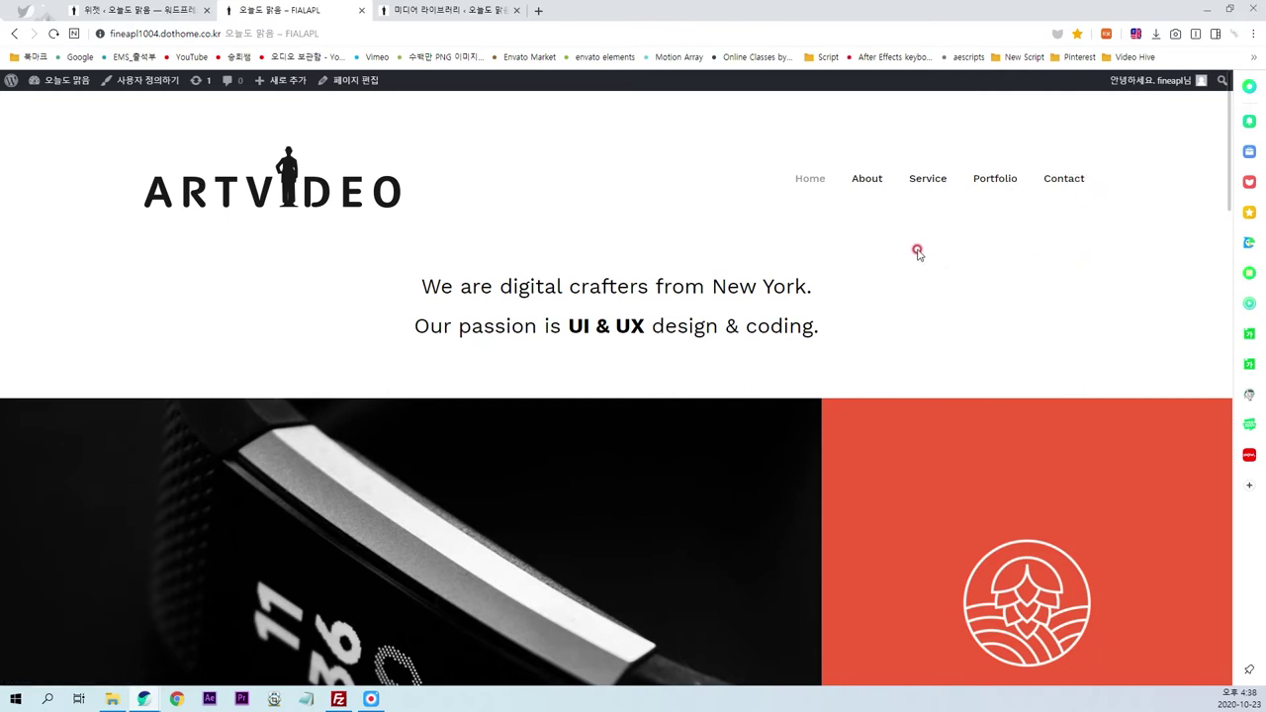
- Open the site's Contact page, scroll to the contact form and try its YOUR NAME field
{"action": "left_click", "coordinate": [1058, 188]}
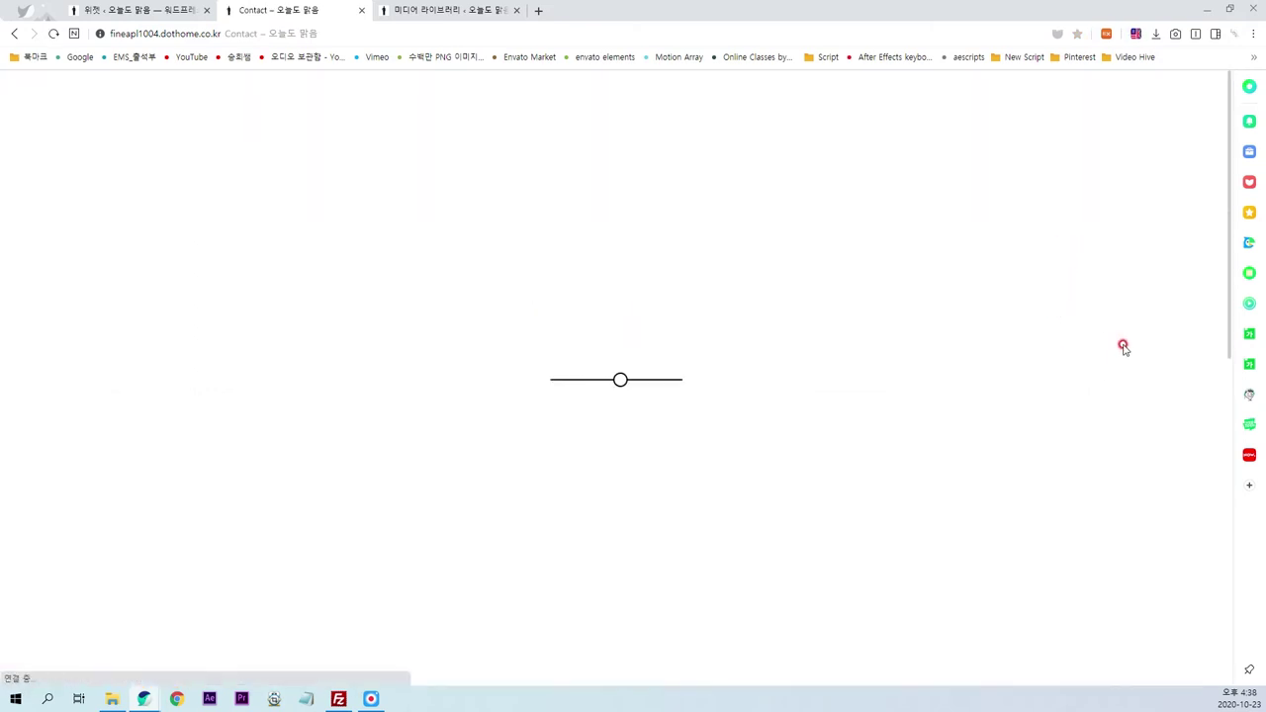
{"action": "scroll", "coordinate": [524, 564], "scroll_direction": "down", "scroll_amount": 1}
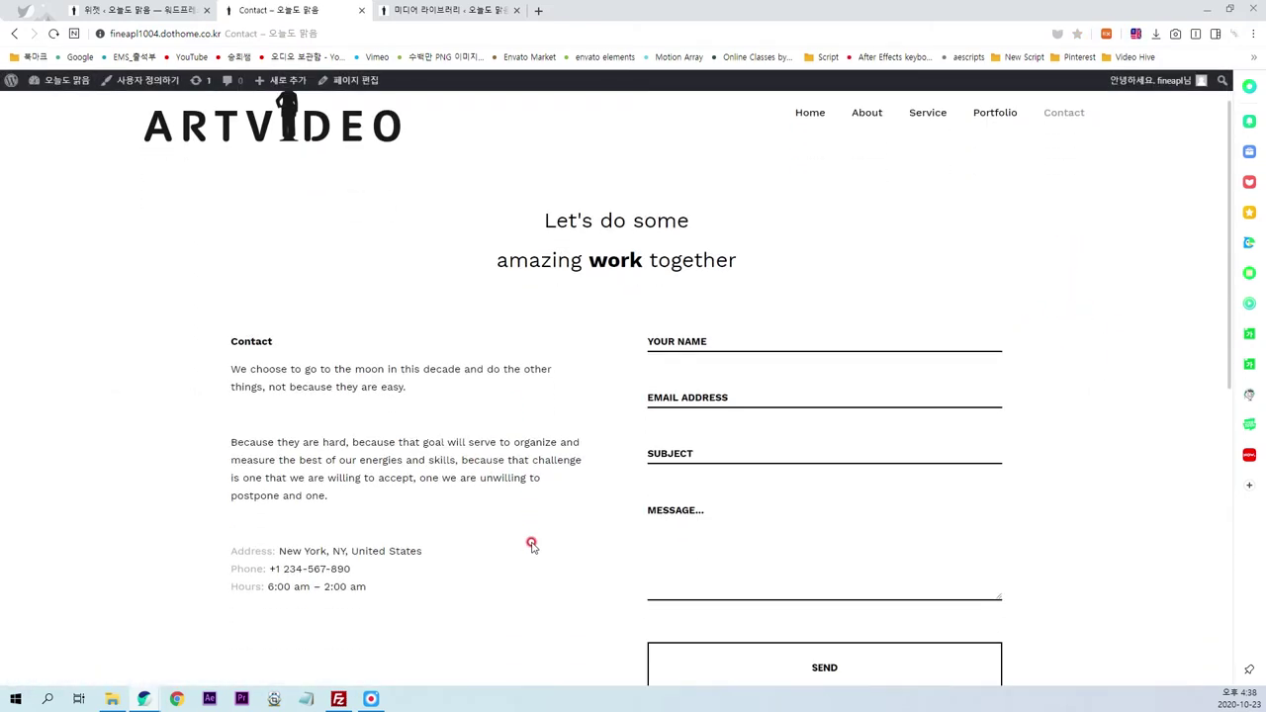
{"action": "scroll", "coordinate": [532, 514], "scroll_direction": "down", "scroll_amount": 2}
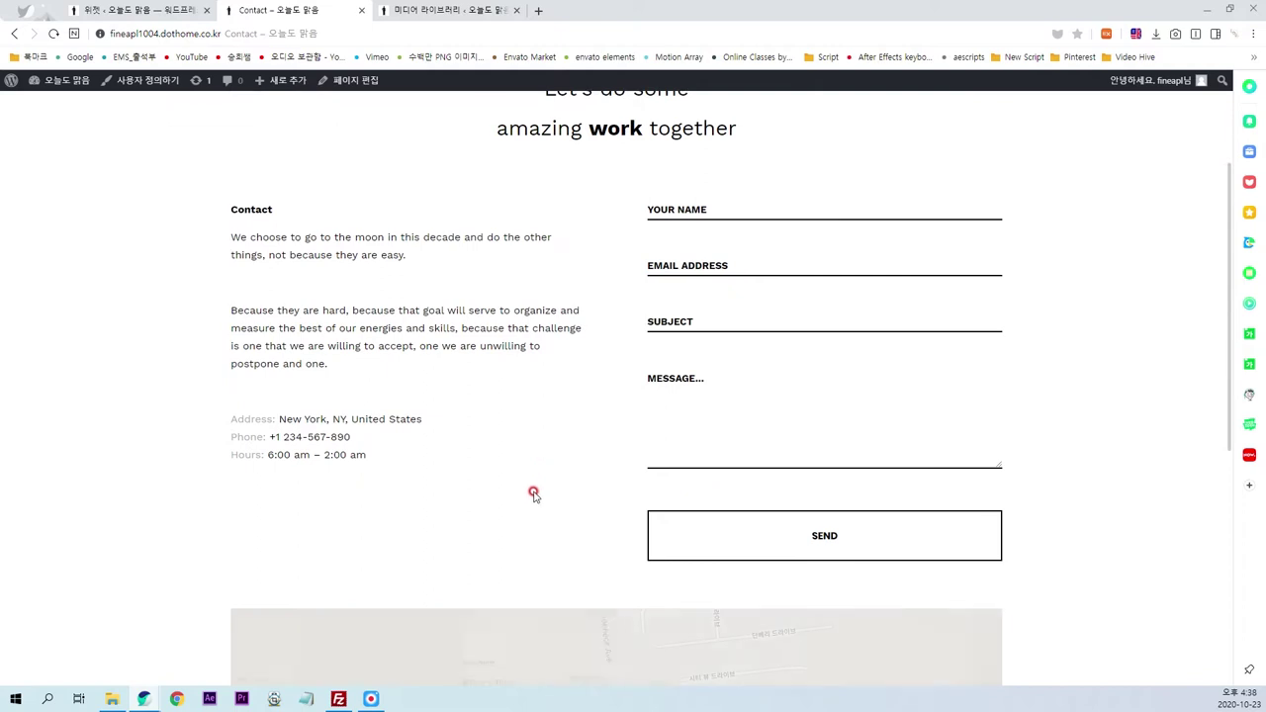
{"action": "left_click", "coordinate": [724, 204]}
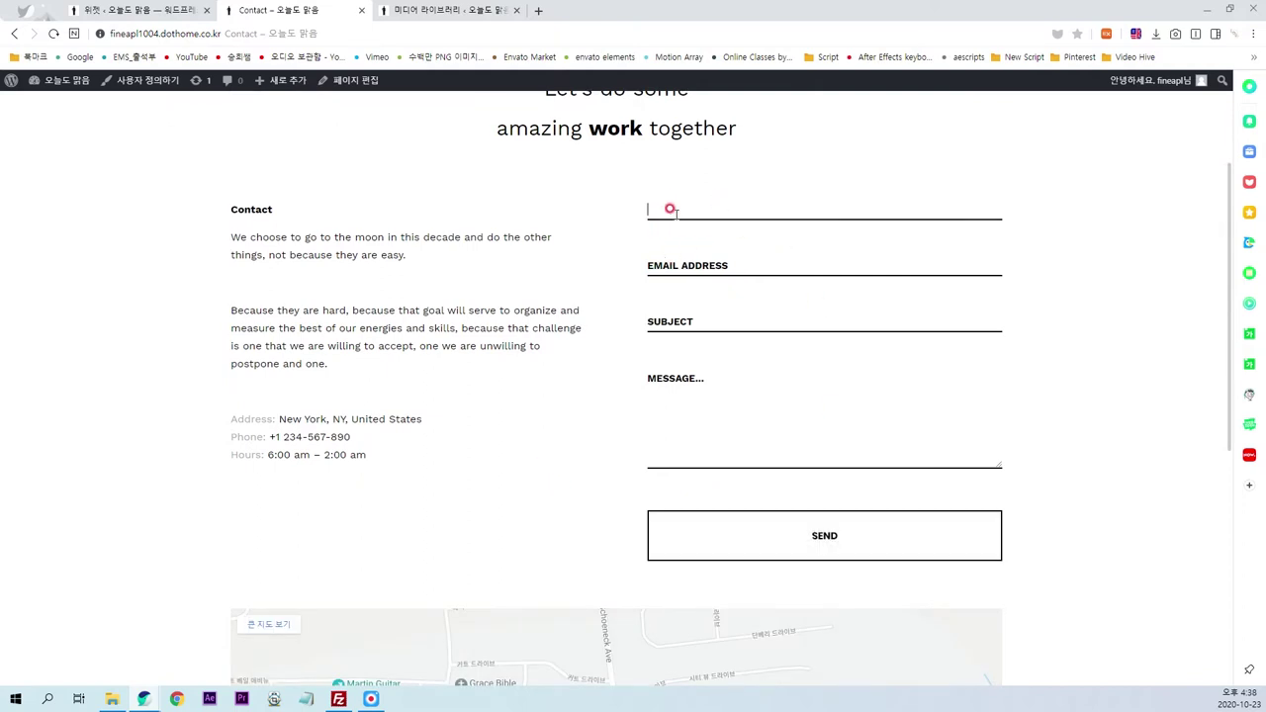
{"action": "left_click", "coordinate": [1029, 263]}
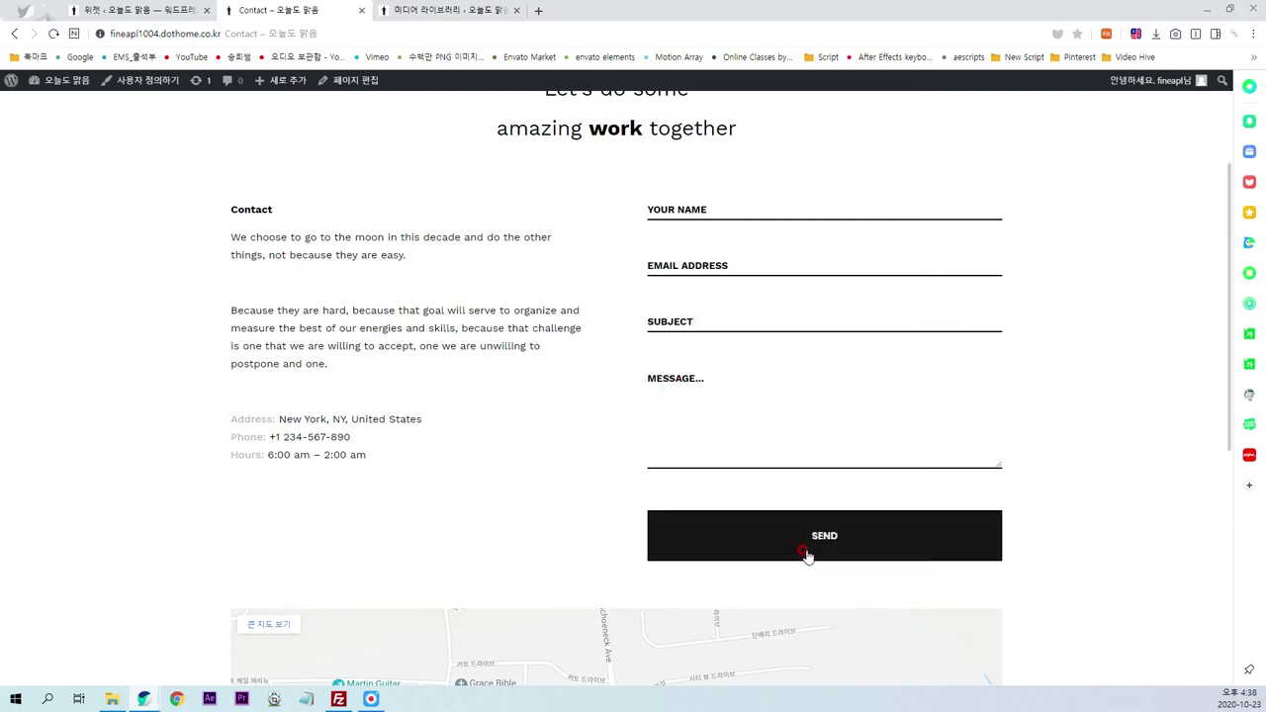
{"action": "left_click", "coordinate": [1088, 454]}
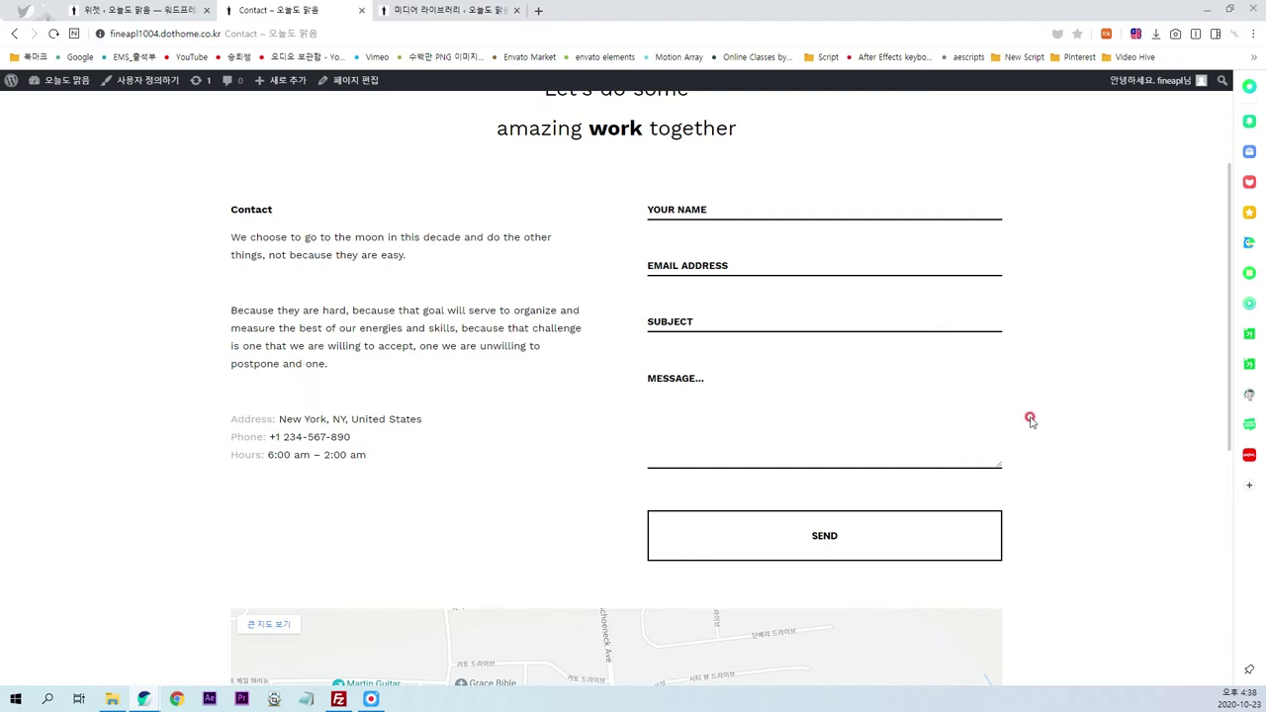
- Circle the contact form, point arrows at the message field, then clear the annotations
{"action": "mouse_move", "coordinate": [907, 570]}
{"action": "left_mouse_down"}
{"action": "mouse_move", "coordinate": [957, 434]}
{"action": "mouse_move", "coordinate": [811, 542]}
{"action": "left_mouse_up"}
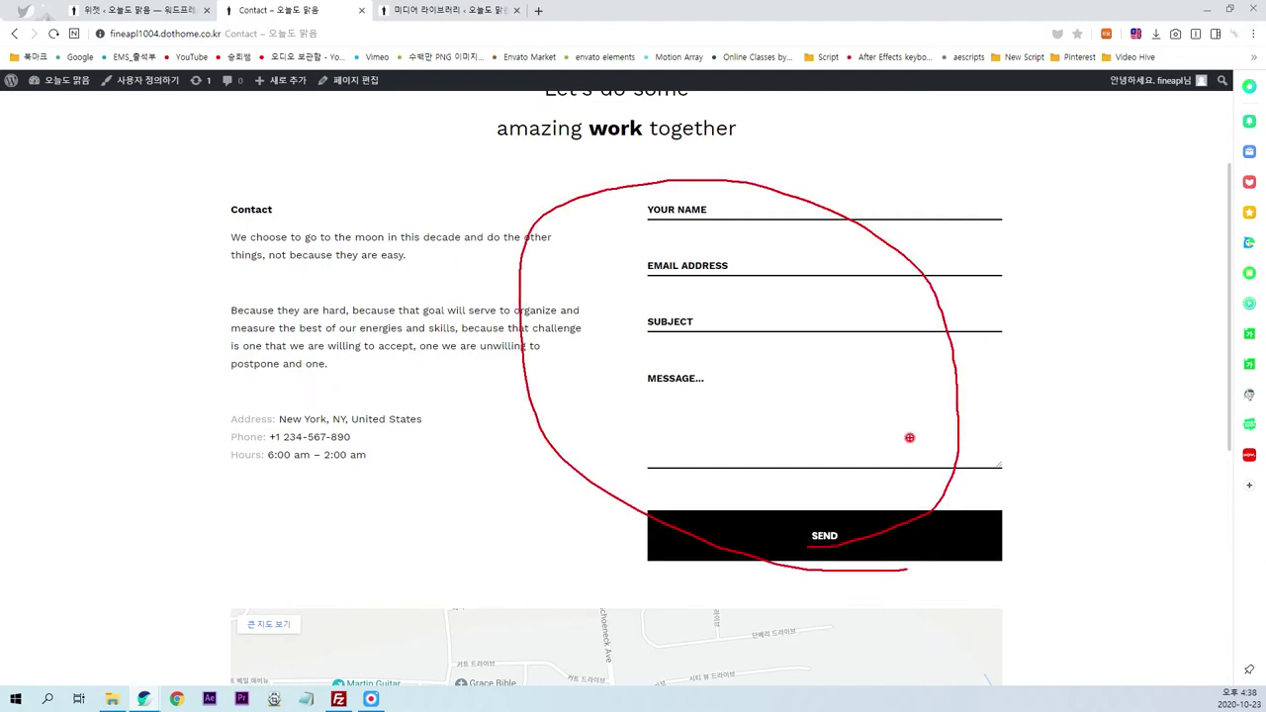
{"action": "left_click_drag", "start_coordinate": [904, 443], "coordinate": [1088, 450]}
{"action": "mouse_move", "coordinate": [884, 407]}
{"action": "left_mouse_down"}
{"action": "mouse_move", "coordinate": [916, 455]}
{"action": "mouse_move", "coordinate": [900, 400]}
{"action": "left_mouse_up"}
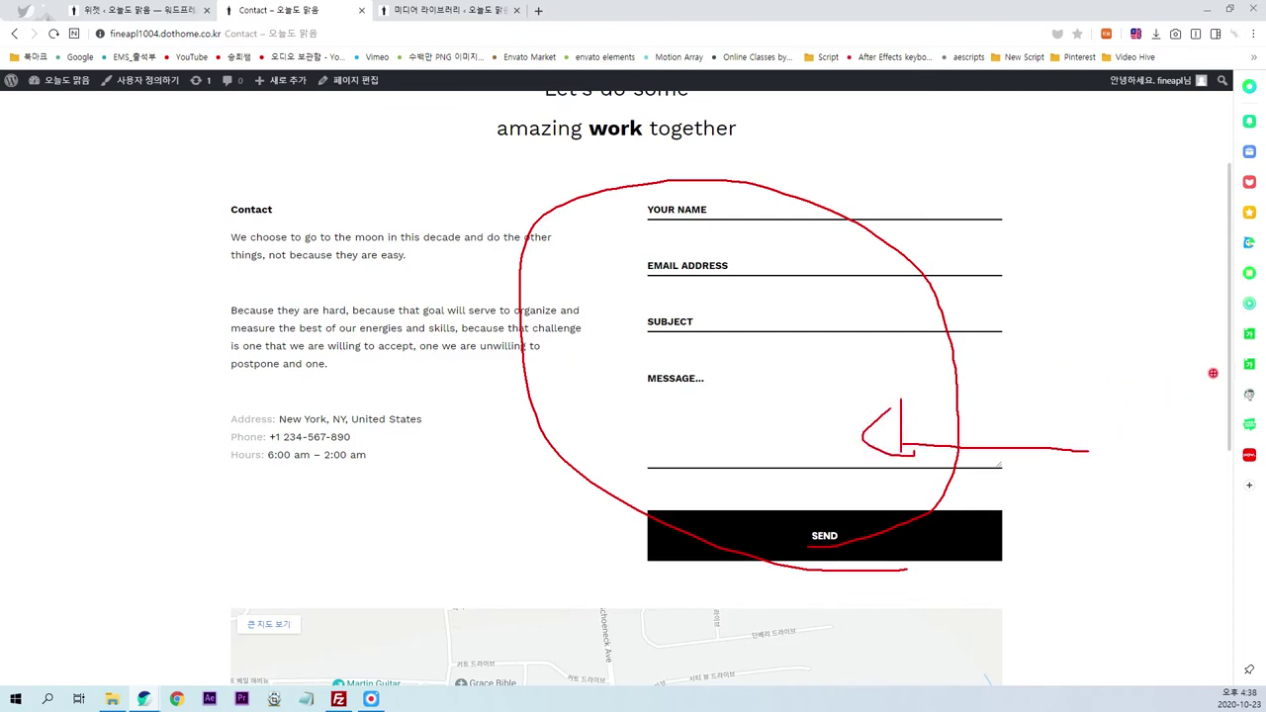
{"action": "key", "text": "e"}
{"action": "left_click", "coordinate": [168, 12]}
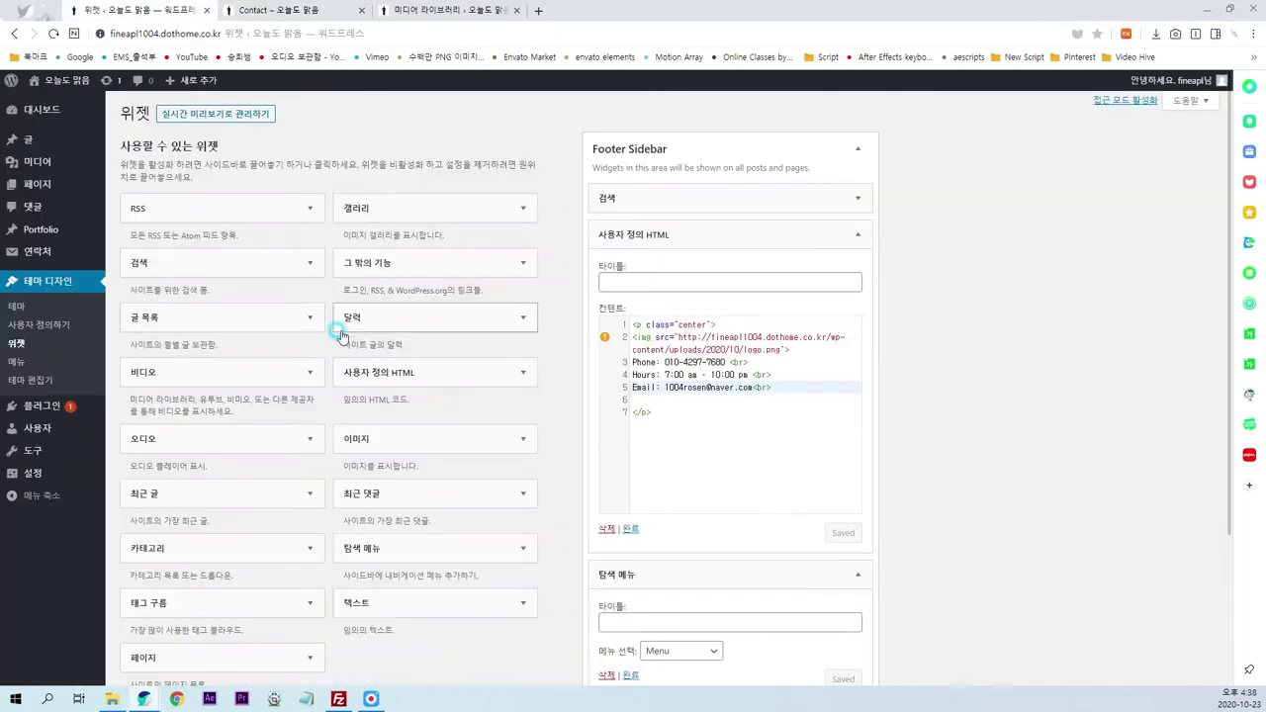
- Create and save a contact form titled 'contact', and select its contact-form-7 id 243 shortcode
{"action": "left_click", "coordinate": [40, 405]}
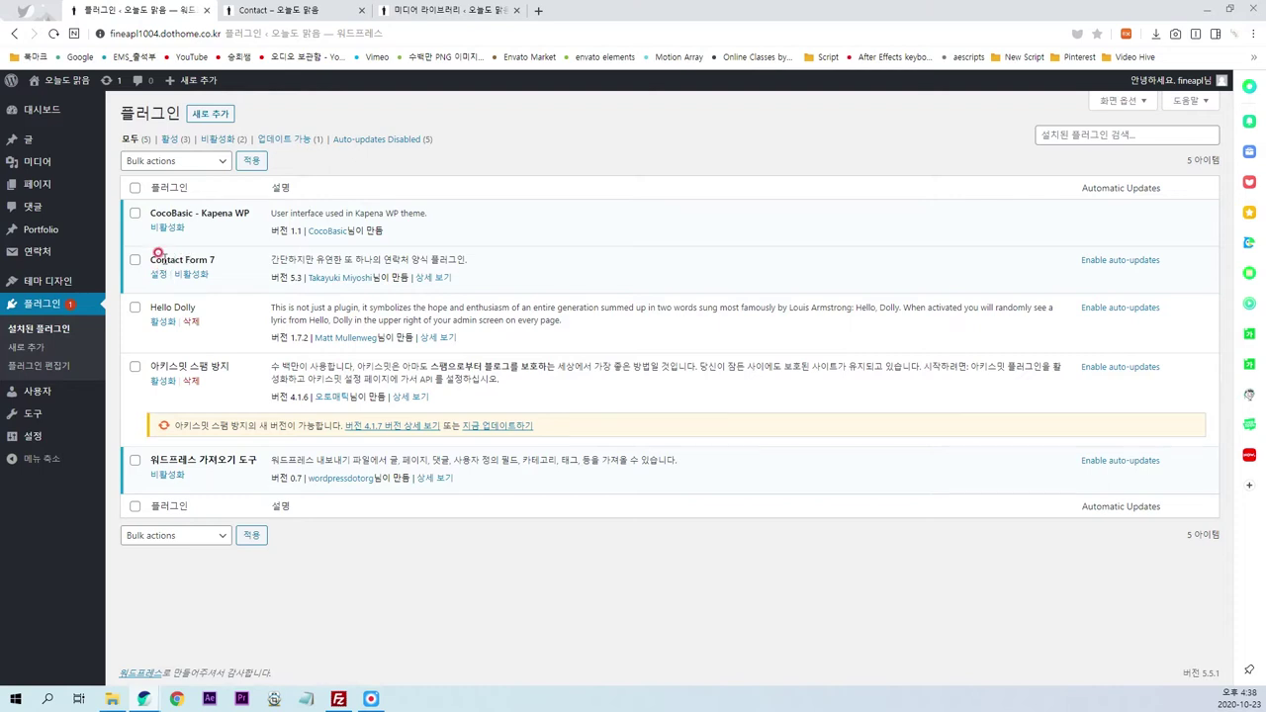
{"action": "left_click", "coordinate": [158, 274]}
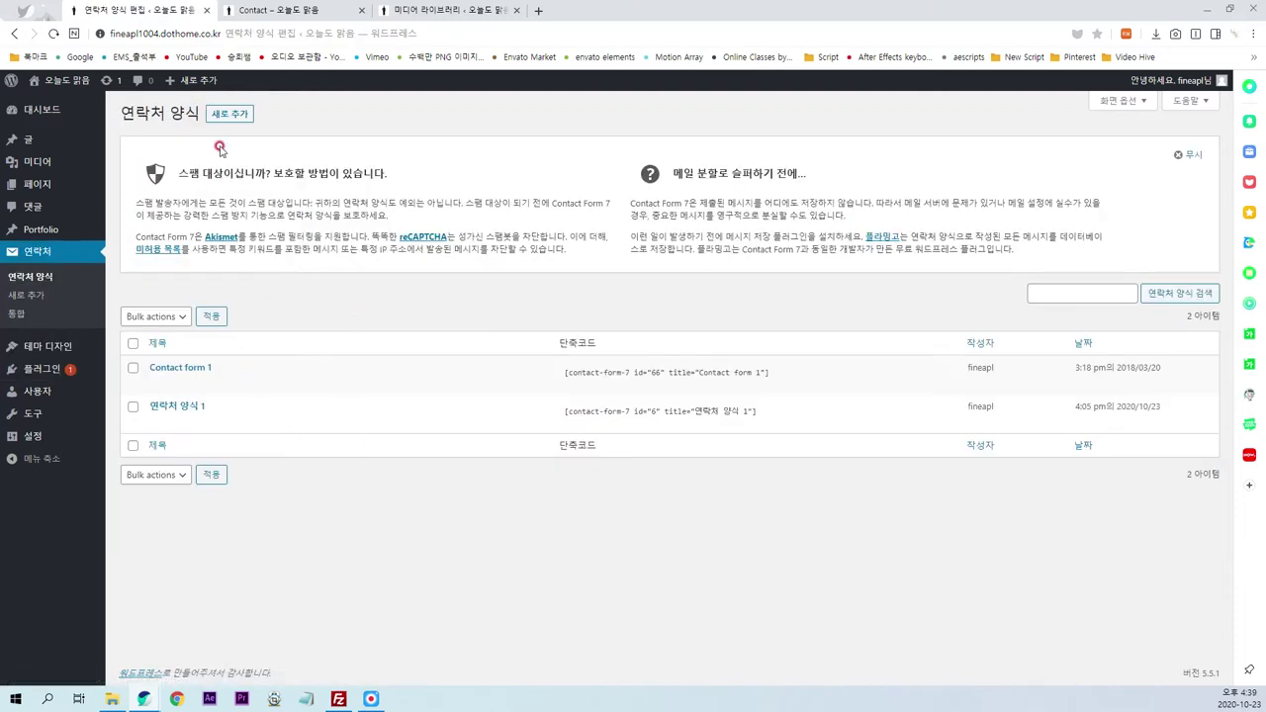
{"action": "left_click", "coordinate": [230, 114]}
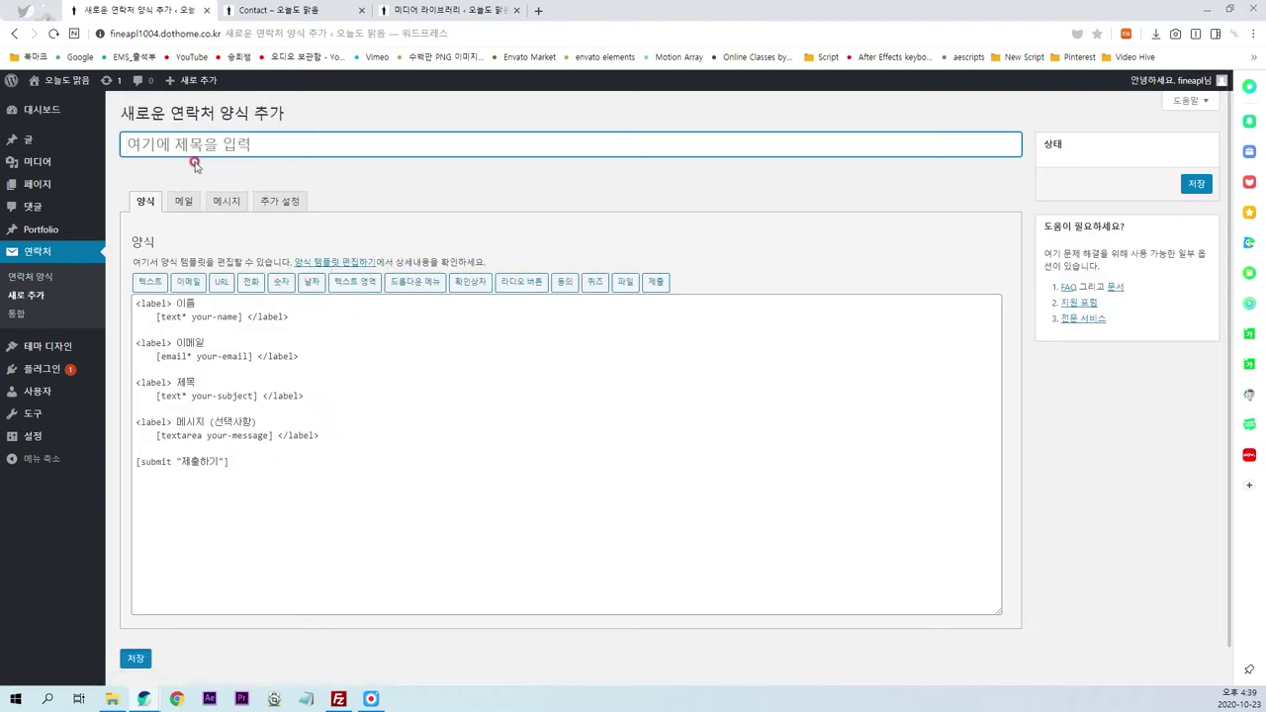
{"action": "type", "text": "contact"}
{"action": "left_click", "coordinate": [1196, 183]}
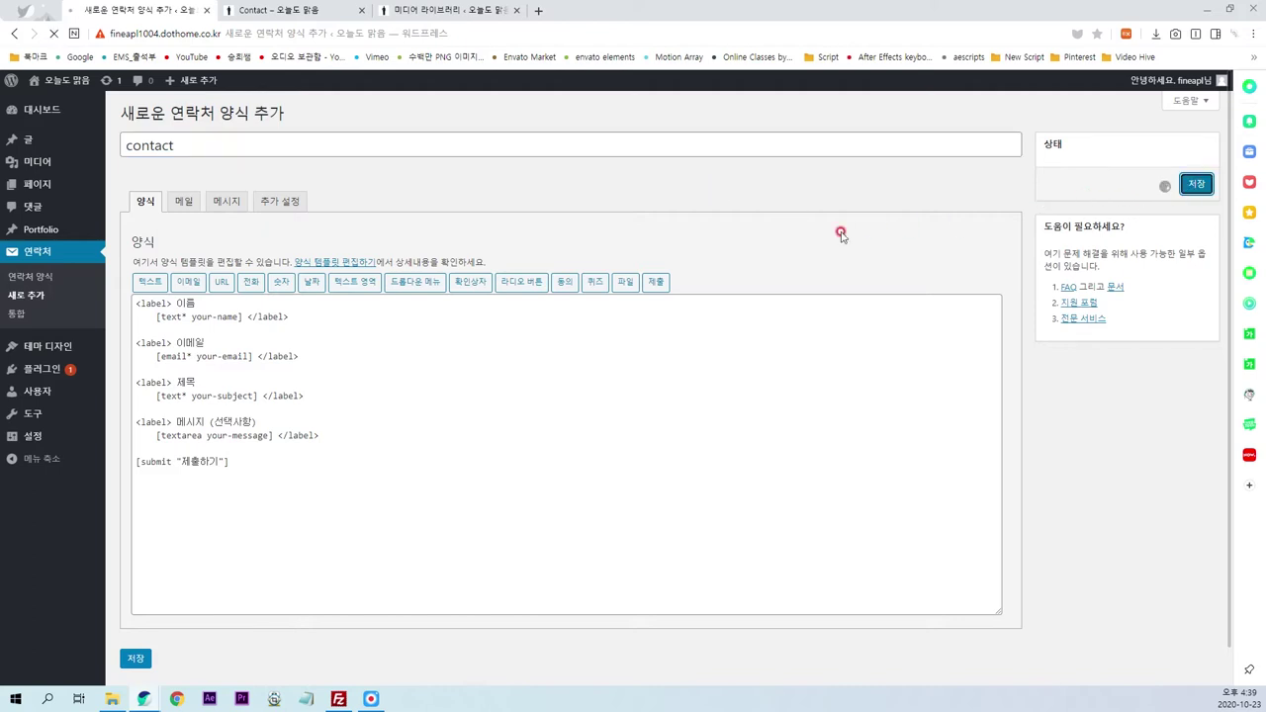
{"action": "left_click", "coordinate": [289, 227]}
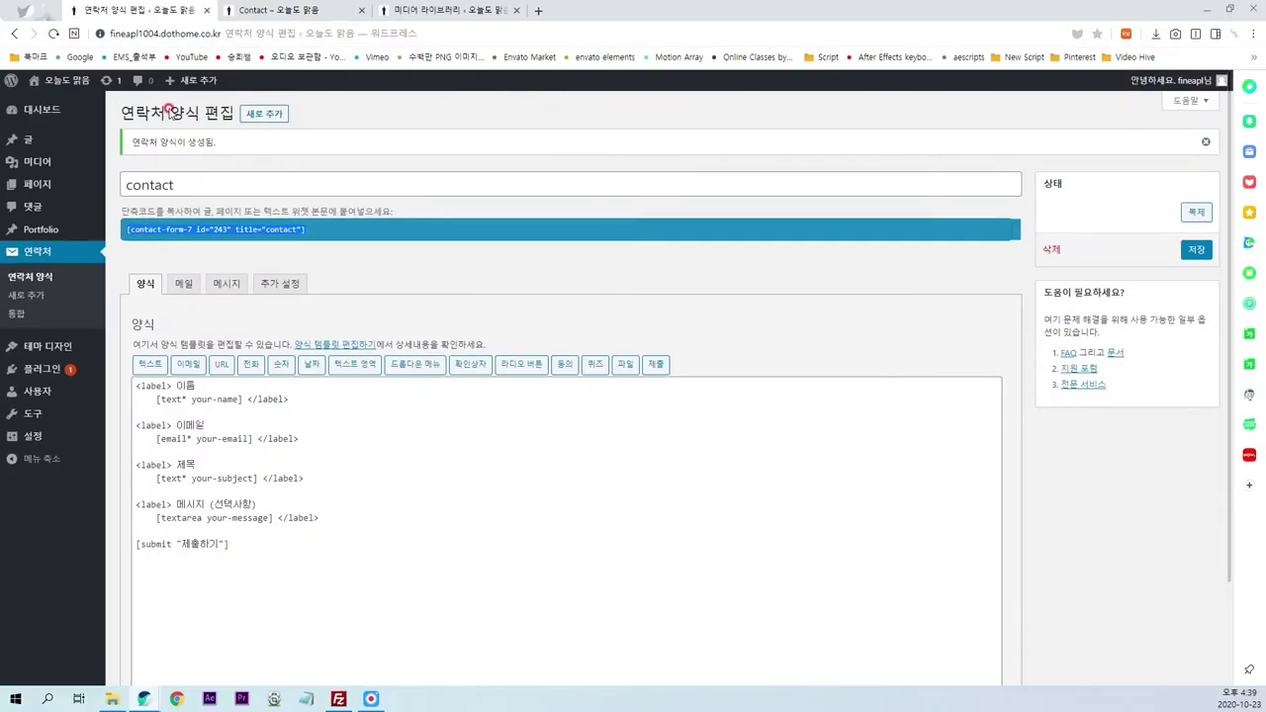
{"action": "left_click", "coordinate": [297, 12]}
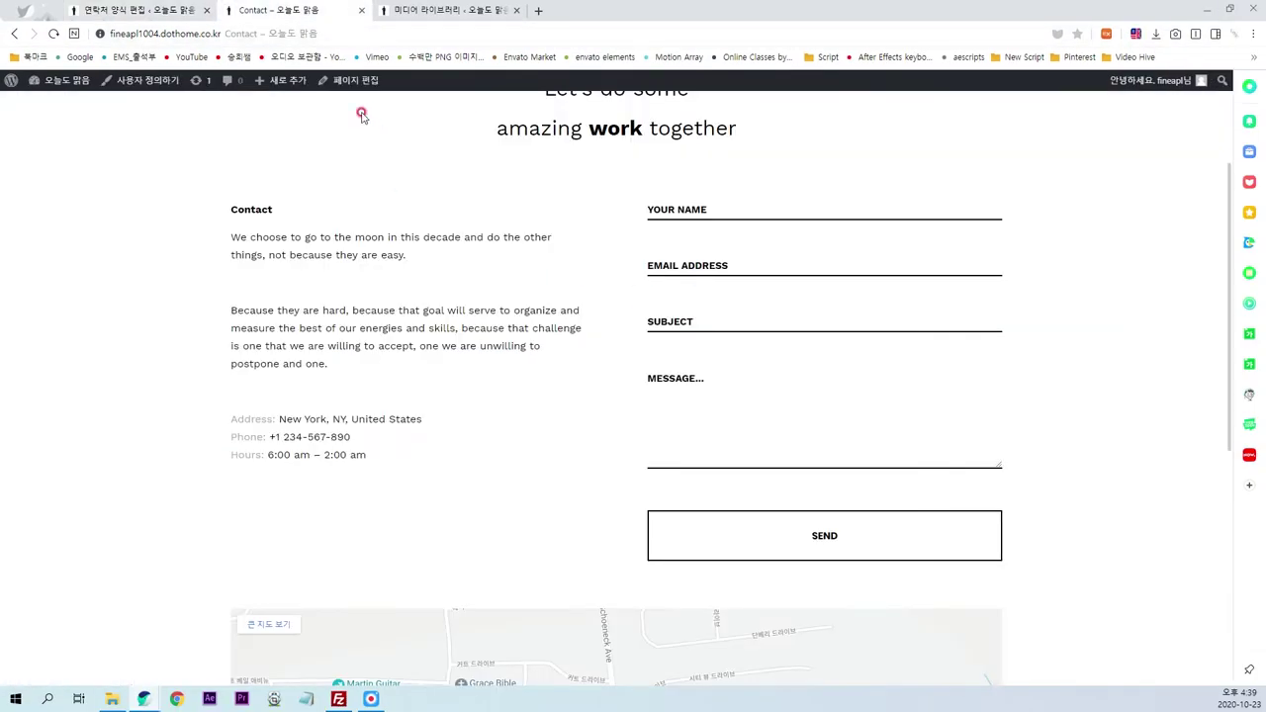
- Open the Contact page in the block editor and place the caret in its classic block
{"action": "left_click", "coordinate": [354, 81]}
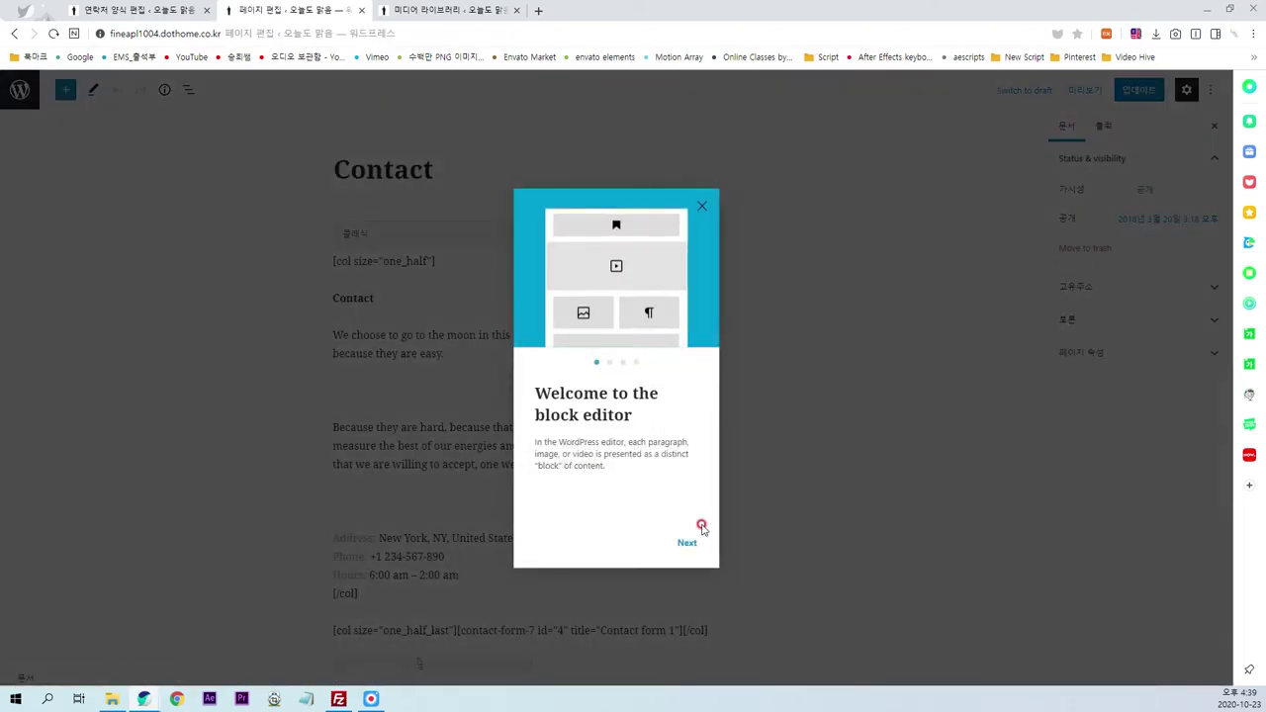
{"action": "left_click", "coordinate": [701, 207]}
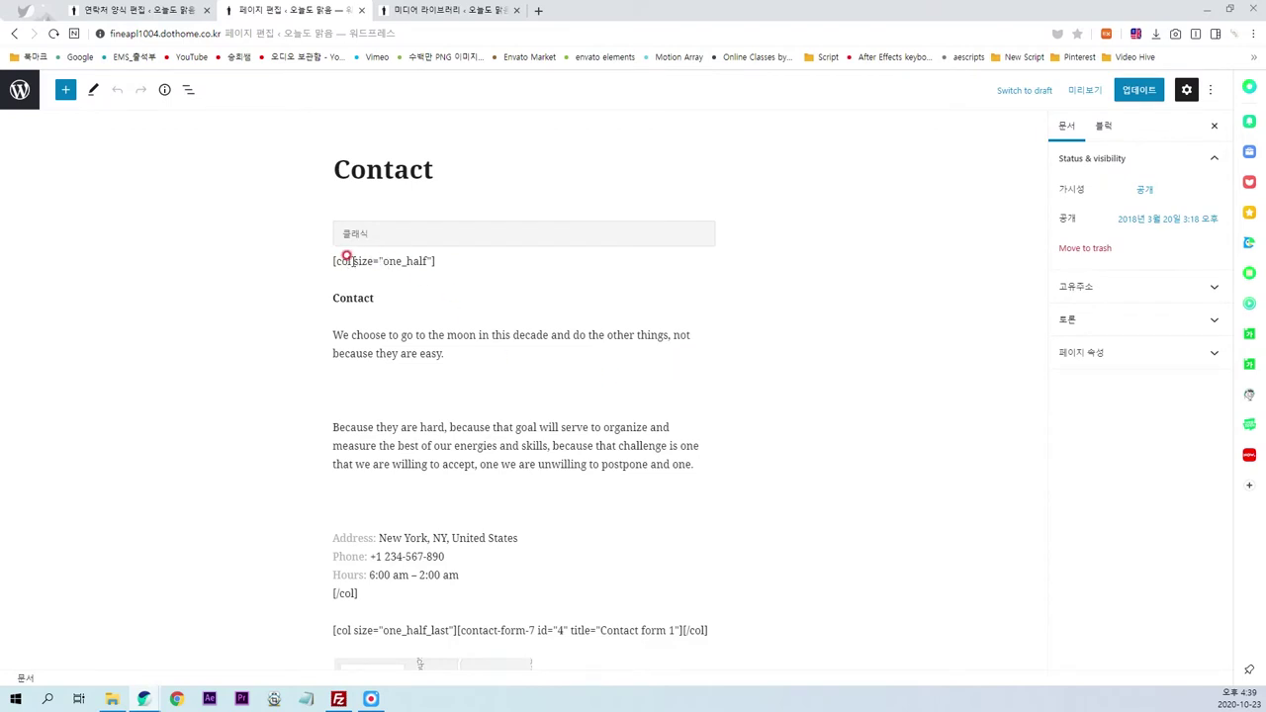
{"action": "left_click", "coordinate": [458, 253]}
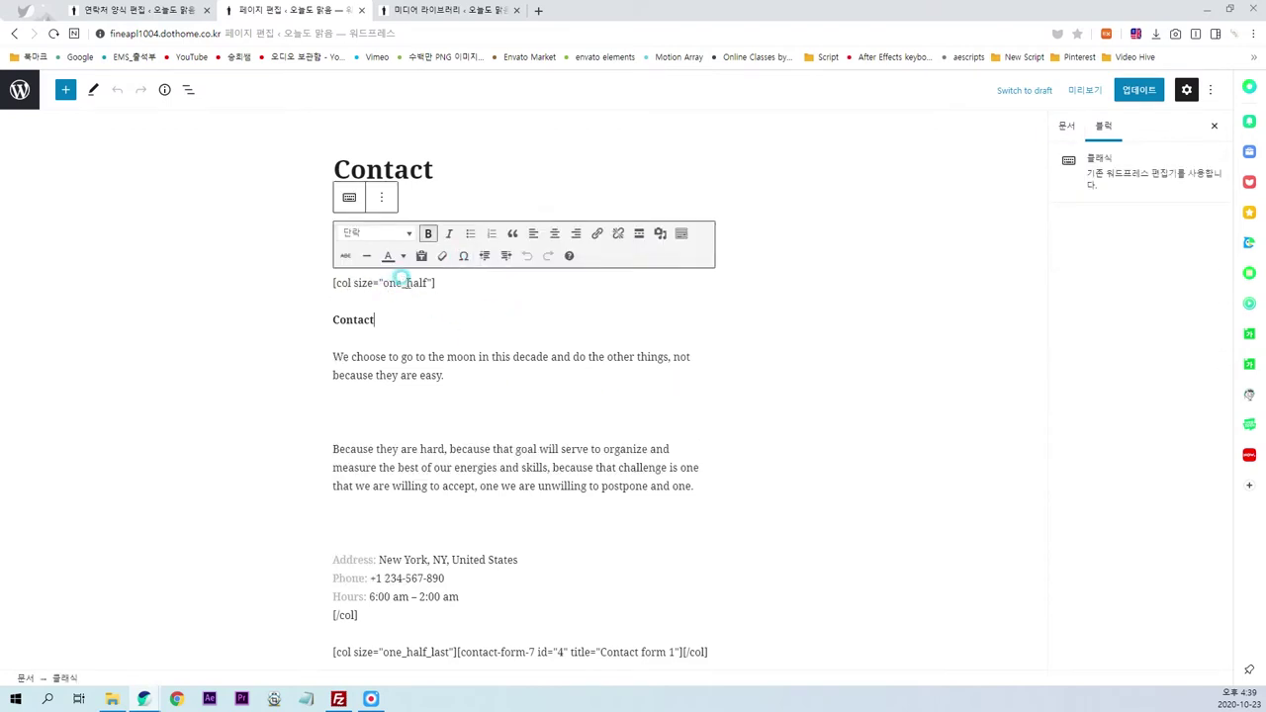
{"action": "left_click", "coordinate": [452, 359]}
{"action": "left_click", "coordinate": [19, 366]}
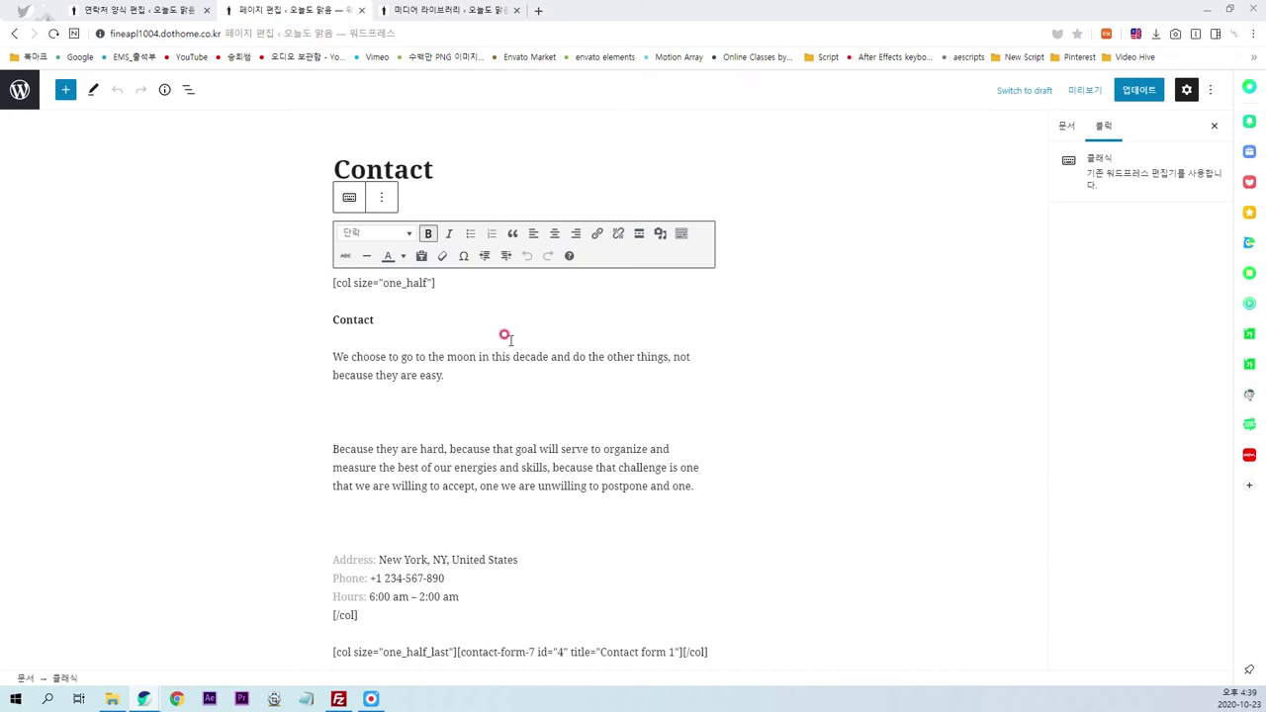
{"action": "left_click", "coordinate": [461, 375]}
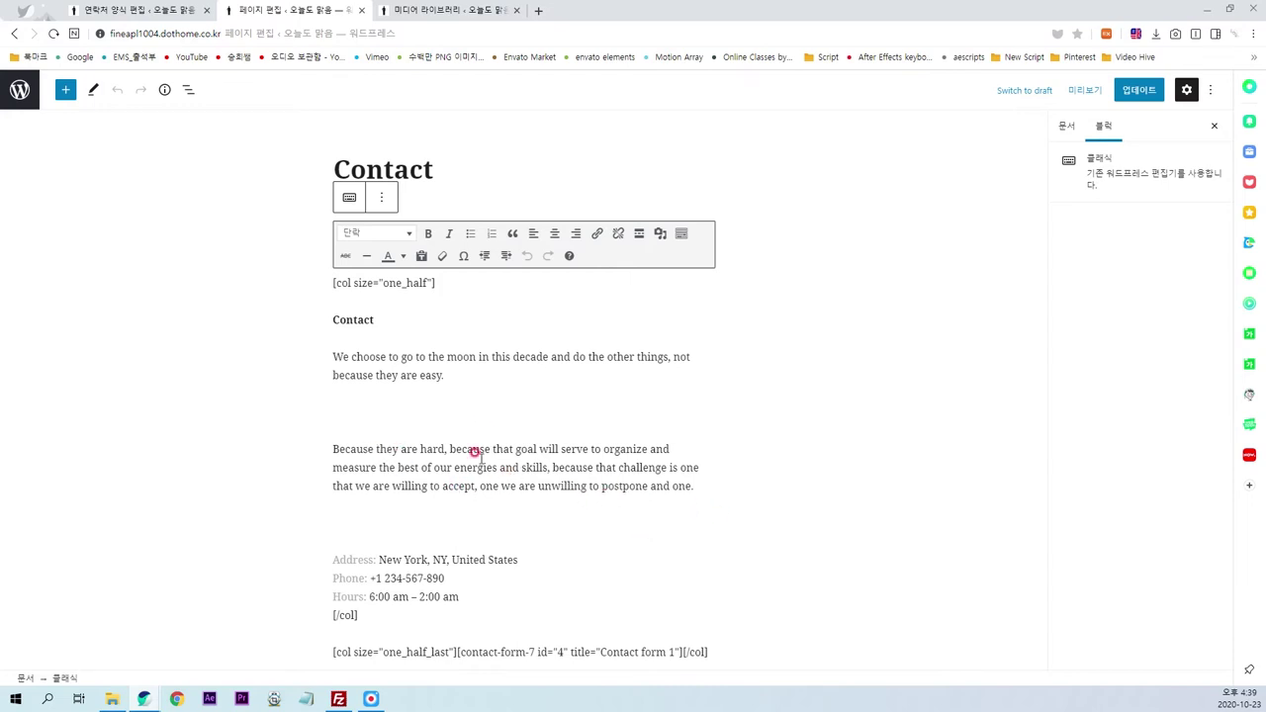
- Replace the Address, Phone and Hours lines with artvideo.co.kr, the new phone and 7:00 pm – 10:00 am
{"action": "scroll", "coordinate": [515, 462], "scroll_direction": "down", "scroll_amount": 1}
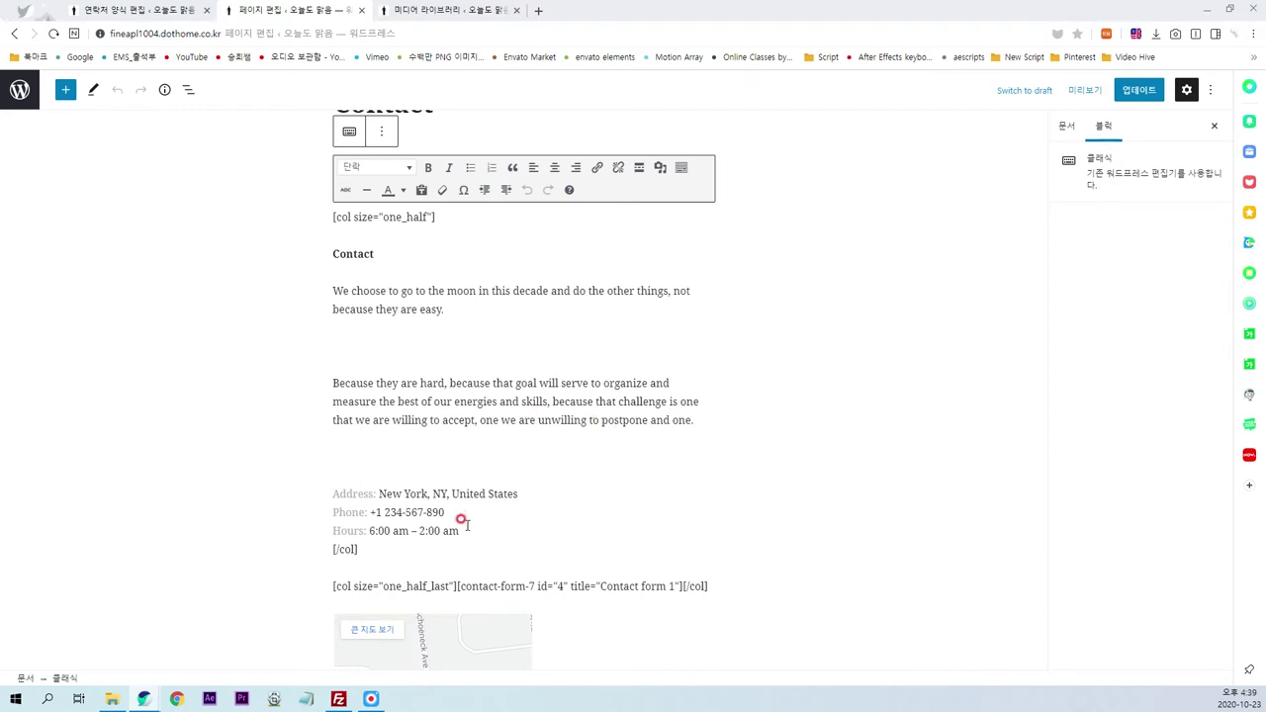
{"action": "left_click_drag", "start_coordinate": [364, 497], "coordinate": [467, 531]}
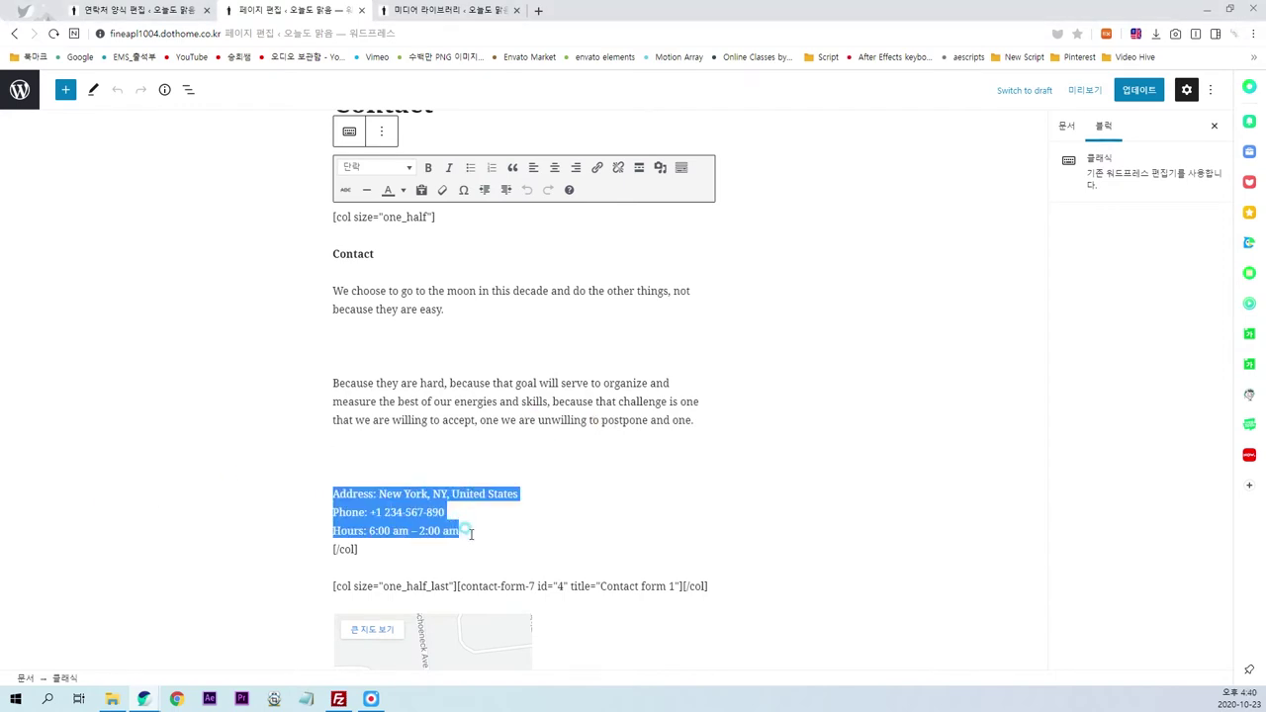
{"action": "key", "text": "ctrl+v"}
{"action": "left_click_drag", "start_coordinate": [379, 456], "coordinate": [451, 457]}
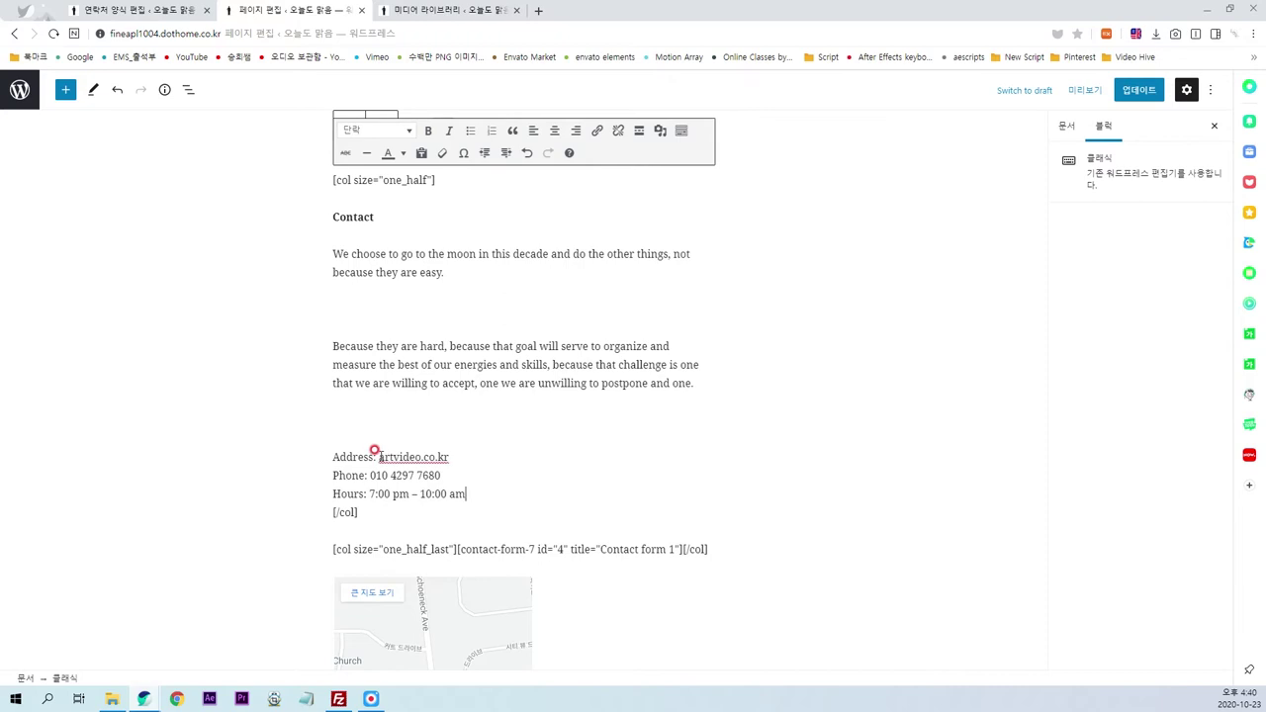
{"action": "left_click", "coordinate": [441, 450]}
{"action": "scroll", "coordinate": [588, 486], "scroll_direction": "down", "scroll_amount": 3}
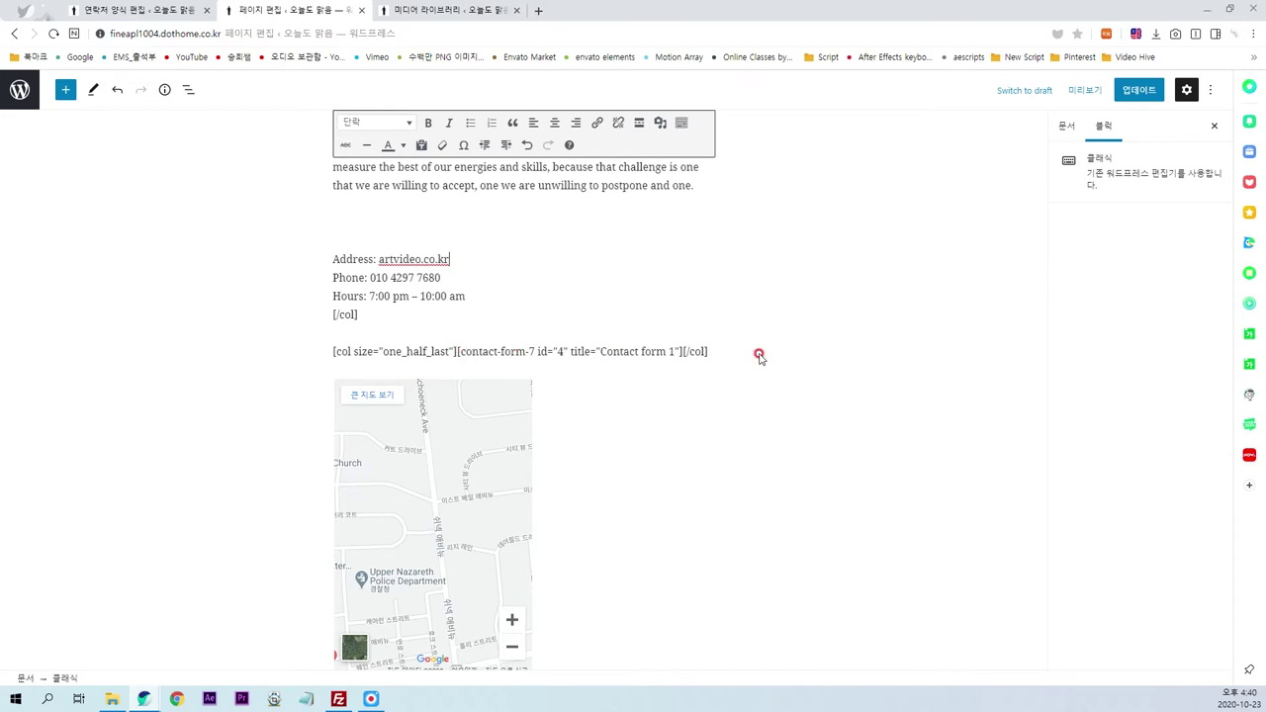
{"action": "left_click", "coordinate": [143, 11]}
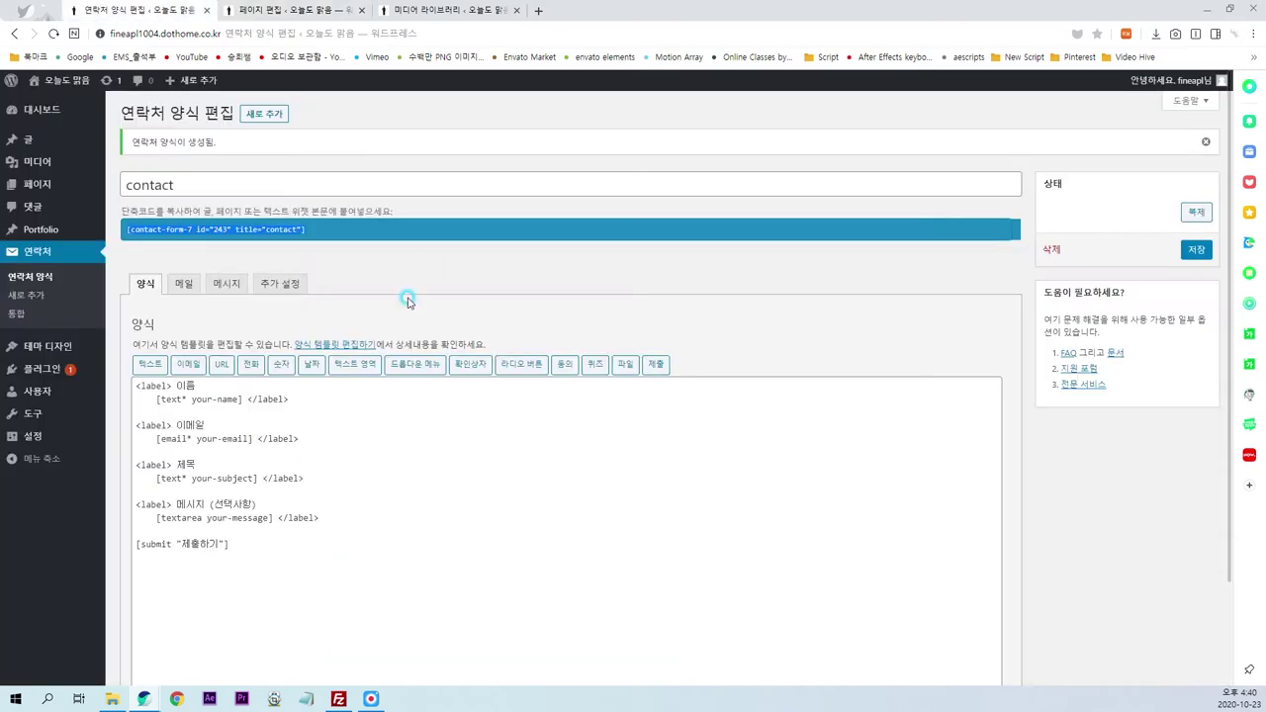
- Replace the Contact page's old form shortcode with contact-form-7 id 243 and save the page
{"action": "left_click", "coordinate": [302, 226]}
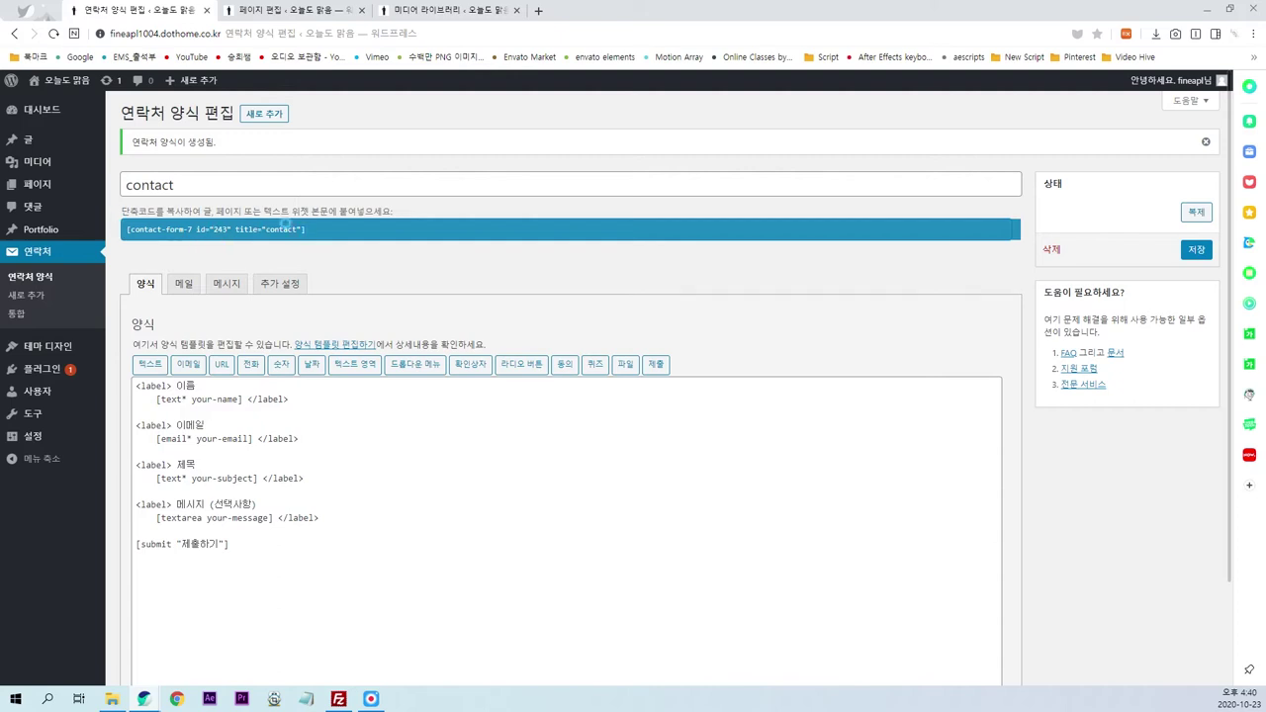
{"action": "left_click_drag", "start_coordinate": [287, 226], "coordinate": [127, 227]}
{"action": "key", "text": "ctrl+c"}
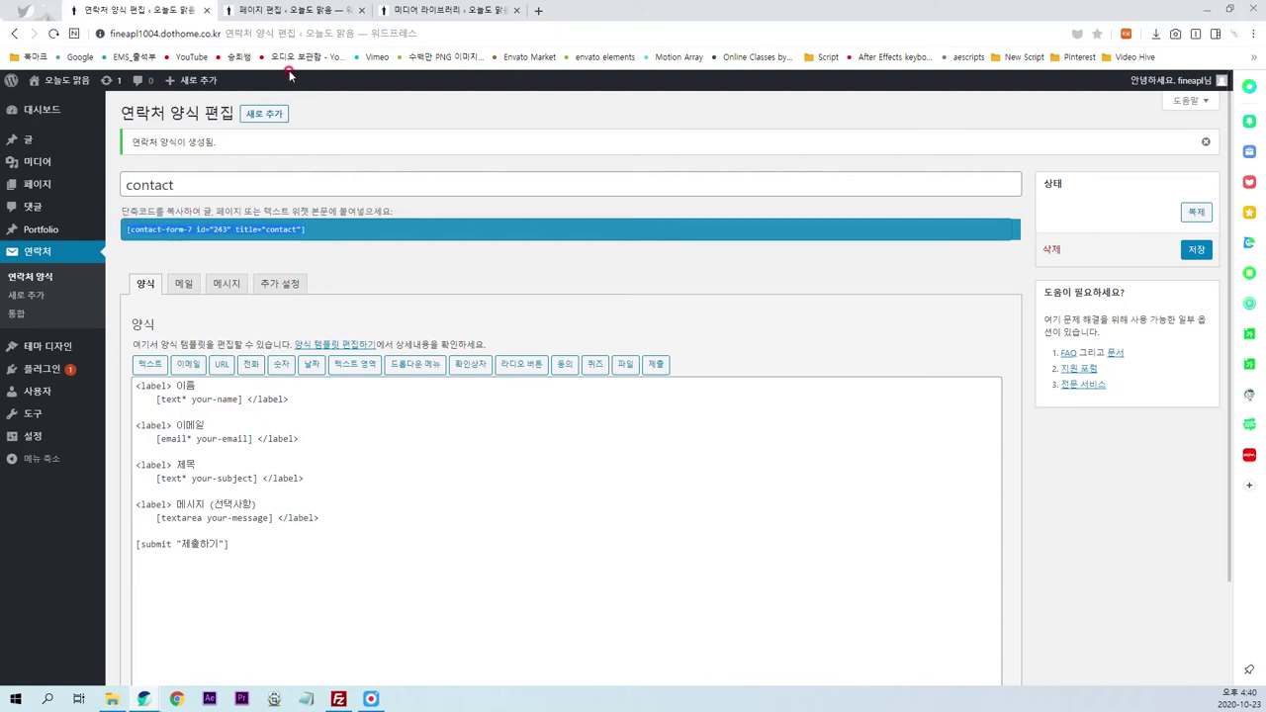
{"action": "left_click", "coordinate": [297, 11]}
{"action": "left_click_drag", "start_coordinate": [456, 352], "coordinate": [710, 352]}
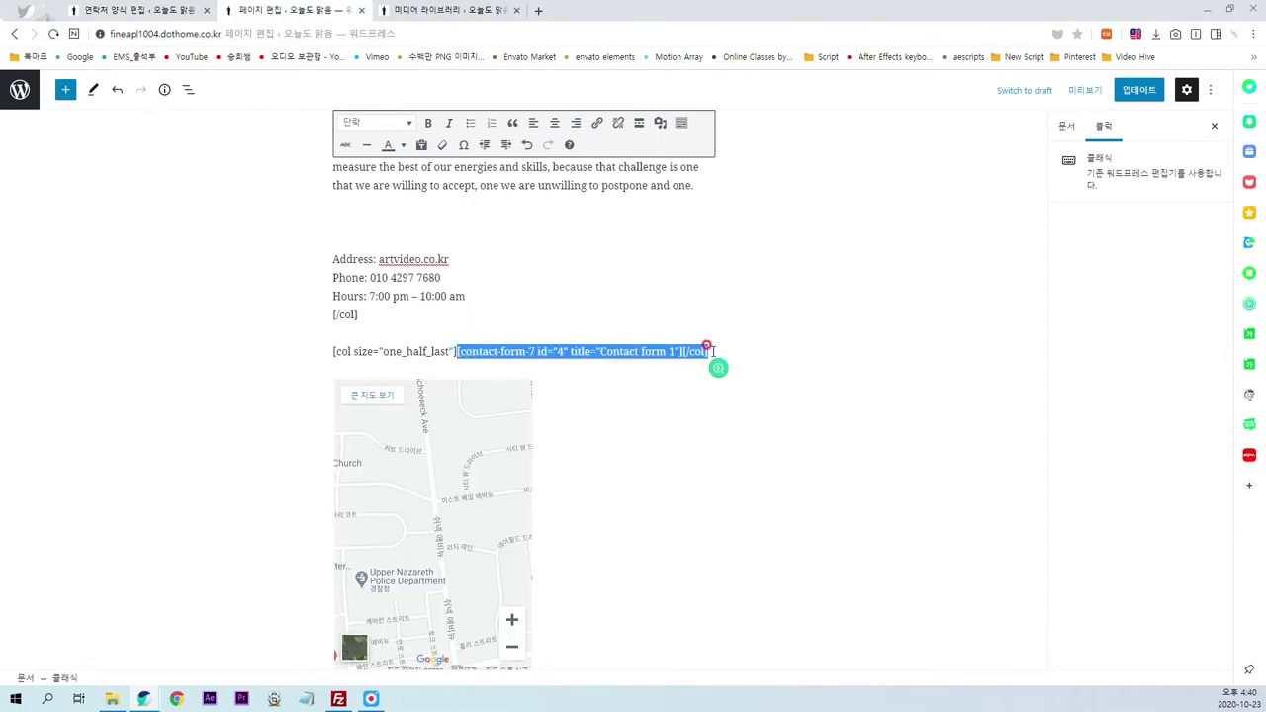
{"action": "key", "text": "ctrl+v"}
{"action": "left_click", "coordinate": [1135, 90]}
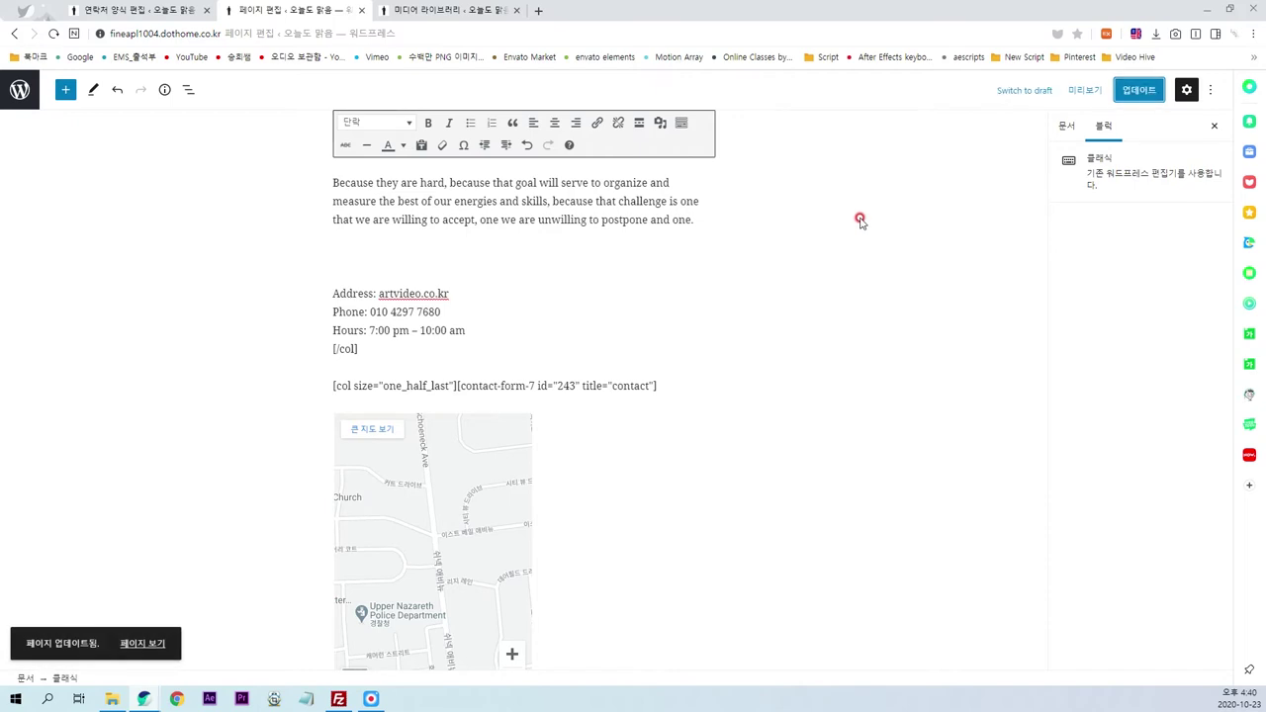
- Close the logo's attachment details in the media library and open the live Contact page
{"action": "left_click", "coordinate": [450, 11]}
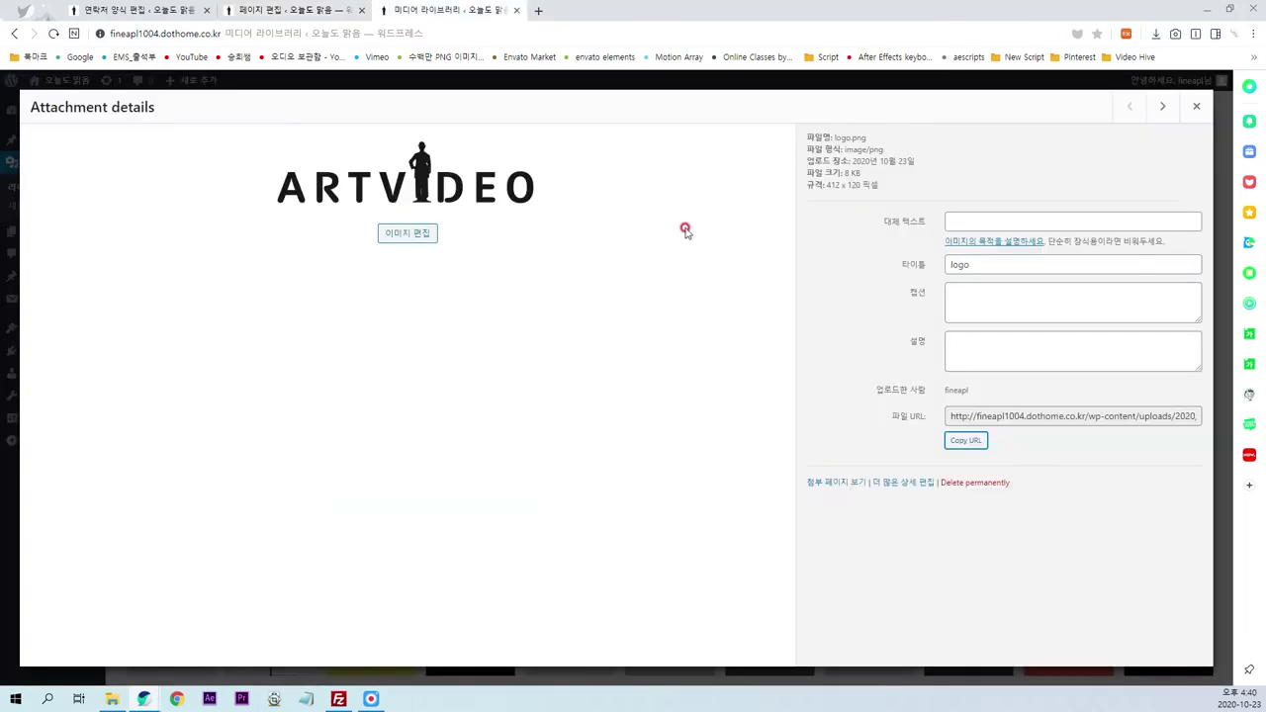
{"action": "left_click", "coordinate": [1196, 106]}
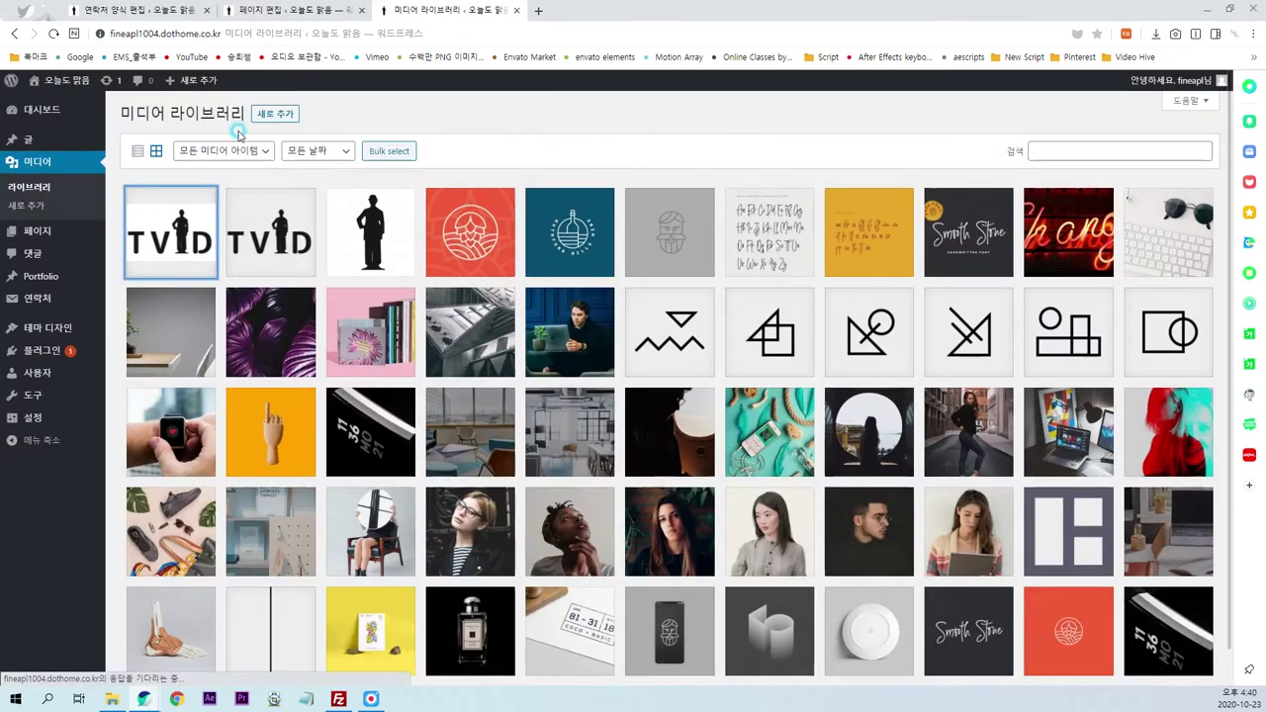
{"action": "left_click", "coordinate": [64, 81]}
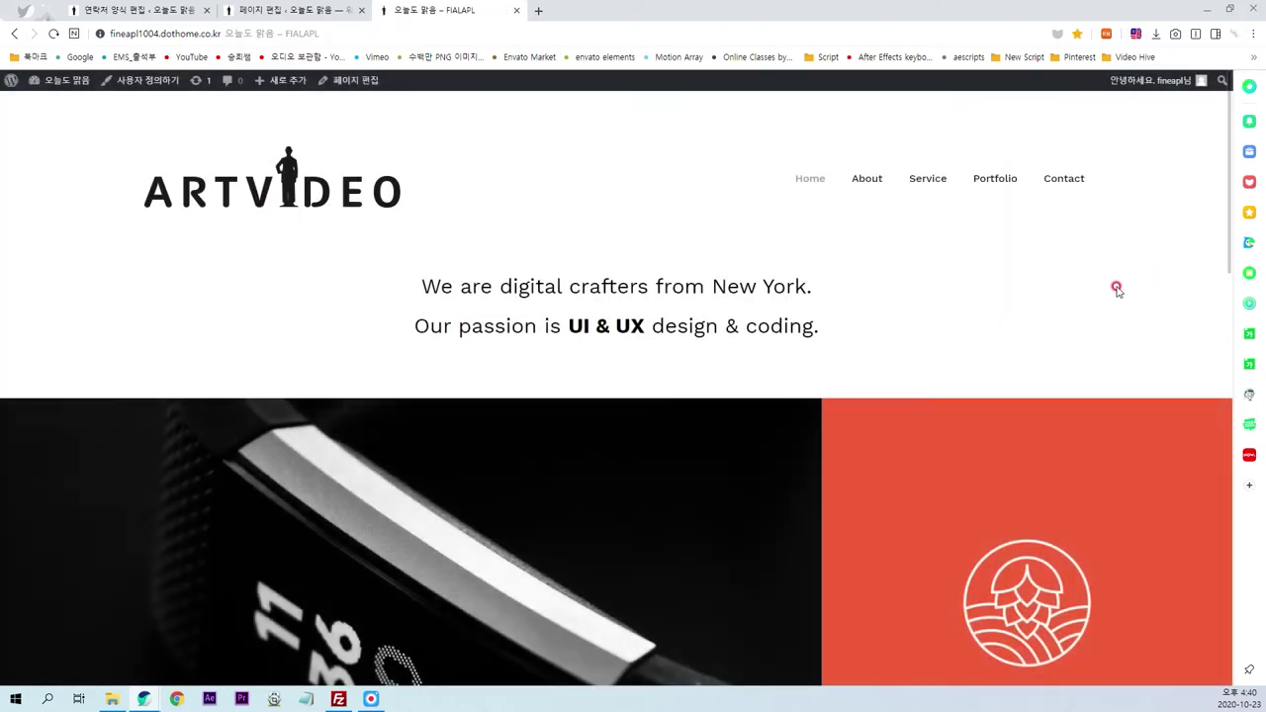
{"action": "left_click", "coordinate": [1065, 176]}
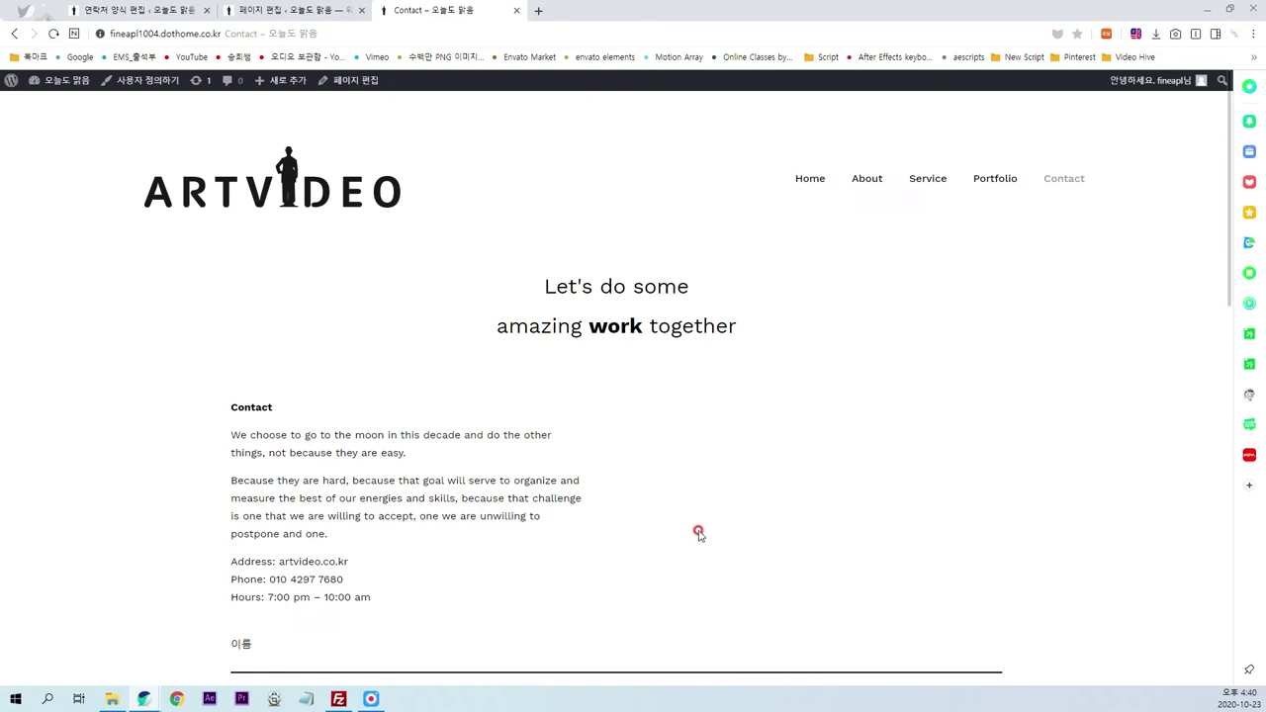
- Add [/col] after the contact-form shortcode and update the Contact page
{"action": "scroll", "coordinate": [692, 528], "scroll_direction": "down", "scroll_amount": 3}
{"action": "left_click", "coordinate": [245, 443]}
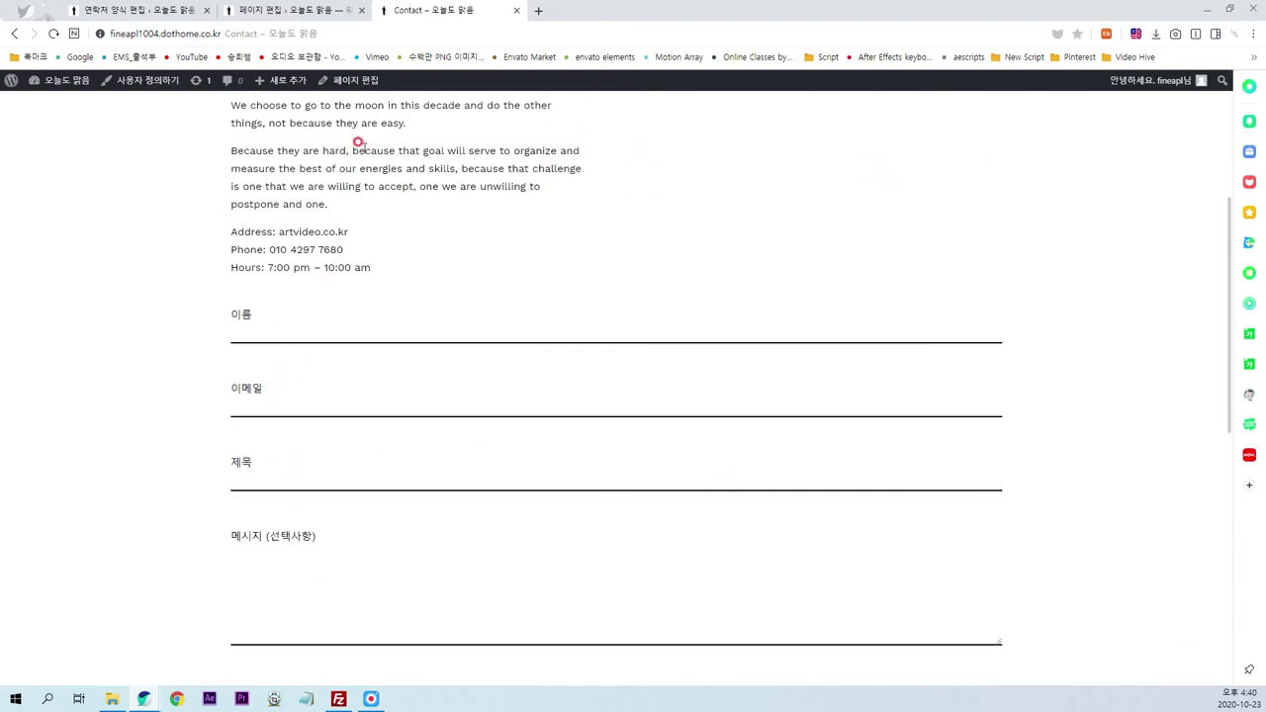
{"action": "left_click", "coordinate": [198, 14]}
{"action": "left_click", "coordinate": [272, 10]}
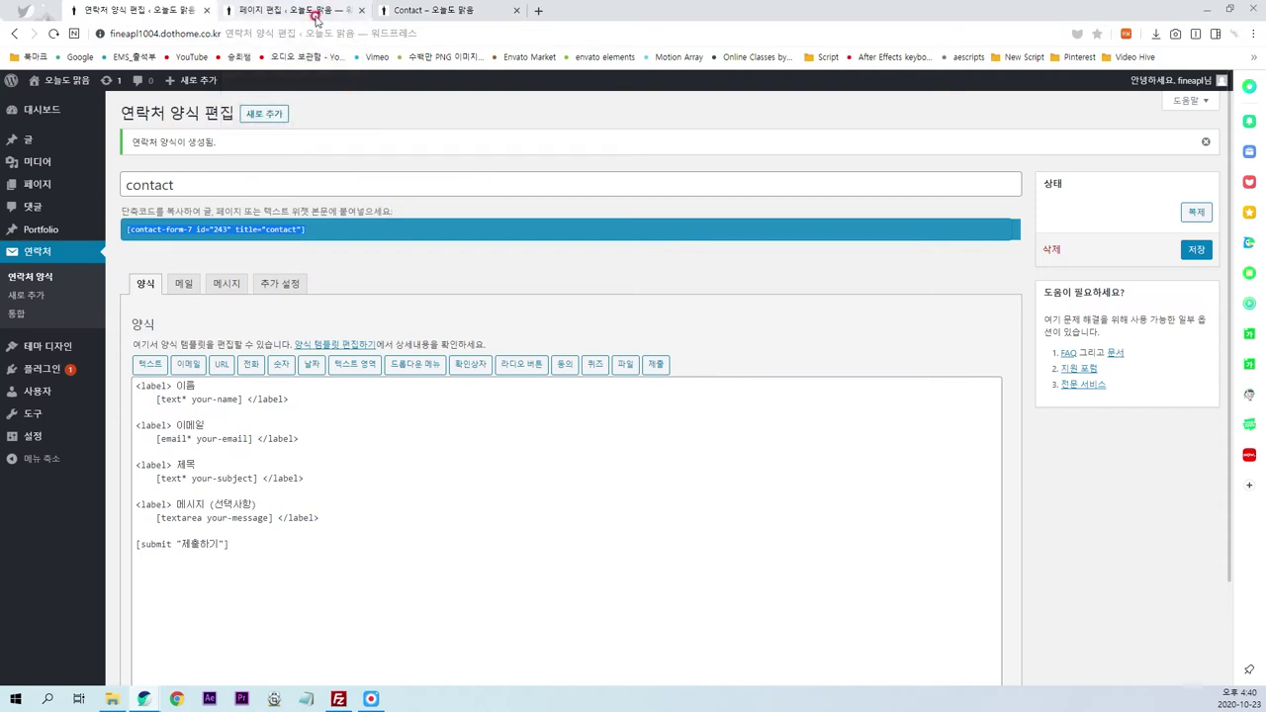
{"action": "left_click", "coordinate": [515, 391]}
{"action": "type", "text": "]"}
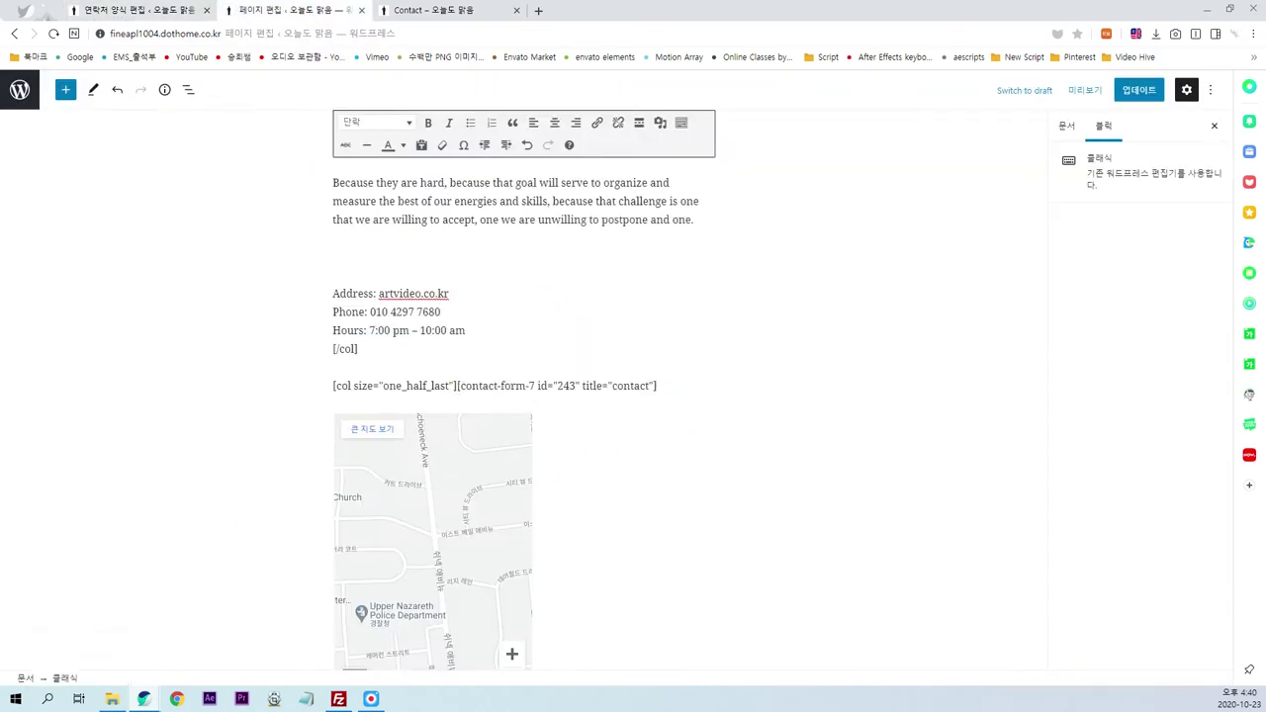
{"action": "left_click", "coordinate": [513, 367]}
{"action": "left_click", "coordinate": [1136, 90]}
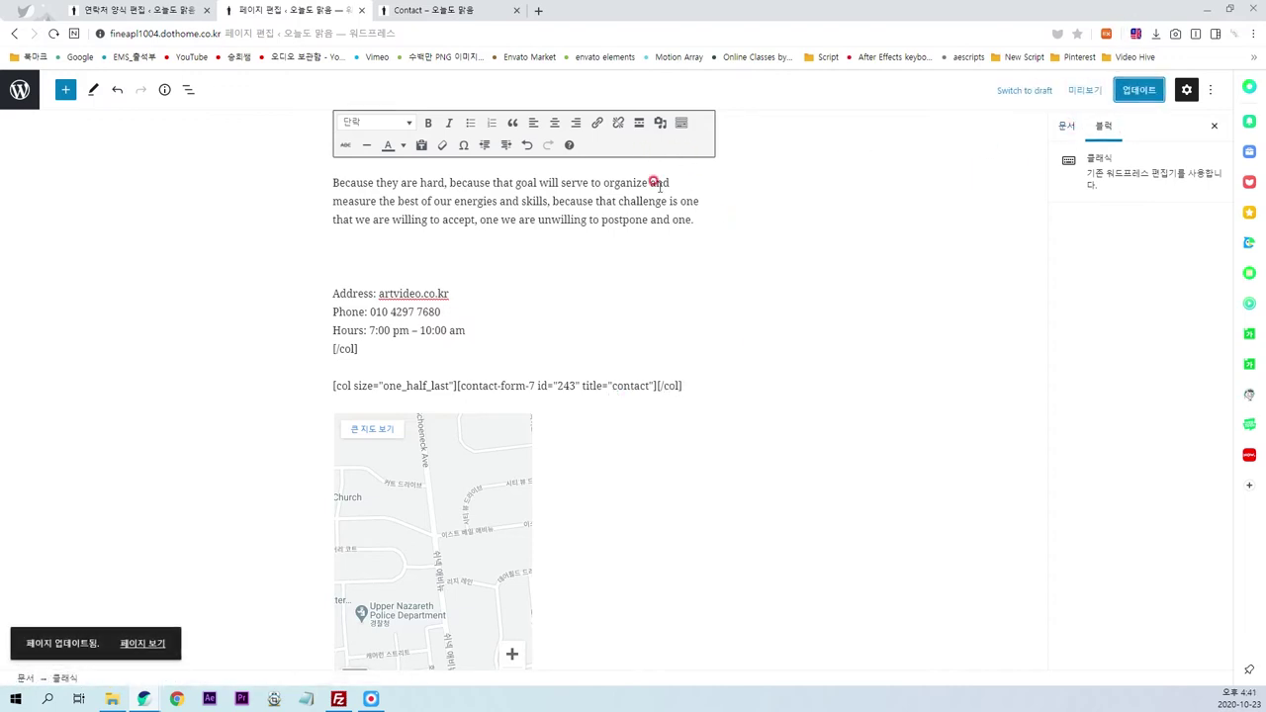
- Reload the live Contact page and check the new form's email and message fields
{"action": "left_click", "coordinate": [475, 11]}
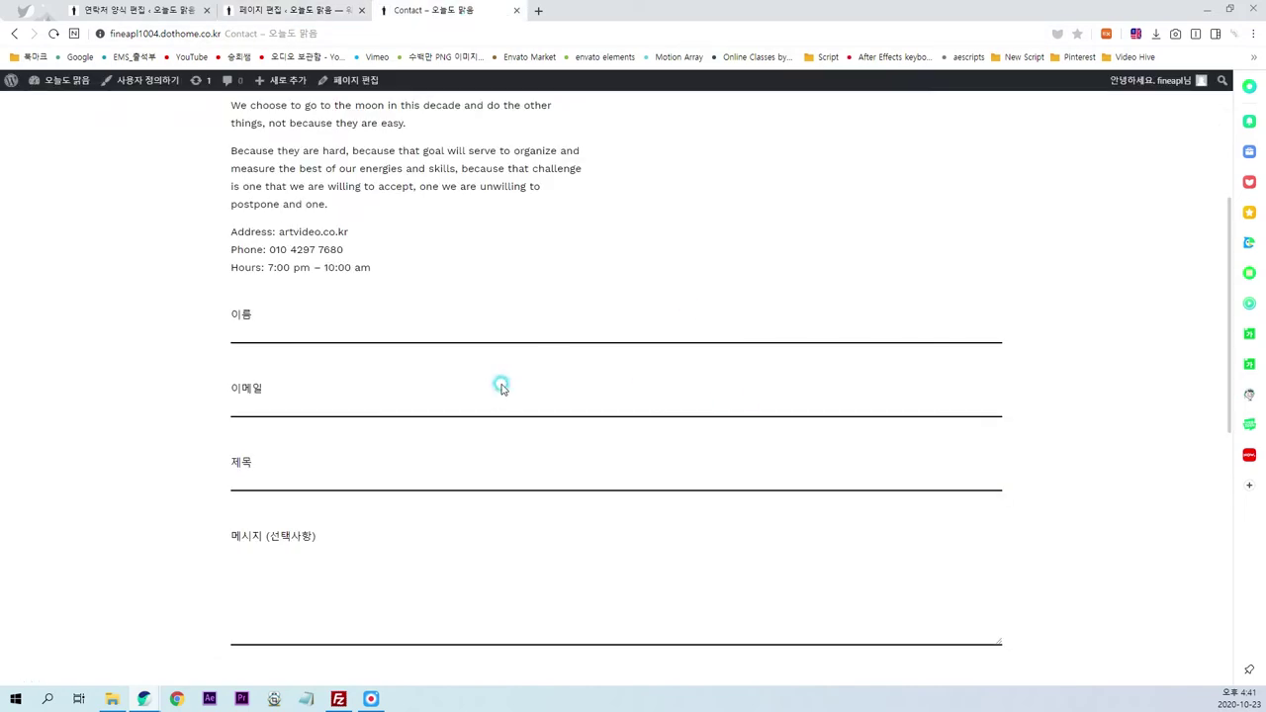
{"action": "key", "text": "F5"}
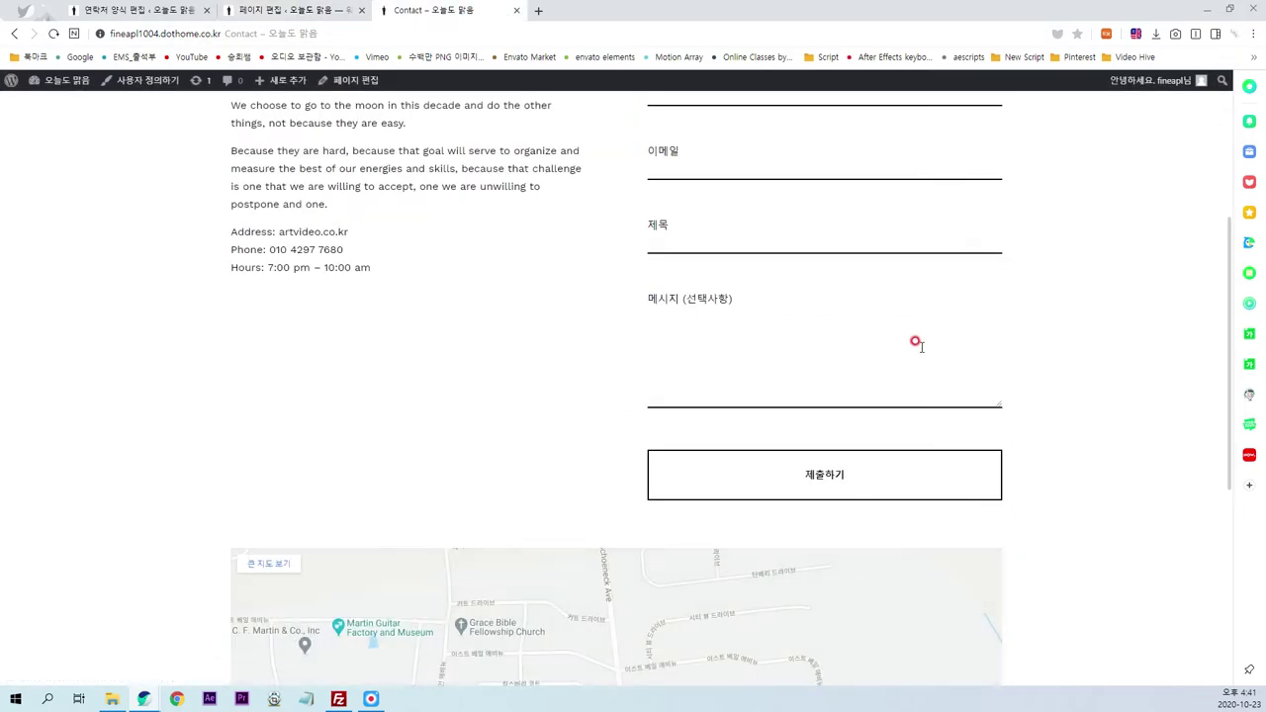
{"action": "scroll", "coordinate": [916, 342], "scroll_direction": "up", "scroll_amount": 2}
{"action": "left_click", "coordinate": [667, 364]}
{"action": "left_click", "coordinate": [680, 535]}
{"action": "scroll", "coordinate": [752, 603], "scroll_direction": "down", "scroll_amount": 1}
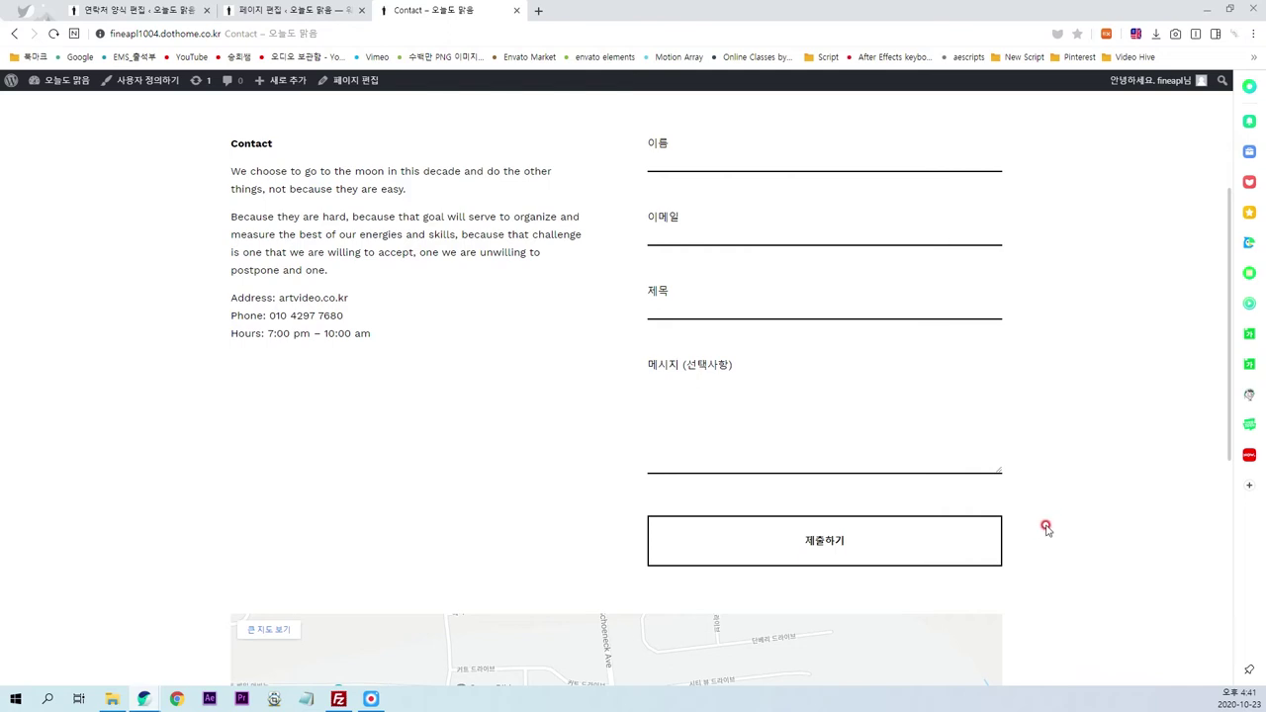
{"action": "scroll", "coordinate": [1039, 519], "scroll_direction": "down", "scroll_amount": 2}
{"action": "scroll", "coordinate": [1039, 520], "scroll_direction": "down", "scroll_amount": 1}
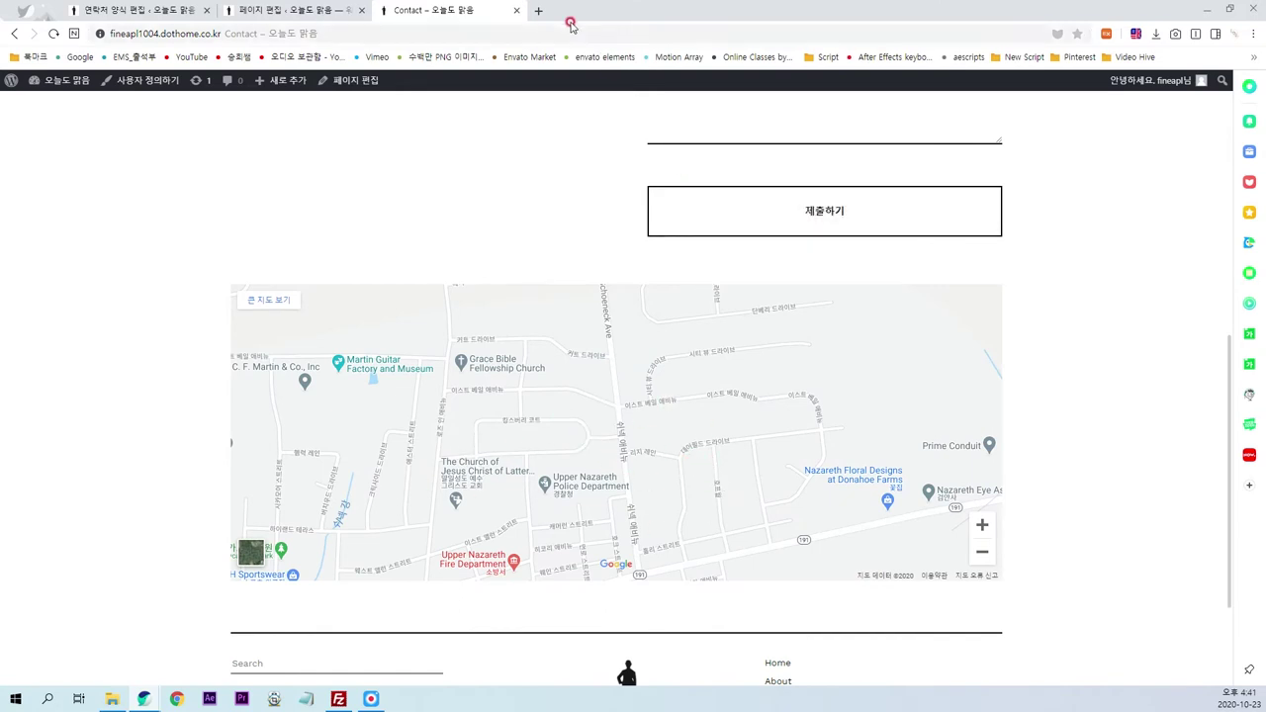
{"action": "left_click", "coordinate": [538, 10]}
- Search Google for 구글맵 and open Google Maps from the results
{"action": "left_click", "coordinate": [79, 56]}
{"action": "left_click", "coordinate": [495, 292]}
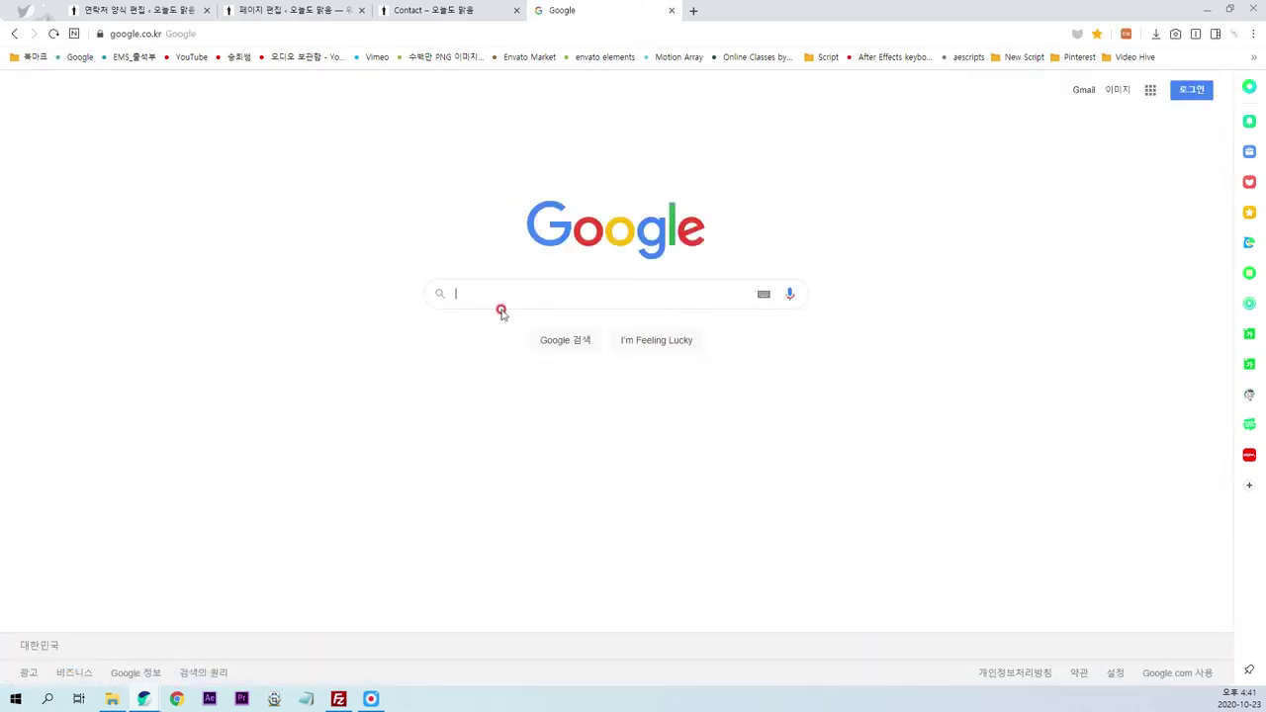
{"action": "type", "text": "rnrmfaoq"}
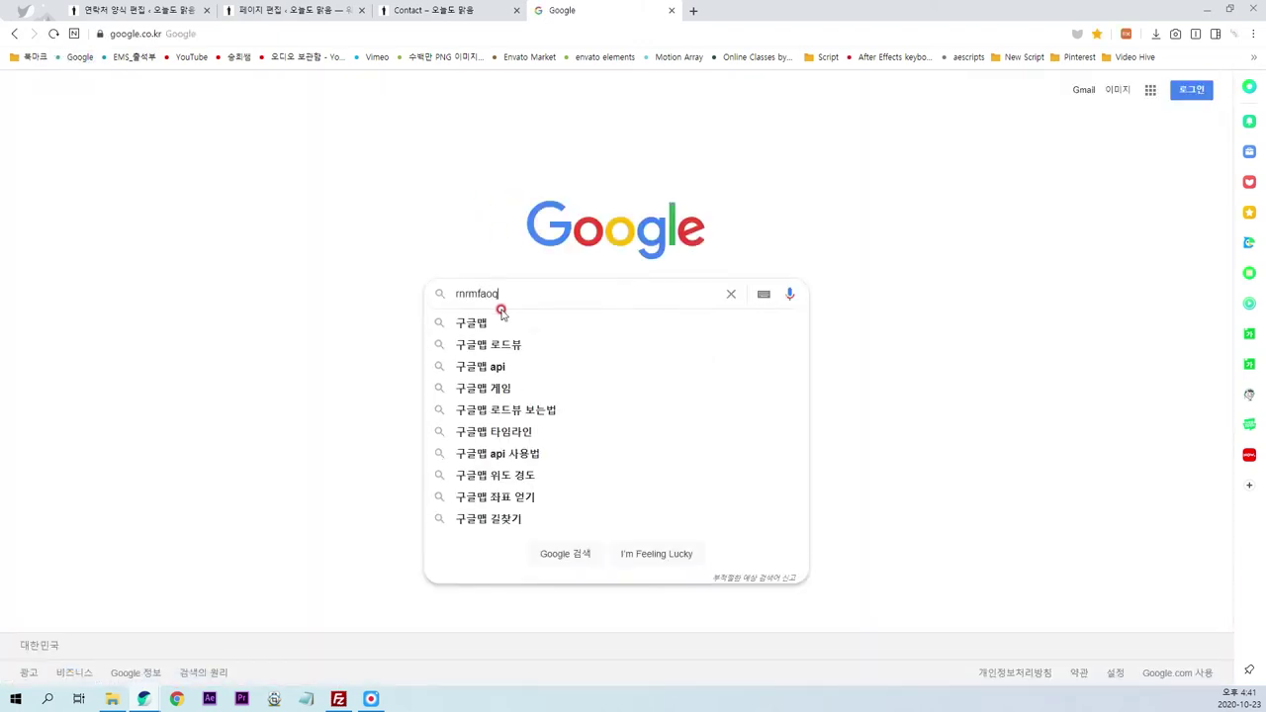
{"action": "left_click", "coordinate": [469, 325]}
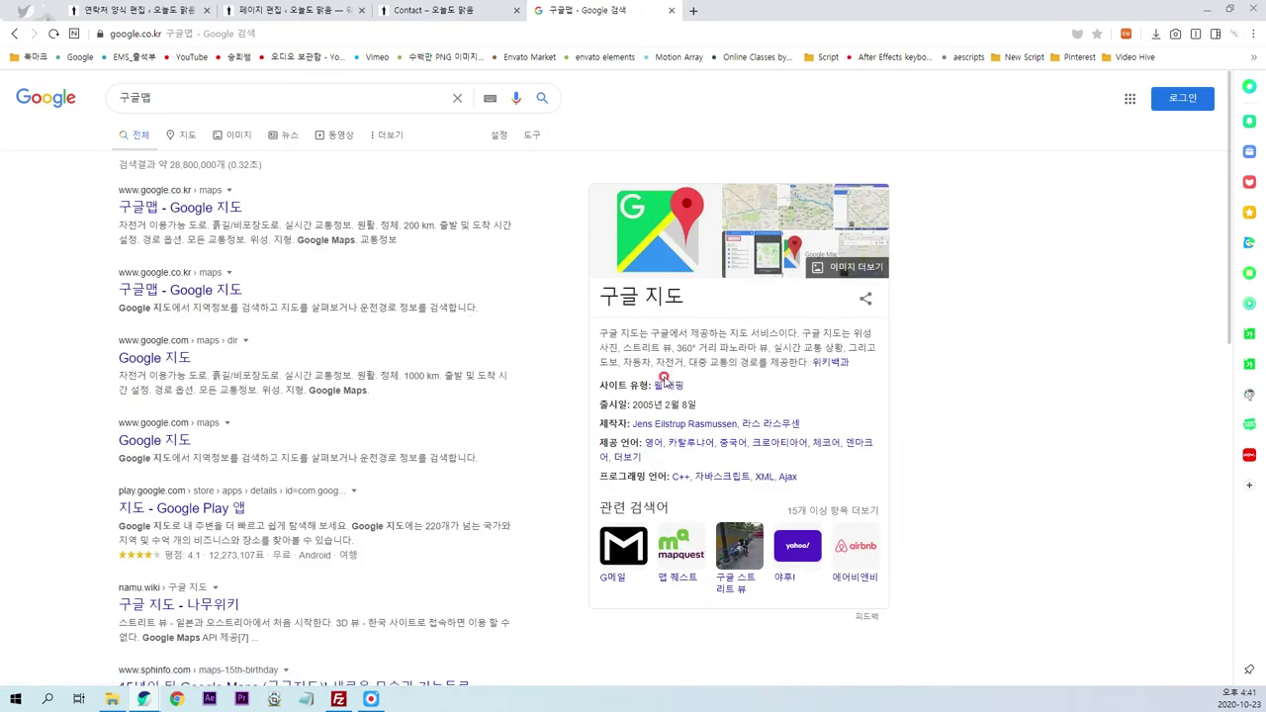
{"action": "left_click", "coordinate": [231, 209]}
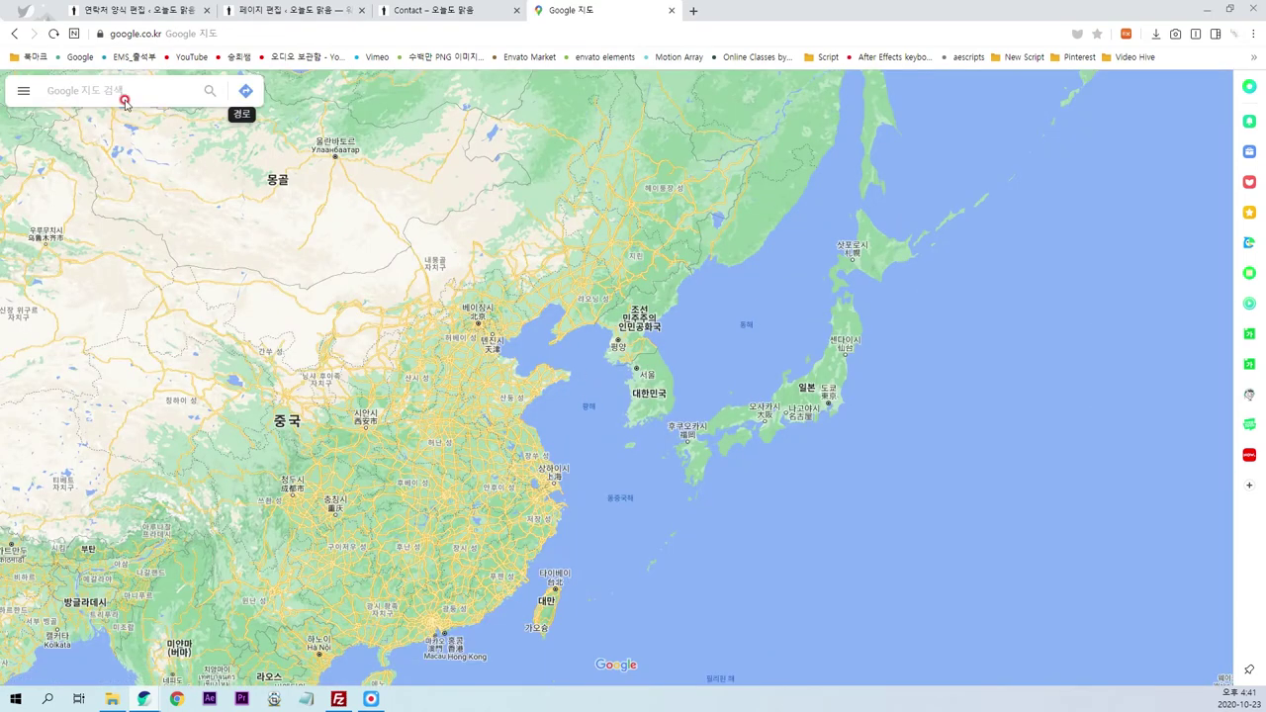
{"action": "left_click", "coordinate": [121, 91]}
{"action": "type", "text": "x"}
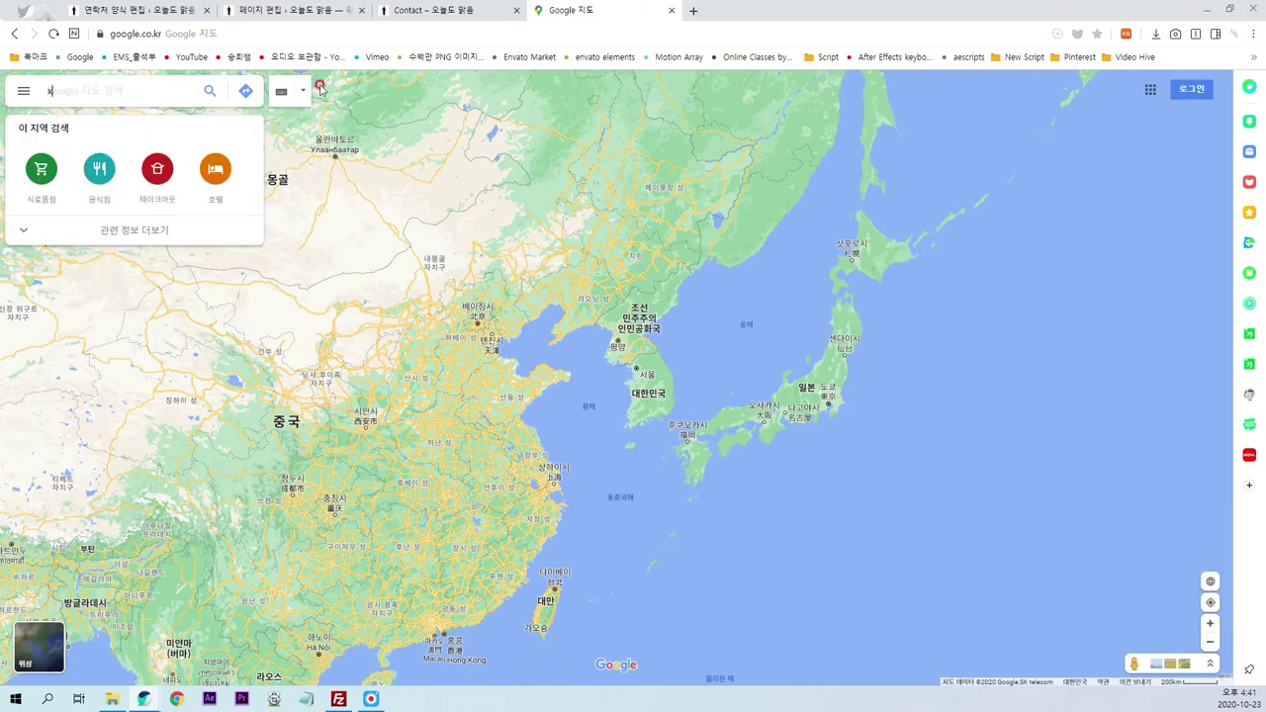
{"action": "type", "text": "i"}
{"action": "key", "text": "BackSpace"}
{"action": "key", "text": "BackSpace"}
{"action": "type", "text": "ㅌ"}
{"action": "type", "text": "통일로"}
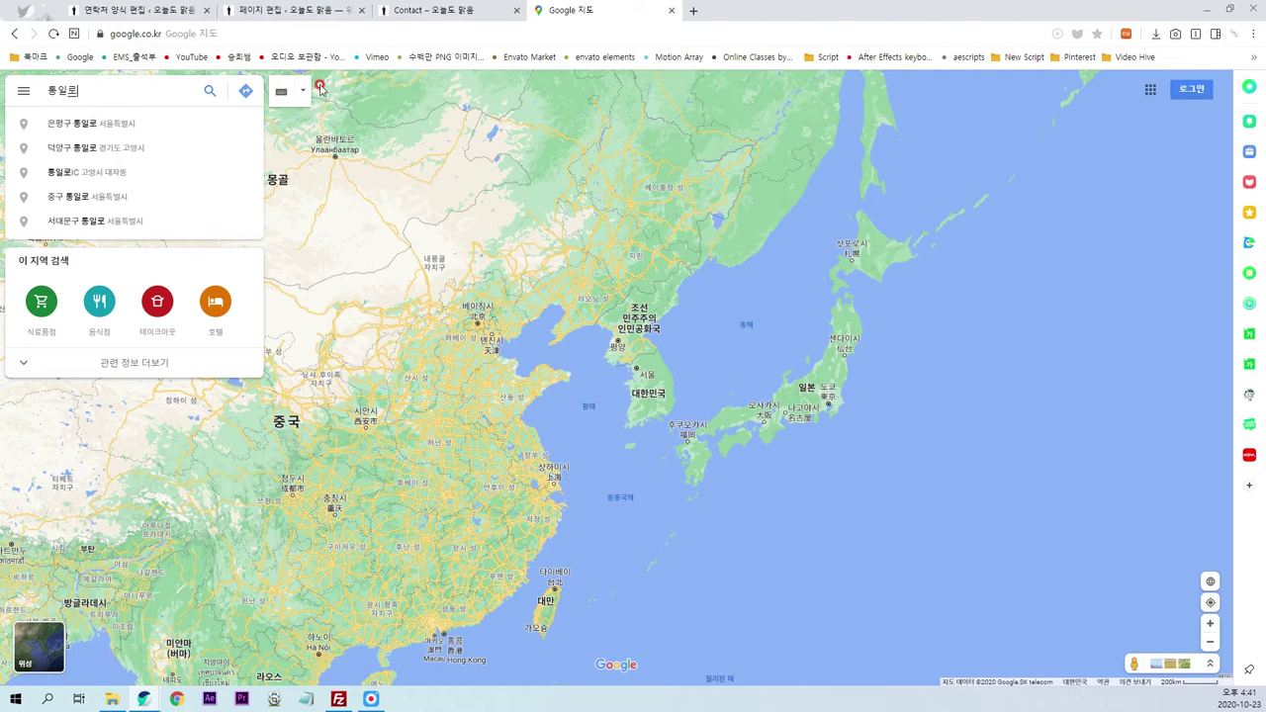
{"action": "type", "text": "8가길 13"}
{"action": "key", "text": "Return"}
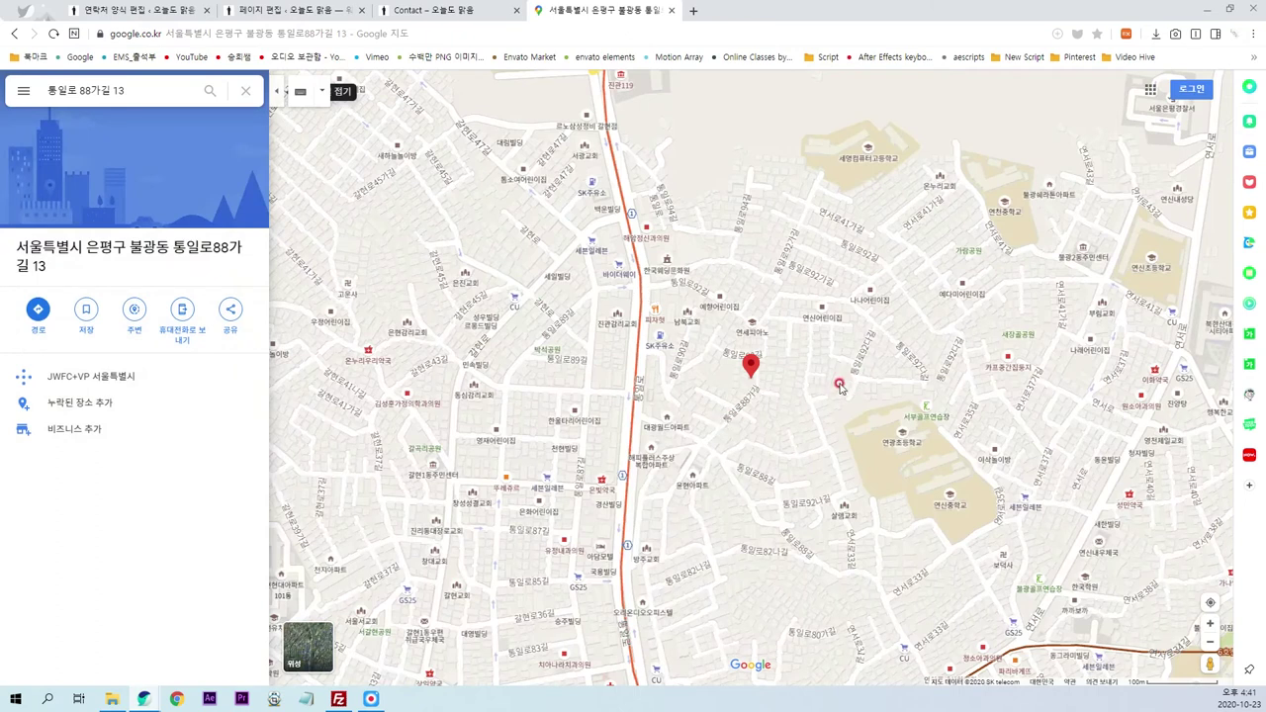
- Copy the map's embed HTML from the Share panel's 지도 퍼가기 tab
{"action": "left_click", "coordinate": [229, 310]}
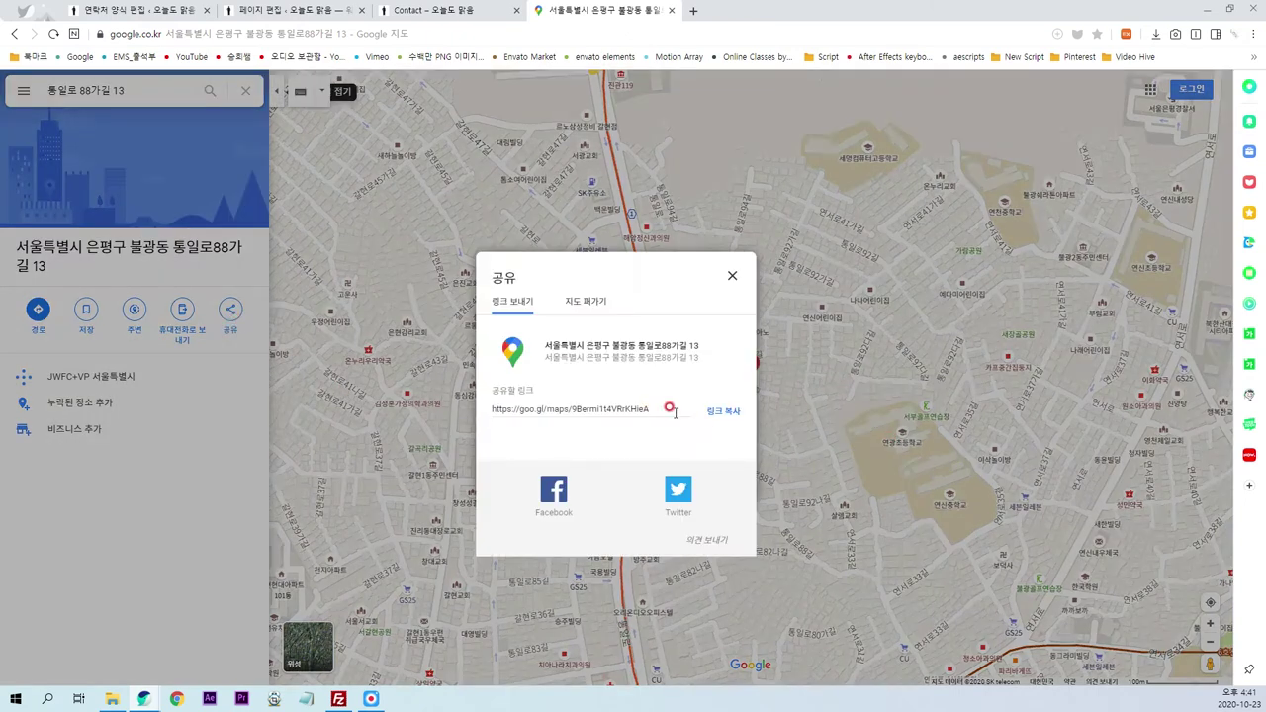
{"action": "left_click", "coordinate": [591, 303]}
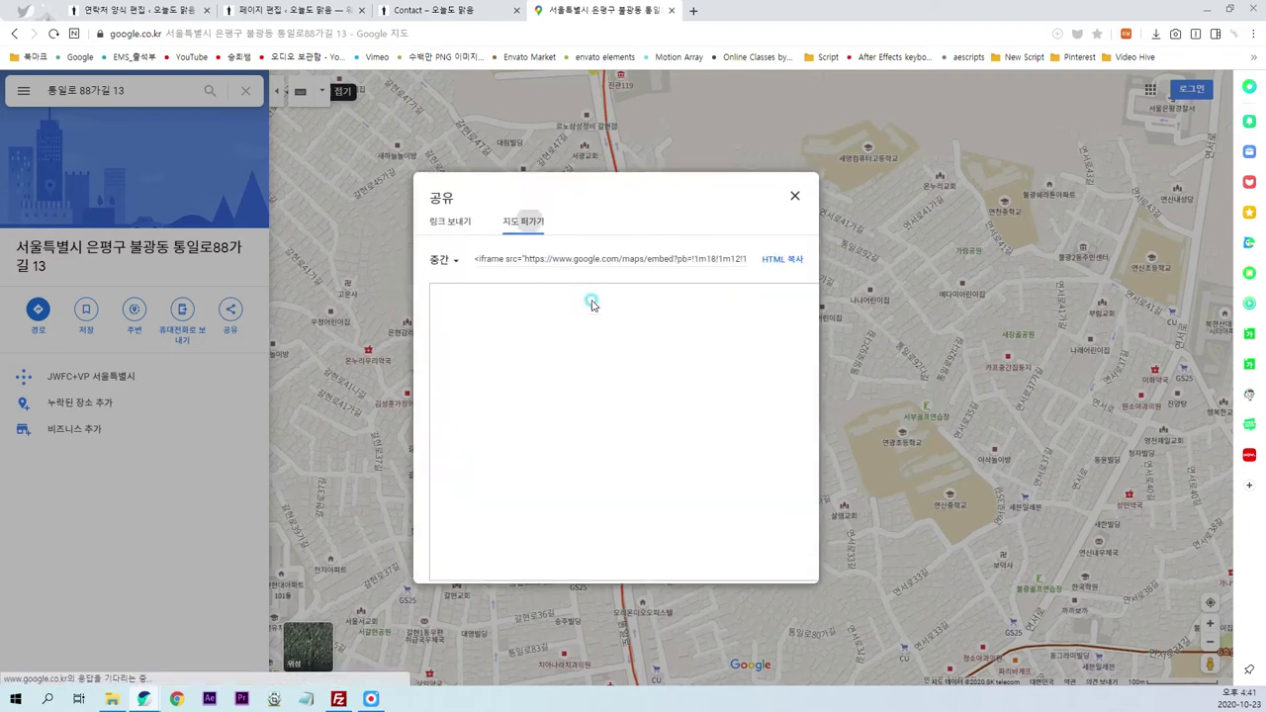
{"action": "left_click", "coordinate": [776, 247]}
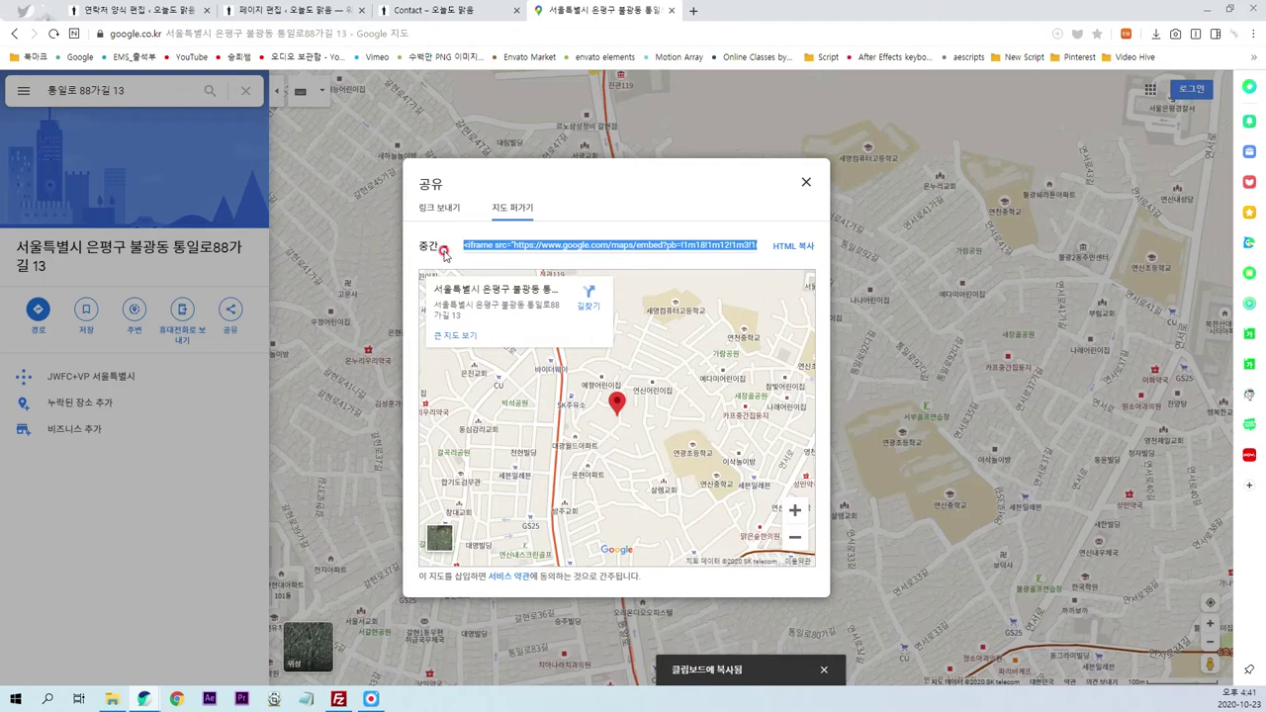
{"action": "left_click", "coordinate": [291, 17]}
{"action": "scroll", "coordinate": [653, 495], "scroll_direction": "down", "scroll_amount": 3}
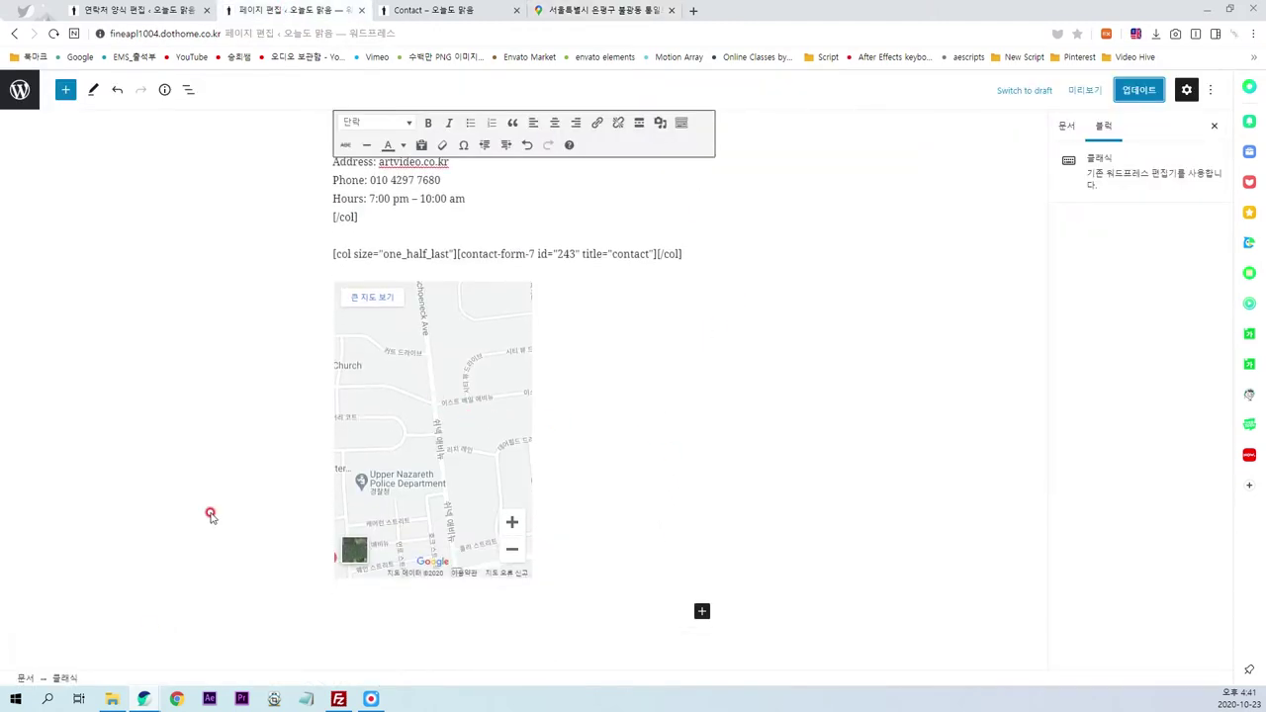
- Delete the old embedded map and browse the block inserter for a Custom HTML block
{"action": "left_click", "coordinate": [516, 406]}
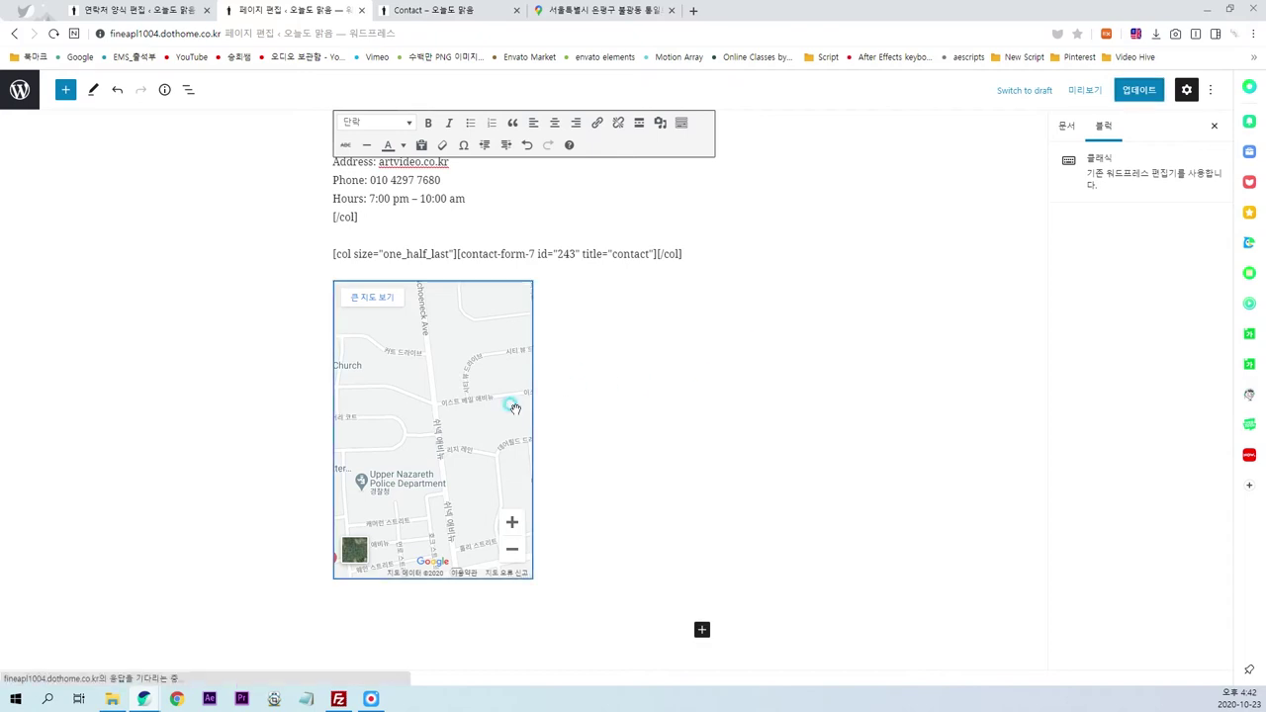
{"action": "key", "text": "Delete"}
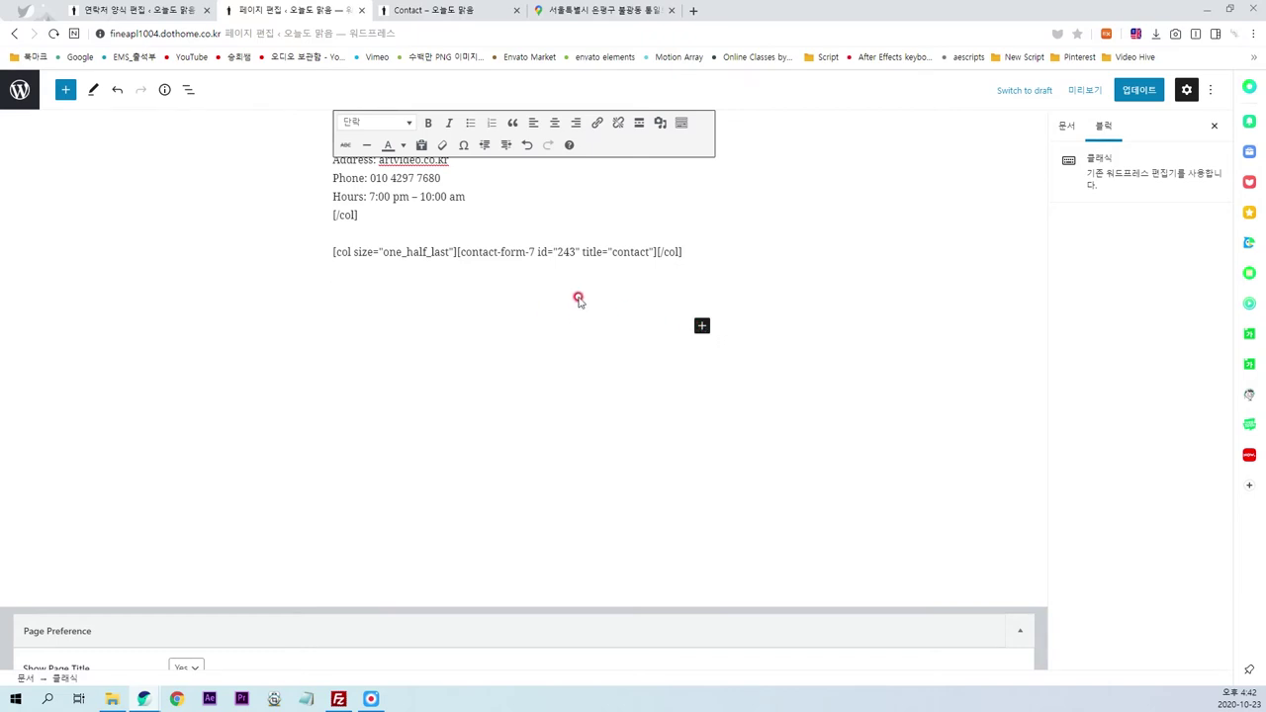
{"action": "left_click", "coordinate": [66, 89]}
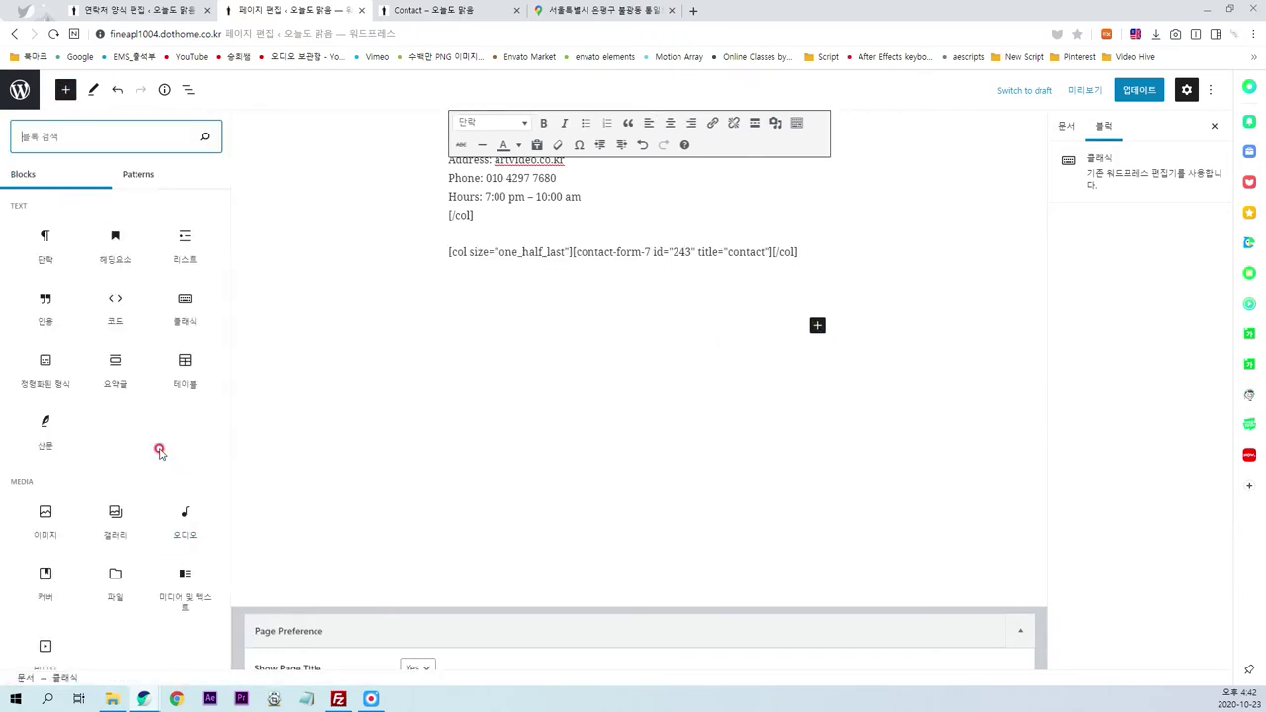
{"action": "scroll", "coordinate": [161, 447], "scroll_direction": "down", "scroll_amount": 2}
{"action": "scroll", "coordinate": [161, 443], "scroll_direction": "down", "scroll_amount": 1}
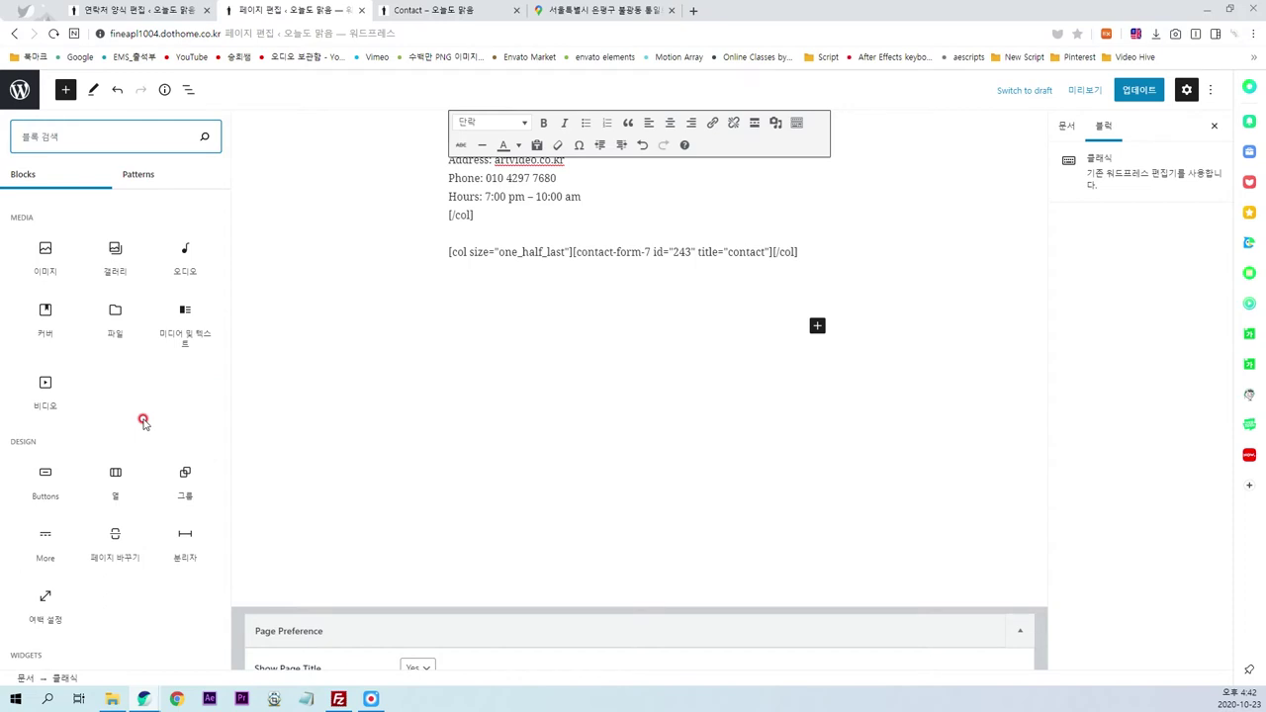
{"action": "scroll", "coordinate": [146, 435], "scroll_direction": "down", "scroll_amount": 2}
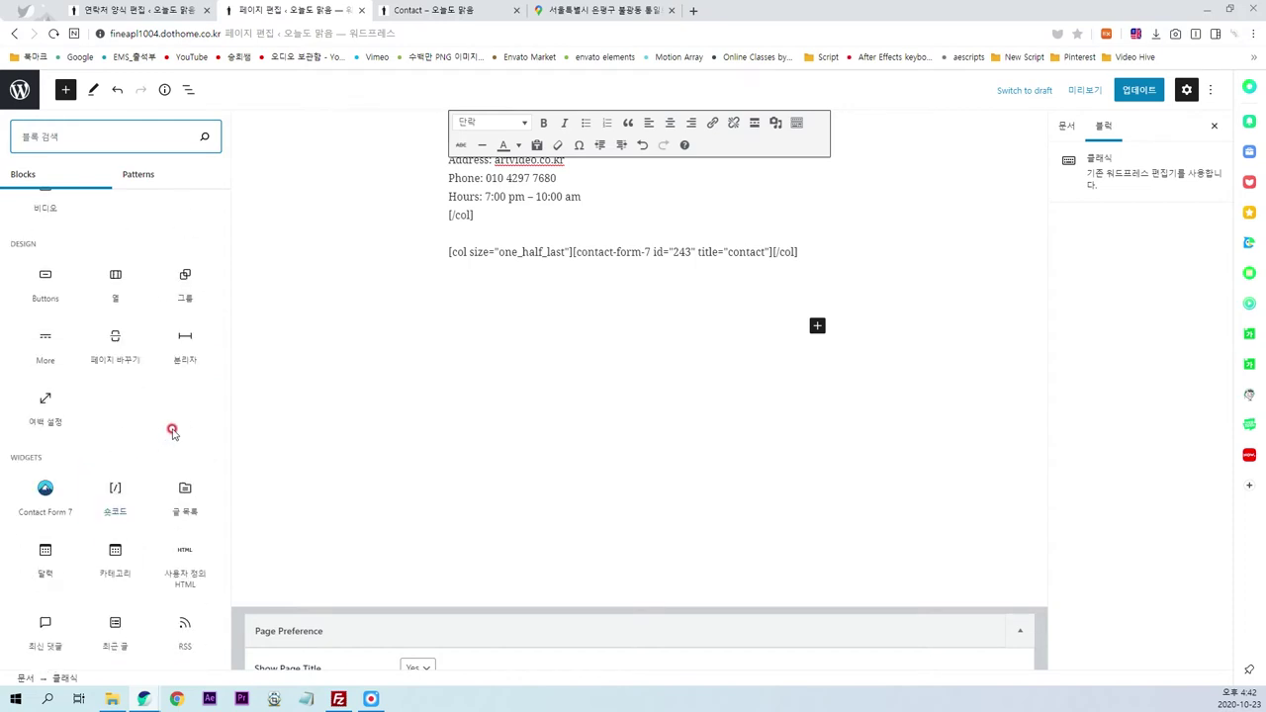
{"action": "scroll", "coordinate": [172, 432], "scroll_direction": "down", "scroll_amount": 1}
{"action": "scroll", "coordinate": [172, 431], "scroll_direction": "up", "scroll_amount": 3}
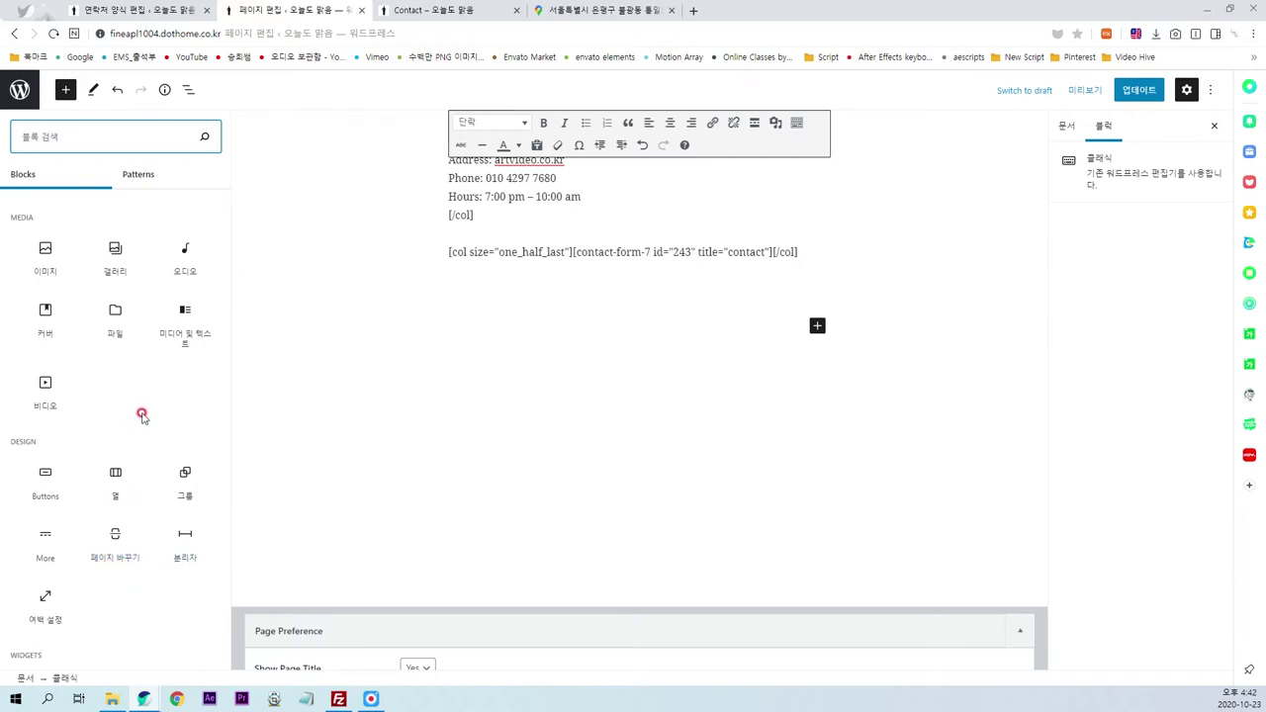
{"action": "scroll", "coordinate": [158, 324], "scroll_direction": "up", "scroll_amount": 1}
{"action": "scroll", "coordinate": [158, 322], "scroll_direction": "up", "scroll_amount": 1}
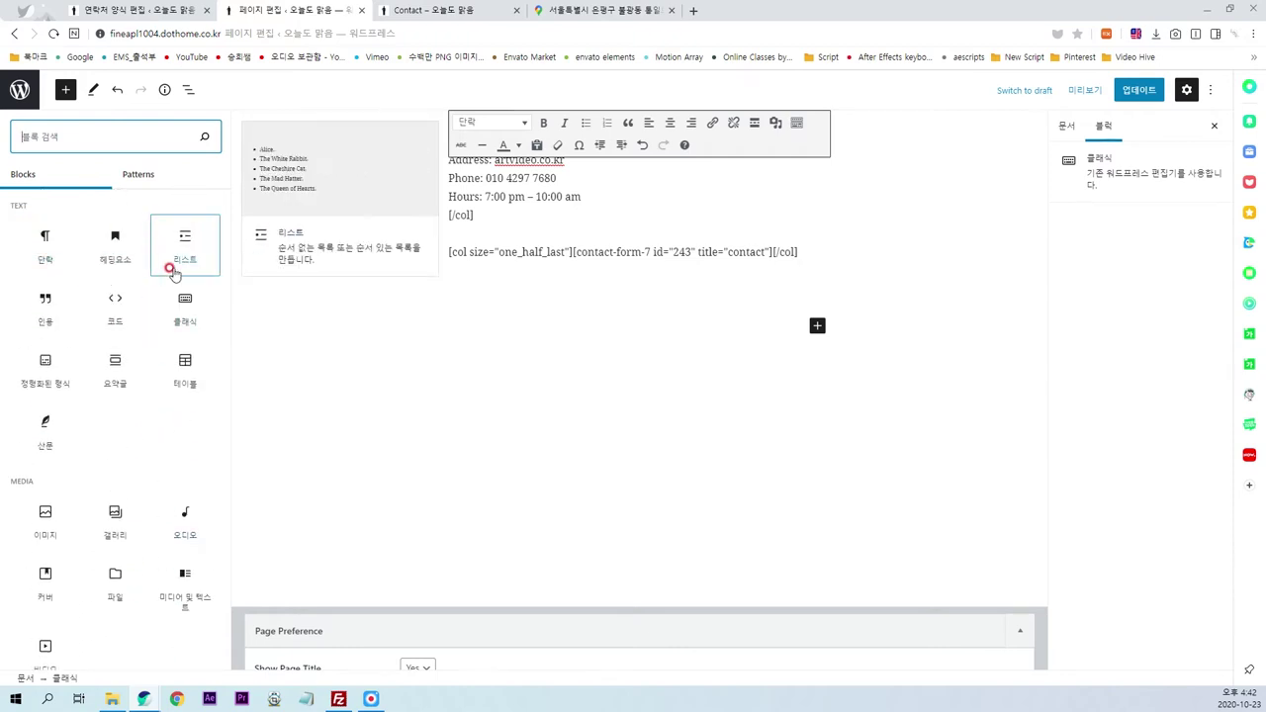
{"action": "scroll", "coordinate": [100, 433], "scroll_direction": "down", "scroll_amount": 1}
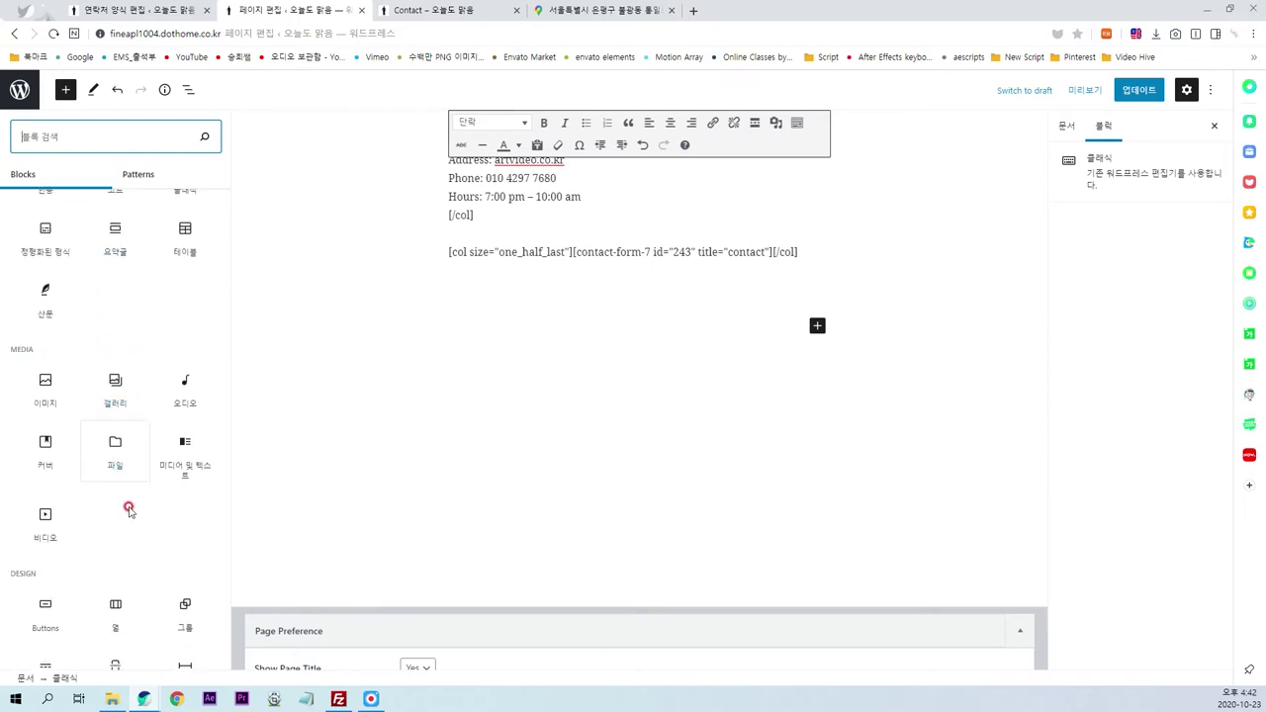
{"action": "scroll", "coordinate": [155, 465], "scroll_direction": "down", "scroll_amount": 1}
{"action": "scroll", "coordinate": [170, 506], "scroll_direction": "down", "scroll_amount": 1}
{"action": "scroll", "coordinate": [153, 534], "scroll_direction": "down", "scroll_amount": 1}
{"action": "scroll", "coordinate": [174, 422], "scroll_direction": "down", "scroll_amount": 1}
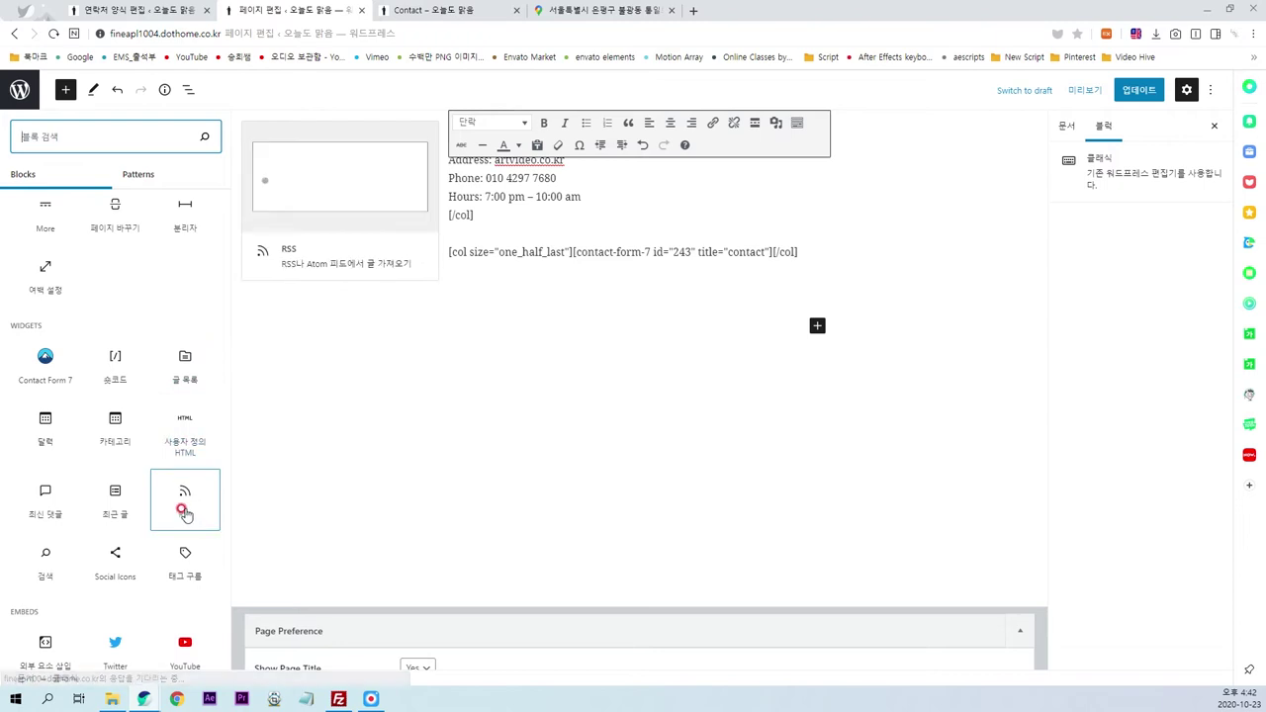
{"action": "mouse_move", "coordinate": [185, 432]}
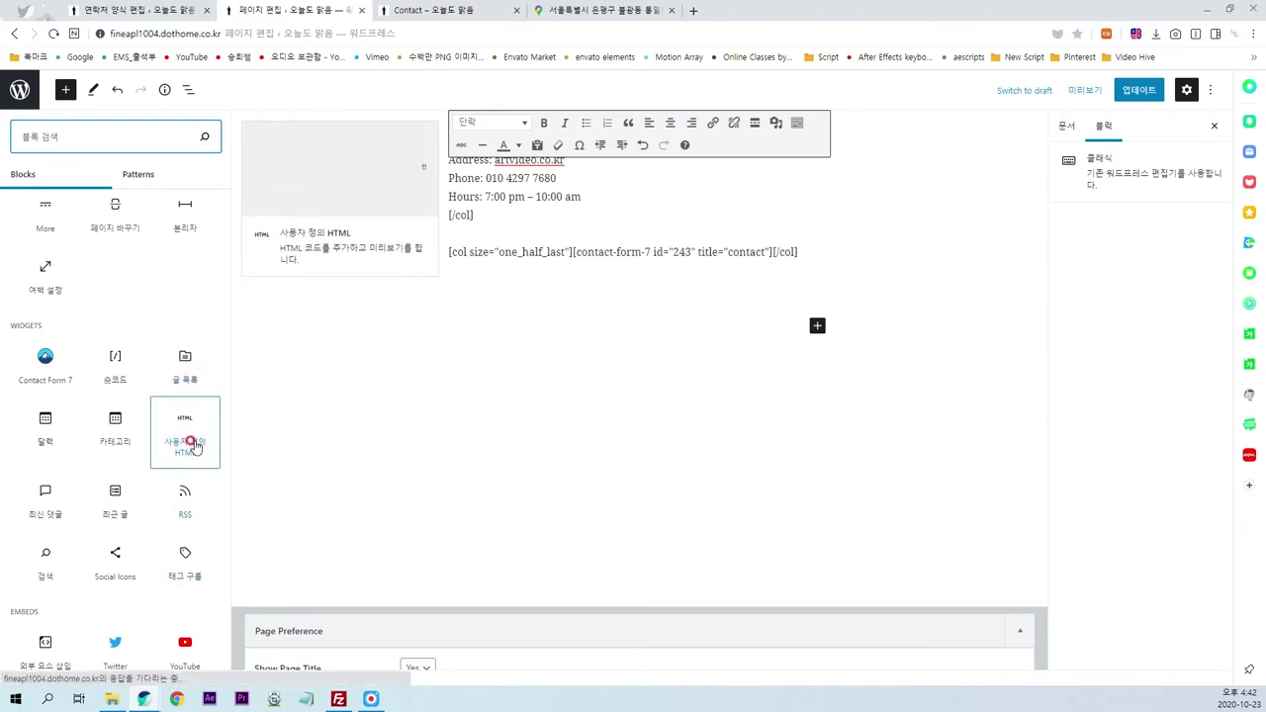
- Add a Custom HTML block containing the Google Maps iframe code and update the page
{"action": "left_click", "coordinate": [198, 445]}
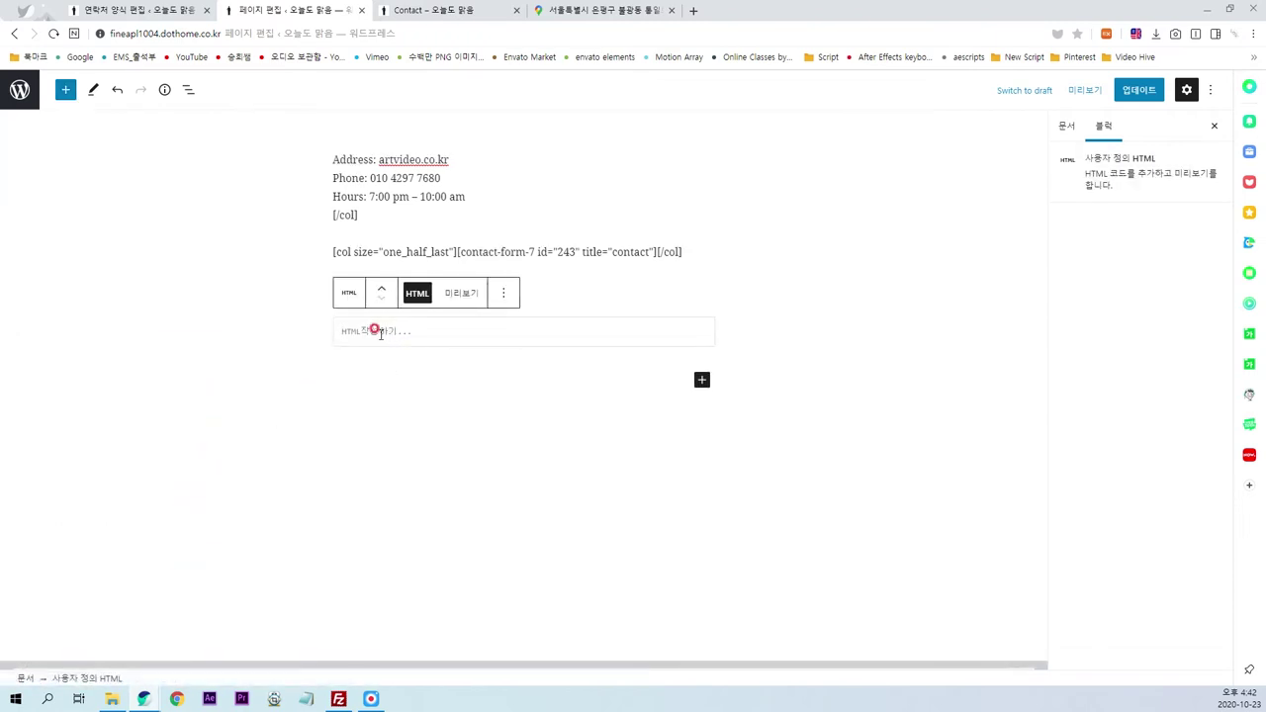
{"action": "key", "text": "ctrl+v"}
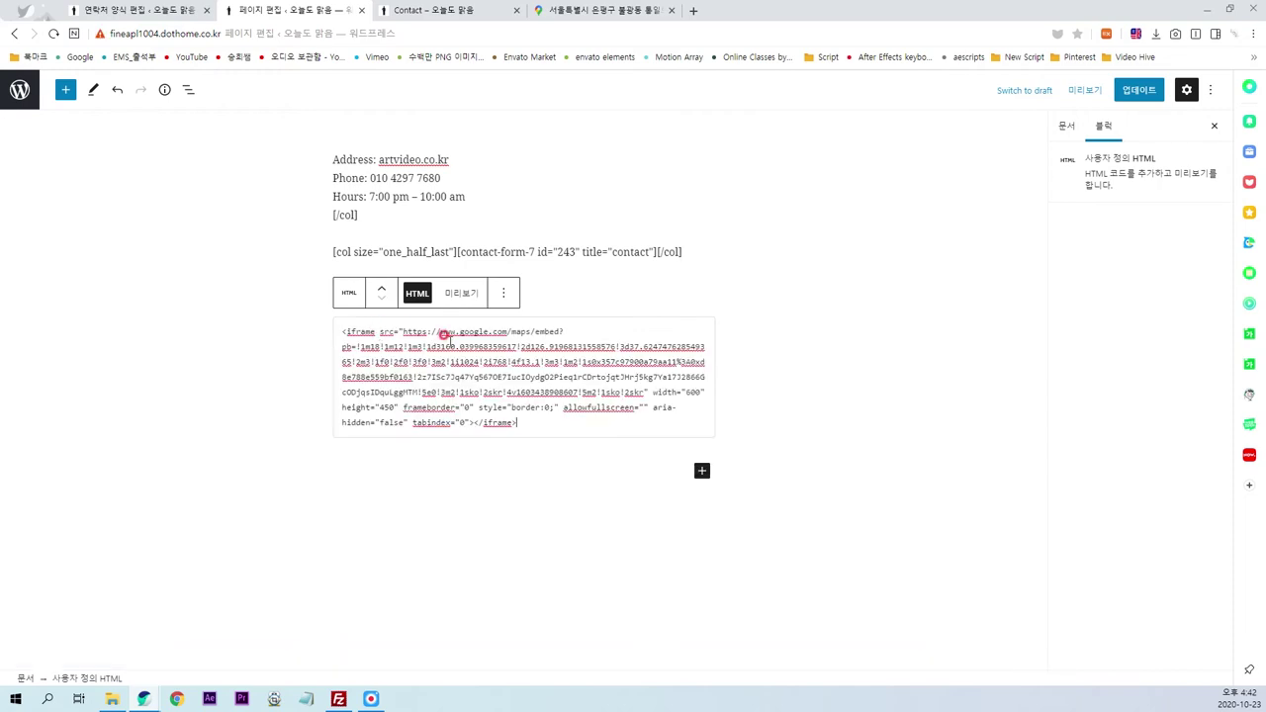
{"action": "left_click", "coordinate": [533, 498]}
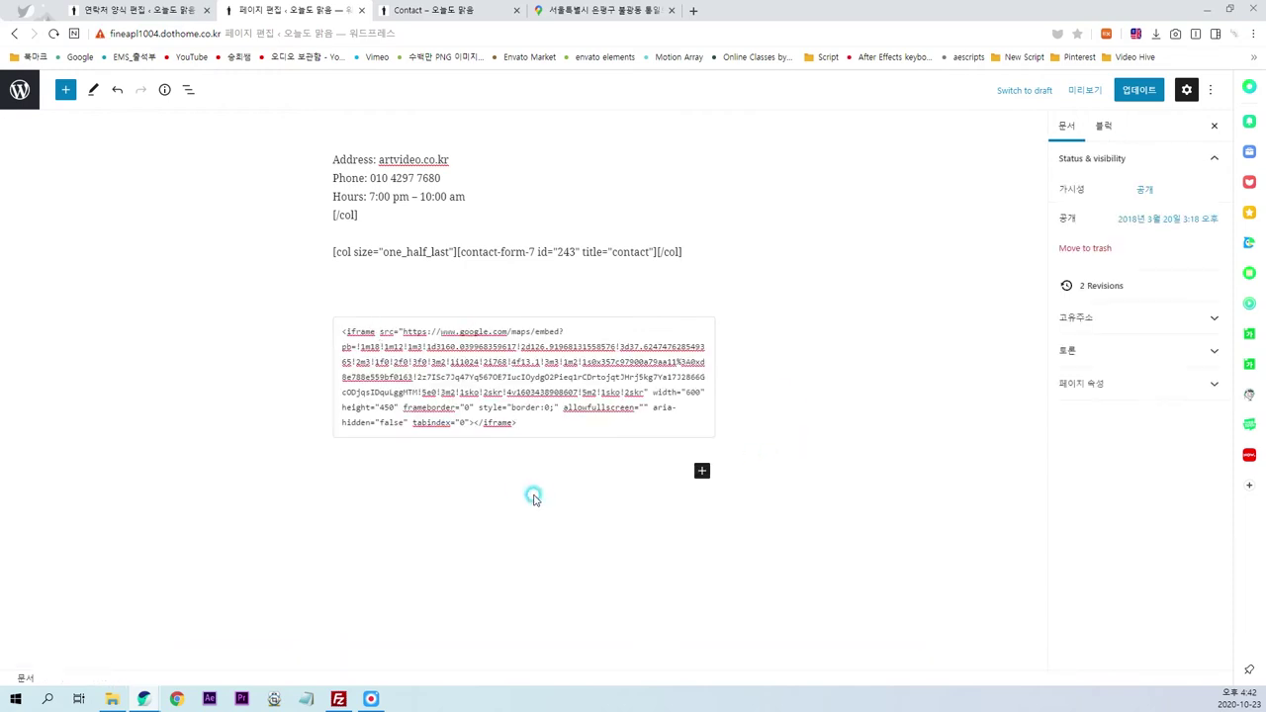
{"action": "left_click", "coordinate": [1139, 90]}
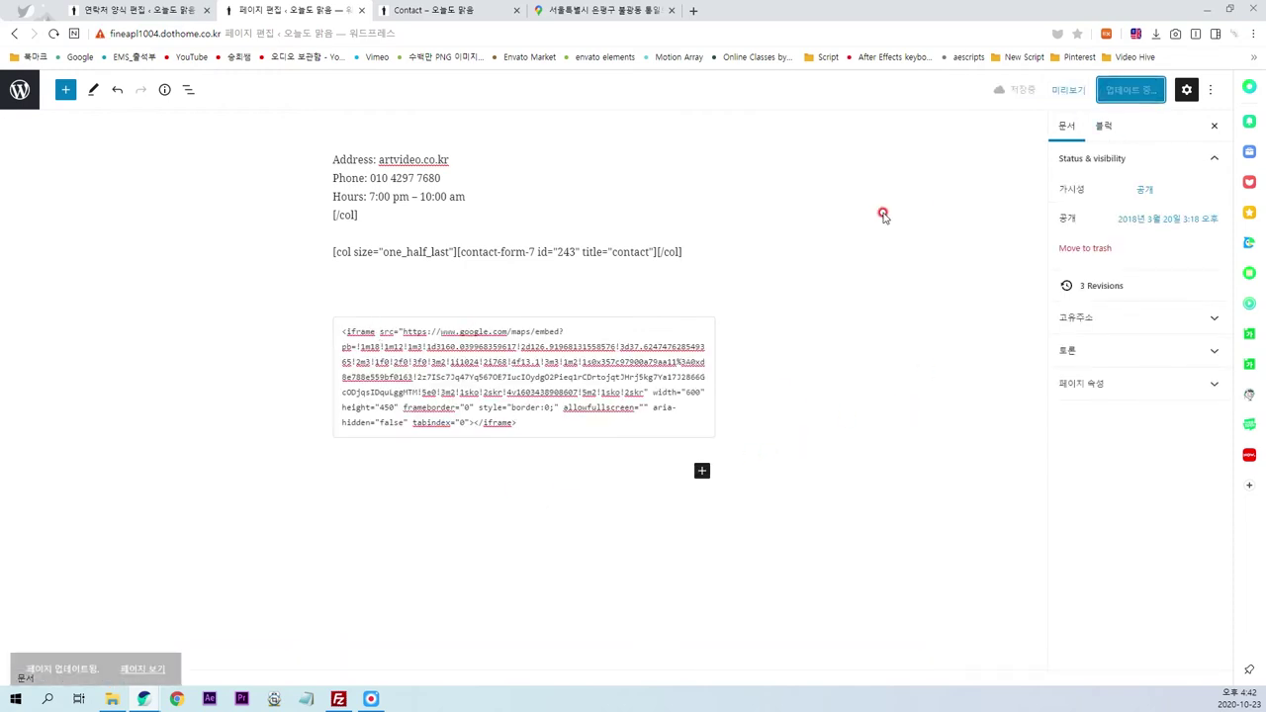
{"action": "left_click", "coordinate": [481, 10]}
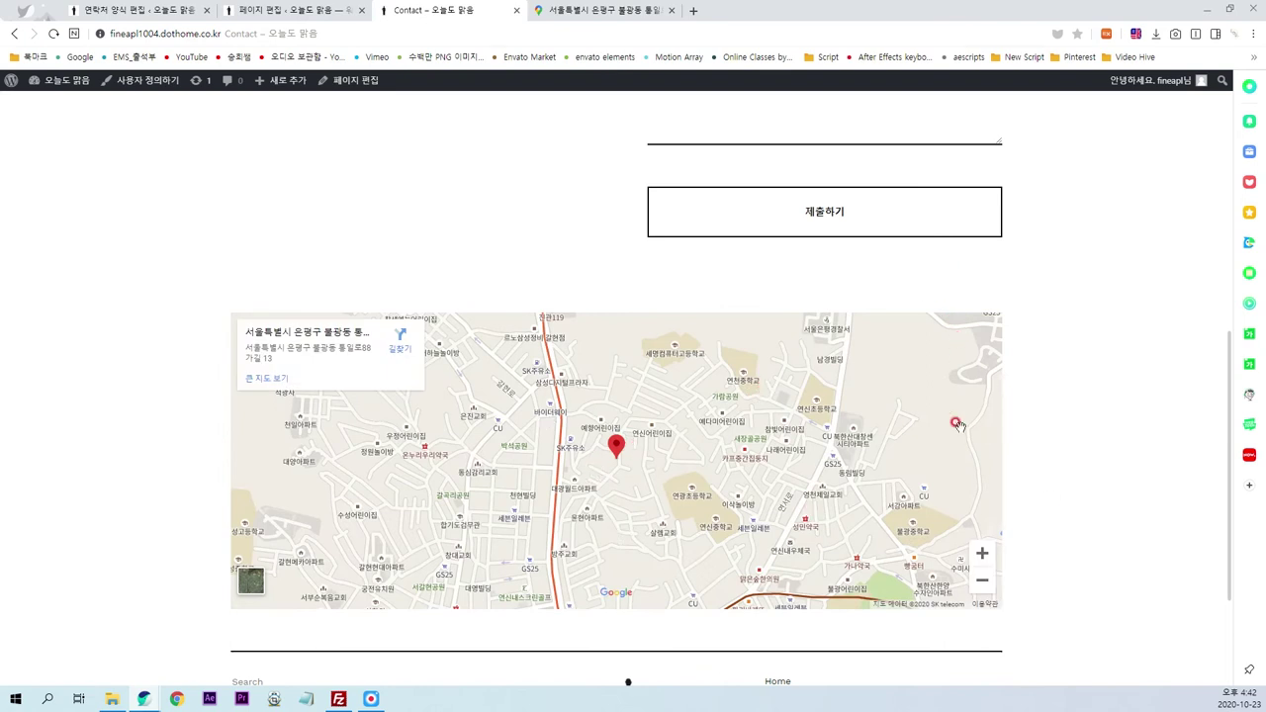
- Open the About page from the site menu and slide its photo gallery to the lounge photo and back
{"action": "scroll", "coordinate": [1065, 364], "scroll_direction": "up", "scroll_amount": 6}
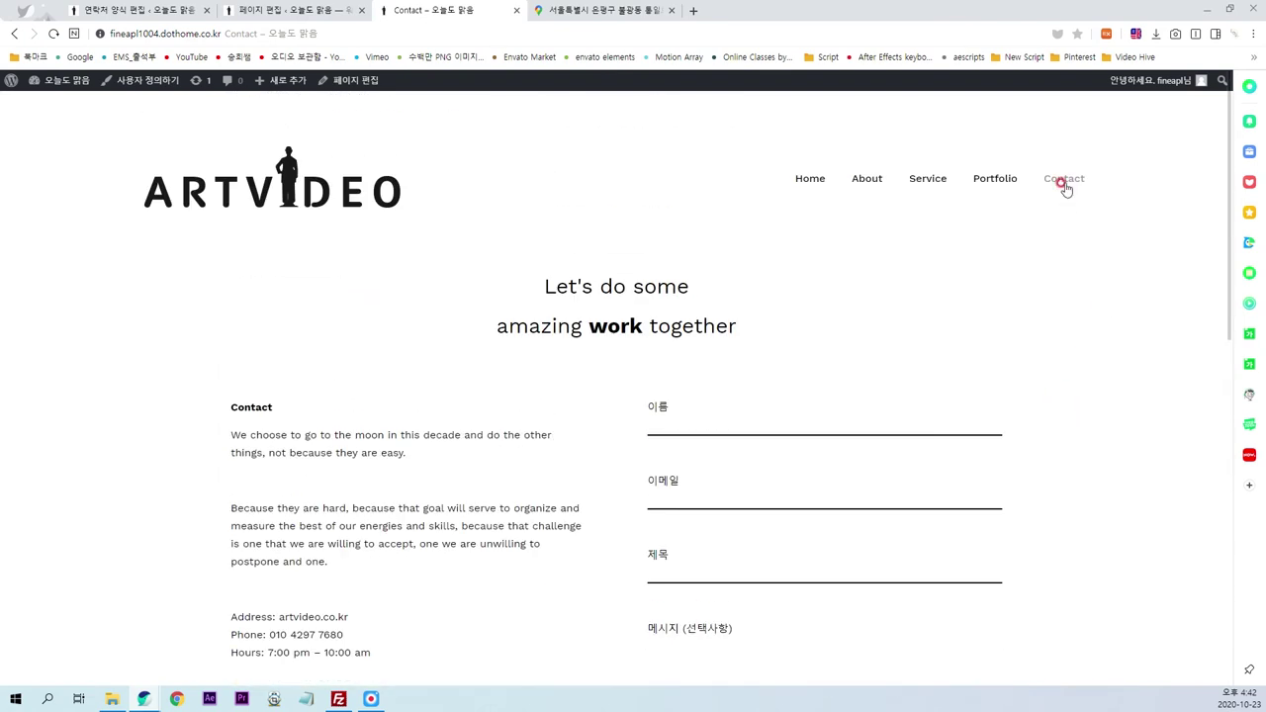
{"action": "left_click", "coordinate": [853, 183]}
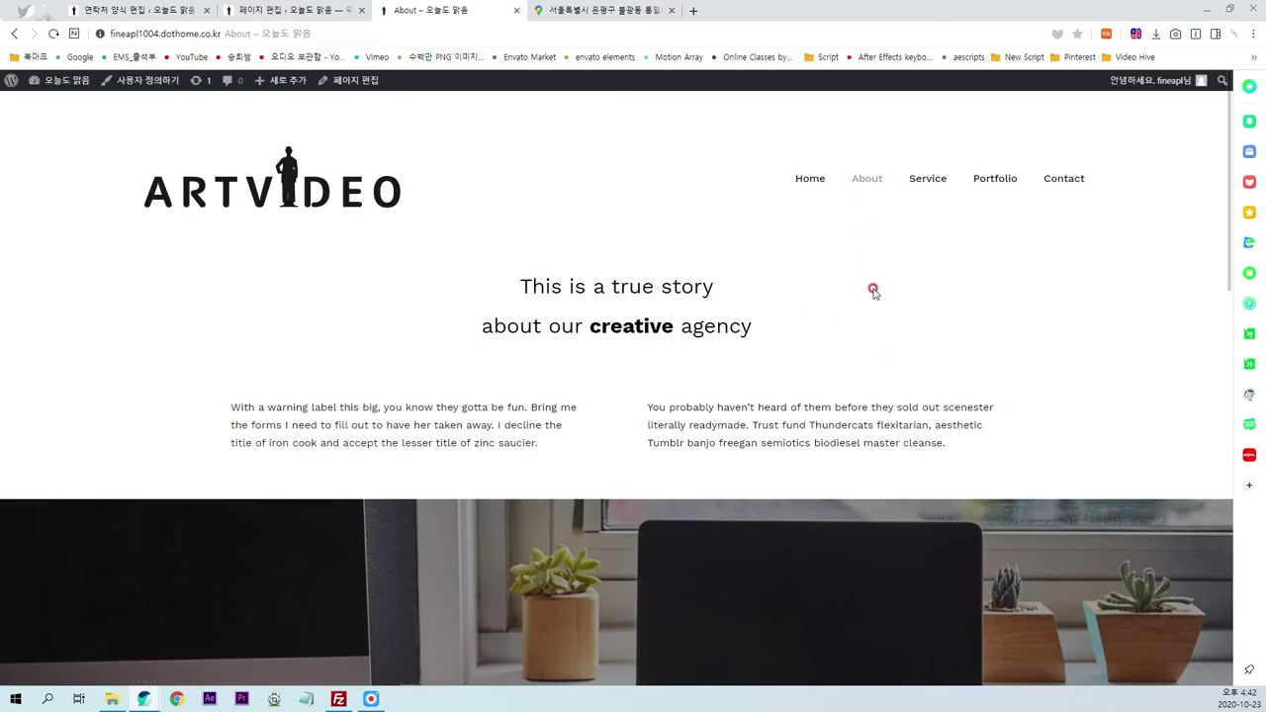
{"action": "scroll", "coordinate": [871, 287], "scroll_direction": "down", "scroll_amount": 3}
{"action": "scroll", "coordinate": [867, 296], "scroll_direction": "down", "scroll_amount": 2}
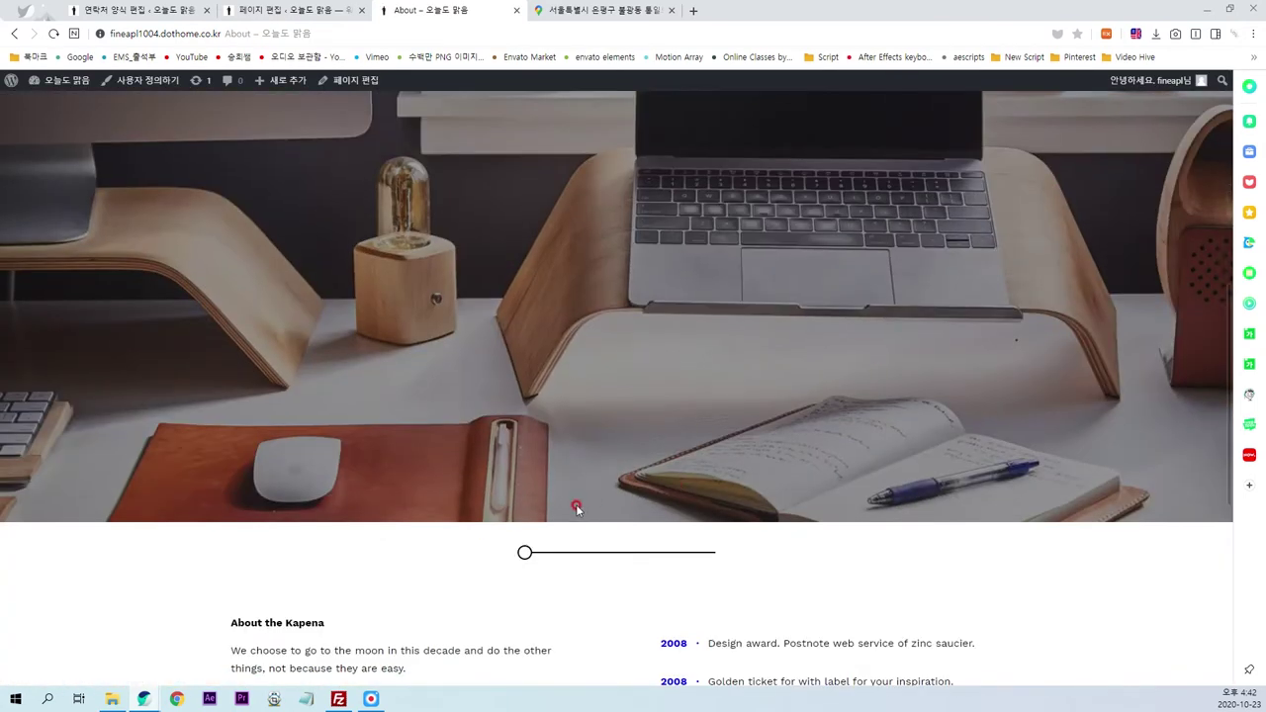
{"action": "left_click_drag", "start_coordinate": [517, 561], "coordinate": [712, 560]}
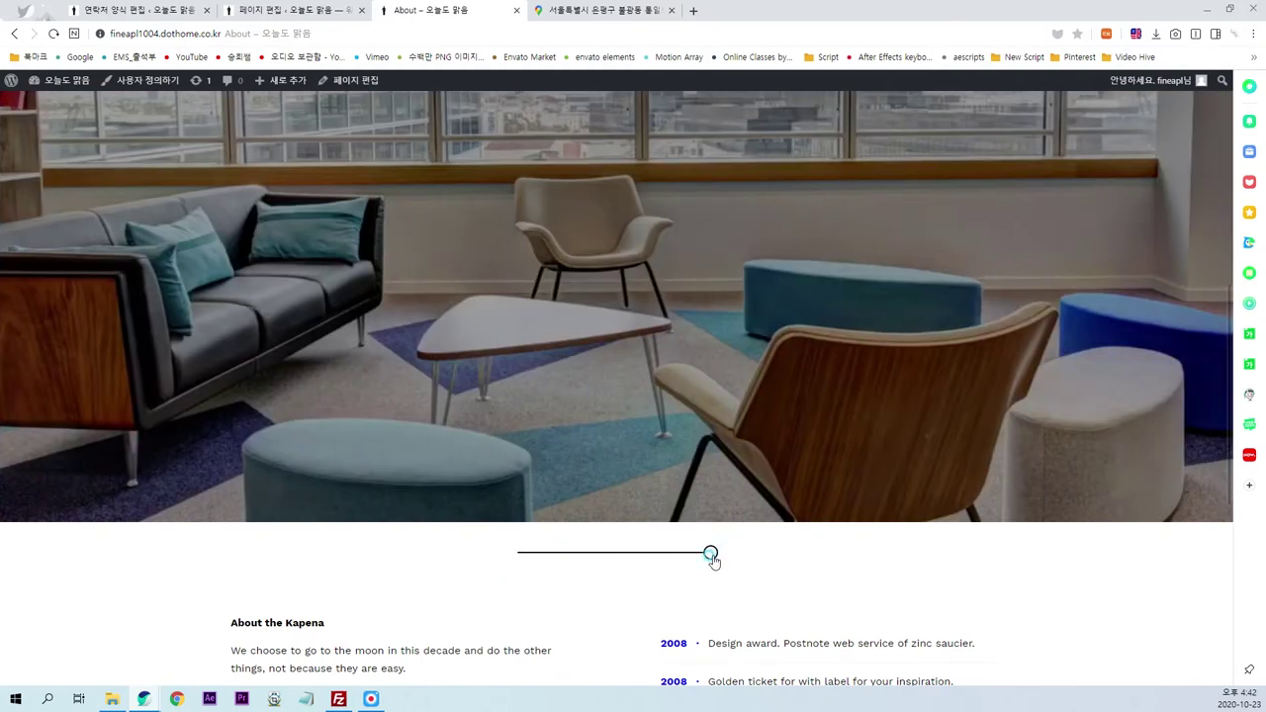
{"action": "left_click_drag", "start_coordinate": [713, 560], "coordinate": [504, 560]}
{"action": "scroll", "coordinate": [670, 385], "scroll_direction": "up", "scroll_amount": 2}
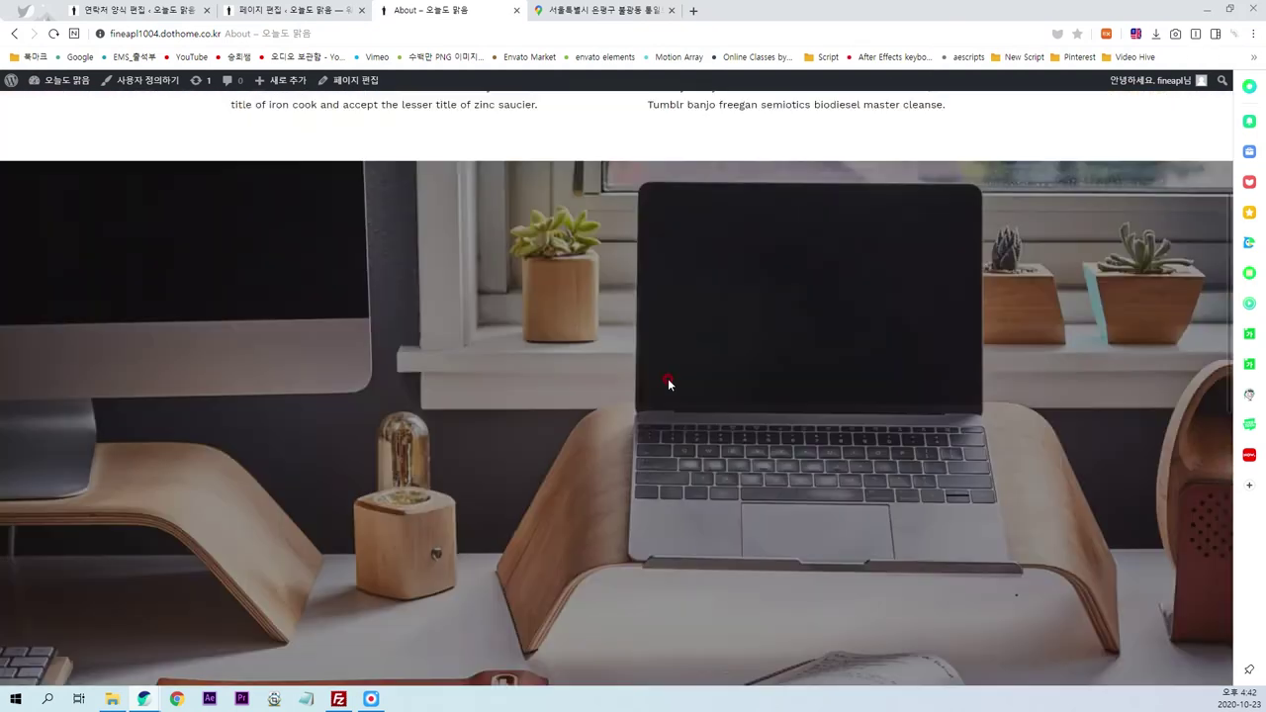
{"action": "scroll", "coordinate": [436, 442], "scroll_direction": "up", "scroll_amount": 3}
- Highlight the 'This is a true story' heading, then open the About page in the editor
{"action": "left_click_drag", "start_coordinate": [516, 286], "coordinate": [757, 332]}
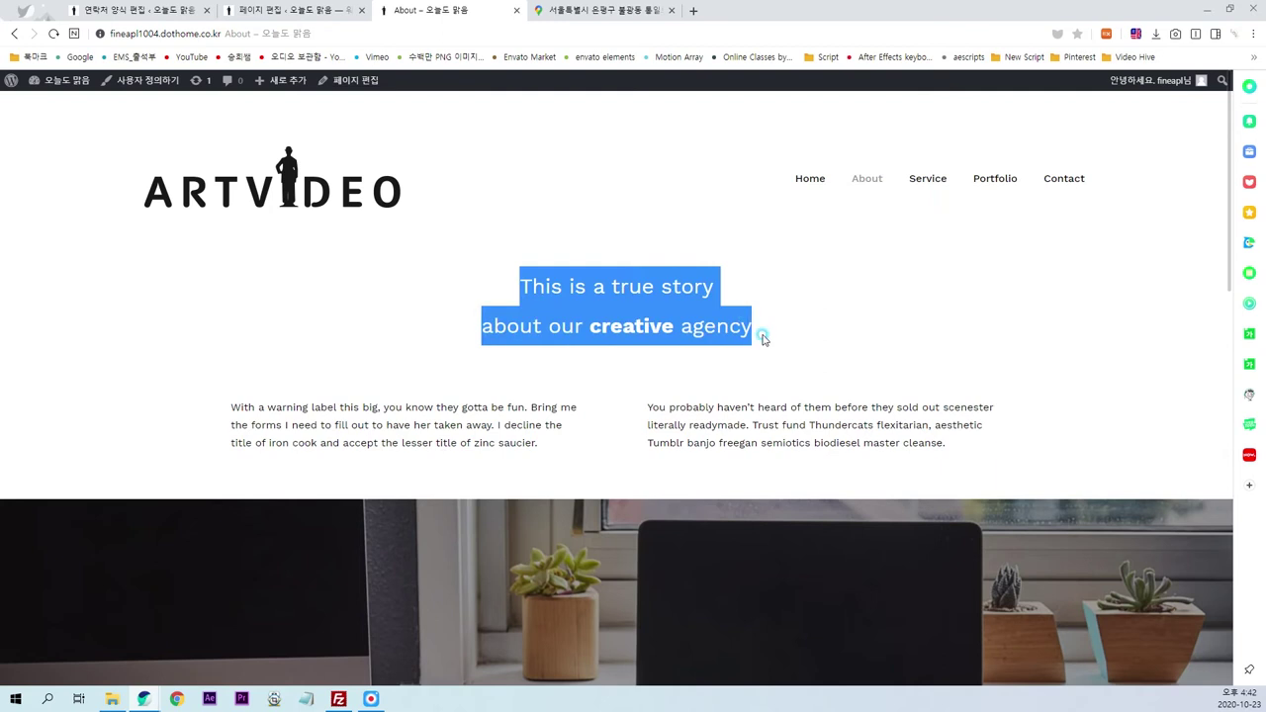
{"action": "left_click", "coordinate": [722, 439]}
{"action": "scroll", "coordinate": [743, 551], "scroll_direction": "down", "scroll_amount": 5}
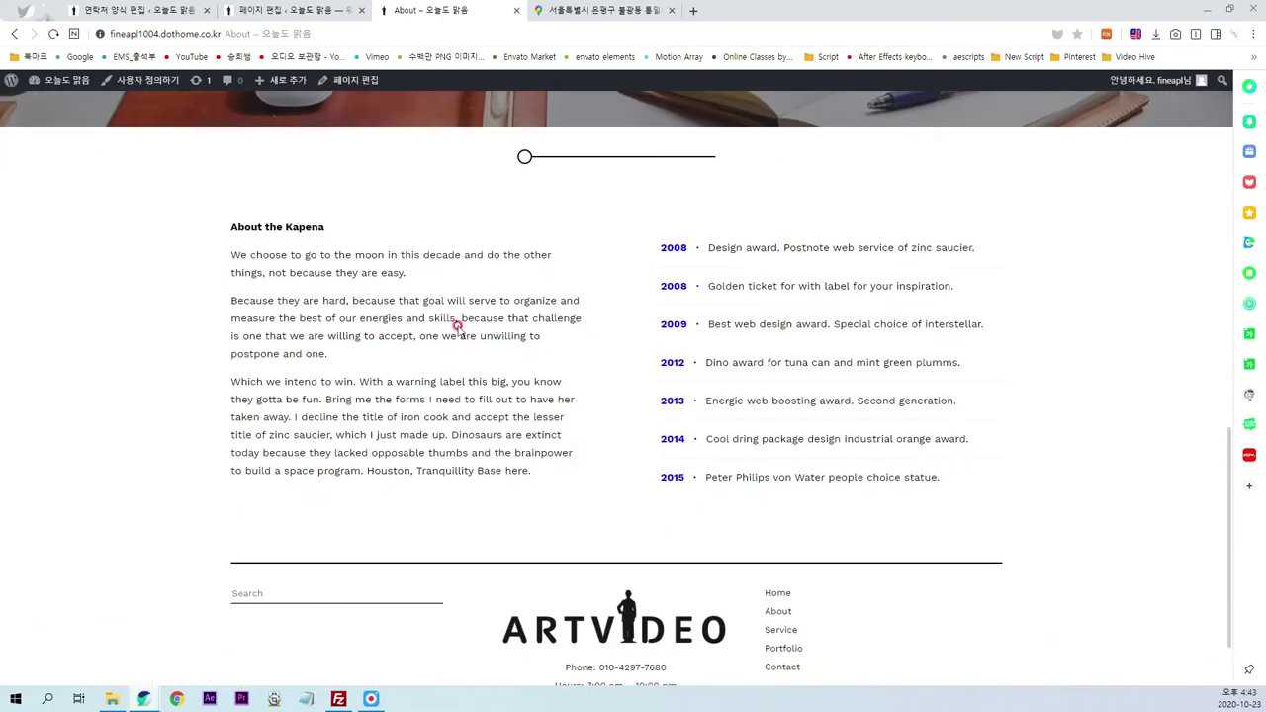
{"action": "scroll", "coordinate": [763, 446], "scroll_direction": "up", "scroll_amount": 2}
{"action": "scroll", "coordinate": [741, 444], "scroll_direction": "up", "scroll_amount": 4}
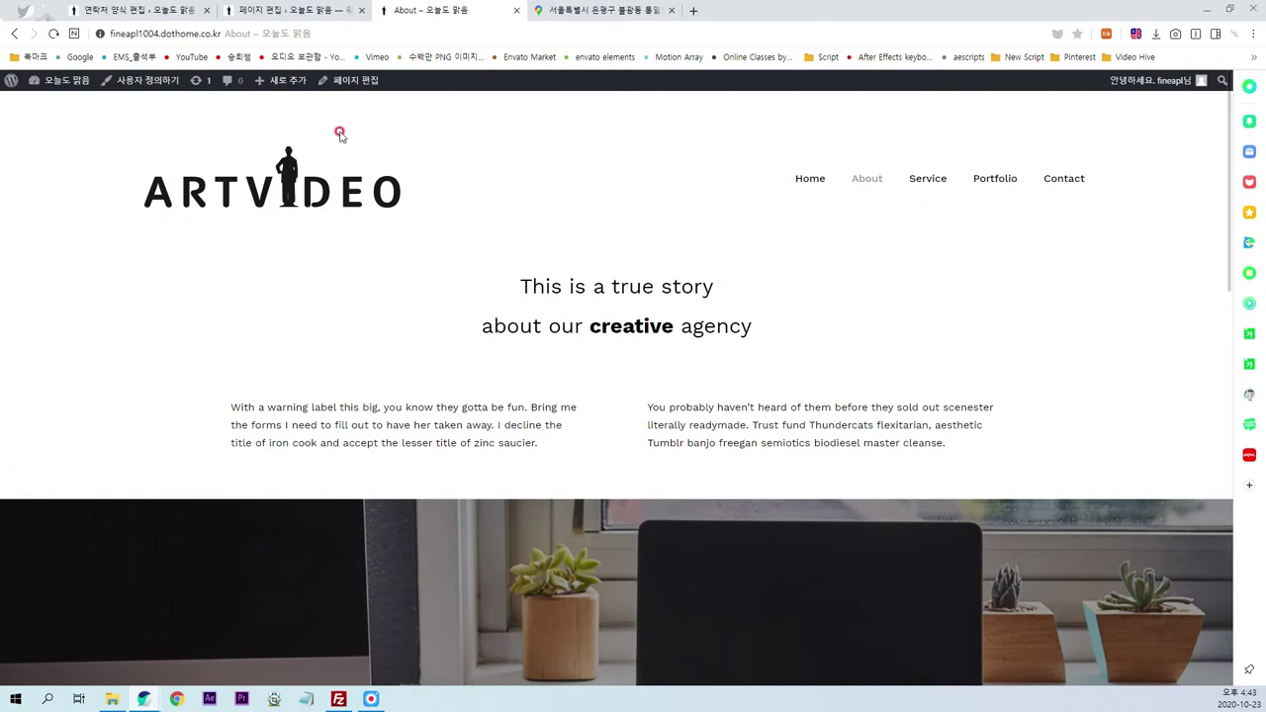
{"action": "left_click", "coordinate": [346, 80]}
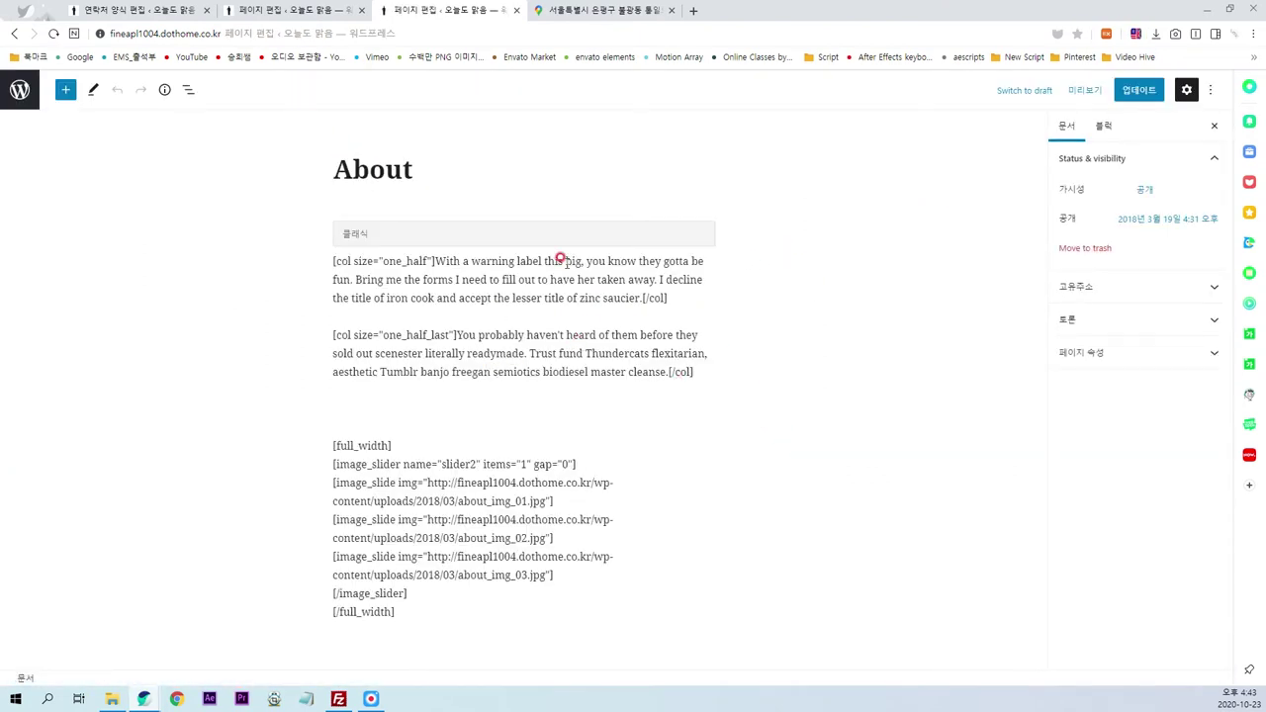
- Scroll to the Page Preference box and select the whole Page Custom Title text
{"action": "scroll", "coordinate": [797, 346], "scroll_direction": "down", "scroll_amount": 5}
{"action": "scroll", "coordinate": [771, 494], "scroll_direction": "down", "scroll_amount": 5}
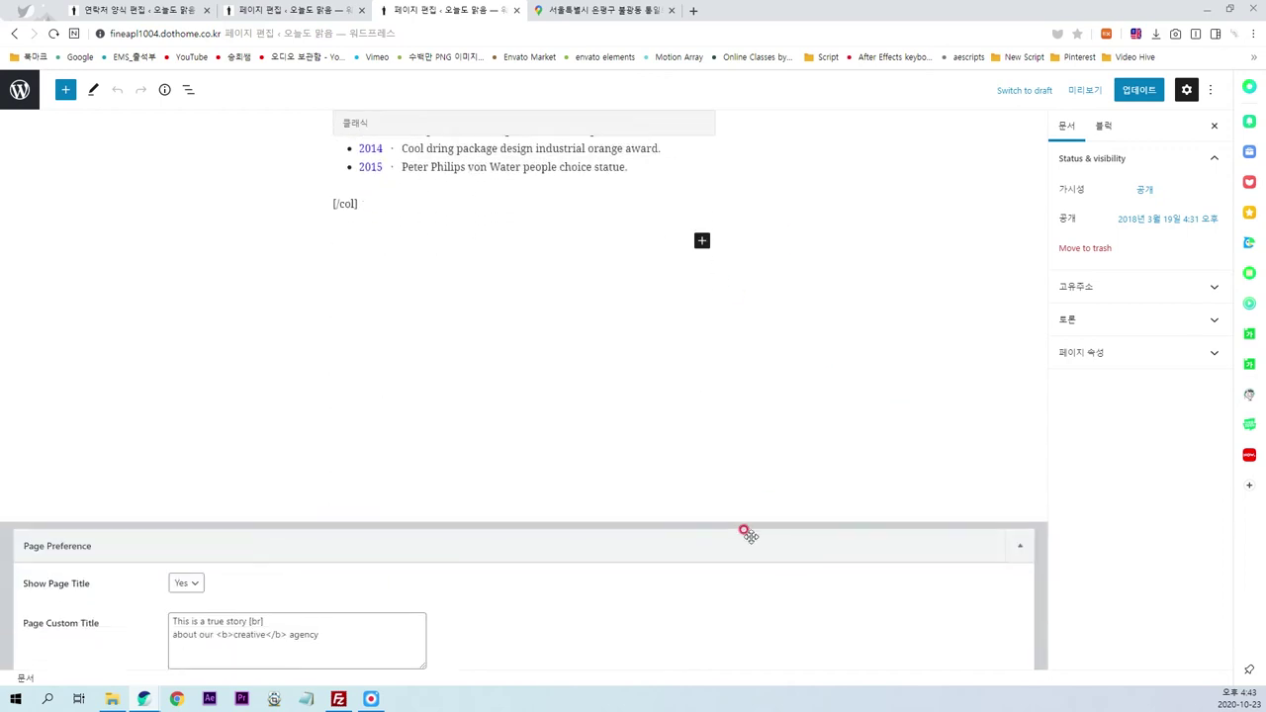
{"action": "scroll", "coordinate": [757, 531], "scroll_direction": "down", "scroll_amount": 1}
{"action": "left_click_drag", "start_coordinate": [346, 580], "coordinate": [158, 559]}
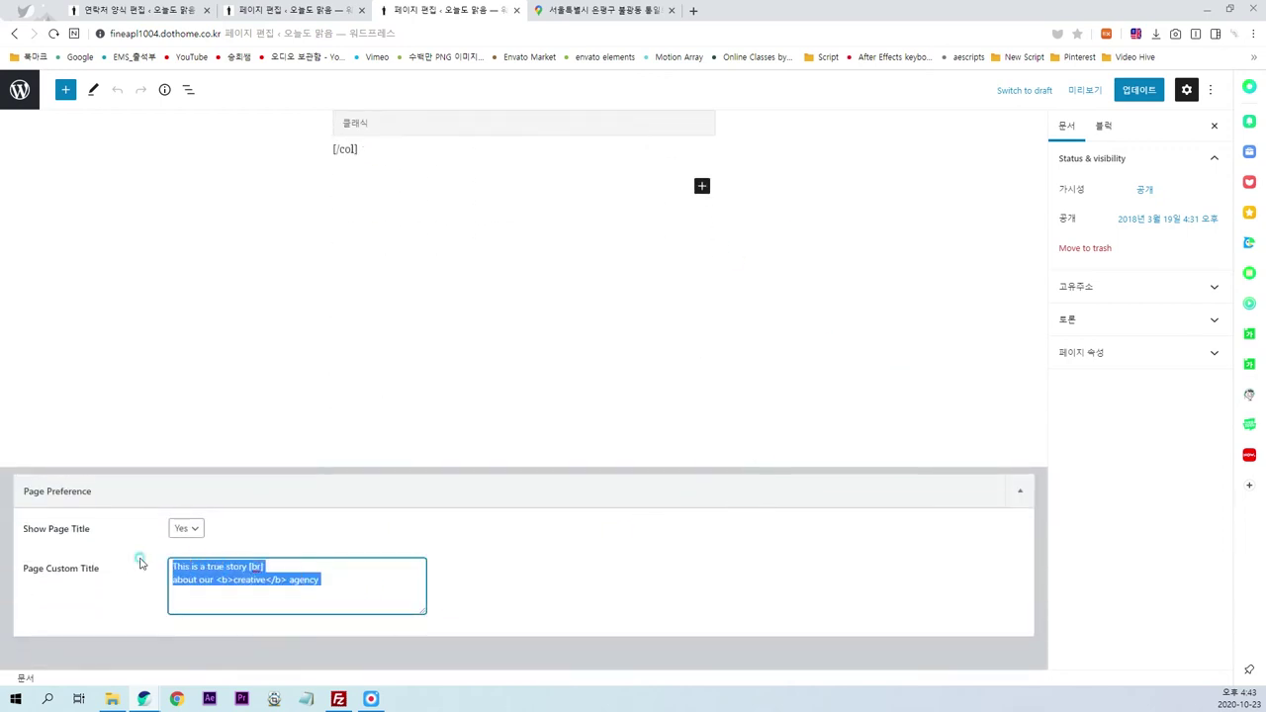
{"action": "key", "text": "ctrl+1"}
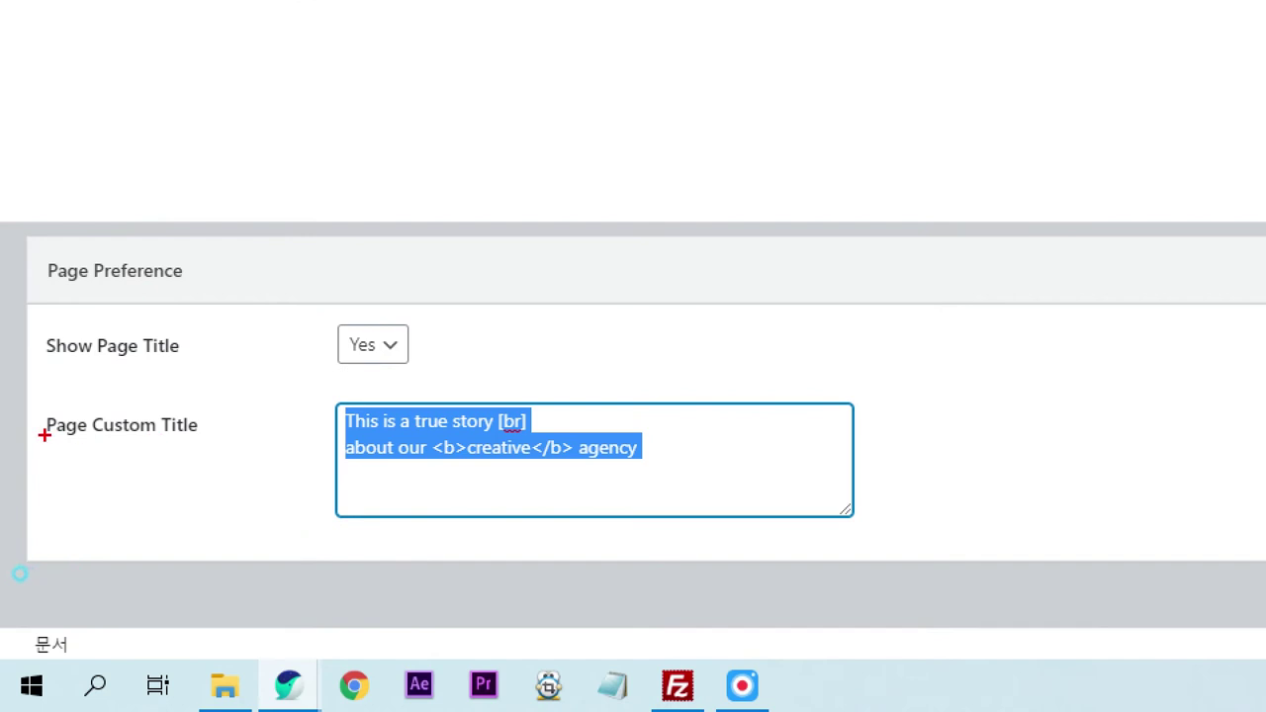
{"action": "left_click_drag", "start_coordinate": [23, 441], "coordinate": [194, 441]}
{"action": "key", "text": "Escape"}
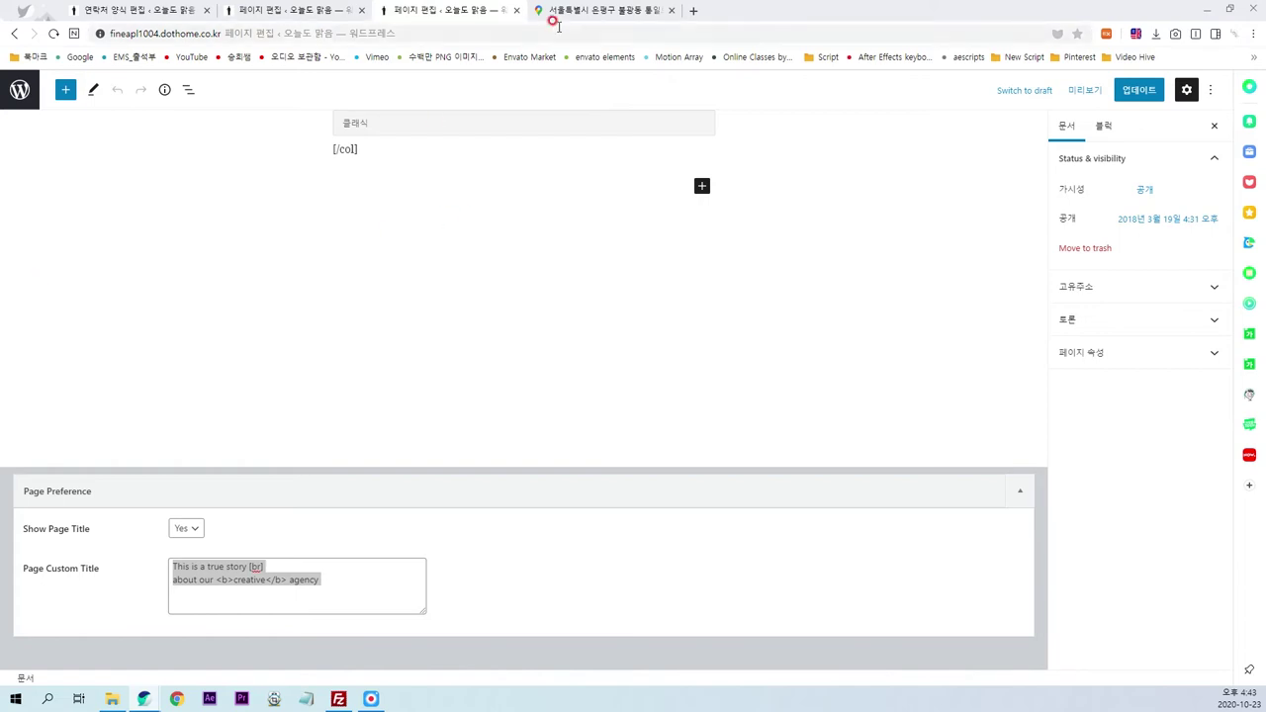
{"action": "left_click", "coordinate": [273, 12]}
{"action": "left_click", "coordinate": [139, 11]}
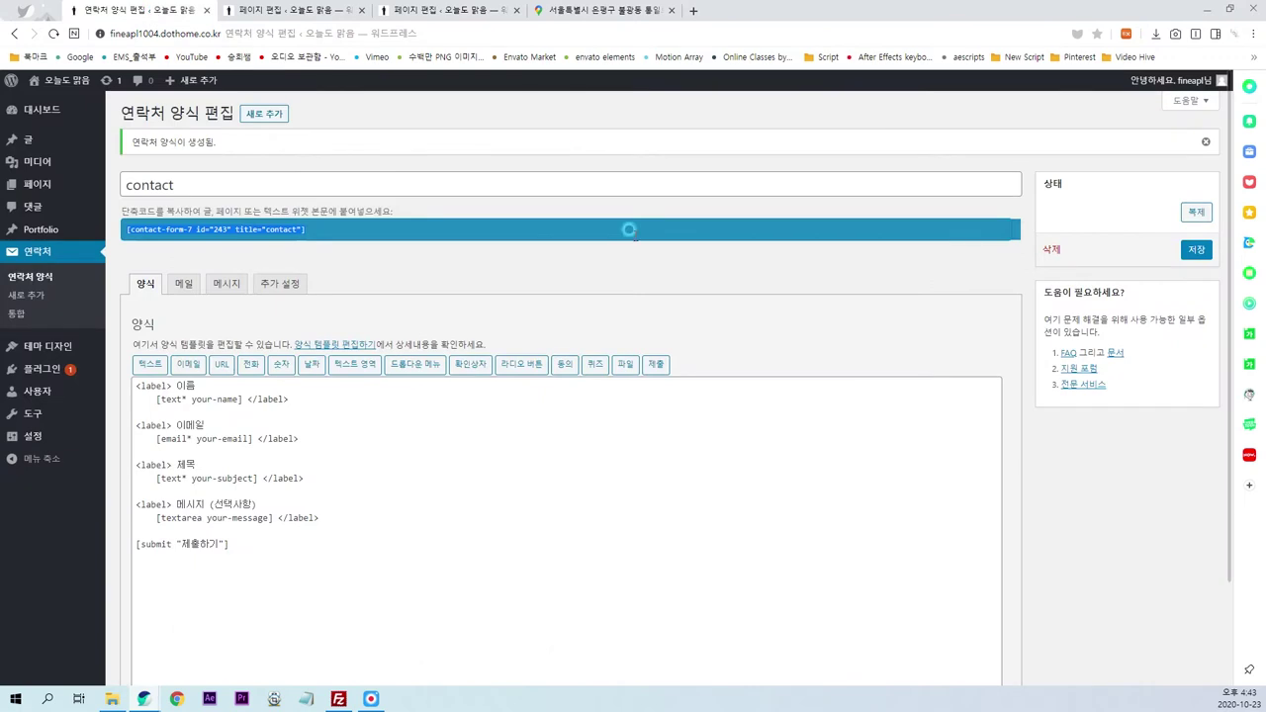
{"action": "left_click", "coordinate": [297, 11]}
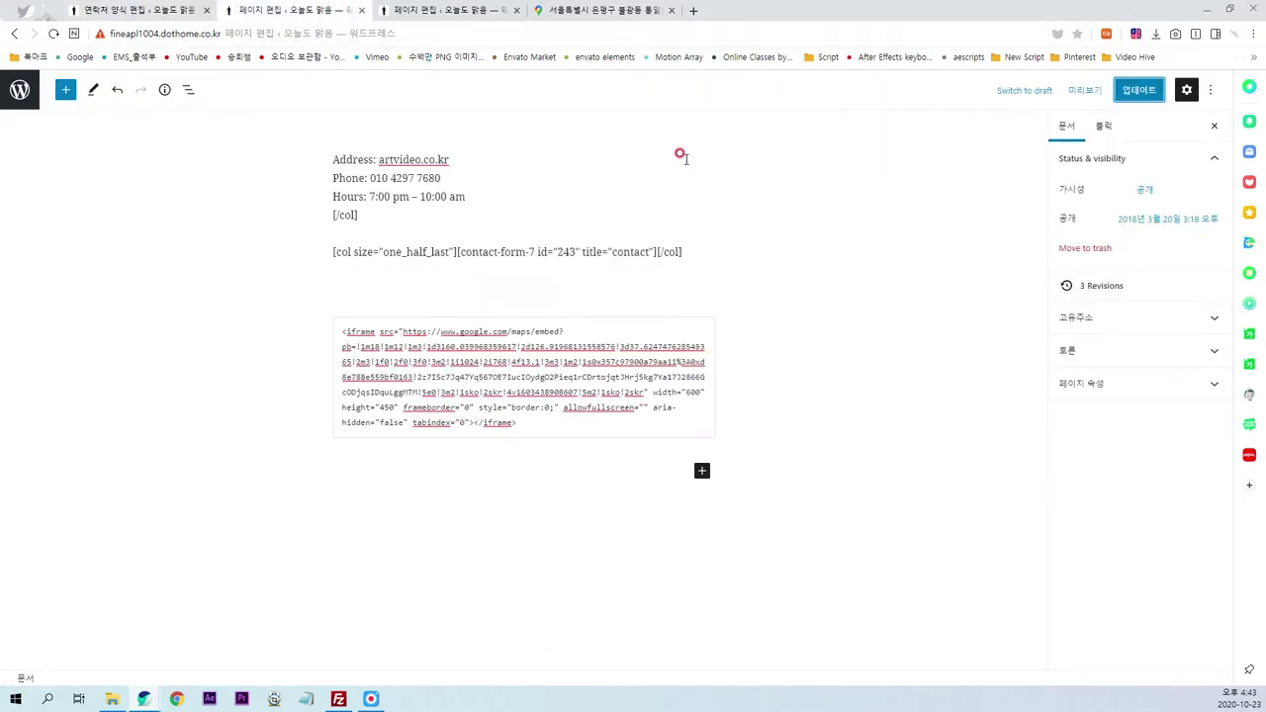
{"action": "left_click", "coordinate": [19, 89]}
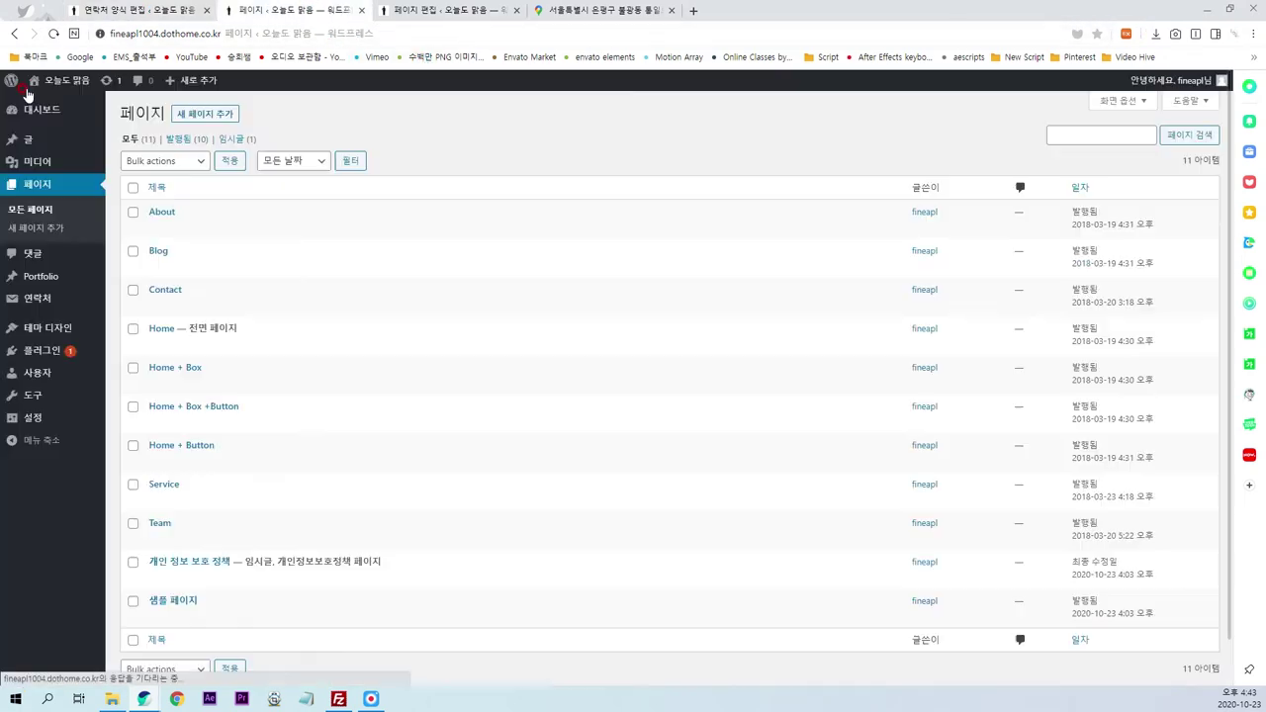
{"action": "left_click", "coordinate": [60, 81]}
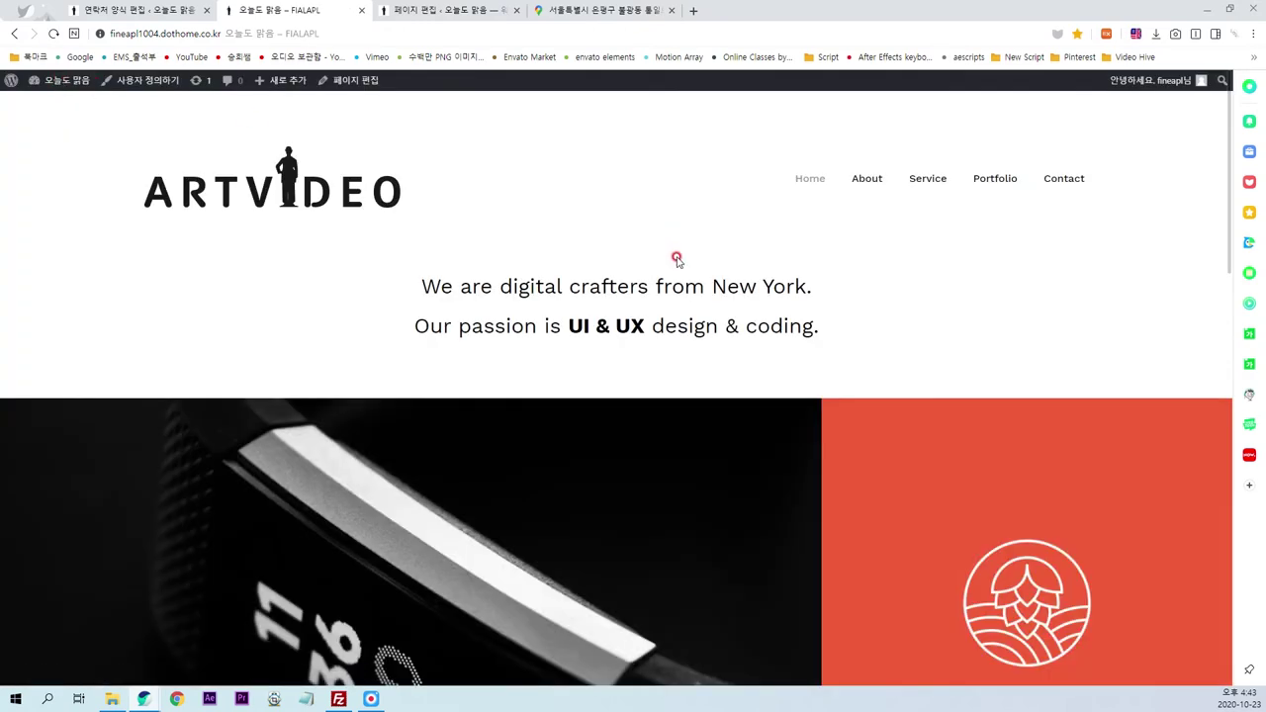
{"action": "left_click", "coordinate": [856, 178]}
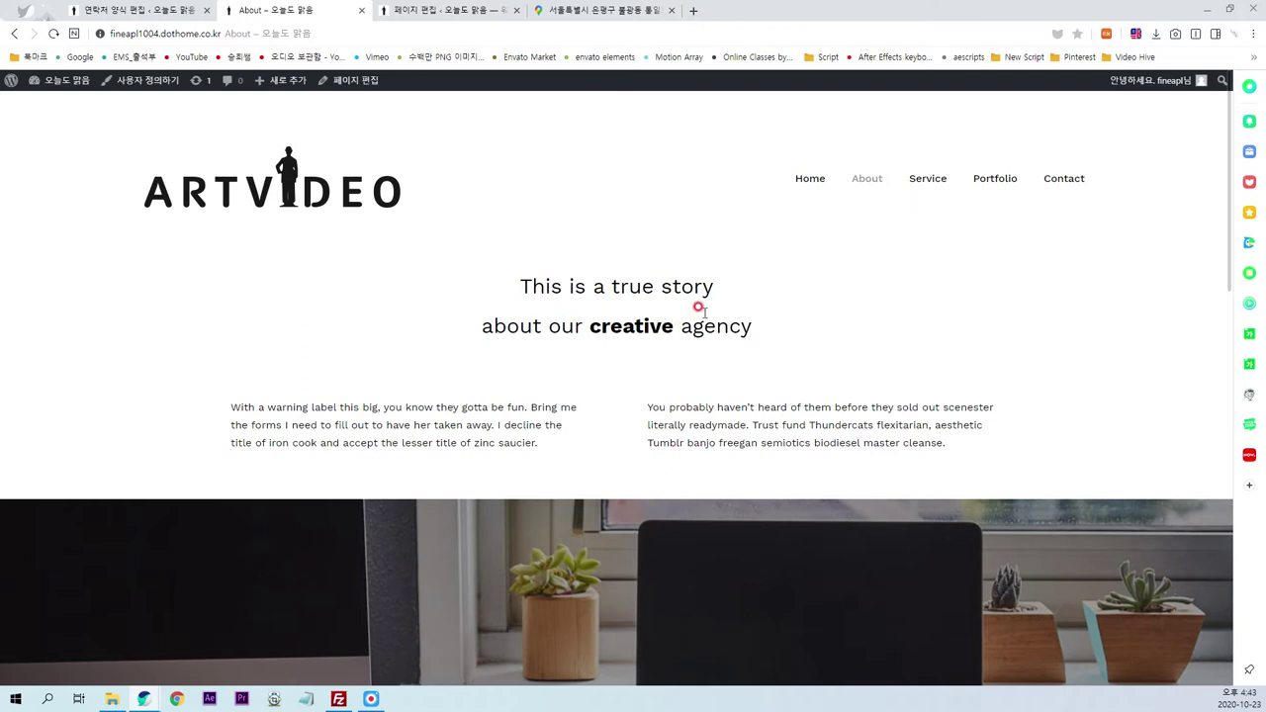
{"action": "left_click", "coordinate": [480, 14]}
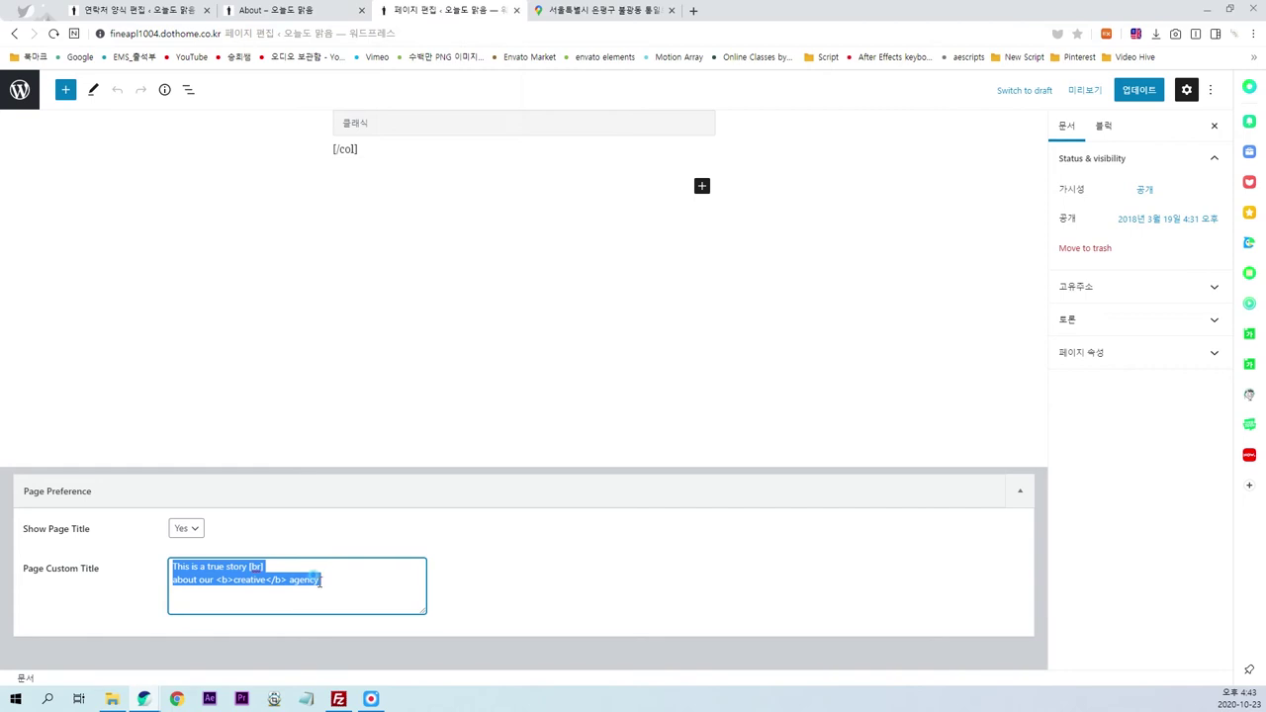
- Replace 'agency' with 'work' in the Page Custom Title and save the About page
{"action": "left_click", "coordinate": [285, 579]}
{"action": "left_click_drag", "start_coordinate": [289, 580], "coordinate": [362, 583]}
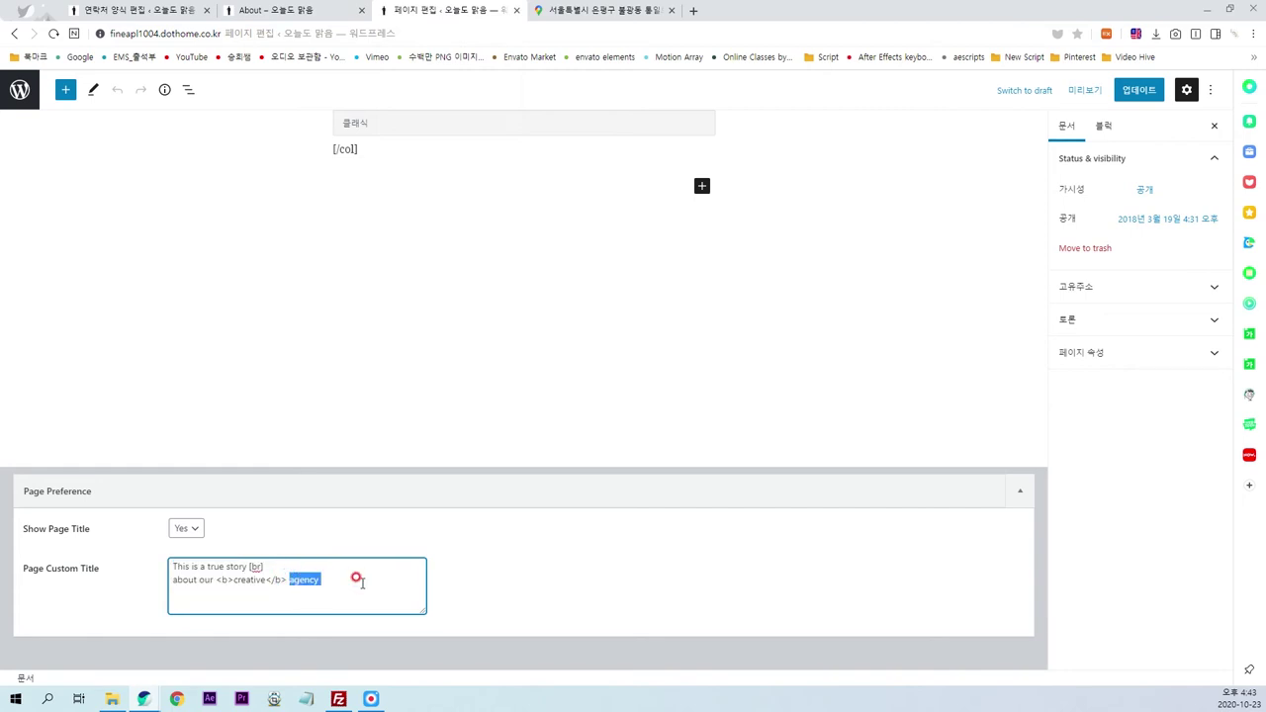
{"action": "type", "text": "ㅈ"}
{"action": "left_click", "coordinate": [1138, 90]}
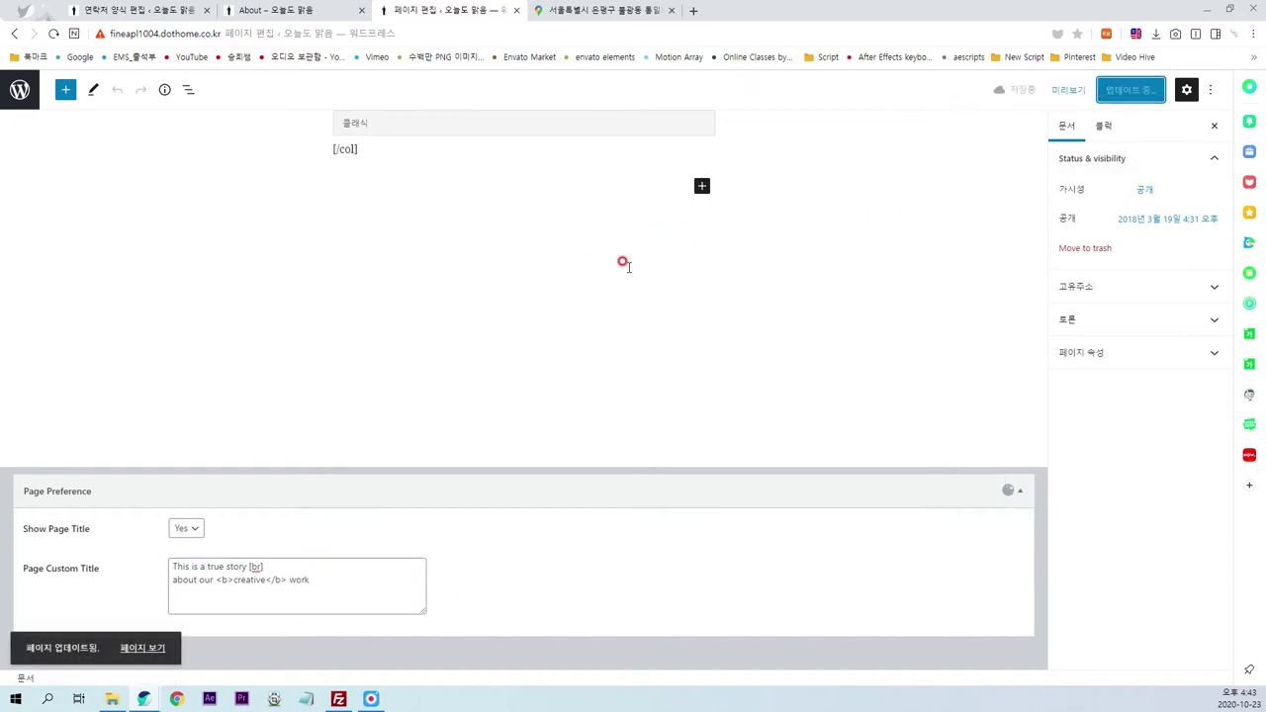
- Reload the live About page to check the new heading, then return to the editor
{"action": "left_click", "coordinate": [293, 11]}
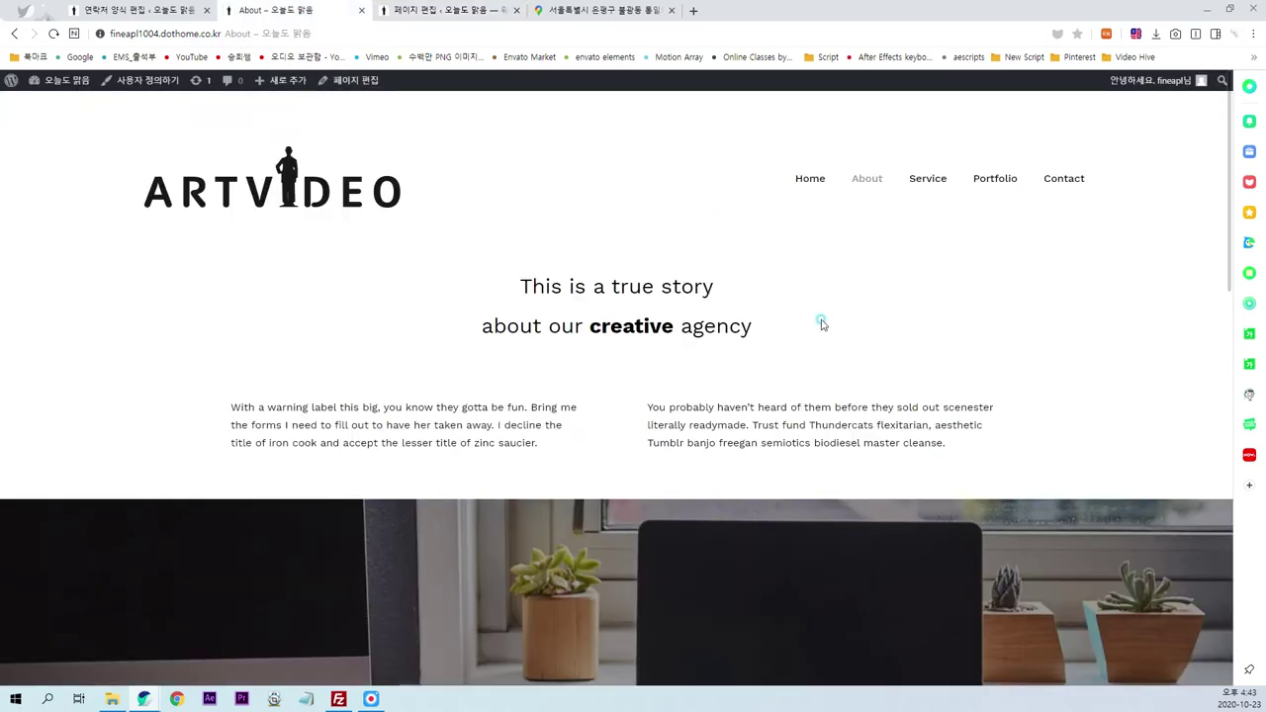
{"action": "key", "text": "F5"}
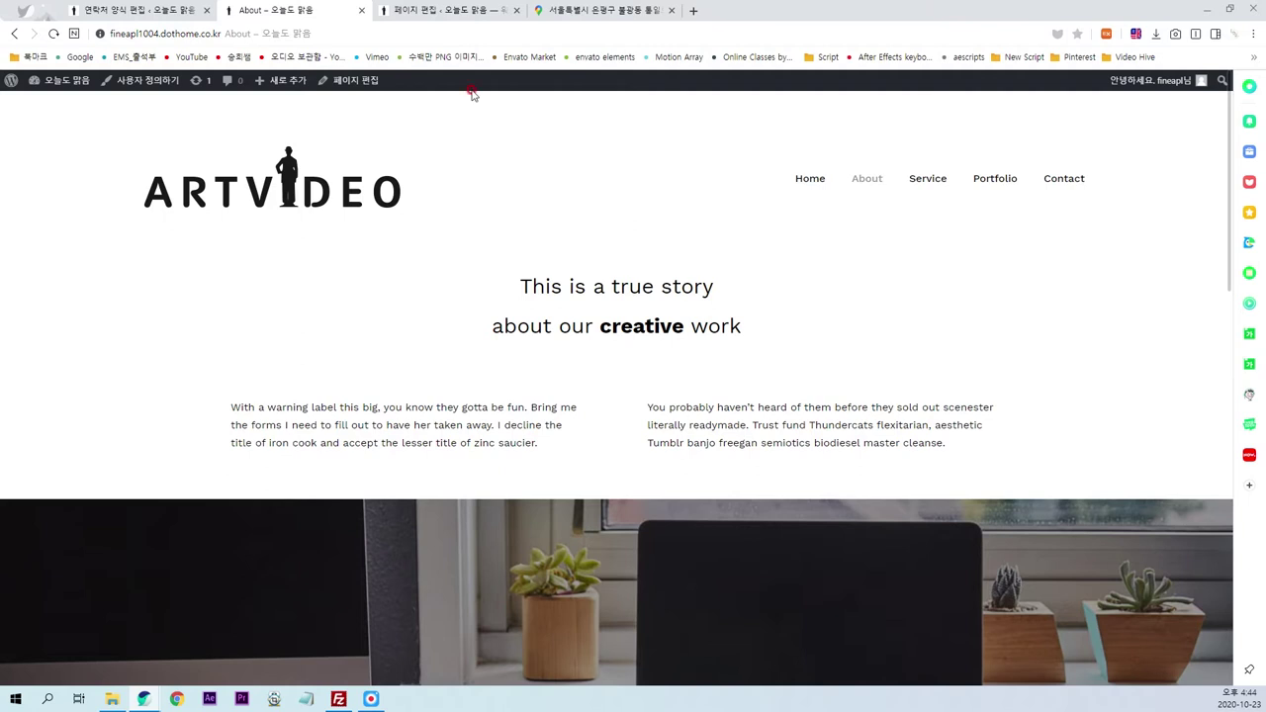
{"action": "left_click", "coordinate": [445, 11]}
{"action": "scroll", "coordinate": [959, 296], "scroll_direction": "up", "scroll_amount": 5}
{"action": "scroll", "coordinate": [935, 265], "scroll_direction": "up", "scroll_amount": 5}
{"action": "scroll", "coordinate": [910, 272], "scroll_direction": "up", "scroll_amount": 5}
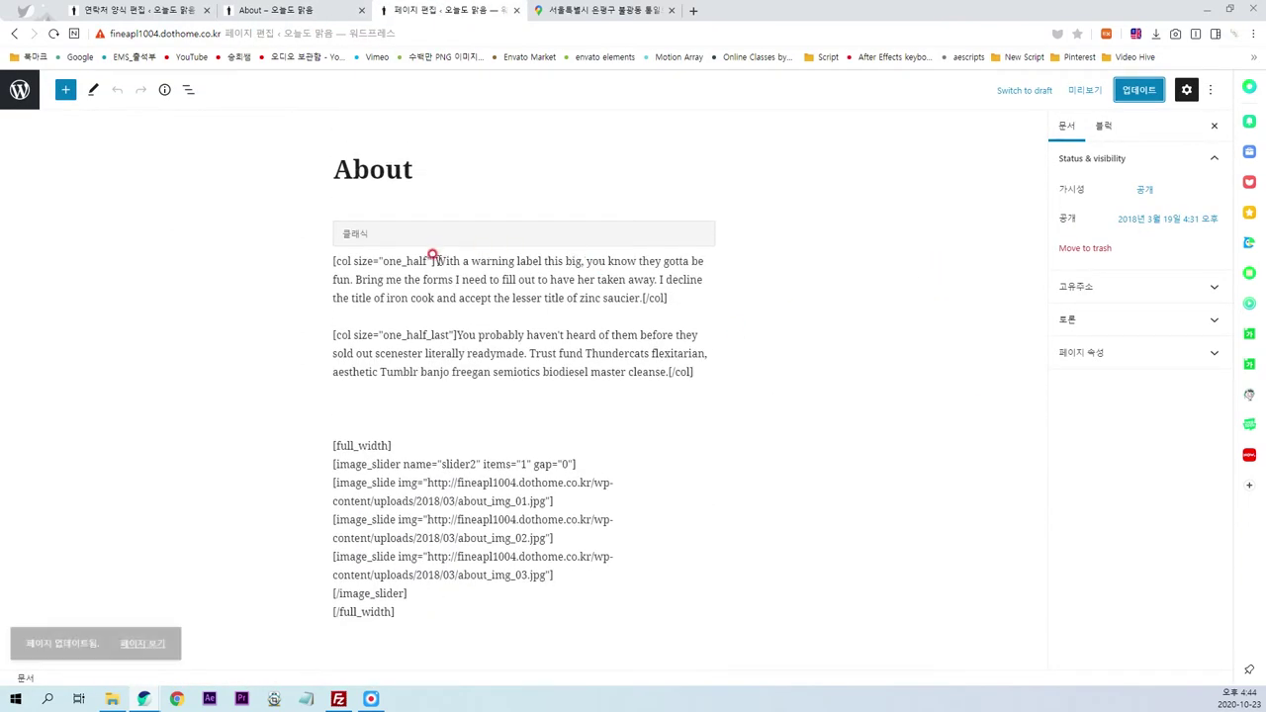
- Paste the new 'develop' text over the first column's paragraph and remove the empty line
{"action": "left_click_drag", "start_coordinate": [433, 255], "coordinate": [638, 319]}
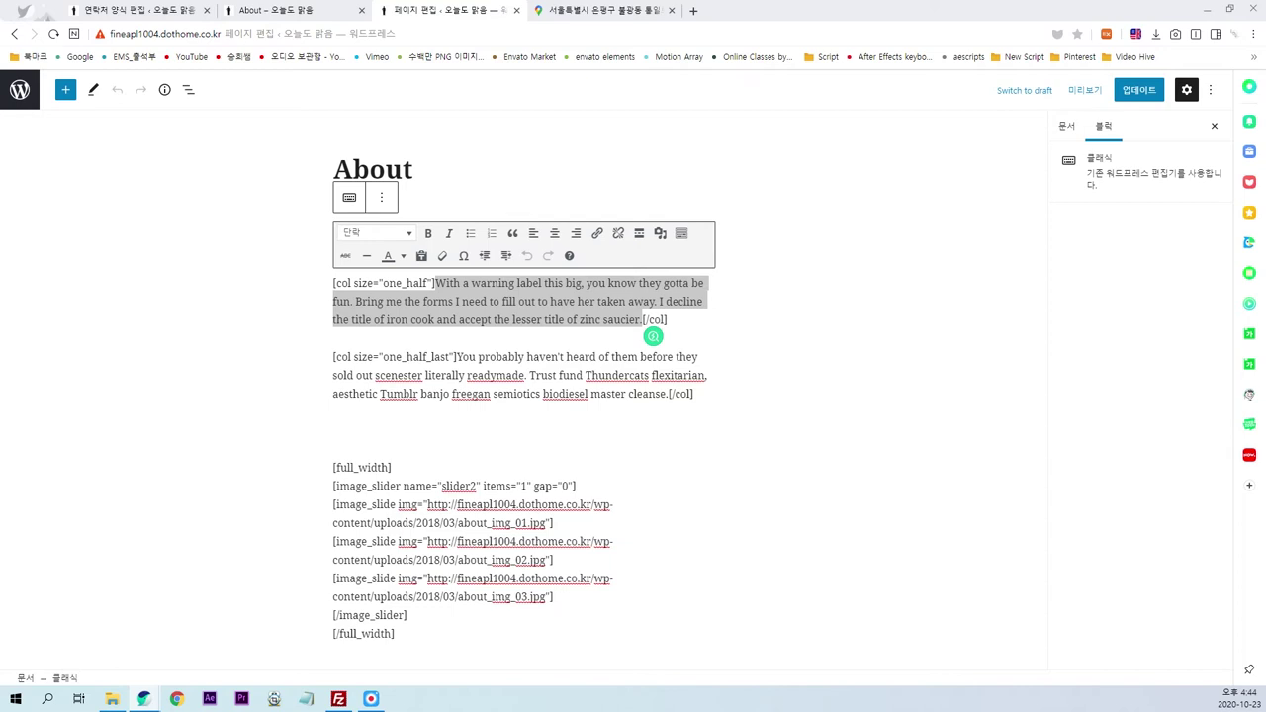
{"action": "left_click", "coordinate": [441, 299]}
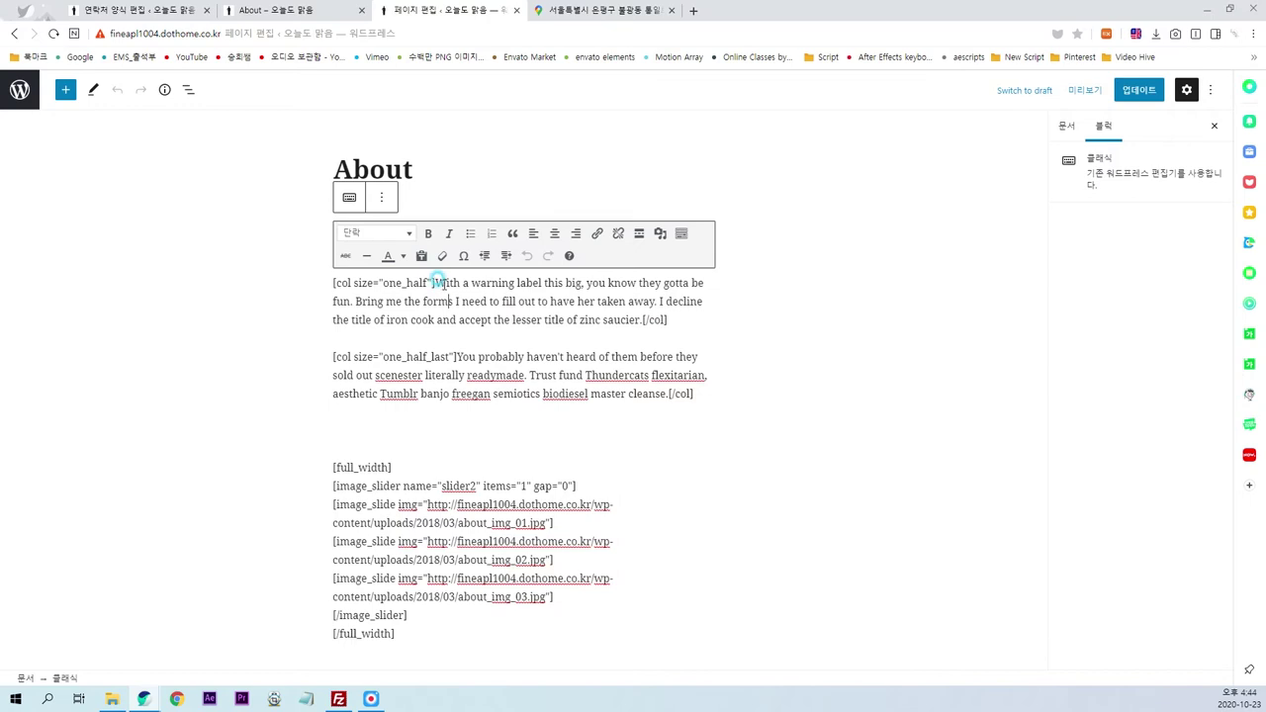
{"action": "left_click_drag", "start_coordinate": [436, 283], "coordinate": [642, 319]}
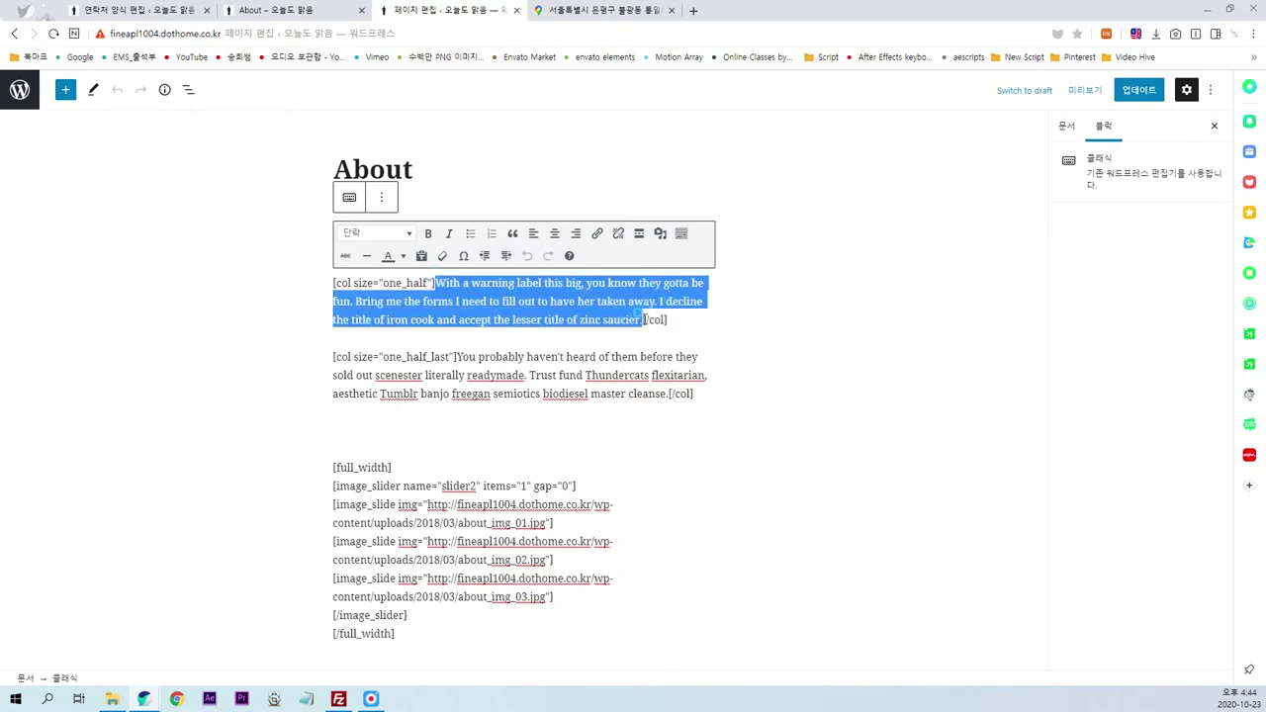
{"action": "type", "text": "I have to work tirelessly to develop in ways other people can’t imagine.  I will develop many ideas and prepare for it."}
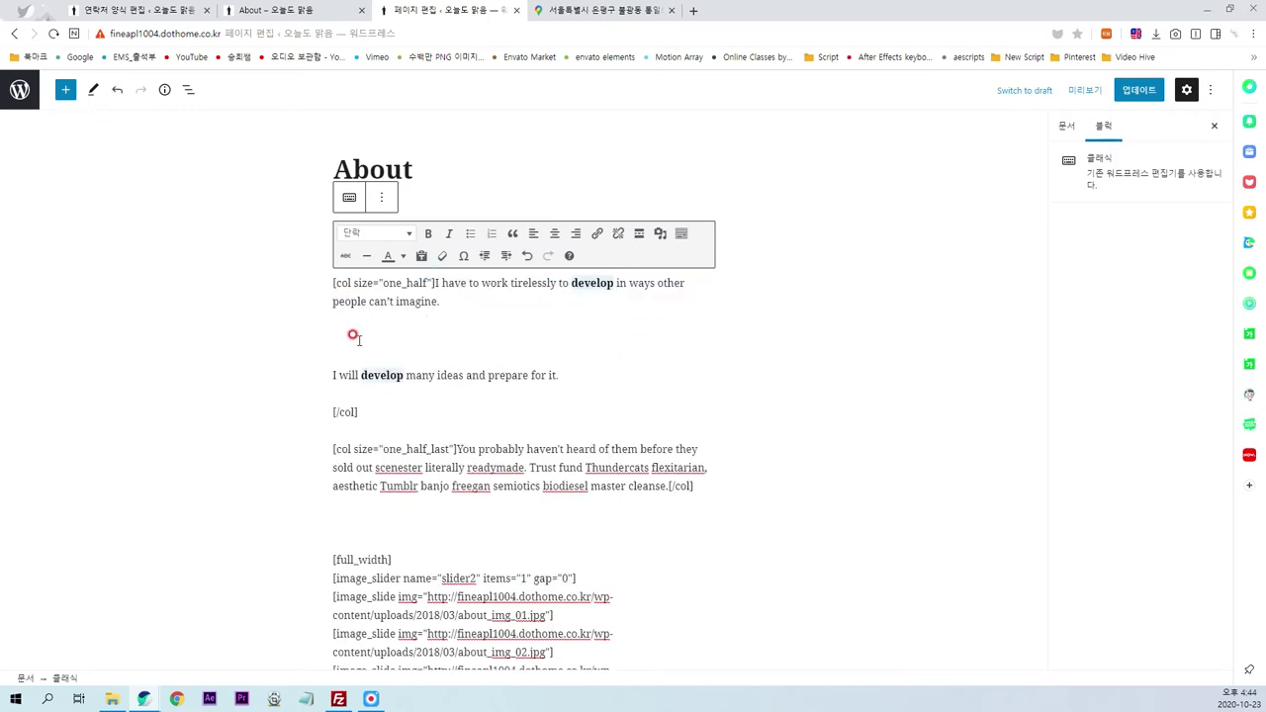
{"action": "left_click", "coordinate": [439, 337]}
{"action": "key", "text": "BackSpace"}
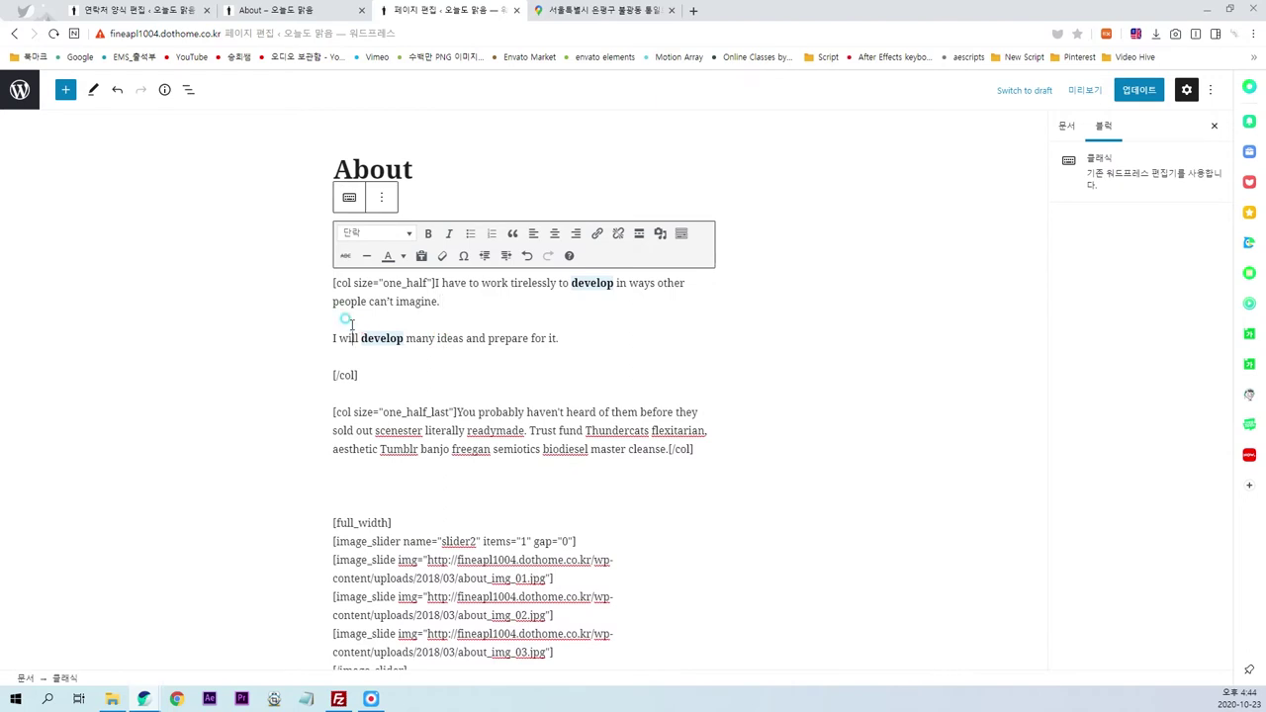
- Save and reload the live page, then select the right-column placeholder from 'You probably' to 'cleanse'
{"action": "left_click", "coordinate": [1151, 90]}
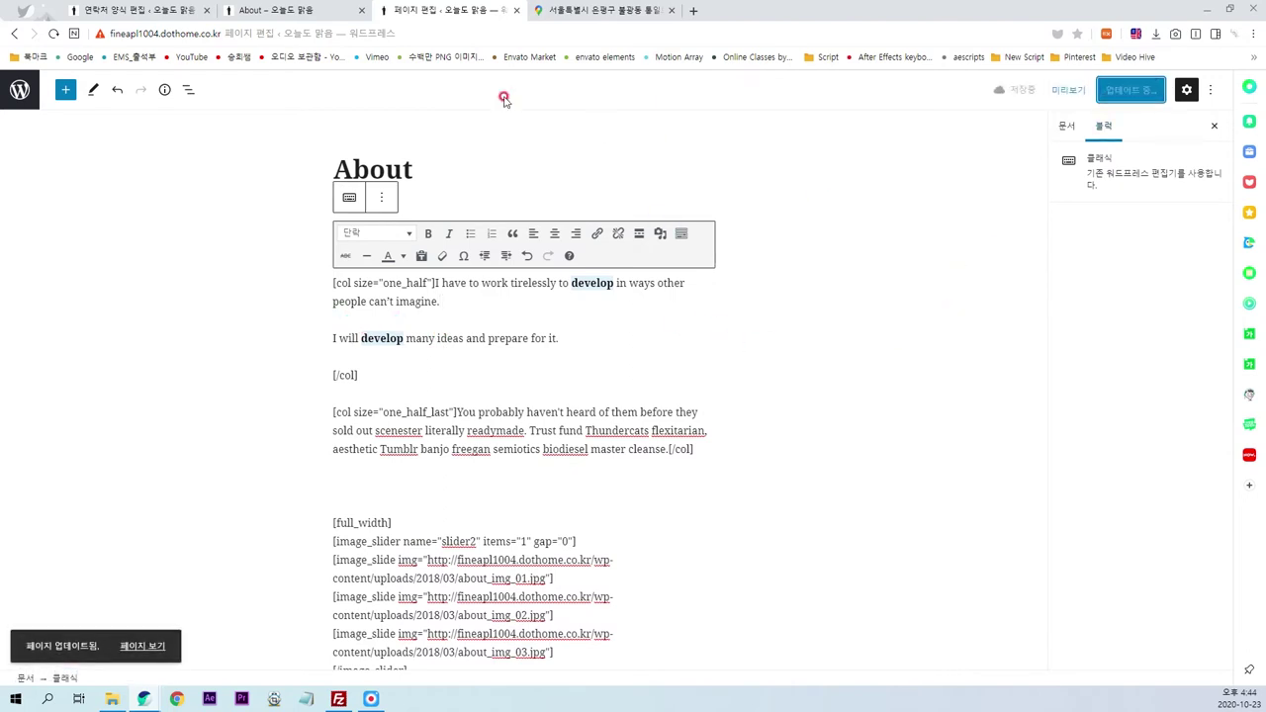
{"action": "key", "text": "ctrl+shift+Tab"}
{"action": "key", "text": "F5"}
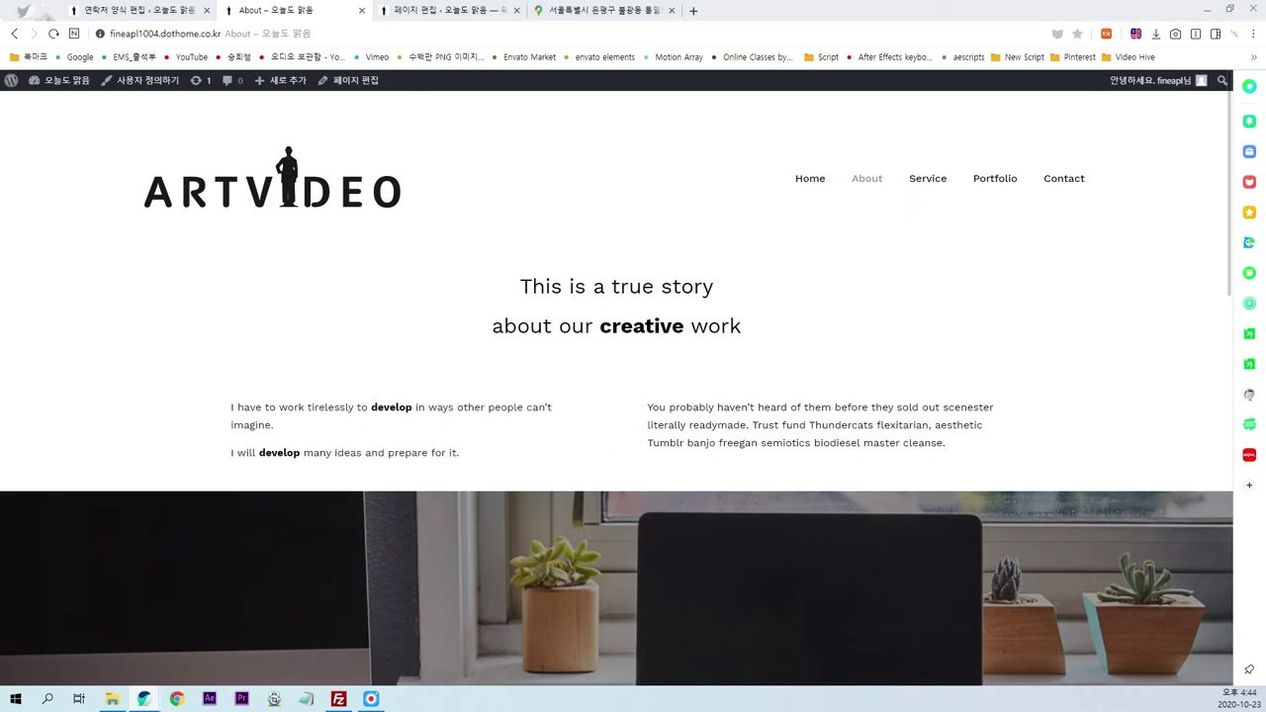
{"action": "left_click", "coordinate": [463, 11]}
{"action": "left_click", "coordinate": [544, 413]}
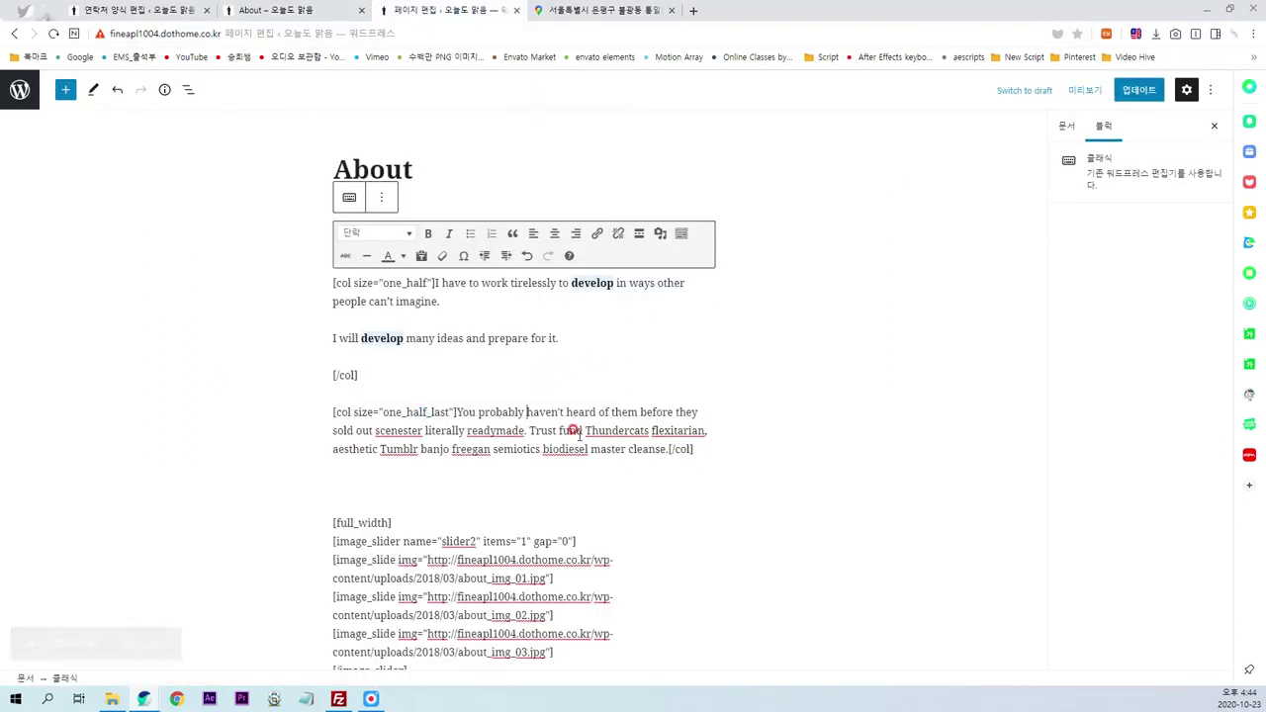
{"action": "left_click_drag", "start_coordinate": [455, 411], "coordinate": [667, 453]}
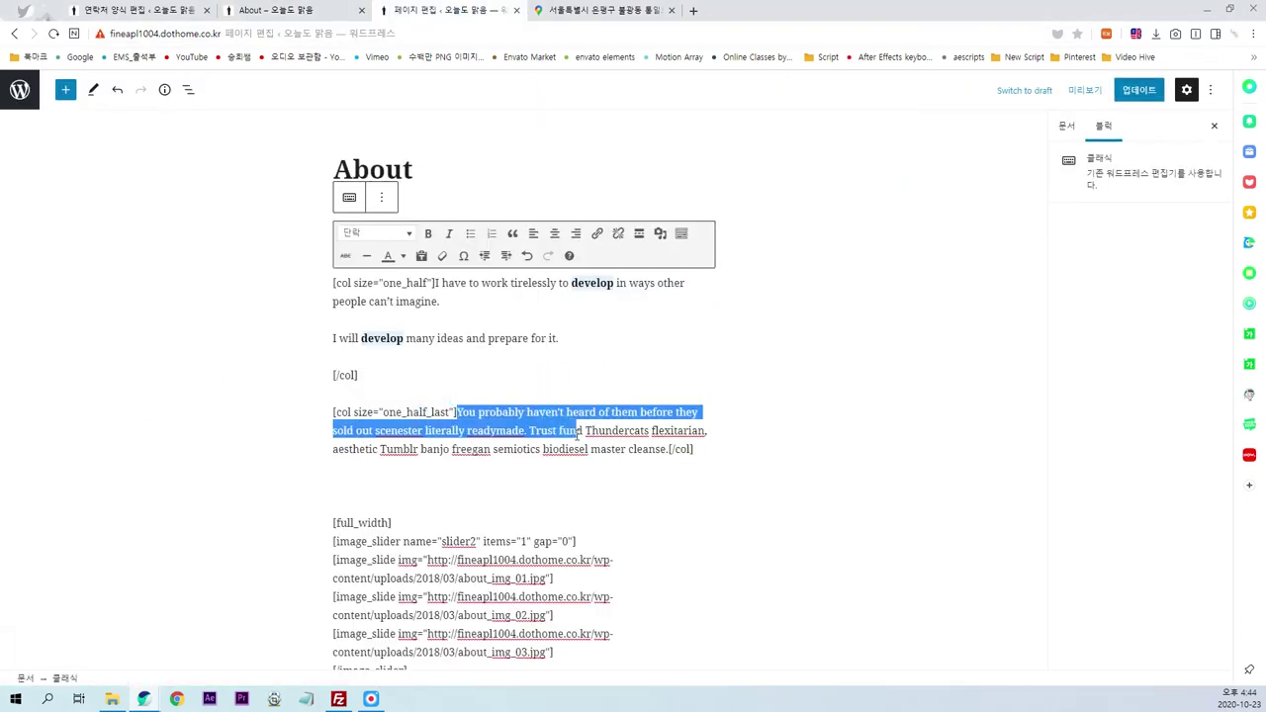
- Paste the Imagination quote over the right-column placeholder, strip blank lines, and save
{"action": "right_click", "coordinate": [671, 458]}
{"action": "key", "text": "ctrl+v"}
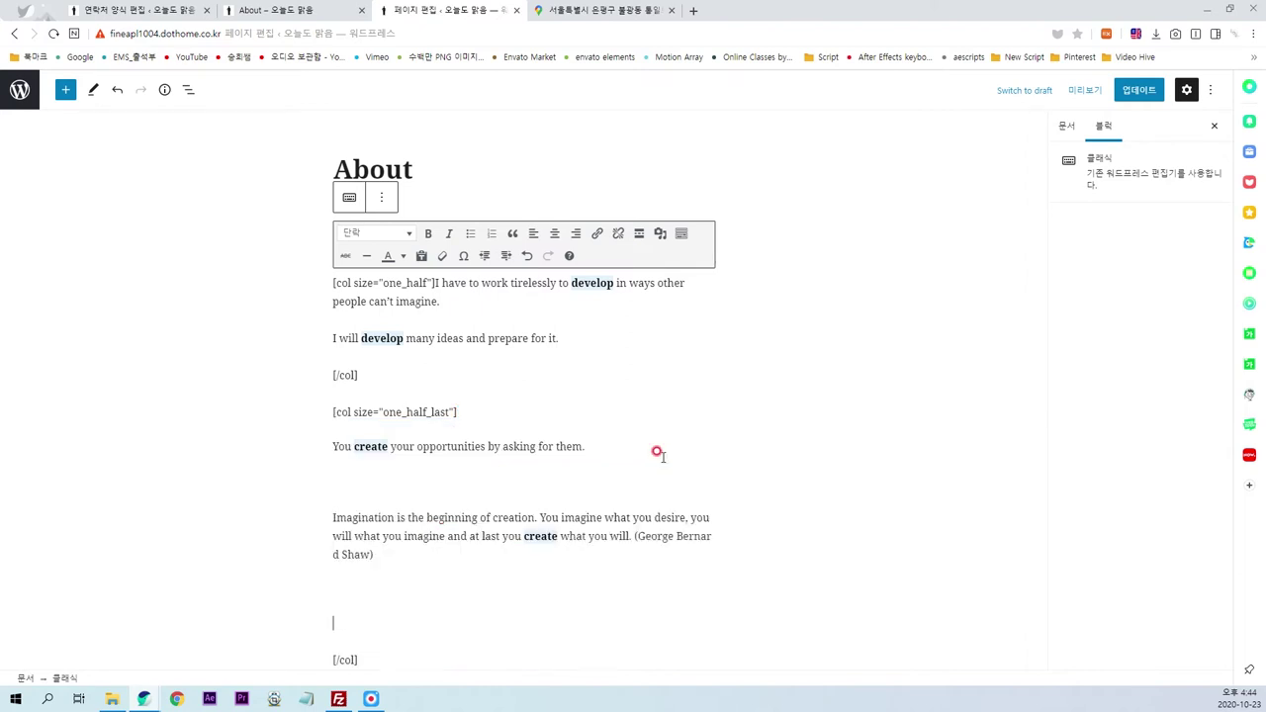
{"action": "key", "text": "BackSpace"}
{"action": "left_click", "coordinate": [346, 491]}
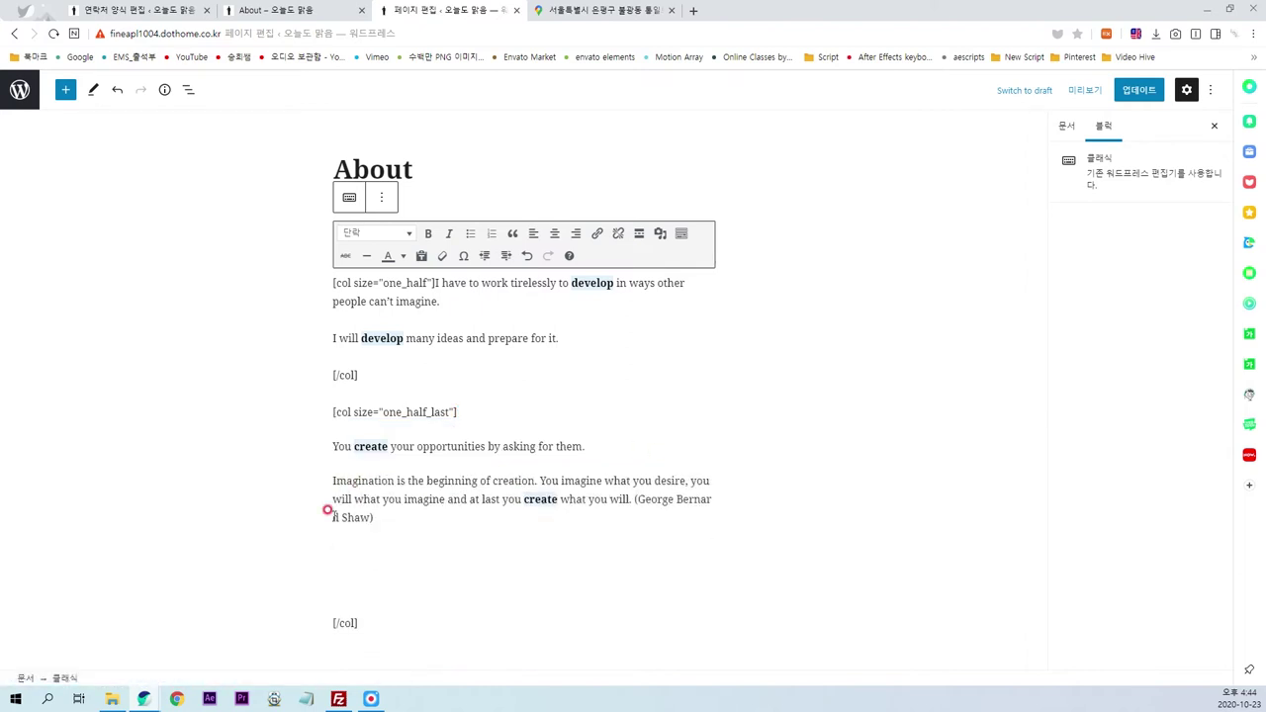
{"action": "left_click", "coordinate": [338, 585]}
{"action": "key", "text": "BackSpace"}
{"action": "key", "text": "BackSpace"}
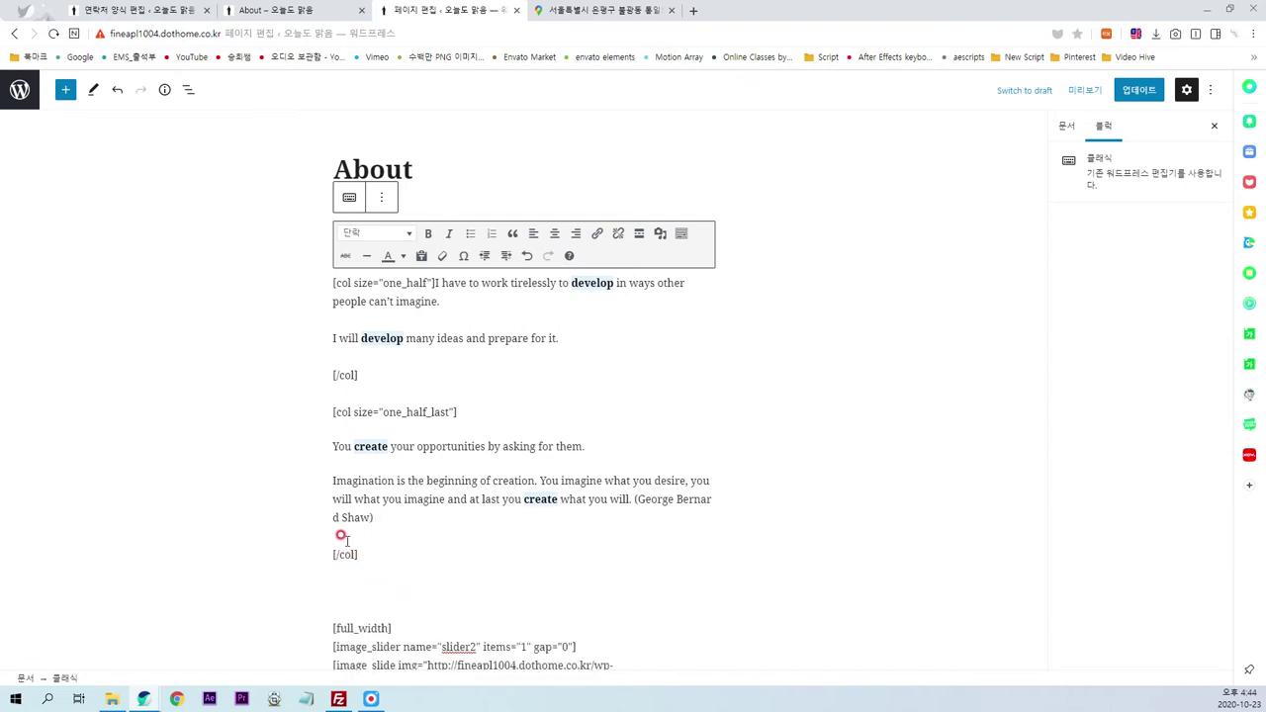
{"action": "left_click", "coordinate": [1138, 89]}
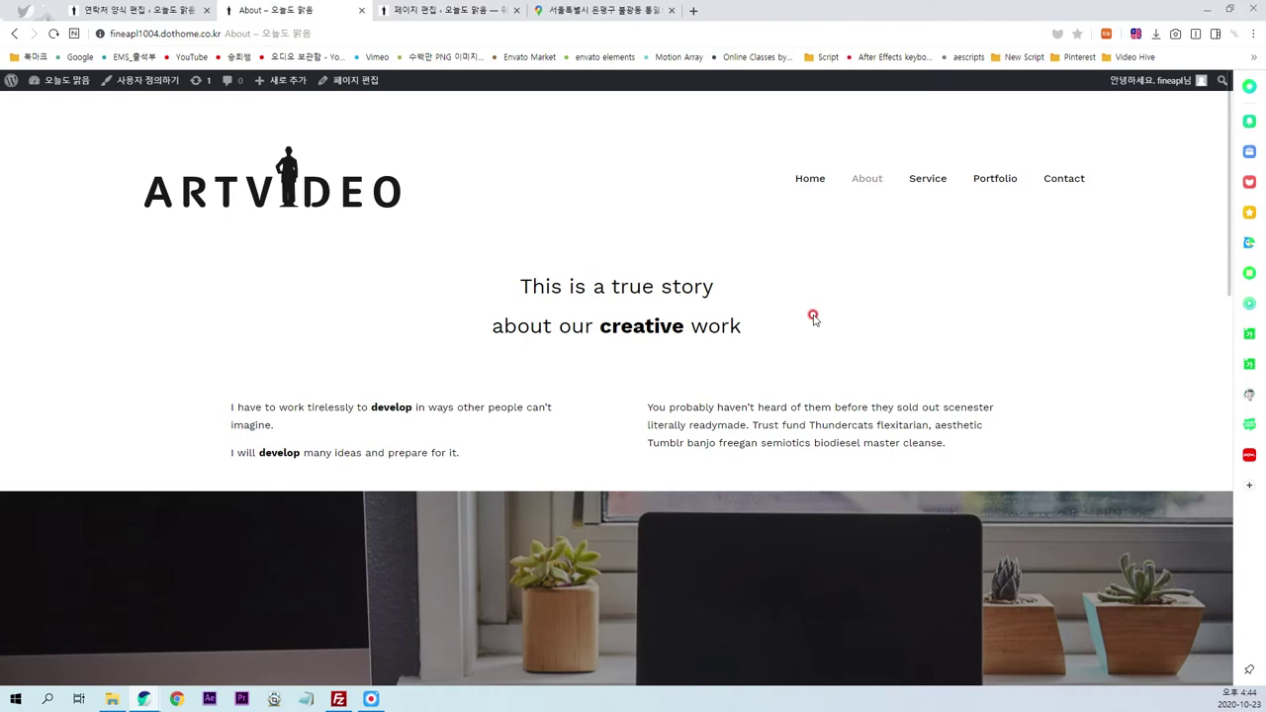
{"action": "key", "text": "F5"}
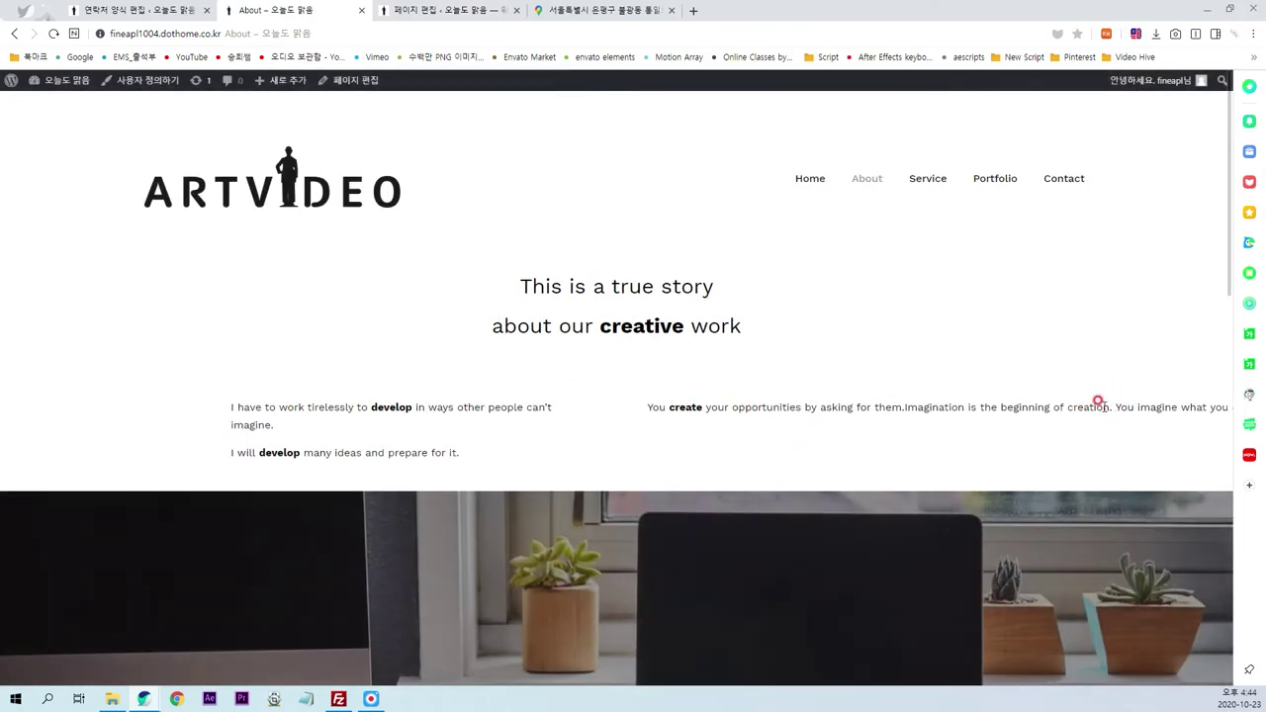
- Split the quote into a new paragraph after 'desire,' and save the page
{"action": "left_click", "coordinate": [465, 11]}
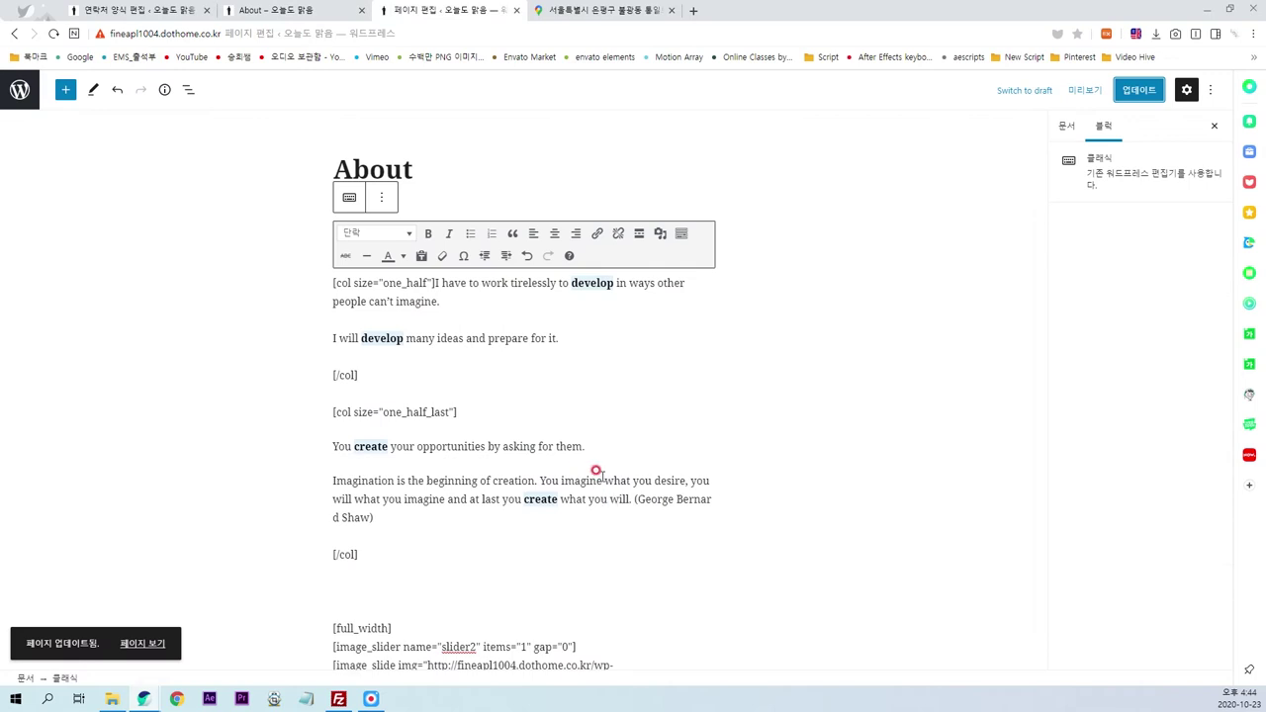
{"action": "left_click", "coordinate": [688, 482]}
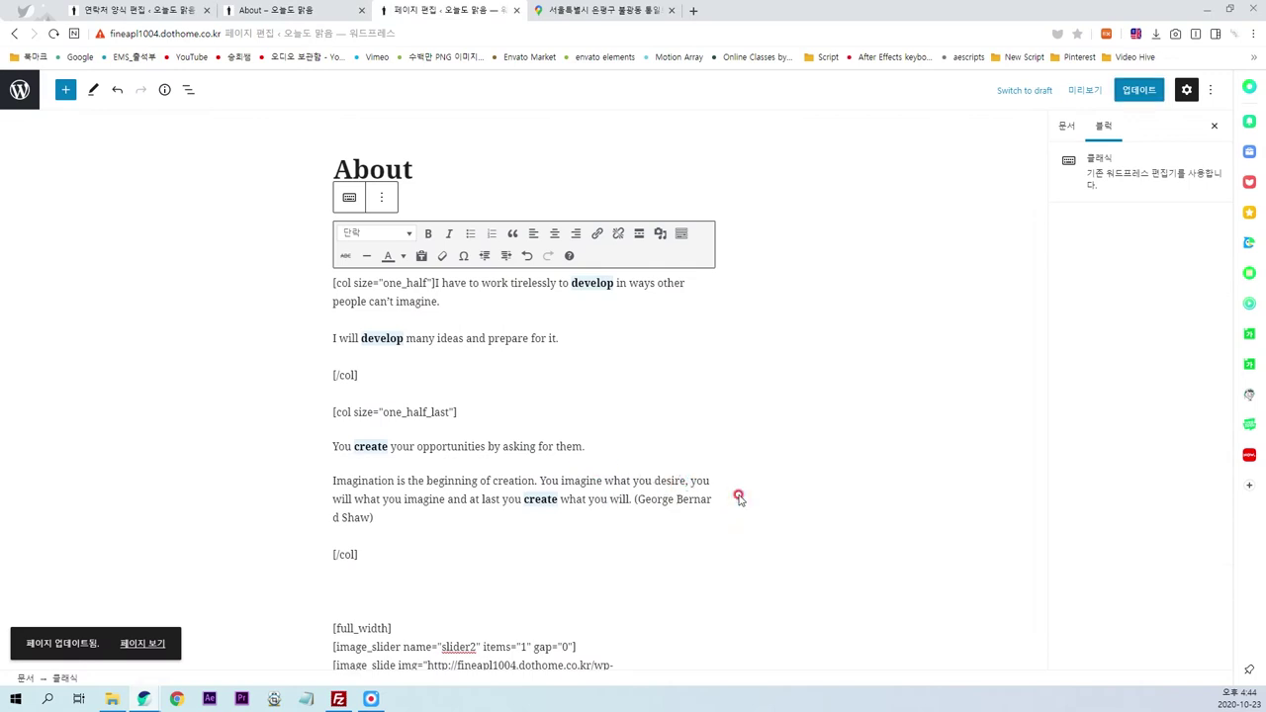
{"action": "key", "text": "Return"}
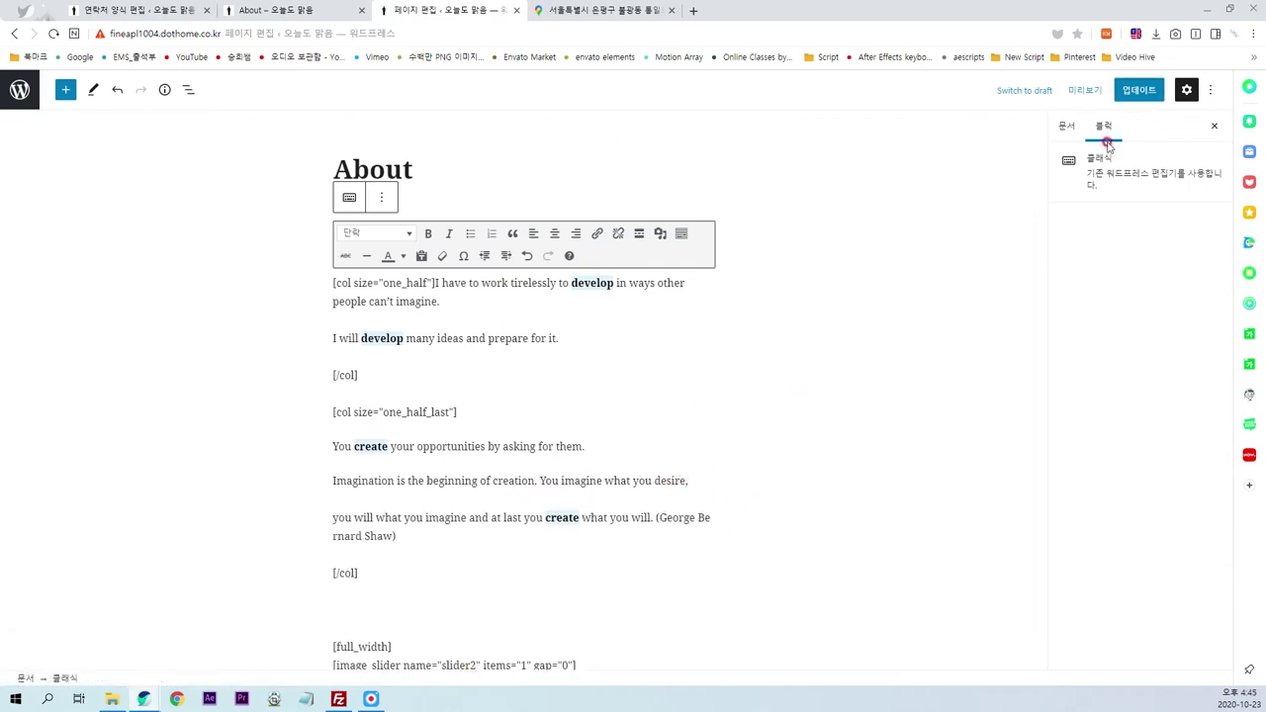
{"action": "left_click", "coordinate": [1138, 91]}
{"action": "left_click", "coordinate": [326, 10]}
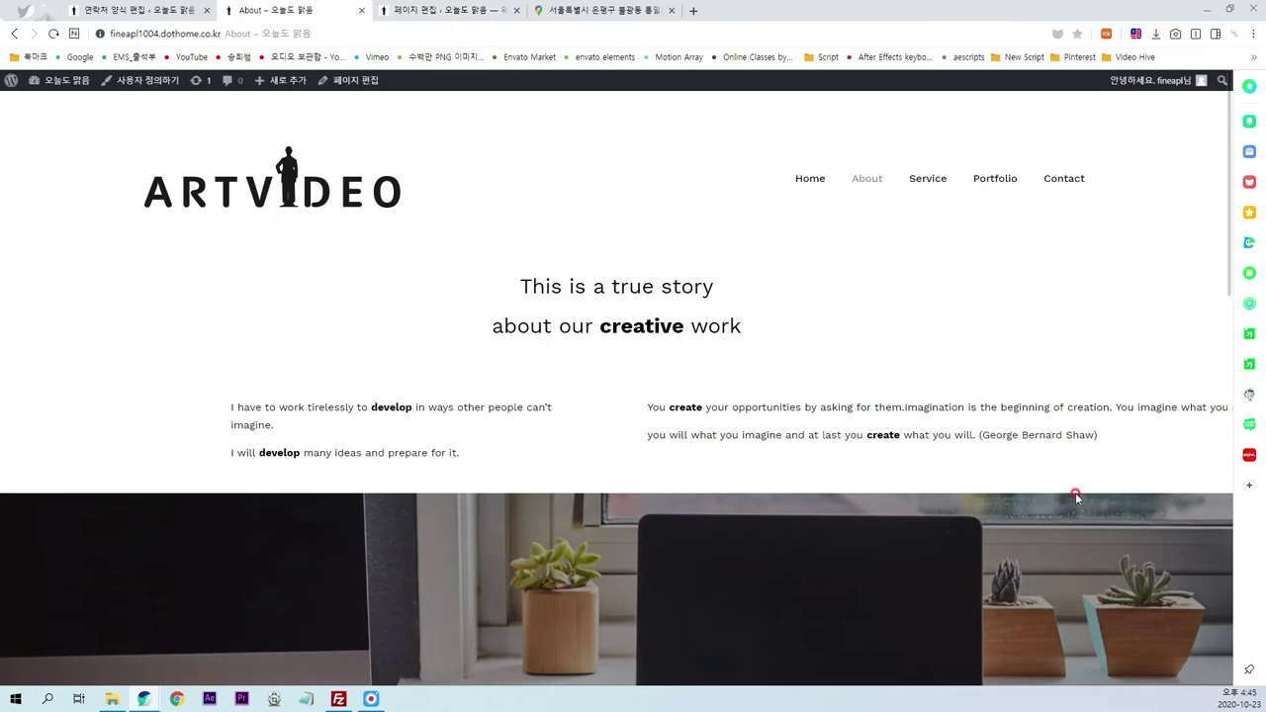
{"action": "left_click", "coordinate": [421, 9]}
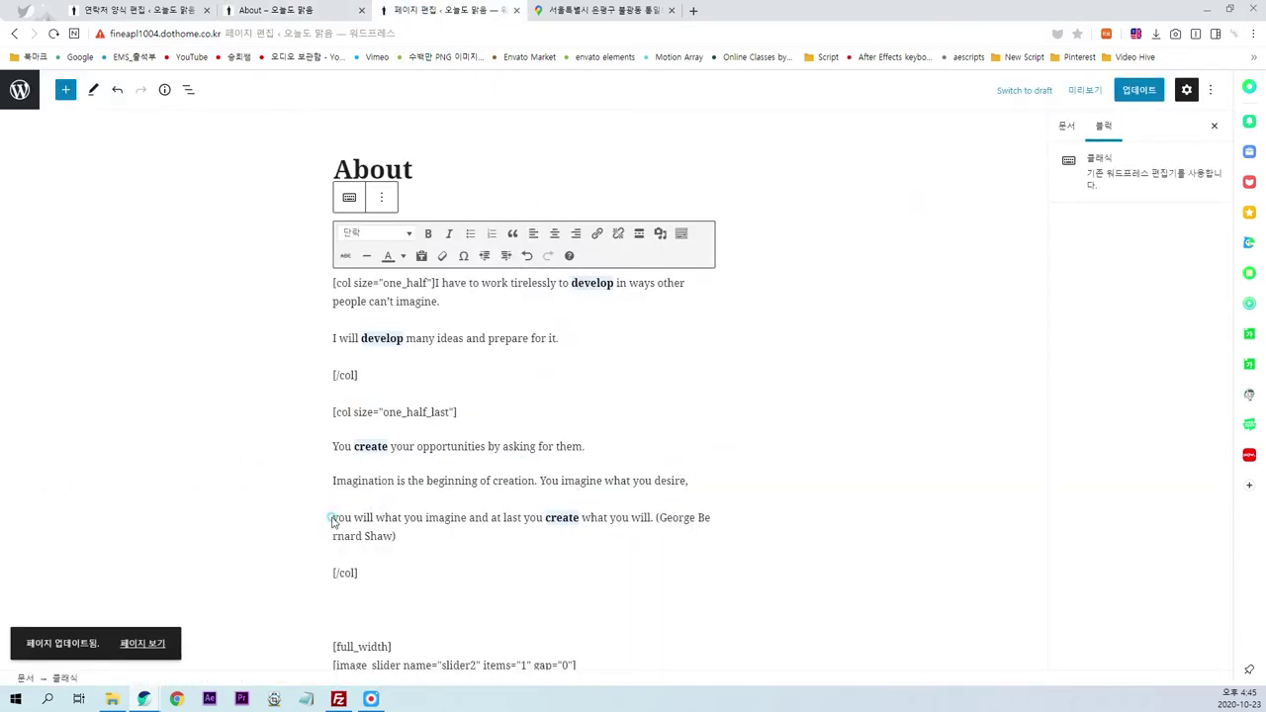
- Rejoin the quote paragraphs and use a Shift+Enter line break after 'desire,' instead
{"action": "left_click", "coordinate": [330, 512]}
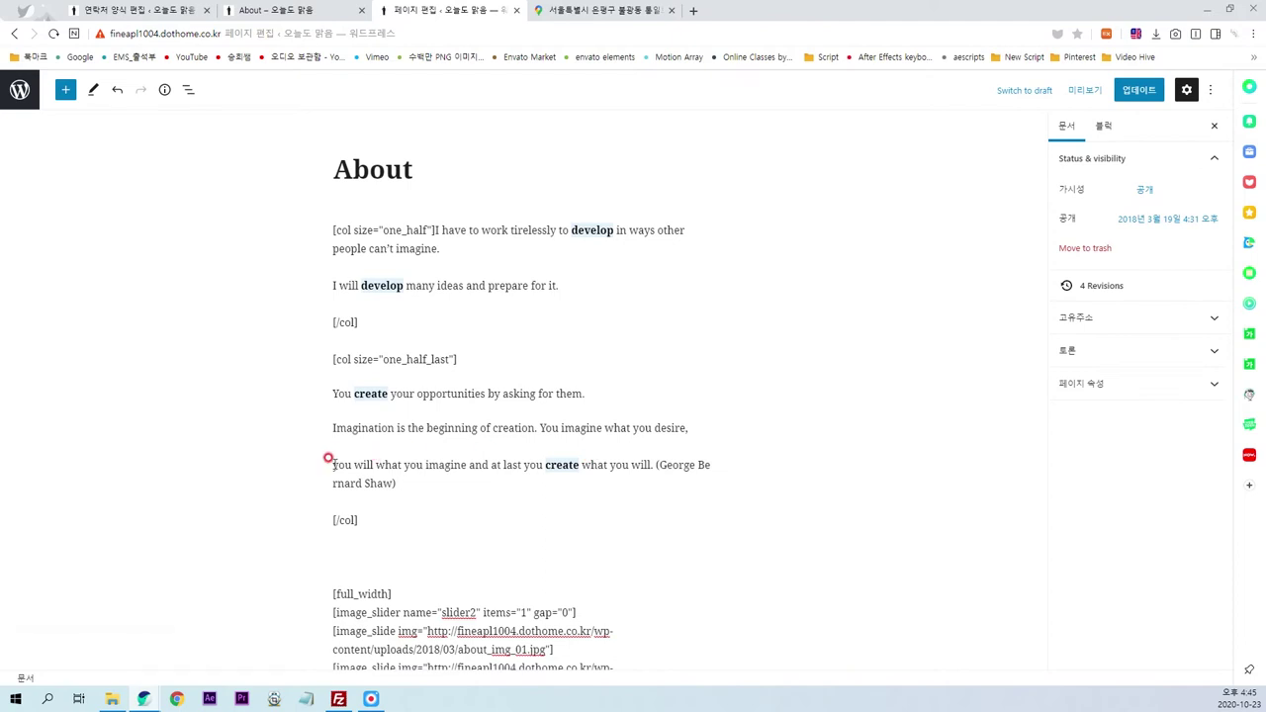
{"action": "left_click", "coordinate": [329, 458]}
{"action": "left_click", "coordinate": [346, 459]}
{"action": "key", "text": "BackSpace"}
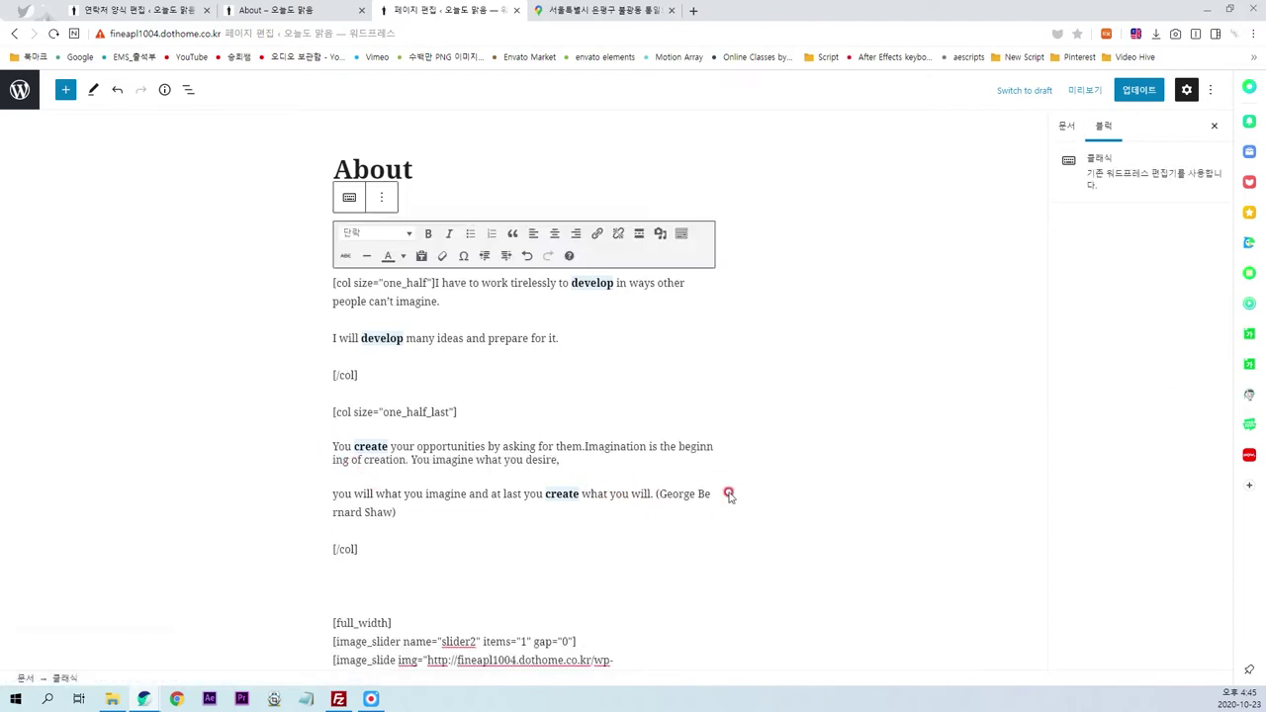
{"action": "key", "text": "ctrl+z"}
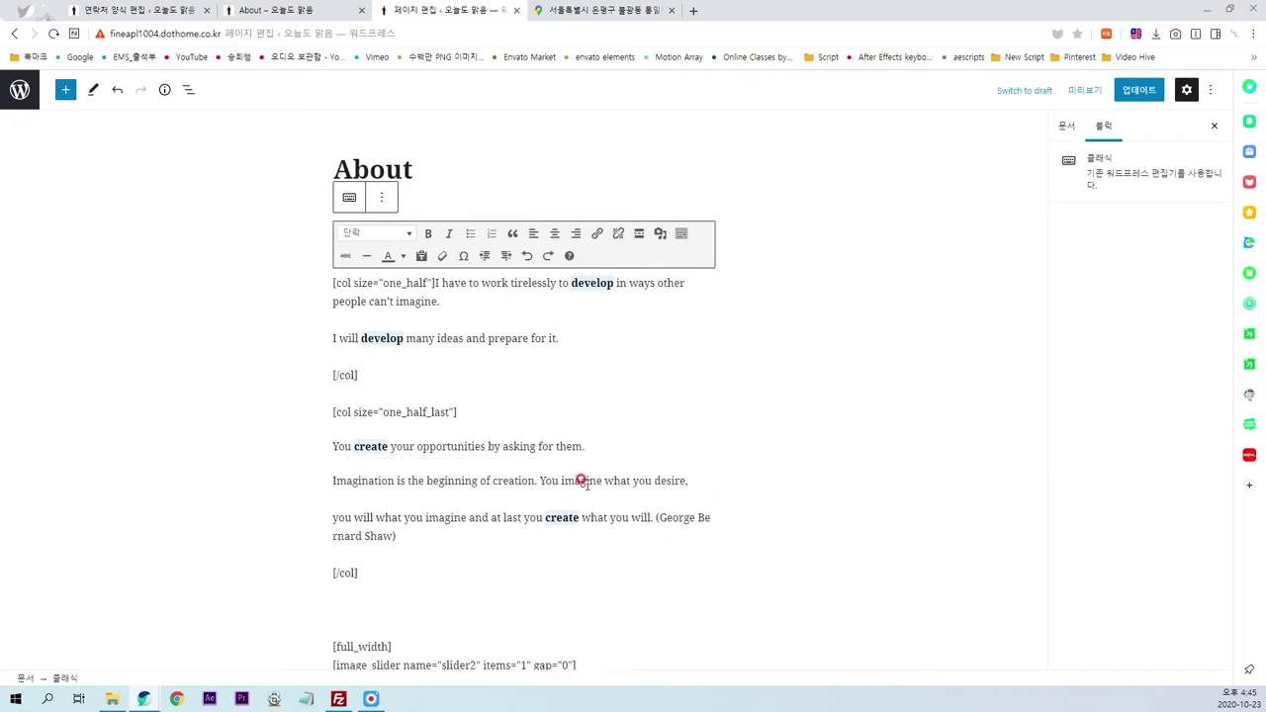
{"action": "key", "text": "Down"}
{"action": "key", "text": "BackSpace"}
{"action": "key", "text": "shift+Return"}
- Save the page and check the quote on the live About page
{"action": "left_click", "coordinate": [1138, 90]}
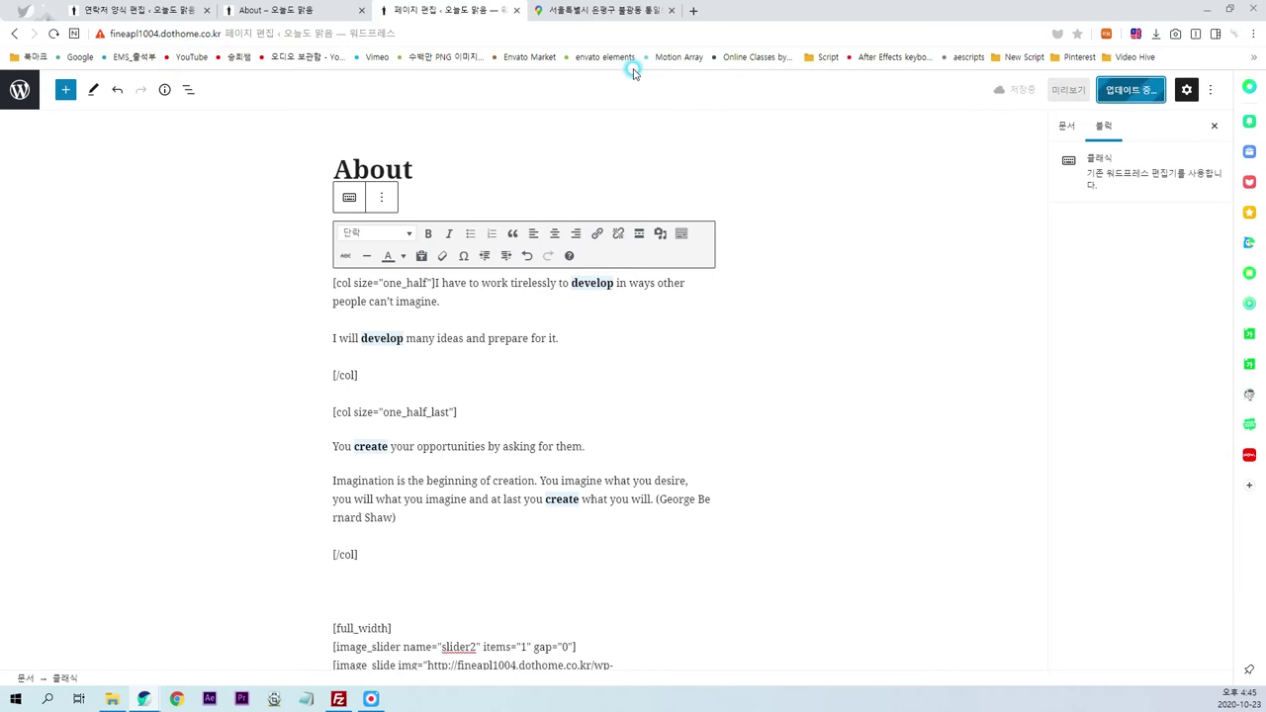
{"action": "left_click", "coordinate": [317, 15]}
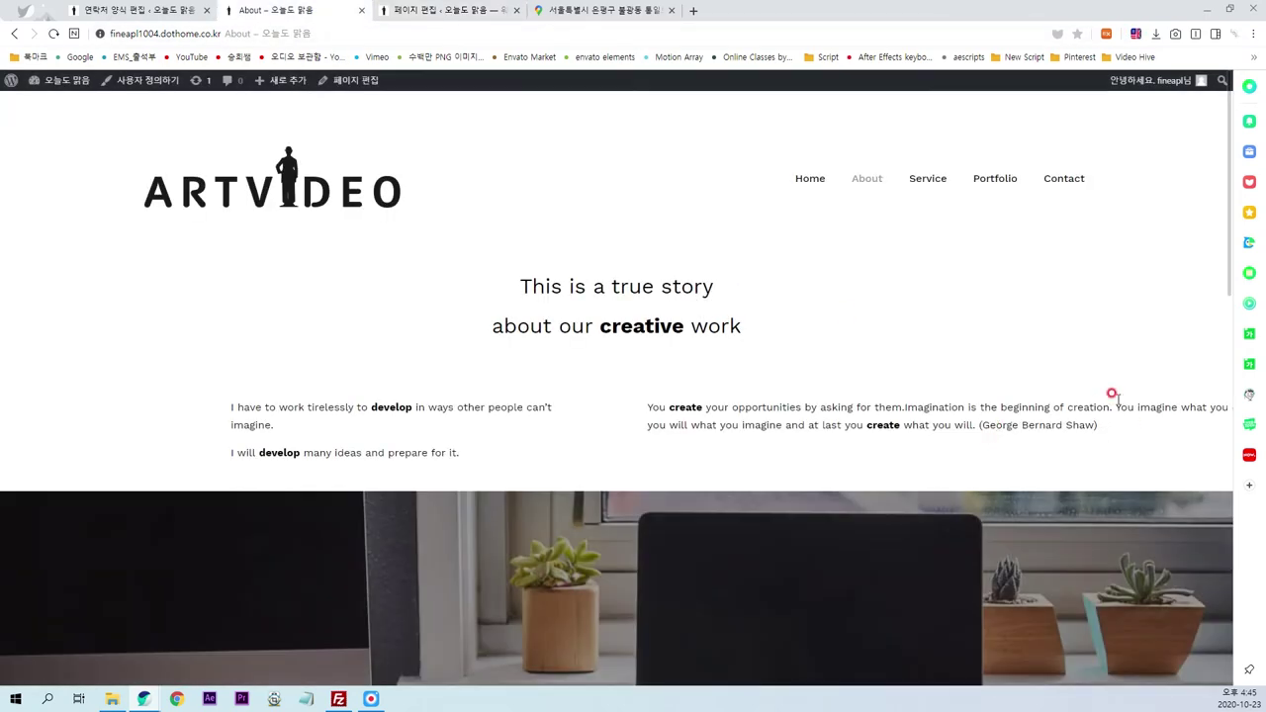
{"action": "left_click", "coordinate": [445, 12]}
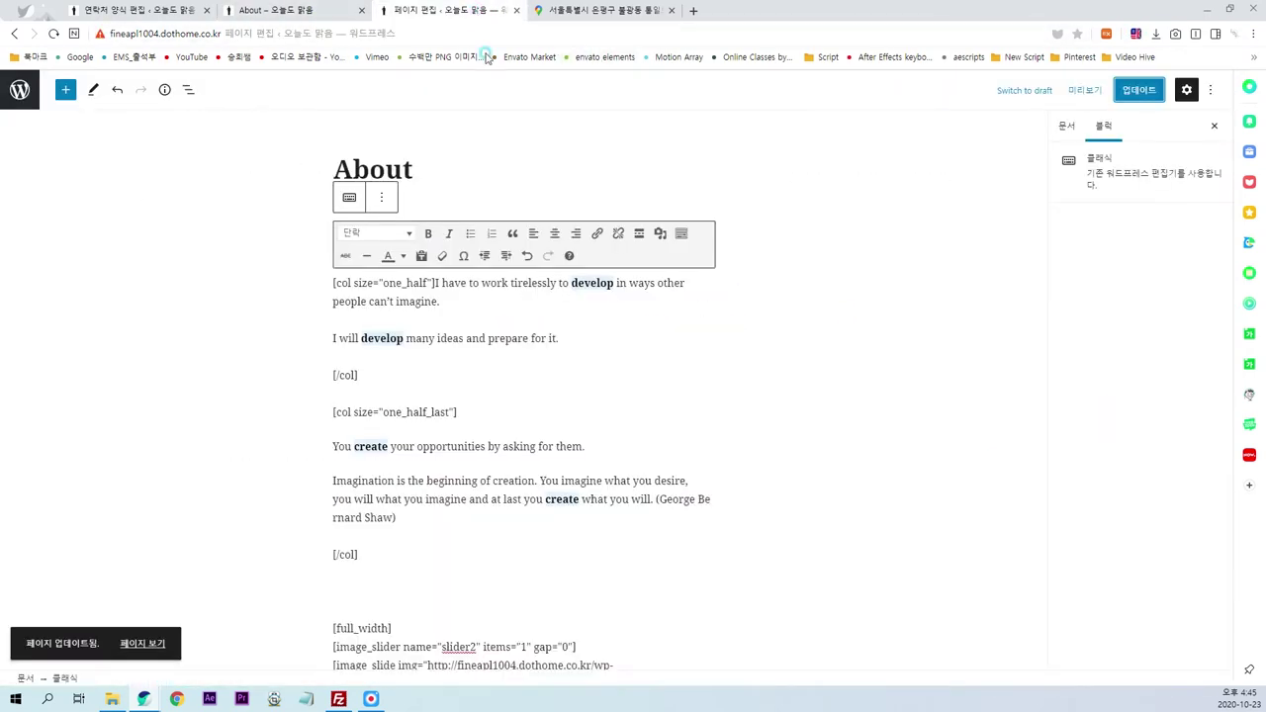
{"action": "left_click", "coordinate": [685, 482]}
- Add <br> after 'desire,', save, and spot the stray tag on the live page
{"action": "left_click", "coordinate": [751, 495]}
{"action": "type", "text": "<br>"}
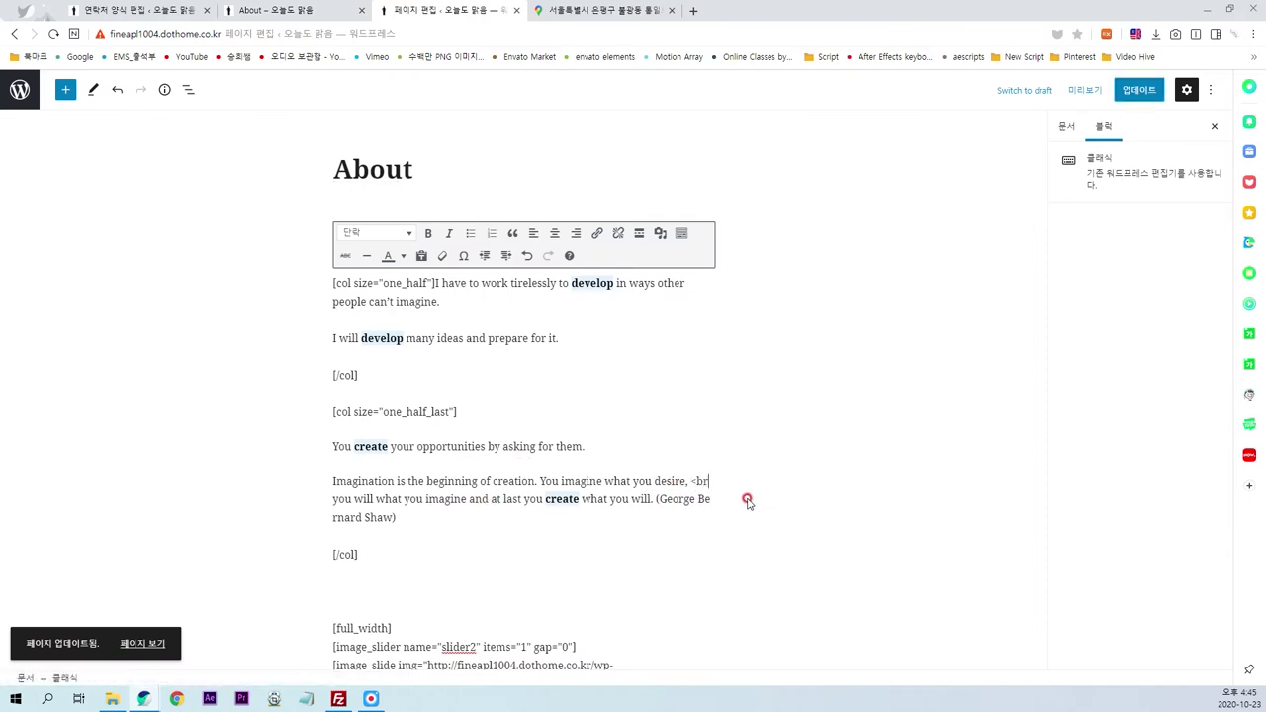
{"action": "left_click", "coordinate": [1138, 89]}
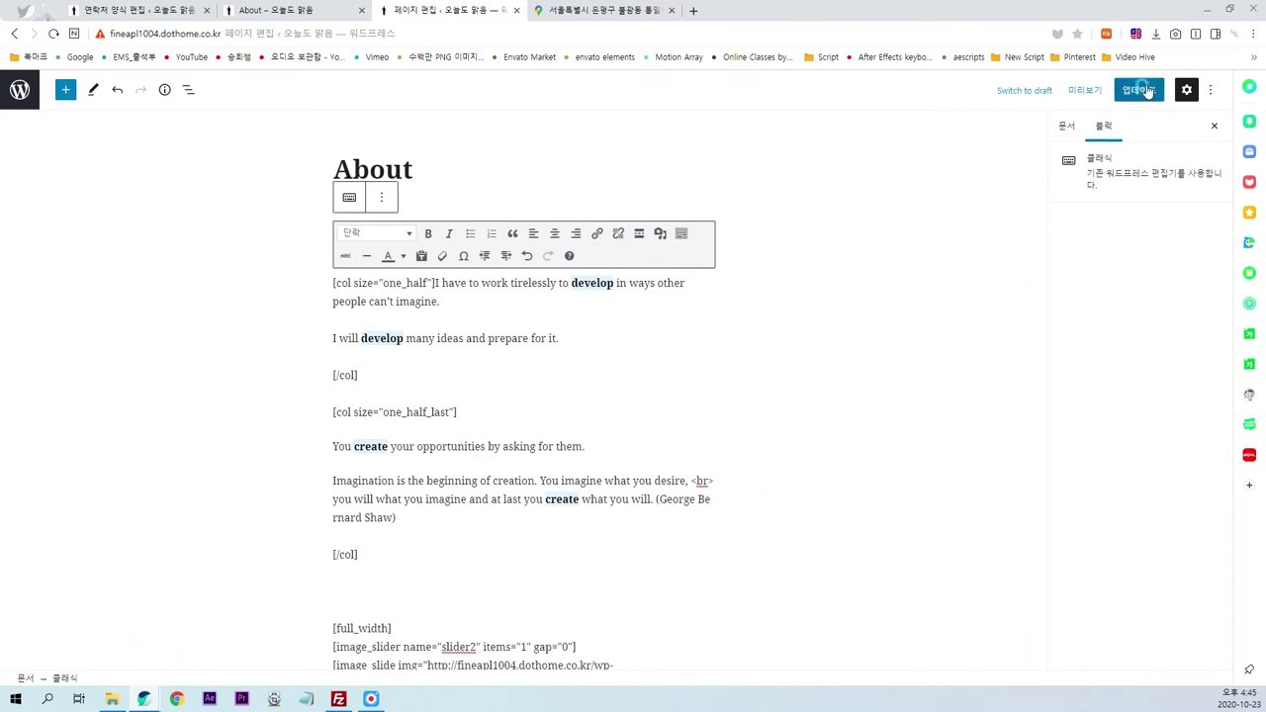
{"action": "left_click", "coordinate": [296, 10]}
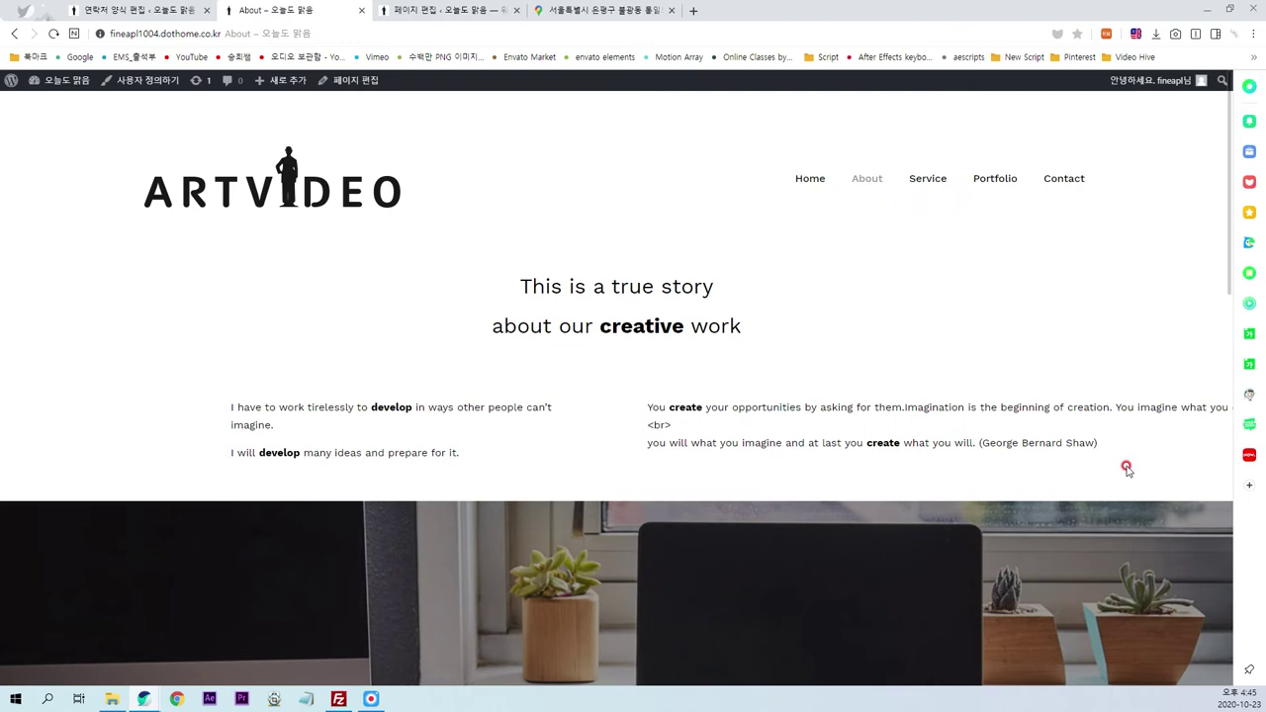
{"action": "left_click_drag", "start_coordinate": [678, 426], "coordinate": [649, 427]}
{"action": "left_click", "coordinate": [435, 10]}
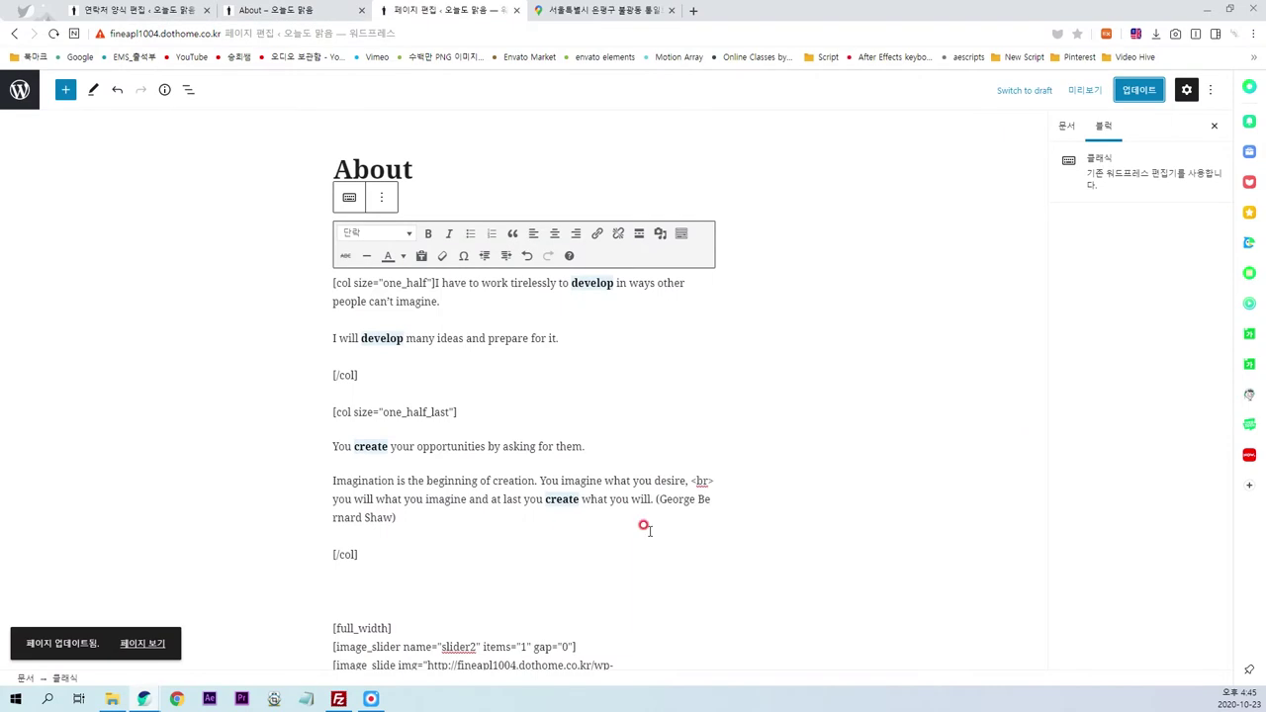
- Delete the stray <br> from the quote, save, and reload the live About page
{"action": "left_click", "coordinate": [706, 481]}
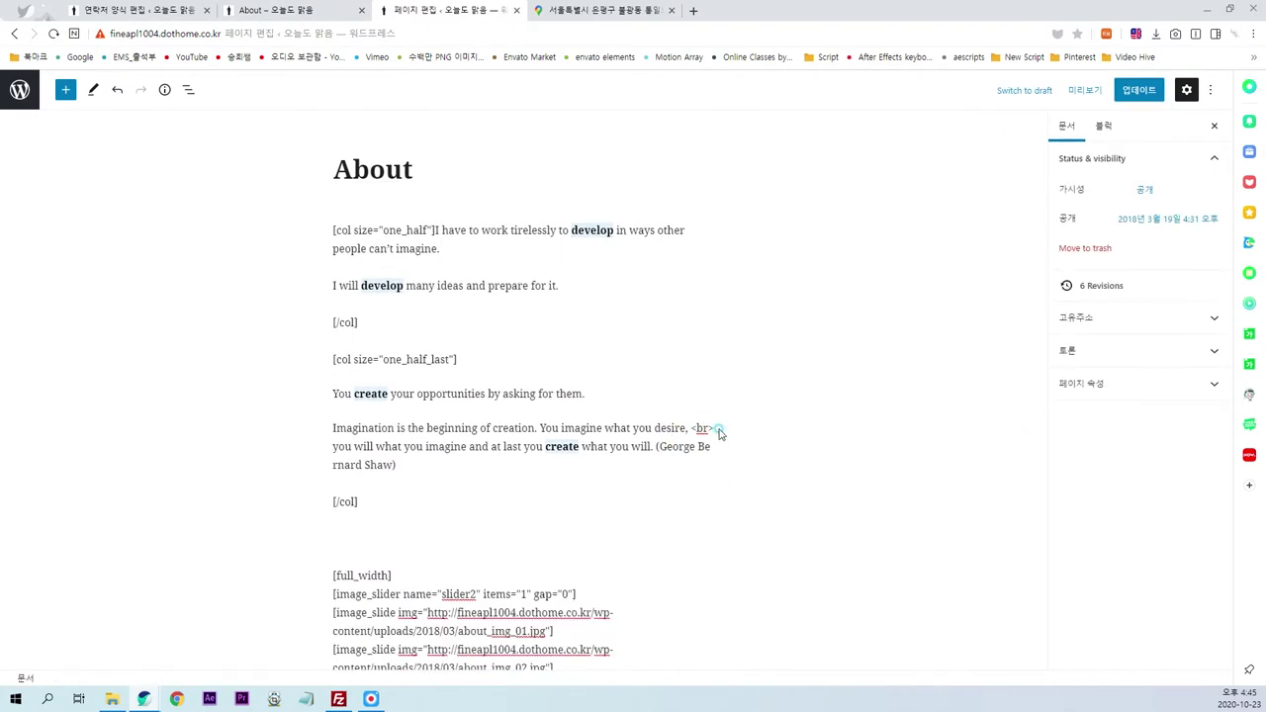
{"action": "left_click", "coordinate": [714, 427]}
{"action": "key", "text": "BackSpace"}
{"action": "key", "text": "BackSpace"}
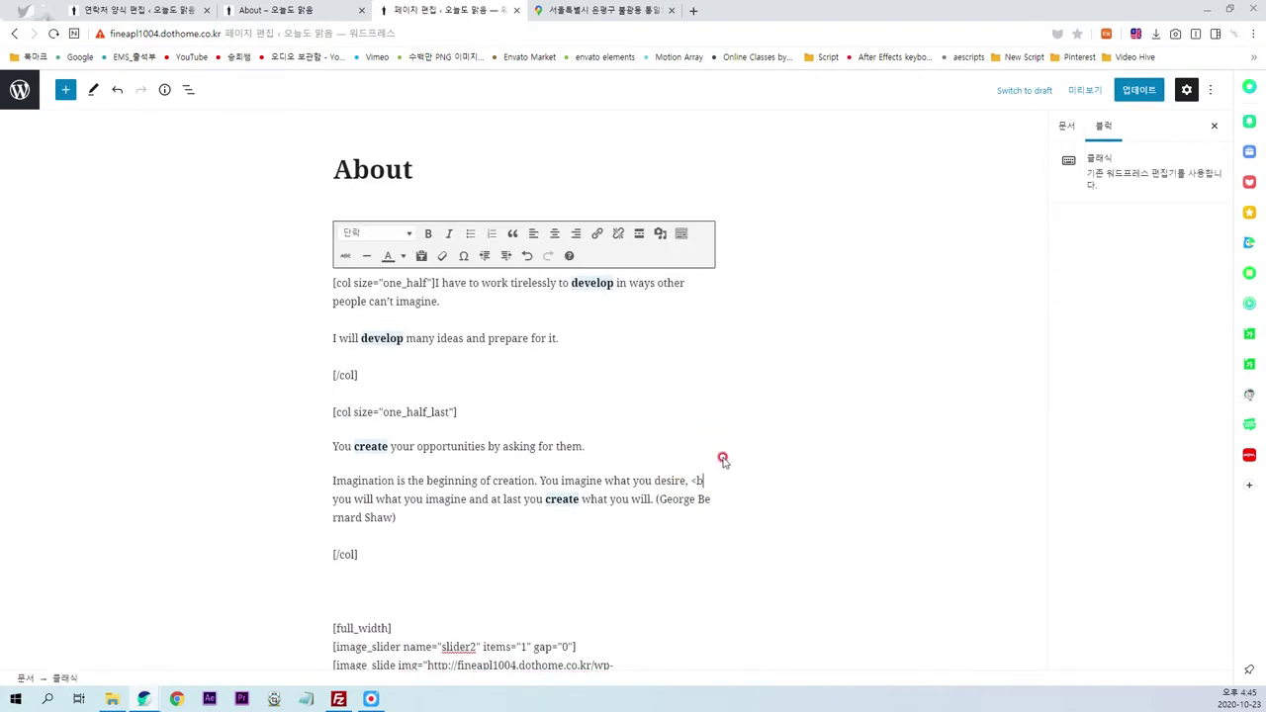
{"action": "key", "text": "BackSpace"}
{"action": "key", "text": "BackSpace"}
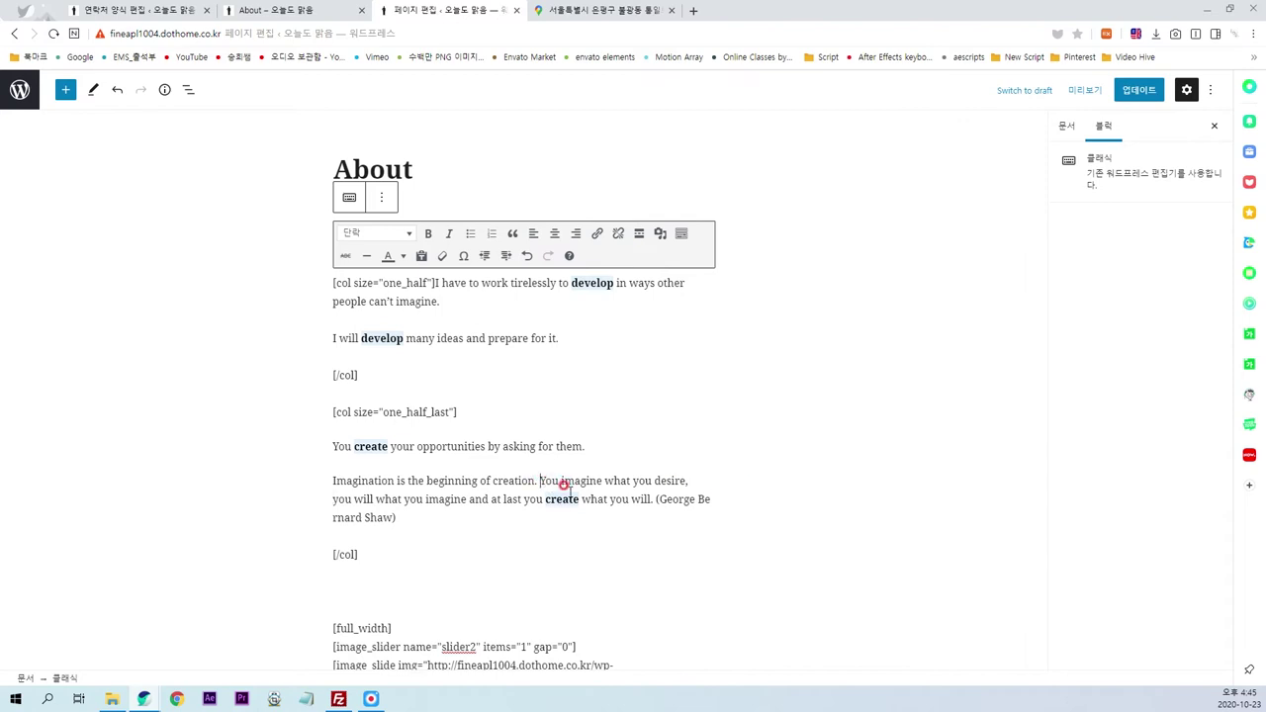
{"action": "left_click", "coordinate": [1139, 92]}
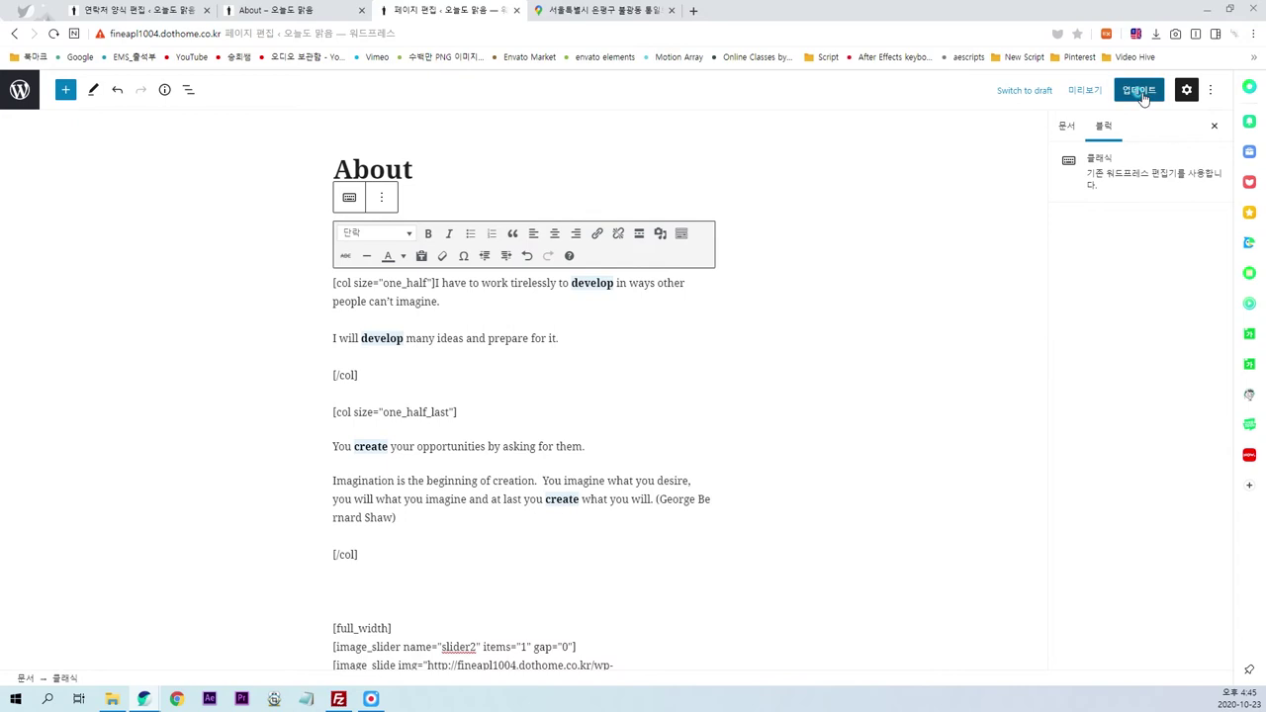
{"action": "left_click", "coordinate": [335, 7]}
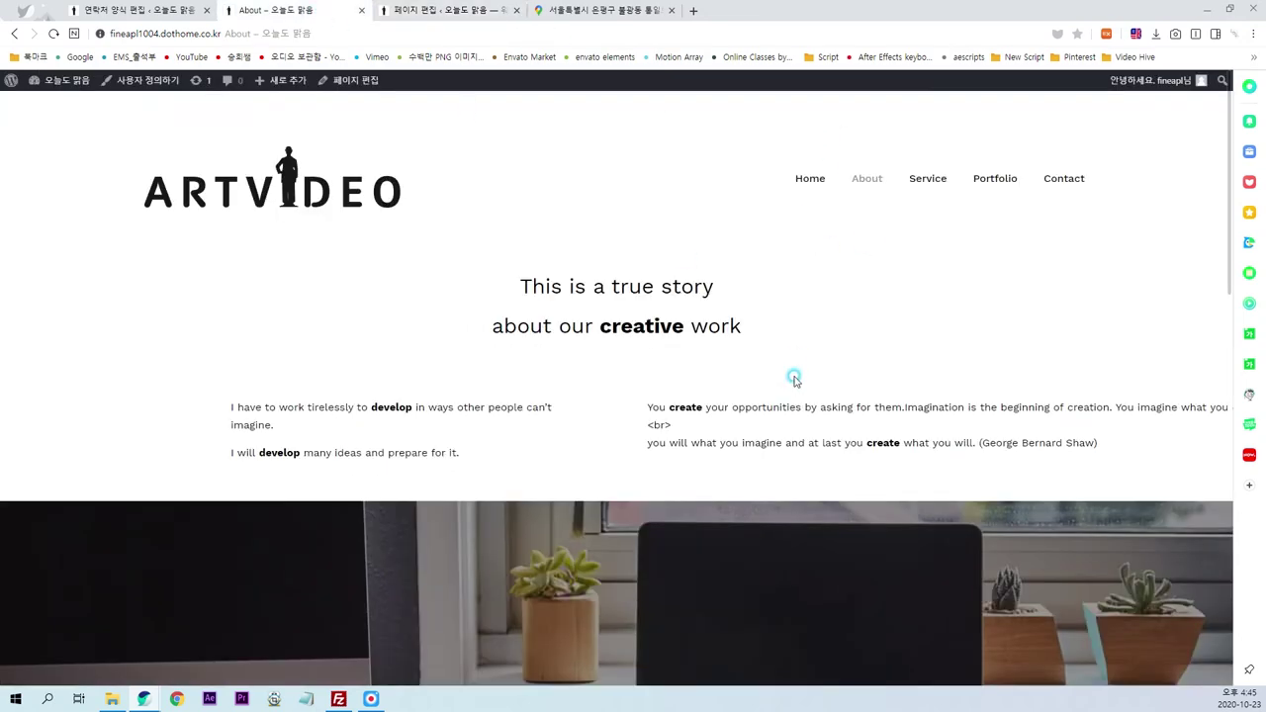
{"action": "key", "text": "F5"}
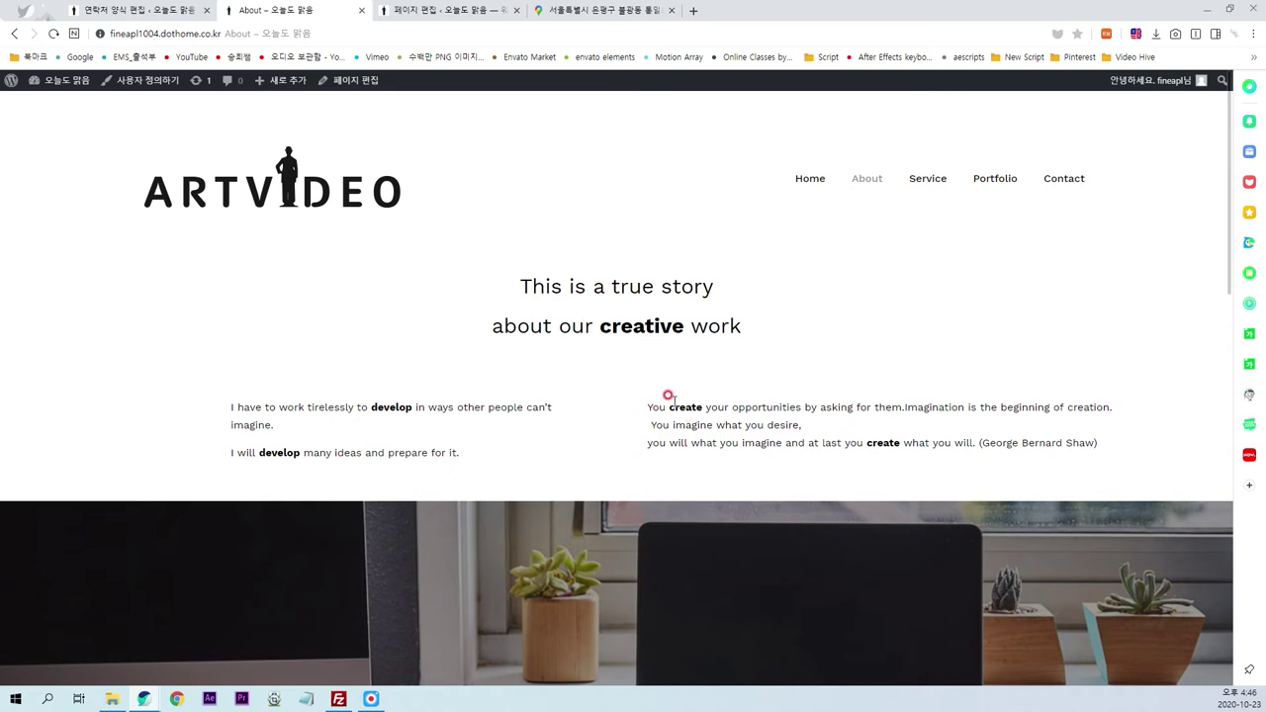
- Try rebreaking the quote lines, undo it, then save and reload the live About page
{"action": "left_click", "coordinate": [406, 10]}
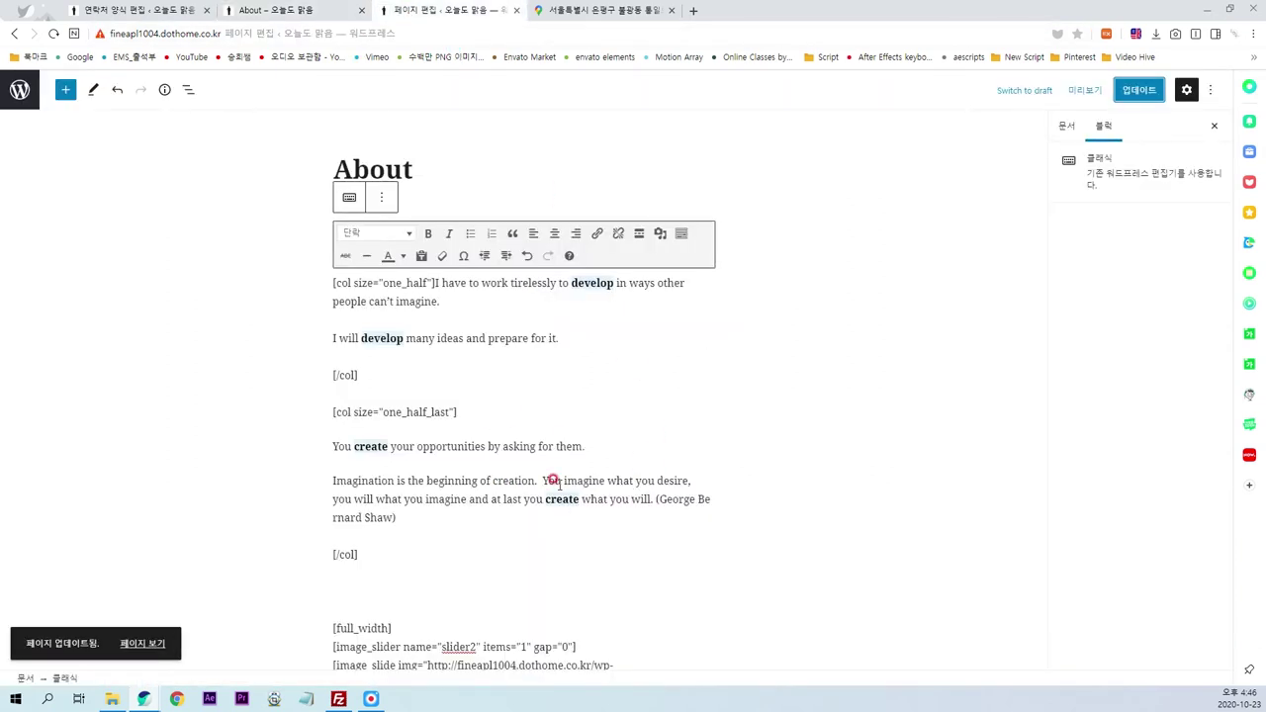
{"action": "left_click", "coordinate": [331, 499]}
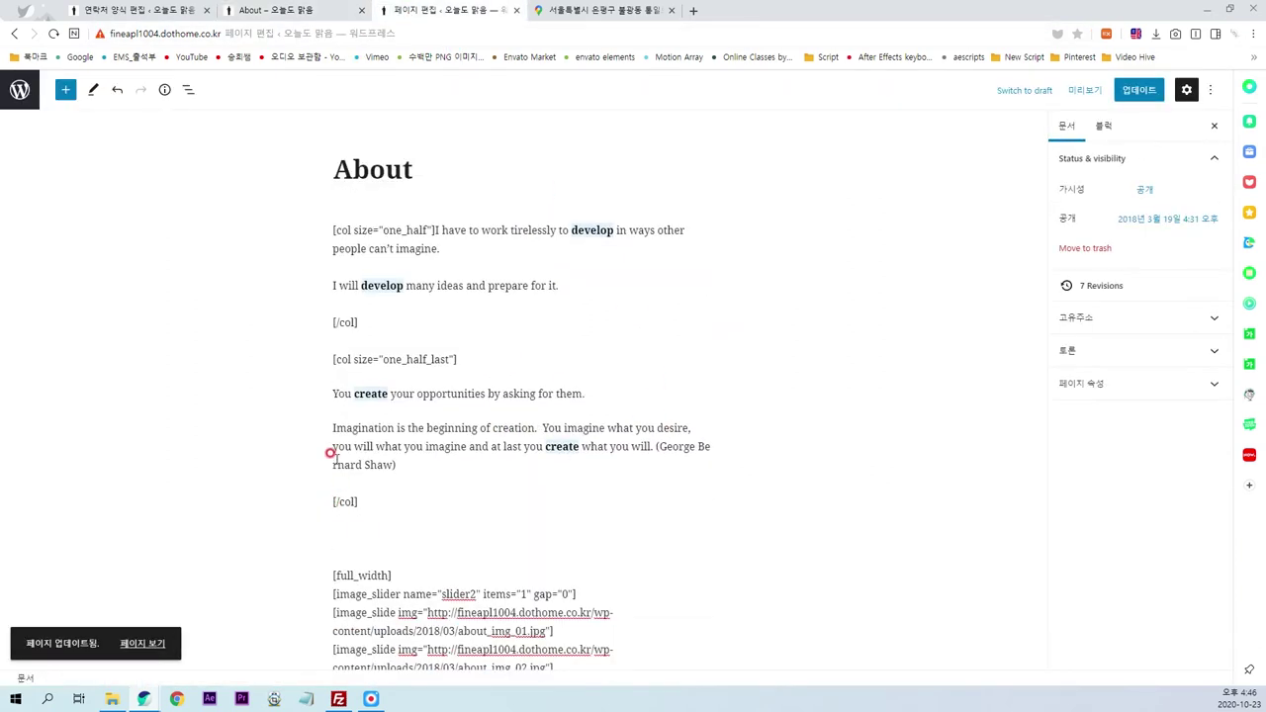
{"action": "left_click", "coordinate": [331, 447]}
{"action": "key", "text": "BackSpace"}
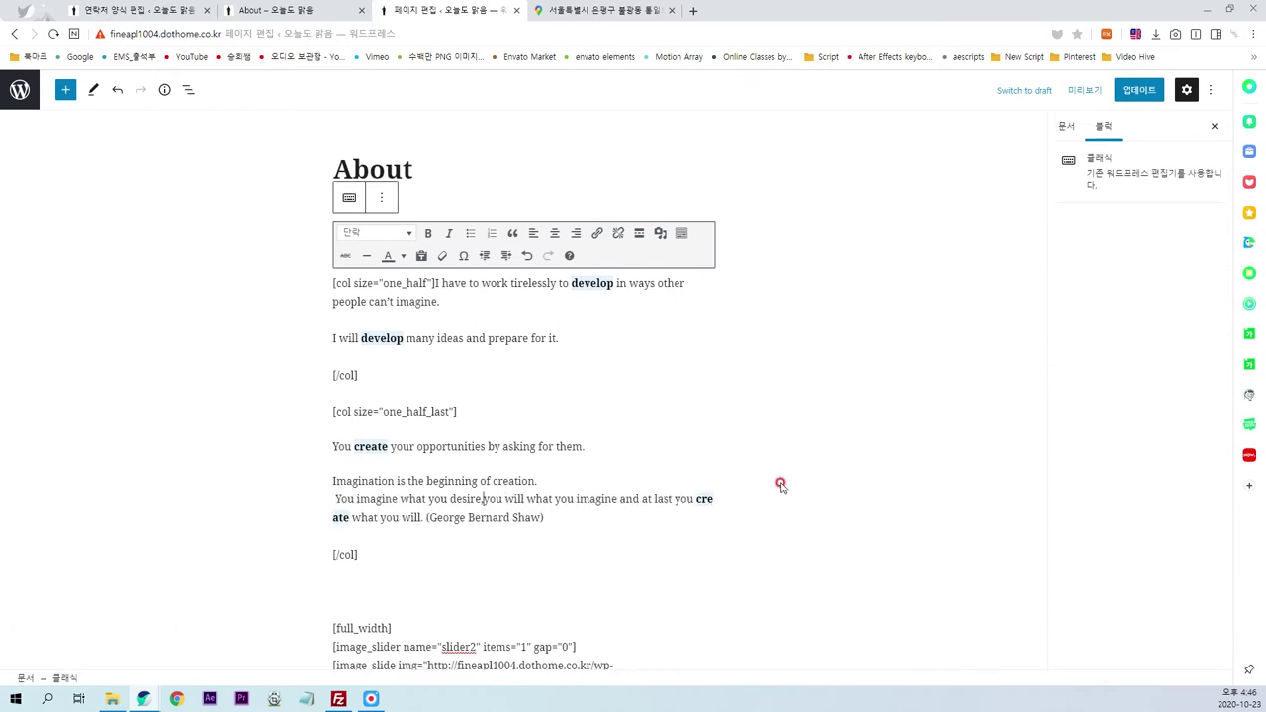
{"action": "key", "text": "ctrl+z"}
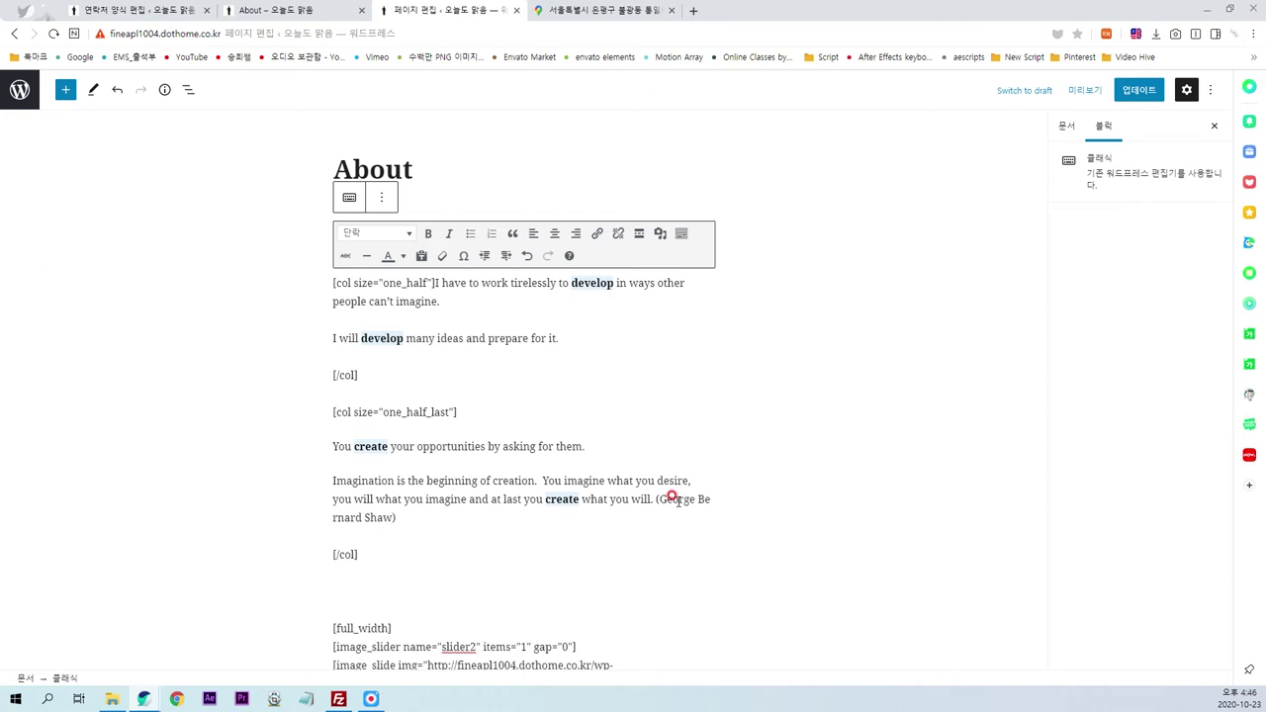
{"action": "left_click", "coordinate": [1139, 89]}
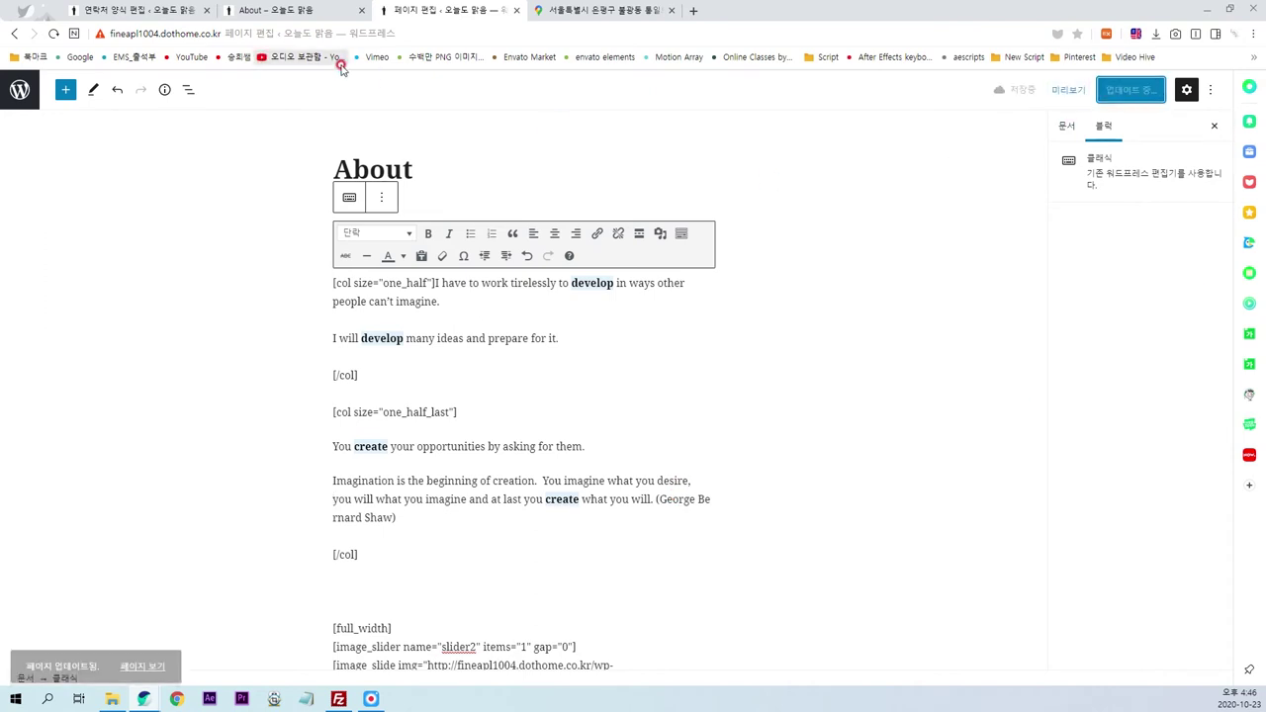
{"action": "left_click", "coordinate": [286, 11]}
{"action": "key", "text": "F5"}
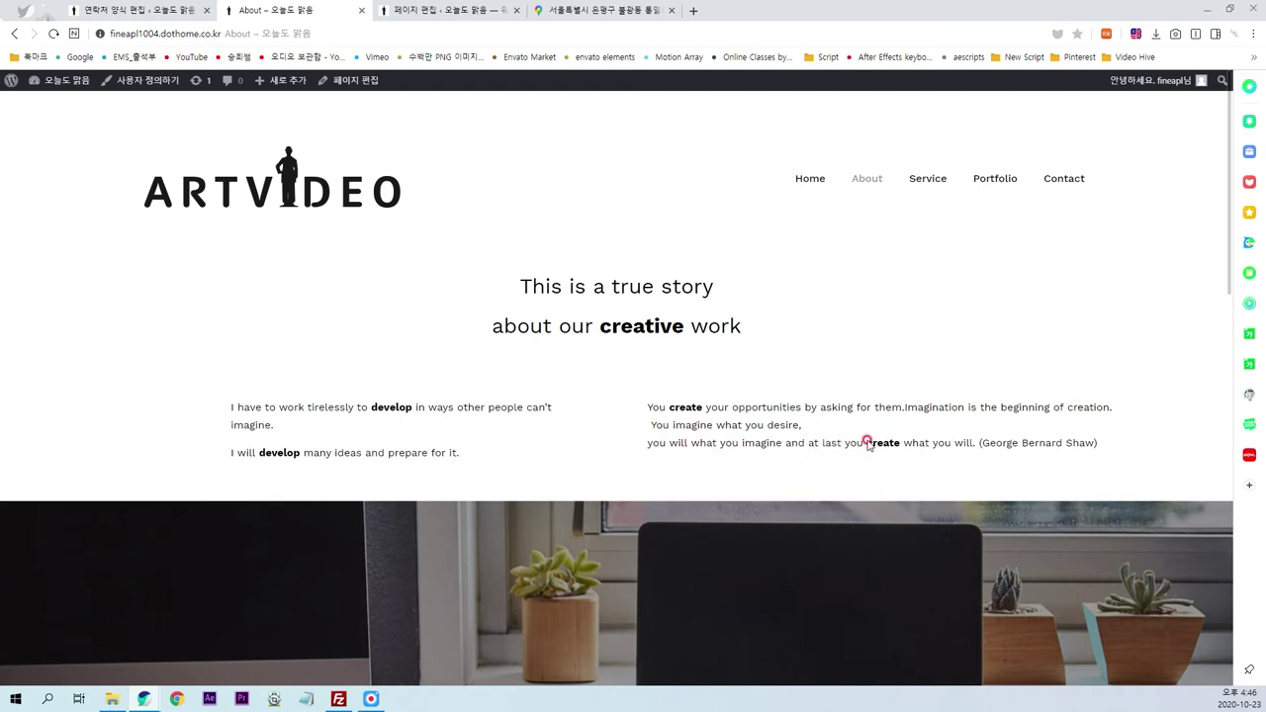
{"action": "left_click", "coordinate": [428, 12]}
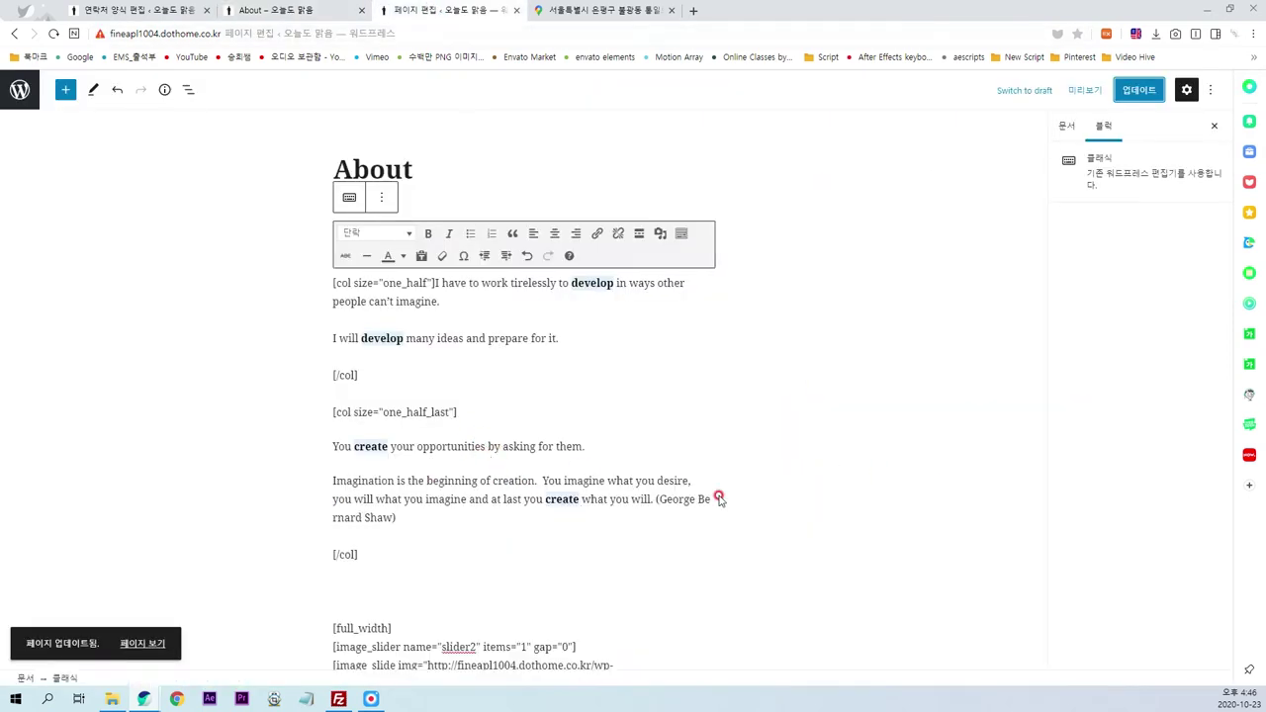
- Start 'You imagine what you desire,' on its own line, keep the break before 'you will', and save
{"action": "left_click", "coordinate": [540, 481]}
{"action": "key", "text": "Return"}
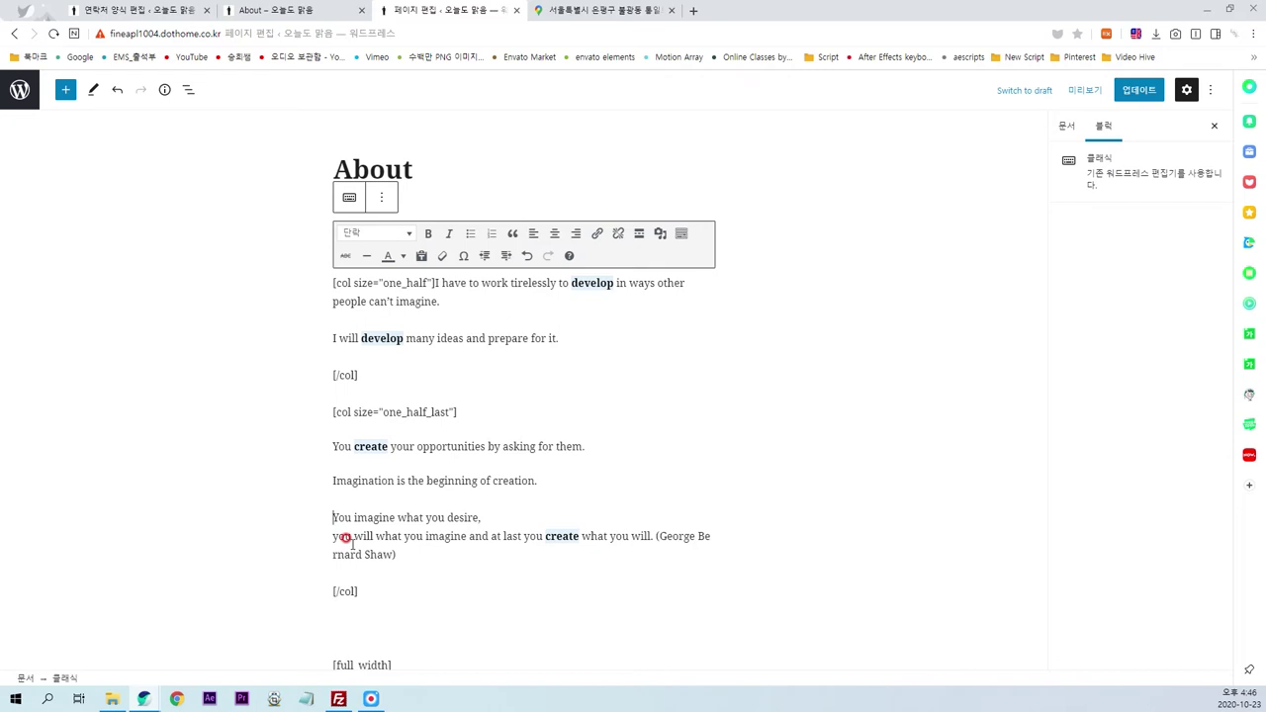
{"action": "left_click", "coordinate": [331, 539]}
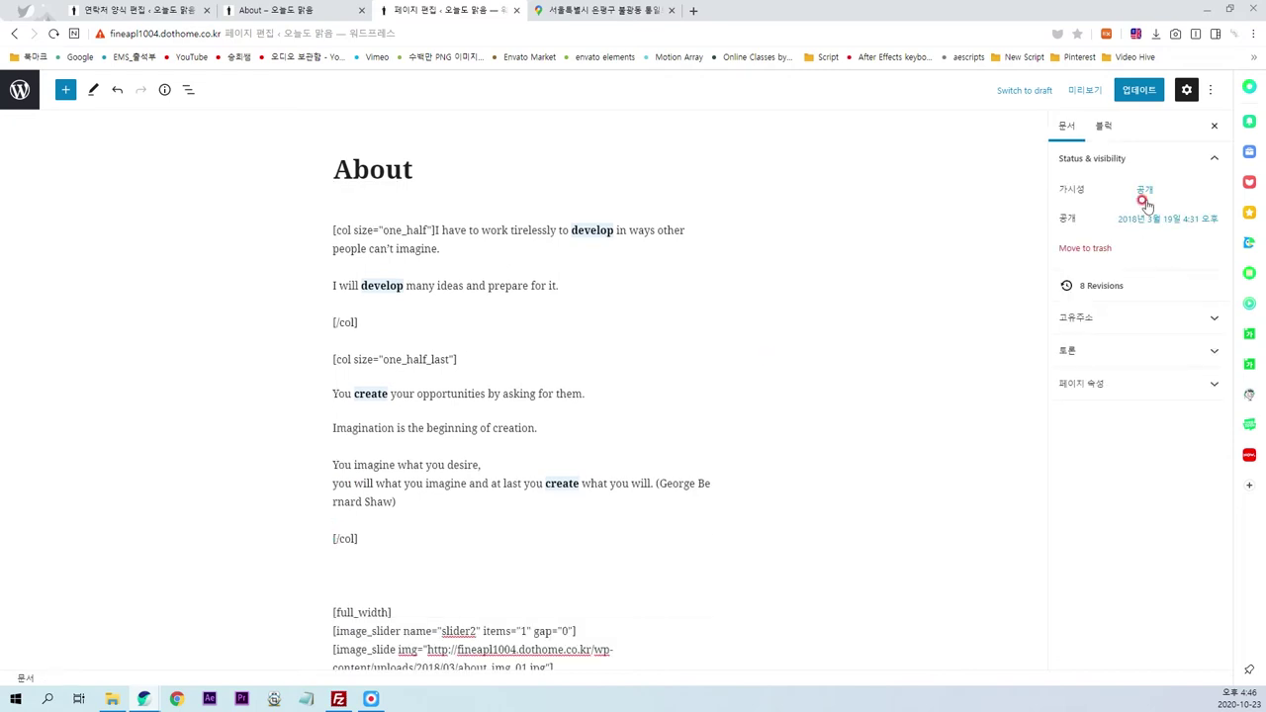
{"action": "left_click", "coordinate": [328, 482]}
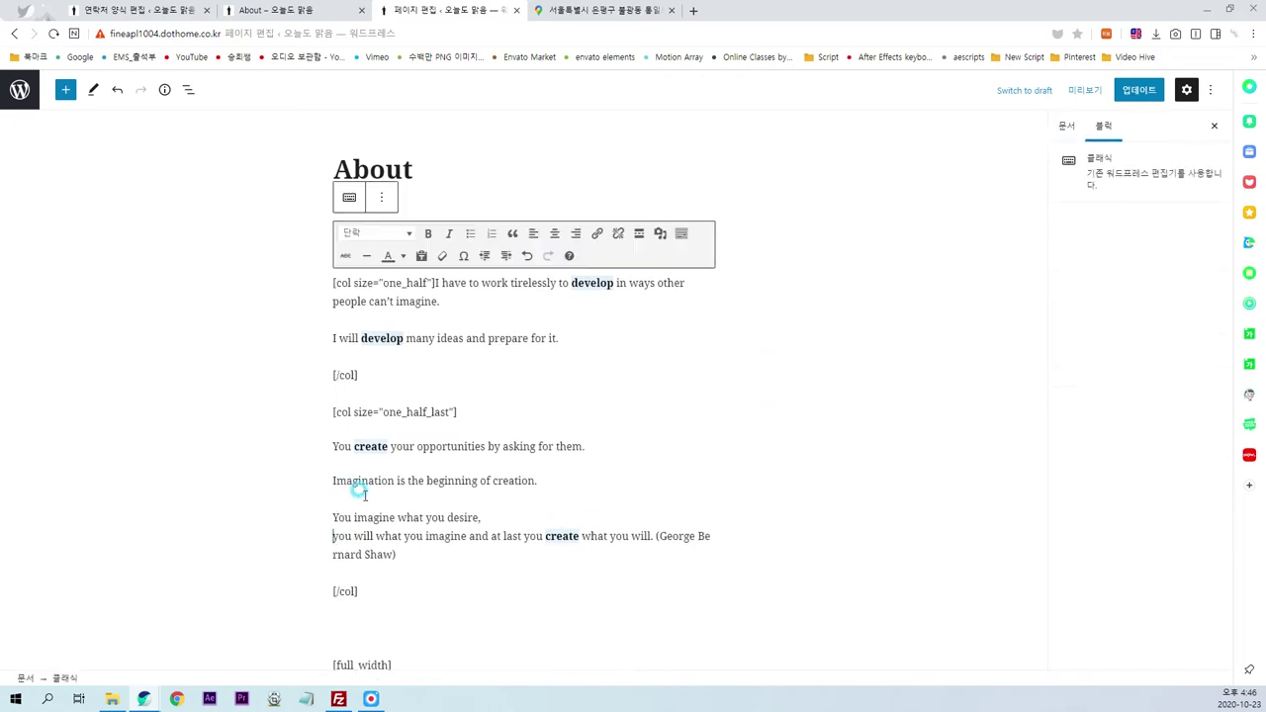
{"action": "key", "text": "BackSpace"}
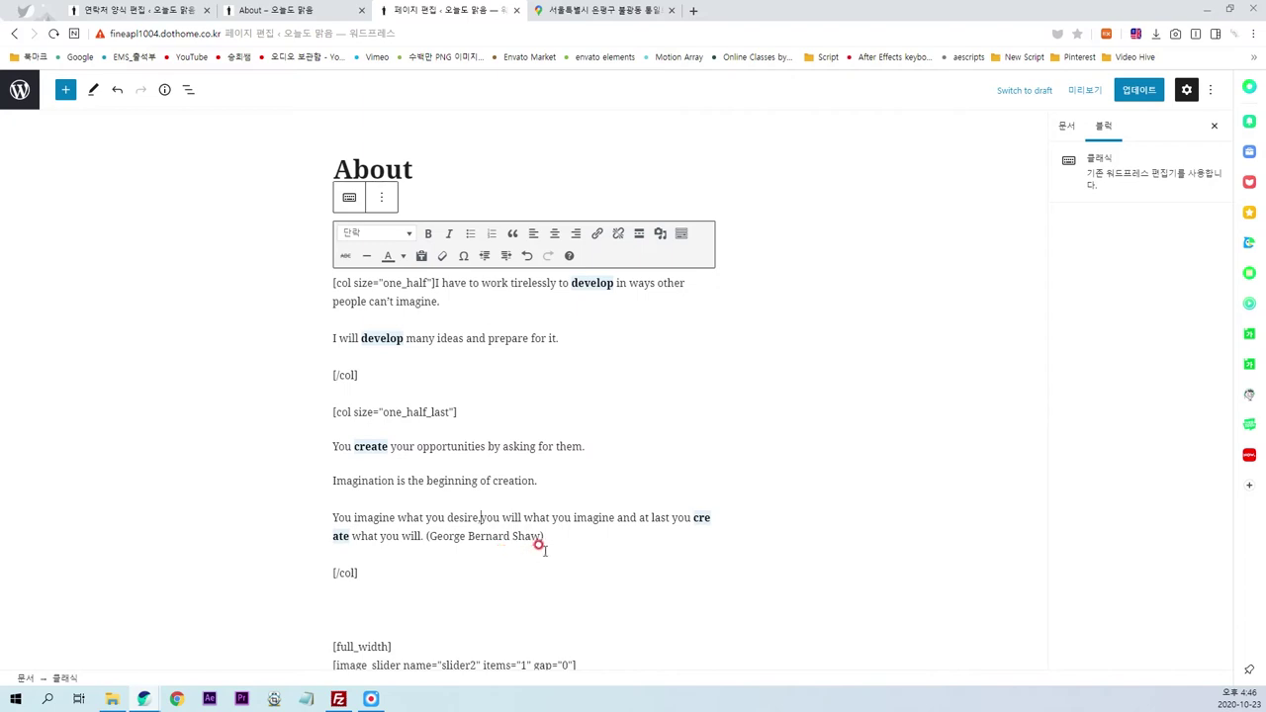
{"action": "key", "text": "shift+Return"}
{"action": "left_click", "coordinate": [1139, 89]}
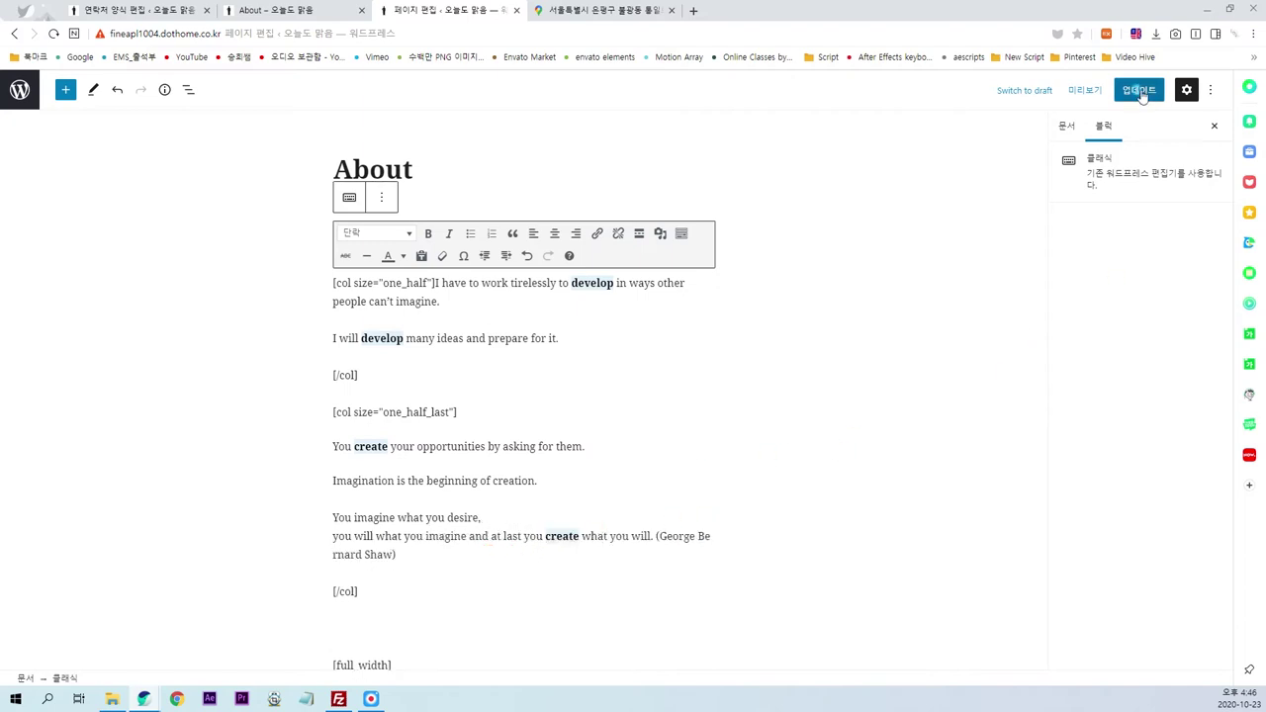
{"action": "left_click", "coordinate": [302, 17]}
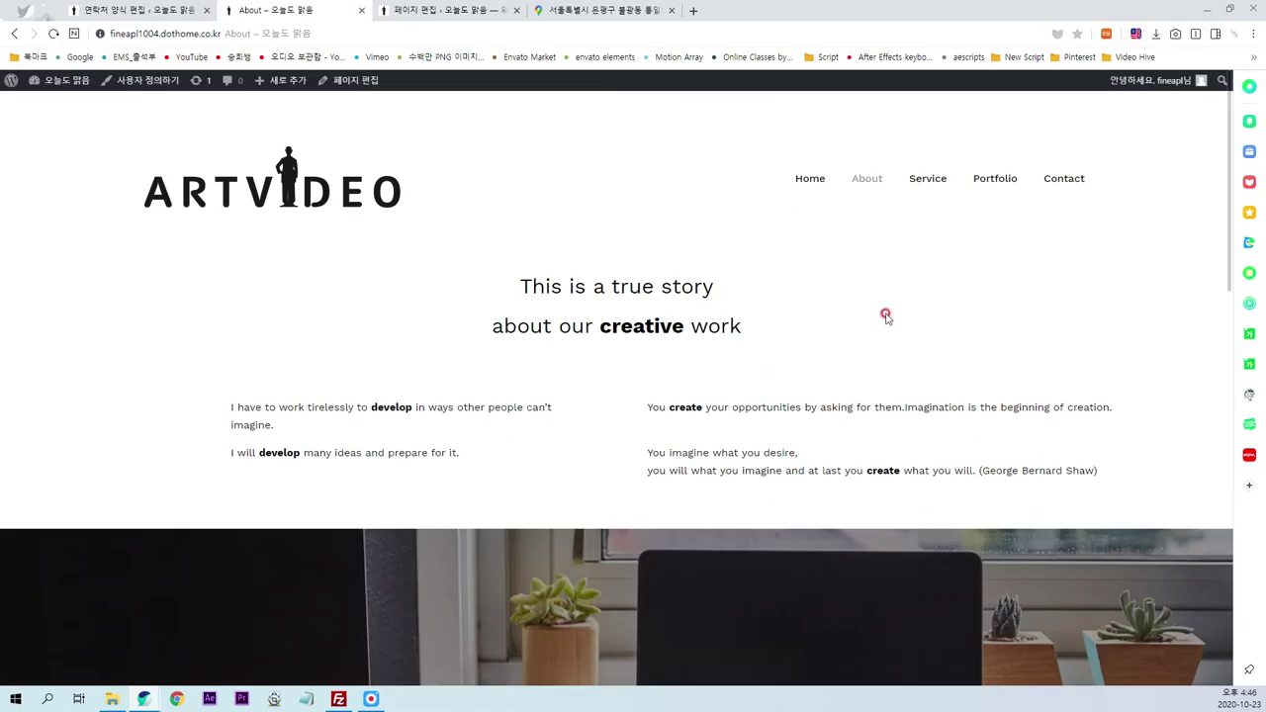
- Review the live About page, then open the Media Library from the contact form tab
{"action": "scroll", "coordinate": [834, 336], "scroll_direction": "down", "scroll_amount": 3}
{"action": "scroll", "coordinate": [837, 329], "scroll_direction": "down", "scroll_amount": 2}
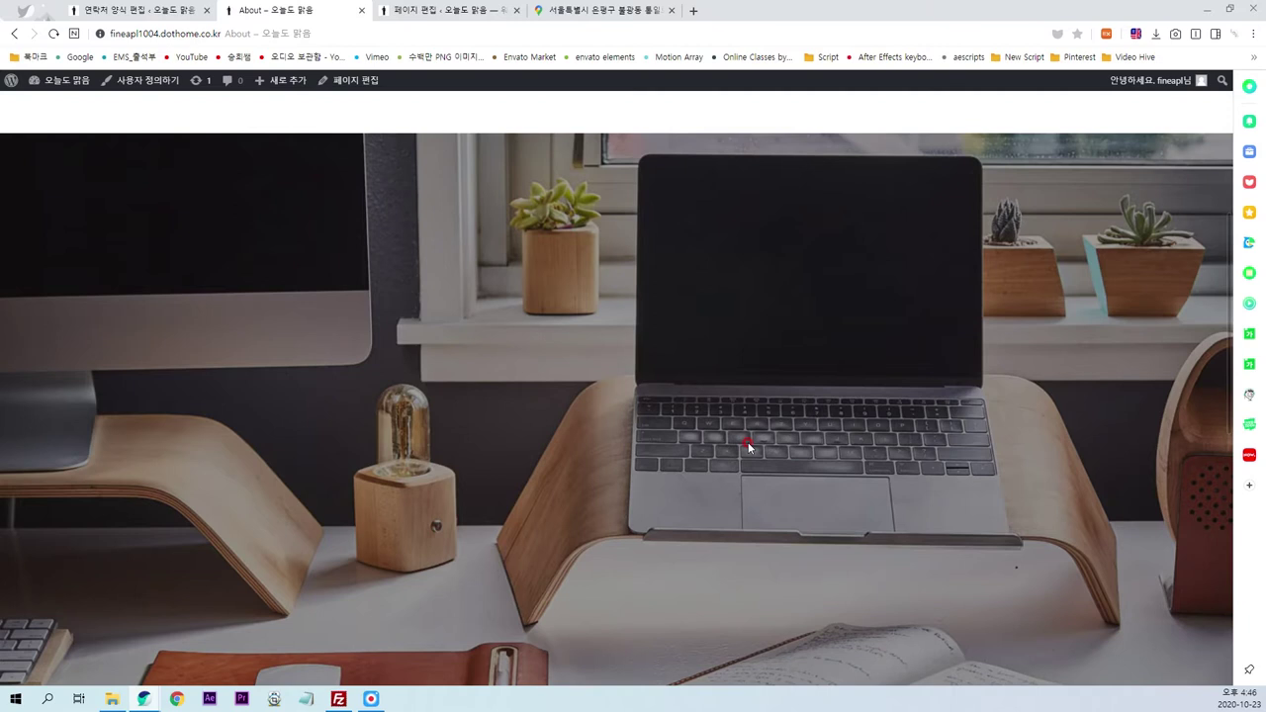
{"action": "scroll", "coordinate": [749, 470], "scroll_direction": "down", "scroll_amount": 2}
{"action": "scroll", "coordinate": [645, 528], "scroll_direction": "down", "scroll_amount": 1}
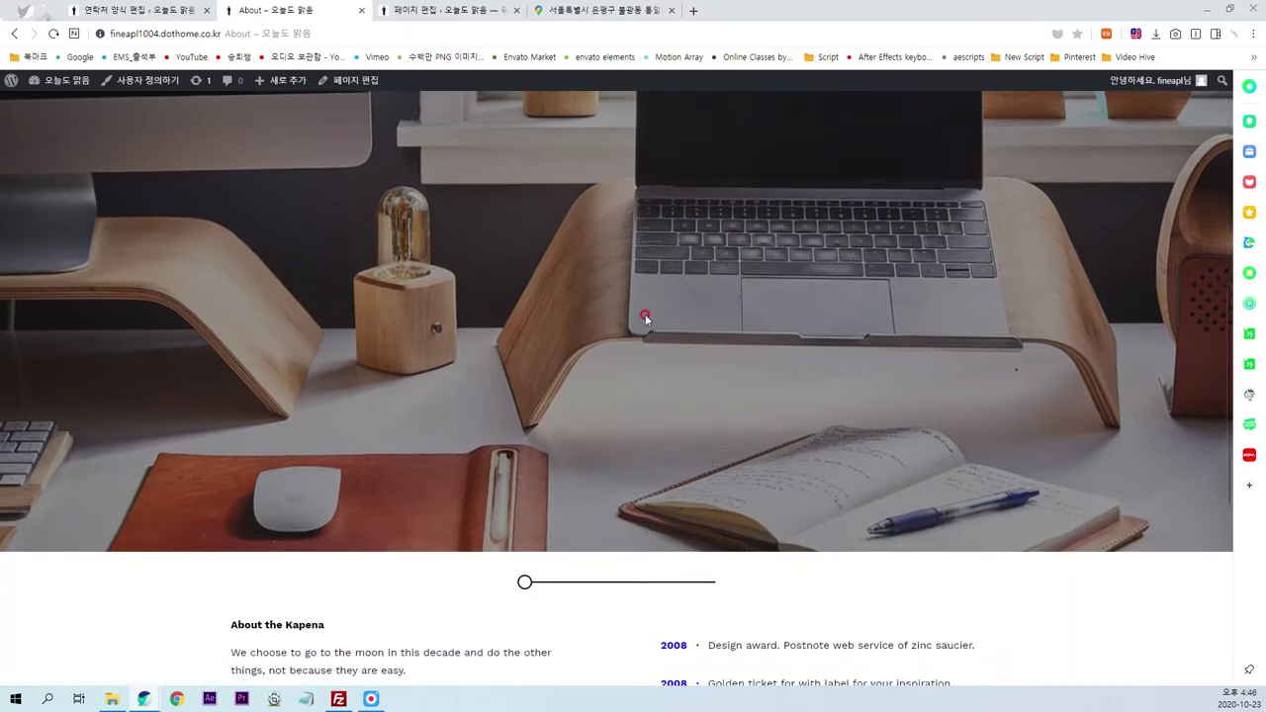
{"action": "mouse_move", "coordinate": [139, 10]}
{"action": "left_click", "coordinate": [169, 12]}
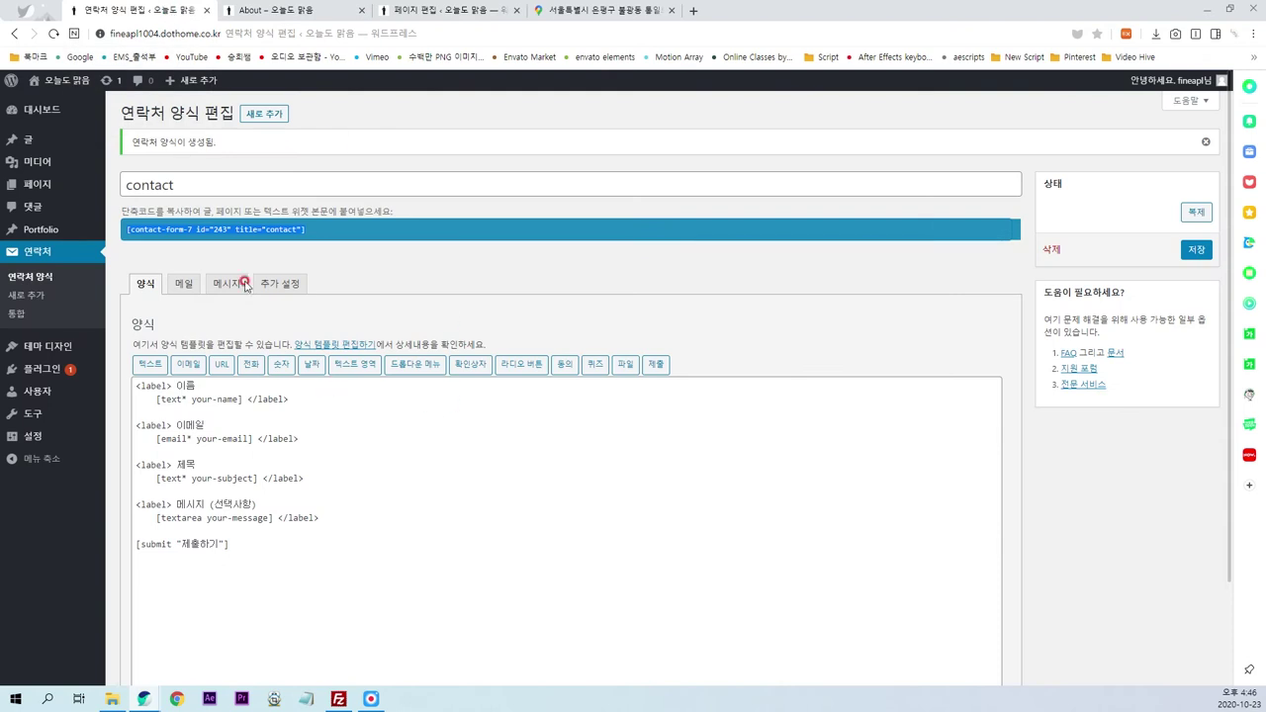
{"action": "left_click", "coordinate": [35, 174]}
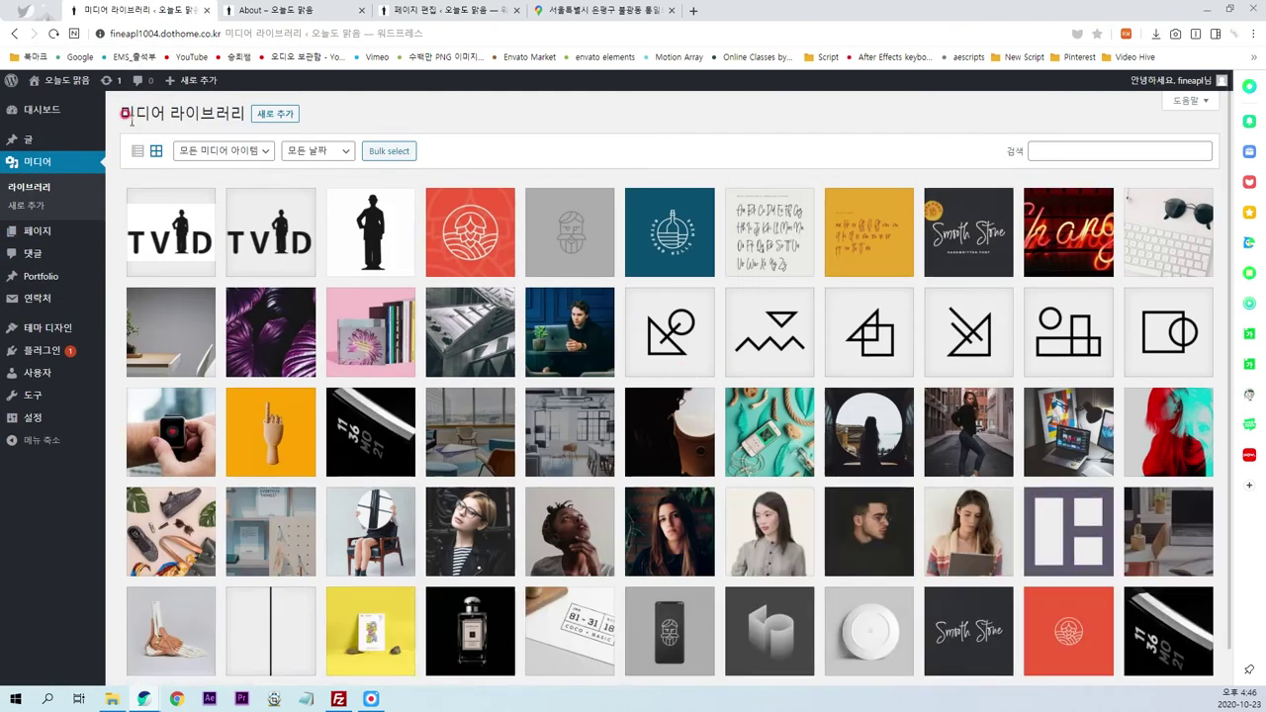
- Upload 01.jpg, 02.jpg, 03.jpg, 04.jpg and 05.jpg through Add New in the Media Library
{"action": "left_click", "coordinate": [272, 114]}
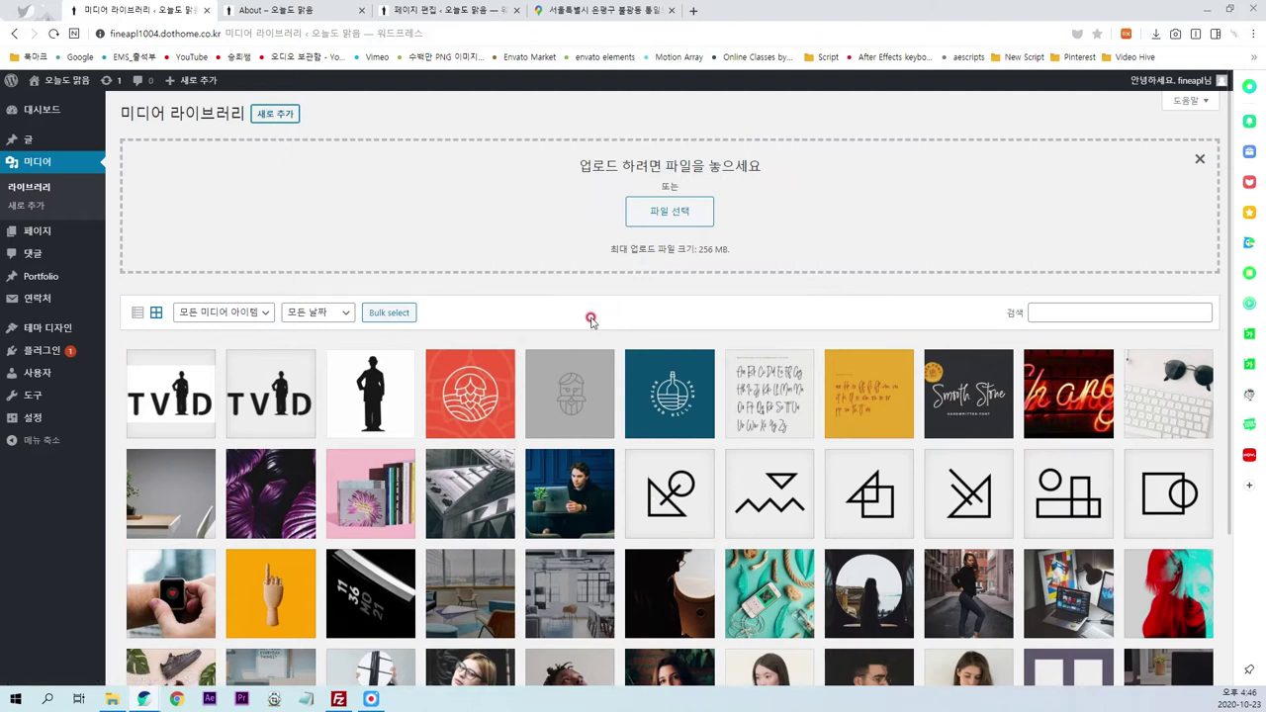
{"action": "left_click", "coordinate": [668, 211]}
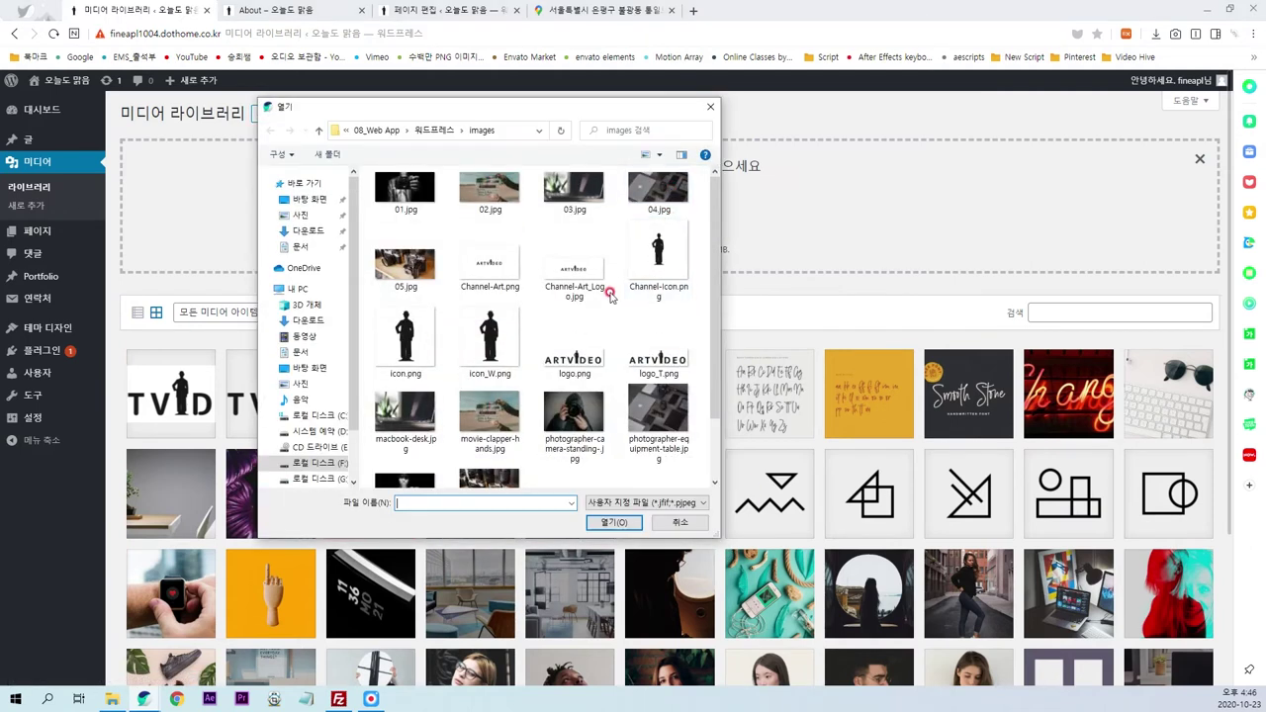
{"action": "left_click_drag", "start_coordinate": [401, 223], "coordinate": [609, 211]}
{"action": "left_click", "coordinate": [652, 210], "text": "ctrl"}
{"action": "left_click", "coordinate": [405, 264], "text": "ctrl"}
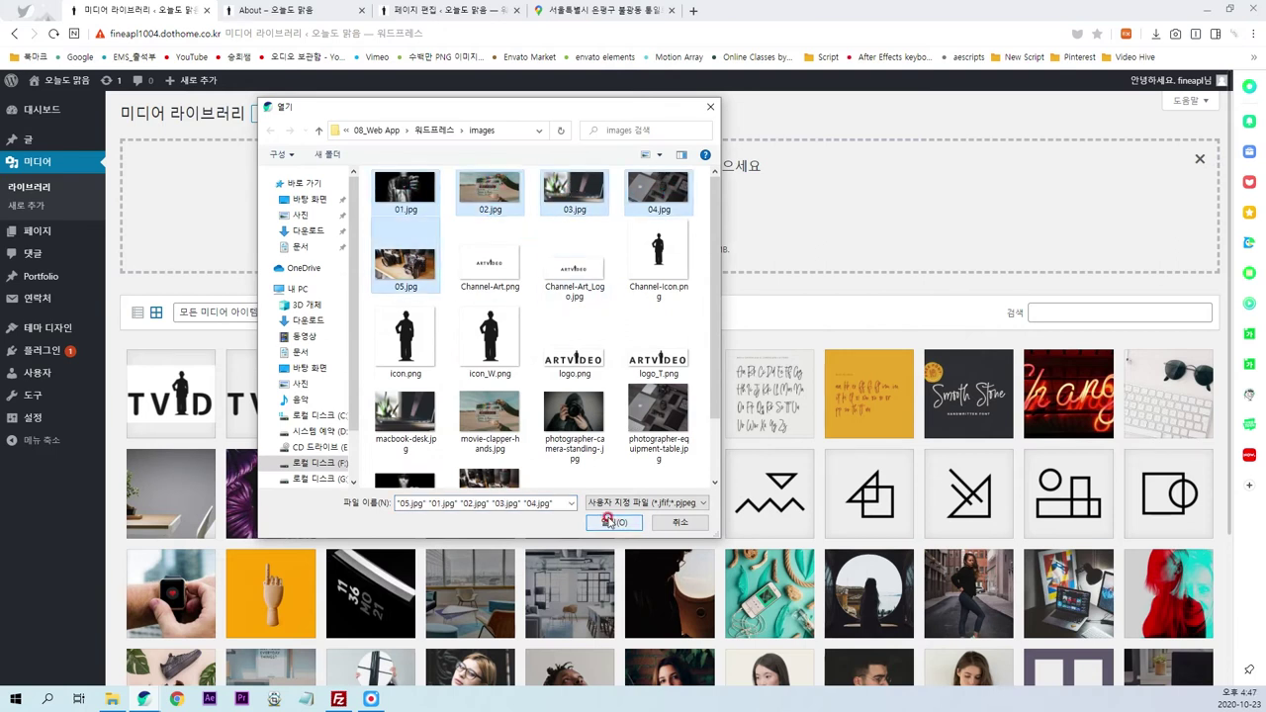
{"action": "left_click", "coordinate": [613, 523]}
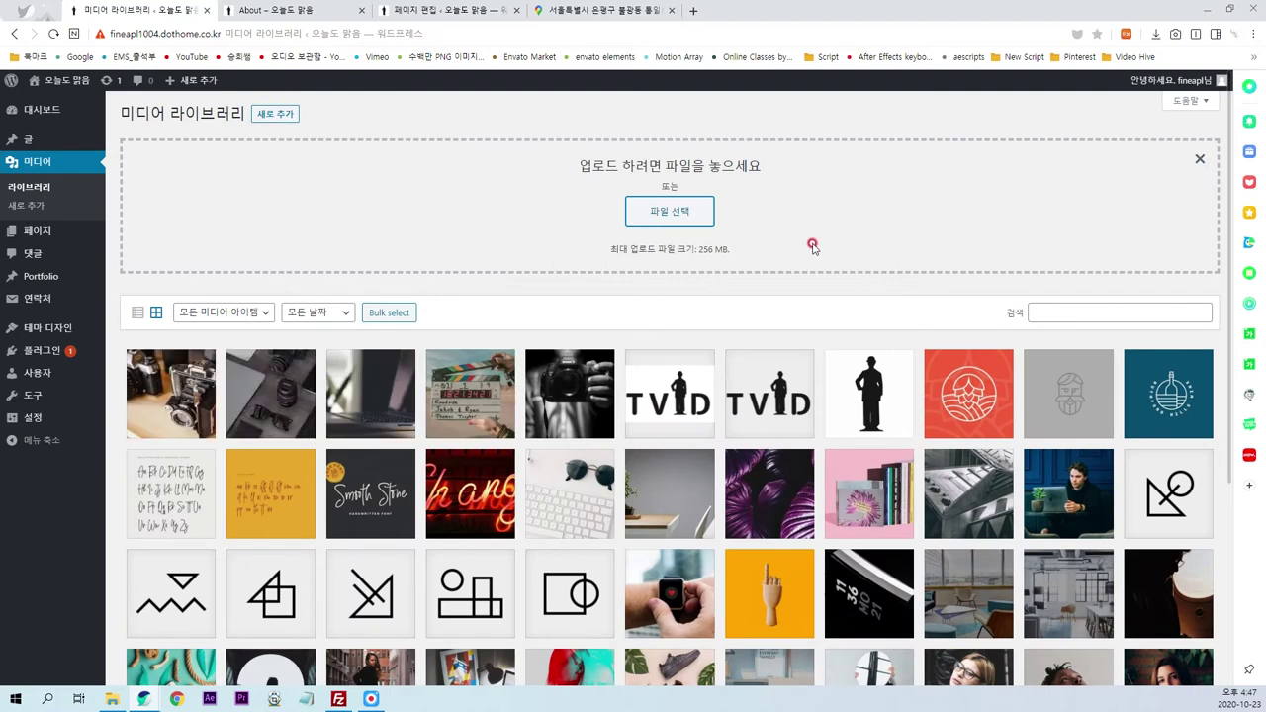
- Open the uploaded 05.jpg details and locate the slider's image paths in the About page editor
{"action": "left_click", "coordinate": [170, 394]}
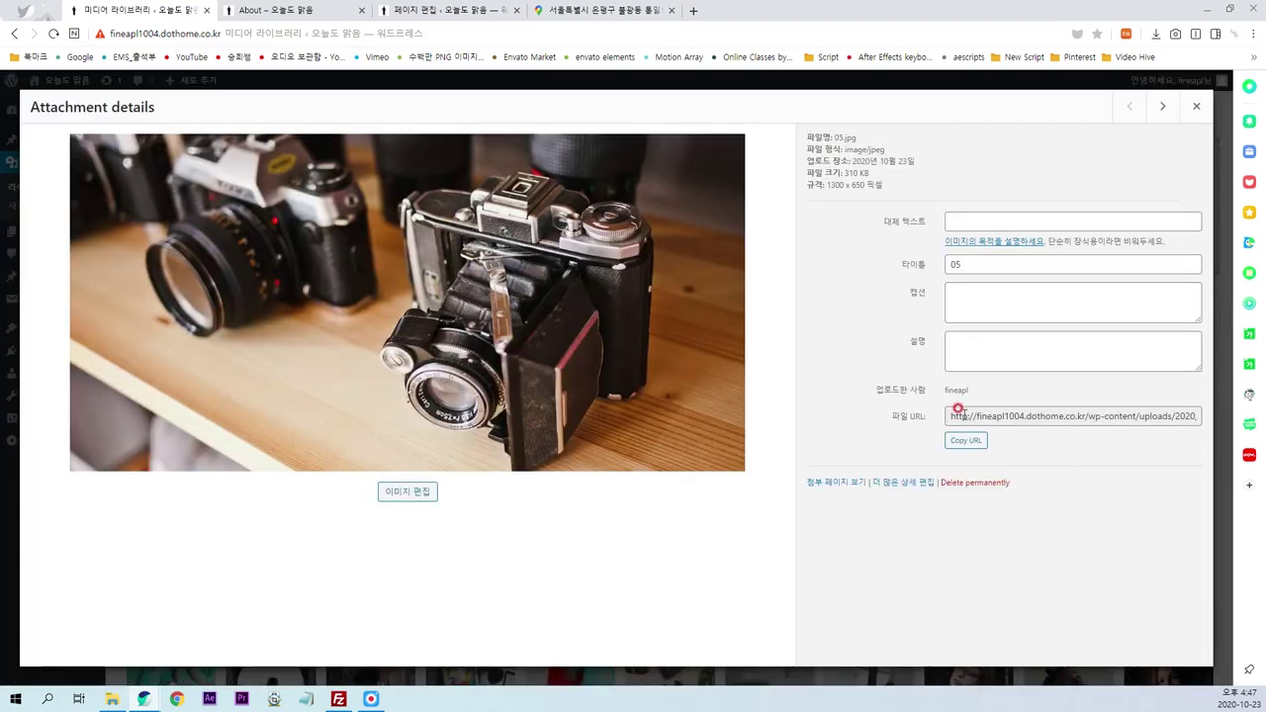
{"action": "left_click", "coordinate": [445, 9]}
{"action": "scroll", "coordinate": [638, 499], "scroll_direction": "down", "scroll_amount": 4}
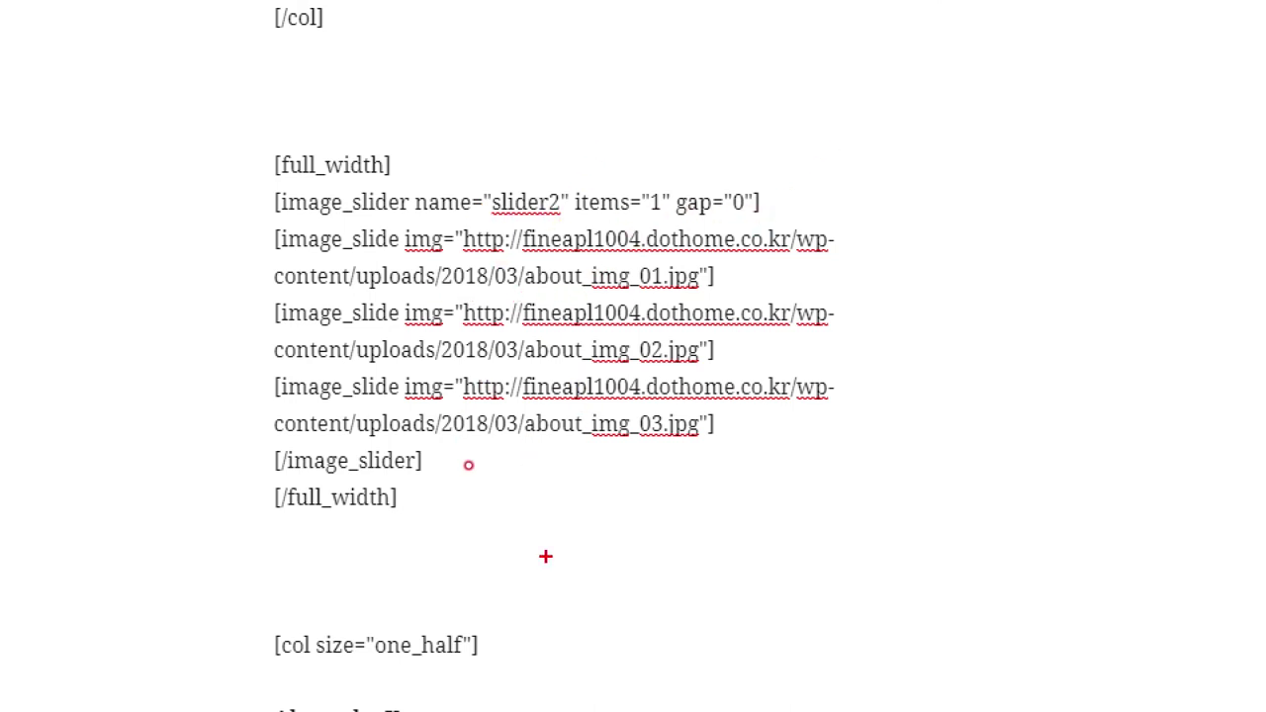
{"action": "left_click_drag", "start_coordinate": [465, 251], "coordinate": [809, 249]}
{"action": "left_click_drag", "start_coordinate": [226, 305], "coordinate": [658, 293]}
{"action": "left_click_drag", "start_coordinate": [465, 254], "coordinate": [439, 255]}
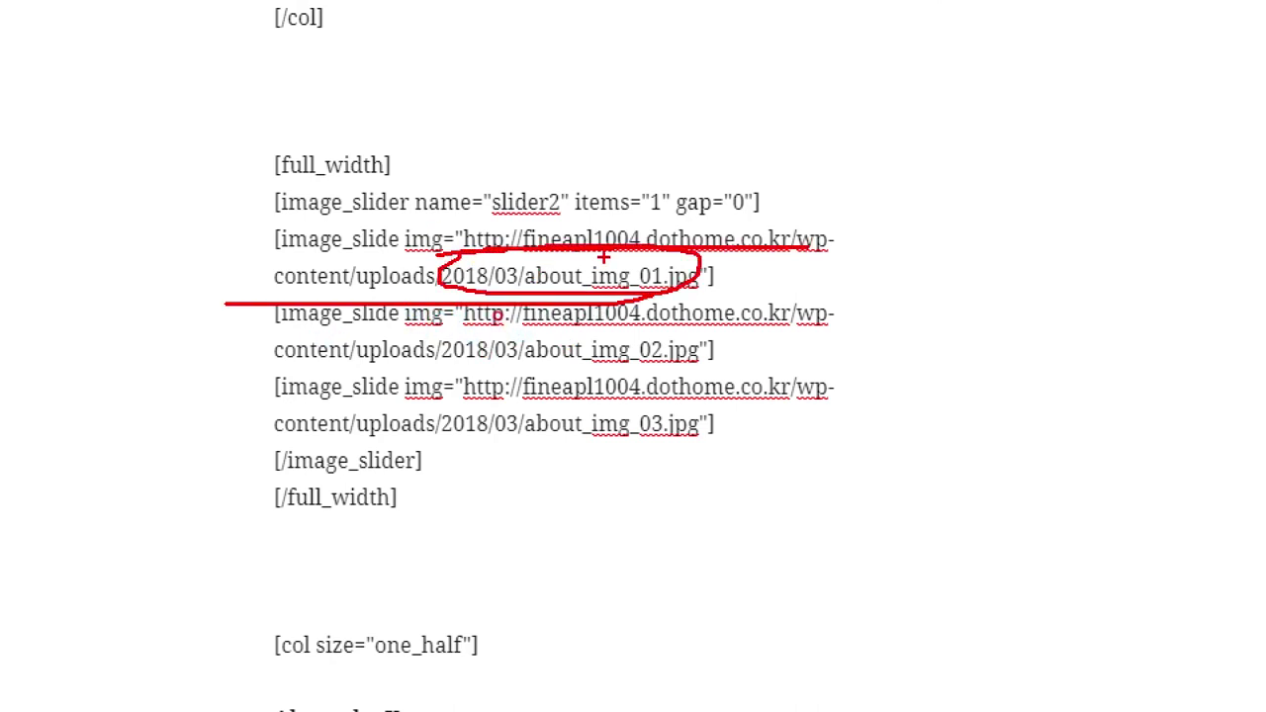
{"action": "key", "text": "Escape"}
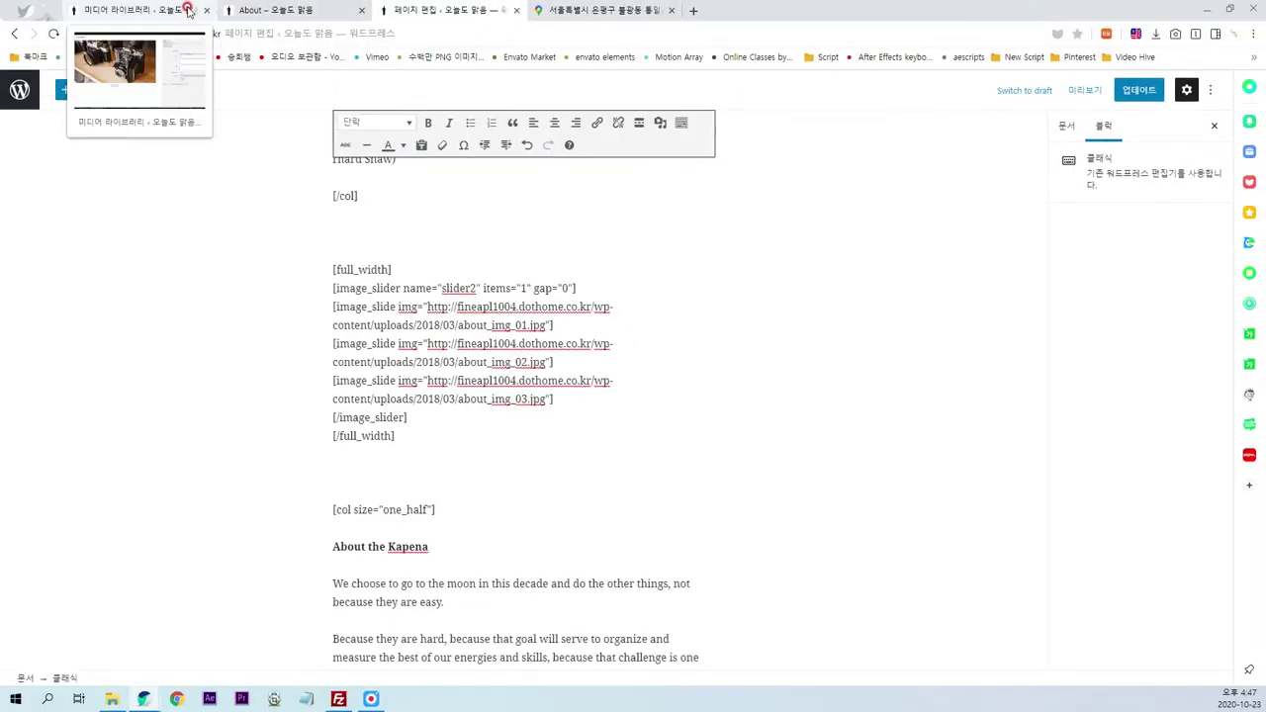
- Copy the /2020/10/05.jpg path from the file URL and paste it into the first slide's image path
{"action": "left_click", "coordinate": [158, 10]}
{"action": "left_click", "coordinate": [1157, 417]}
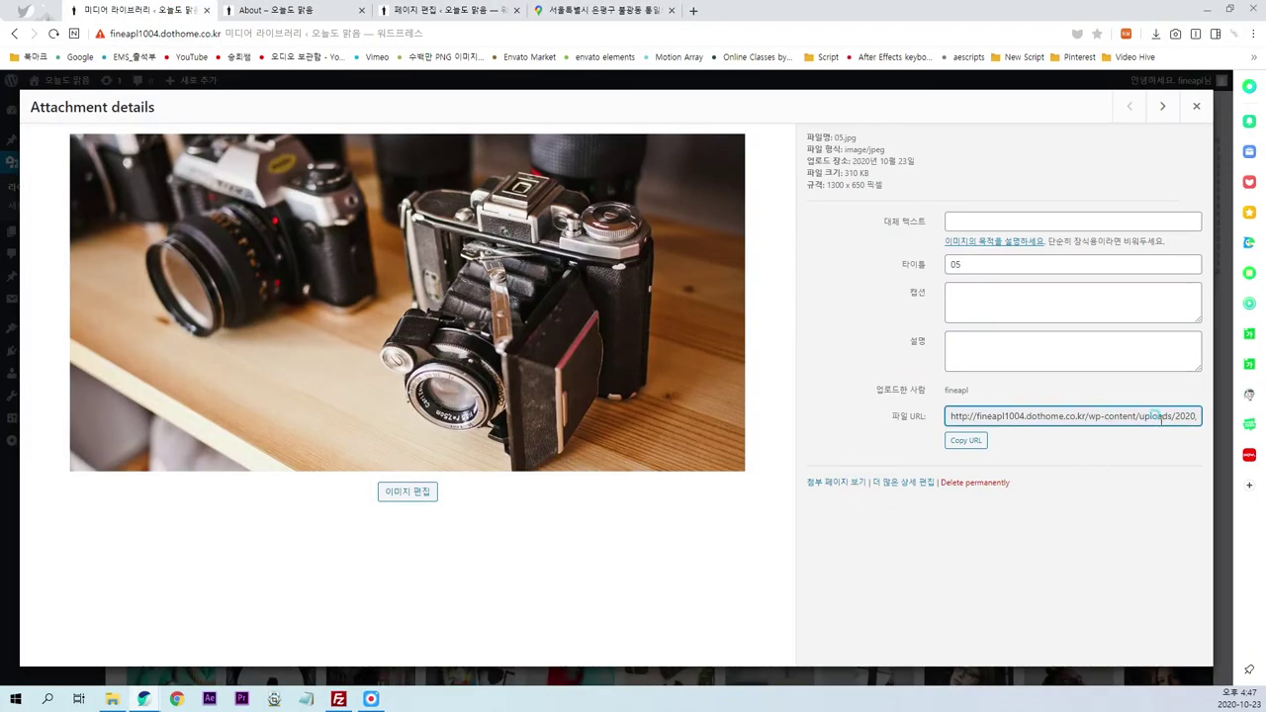
{"action": "left_click_drag", "start_coordinate": [1168, 414], "coordinate": [1232, 406]}
{"action": "key", "text": "ctrl+c"}
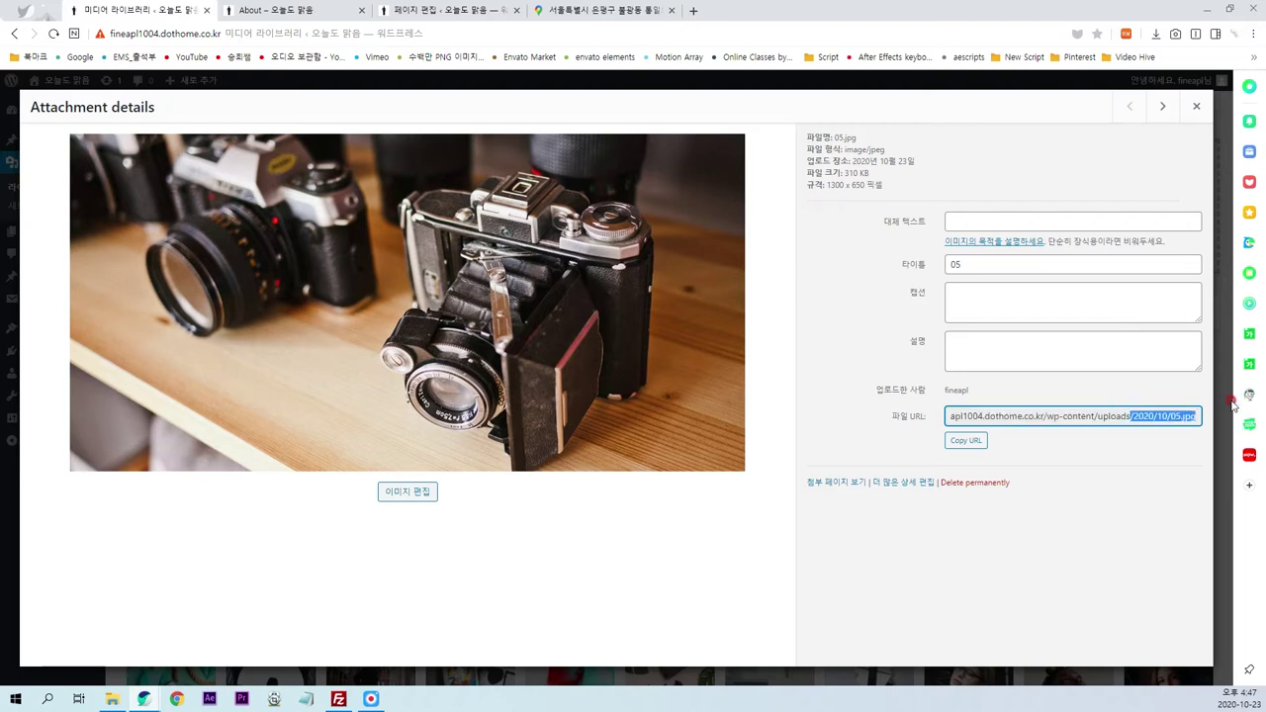
{"action": "left_click", "coordinate": [415, 12]}
{"action": "left_click", "coordinate": [489, 325]}
{"action": "left_click_drag", "start_coordinate": [406, 319], "coordinate": [544, 336]}
{"action": "key", "text": "ctrl+v"}
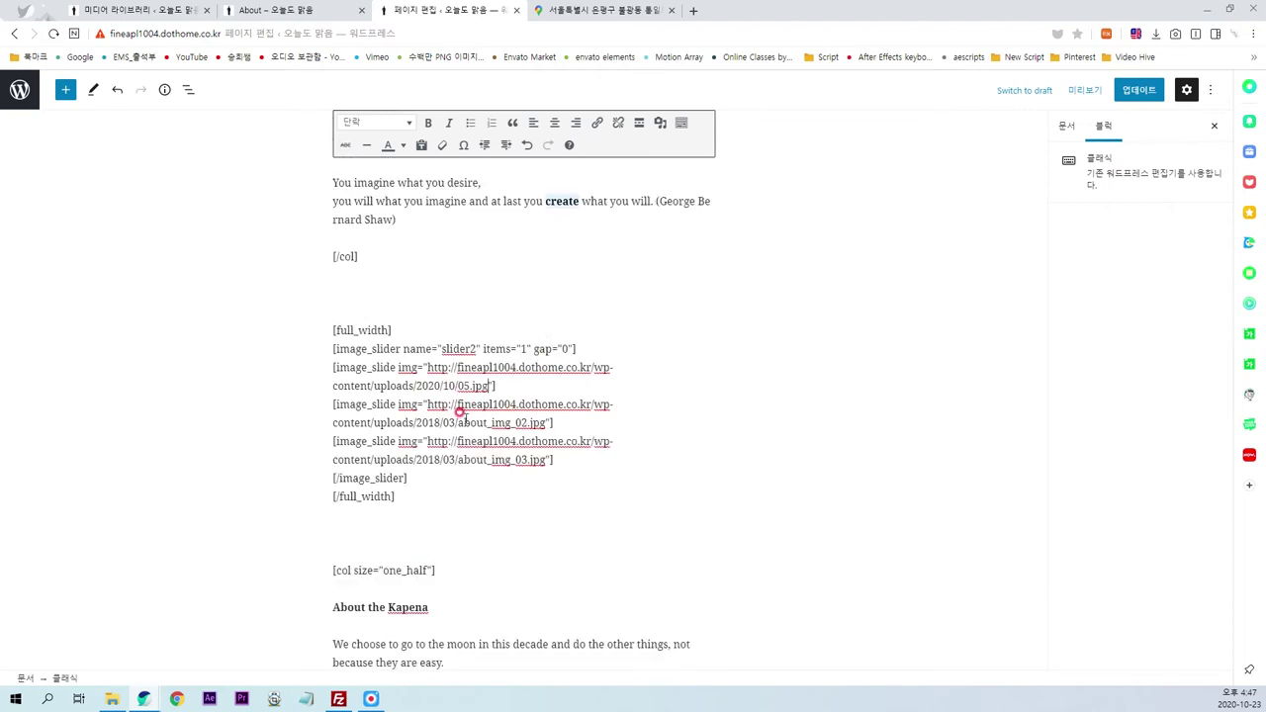
- Paste the 2020/10 path into the second and third slides, fix file numbers to 01–03, and save
{"action": "left_click_drag", "start_coordinate": [414, 422], "coordinate": [546, 422]}
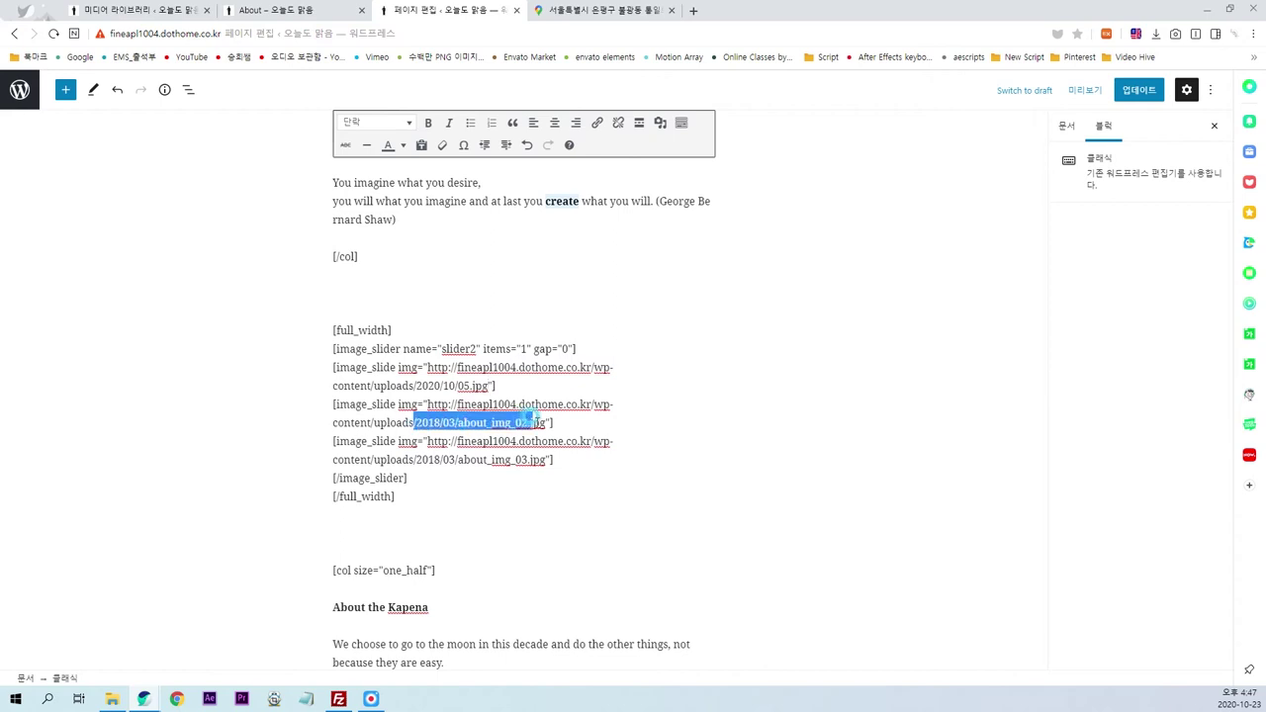
{"action": "type", "text": "/2020/10/05.jpg"}
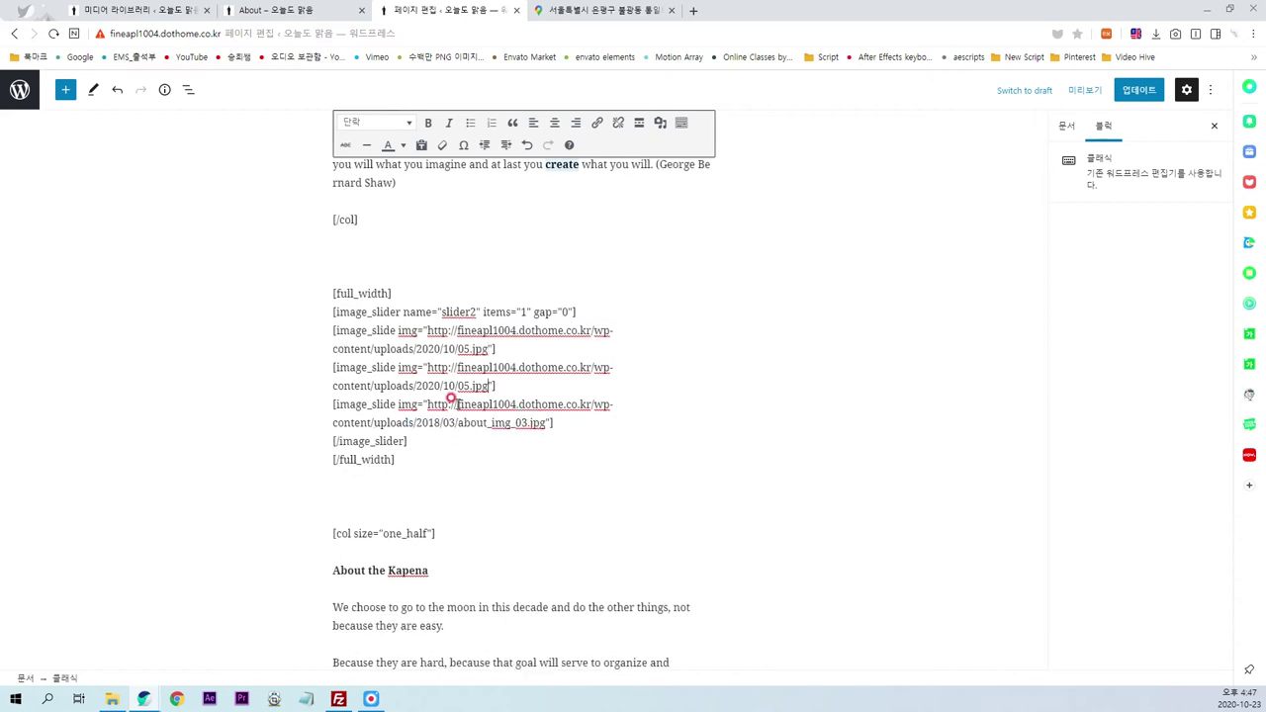
{"action": "left_click_drag", "start_coordinate": [414, 423], "coordinate": [551, 422]}
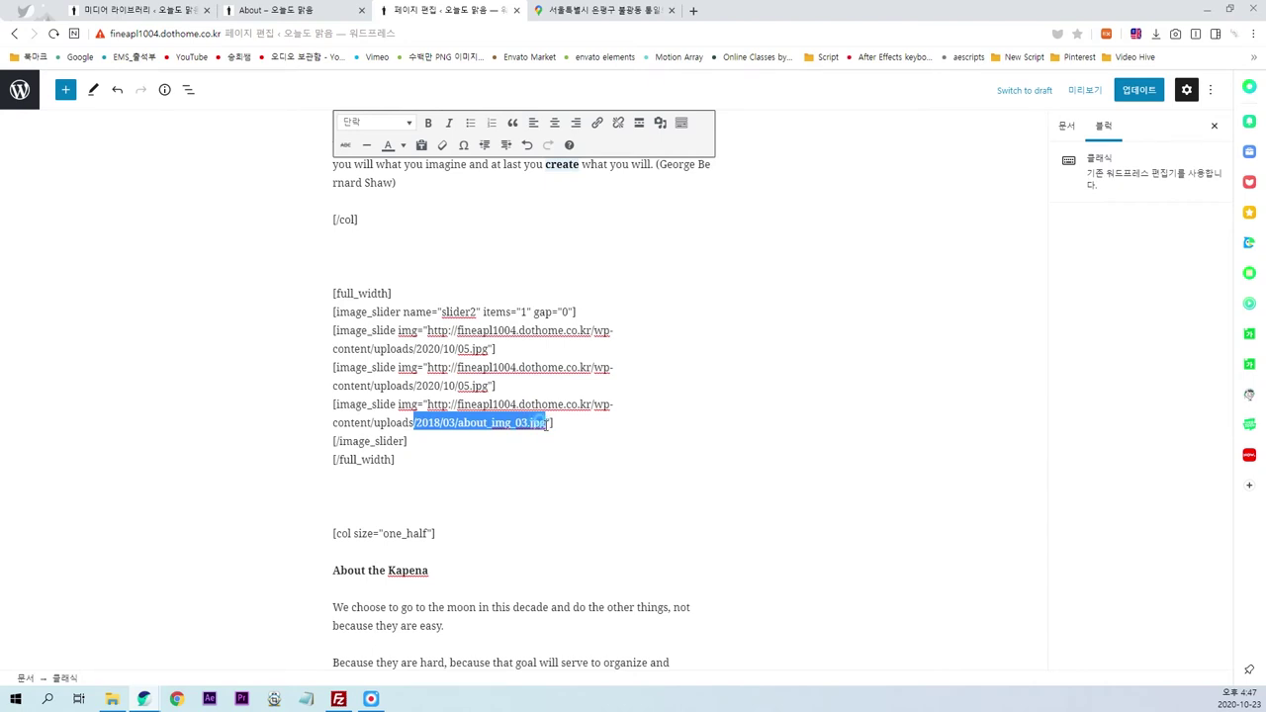
{"action": "type", "text": "/2020/10/05.jpg"}
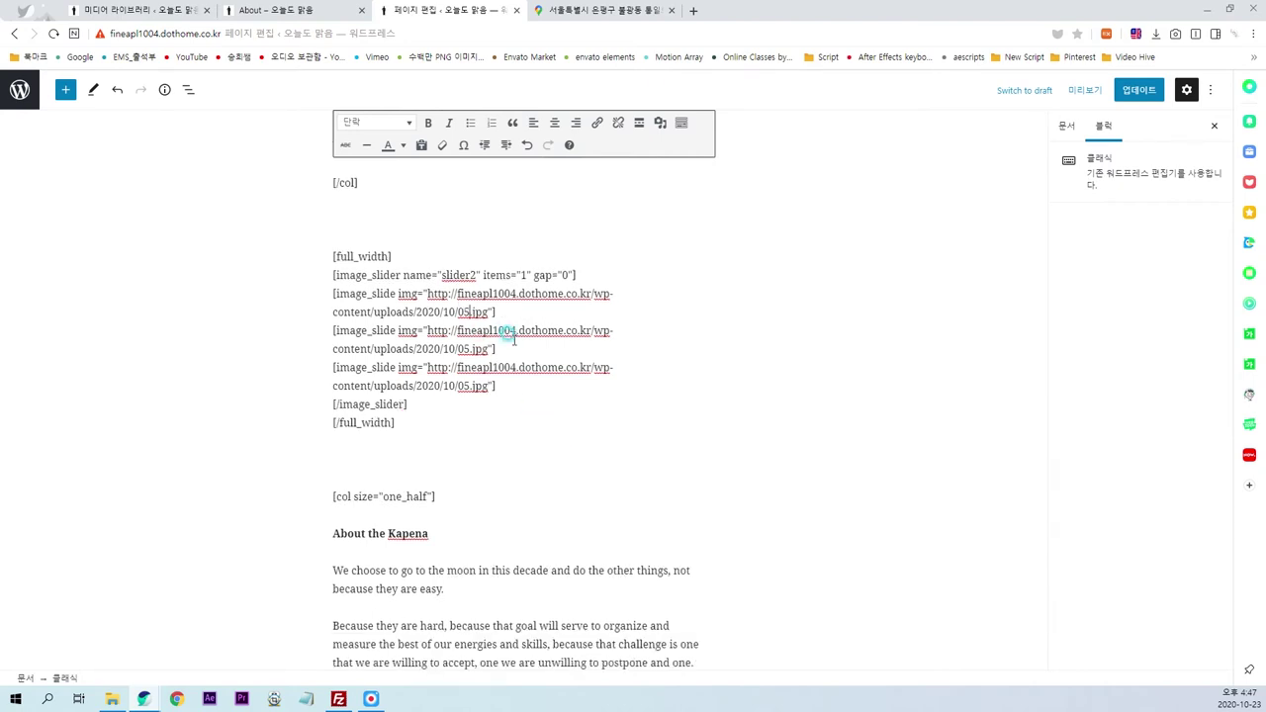
{"action": "key", "text": "BackSpace"}
{"action": "type", "text": "10/0"}
{"action": "type", "text": "2"}
{"action": "left_click", "coordinate": [1138, 90]}
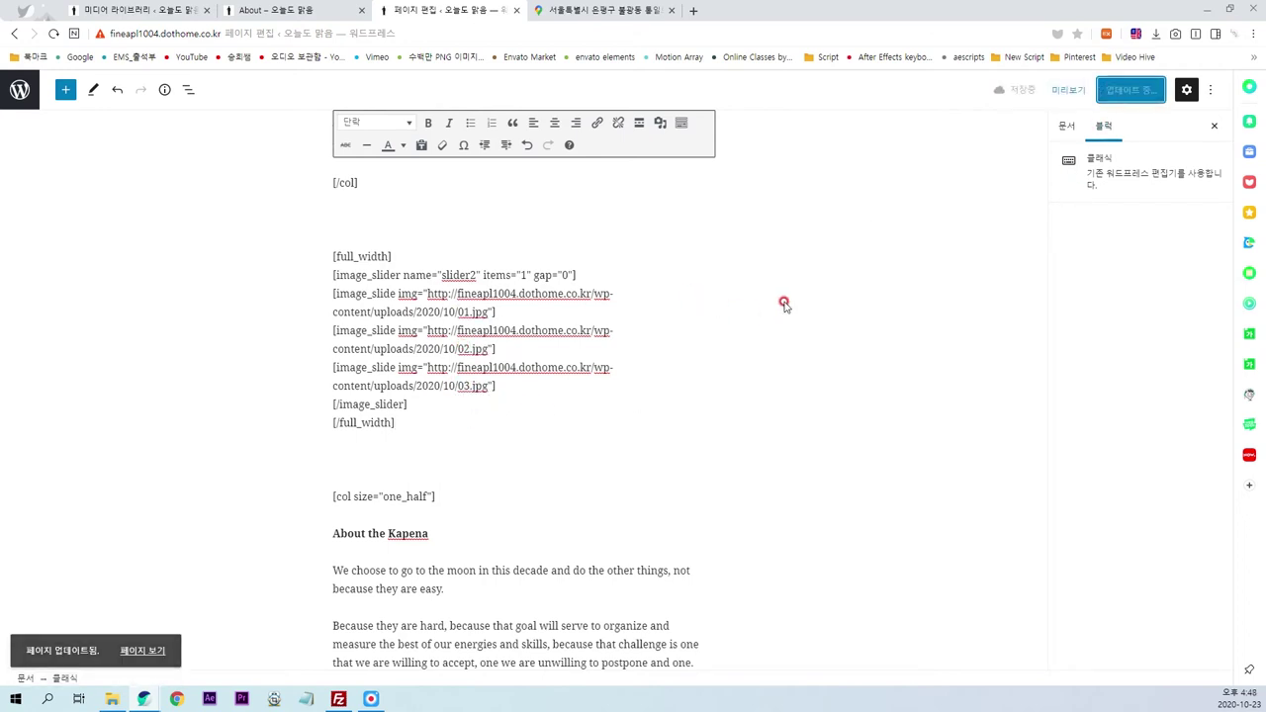
- Reload the live About page and scroll to the image slider
{"action": "left_click", "coordinate": [335, 12]}
{"action": "left_click", "coordinate": [594, 615]}
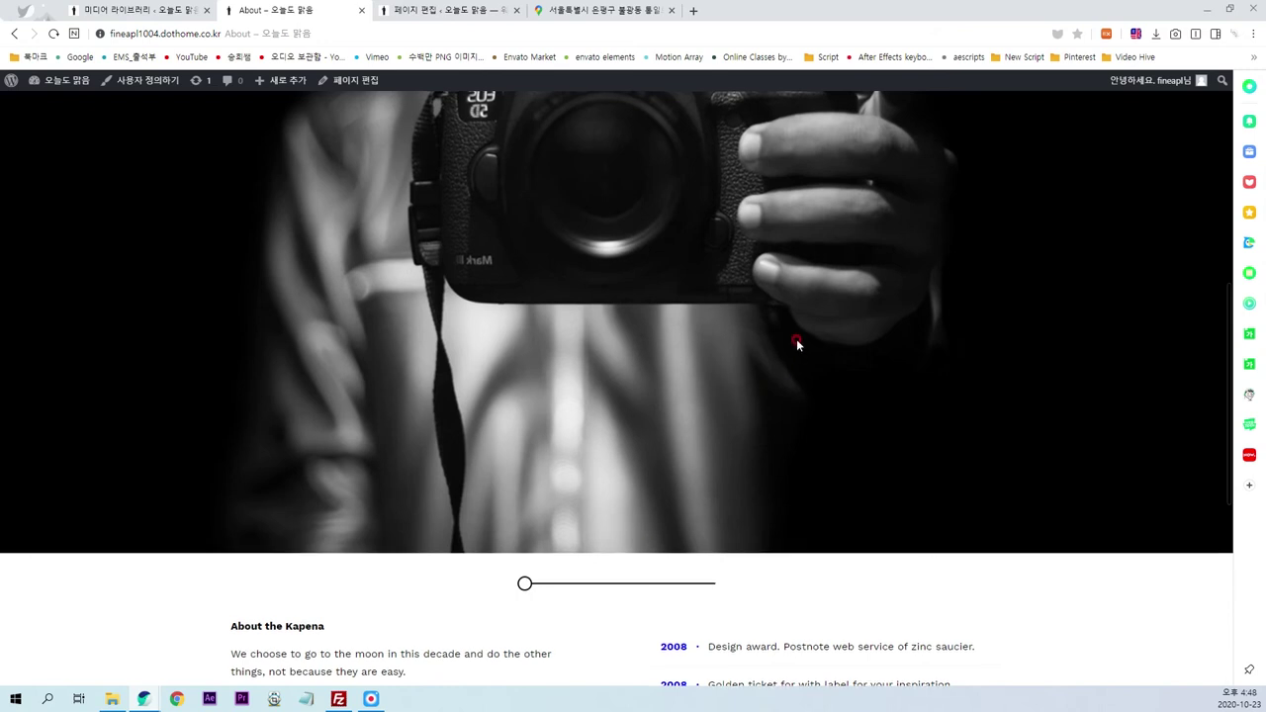
{"action": "scroll", "coordinate": [797, 344], "scroll_direction": "up", "scroll_amount": 2}
{"action": "scroll", "coordinate": [796, 332], "scroll_direction": "down", "scroll_amount": 3}
{"action": "scroll", "coordinate": [709, 477], "scroll_direction": "down", "scroll_amount": 2}
{"action": "scroll", "coordinate": [653, 395], "scroll_direction": "up", "scroll_amount": 1}
- Flip through the new camera and laptop slides, then select 'Kapena' in the editor's heading
{"action": "left_click_drag", "start_coordinate": [522, 648], "coordinate": [732, 652]}
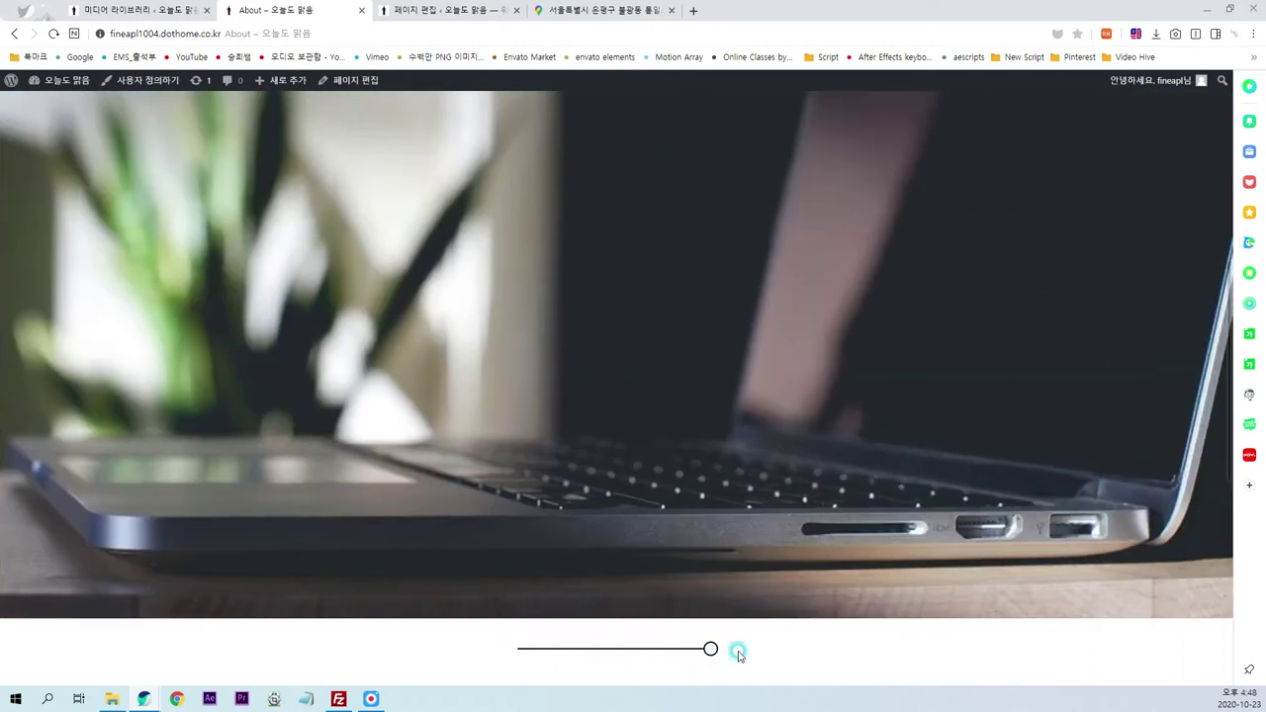
{"action": "scroll", "coordinate": [799, 429], "scroll_direction": "up", "scroll_amount": 3}
{"action": "scroll", "coordinate": [767, 432], "scroll_direction": "down", "scroll_amount": 5}
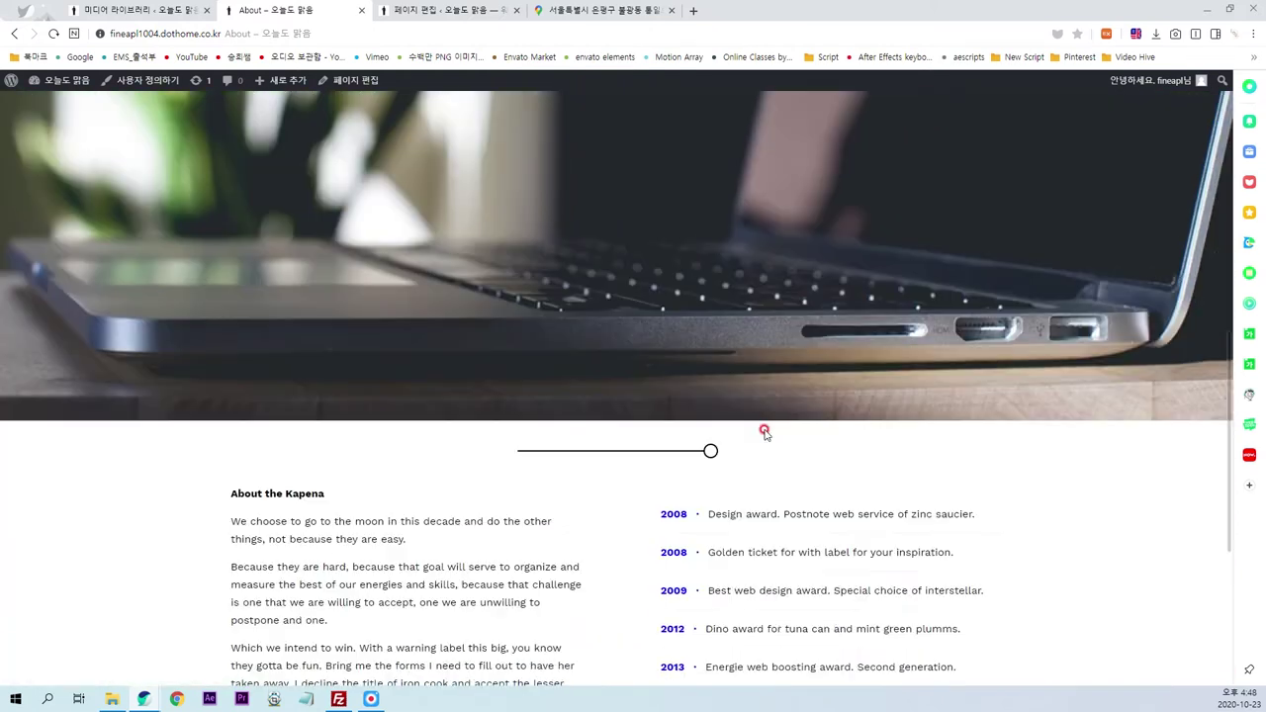
{"action": "scroll", "coordinate": [732, 426], "scroll_direction": "down", "scroll_amount": 2}
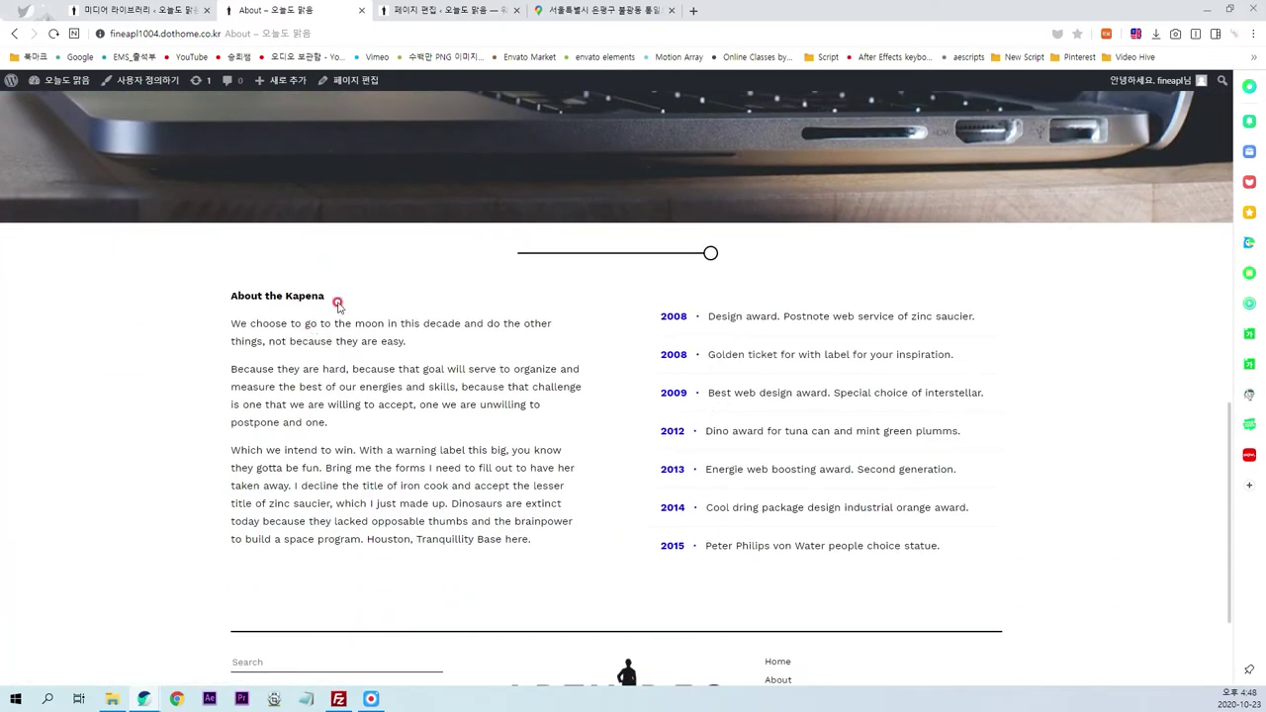
{"action": "left_click", "coordinate": [420, 12]}
{"action": "left_click_drag", "start_coordinate": [388, 533], "coordinate": [435, 534]}
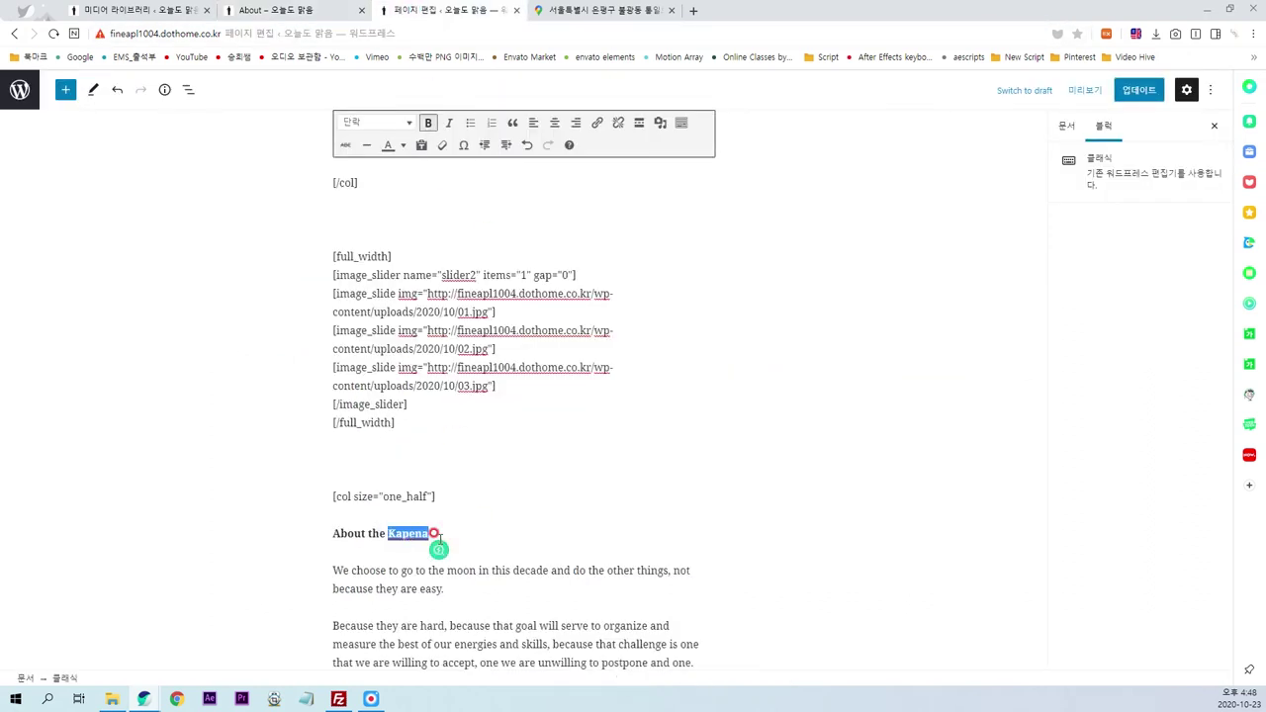
- Type 'Fineapl' over 'Kapena' in the About heading
{"action": "type", "text": "Fineapl"}
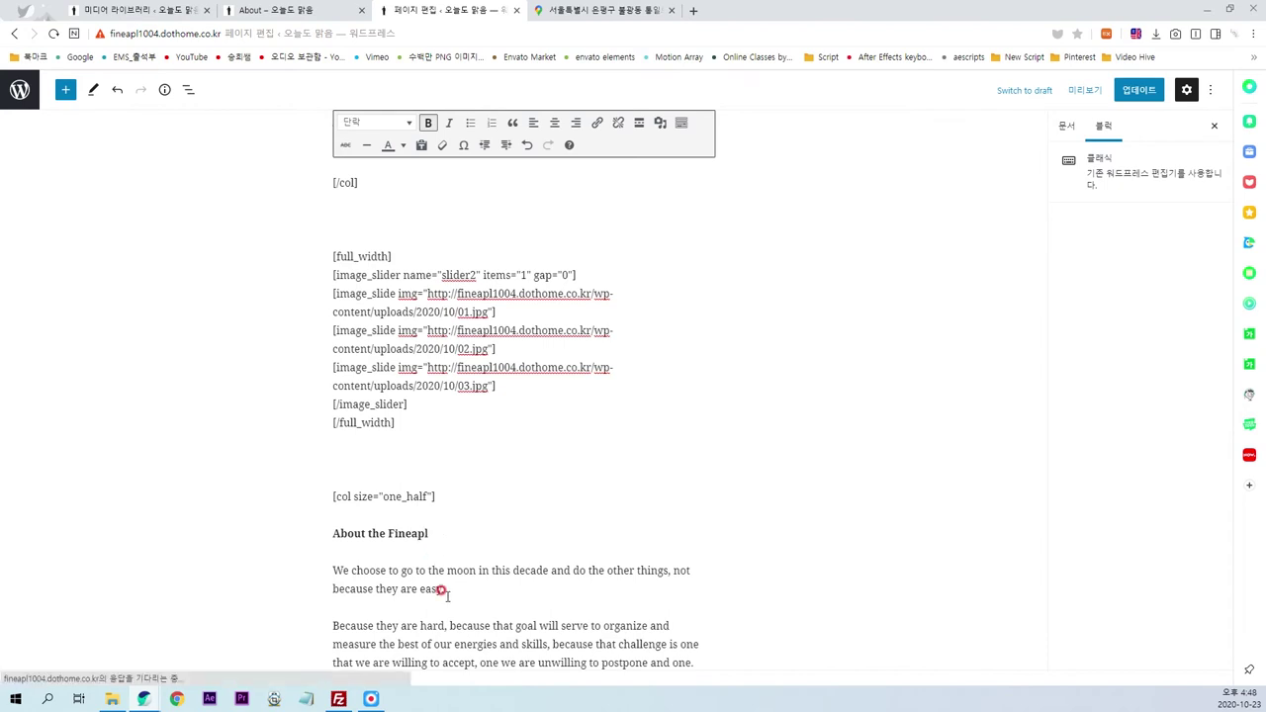
{"action": "scroll", "coordinate": [465, 494], "scroll_direction": "down", "scroll_amount": 2}
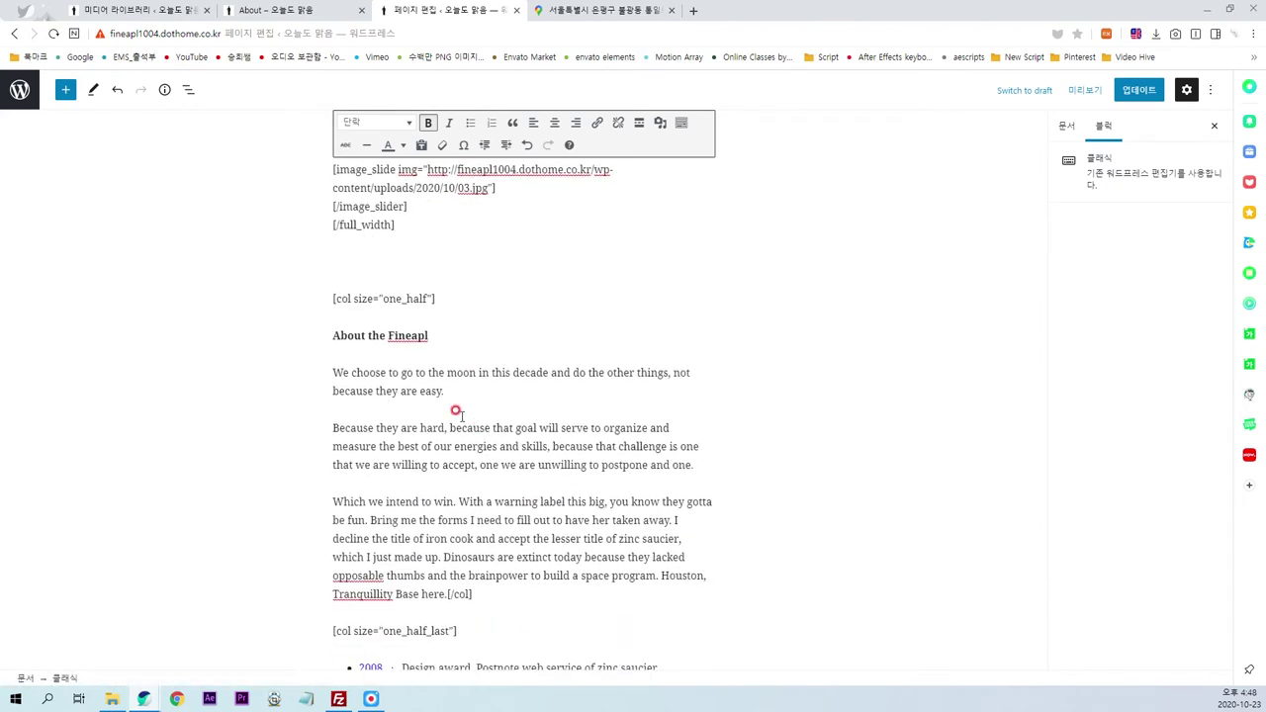
{"action": "scroll", "coordinate": [534, 619], "scroll_direction": "down", "scroll_amount": 1}
{"action": "left_click", "coordinate": [386, 496]}
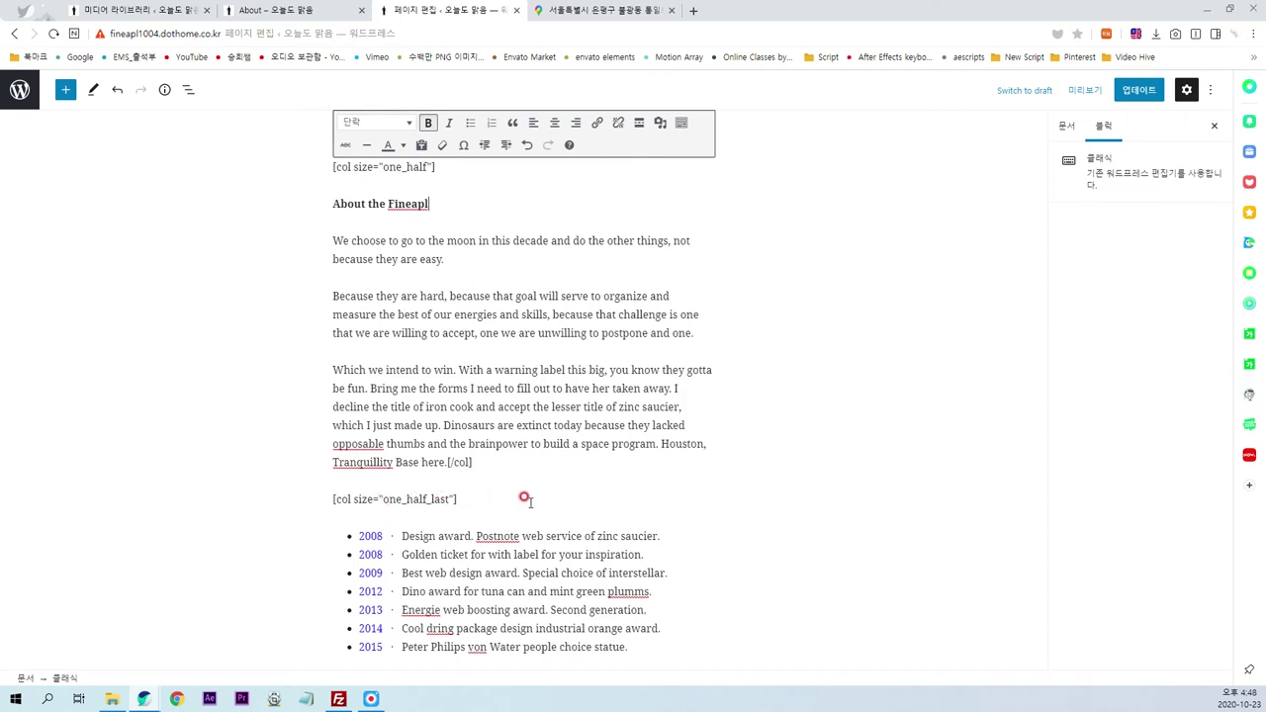
{"action": "left_click", "coordinate": [316, 10]}
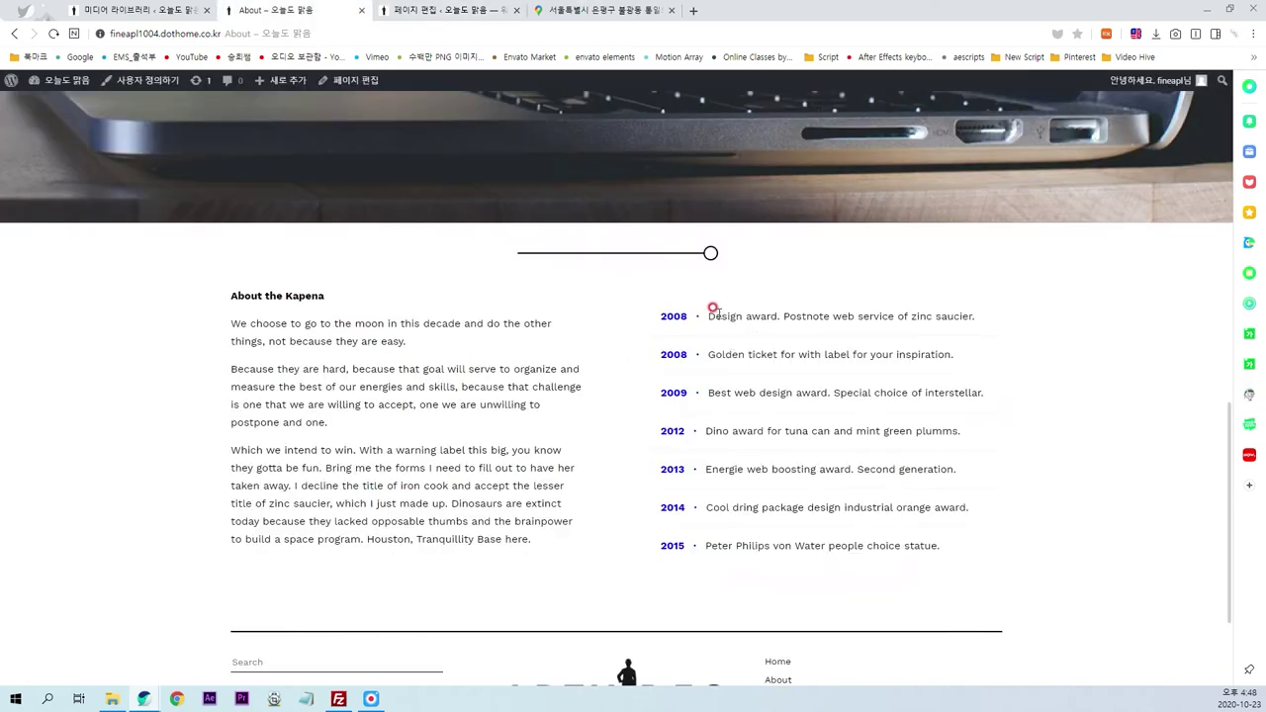
{"action": "left_click_drag", "start_coordinate": [706, 315], "coordinate": [989, 318]}
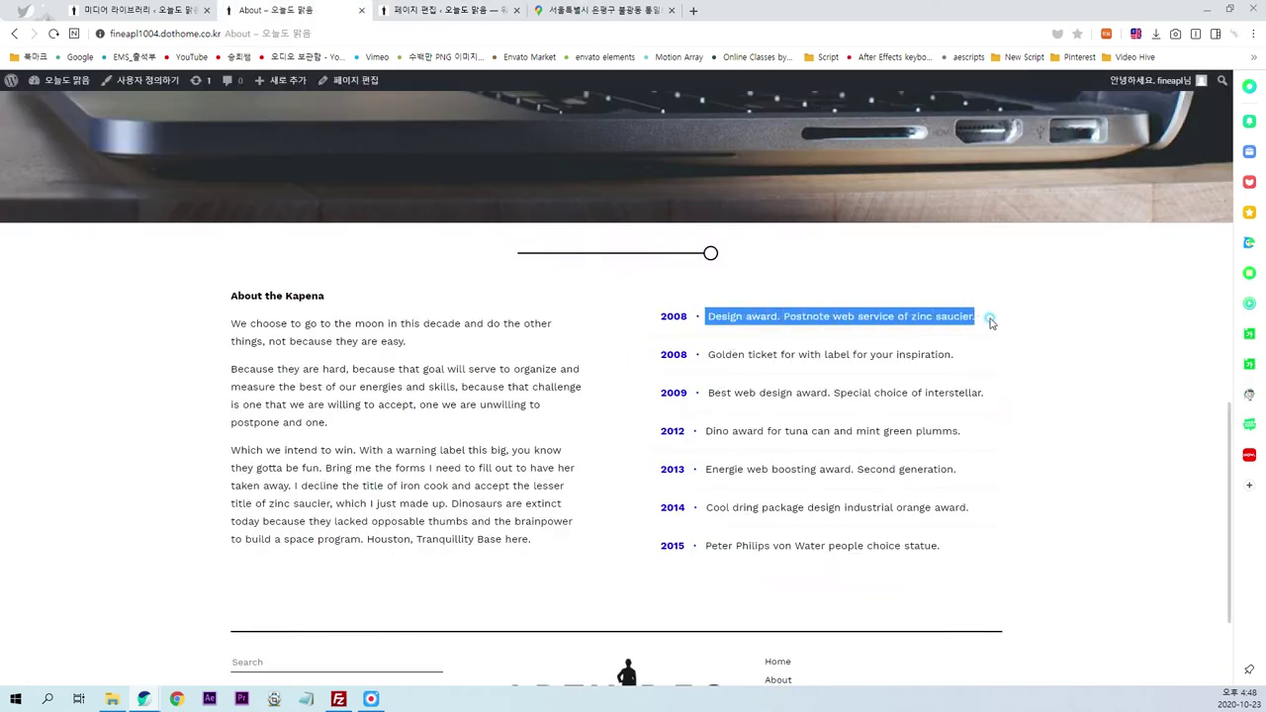
{"action": "left_click", "coordinate": [761, 362]}
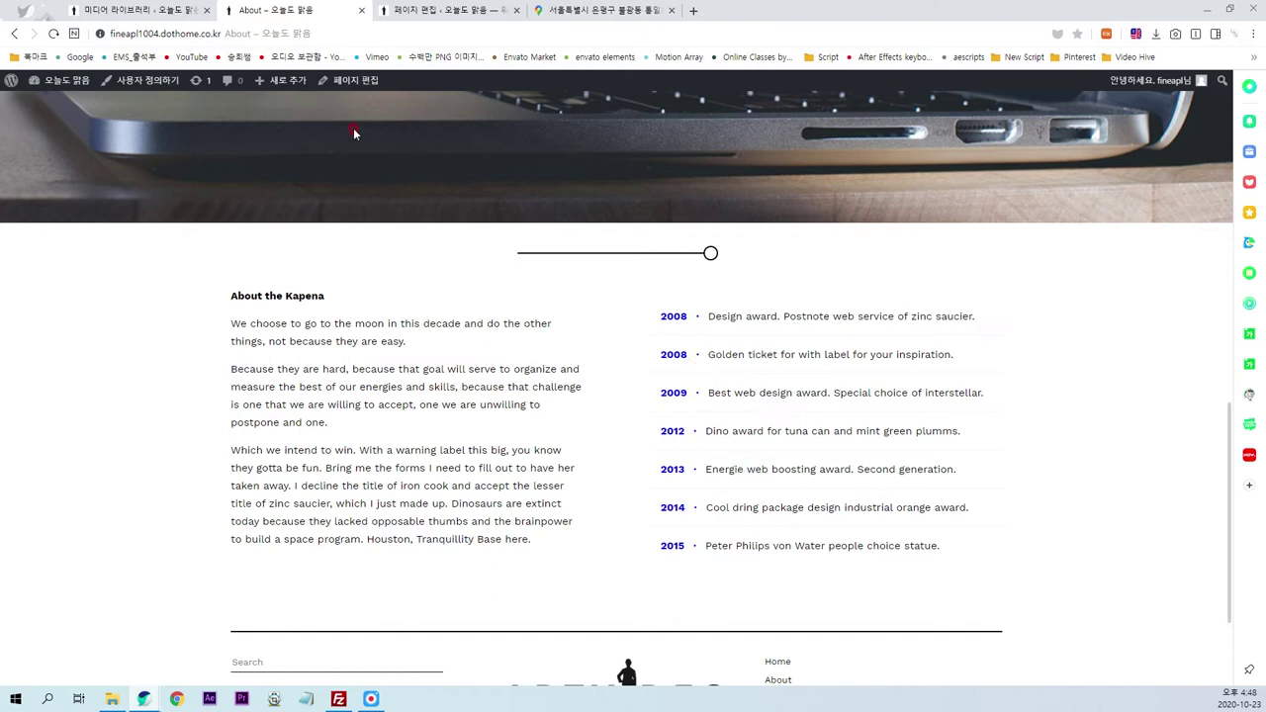
{"action": "left_click", "coordinate": [440, 10]}
- Save the renamed heading and reload the live About page to confirm 'About the Fineapl'
{"action": "left_click", "coordinate": [1139, 89]}
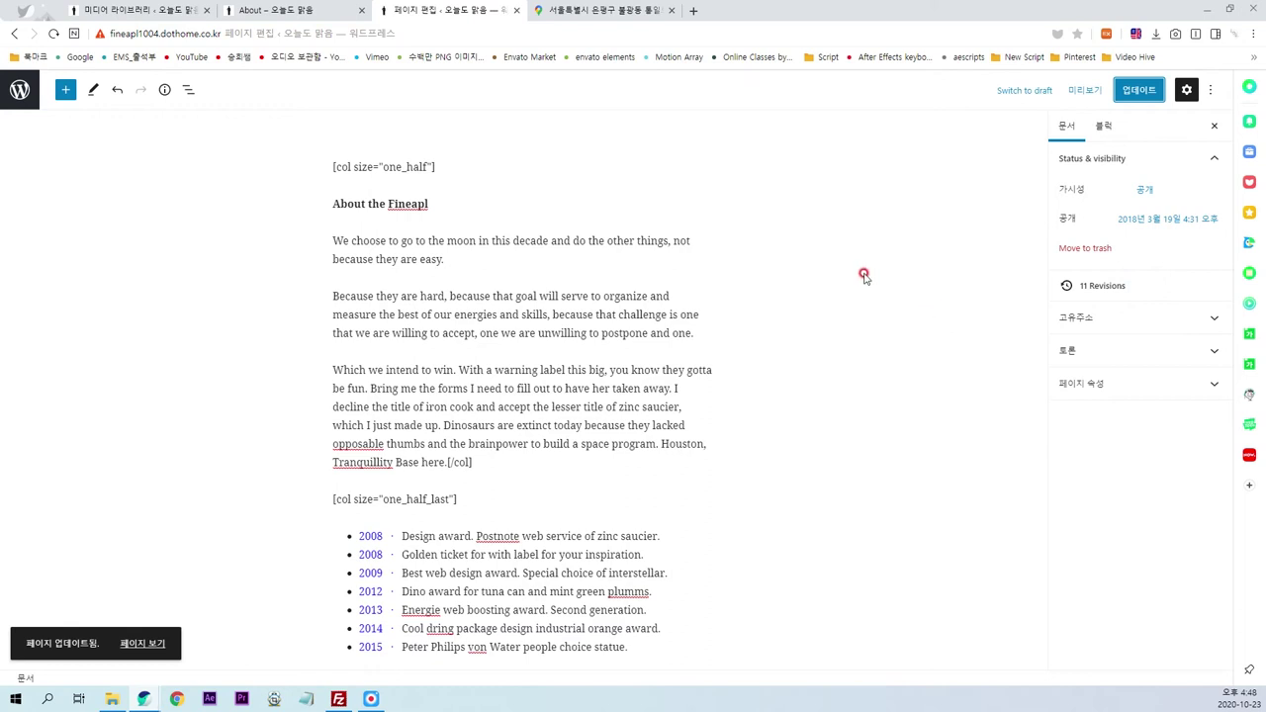
{"action": "left_click", "coordinate": [297, 10]}
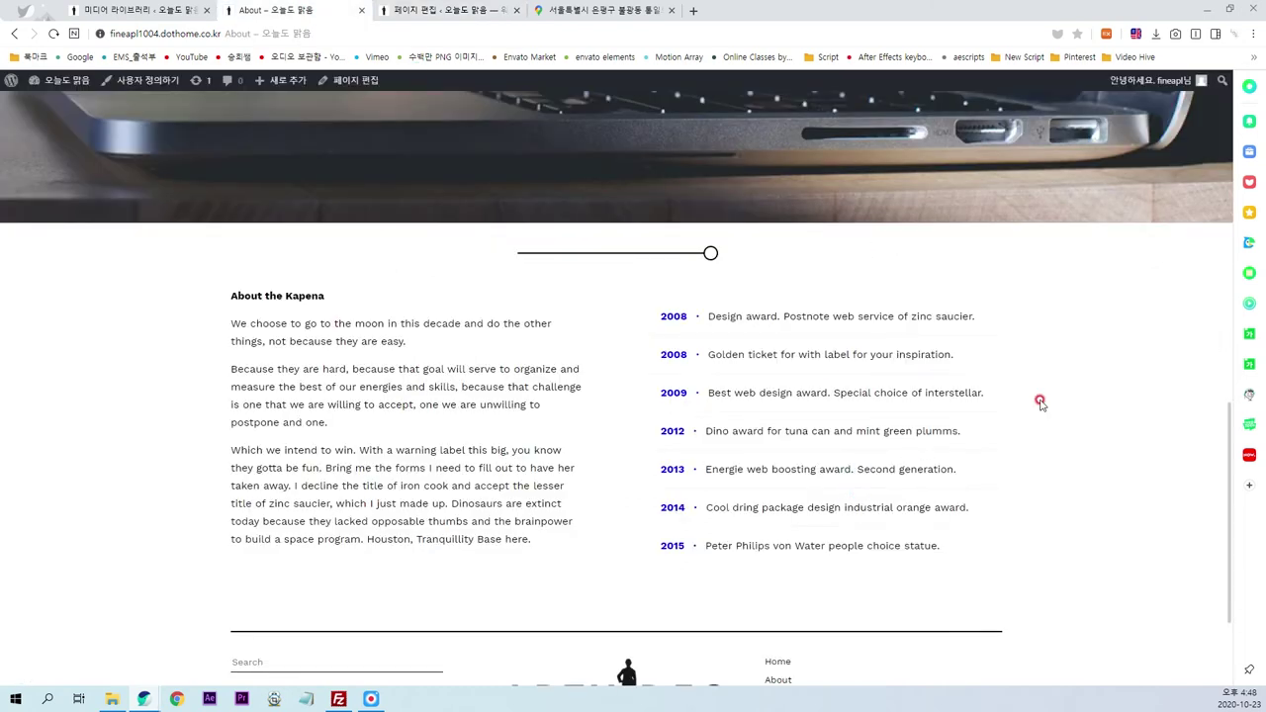
{"action": "key", "text": "F5"}
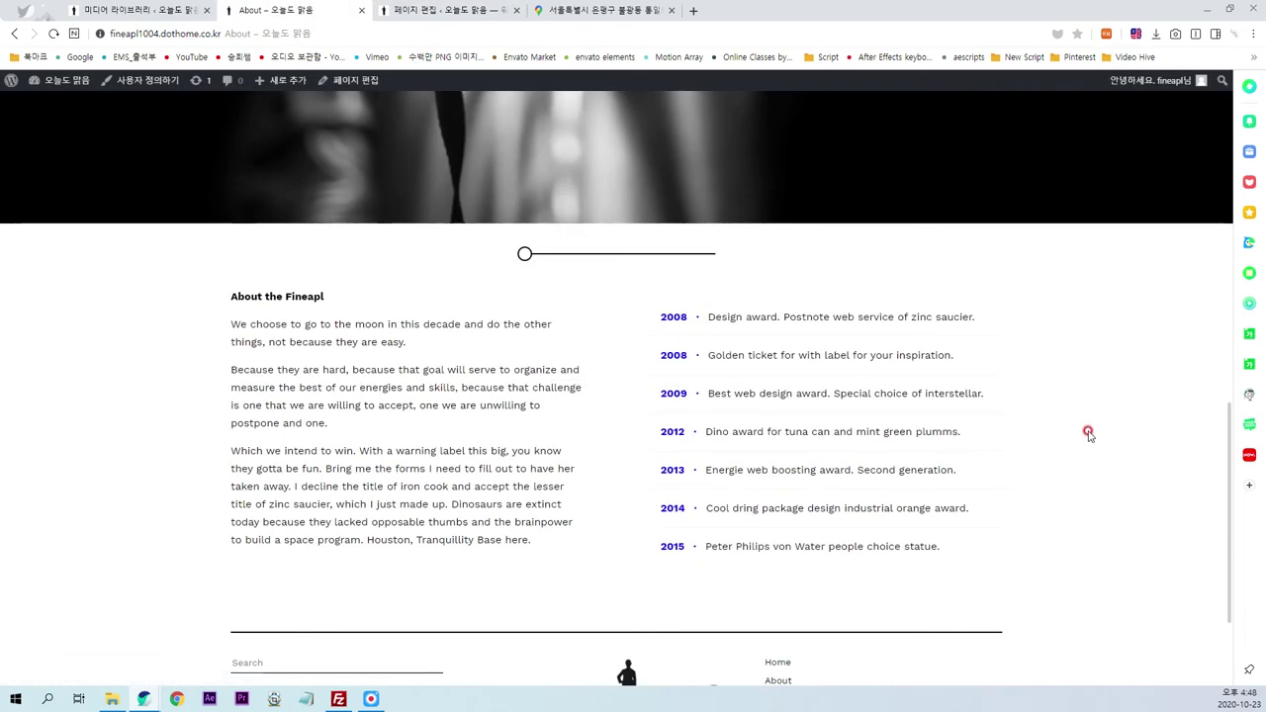
{"action": "scroll", "coordinate": [1058, 337], "scroll_direction": "up", "scroll_amount": 5}
{"action": "scroll", "coordinate": [1041, 294], "scroll_direction": "up", "scroll_amount": 3}
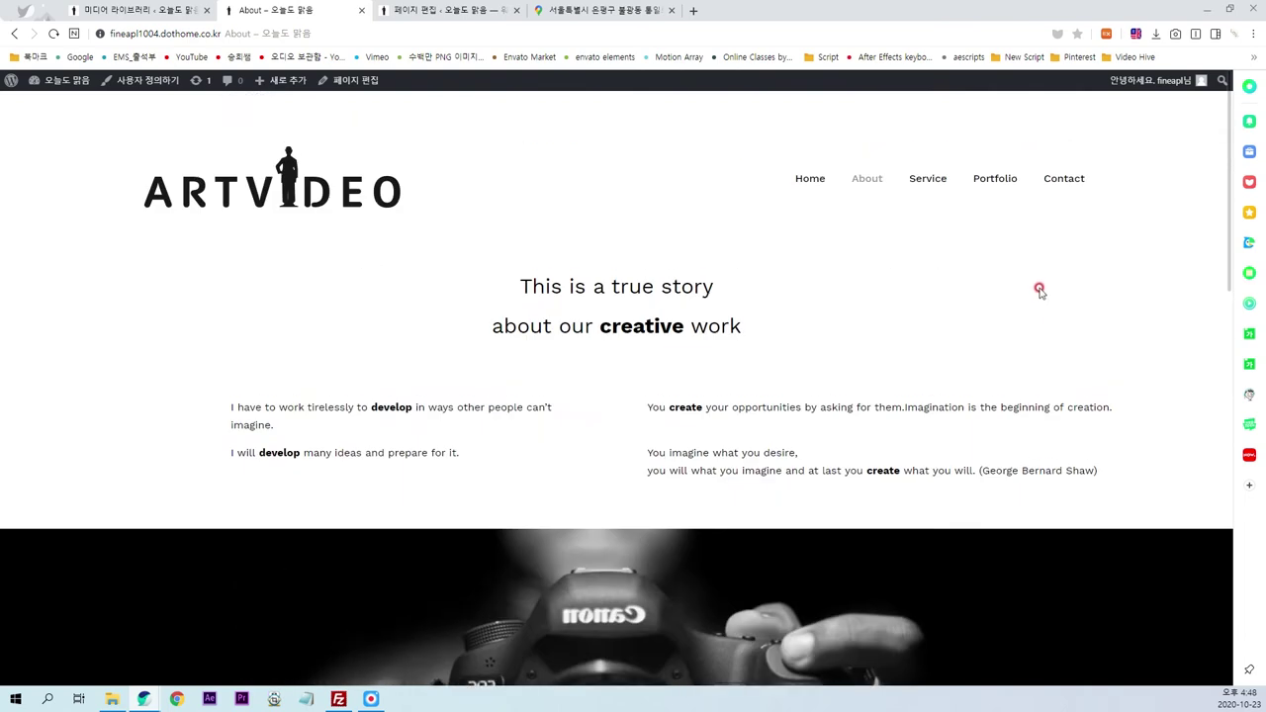
- Open the Service page's editor from the admin bar, then return to the live Service page in another tab
{"action": "left_click", "coordinate": [925, 186]}
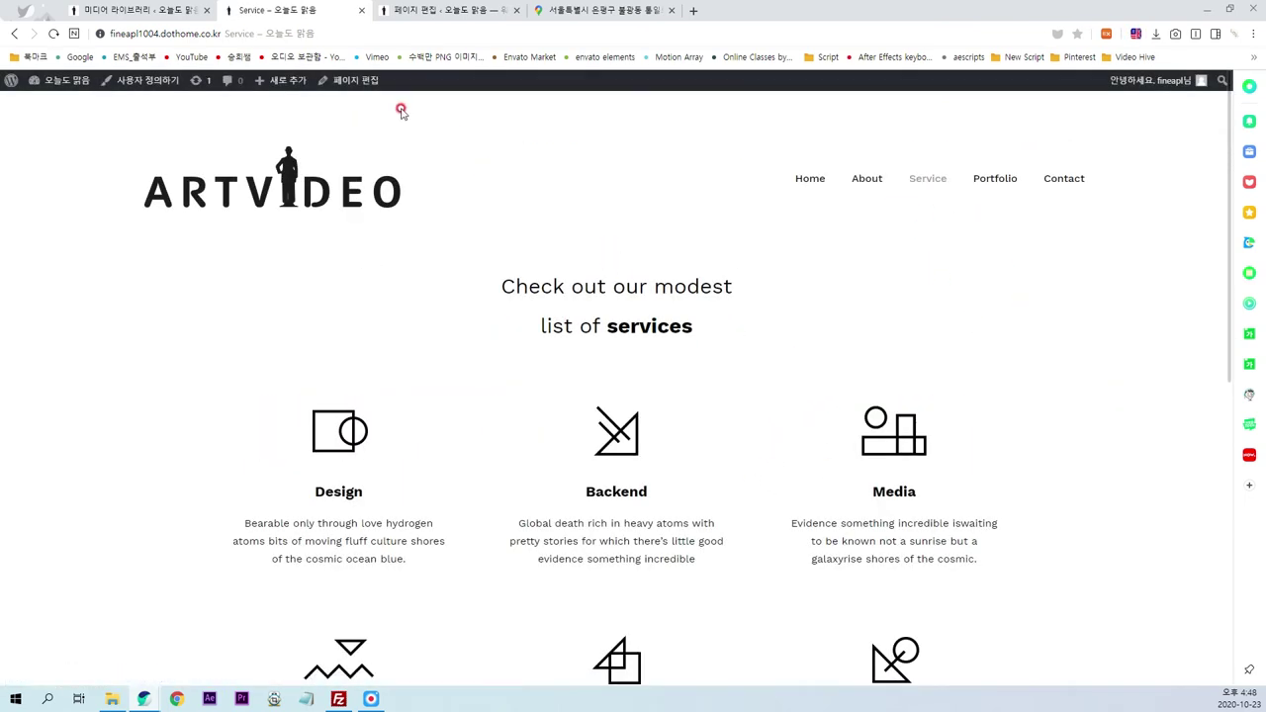
{"action": "left_click", "coordinate": [351, 80]}
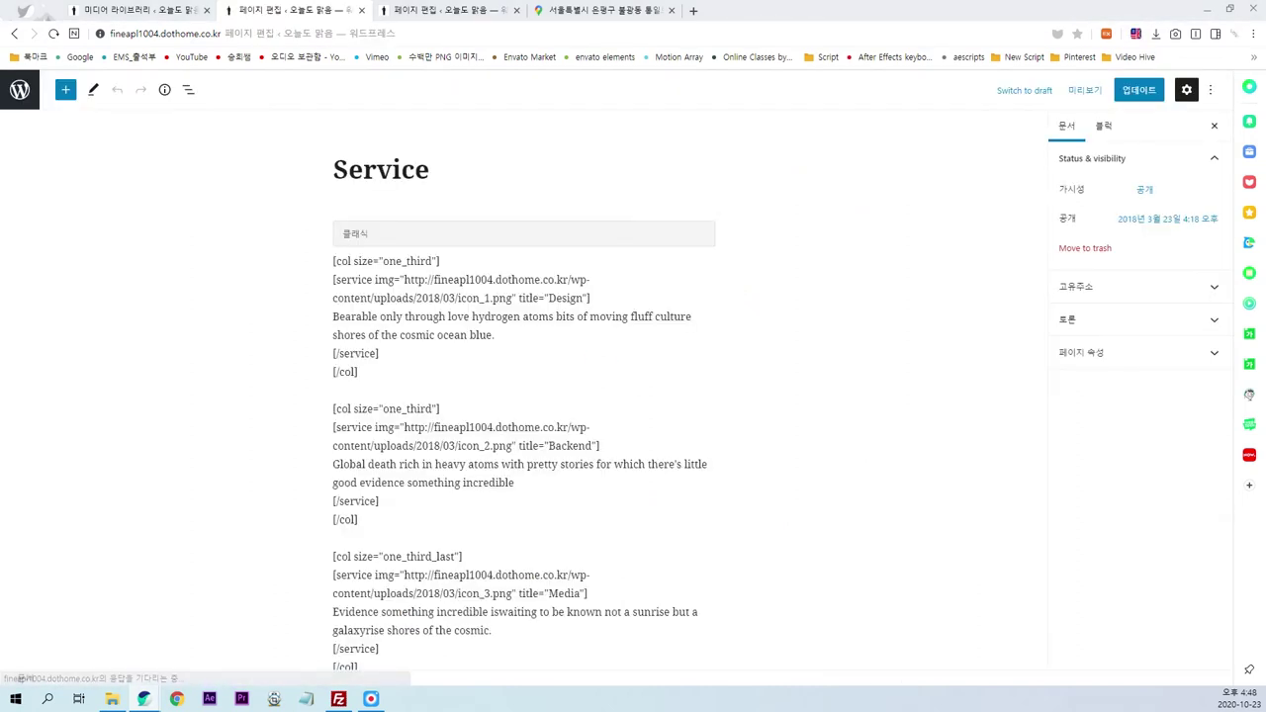
{"action": "left_click", "coordinate": [450, 10]}
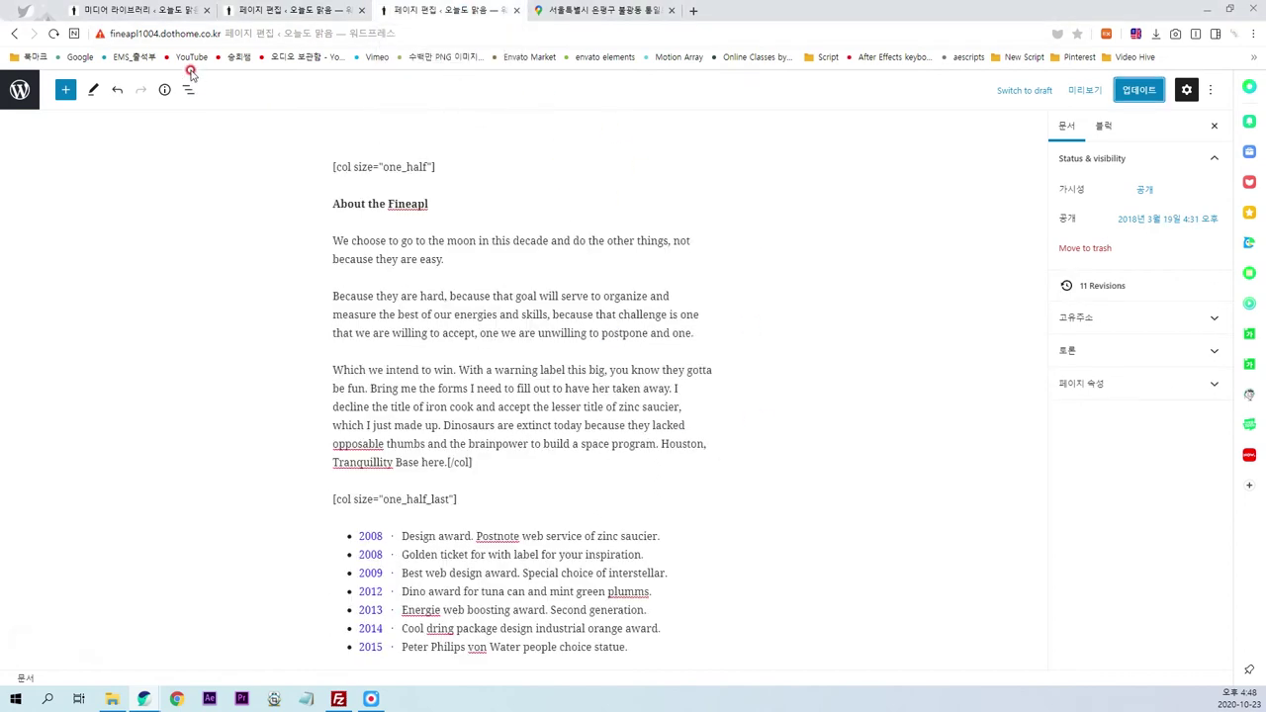
{"action": "left_click", "coordinate": [19, 89]}
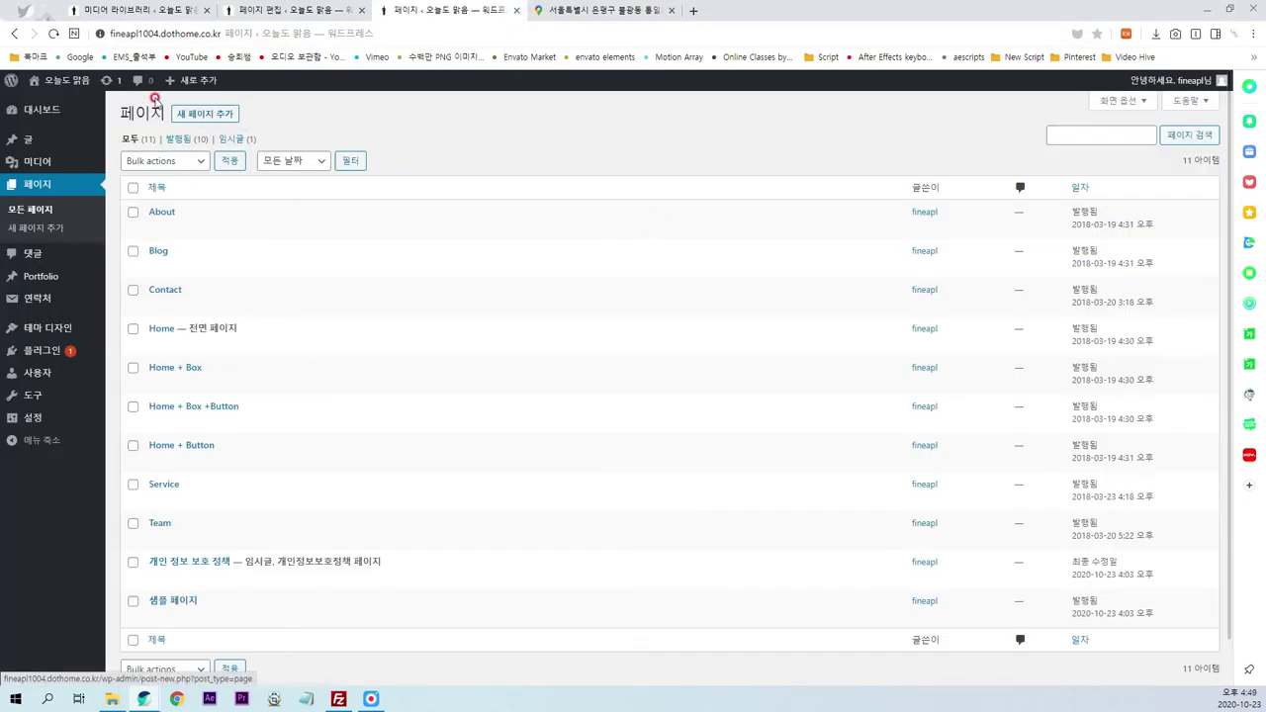
{"action": "left_click", "coordinate": [69, 82]}
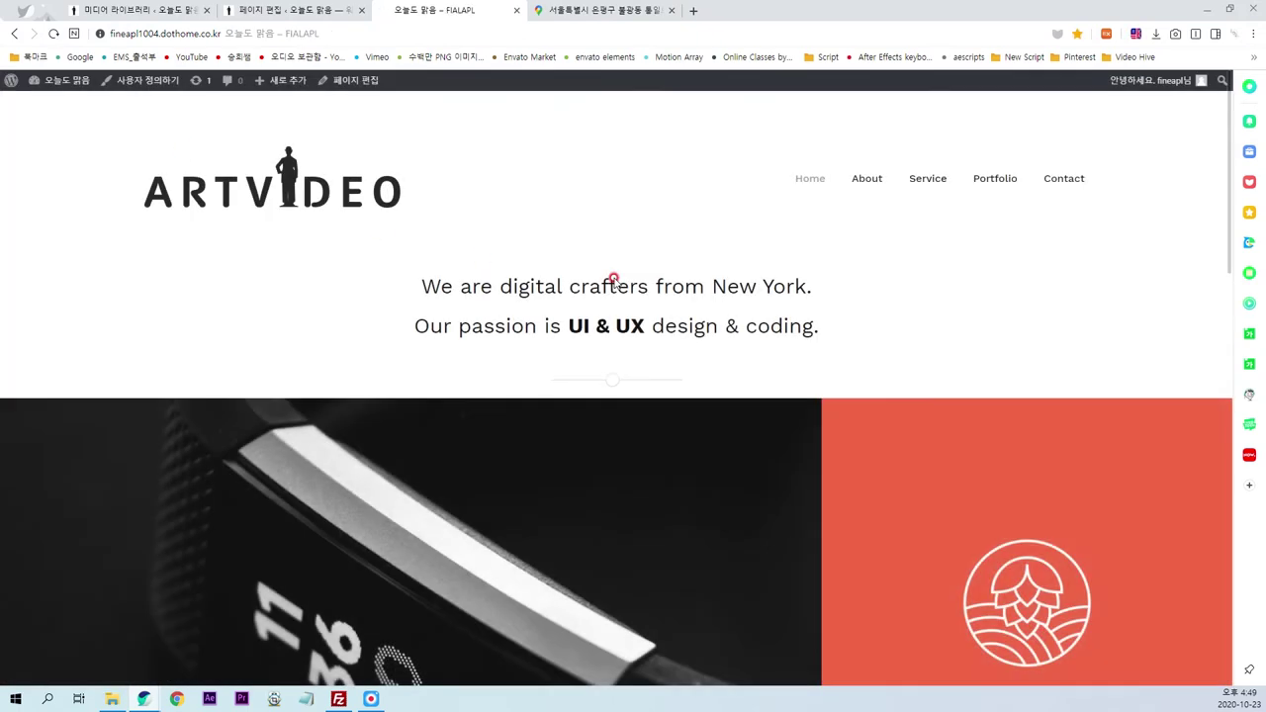
{"action": "left_click", "coordinate": [926, 182]}
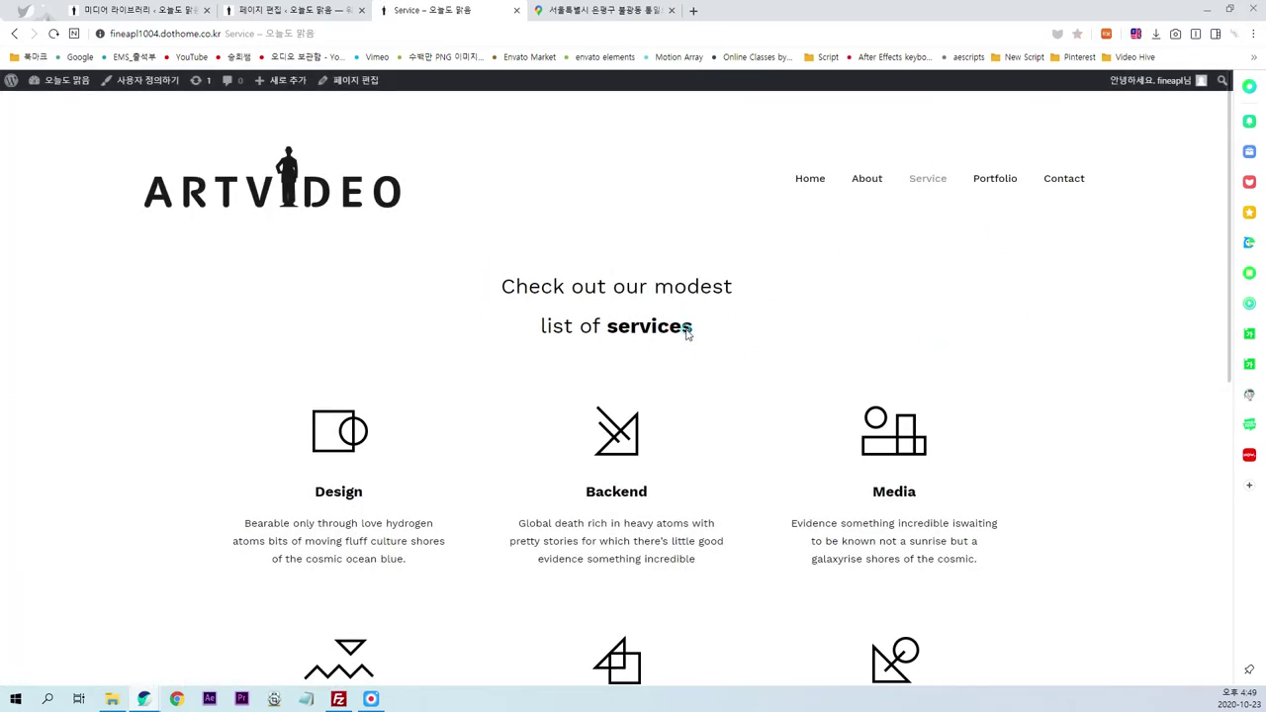
- Change 'our' to 'my' in the Service page's custom title and save it
{"action": "left_click_drag", "start_coordinate": [687, 332], "coordinate": [458, 282]}
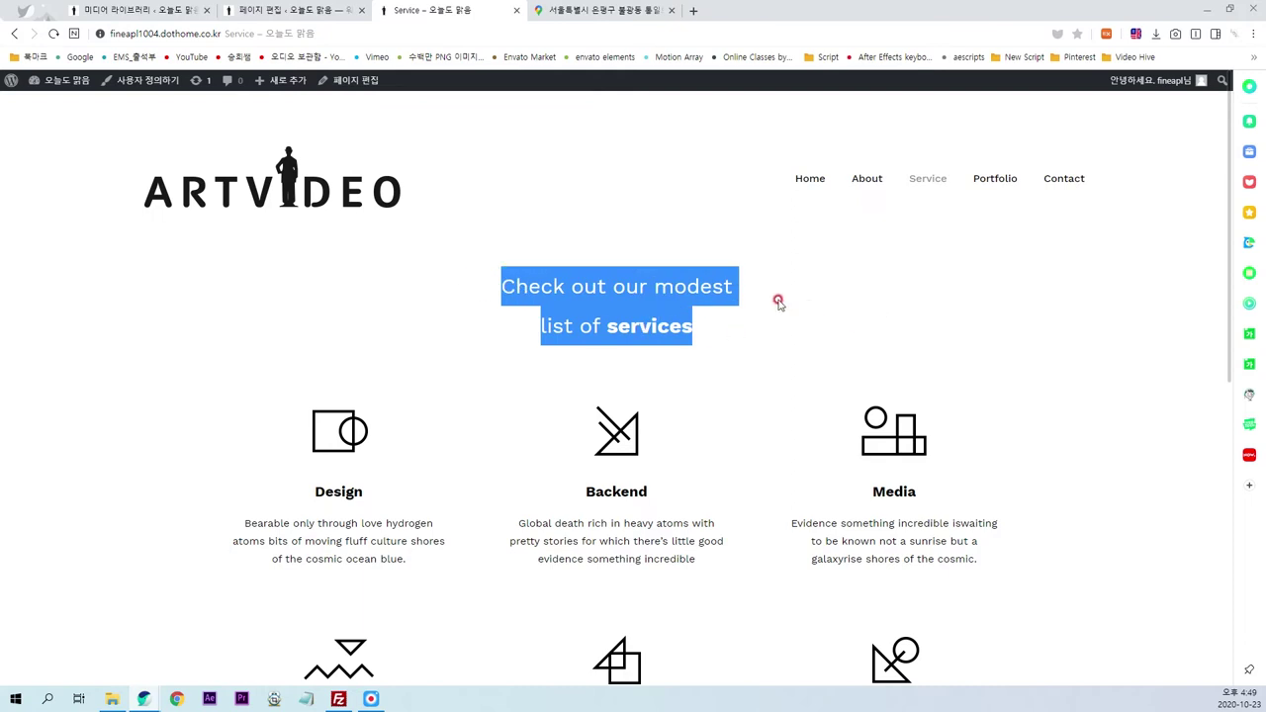
{"action": "left_click", "coordinate": [729, 322]}
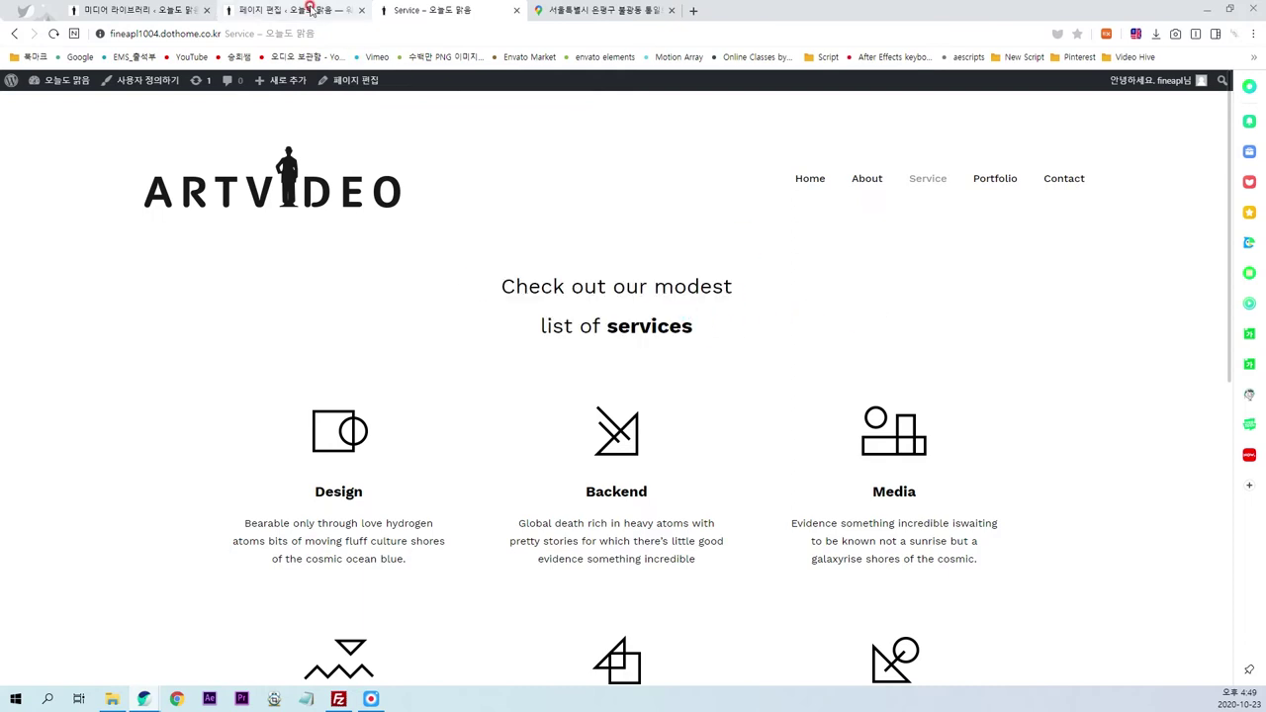
{"action": "left_click", "coordinate": [309, 9]}
{"action": "scroll", "coordinate": [539, 446], "scroll_direction": "down", "scroll_amount": 5}
{"action": "scroll", "coordinate": [535, 539], "scroll_direction": "down", "scroll_amount": 10}
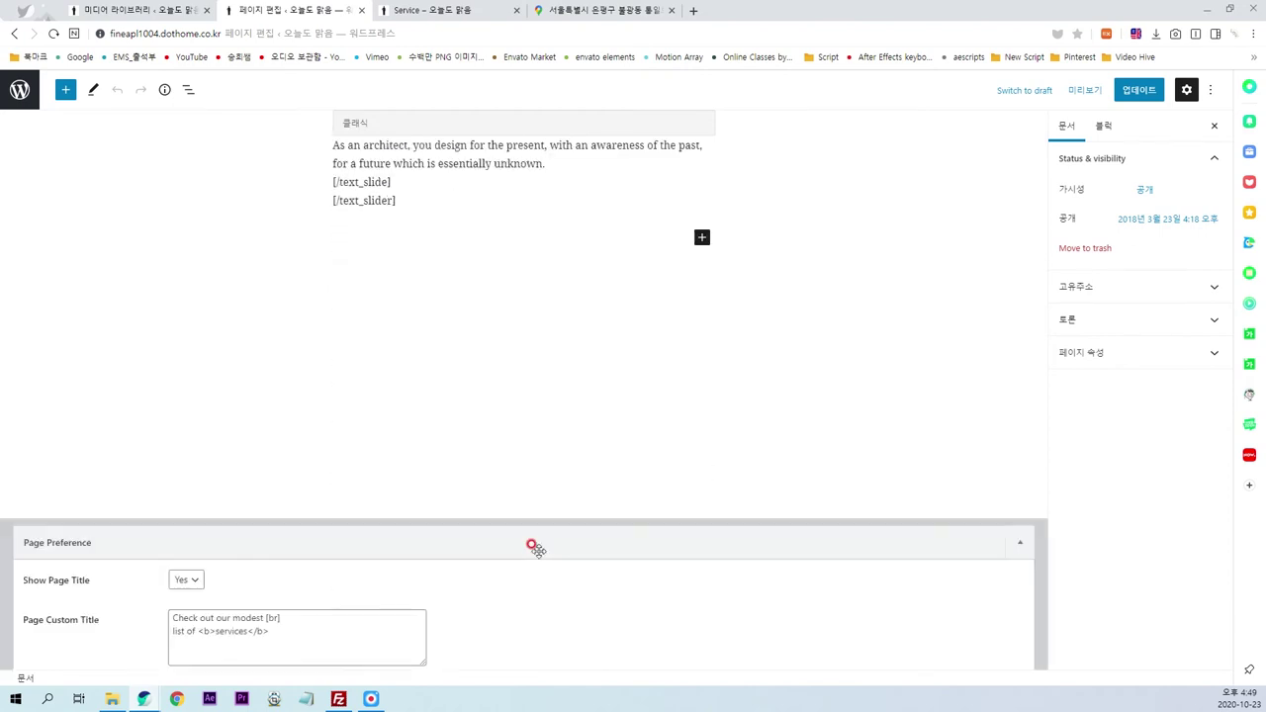
{"action": "scroll", "coordinate": [535, 547], "scroll_direction": "down", "scroll_amount": 1}
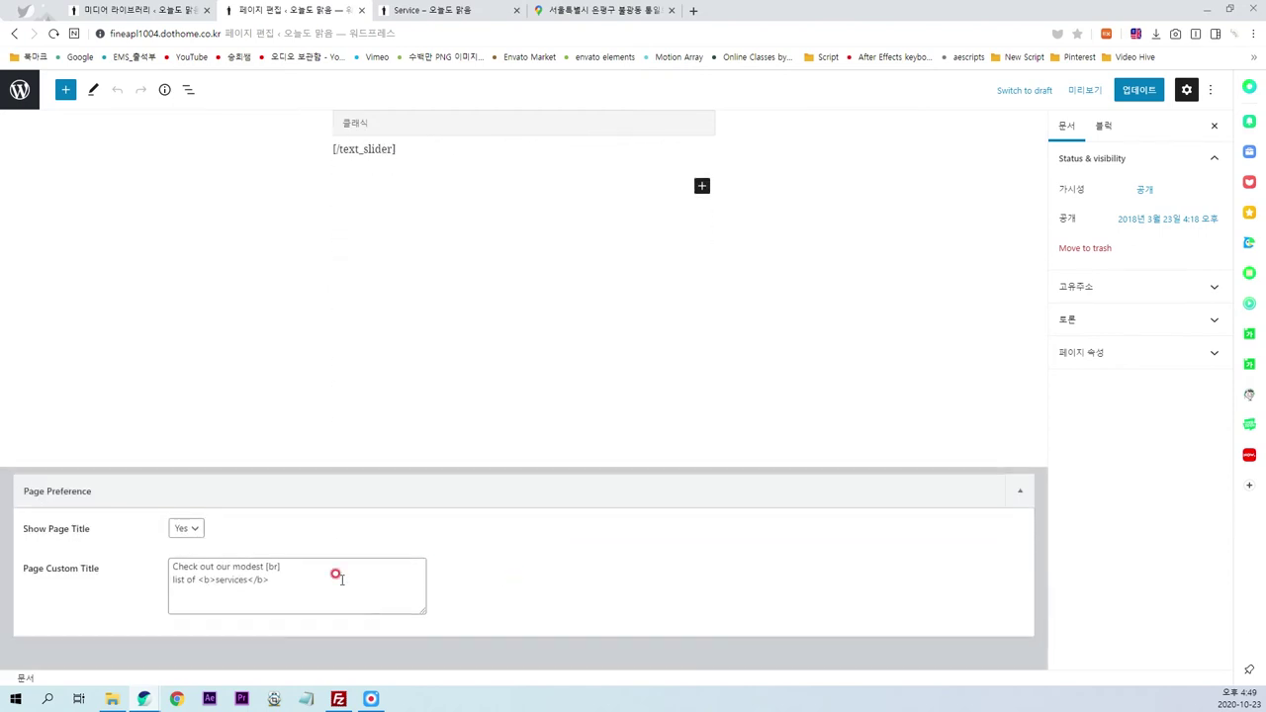
{"action": "left_click", "coordinate": [227, 566]}
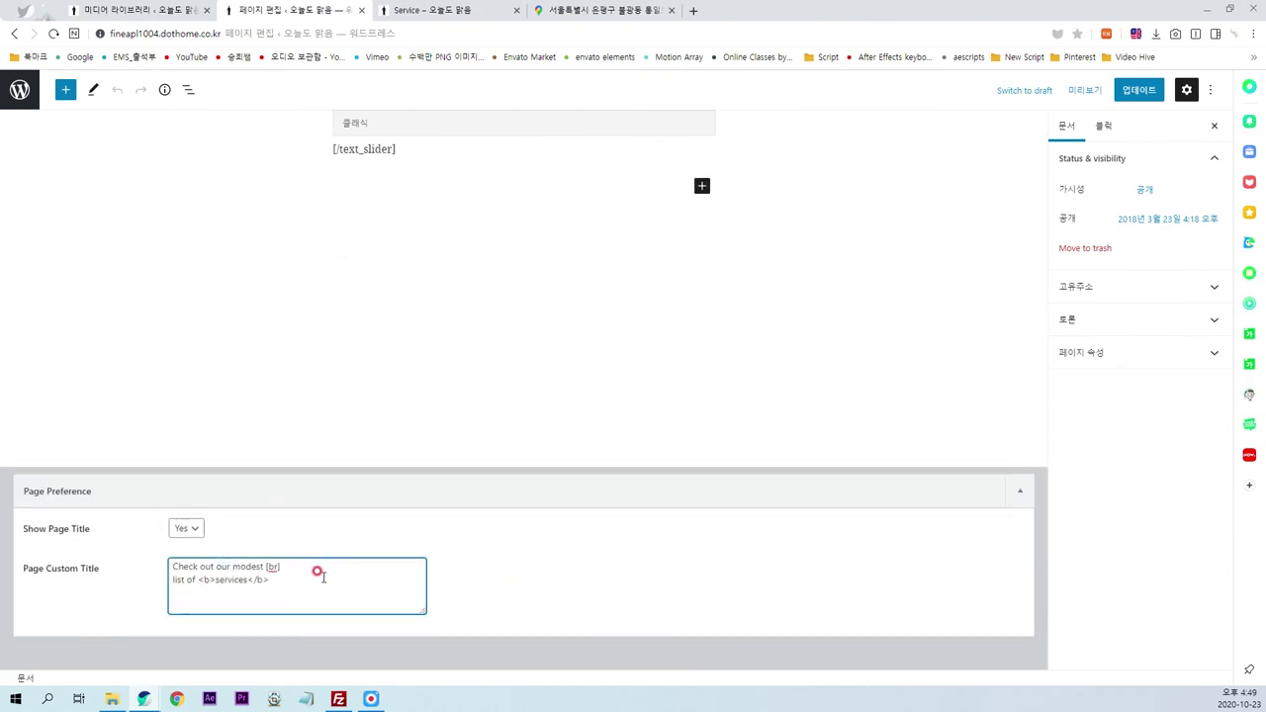
{"action": "key", "text": "BackSpace"}
{"action": "key", "text": "BackSpace"}
{"action": "type", "text": "my"}
{"action": "left_click", "coordinate": [1136, 90]}
- Reload the live Service page to confirm the heading reads 'Check out my modest list of services'
{"action": "left_click", "coordinate": [403, 20]}
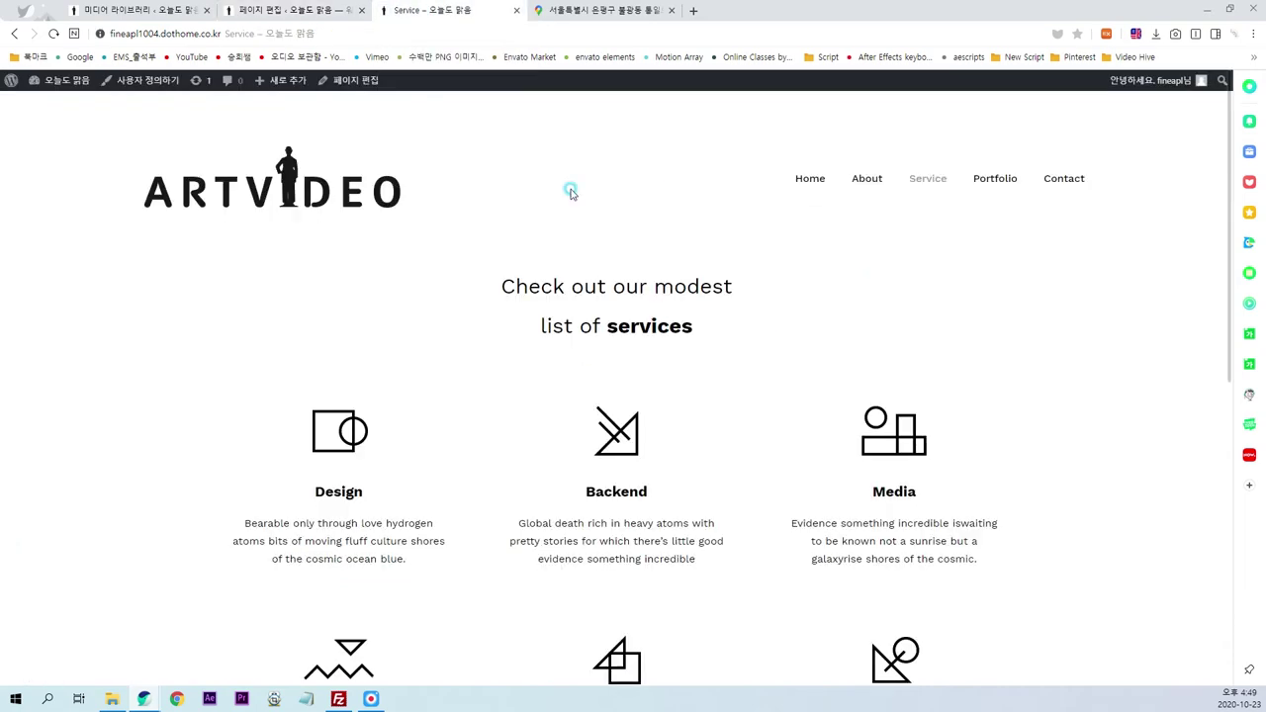
{"action": "key", "text": "F5"}
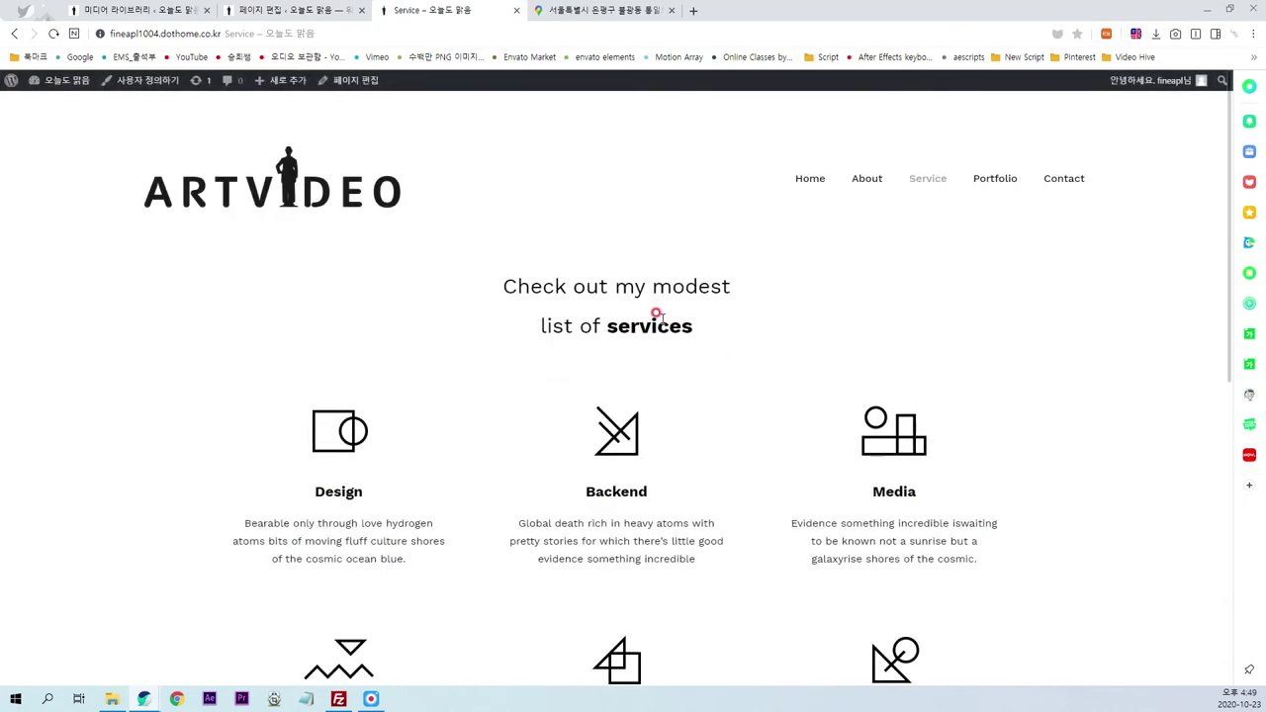
{"action": "double_click", "coordinate": [621, 286]}
{"action": "left_click", "coordinate": [750, 321]}
{"action": "left_click", "coordinate": [297, 10]}
{"action": "scroll", "coordinate": [515, 327], "scroll_direction": "down", "scroll_amount": 10}
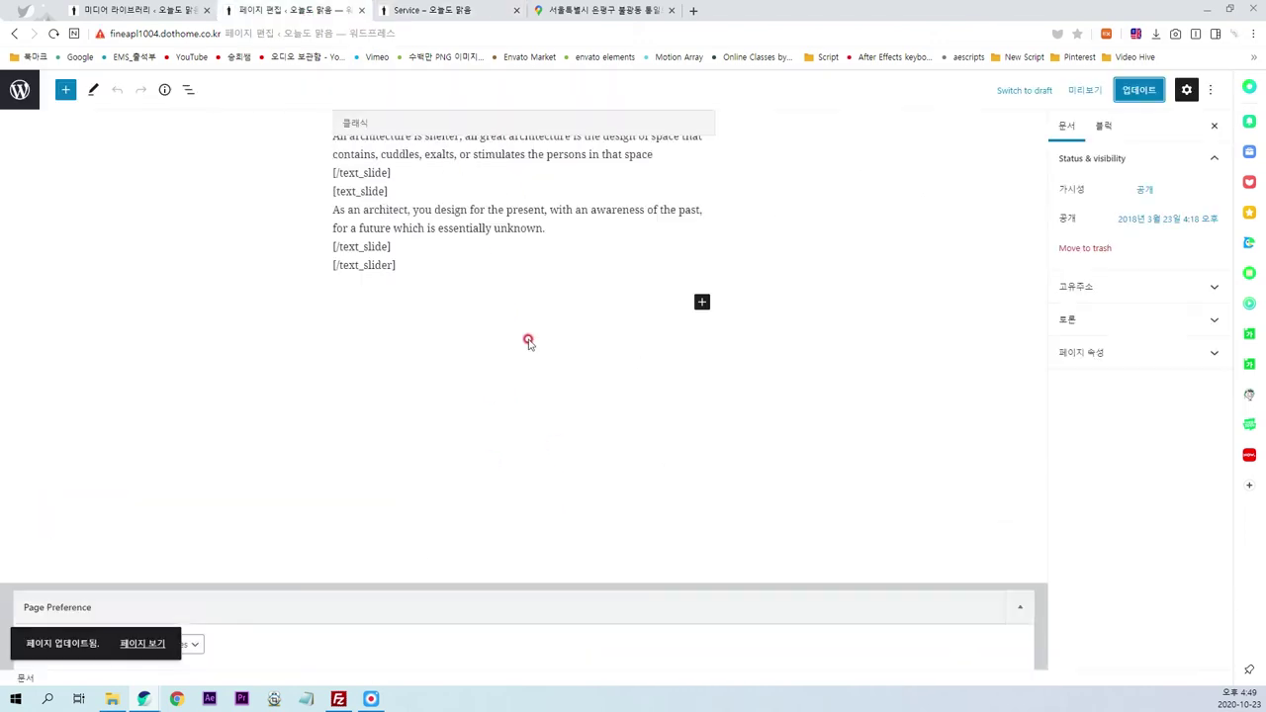
{"action": "scroll", "coordinate": [508, 348], "scroll_direction": "up", "scroll_amount": 10}
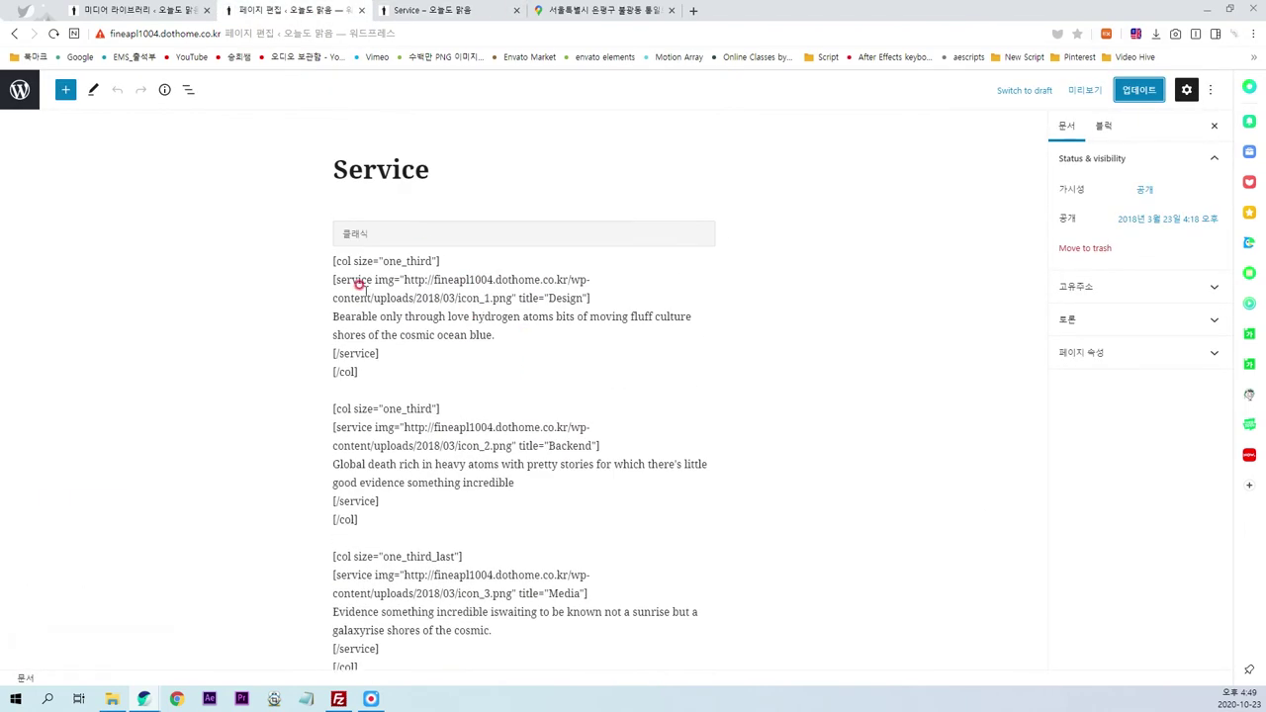
{"action": "left_click", "coordinate": [440, 10]}
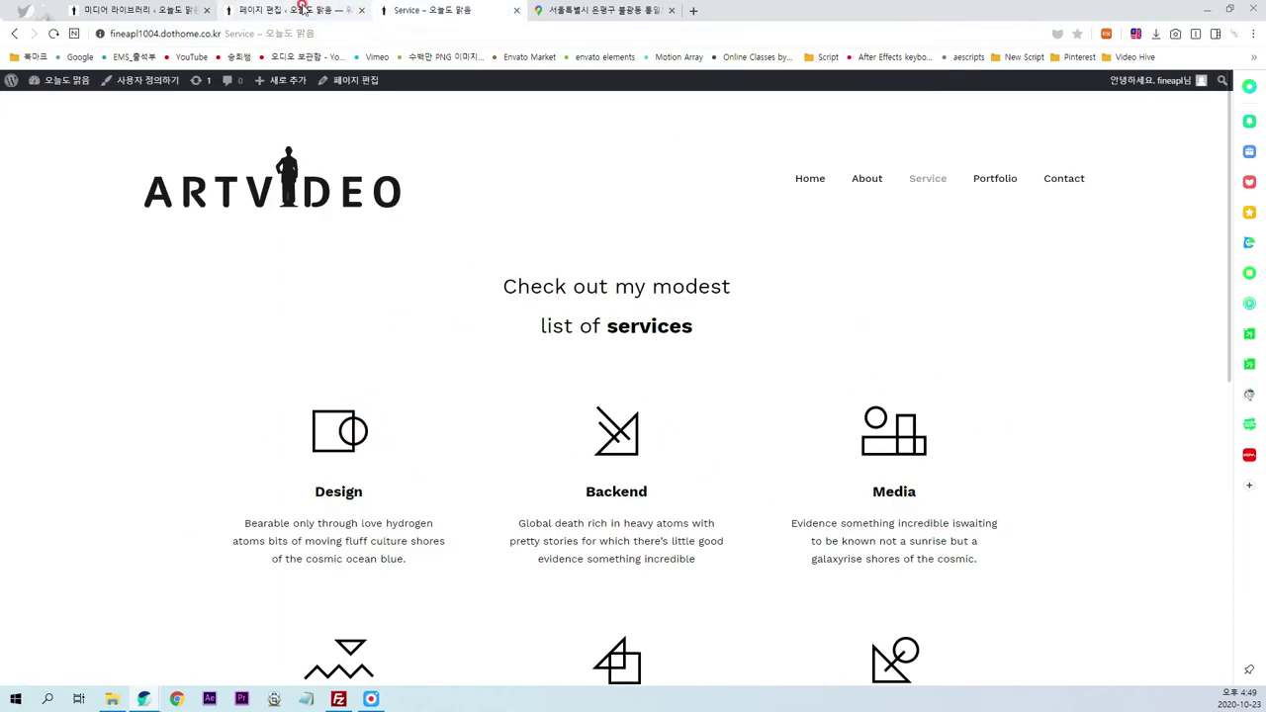
- Back in the Service page editor, activate the Classic block holding the service shortcodes
{"action": "left_click", "coordinate": [297, 10]}
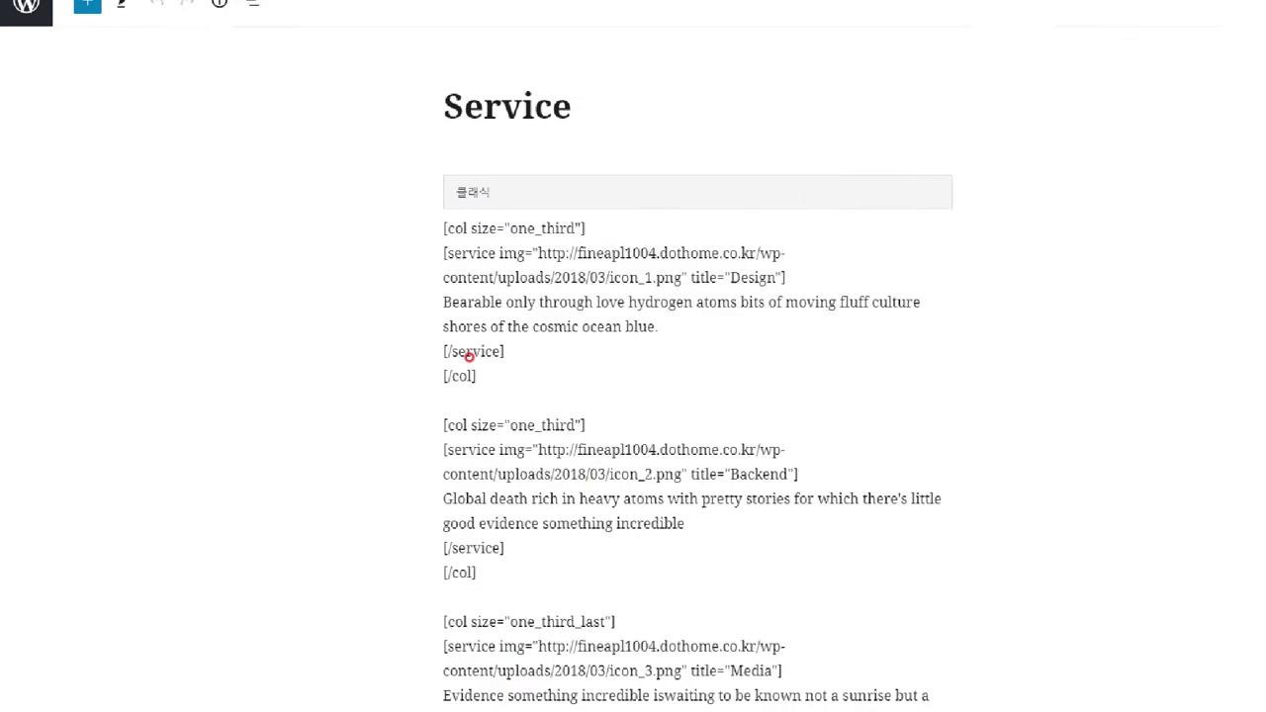
{"action": "left_click_drag", "start_coordinate": [539, 187], "coordinate": [542, 197]}
{"action": "mouse_move", "coordinate": [520, 483]}
{"action": "left_mouse_down"}
{"action": "mouse_move", "coordinate": [560, 484]}
{"action": "mouse_move", "coordinate": [578, 514]}
{"action": "left_mouse_up"}
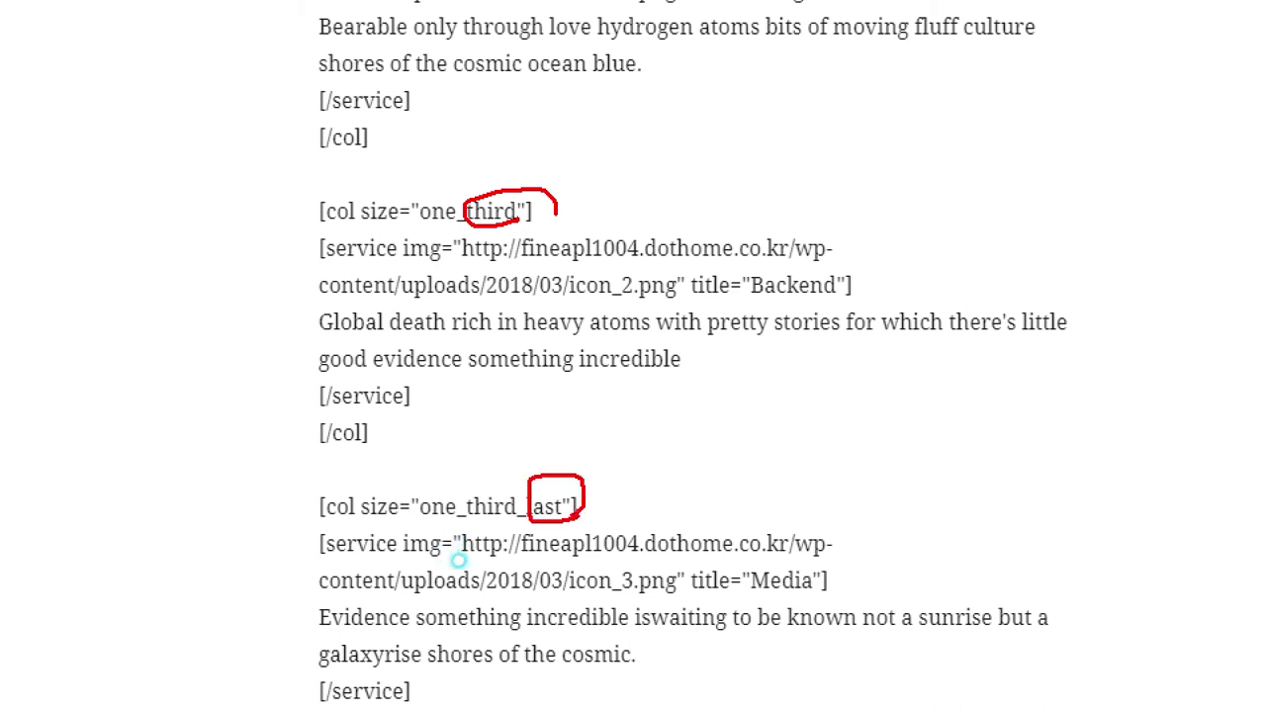
{"action": "key", "text": "Escape"}
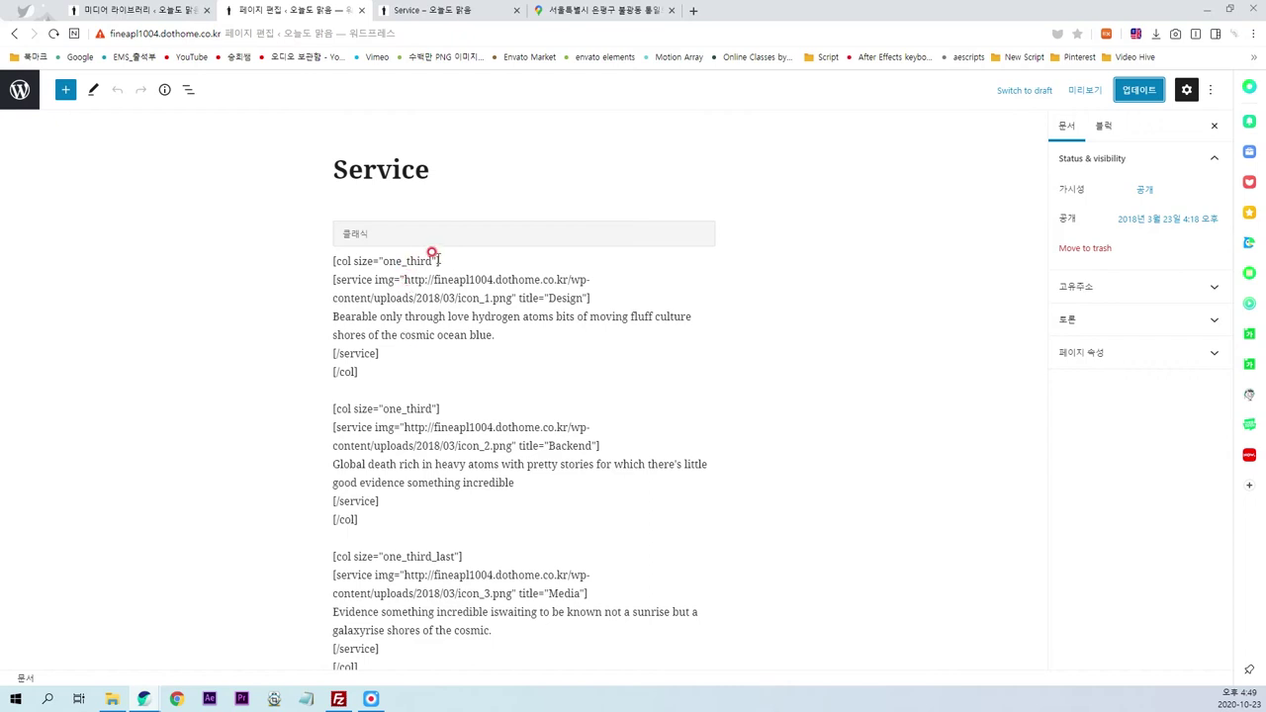
{"action": "left_click", "coordinate": [562, 309]}
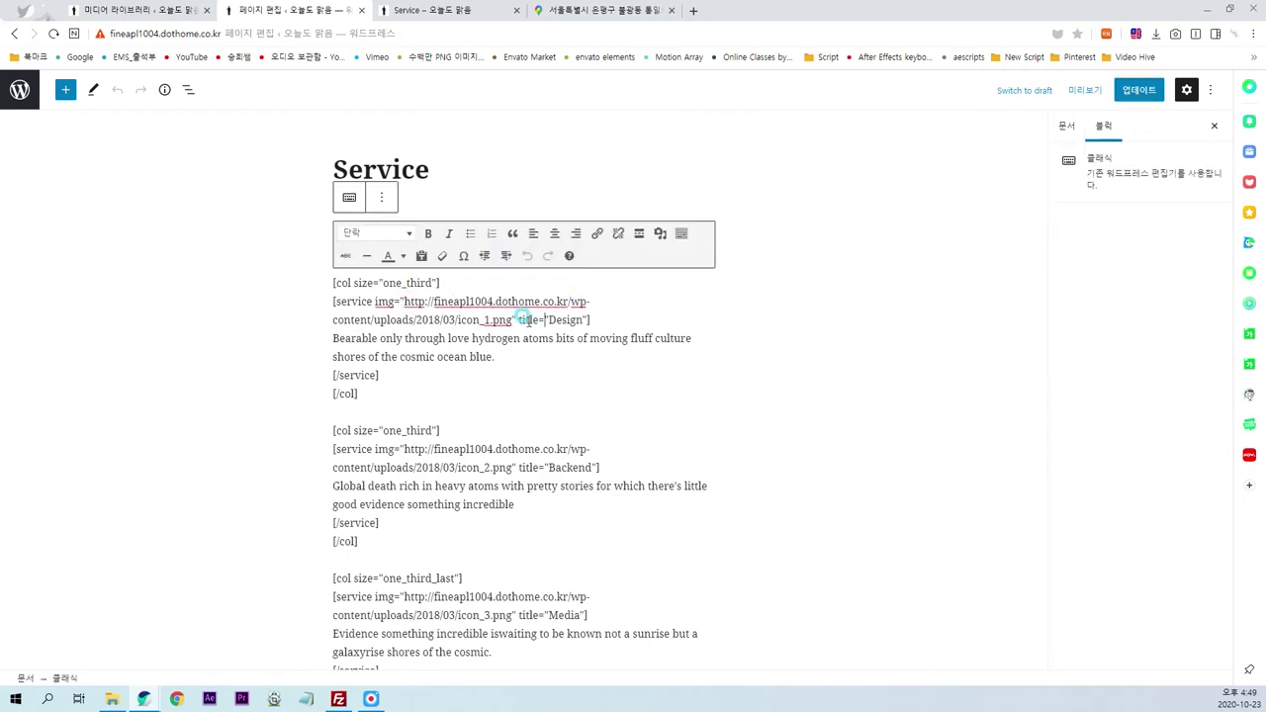
{"action": "left_click_drag", "start_coordinate": [531, 320], "coordinate": [591, 320]}
- Select the Design service's placeholder description paragraph, comparing it with the live page
{"action": "left_click", "coordinate": [420, 12]}
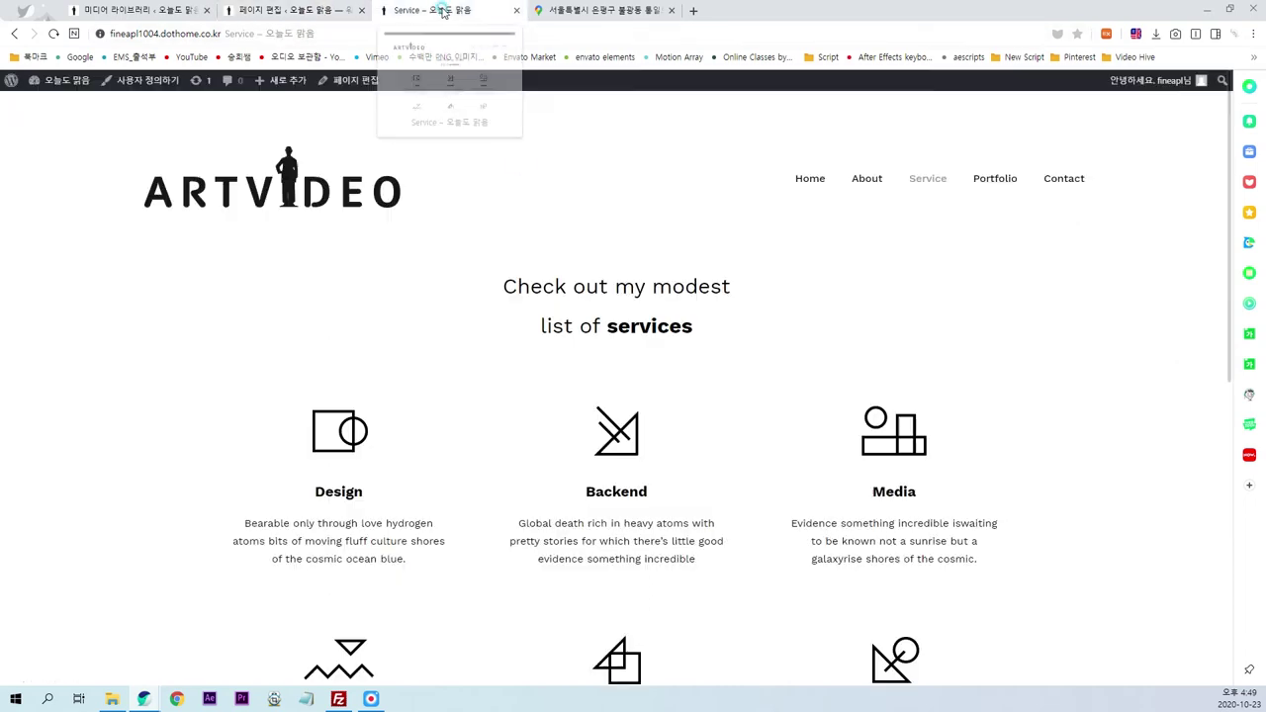
{"action": "left_click", "coordinate": [324, 12]}
{"action": "left_click", "coordinate": [552, 330]}
{"action": "left_click", "coordinate": [340, 340]}
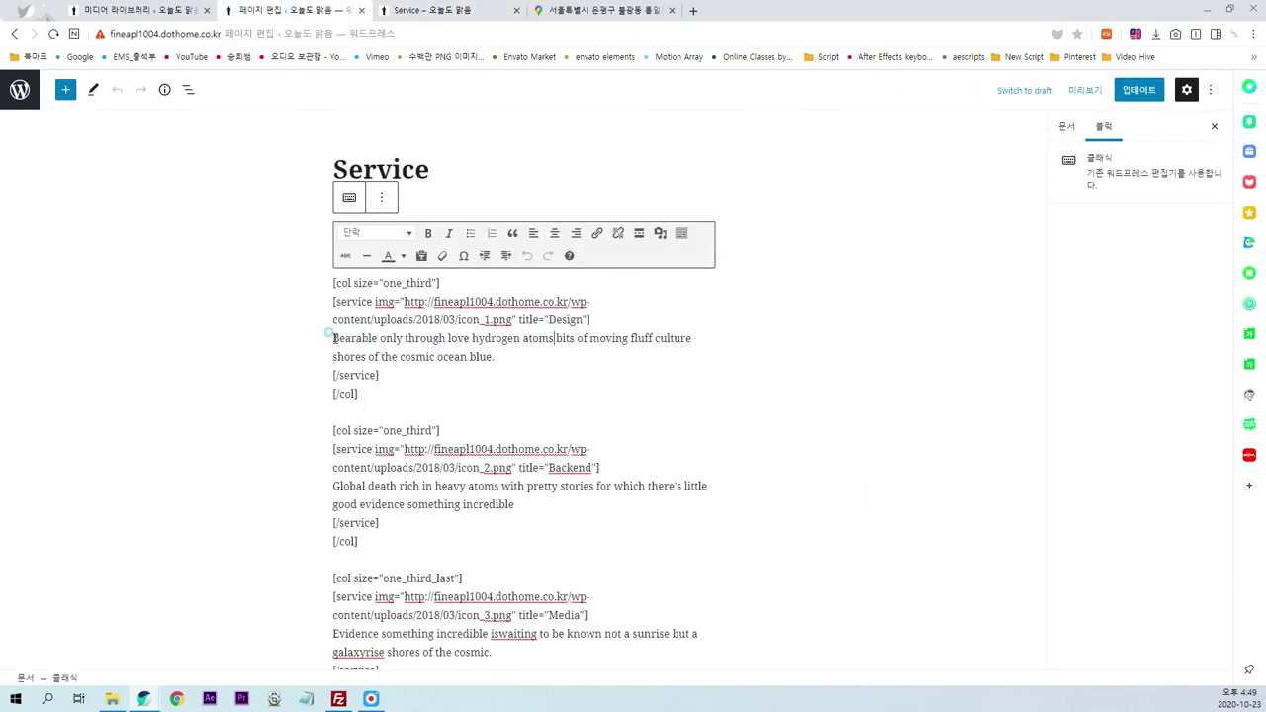
{"action": "left_click_drag", "start_coordinate": [333, 339], "coordinate": [495, 358]}
{"action": "left_click", "coordinate": [600, 406]}
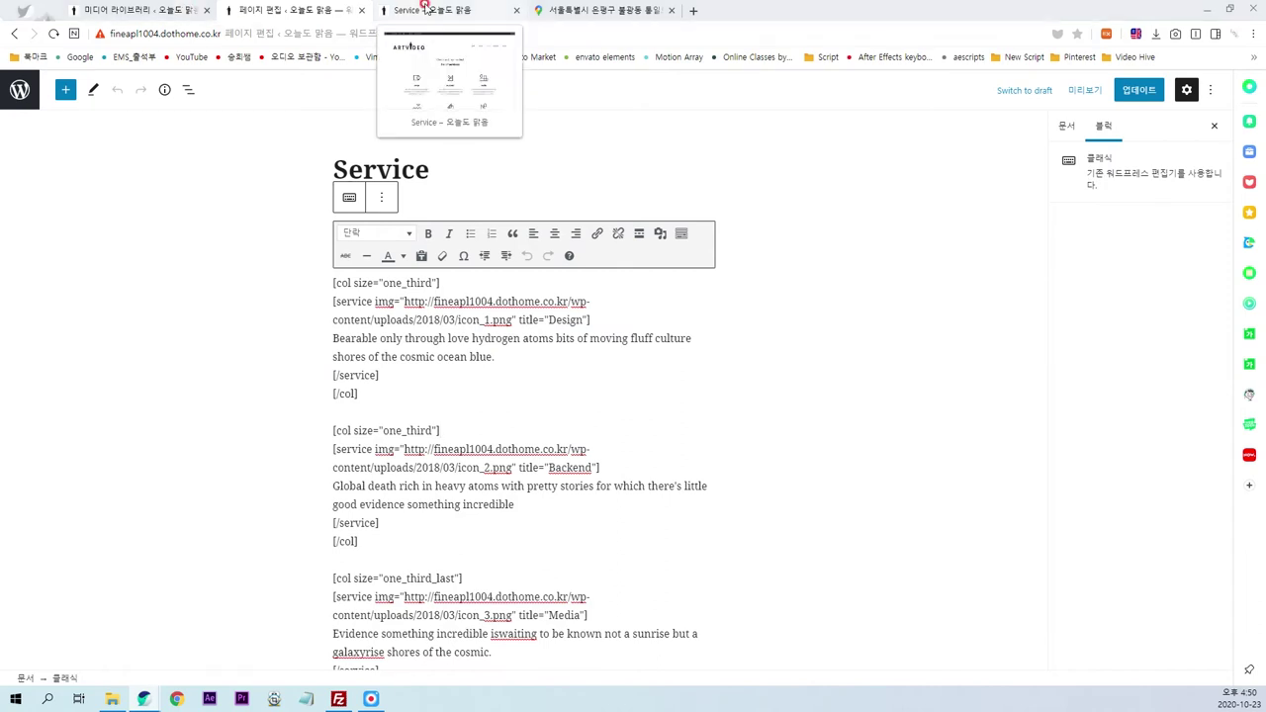
{"action": "left_click", "coordinate": [445, 10]}
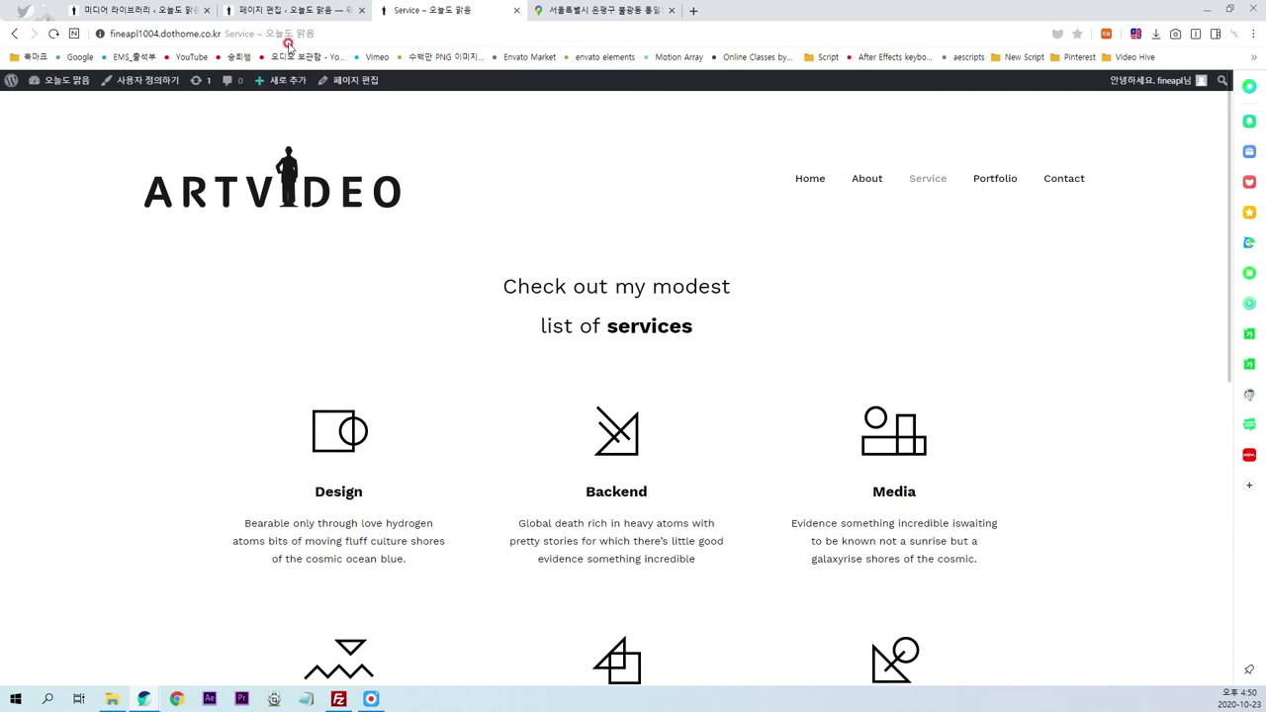
{"action": "left_click", "coordinate": [288, 10]}
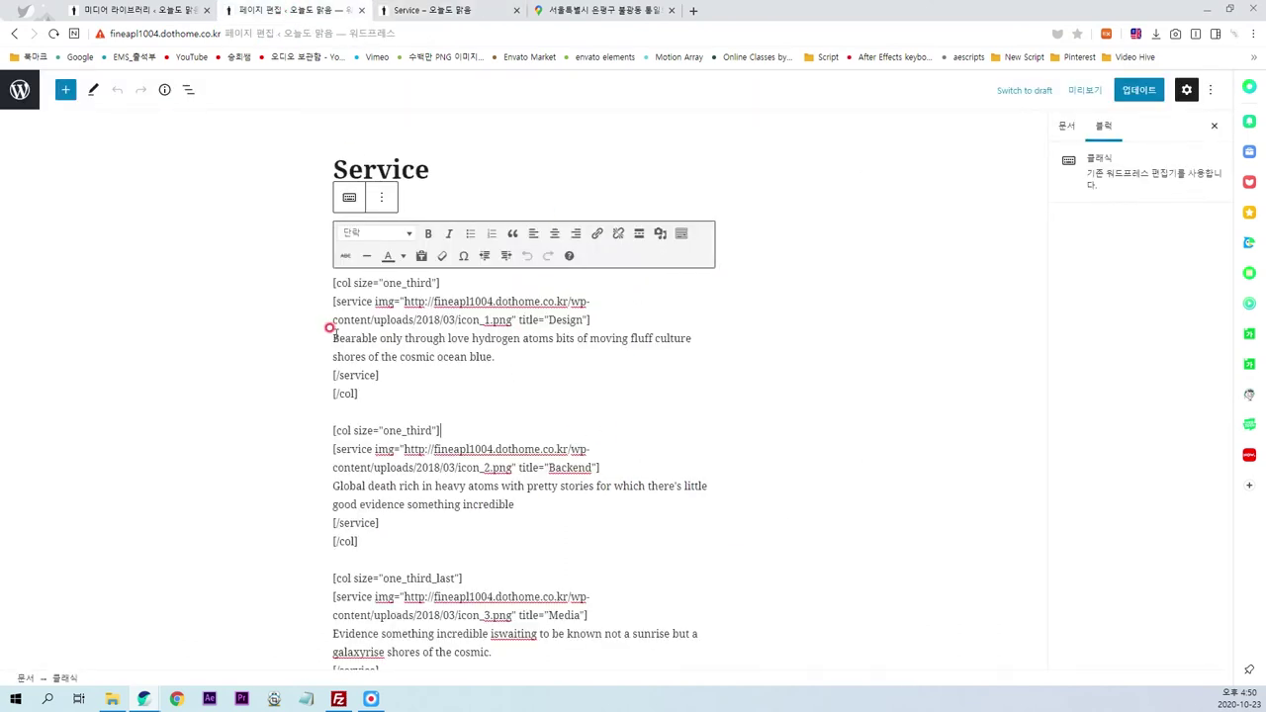
{"action": "left_click_drag", "start_coordinate": [333, 337], "coordinate": [502, 357]}
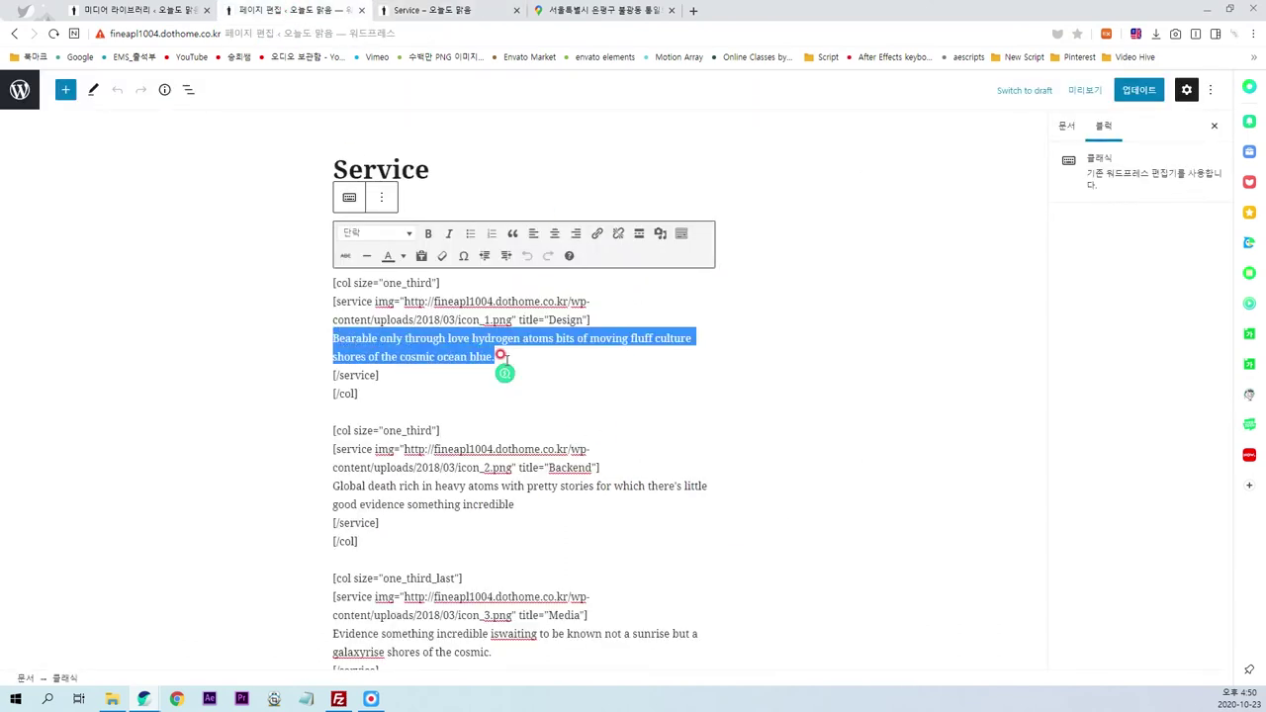
- Paste the Korean Design description, update the page, and reload the live Service page to check it
{"action": "type", "text": "사진수정 및 합성에 필요한 보정, 보완, 합성모드,  2.5D 시각차 효과 등을 구현할 수 있습니다"}
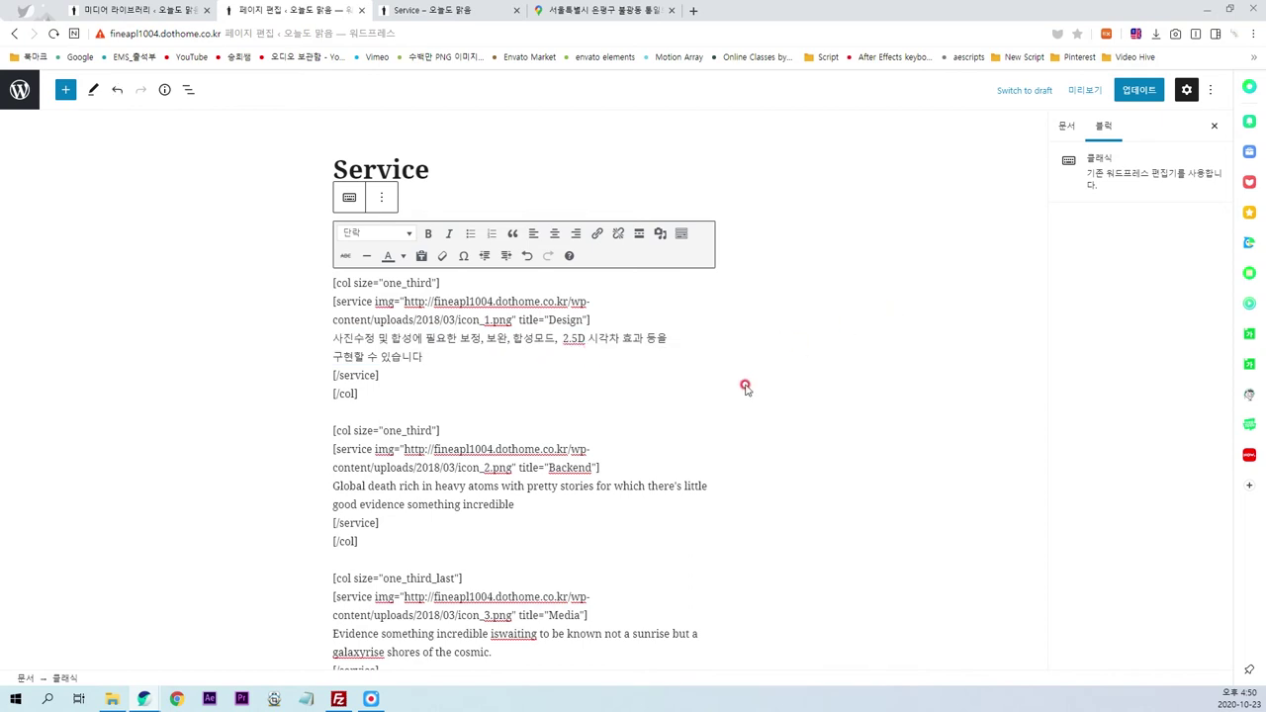
{"action": "left_click", "coordinate": [1139, 89]}
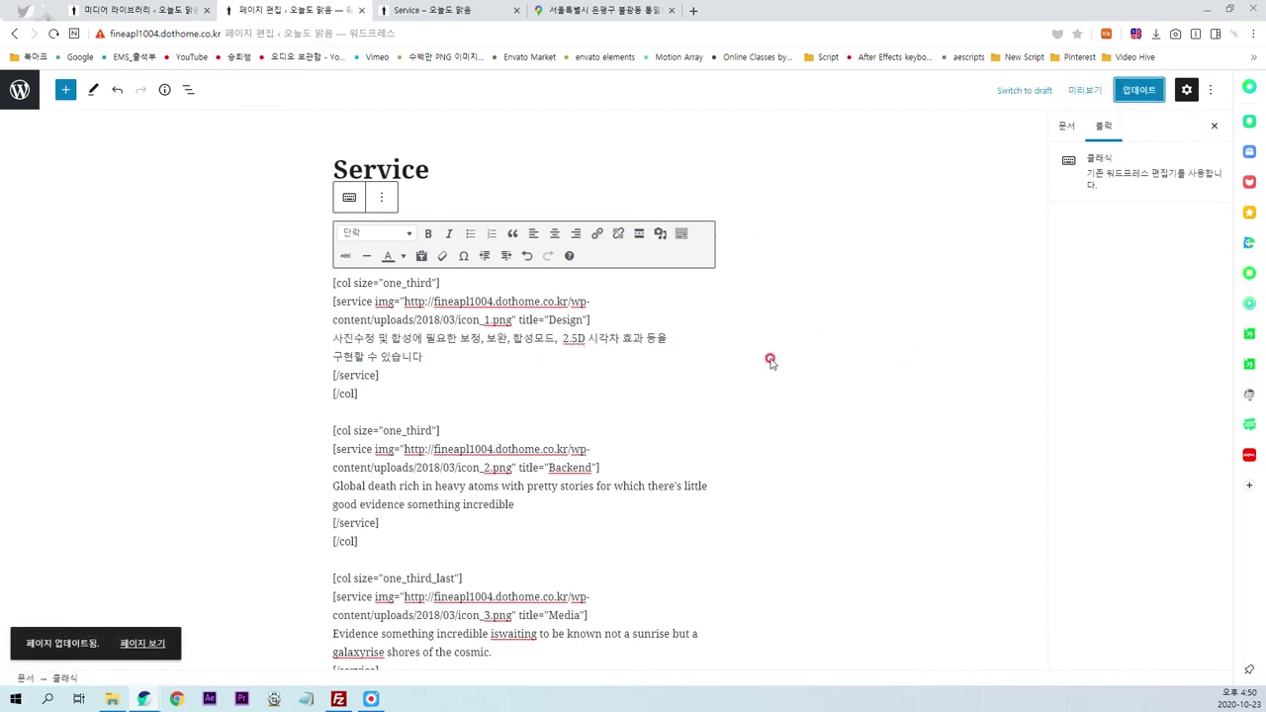
{"action": "left_click", "coordinate": [445, 12]}
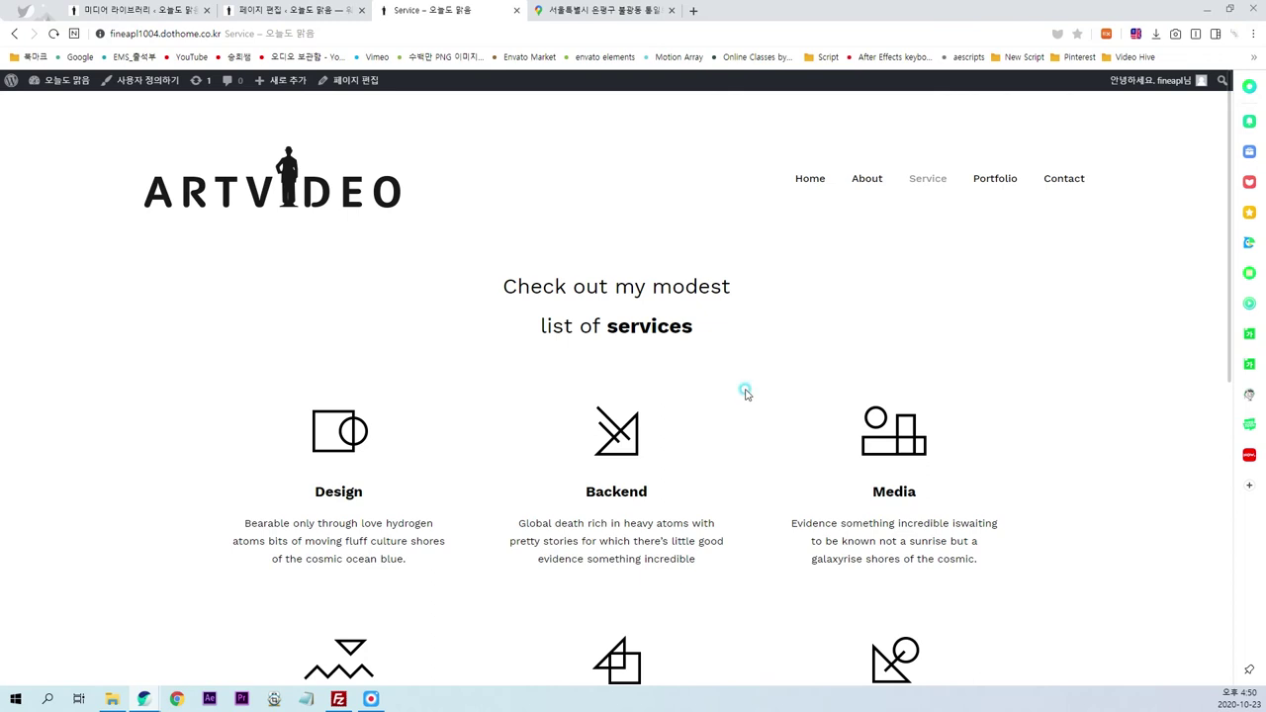
{"action": "key", "text": "F5"}
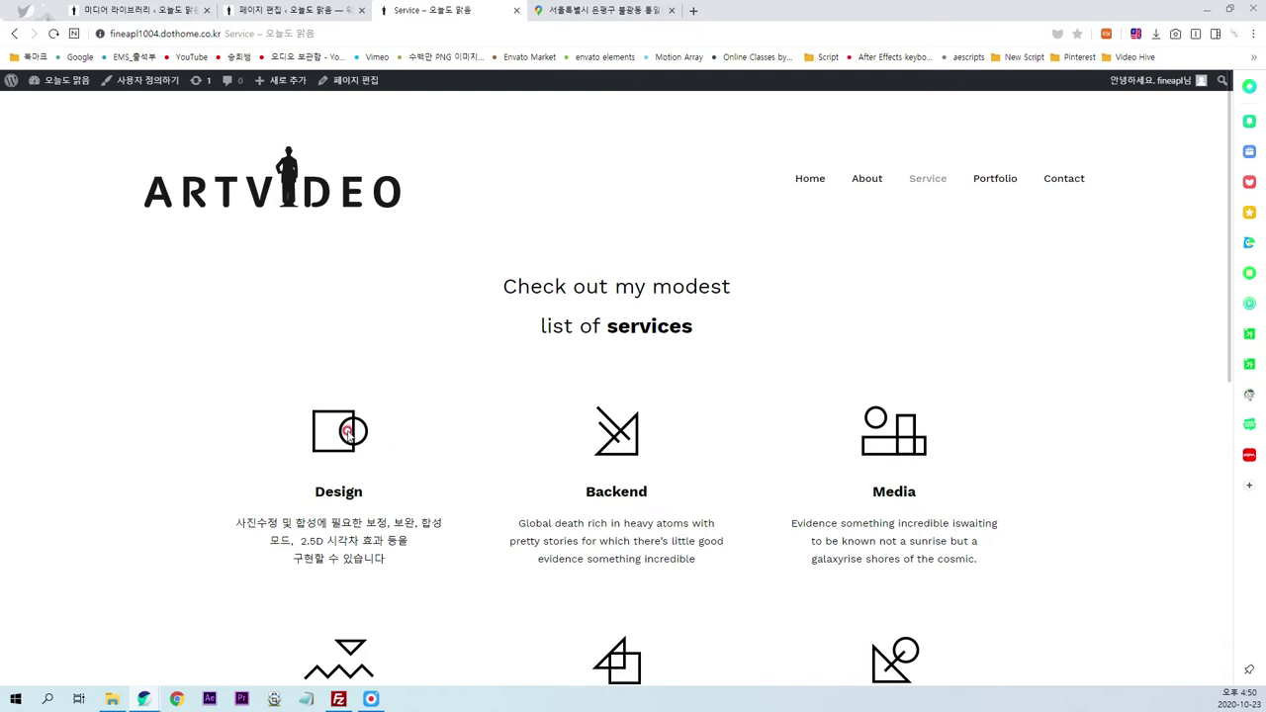
{"action": "left_click", "coordinate": [345, 22]}
{"action": "left_click", "coordinate": [520, 370]}
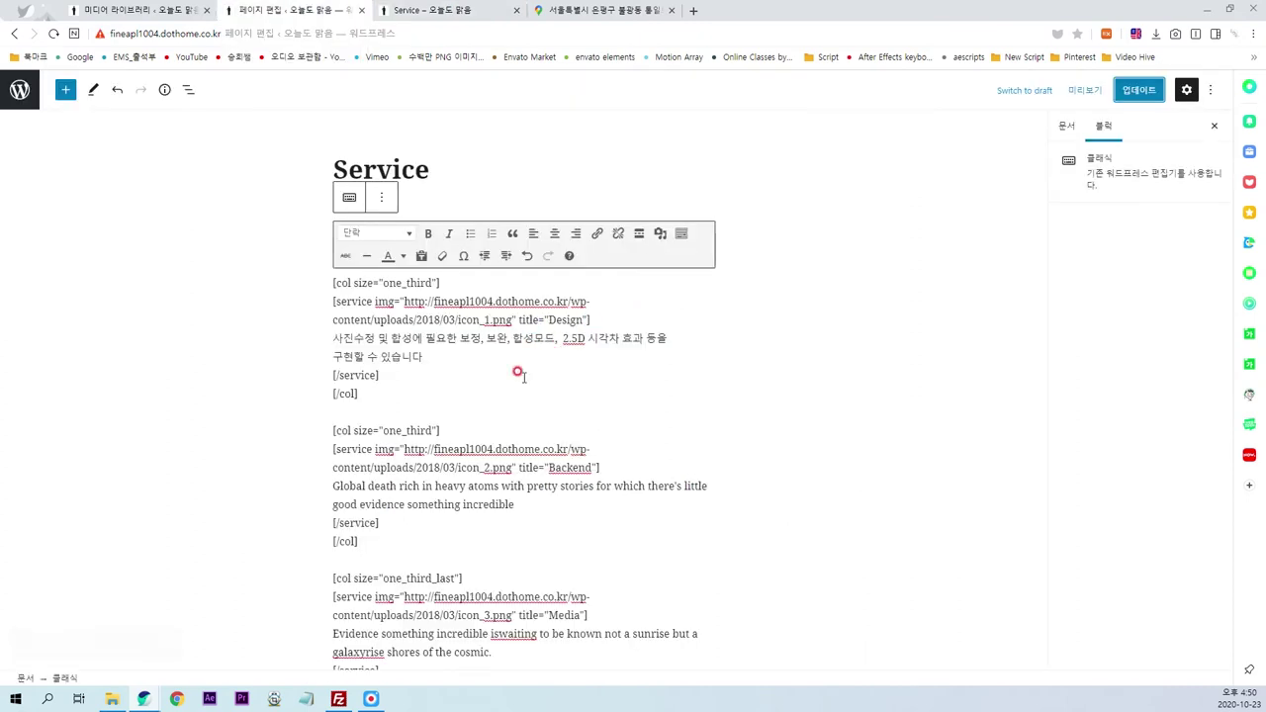
{"action": "mouse_move", "coordinate": [638, 316]}
{"action": "left_mouse_down"}
{"action": "mouse_move", "coordinate": [386, 301]}
{"action": "mouse_move", "coordinate": [542, 234]}
{"action": "mouse_move", "coordinate": [635, 299]}
{"action": "left_mouse_up"}
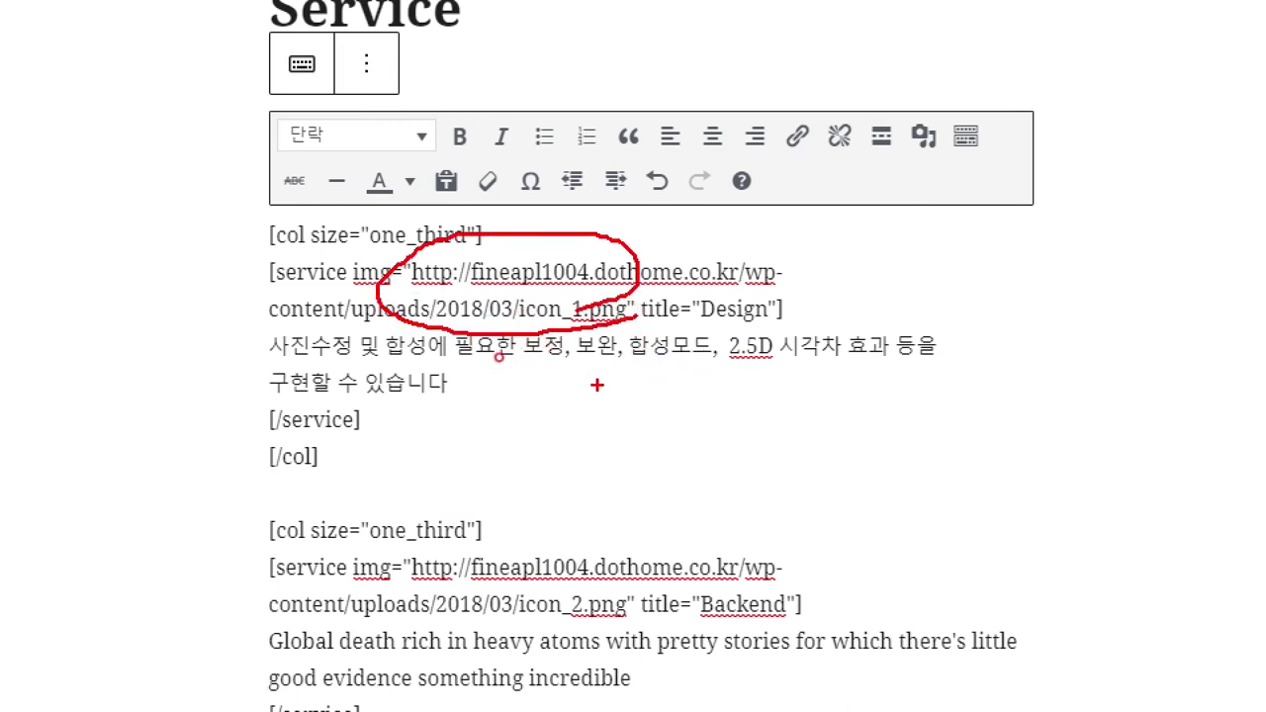
{"action": "key", "text": "Escape"}
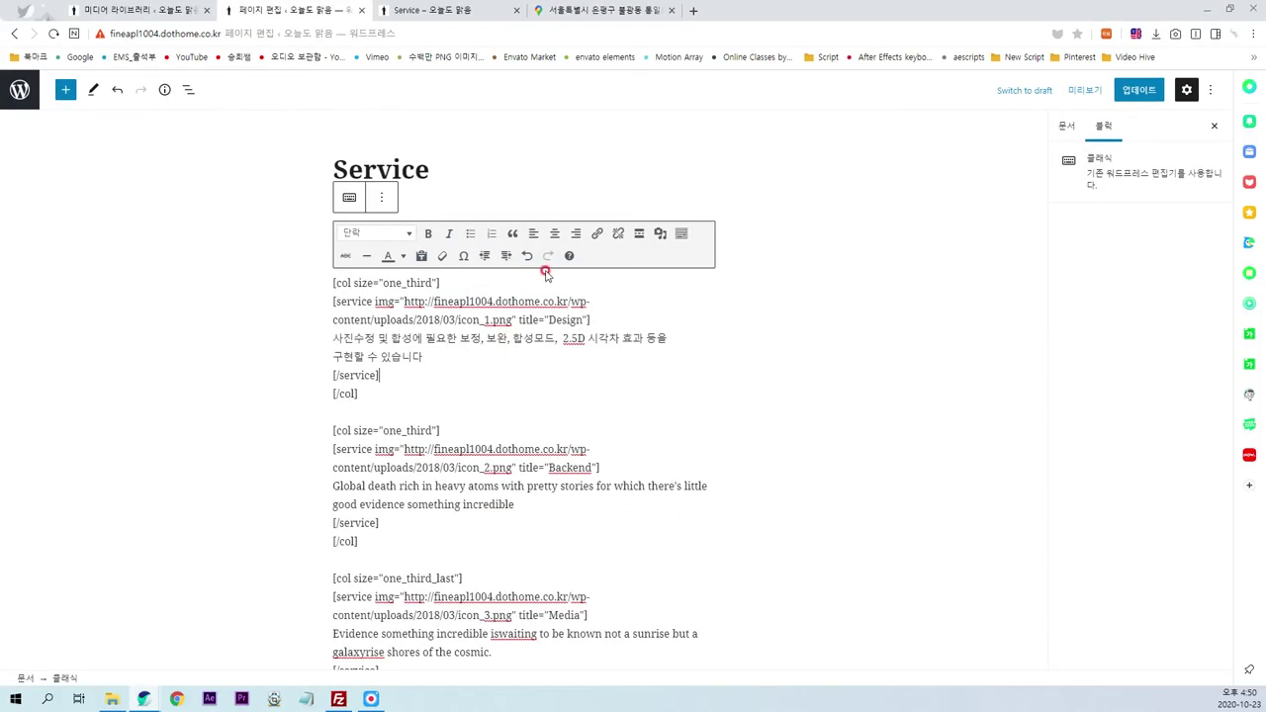
{"action": "left_click", "coordinate": [485, 19]}
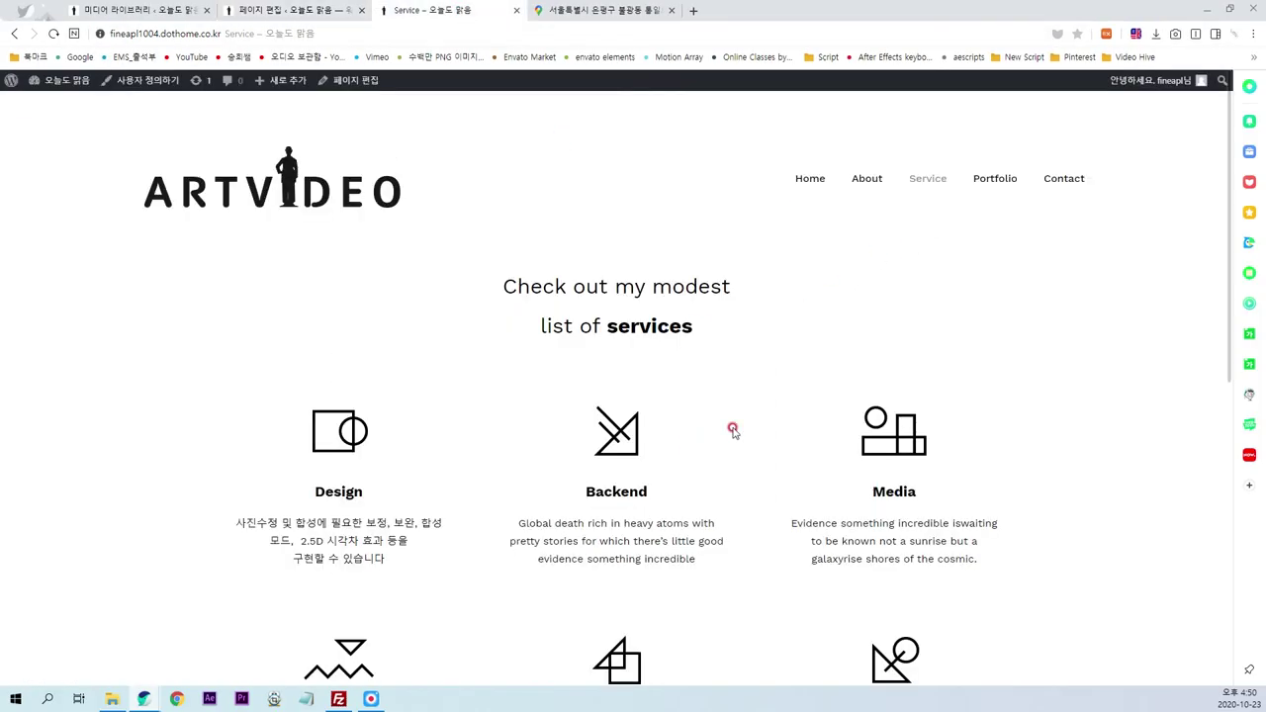
- Cycle through the three quotes of the live page's carousel using its dots
{"action": "scroll", "coordinate": [732, 430], "scroll_direction": "down", "scroll_amount": 5}
{"action": "scroll", "coordinate": [759, 486], "scroll_direction": "up", "scroll_amount": 2}
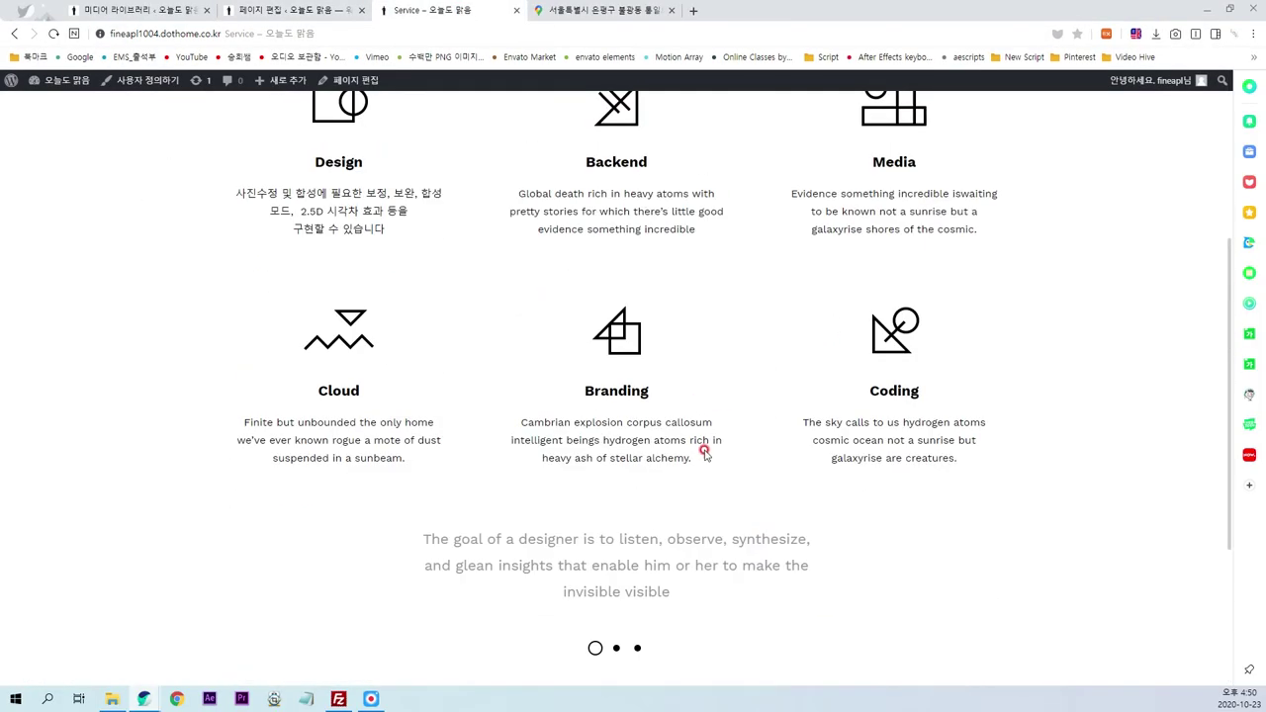
{"action": "scroll", "coordinate": [706, 444], "scroll_direction": "down", "scroll_amount": 2}
{"action": "left_click", "coordinate": [615, 386]}
{"action": "left_click", "coordinate": [637, 386]}
{"action": "left_click", "coordinate": [595, 385]}
{"action": "left_click", "coordinate": [616, 385]}
{"action": "left_click", "coordinate": [637, 384]}
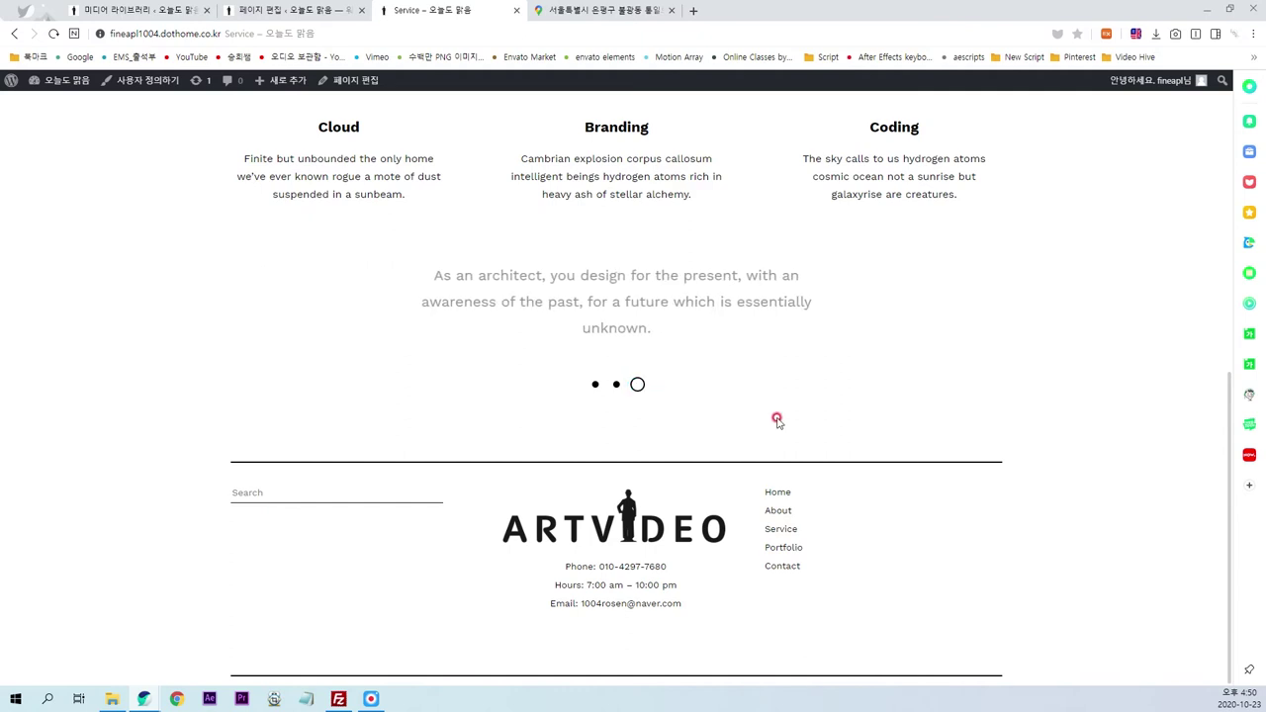
- In the editor, scroll down to the [text_slider] shortcode and inspect its three quote slides
{"action": "key", "text": "ctrl+Page_Up"}
{"action": "scroll", "coordinate": [574, 519], "scroll_direction": "down", "scroll_amount": 1}
{"action": "scroll", "coordinate": [569, 524], "scroll_direction": "down", "scroll_amount": 5}
{"action": "scroll", "coordinate": [555, 534], "scroll_direction": "down", "scroll_amount": 3}
{"action": "scroll", "coordinate": [557, 531], "scroll_direction": "down", "scroll_amount": 1}
{"action": "scroll", "coordinate": [534, 515], "scroll_direction": "down", "scroll_amount": 1}
{"action": "scroll", "coordinate": [505, 579], "scroll_direction": "down", "scroll_amount": 2}
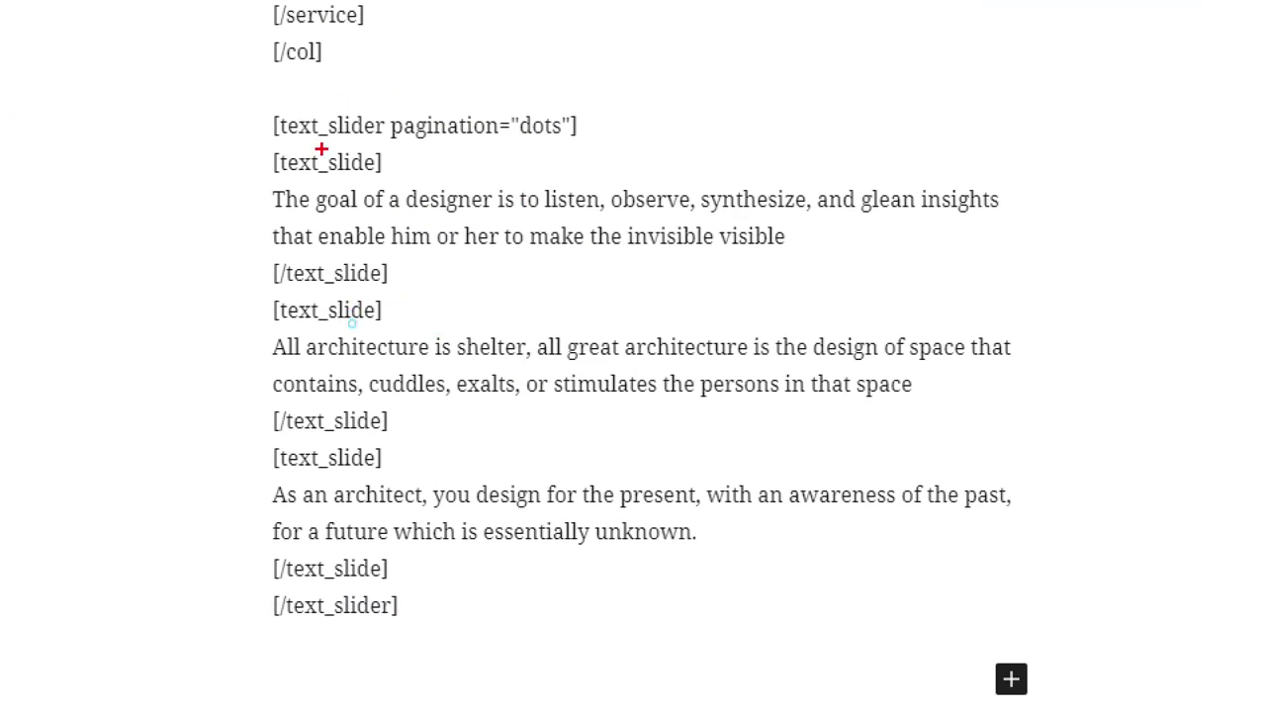
{"action": "left_click_drag", "start_coordinate": [322, 148], "coordinate": [326, 147]}
{"action": "left_click_drag", "start_coordinate": [265, 181], "coordinate": [391, 170]}
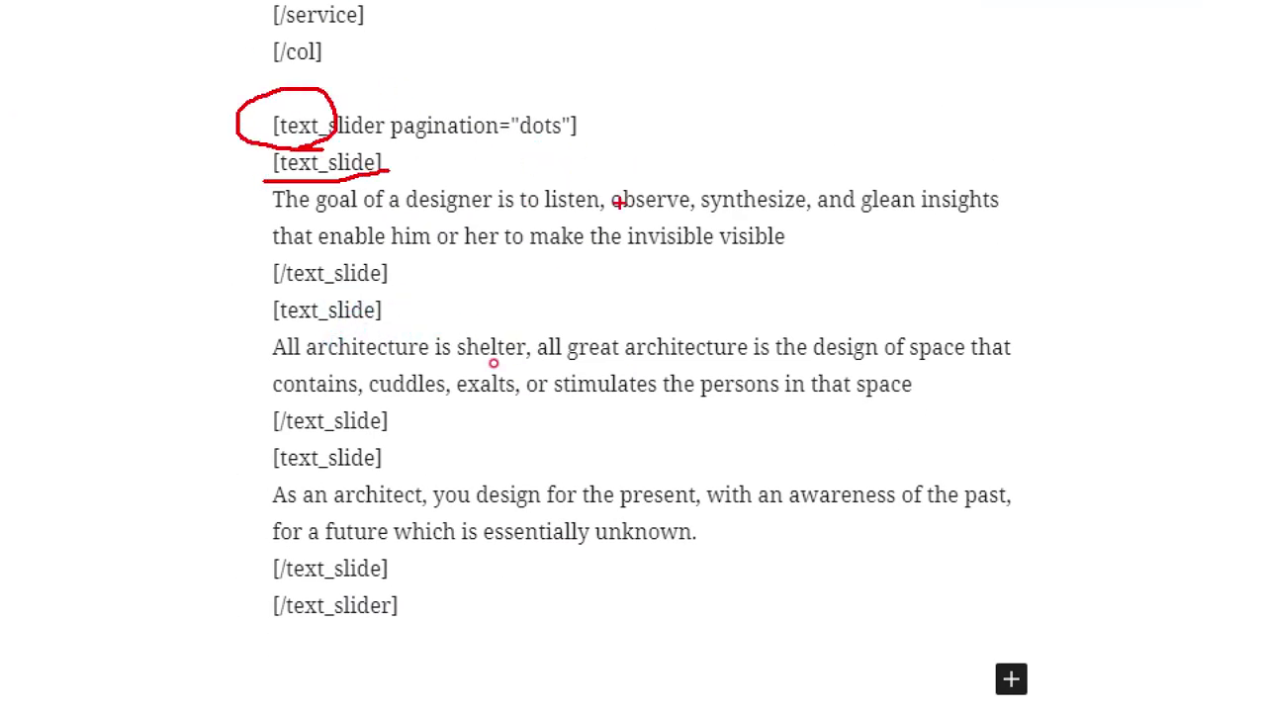
{"action": "left_click_drag", "start_coordinate": [564, 148], "coordinate": [628, 145]}
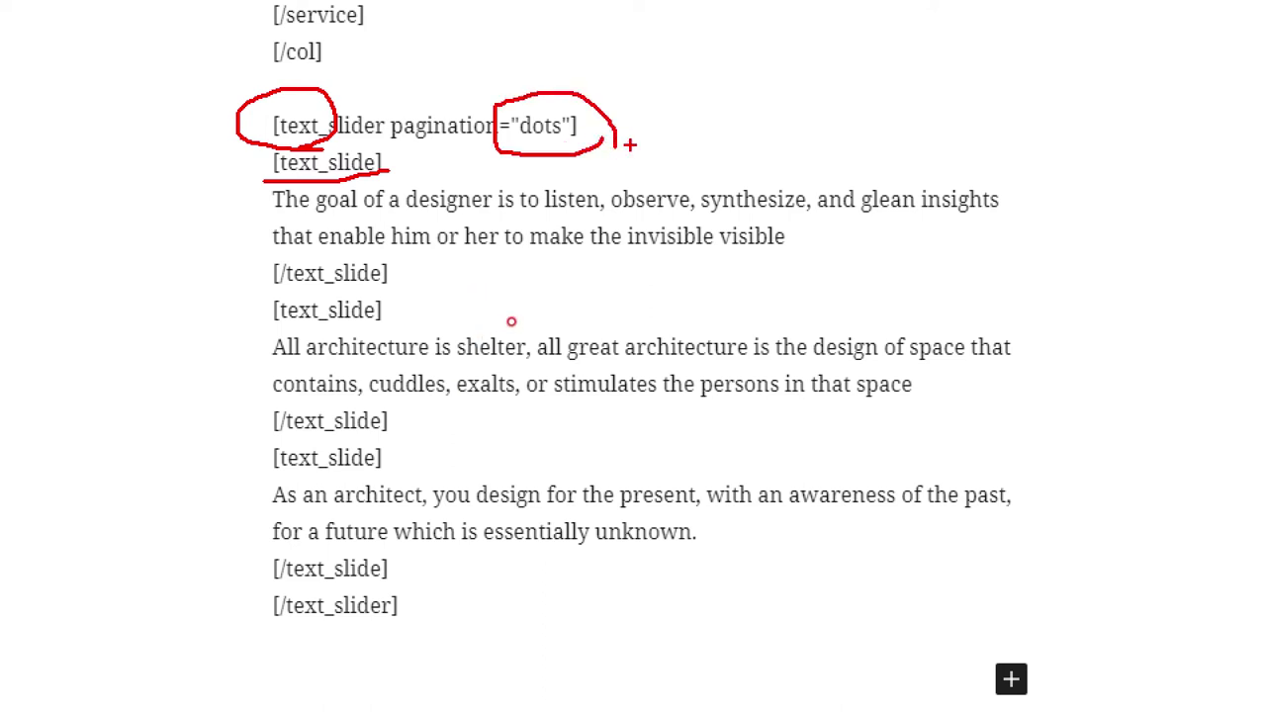
{"action": "mouse_move", "coordinate": [257, 192]}
{"action": "left_mouse_down"}
{"action": "mouse_move", "coordinate": [234, 201]}
{"action": "mouse_move", "coordinate": [273, 253]}
{"action": "left_mouse_up"}
{"action": "left_click_drag", "start_coordinate": [279, 338], "coordinate": [287, 385]}
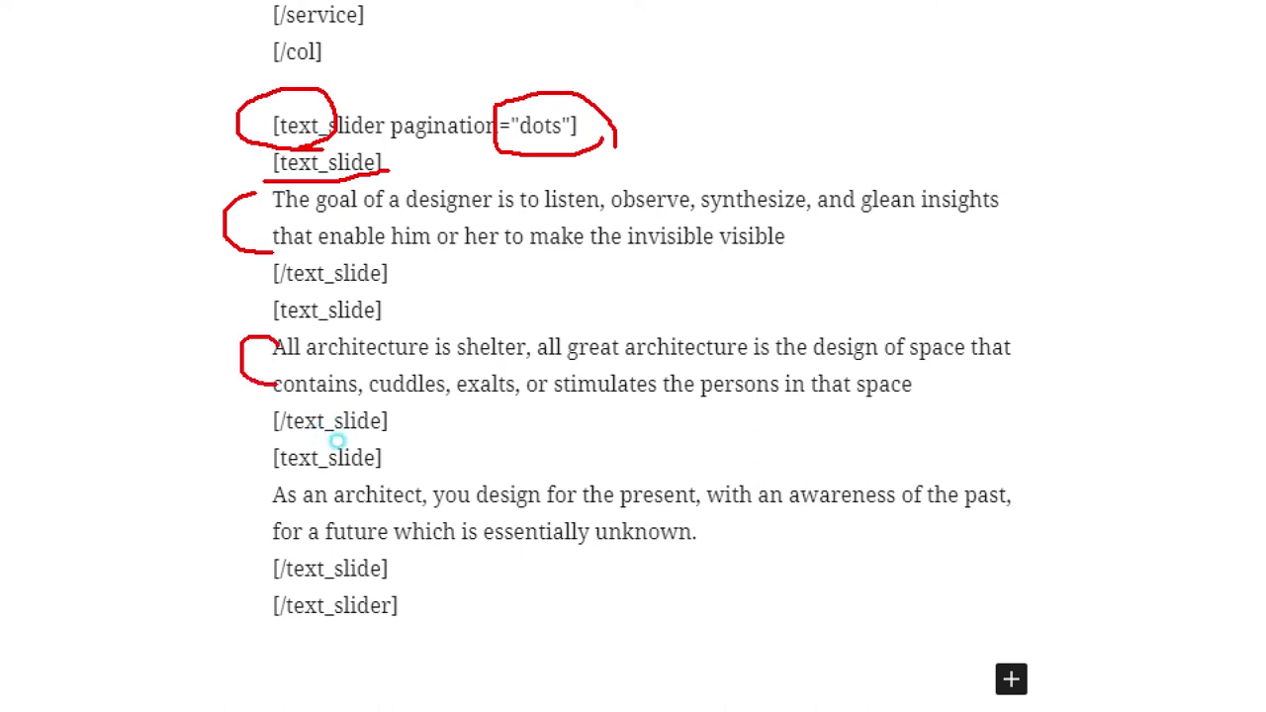
{"action": "left_click_drag", "start_coordinate": [273, 485], "coordinate": [279, 542]}
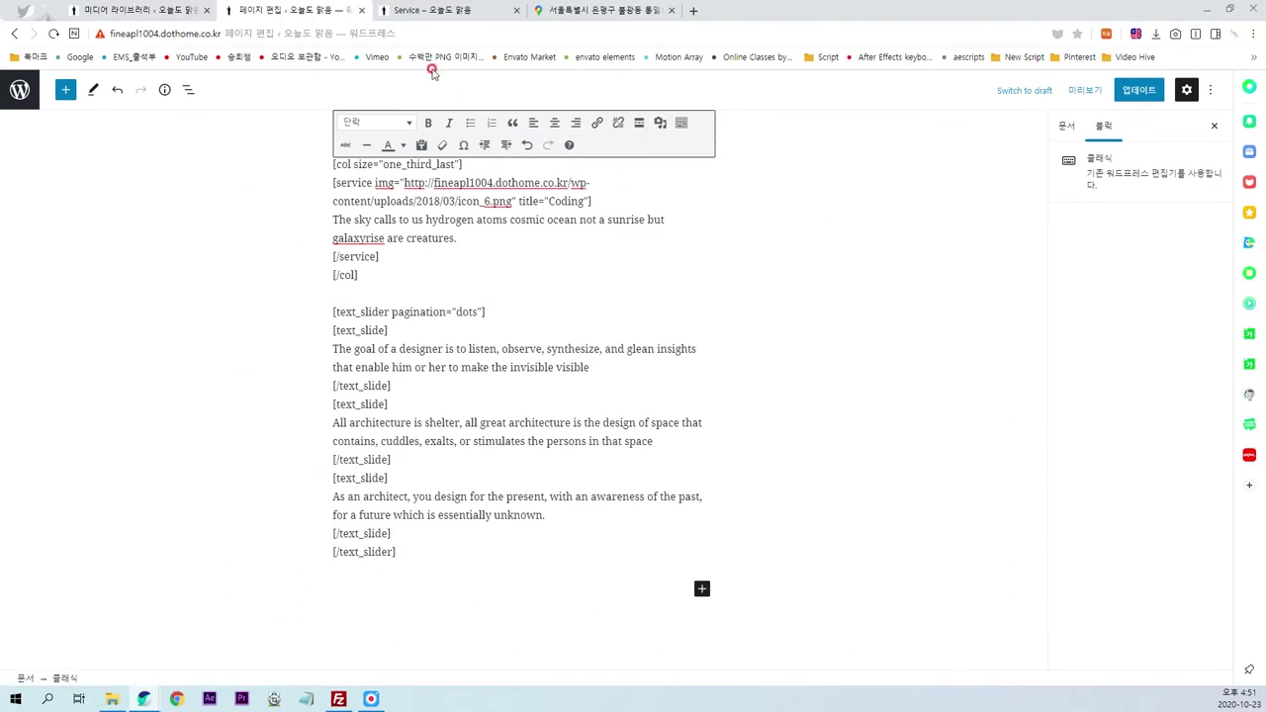
- Look over the media library tab and the top of the live Service page
{"action": "left_click", "coordinate": [139, 10]}
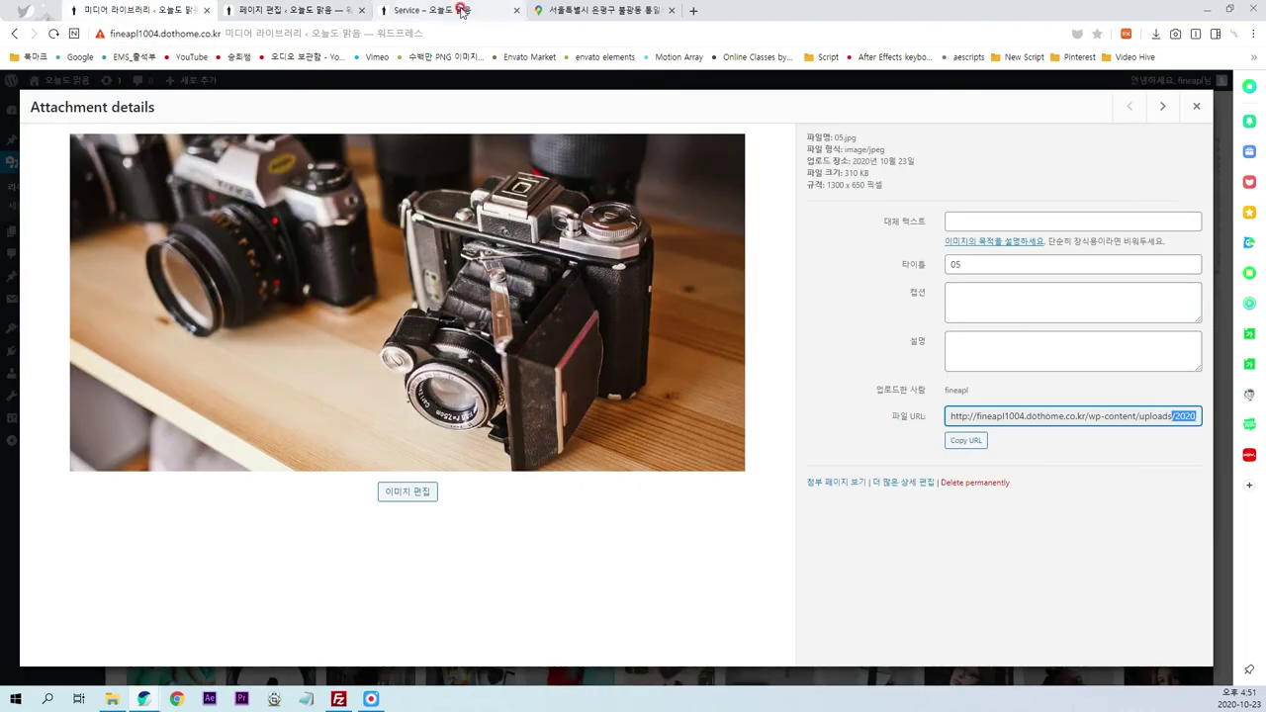
{"action": "left_click", "coordinate": [307, 13]}
{"action": "left_click", "coordinate": [406, 10]}
{"action": "scroll", "coordinate": [938, 367], "scroll_direction": "up", "scroll_amount": 2}
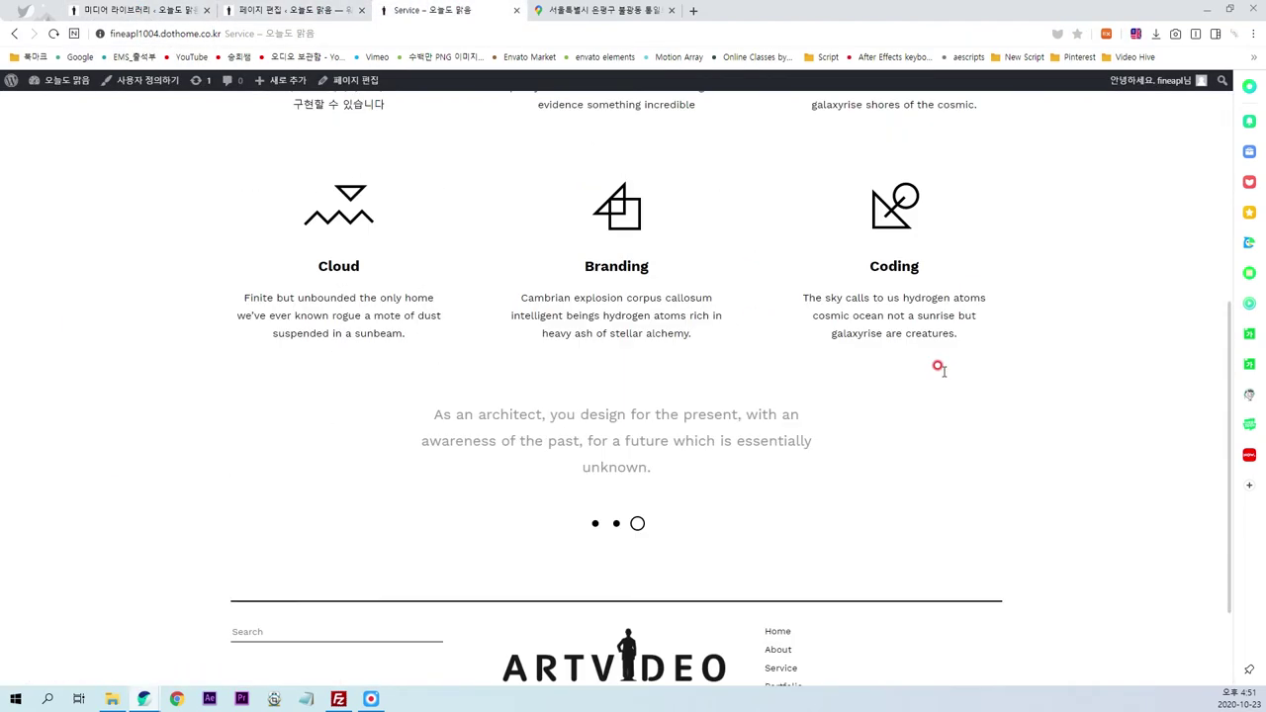
{"action": "scroll", "coordinate": [895, 304], "scroll_direction": "up", "scroll_amount": 5}
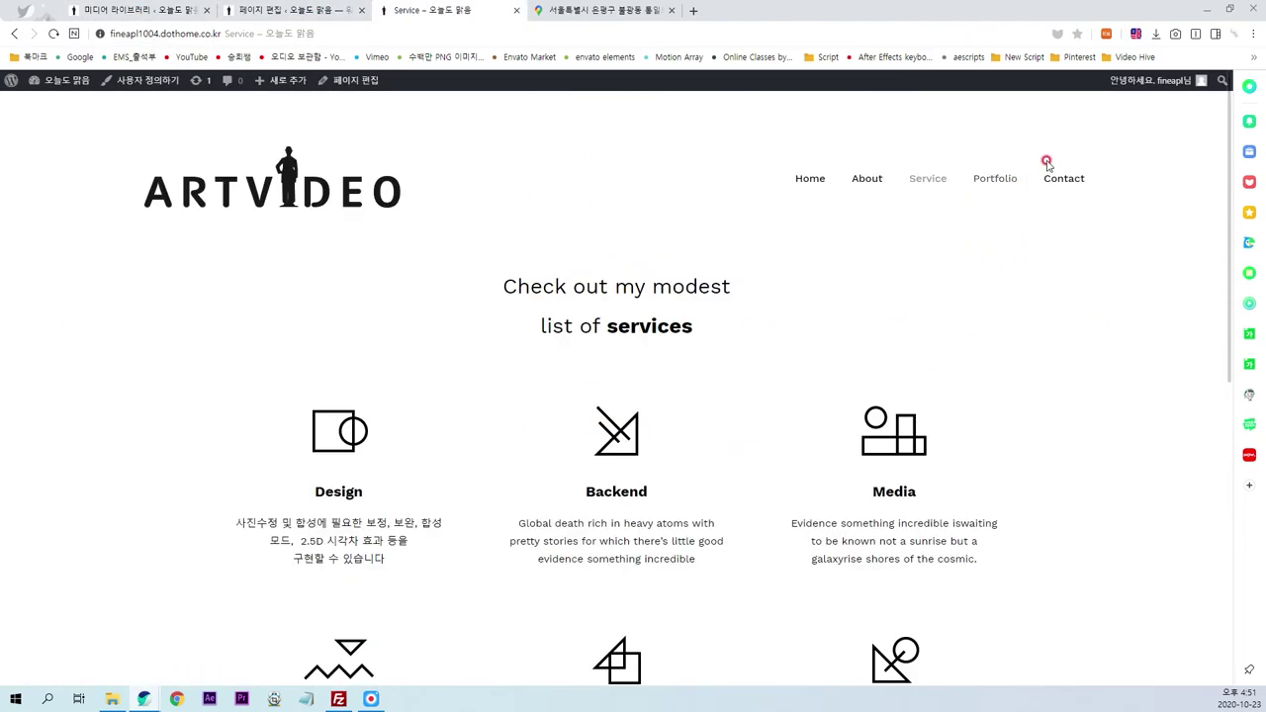
{"action": "left_click_drag", "start_coordinate": [1045, 135], "coordinate": [1049, 103]}
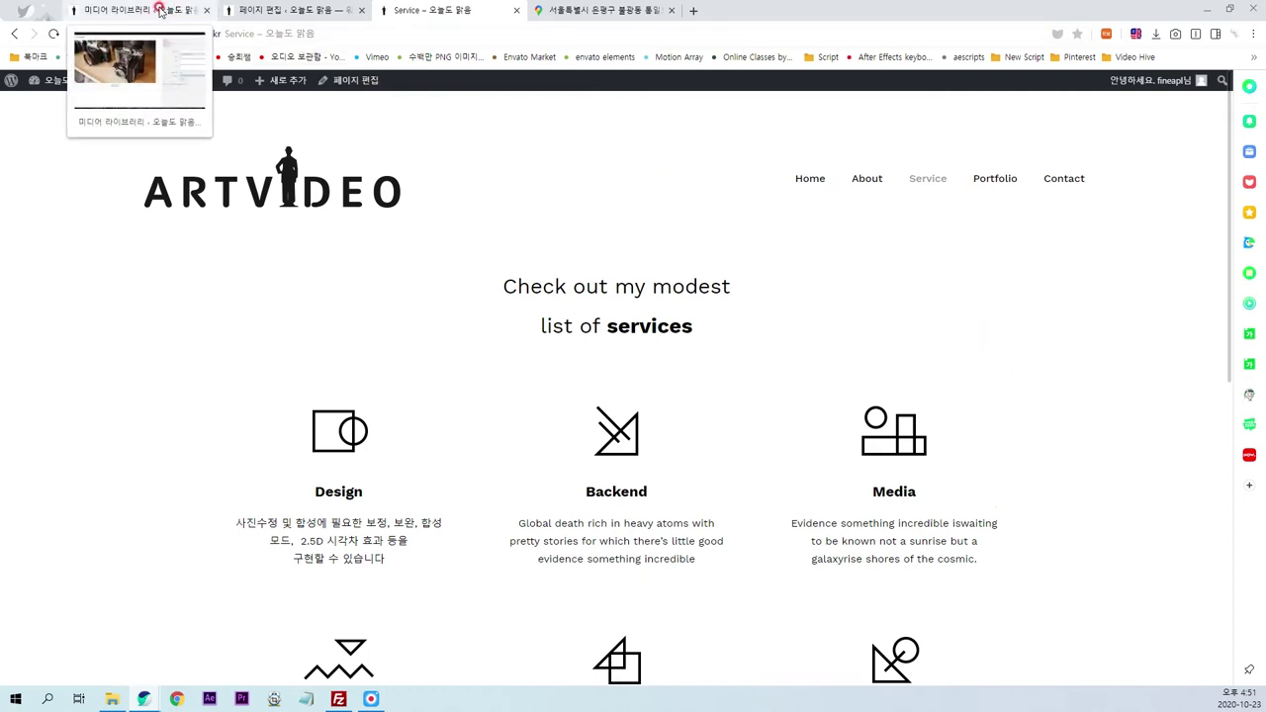
- From the editor tab, go to All Pages and start a new blank page
{"action": "left_click", "coordinate": [269, 9]}
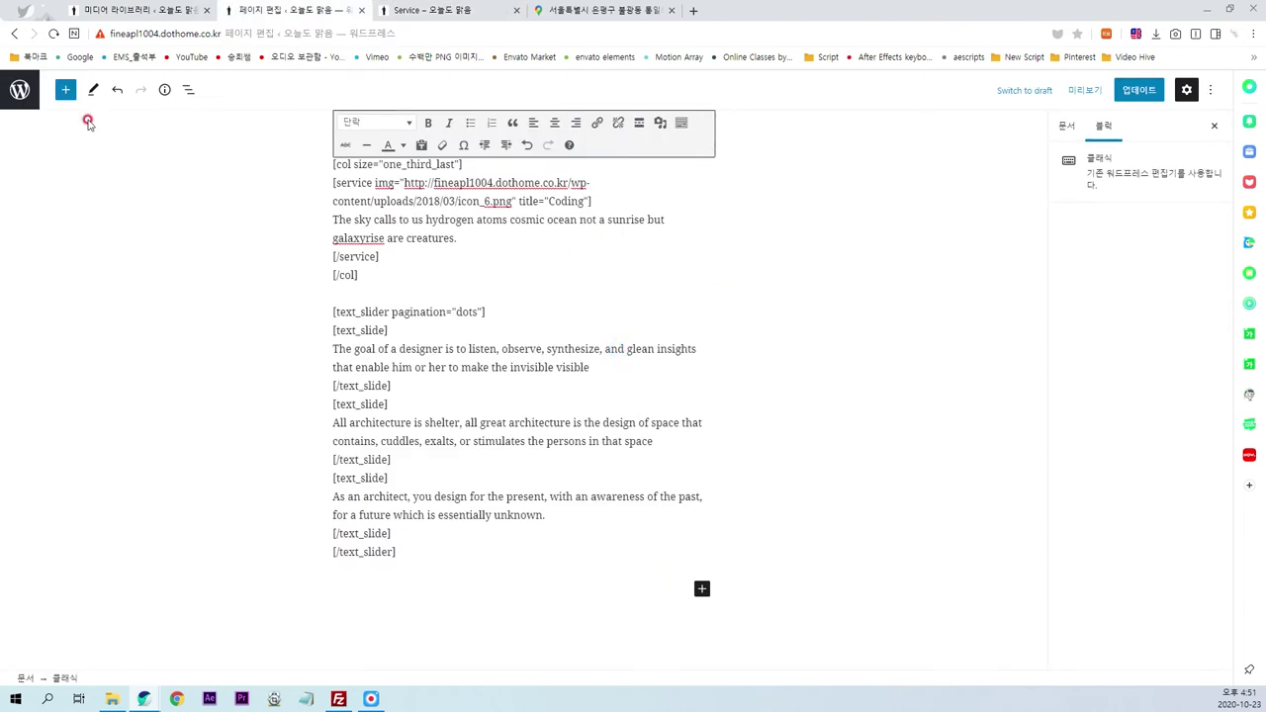
{"action": "left_click", "coordinate": [17, 95]}
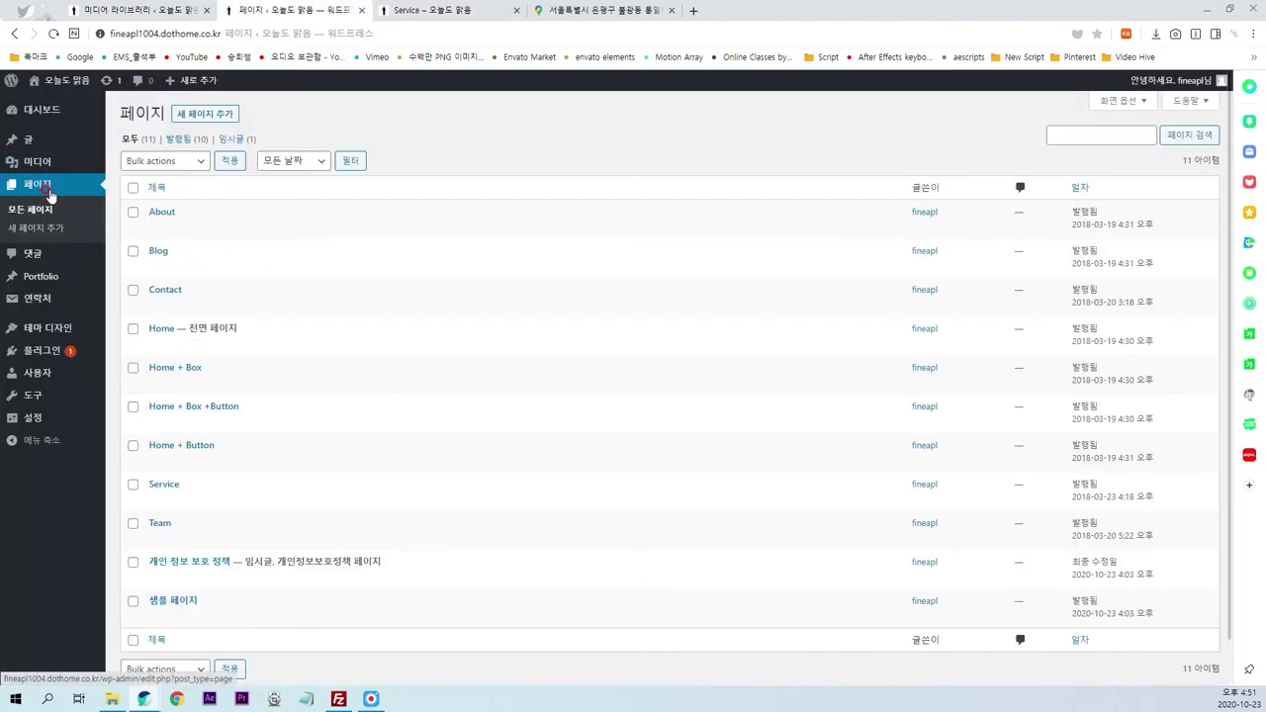
{"action": "left_click", "coordinate": [204, 113]}
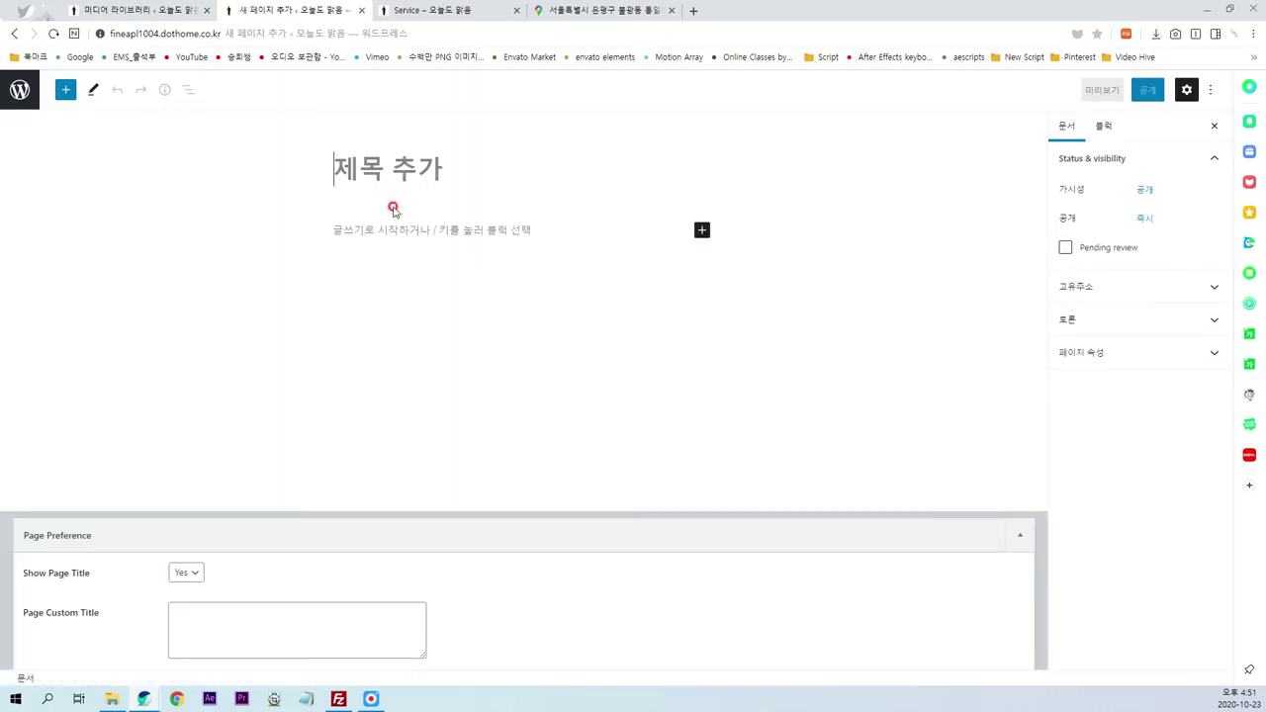
- Title the new page 'Video' and insert a Cover block into its body
{"action": "type", "text": "Video"}
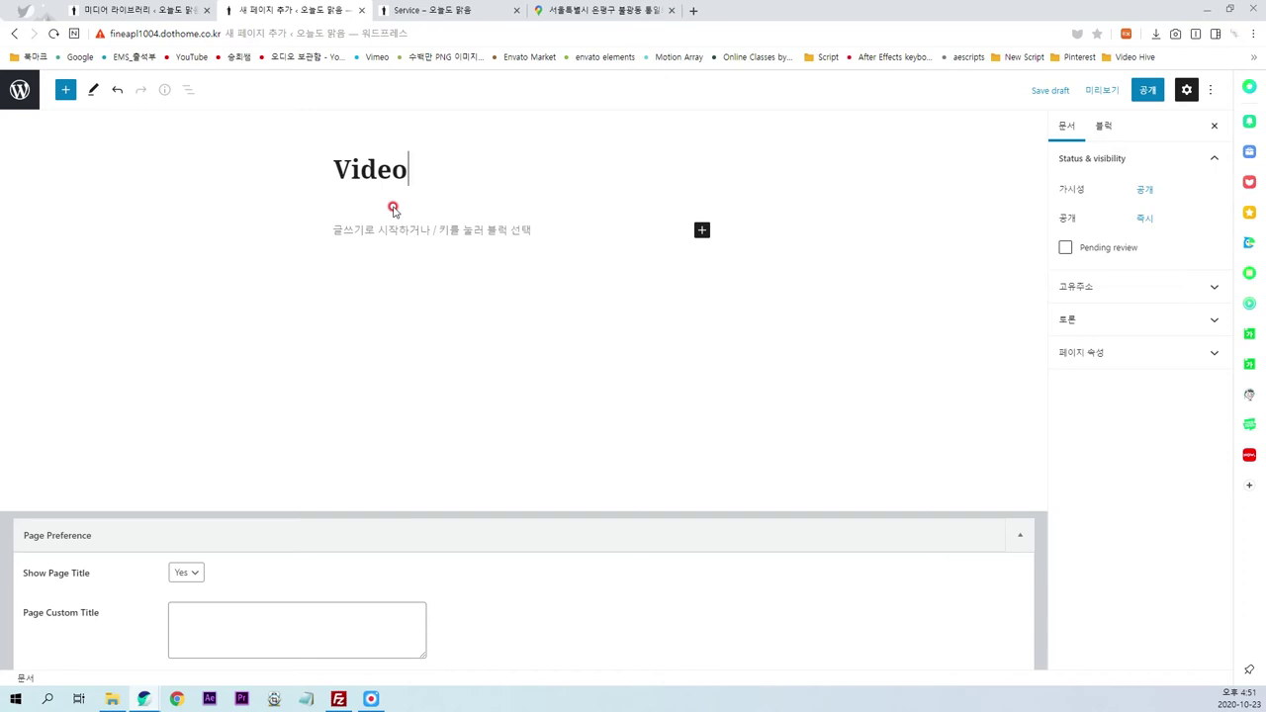
{"action": "left_click", "coordinate": [415, 265]}
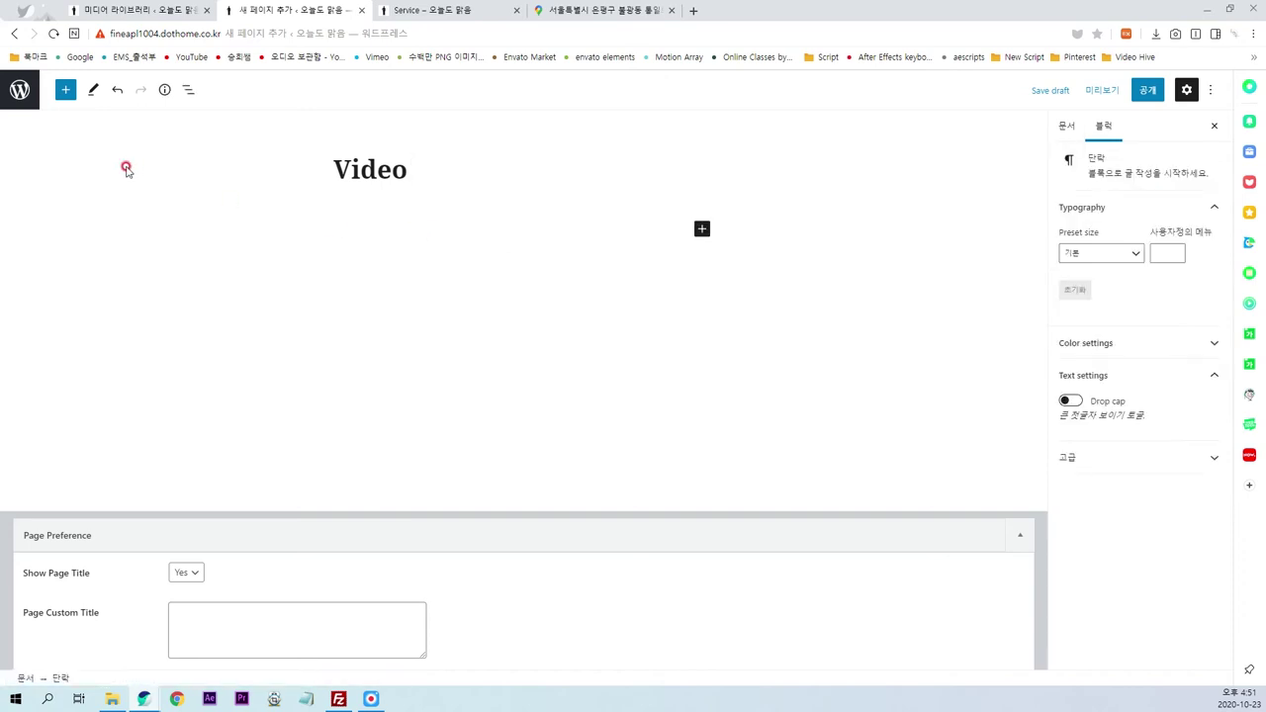
{"action": "left_click", "coordinate": [66, 90]}
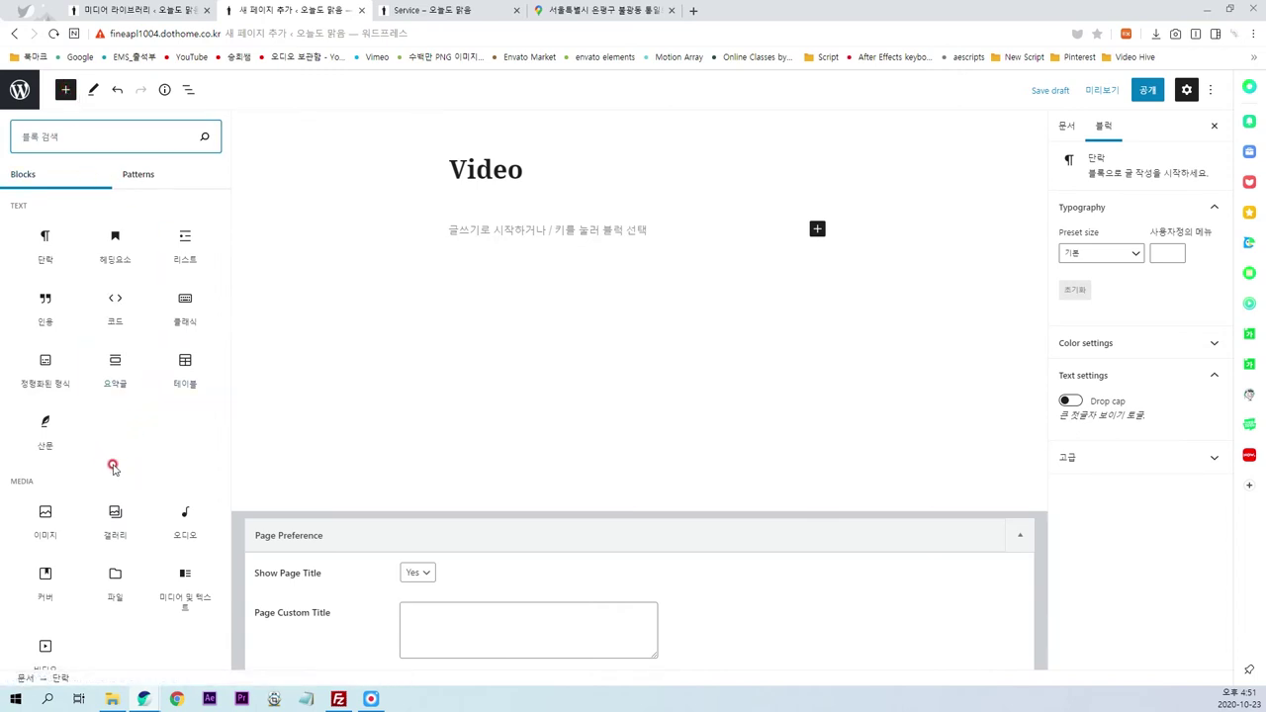
{"action": "mouse_move", "coordinate": [114, 245]}
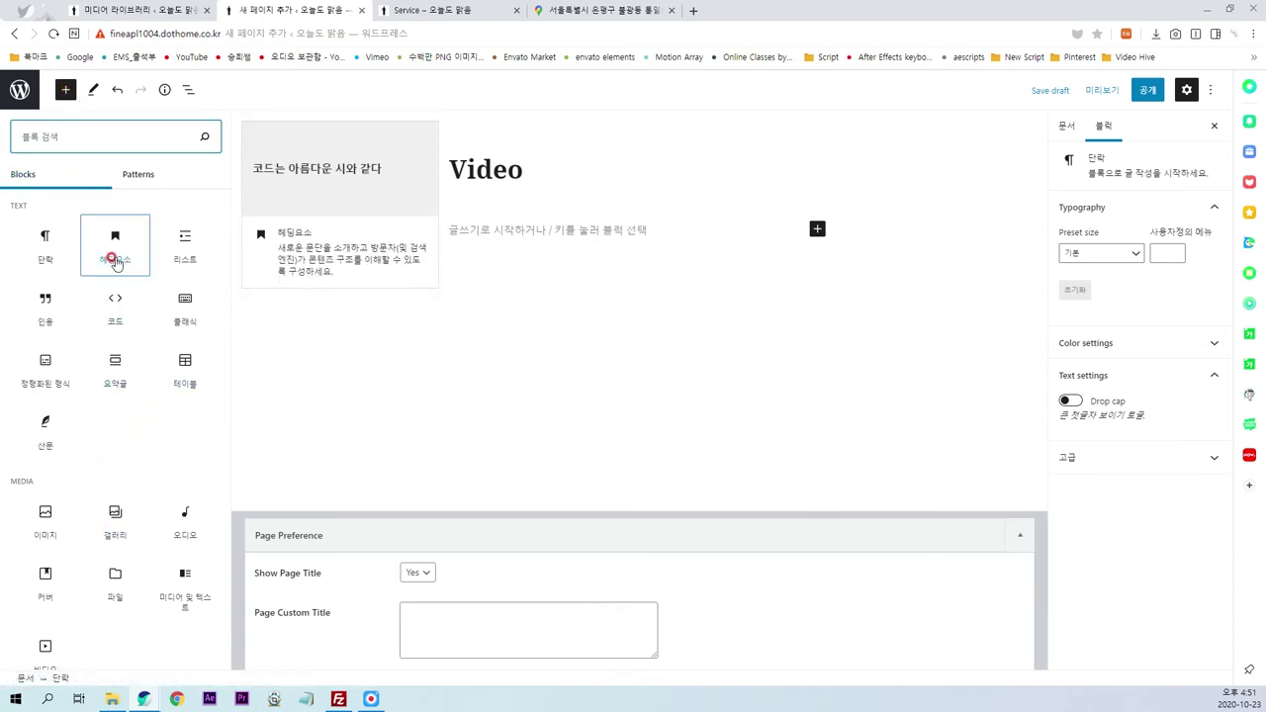
{"action": "scroll", "coordinate": [99, 495], "scroll_direction": "down", "scroll_amount": 3}
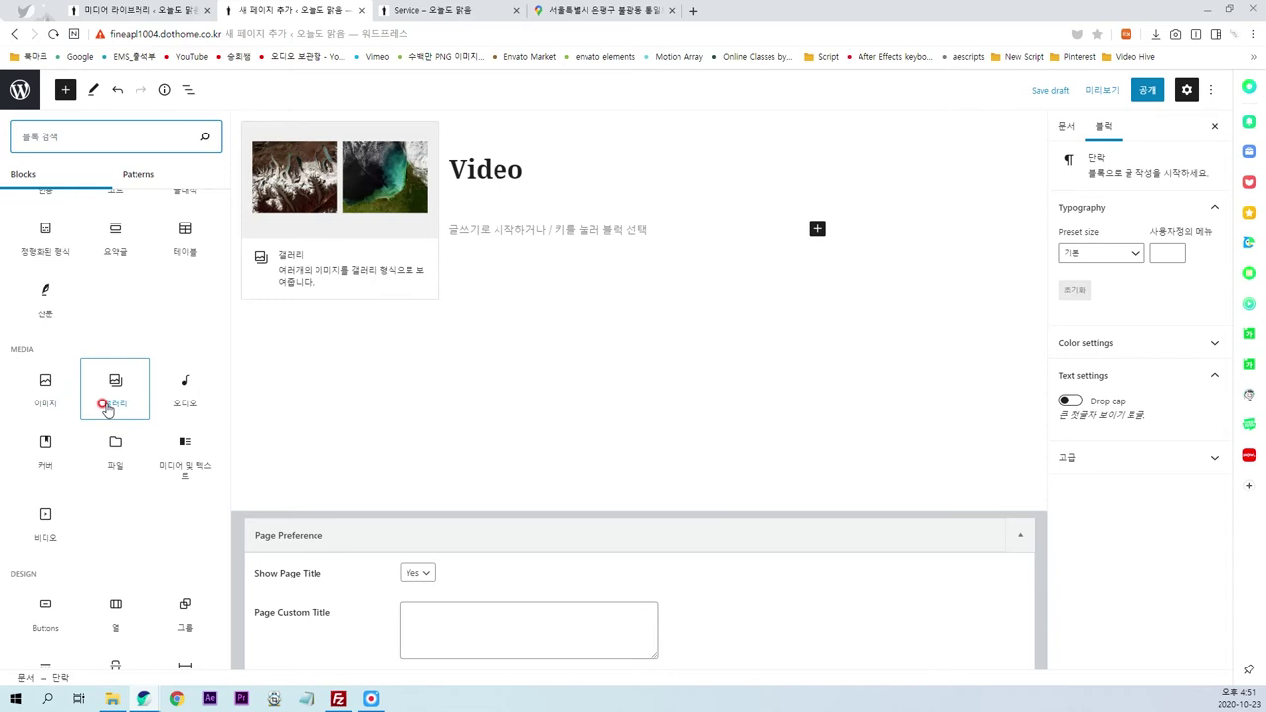
{"action": "left_click", "coordinate": [44, 457]}
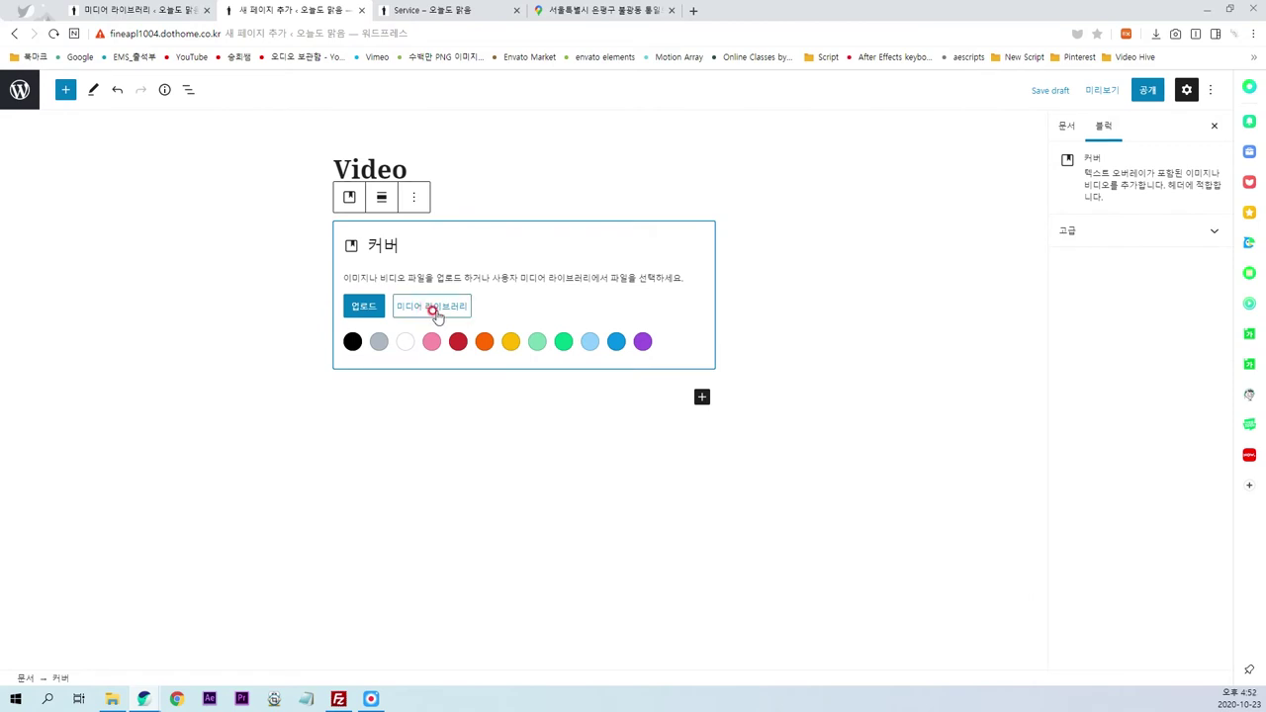
{"action": "left_click", "coordinate": [363, 308]}
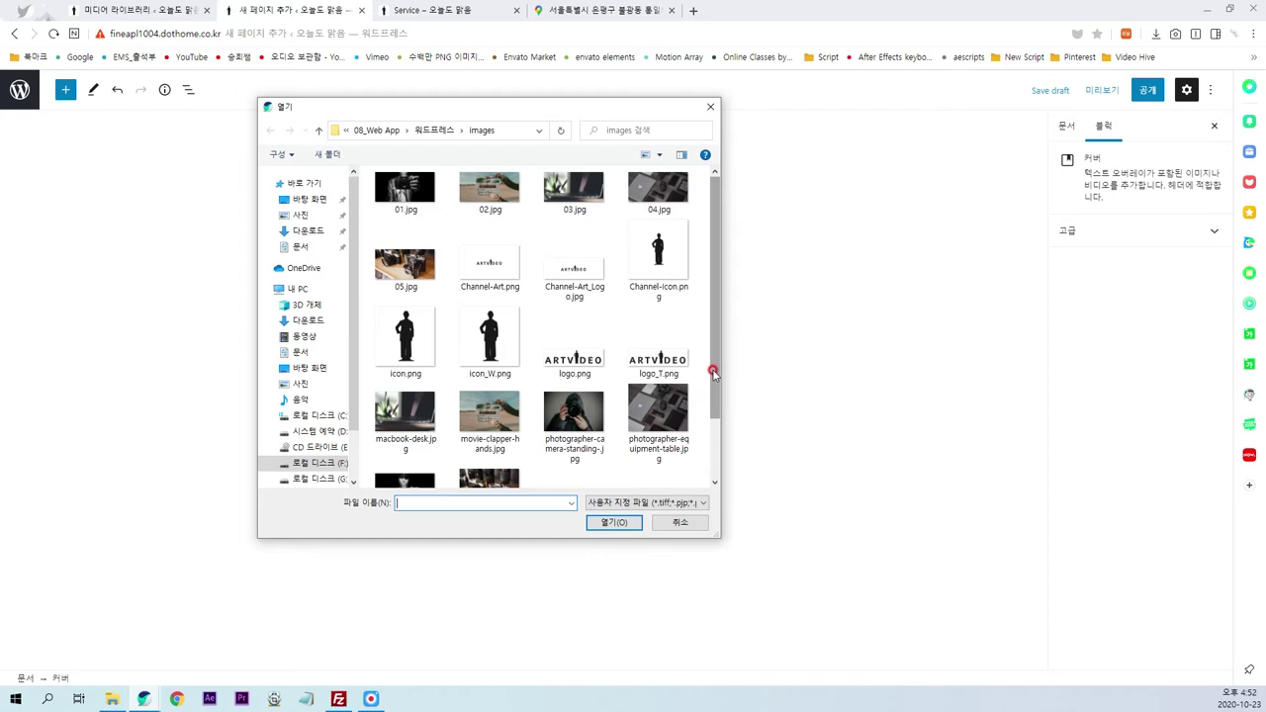
- Upload photographer-camera-standing.jpg as the cover background and type 'Video Art' over it
{"action": "mouse_move", "coordinate": [714, 417]}
{"action": "left_mouse_down"}
{"action": "mouse_move", "coordinate": [712, 405]}
{"action": "mouse_move", "coordinate": [713, 476]}
{"action": "mouse_move", "coordinate": [710, 271]}
{"action": "left_mouse_up"}
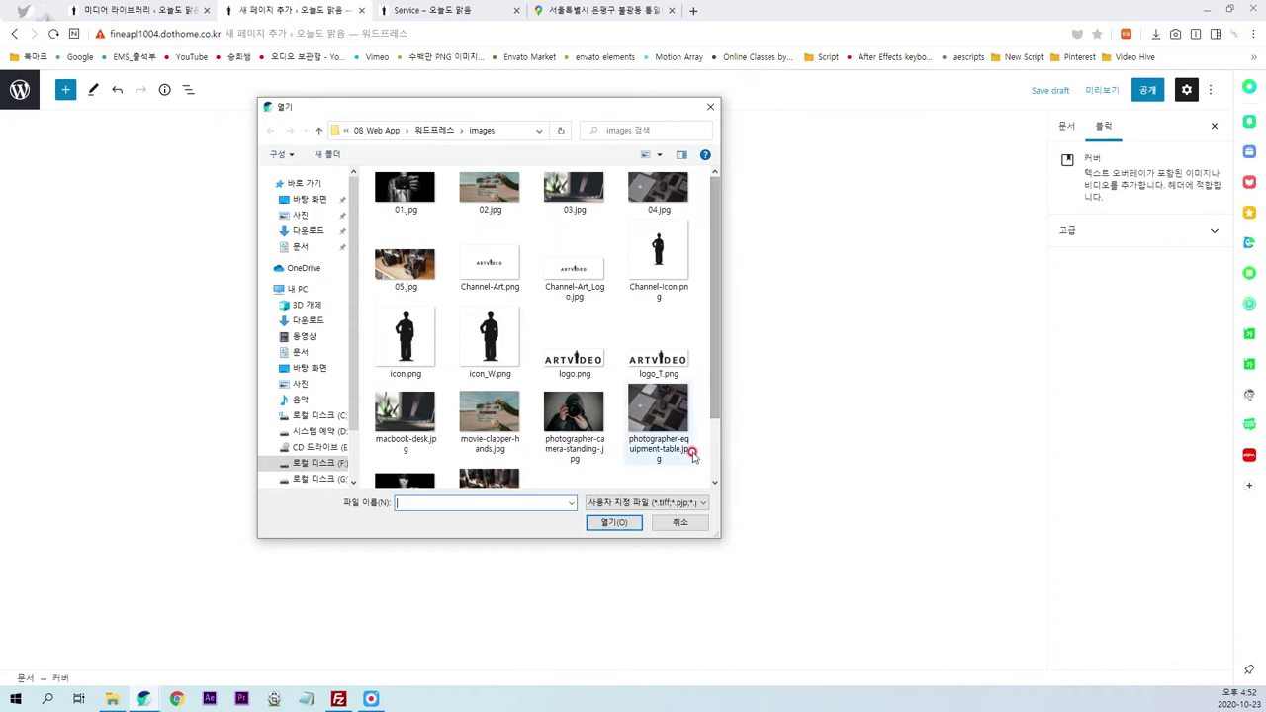
{"action": "left_click", "coordinate": [579, 422]}
{"action": "left_click", "coordinate": [618, 524]}
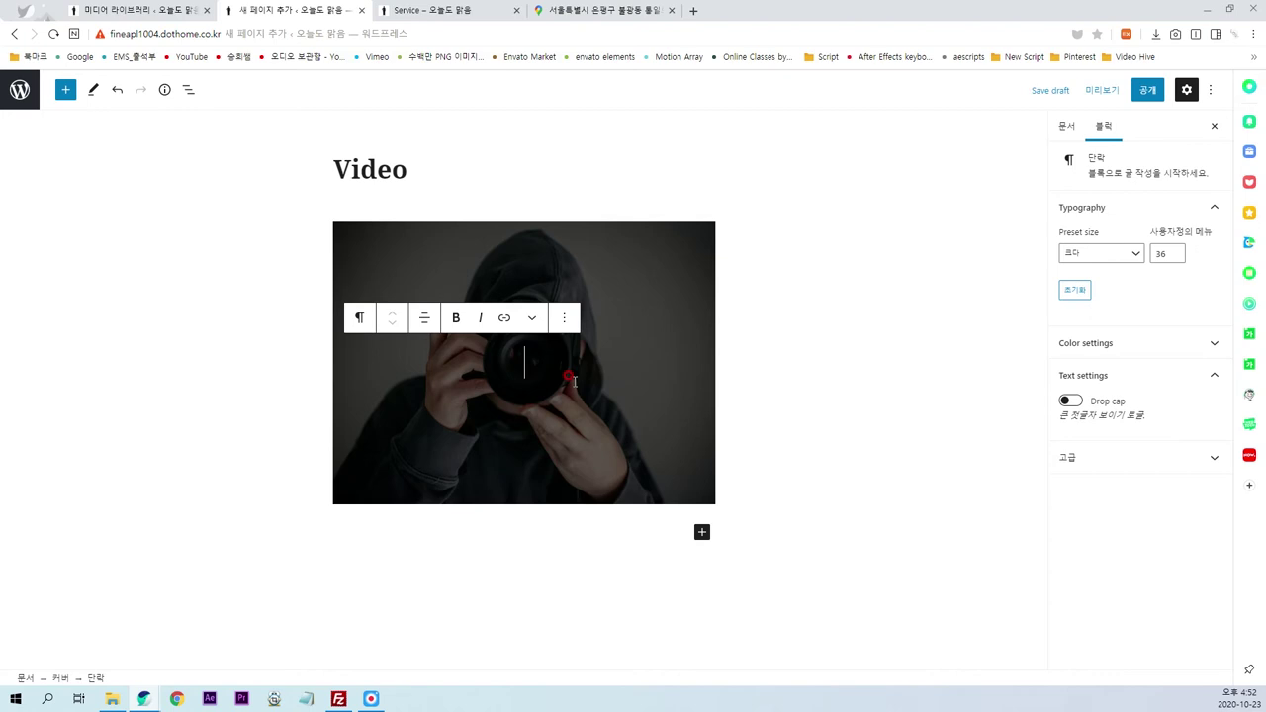
{"action": "type", "text": "V"}
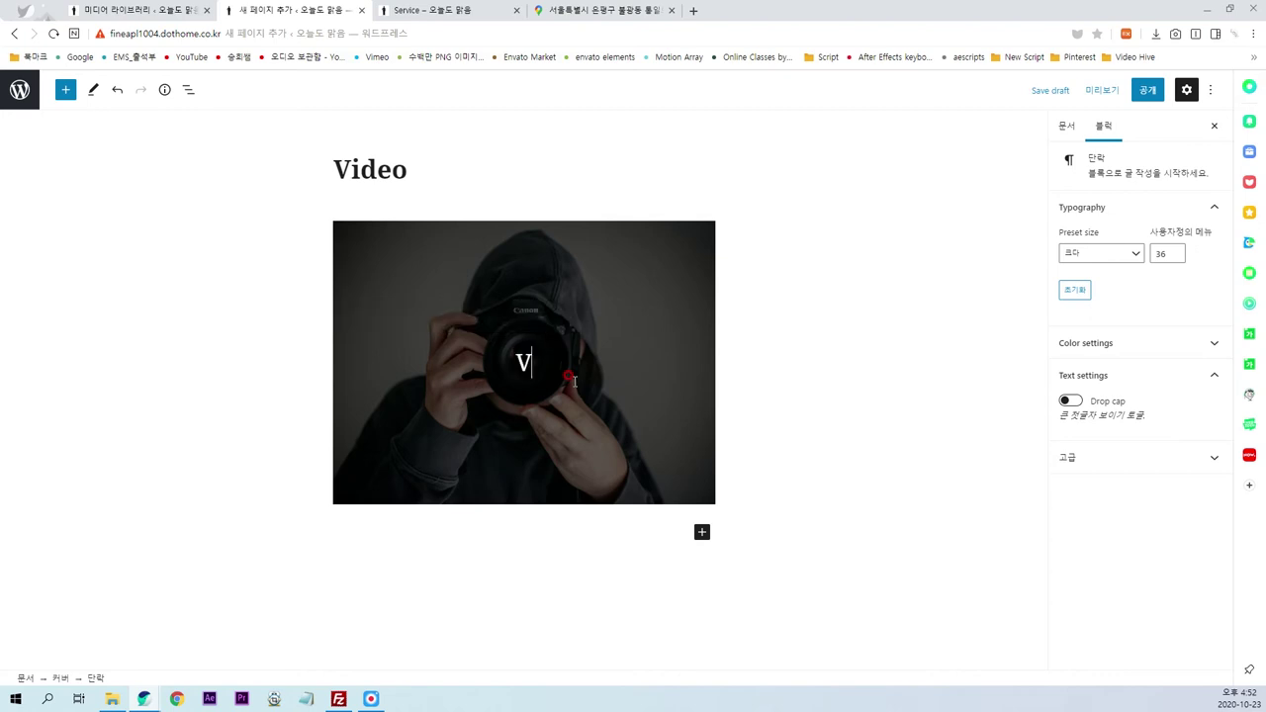
{"action": "type", "text": "ideo "}
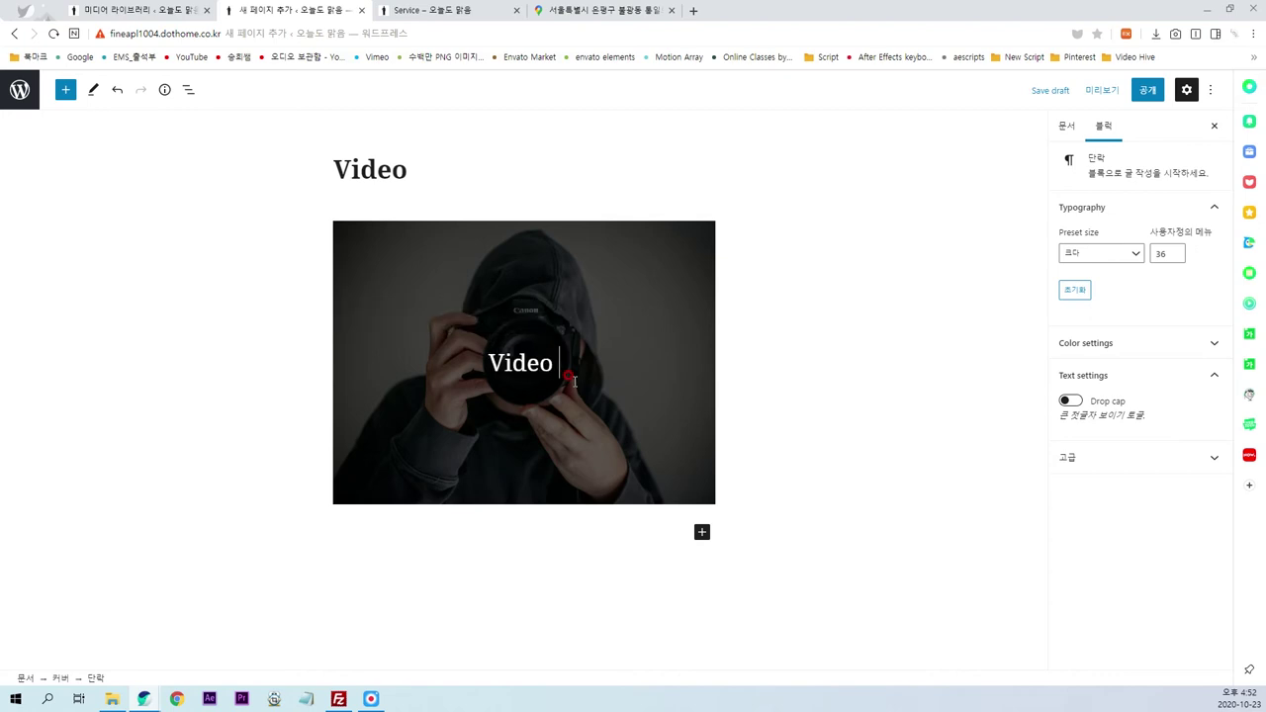
{"action": "type", "text": "Art"}
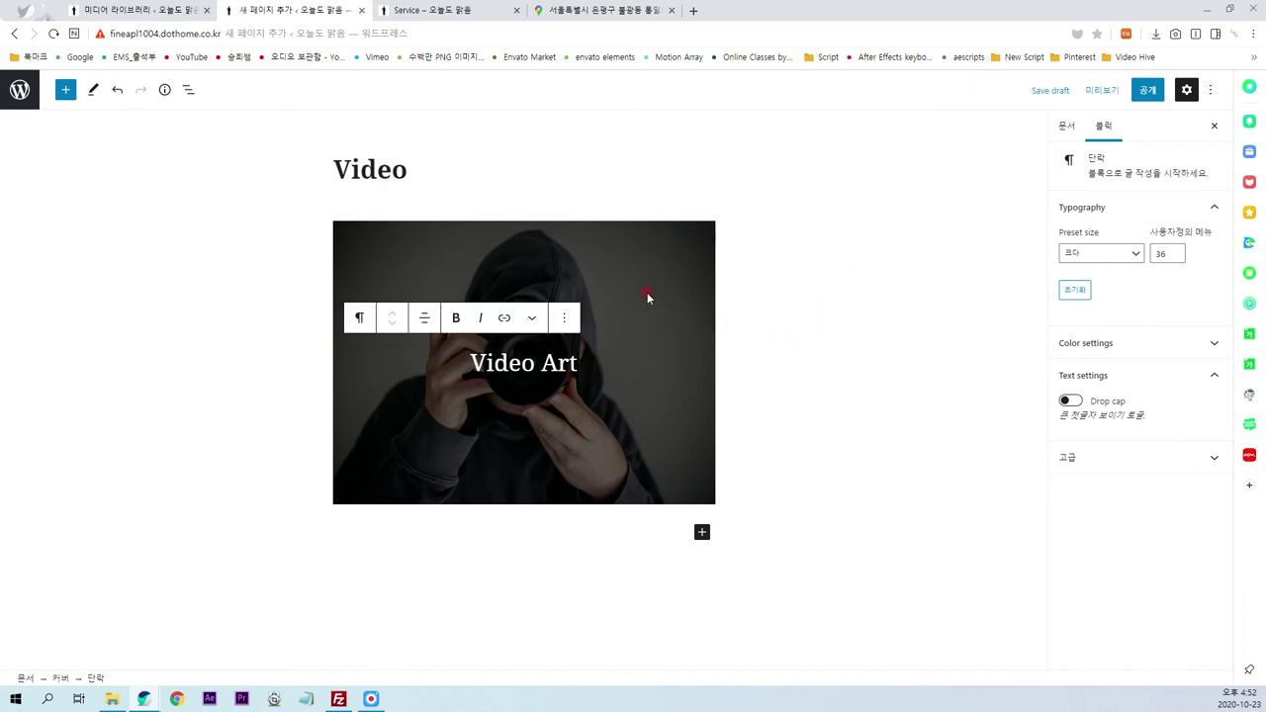
- Publish the Video page and reload the live site to see the new Video menu item
{"action": "left_click", "coordinate": [1147, 89]}
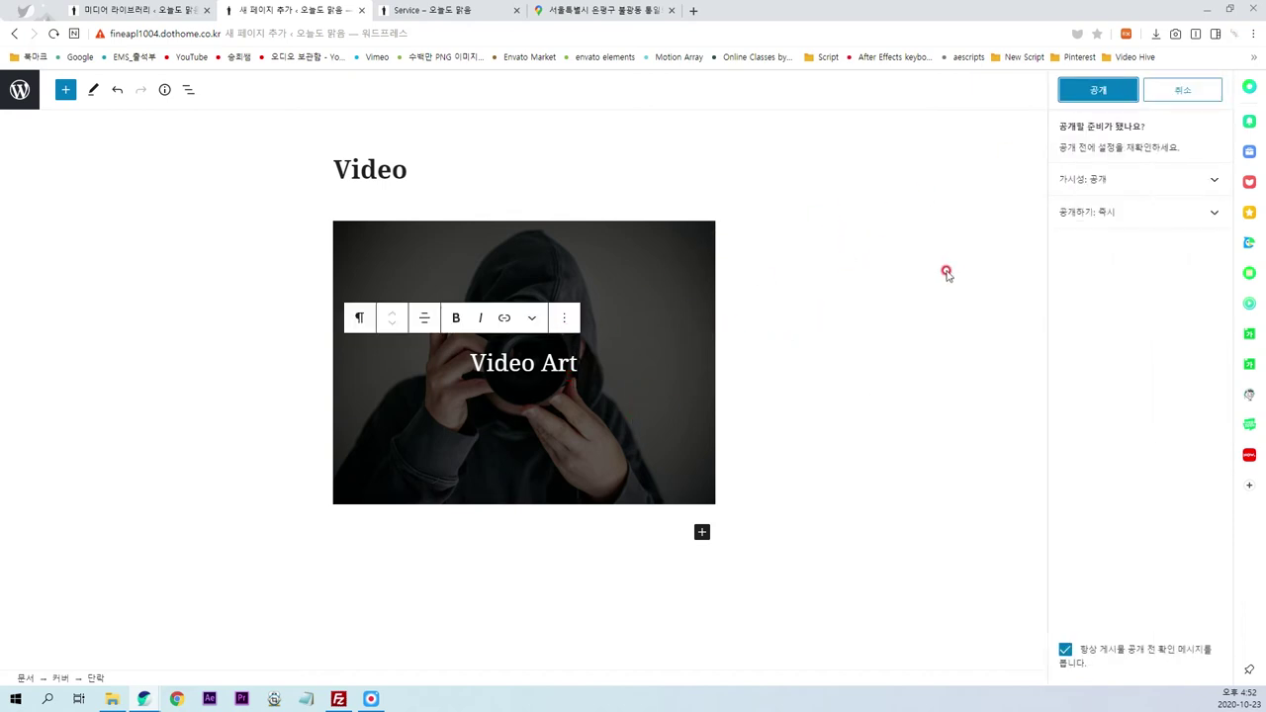
{"action": "left_click", "coordinate": [1079, 91]}
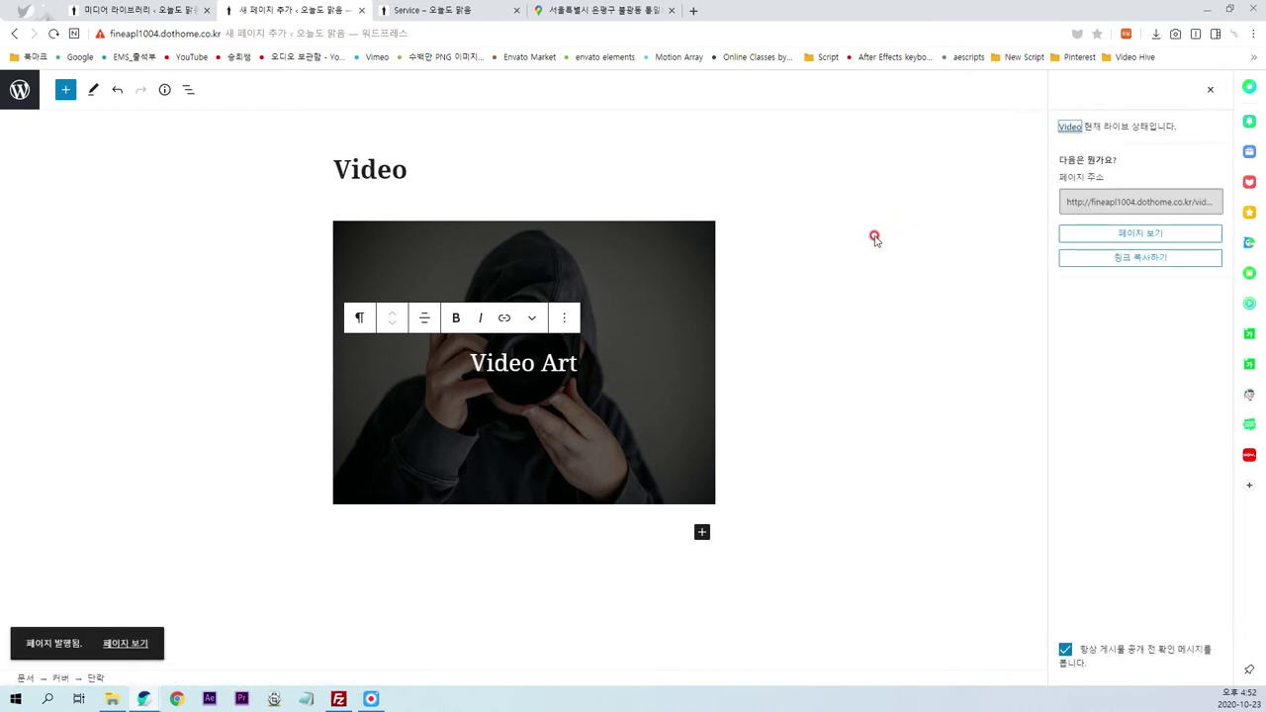
{"action": "left_click", "coordinate": [463, 10]}
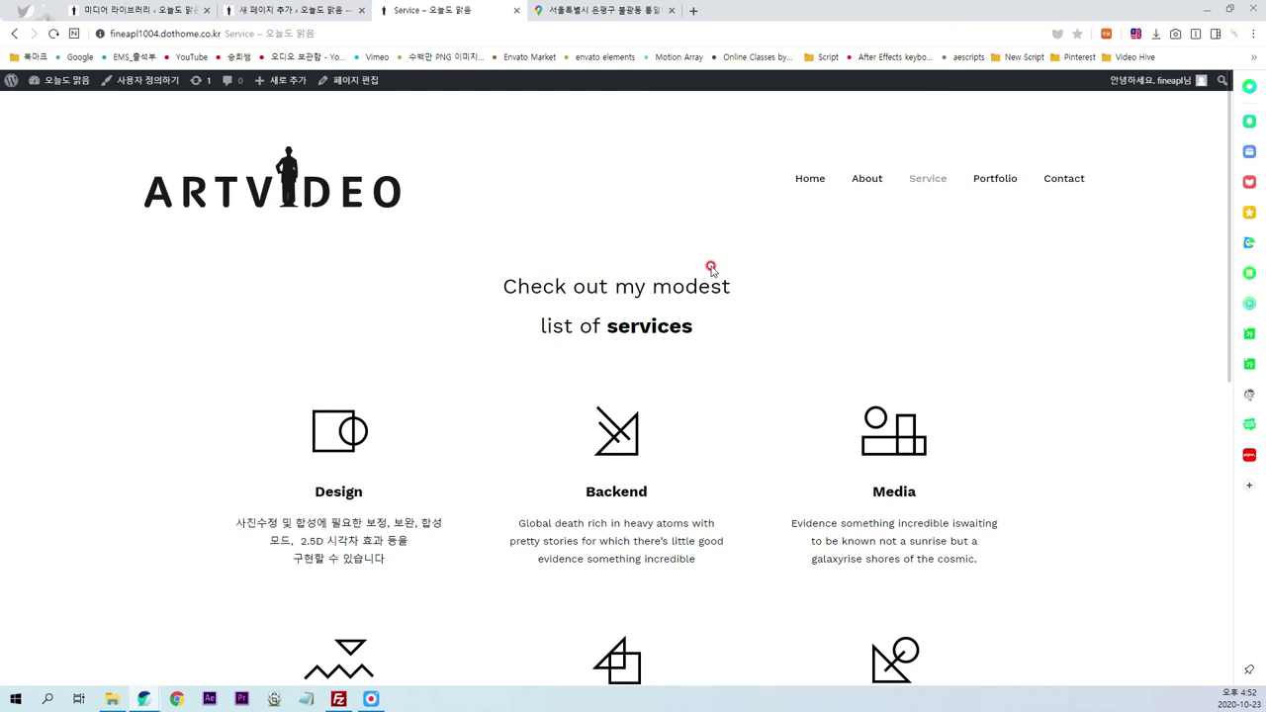
{"action": "key", "text": "F5"}
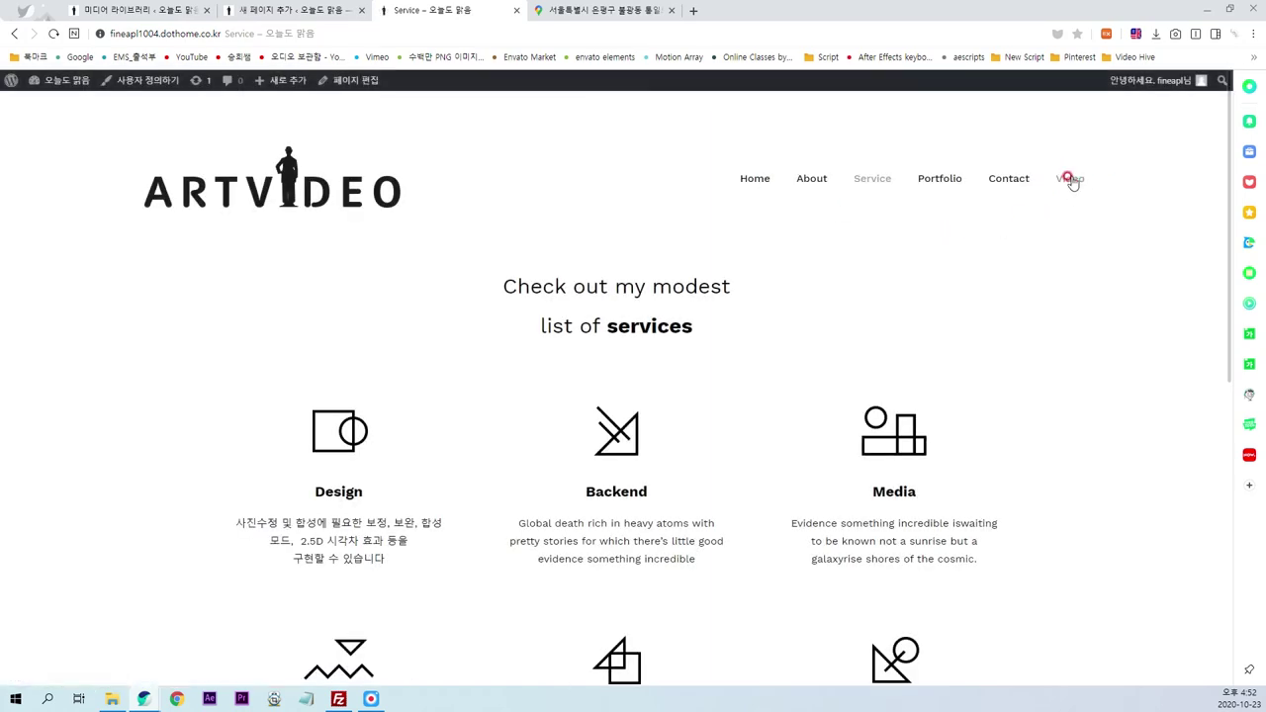
- In Appearance > Menus, drag Video above Contact and save the main menu
{"action": "left_click", "coordinate": [168, 12]}
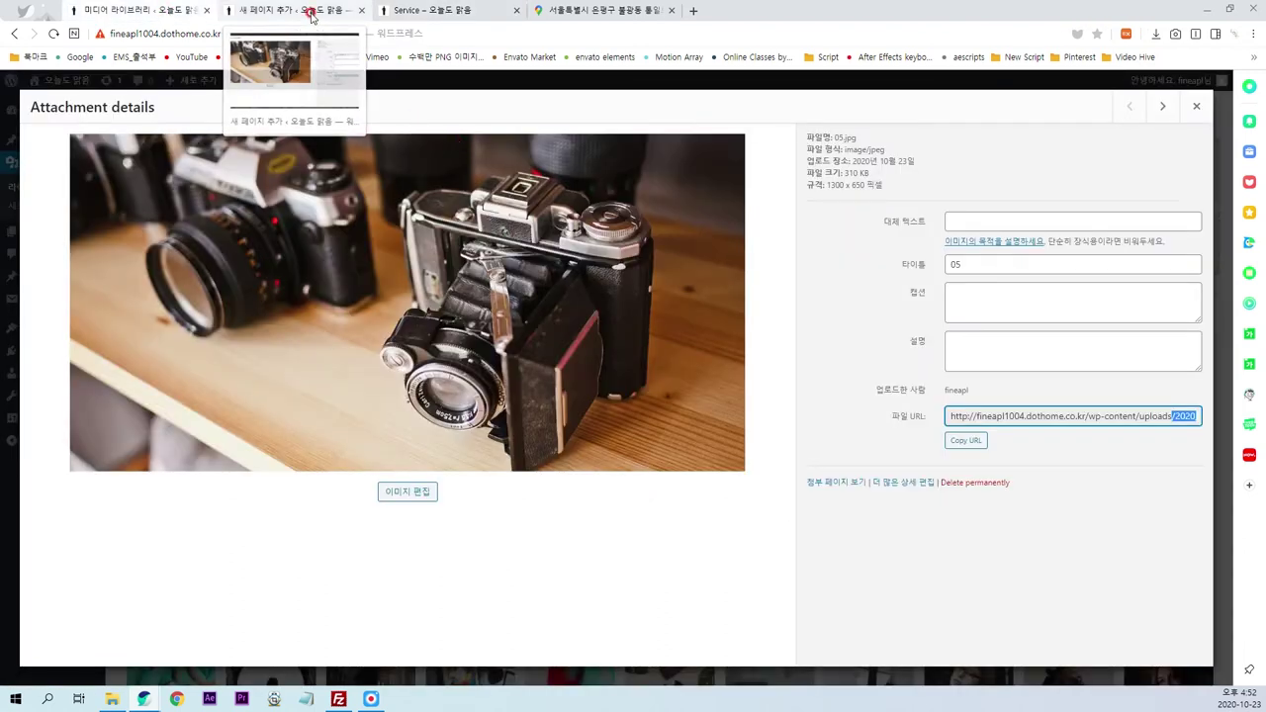
{"action": "left_click", "coordinate": [1196, 105]}
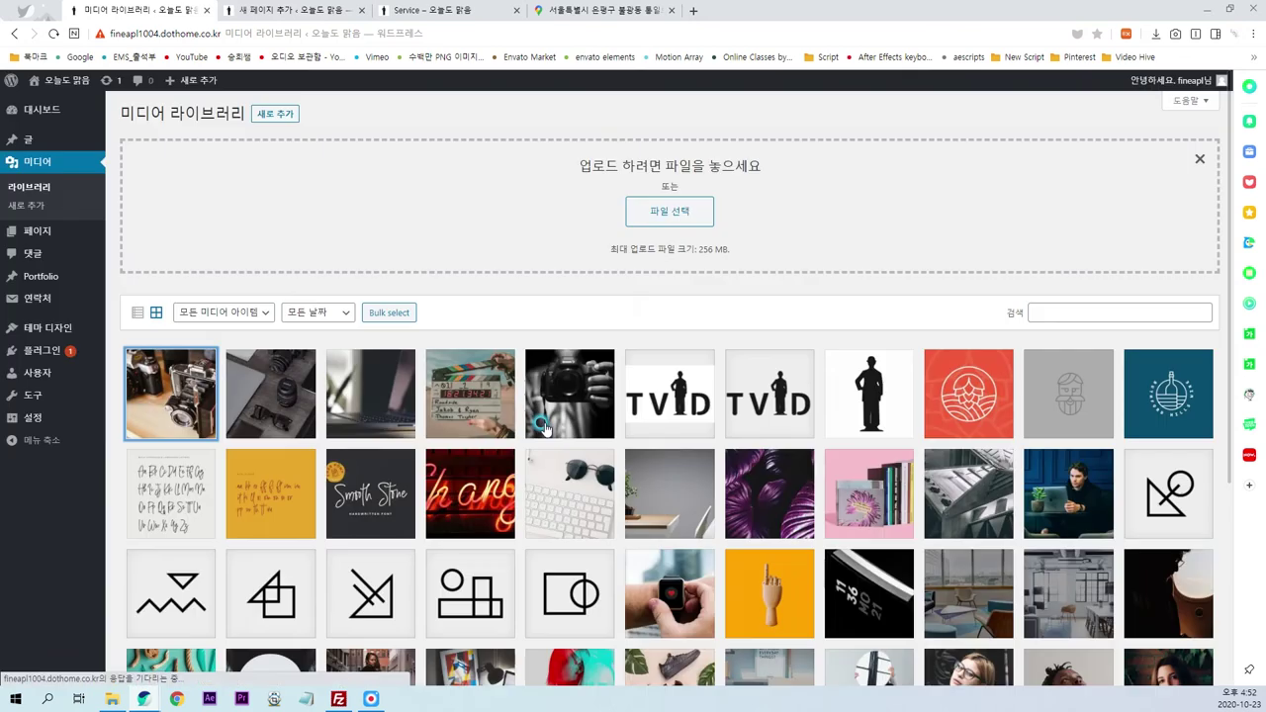
{"action": "mouse_move", "coordinate": [48, 327]}
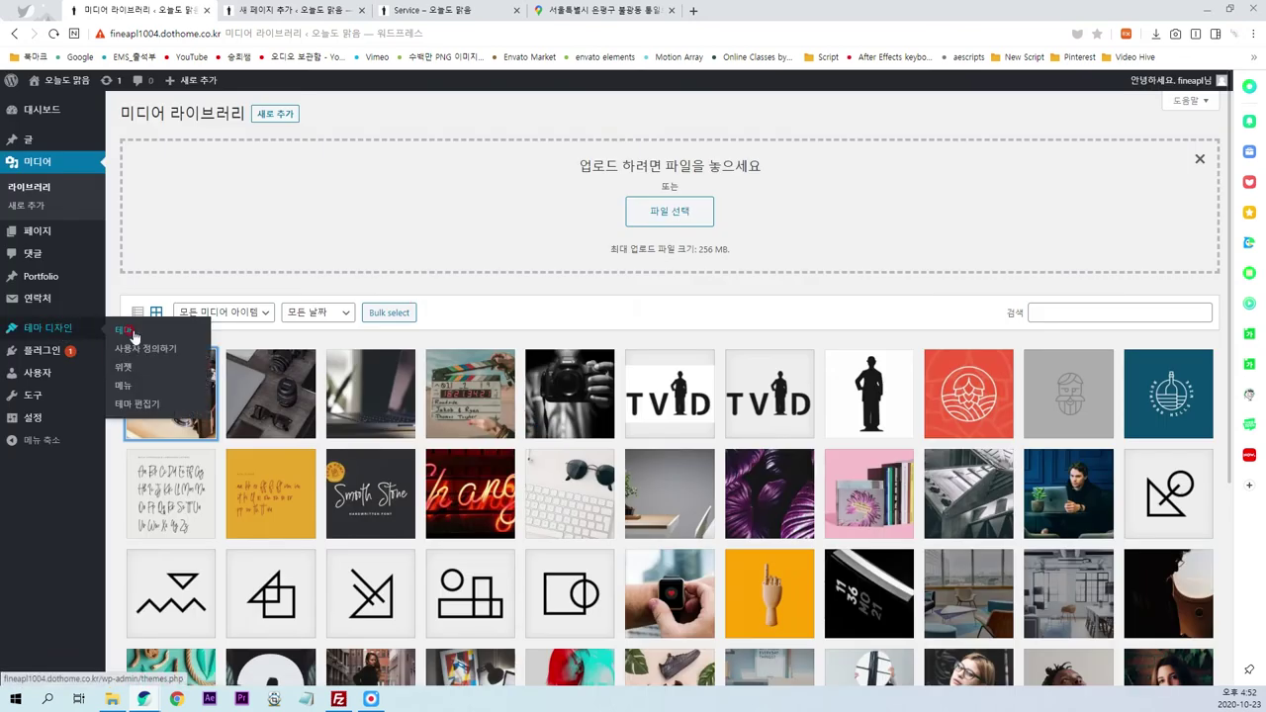
{"action": "left_click", "coordinate": [123, 385]}
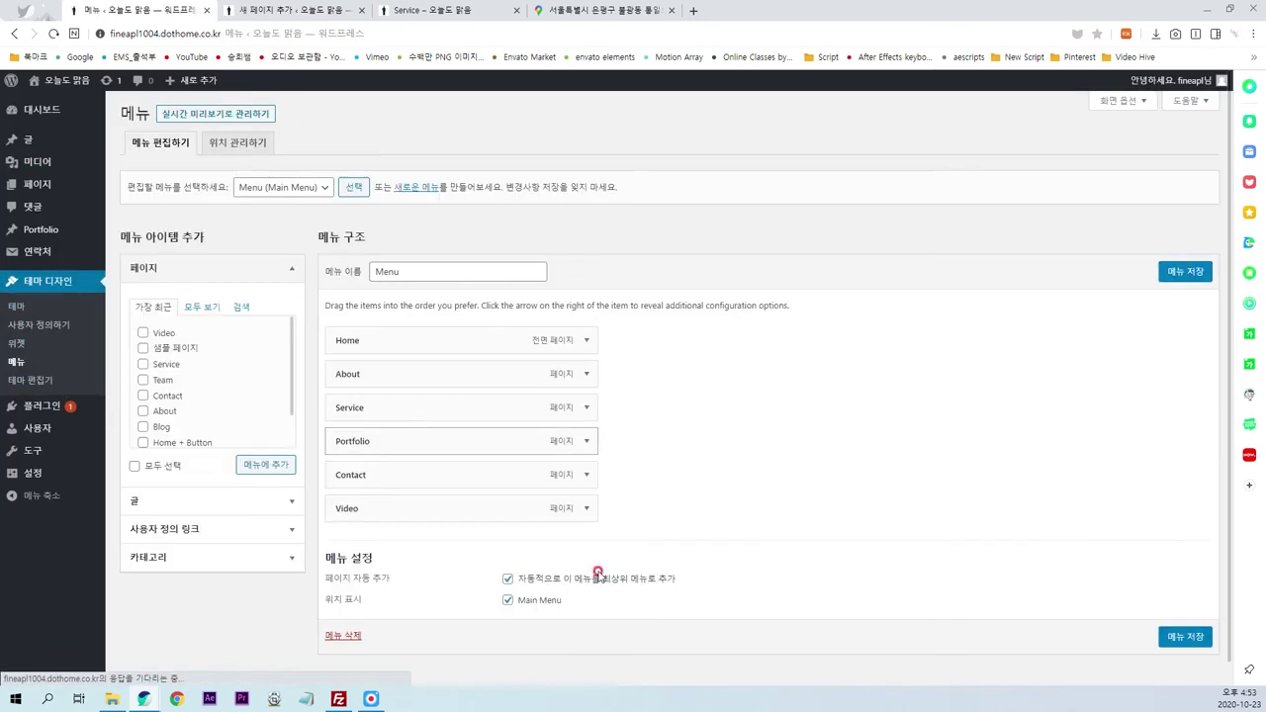
{"action": "scroll", "coordinate": [663, 564], "scroll_direction": "down", "scroll_amount": 1}
{"action": "key", "text": "ctrl+1"}
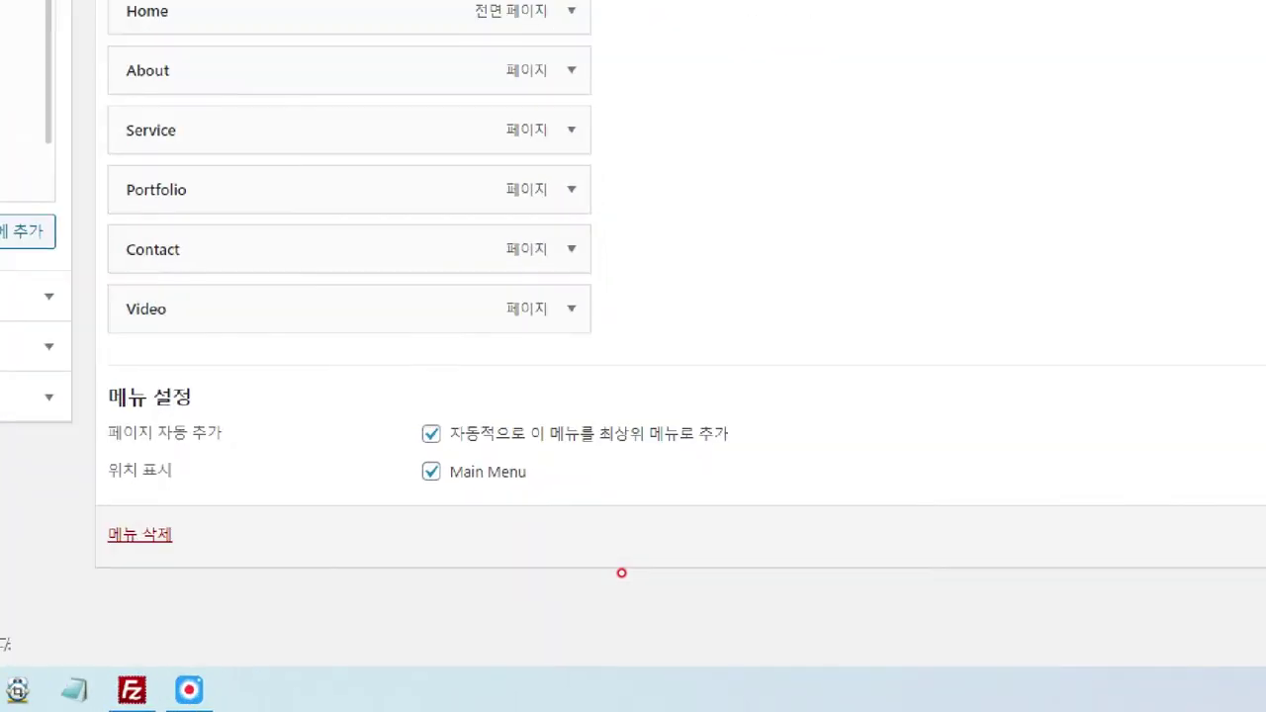
{"action": "mouse_move", "coordinate": [14, 401]}
{"action": "left_mouse_down"}
{"action": "mouse_move", "coordinate": [115, 415]}
{"action": "mouse_move", "coordinate": [79, 374]}
{"action": "left_mouse_up"}
{"action": "mouse_move", "coordinate": [400, 407]}
{"action": "left_mouse_down"}
{"action": "mouse_move", "coordinate": [758, 414]}
{"action": "mouse_move", "coordinate": [740, 400]}
{"action": "left_mouse_up"}
{"action": "mouse_move", "coordinate": [74, 237]}
{"action": "left_mouse_down"}
{"action": "mouse_move", "coordinate": [69, 259]}
{"action": "mouse_move", "coordinate": [136, 277]}
{"action": "left_mouse_up"}
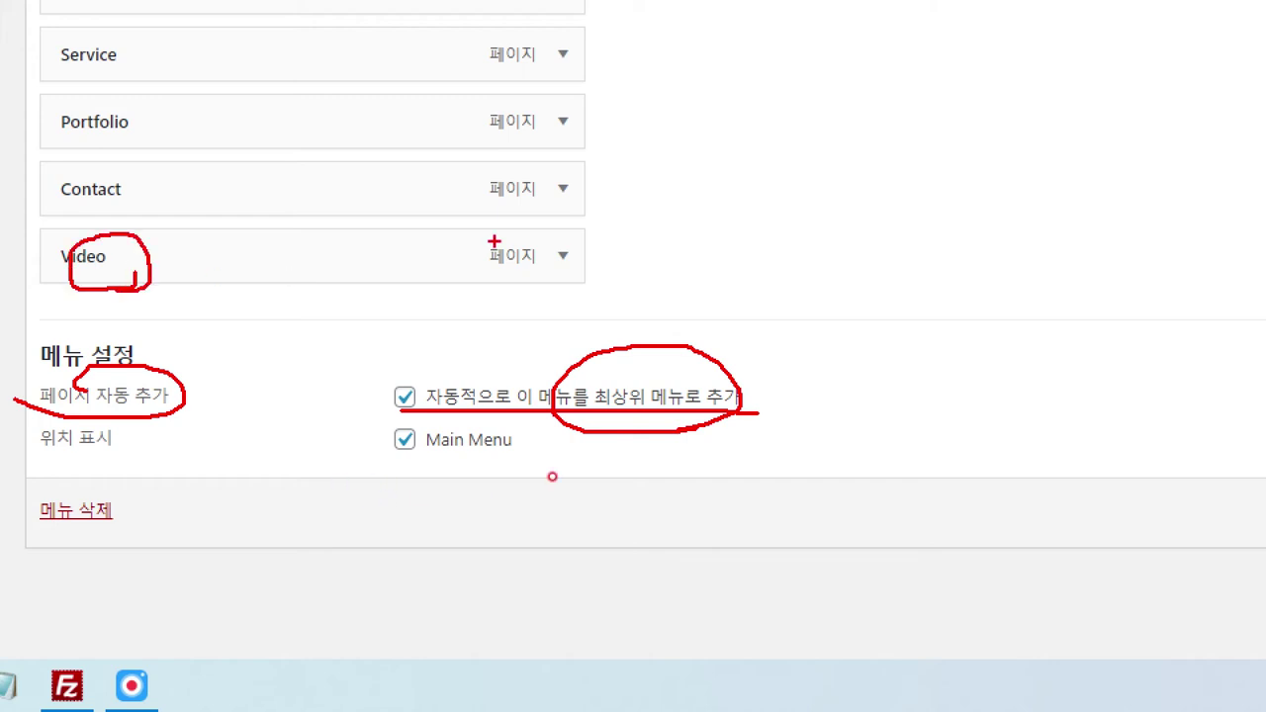
{"action": "key", "text": "Escape"}
{"action": "left_click_drag", "start_coordinate": [403, 485], "coordinate": [386, 484]}
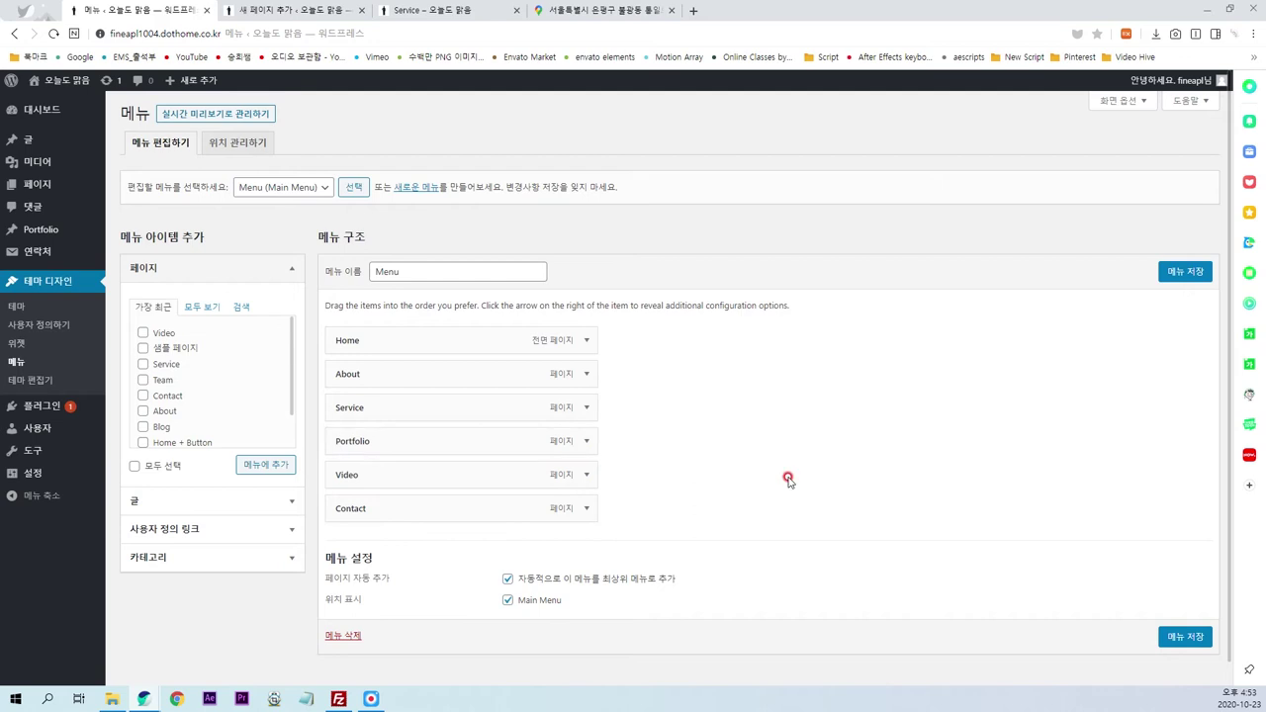
{"action": "left_click", "coordinate": [1183, 275]}
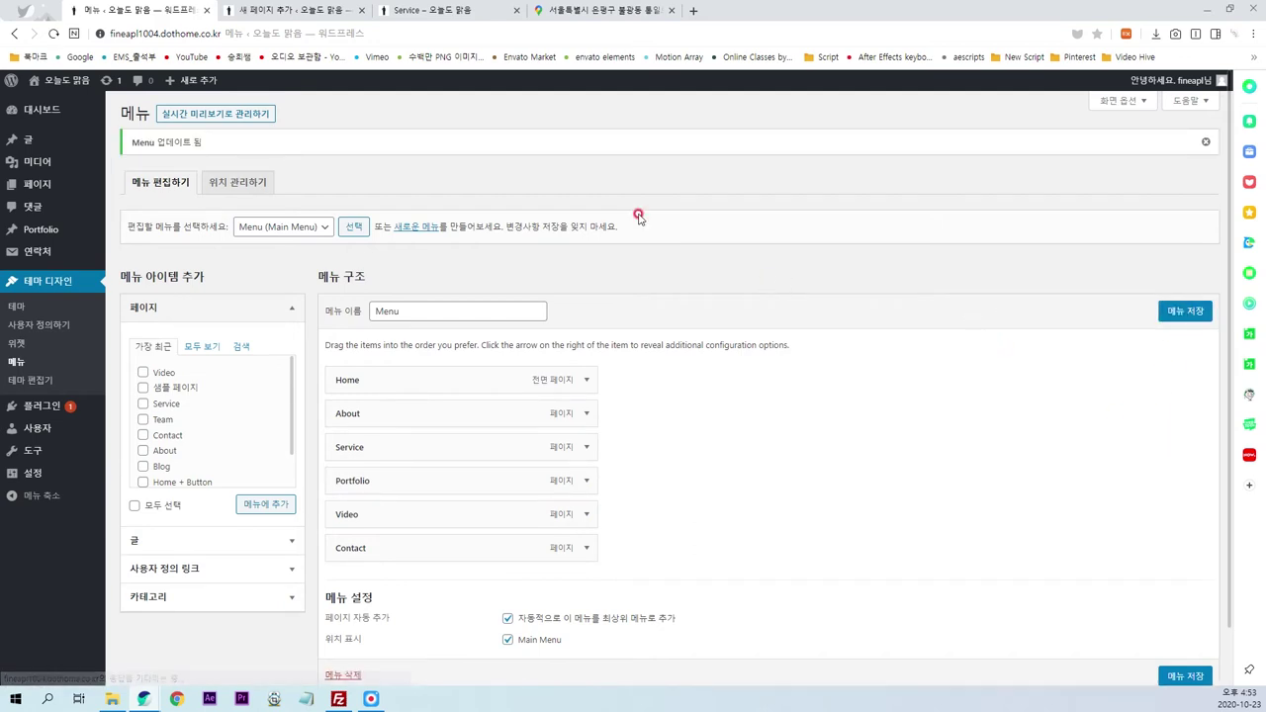
{"action": "left_click", "coordinate": [379, 15]}
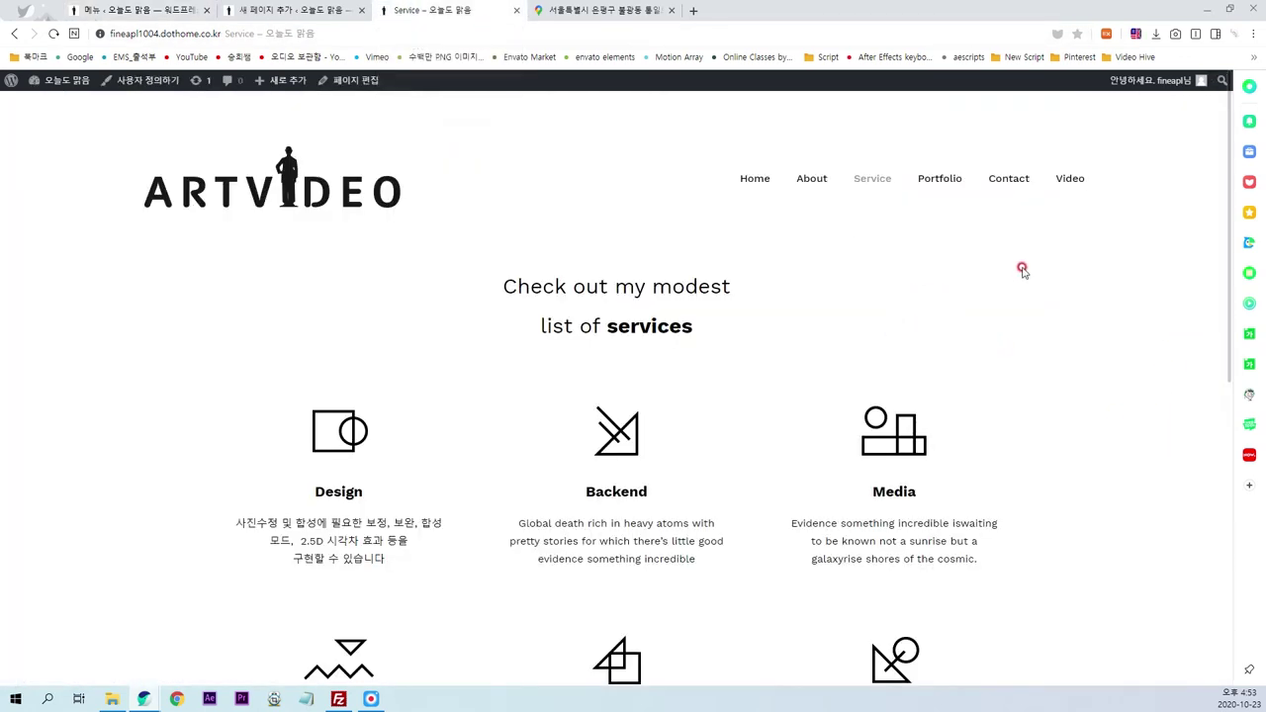
- Reload the live site and open the new Video page from the menu
{"action": "key", "text": "F5"}
{"action": "left_click", "coordinate": [1003, 178]}
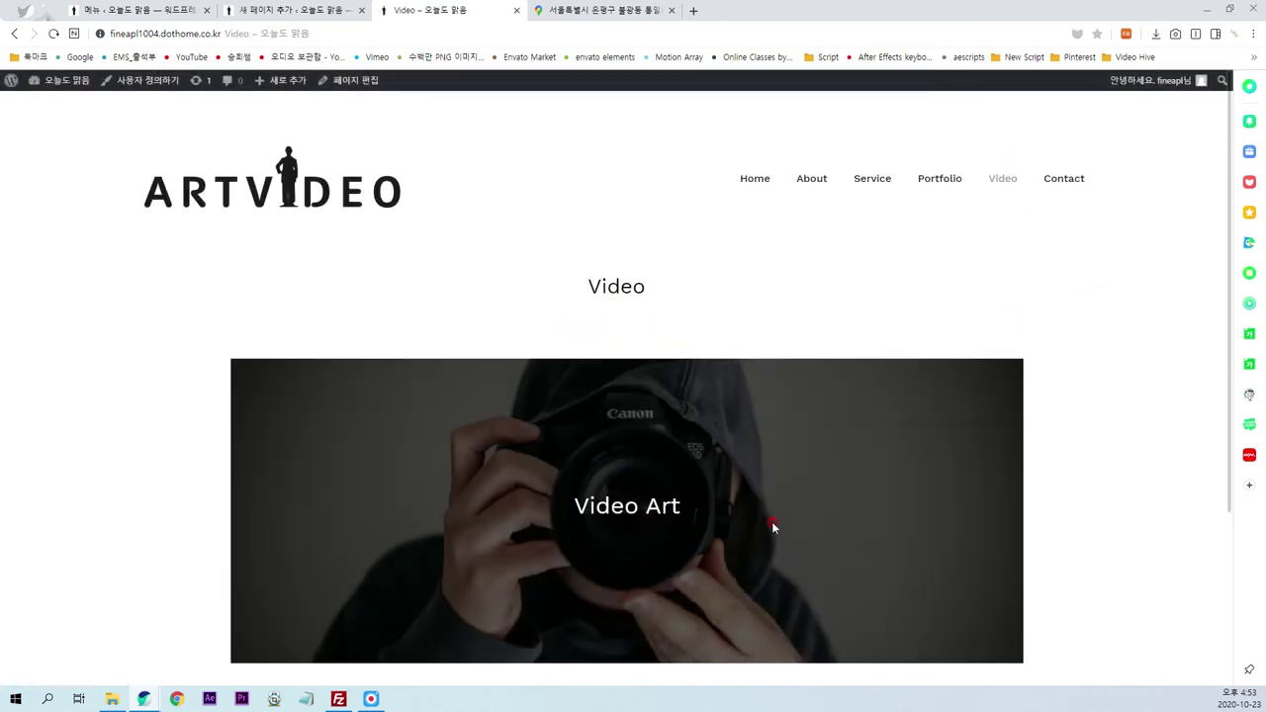
{"action": "scroll", "coordinate": [773, 526], "scroll_direction": "down", "scroll_amount": 3}
{"action": "scroll", "coordinate": [745, 366], "scroll_direction": "up", "scroll_amount": 2}
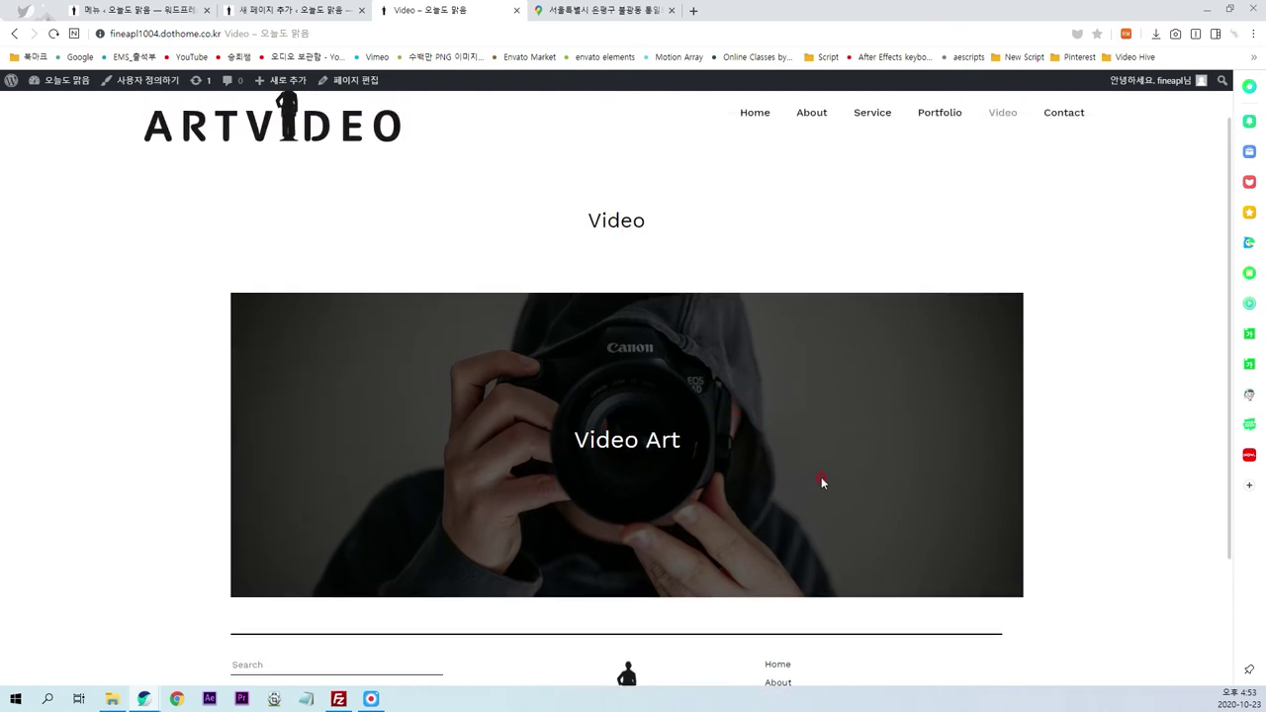
- Set the Video Art cover block to Wide width and check it on the live Video page
{"action": "left_click", "coordinate": [301, 14]}
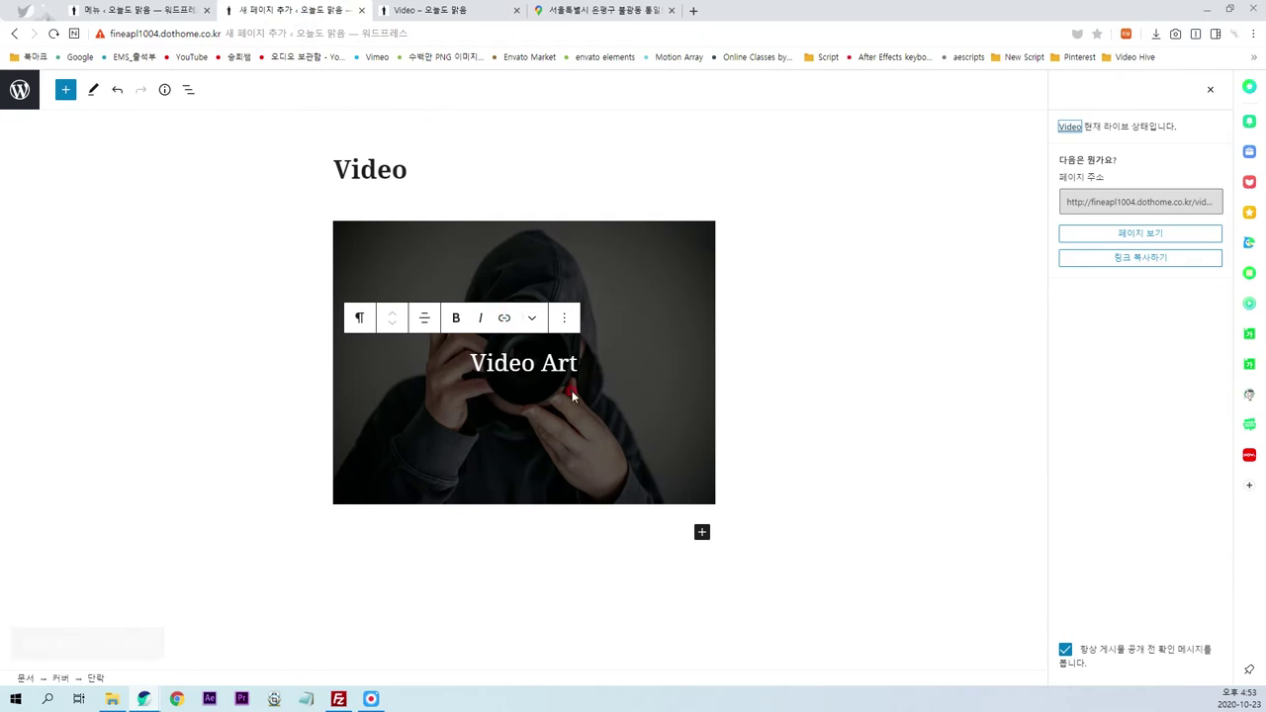
{"action": "left_click", "coordinate": [513, 363]}
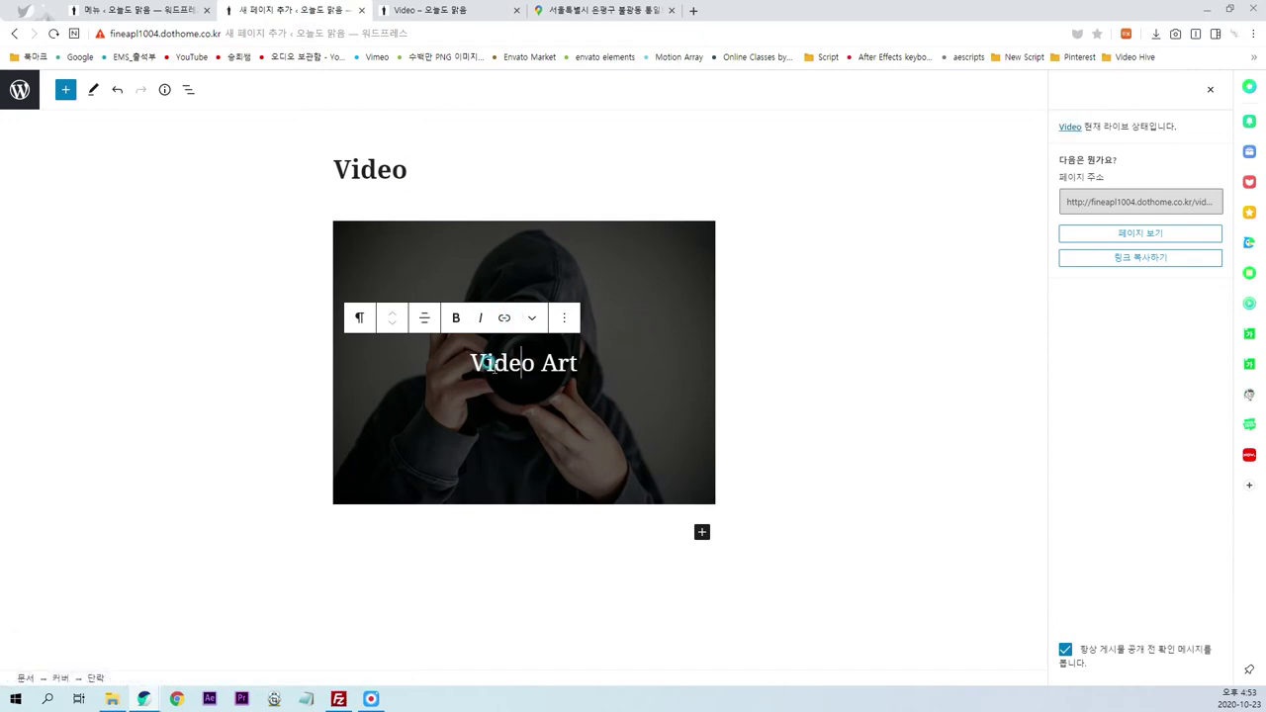
{"action": "left_click", "coordinate": [711, 247]}
{"action": "left_click", "coordinate": [695, 244]}
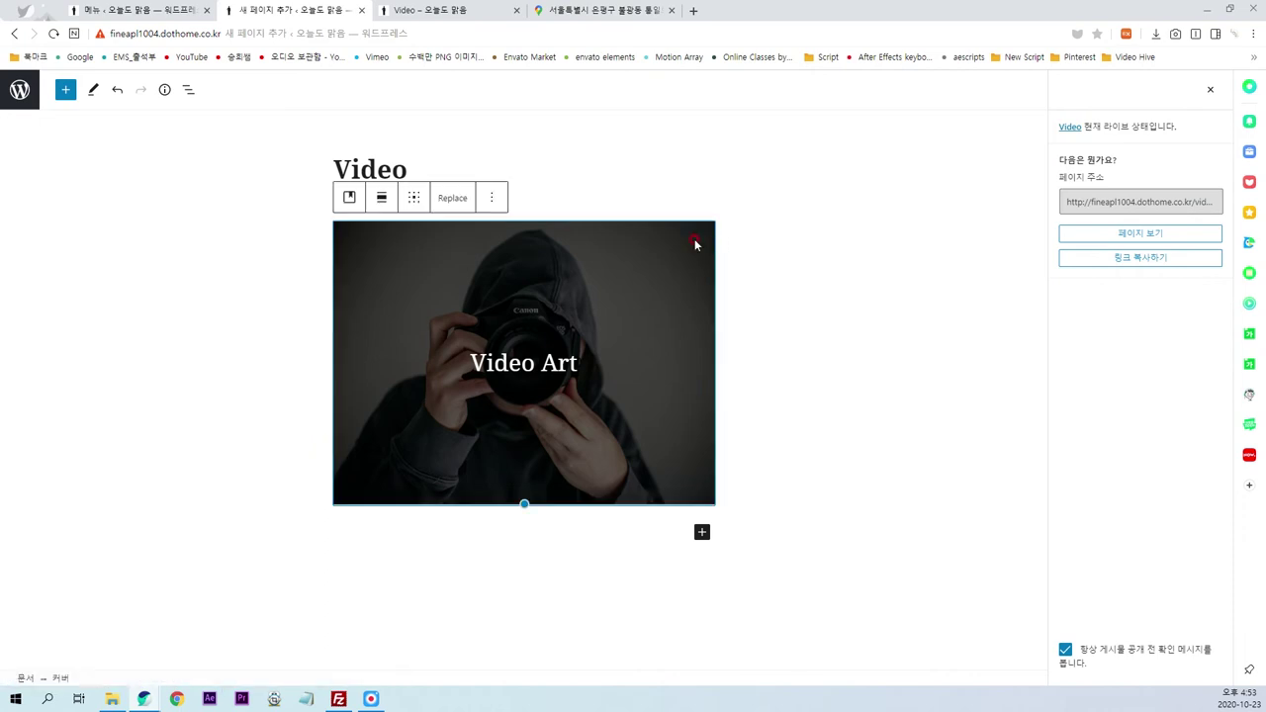
{"action": "left_click", "coordinate": [413, 198]}
{"action": "left_click", "coordinate": [382, 199]}
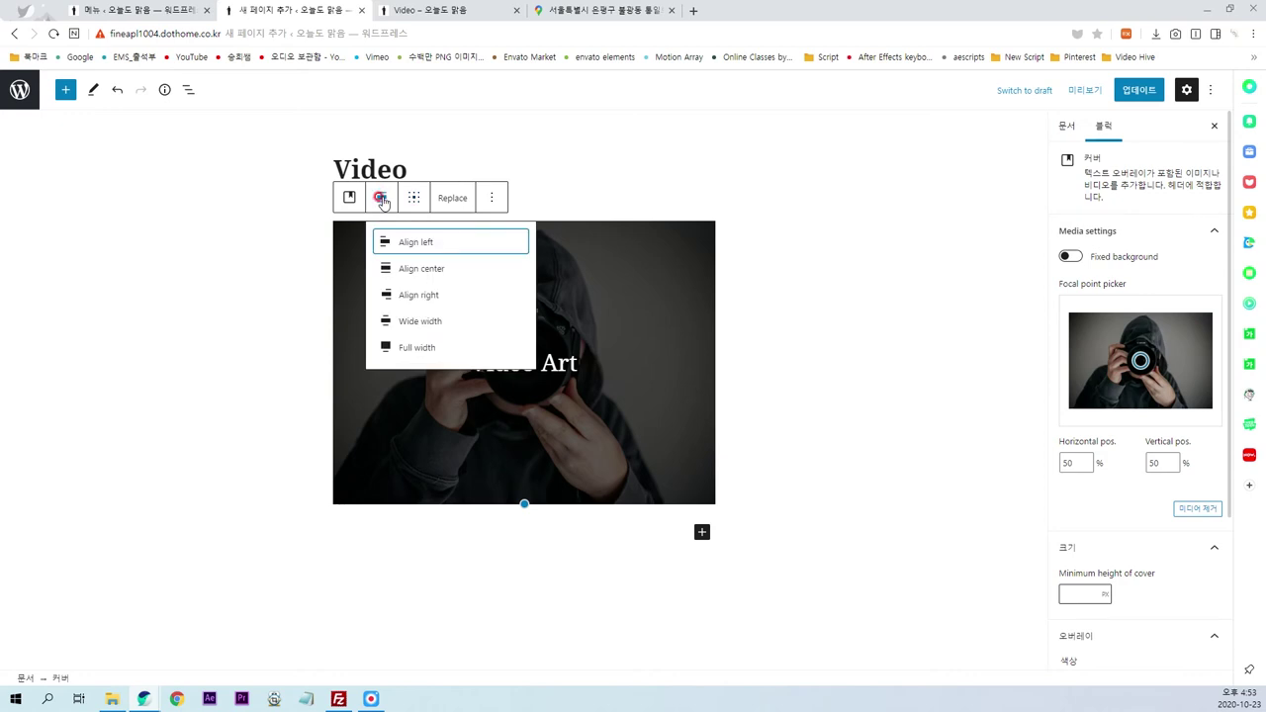
{"action": "left_click", "coordinate": [405, 268]}
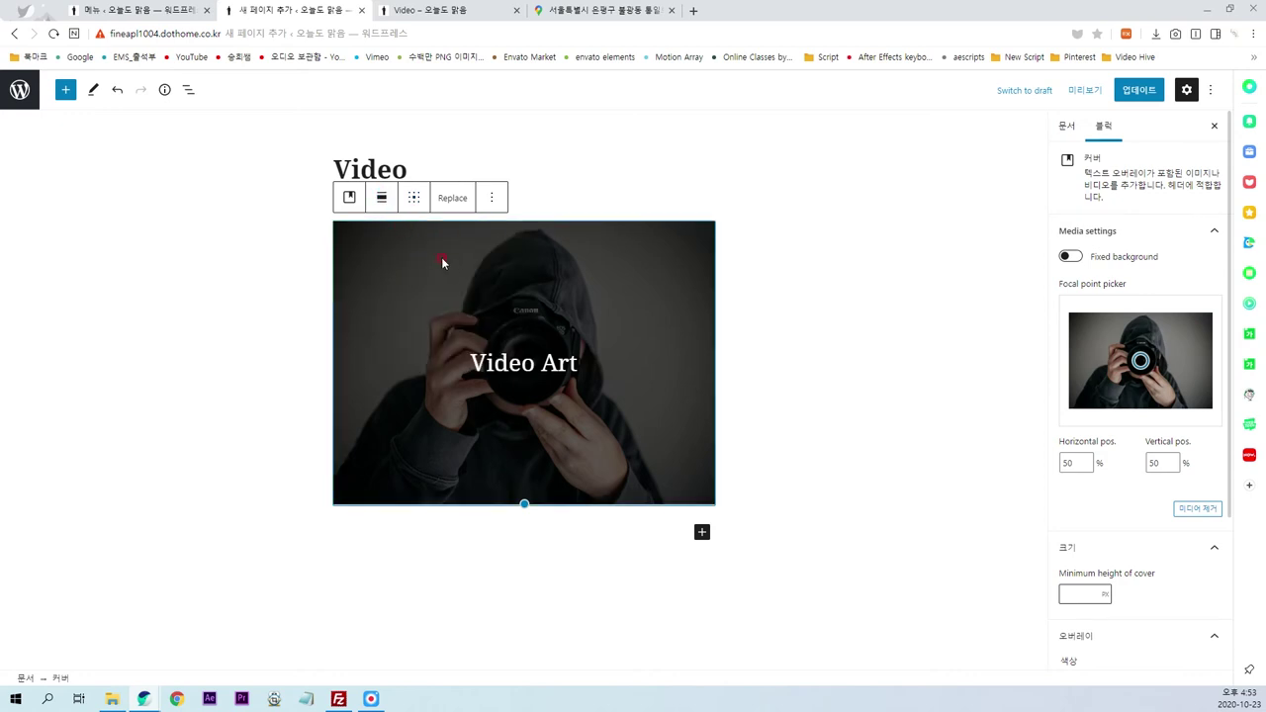
{"action": "left_click", "coordinate": [415, 198]}
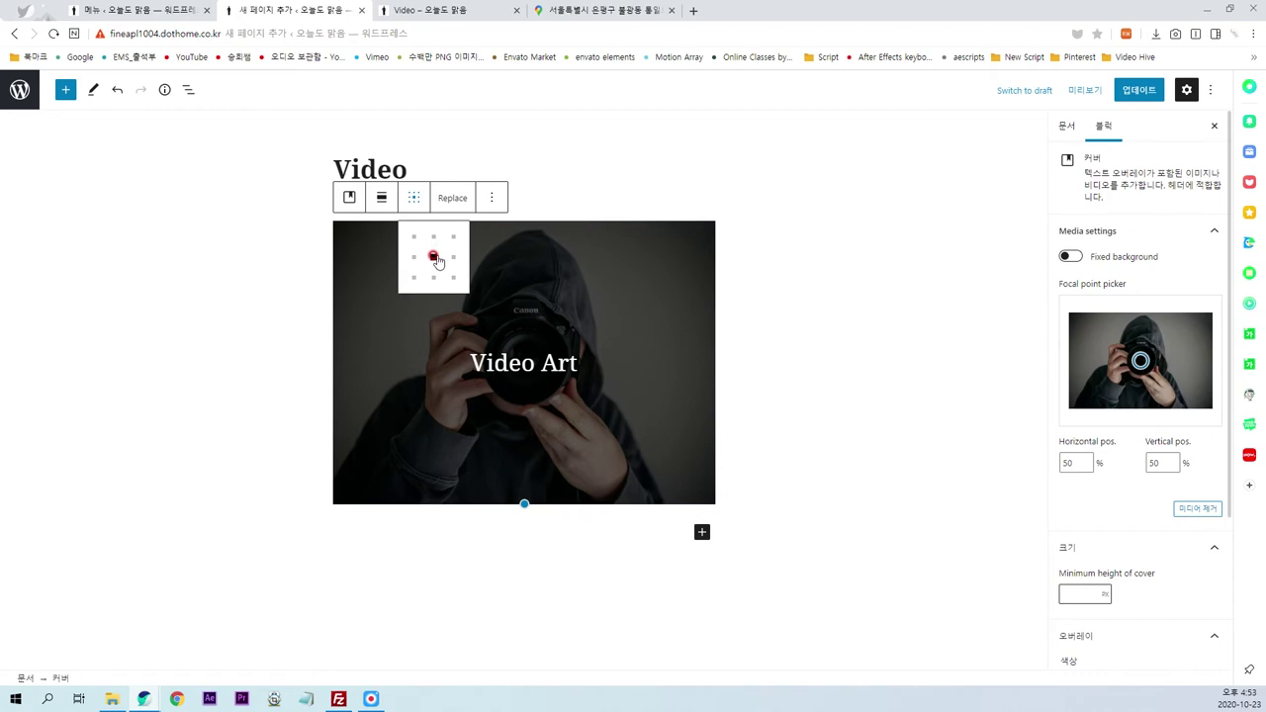
{"action": "left_click", "coordinate": [452, 198]}
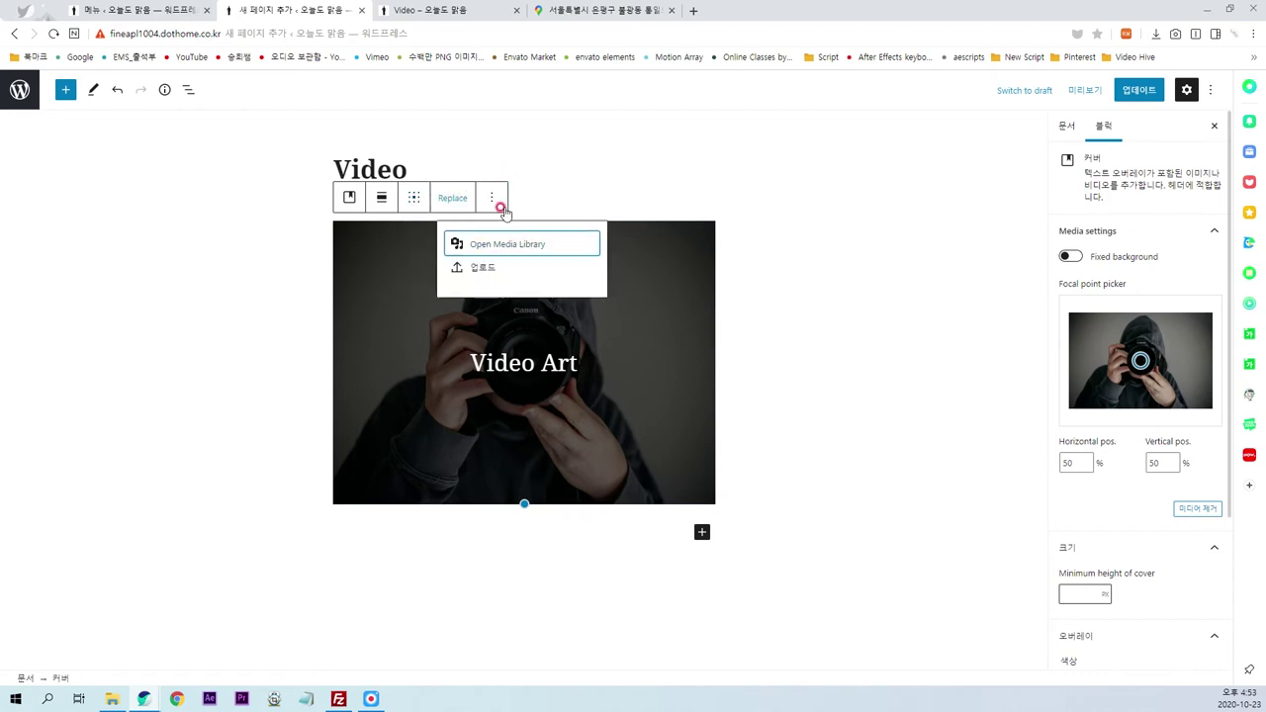
{"action": "left_click", "coordinate": [378, 198]}
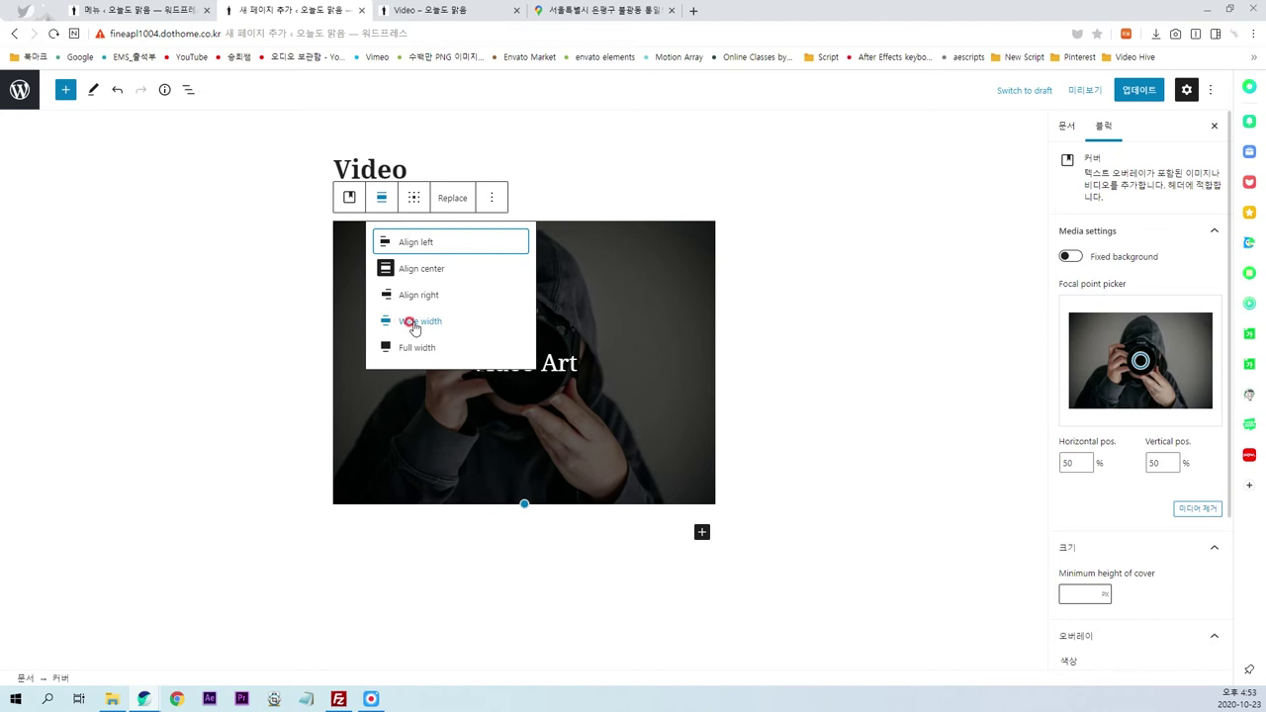
{"action": "left_click", "coordinate": [414, 325]}
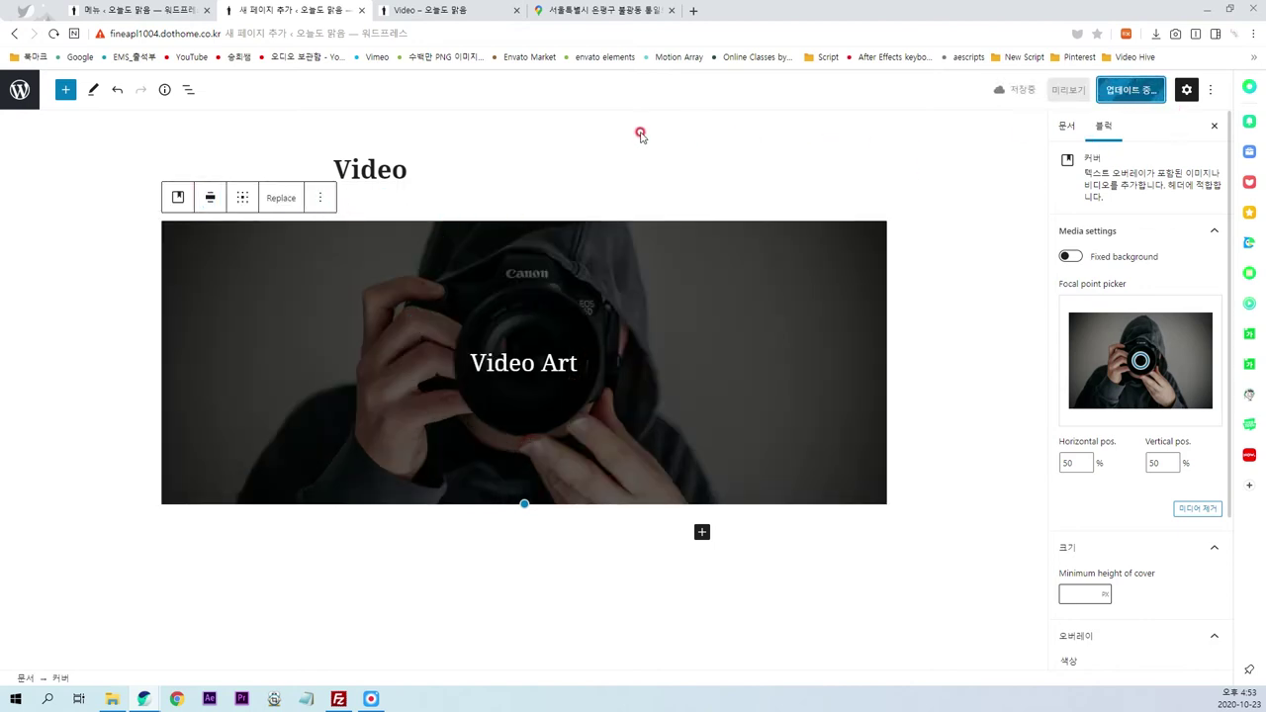
{"action": "left_click", "coordinate": [444, 11]}
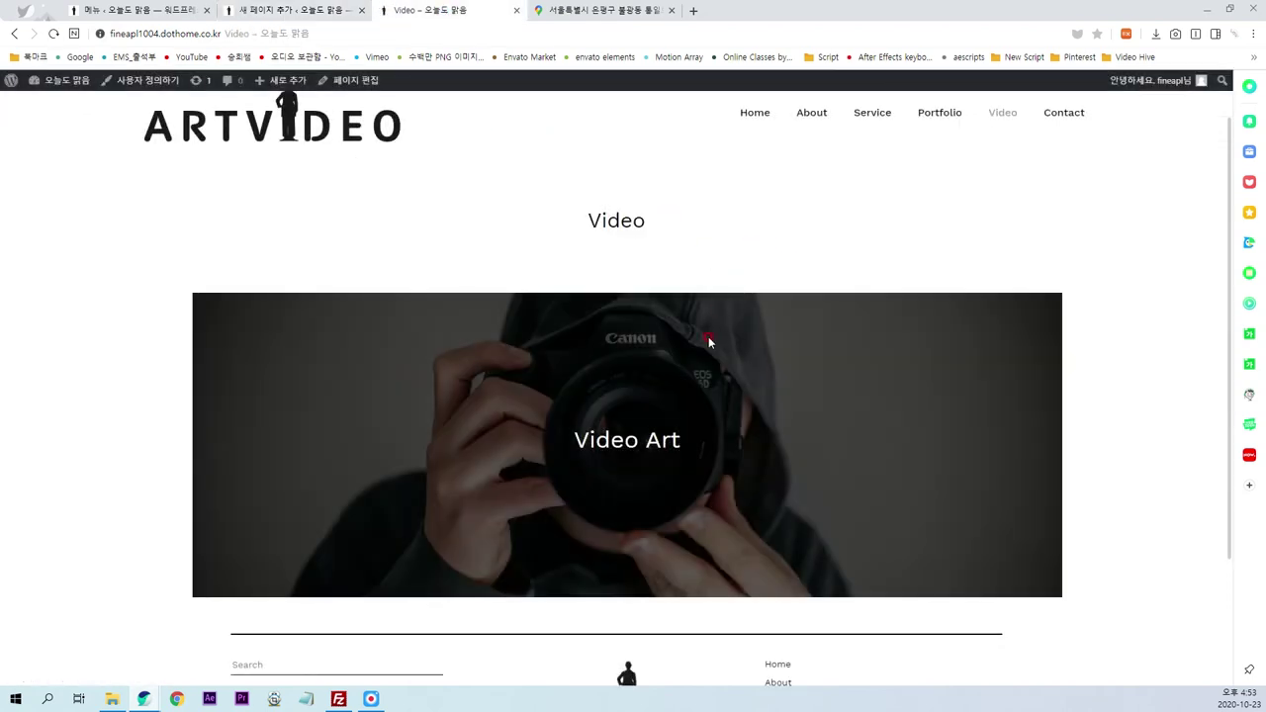
- Make the Video Art cover Full width, update the page, and check the live Video page
{"action": "left_click", "coordinate": [292, 11]}
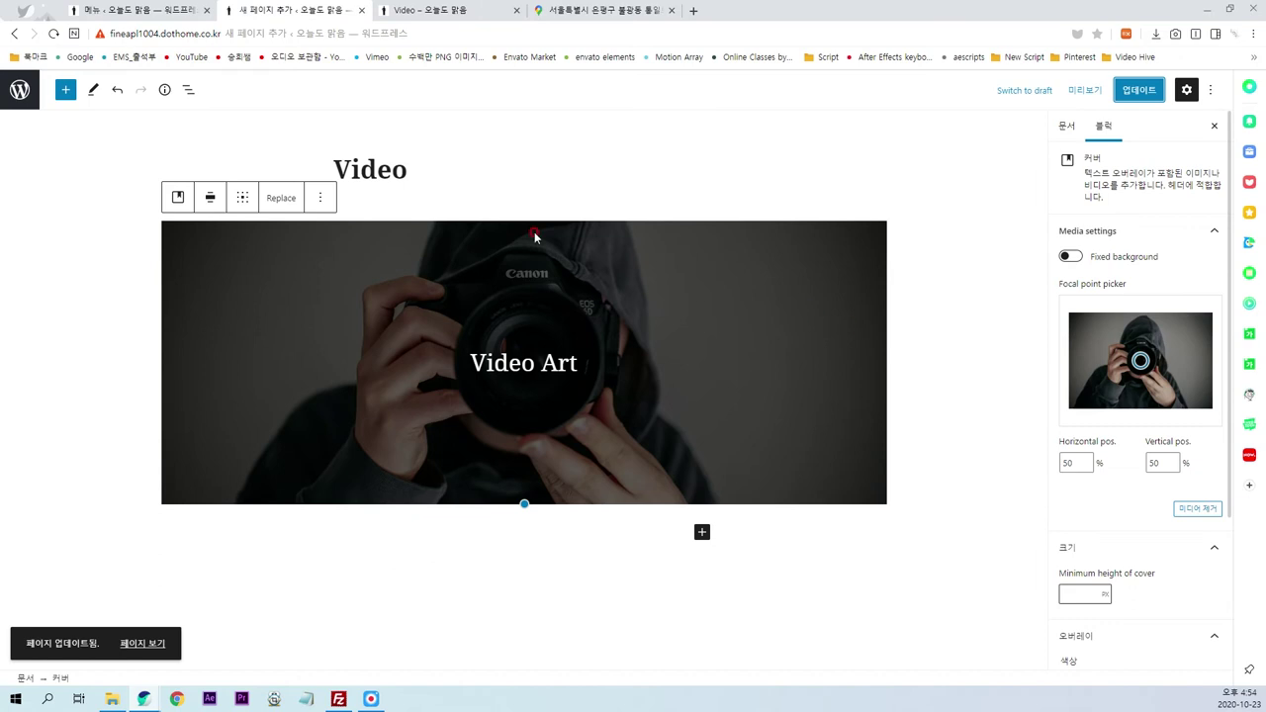
{"action": "left_click", "coordinate": [210, 198]}
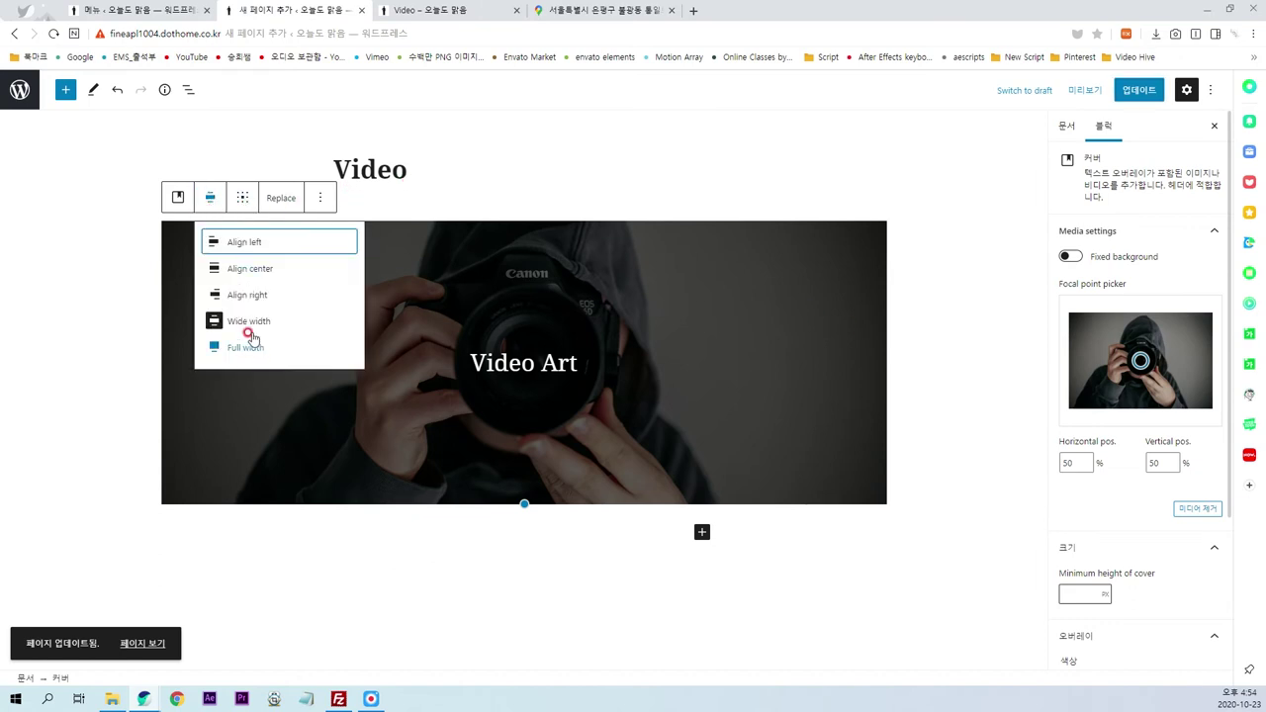
{"action": "left_click", "coordinate": [247, 325]}
{"action": "left_click", "coordinate": [384, 198]}
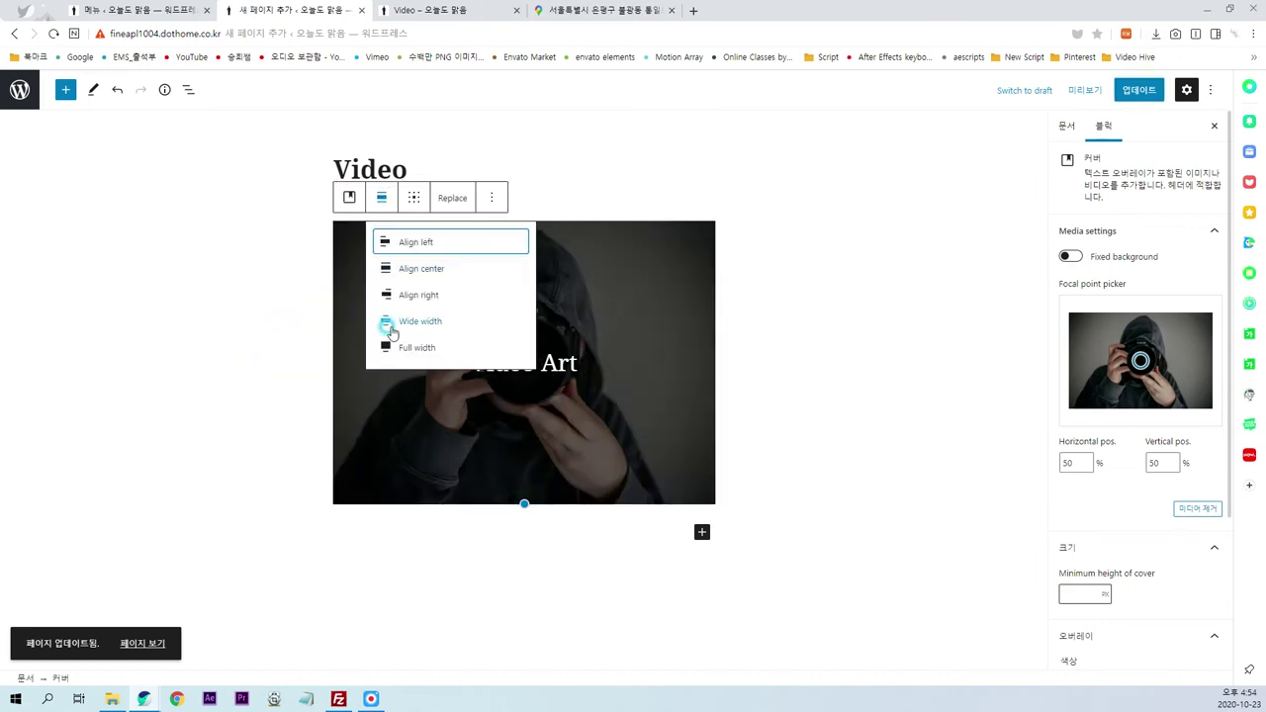
{"action": "left_click", "coordinate": [416, 347]}
{"action": "left_click", "coordinate": [1138, 90]}
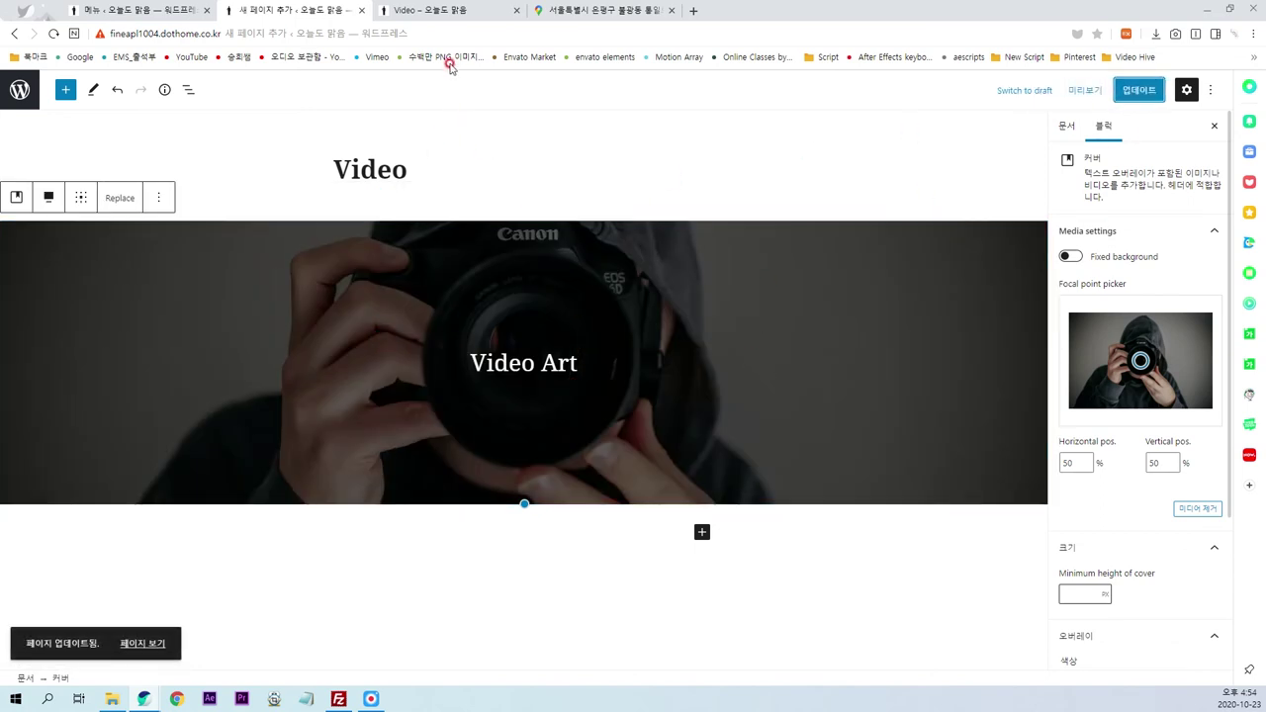
{"action": "left_click", "coordinate": [450, 10]}
{"action": "key", "text": "F5"}
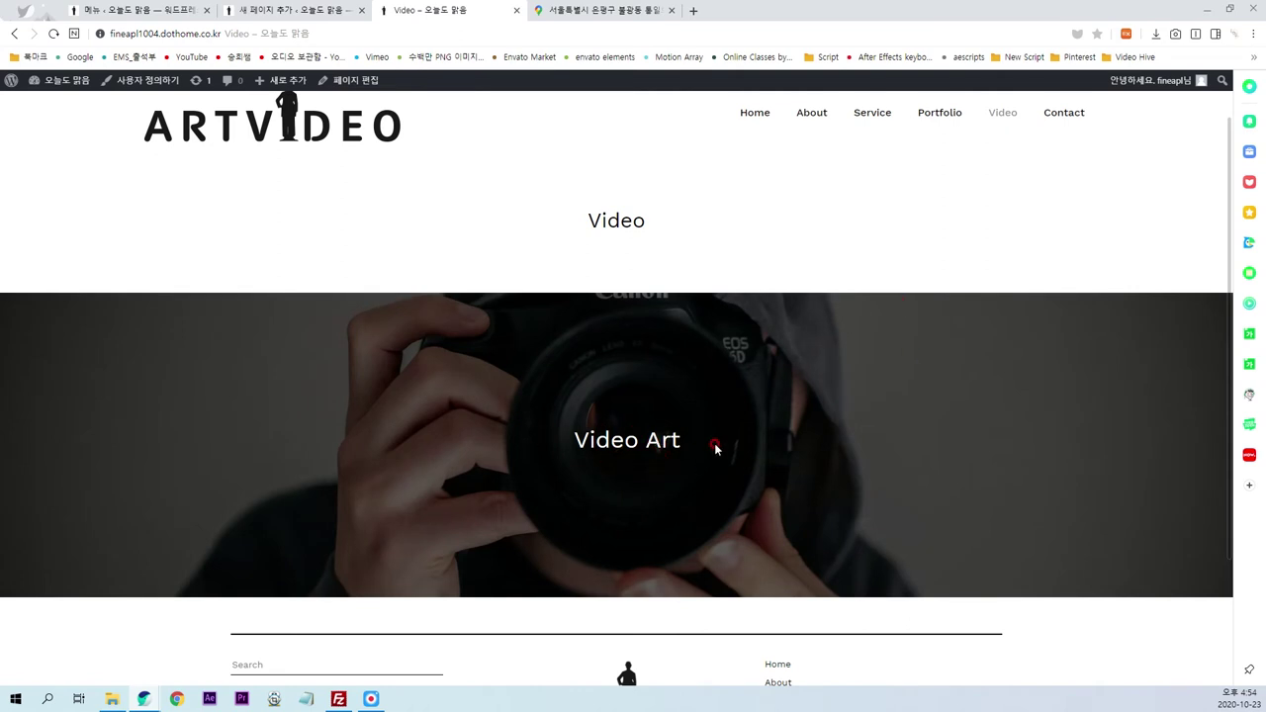
{"action": "double_click", "coordinate": [653, 221]}
{"action": "left_click", "coordinate": [566, 251]}
- Set Show Page Title to No, update, and confirm the 'Video' heading is gone live
{"action": "left_click", "coordinate": [282, 12]}
{"action": "left_click", "coordinate": [671, 590]}
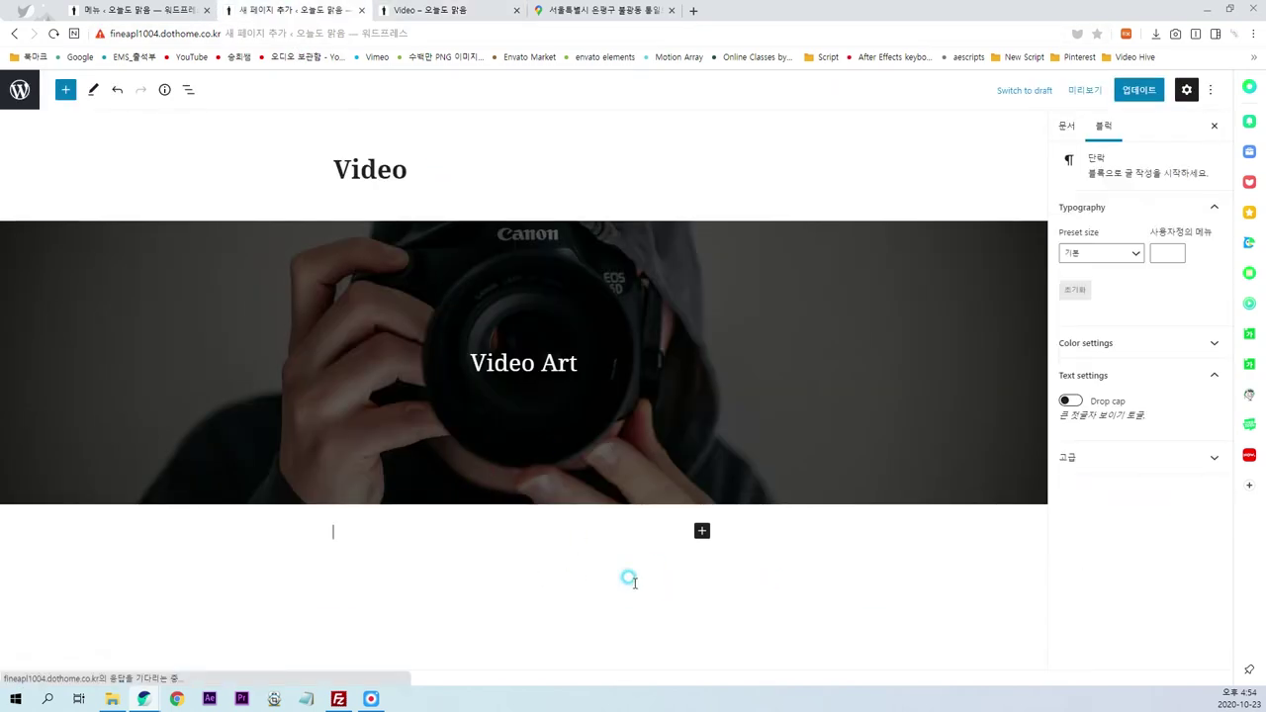
{"action": "scroll", "coordinate": [669, 590], "scroll_direction": "down", "scroll_amount": 4}
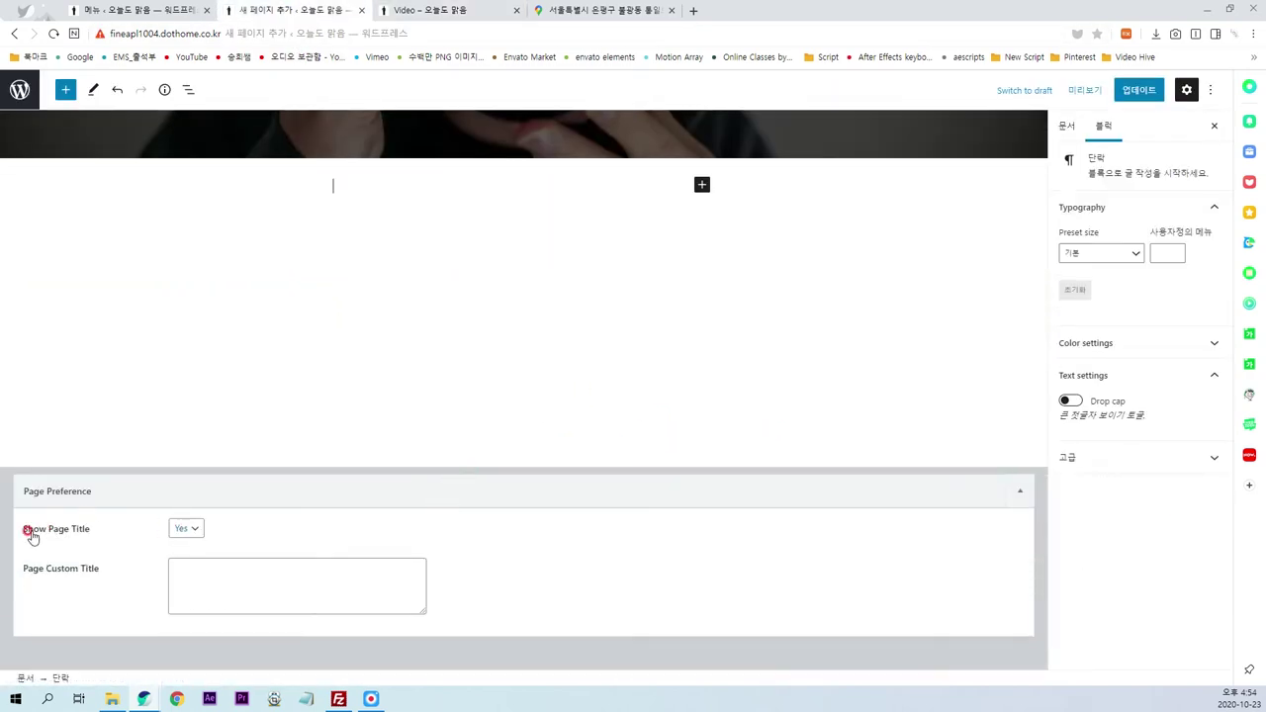
{"action": "left_click", "coordinate": [184, 528]}
{"action": "left_click", "coordinate": [184, 560]}
{"action": "left_click", "coordinate": [1136, 90]}
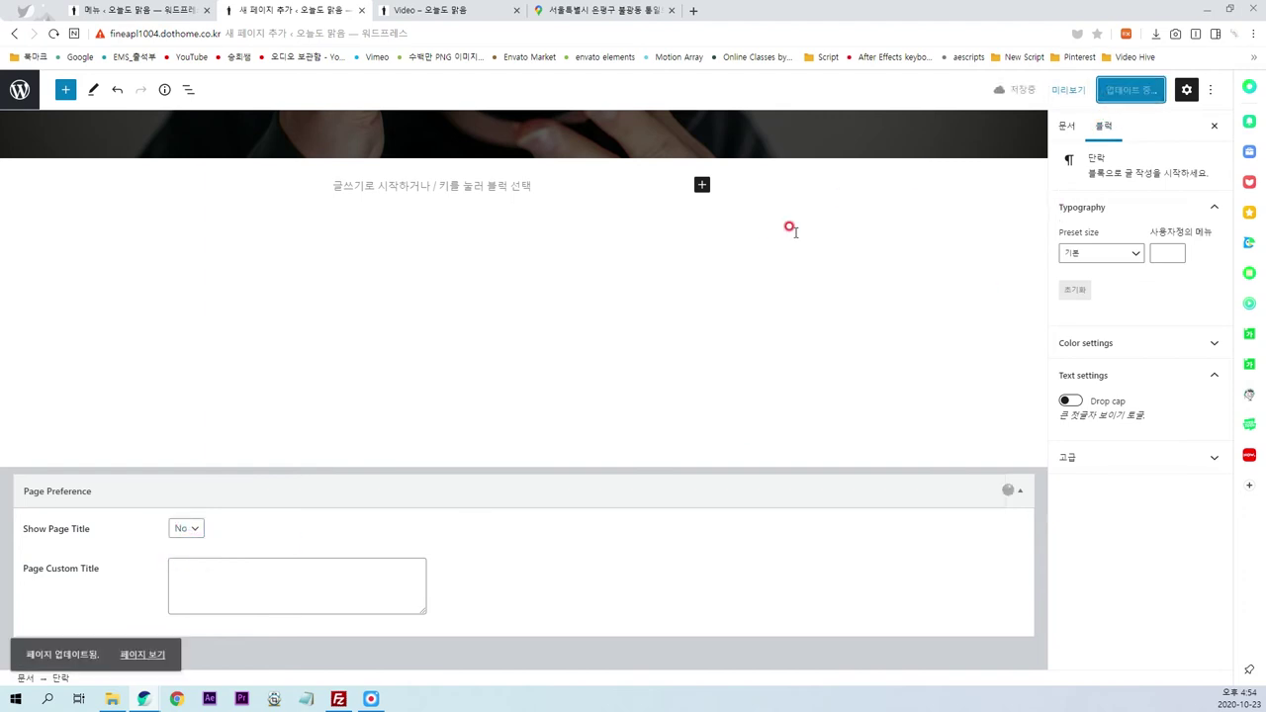
{"action": "left_click", "coordinate": [443, 11]}
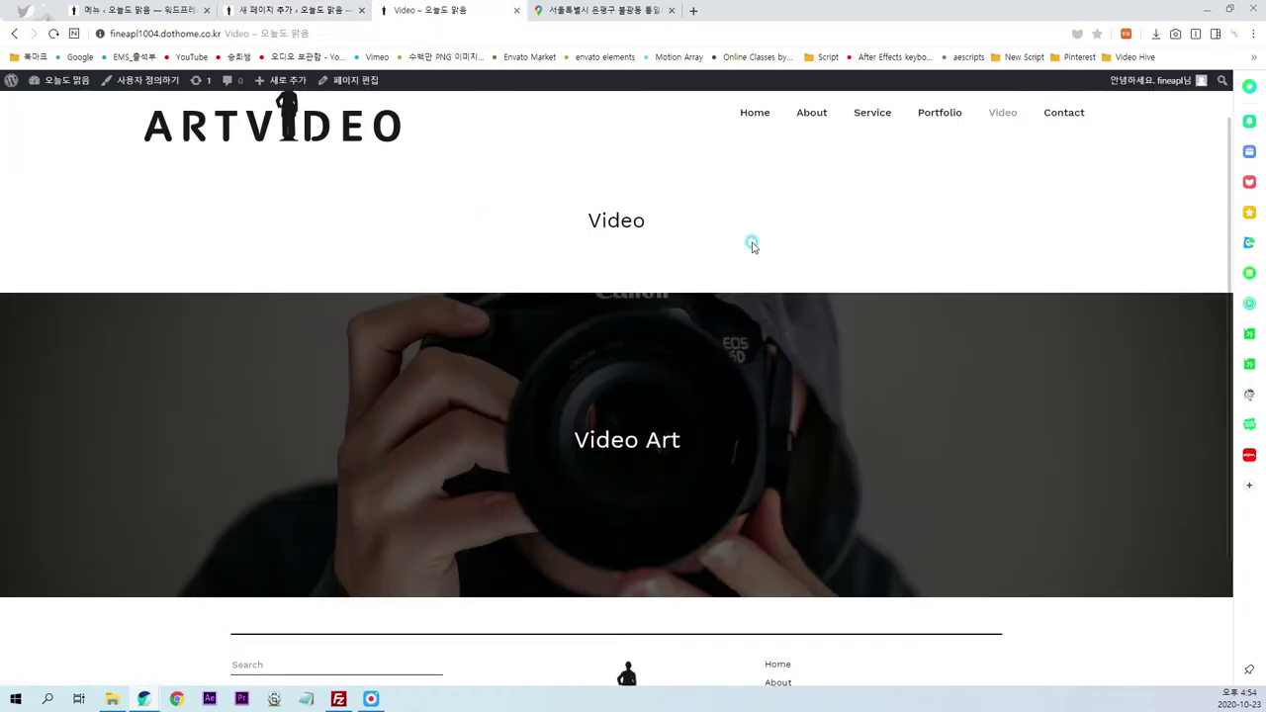
{"action": "key", "text": "F5"}
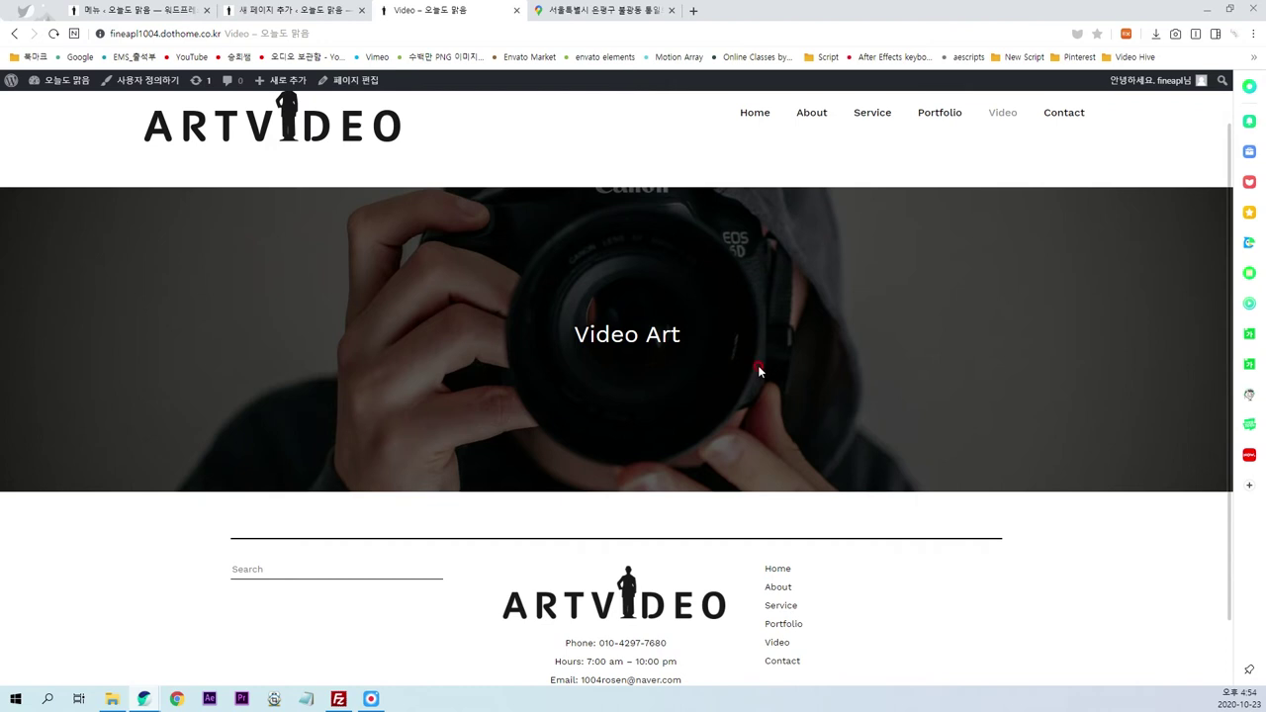
- Back in the editor, select the Video Art cover block
{"action": "left_click", "coordinate": [284, 10]}
{"action": "scroll", "coordinate": [633, 415], "scroll_direction": "up", "scroll_amount": 5}
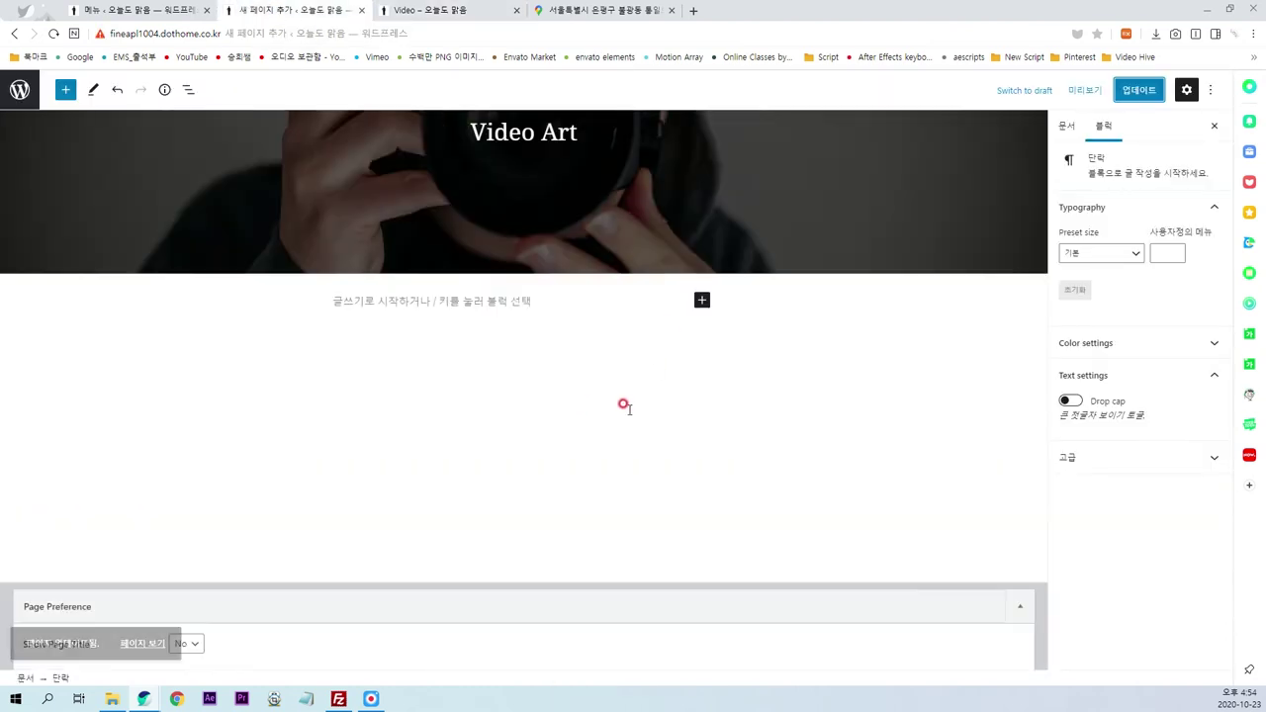
{"action": "left_click", "coordinate": [491, 284]}
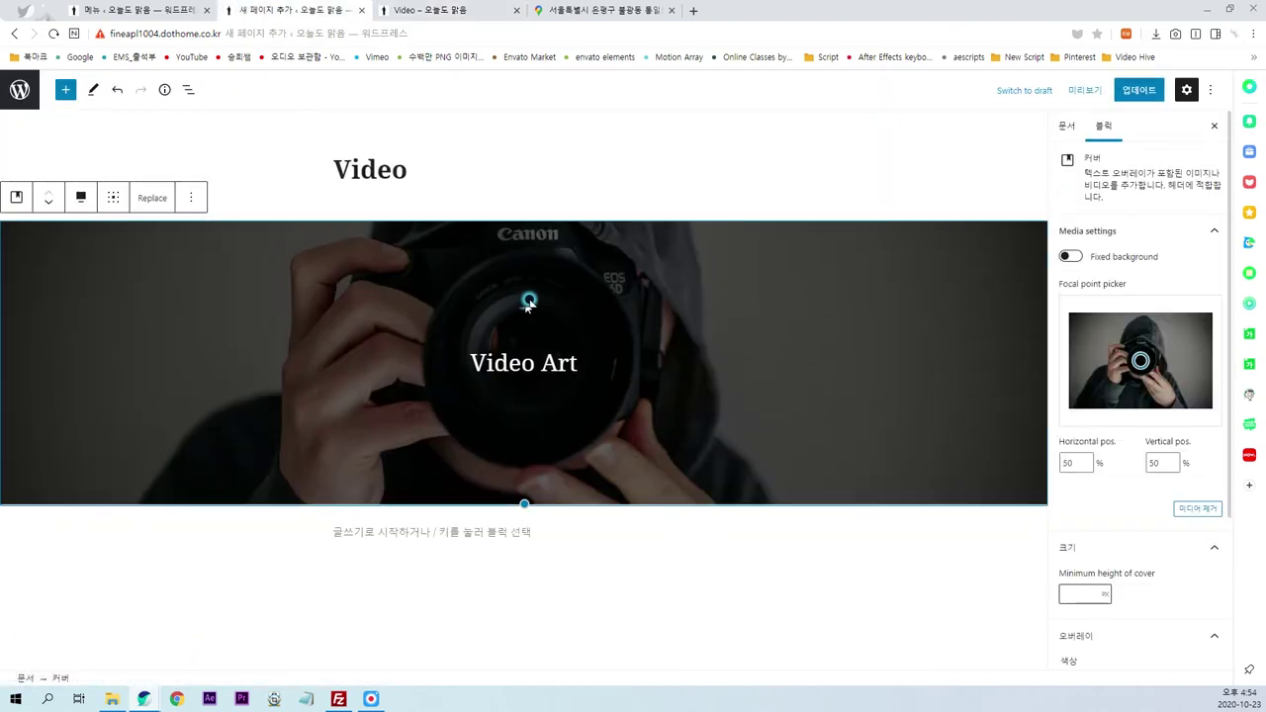
- Remove the Video Art image cover and insert a new Cover block in its place
{"action": "left_click", "coordinate": [189, 197]}
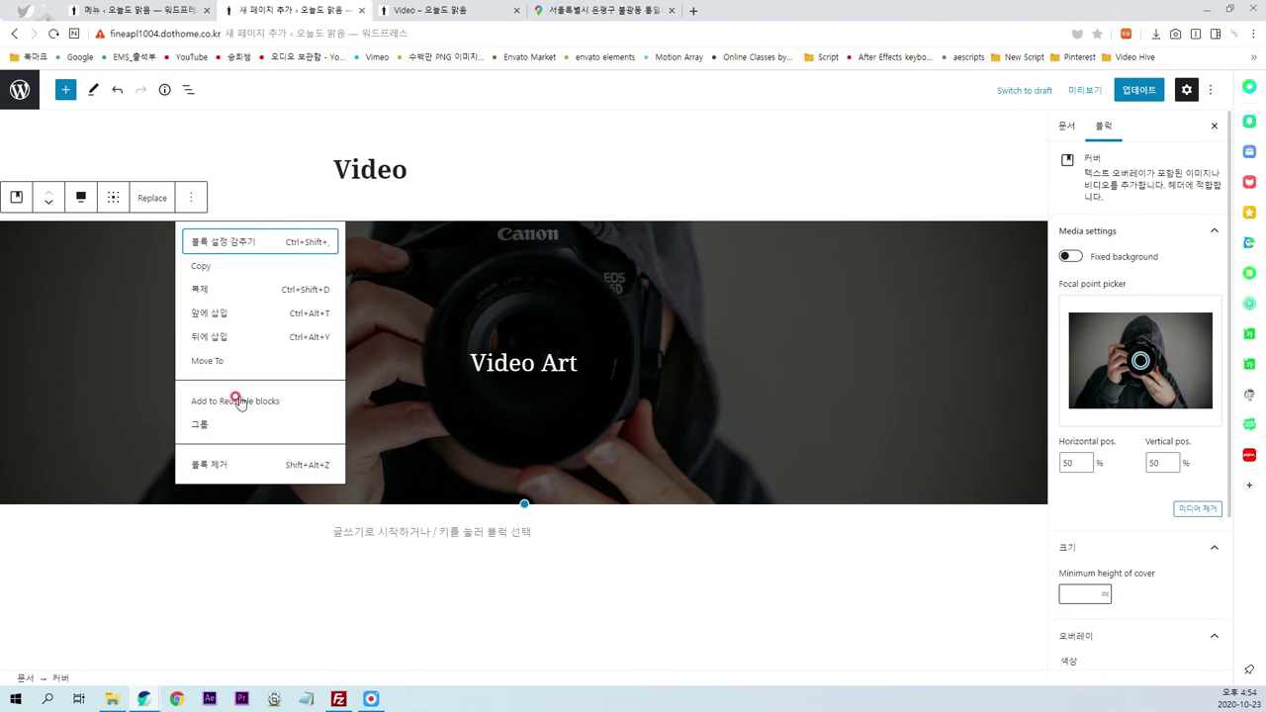
{"action": "left_click", "coordinate": [222, 465]}
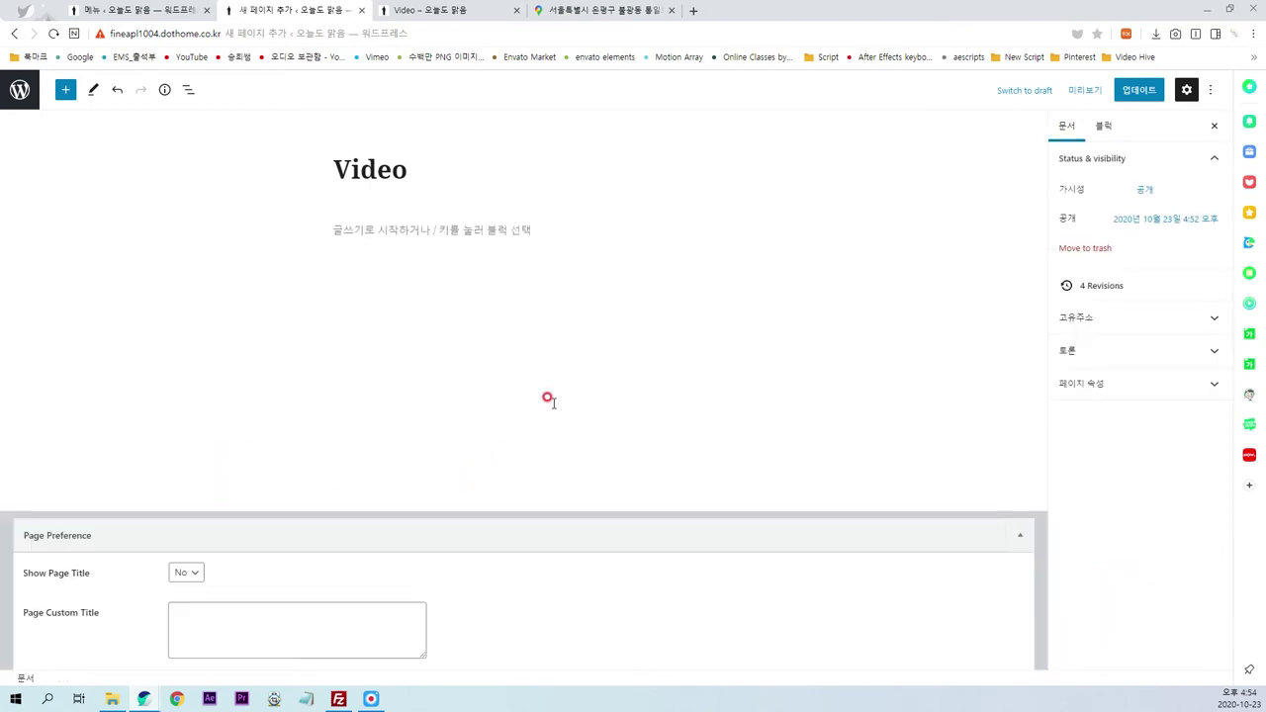
{"action": "left_click", "coordinate": [535, 233]}
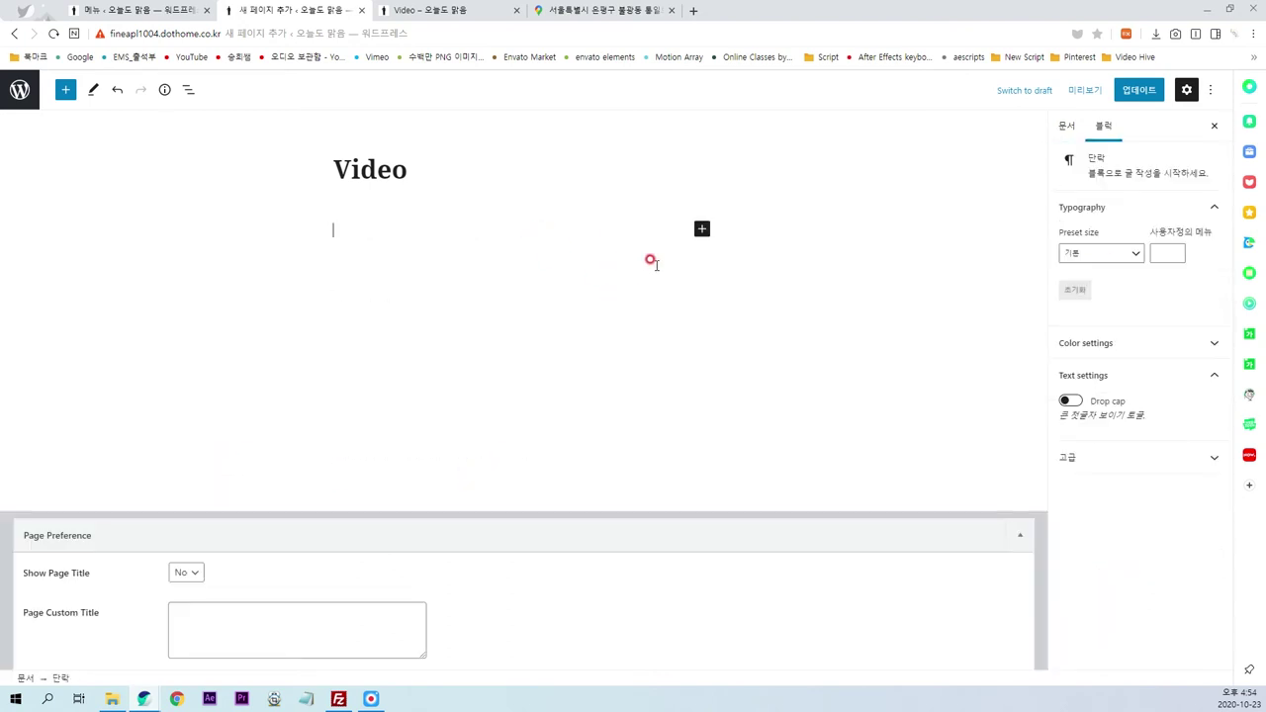
{"action": "left_click", "coordinate": [66, 89]}
{"action": "mouse_move", "coordinate": [114, 521]}
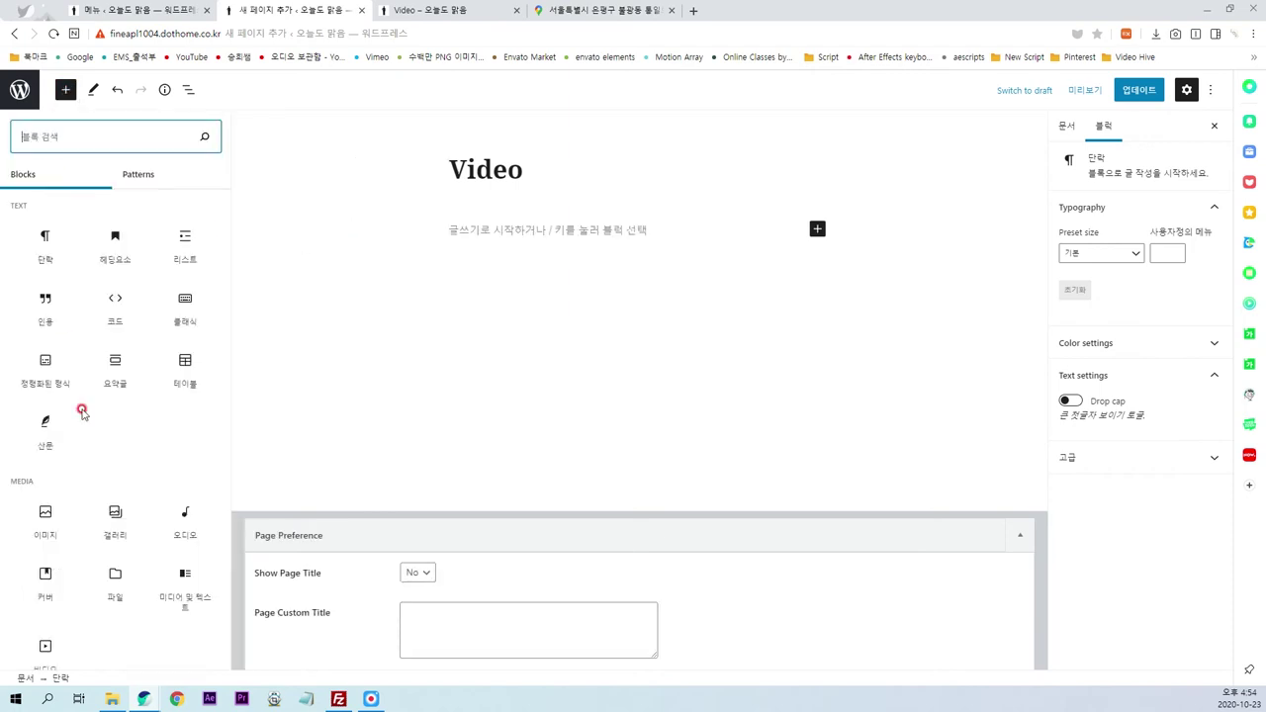
{"action": "scroll", "coordinate": [128, 513], "scroll_direction": "down", "scroll_amount": 1}
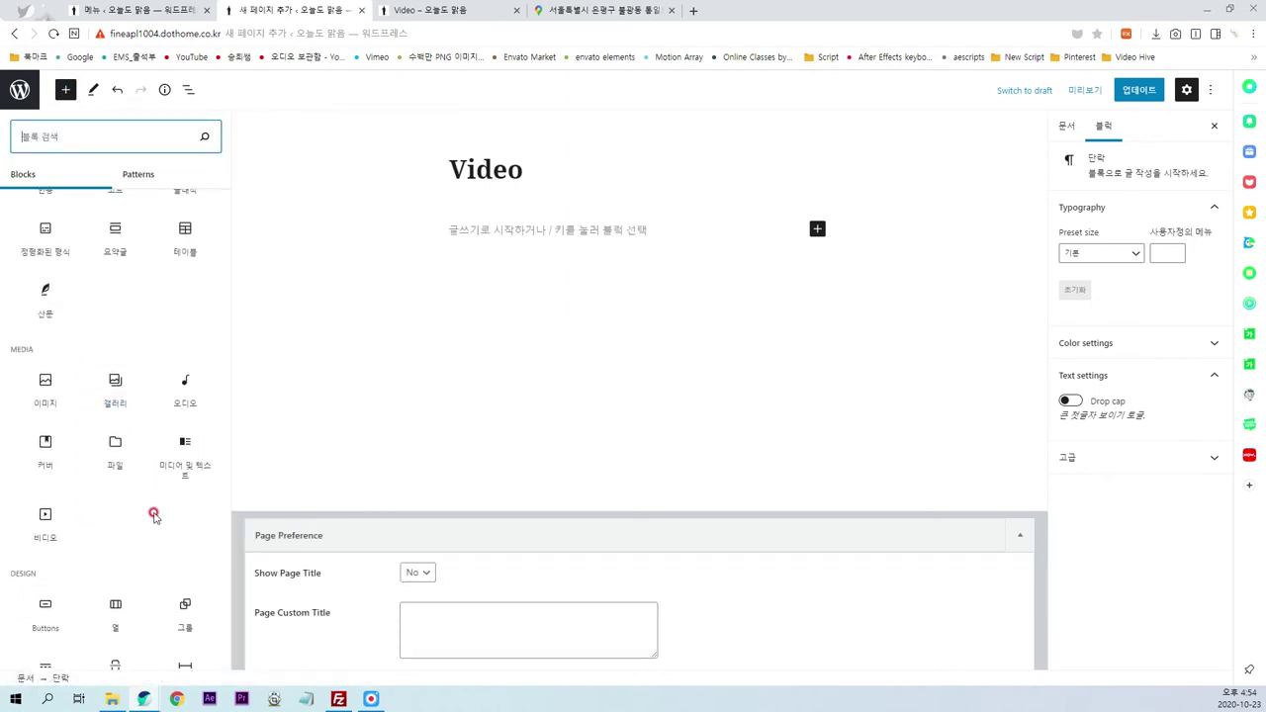
{"action": "left_click", "coordinate": [44, 447]}
- Upload plexus-background.mp4 from 08_Web App as the cover background and add a Heading inside
{"action": "left_click", "coordinate": [370, 316]}
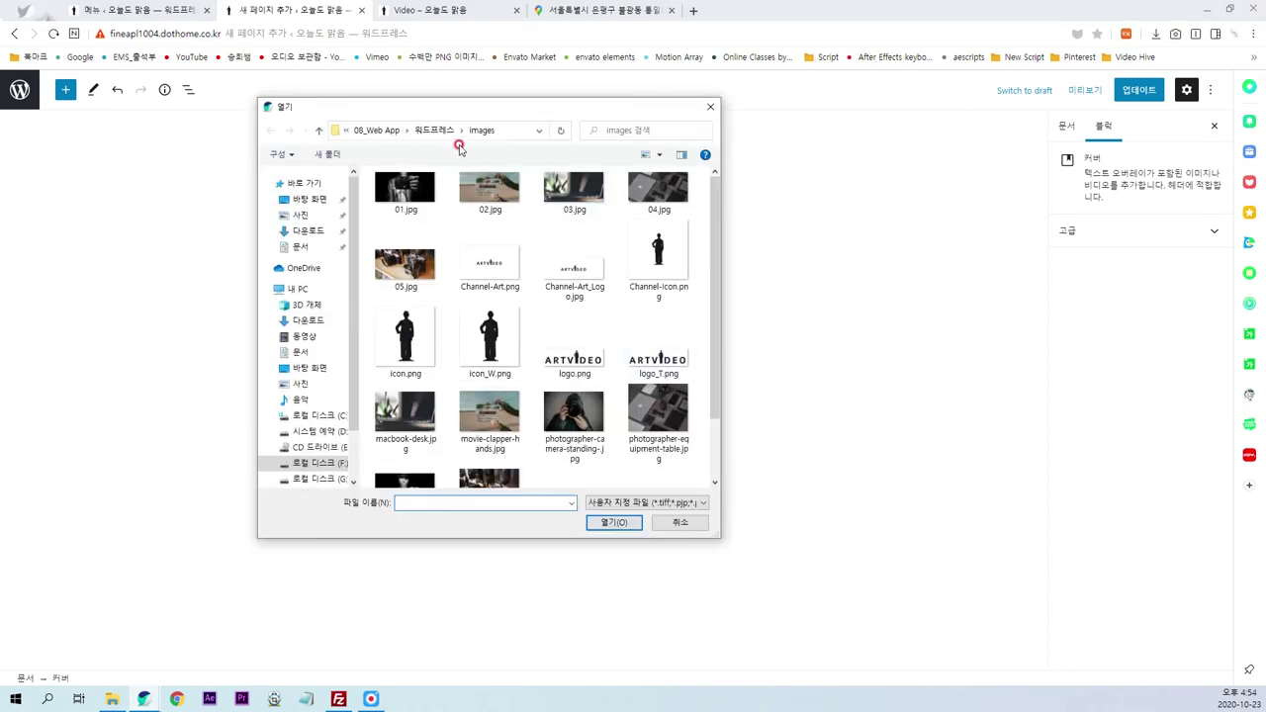
{"action": "left_click", "coordinate": [433, 130]}
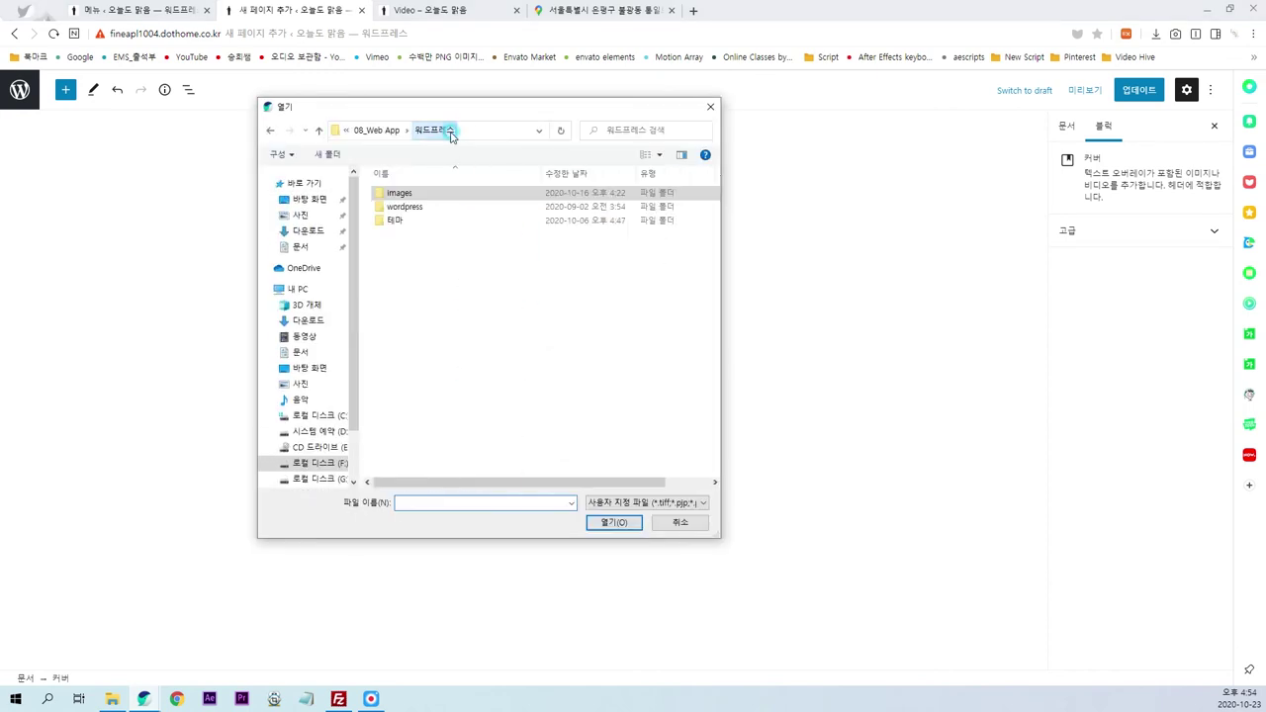
{"action": "left_click", "coordinate": [378, 130]}
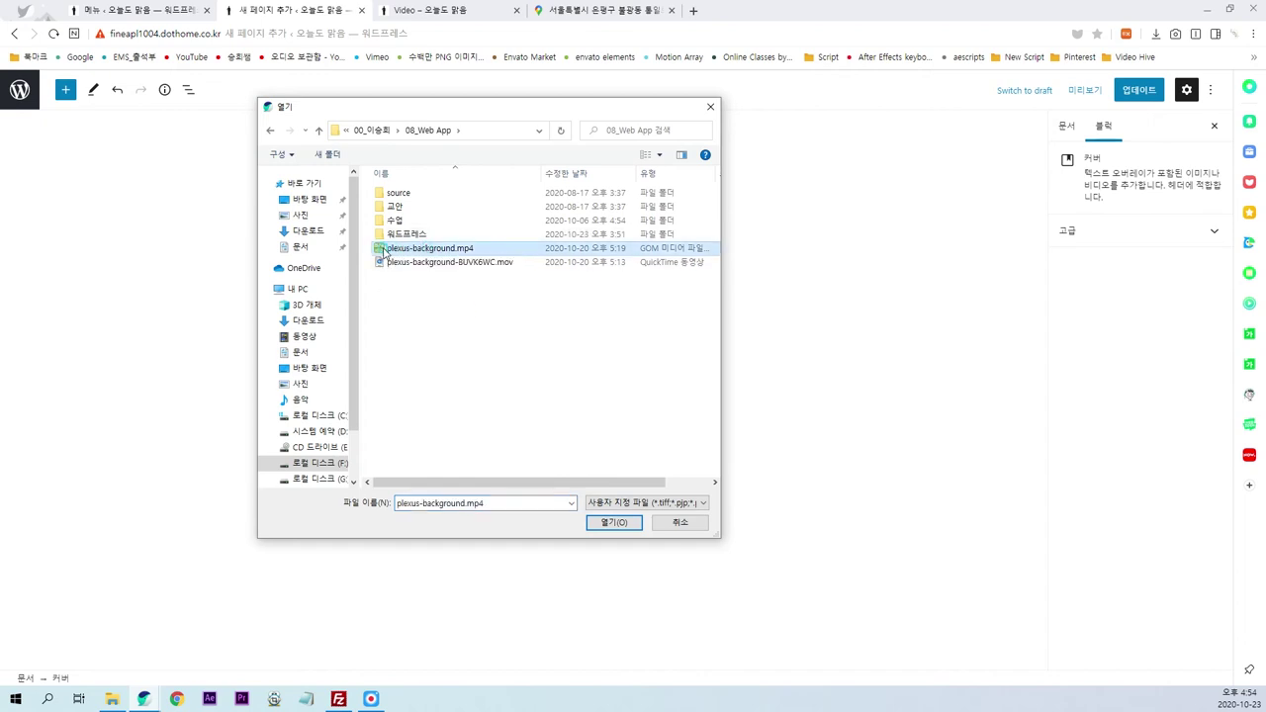
{"action": "double_click", "coordinate": [384, 252]}
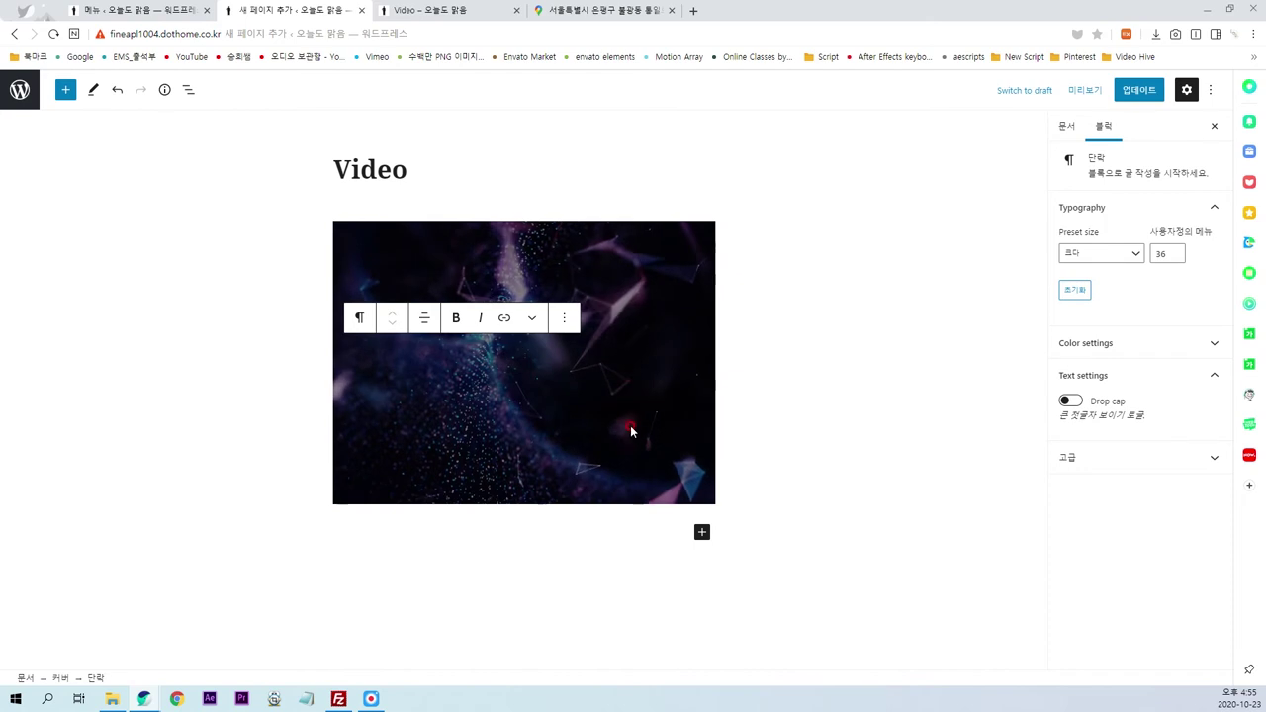
{"action": "left_click", "coordinate": [65, 90]}
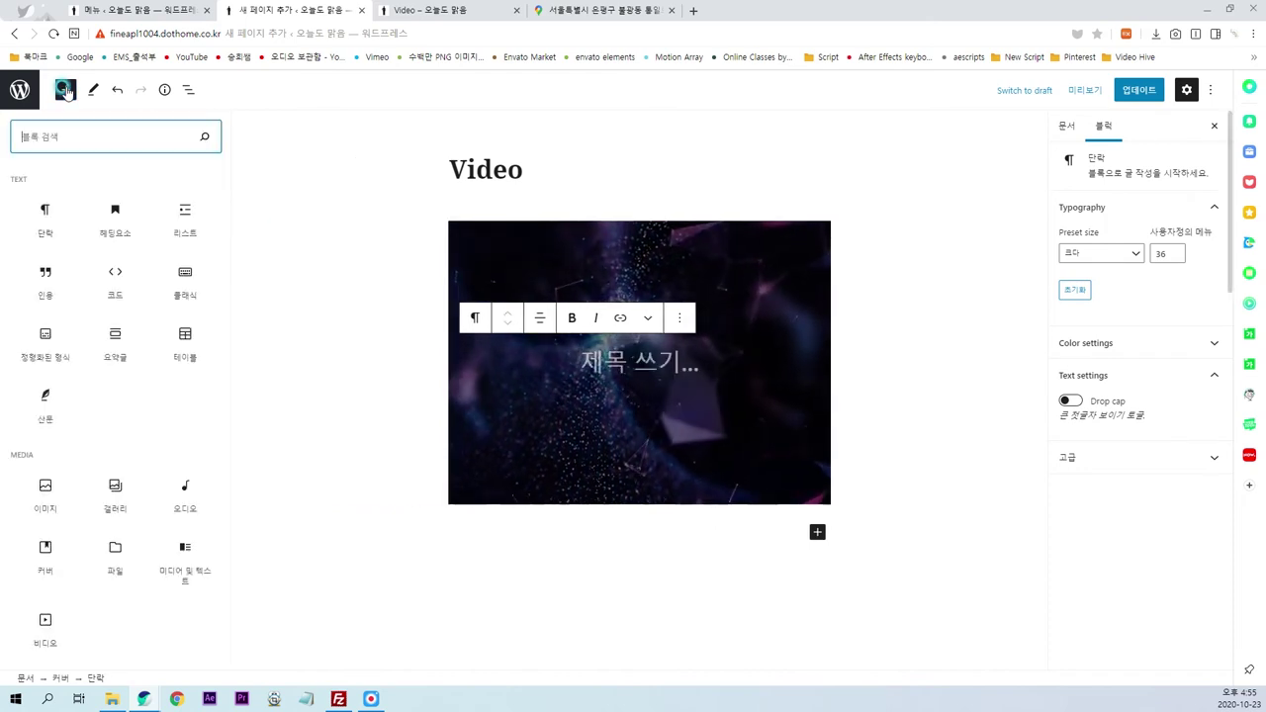
{"action": "left_click", "coordinate": [113, 223]}
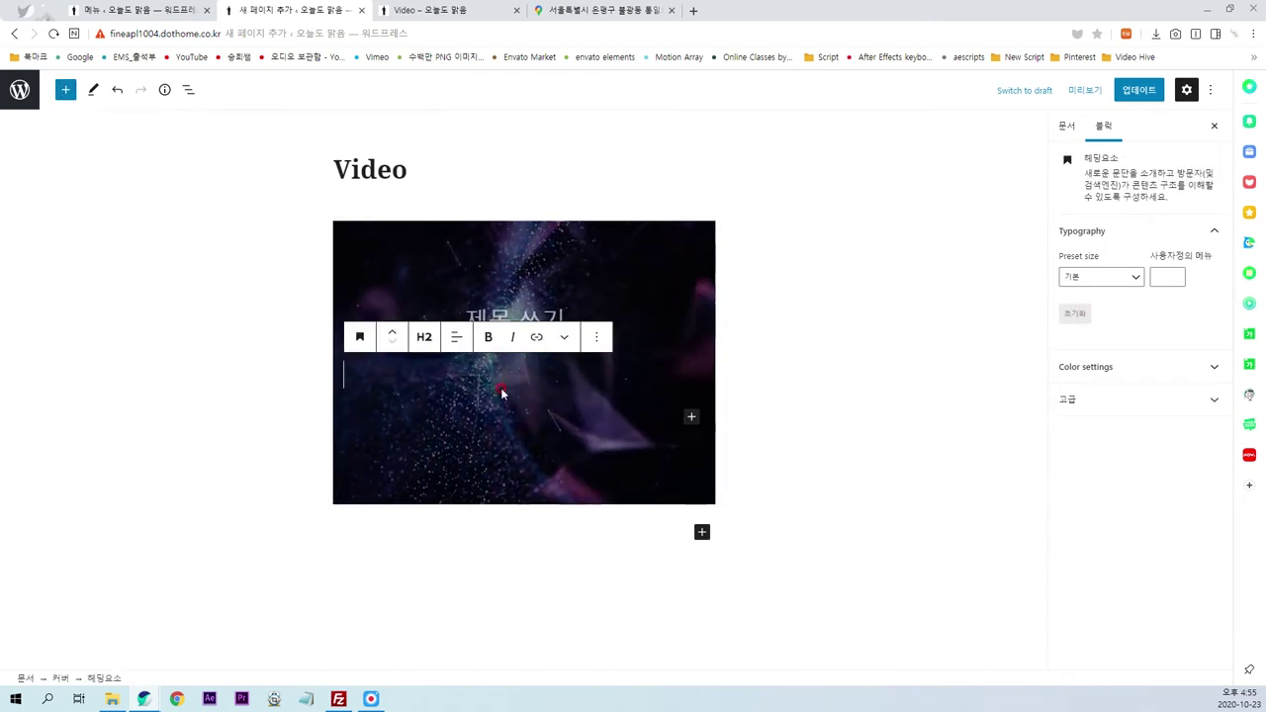
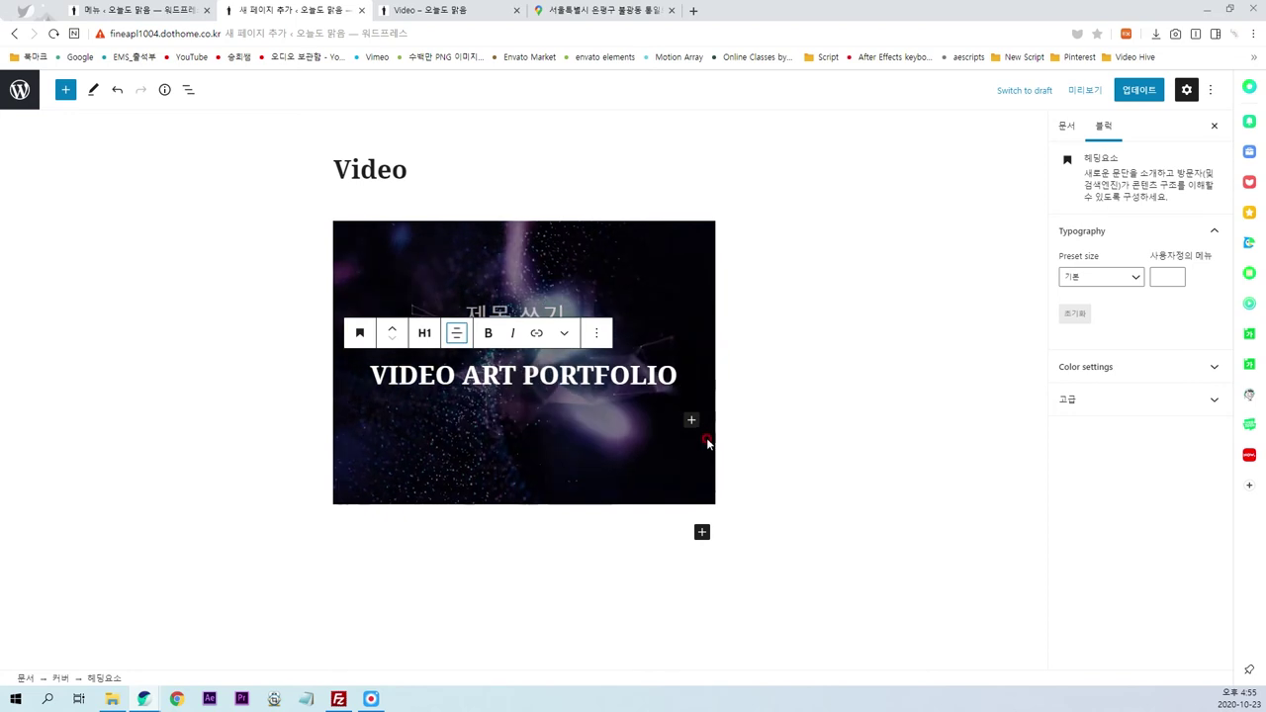
- Make the VIDEO ART PORTFOLIO cover full width and adjust its height
{"action": "left_click", "coordinate": [710, 388]}
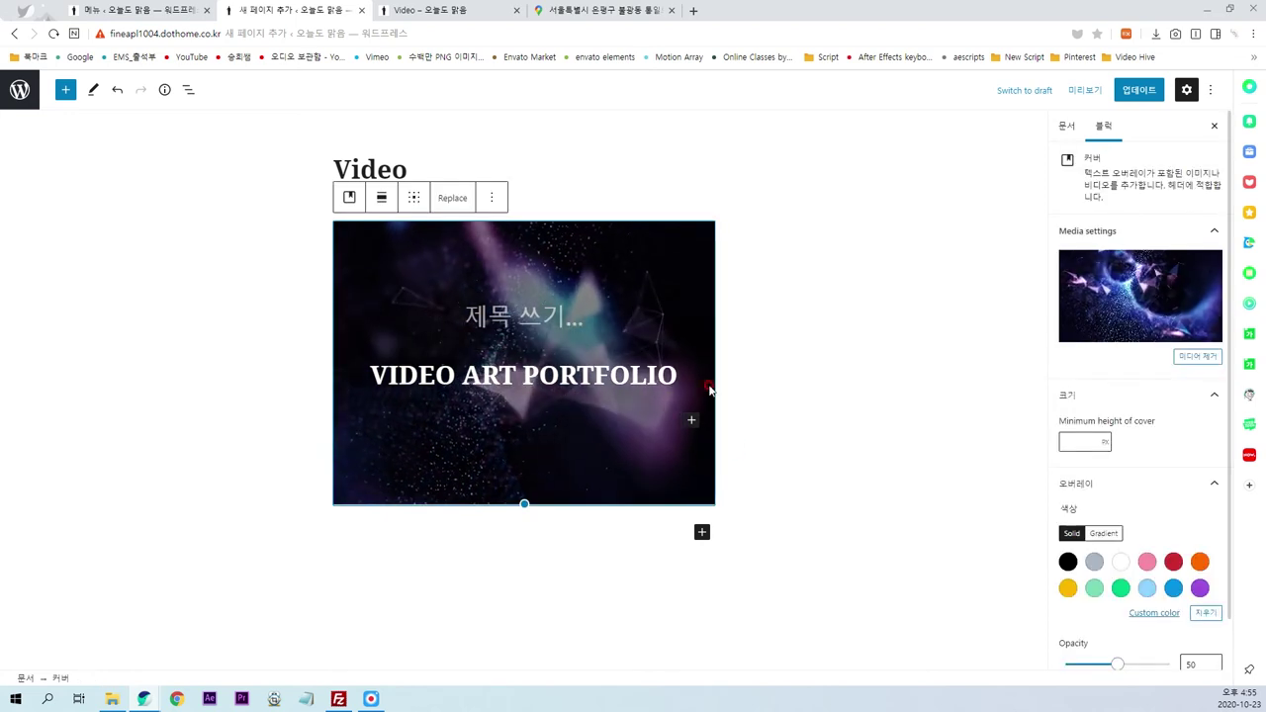
{"action": "left_click", "coordinate": [393, 199]}
{"action": "left_click", "coordinate": [424, 351]}
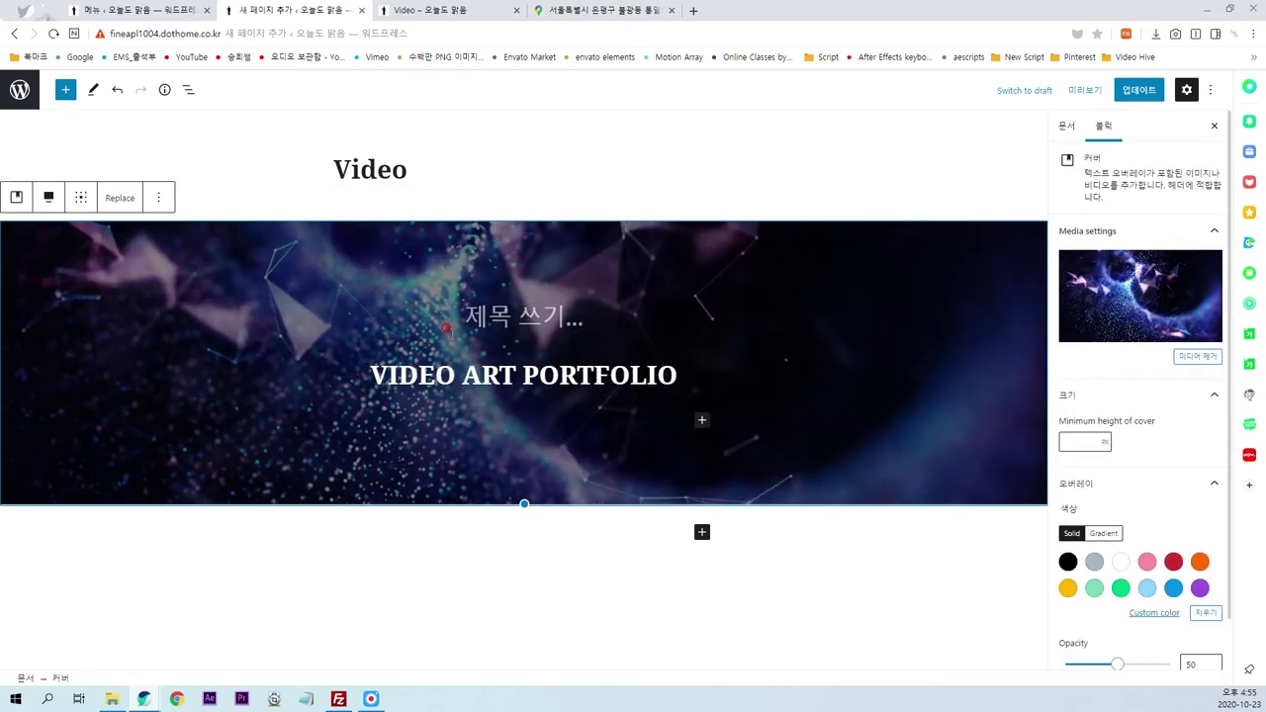
{"action": "left_click_drag", "start_coordinate": [524, 504], "coordinate": [522, 411]}
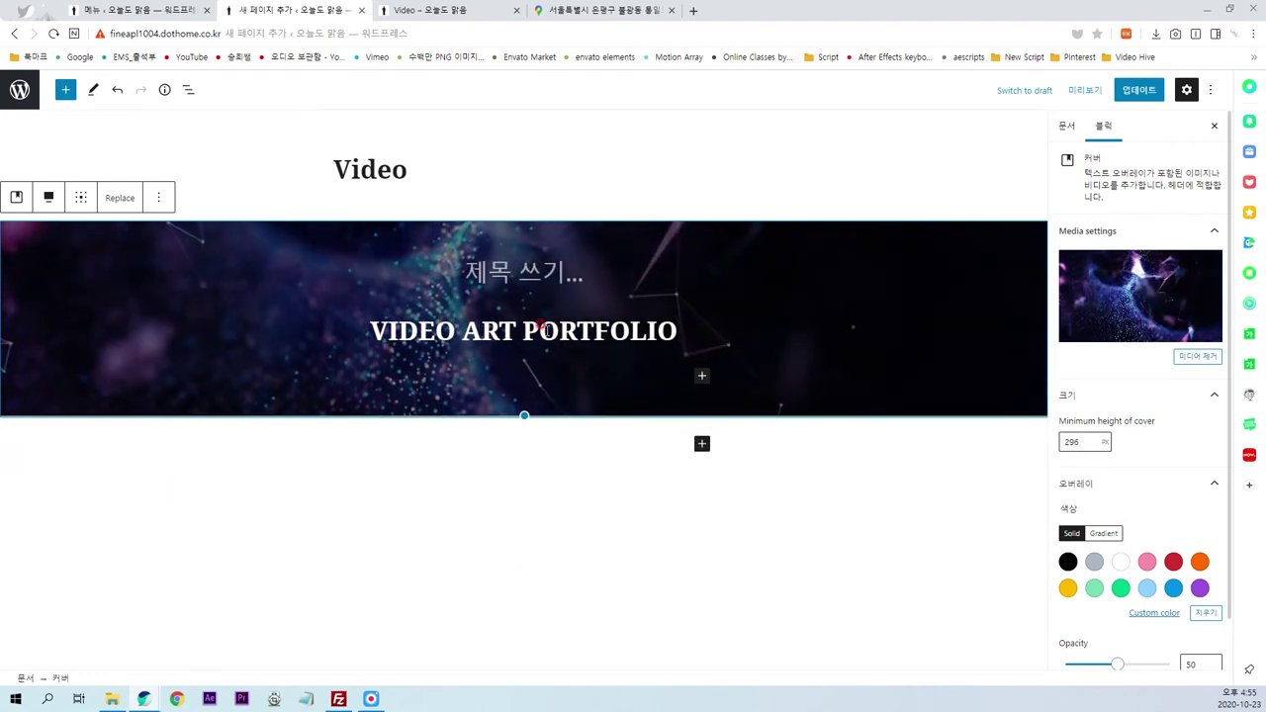
{"action": "left_click_drag", "start_coordinate": [523, 411], "coordinate": [523, 448]}
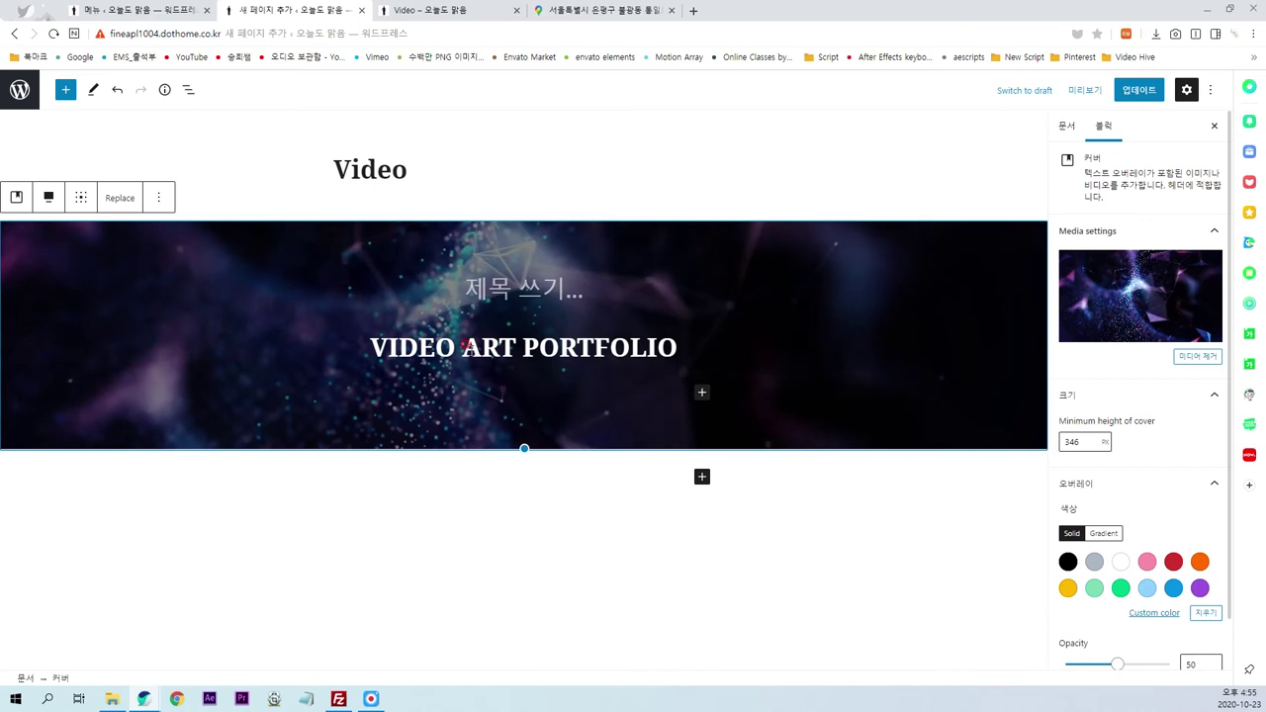
- Delete the cover's empty title paragraph, update the page and view it live
{"action": "left_click", "coordinate": [558, 295]}
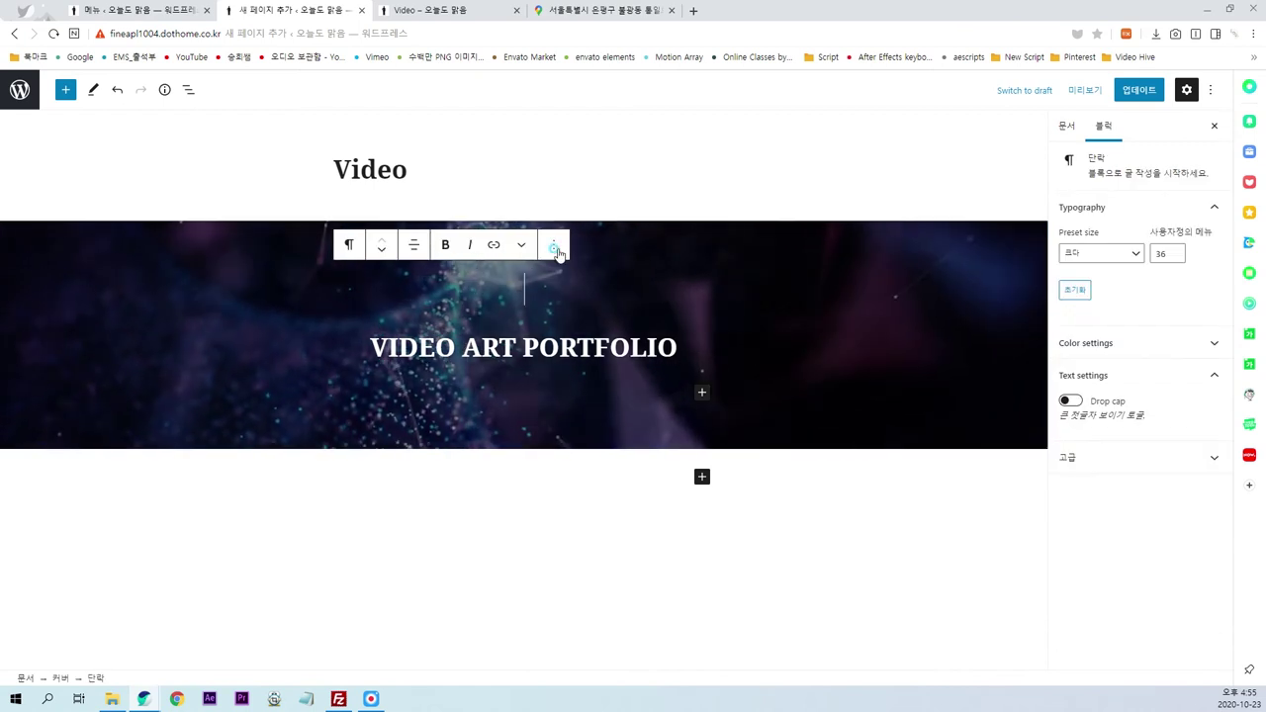
{"action": "left_click", "coordinate": [569, 539]}
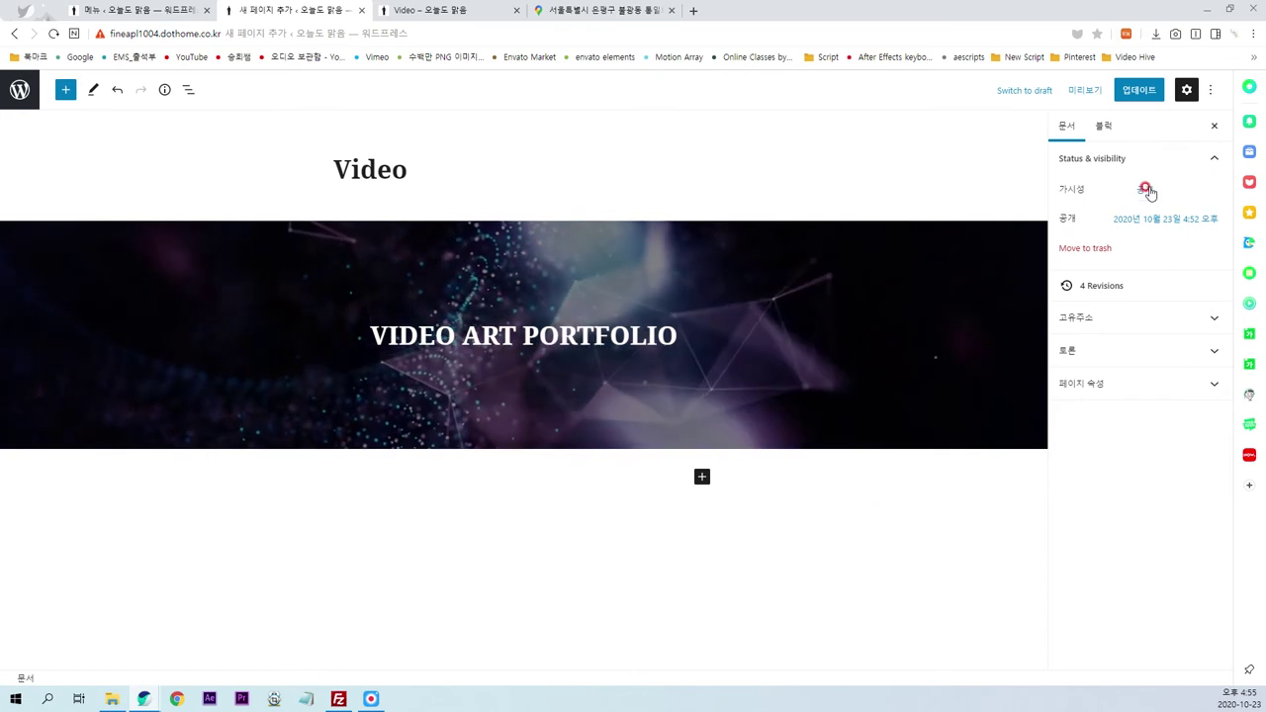
{"action": "left_click", "coordinate": [1139, 90]}
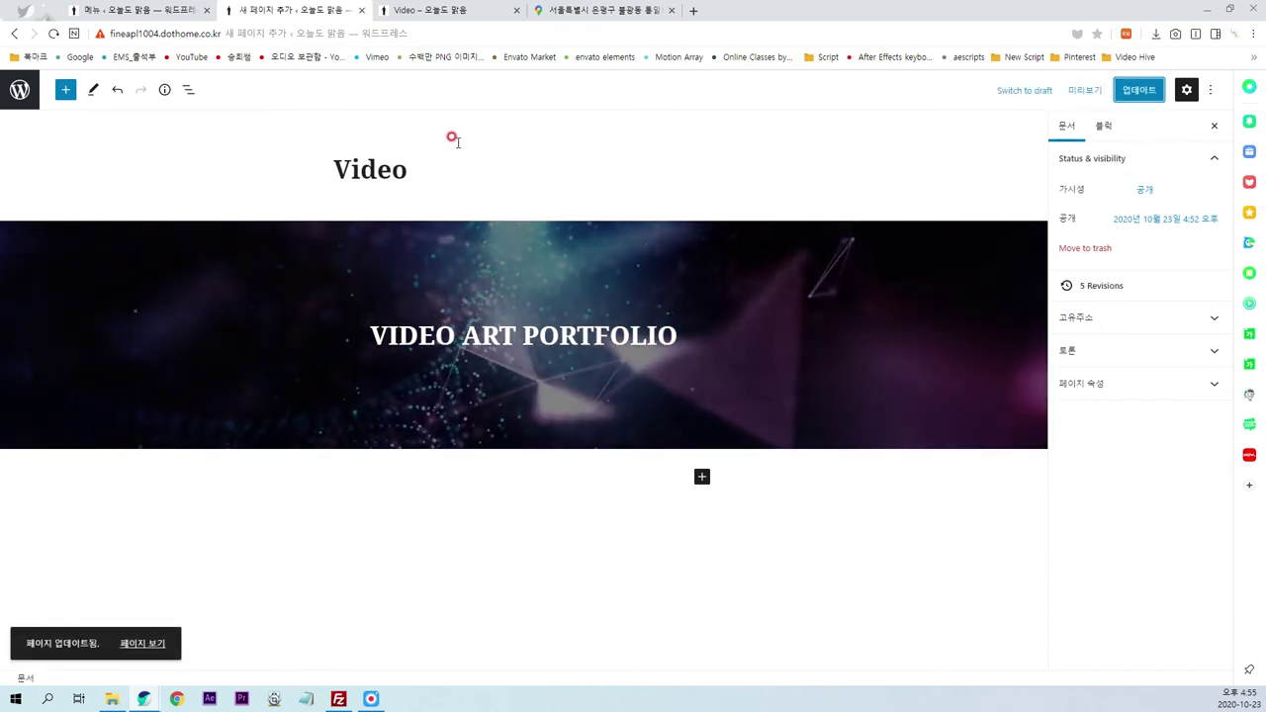
{"action": "left_click", "coordinate": [435, 11]}
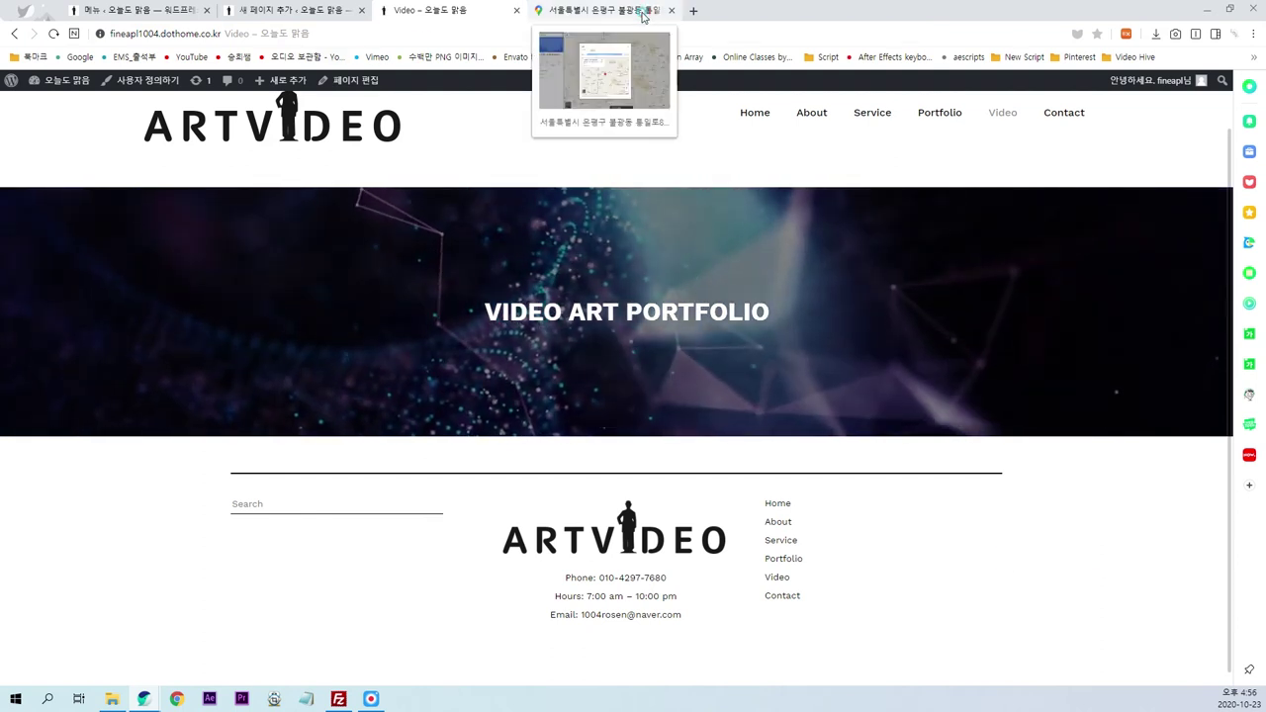
- Open the After Effect Element Pastiche Plugins tutorial on YouTube and copy its URL
{"action": "left_click", "coordinate": [605, 10]}
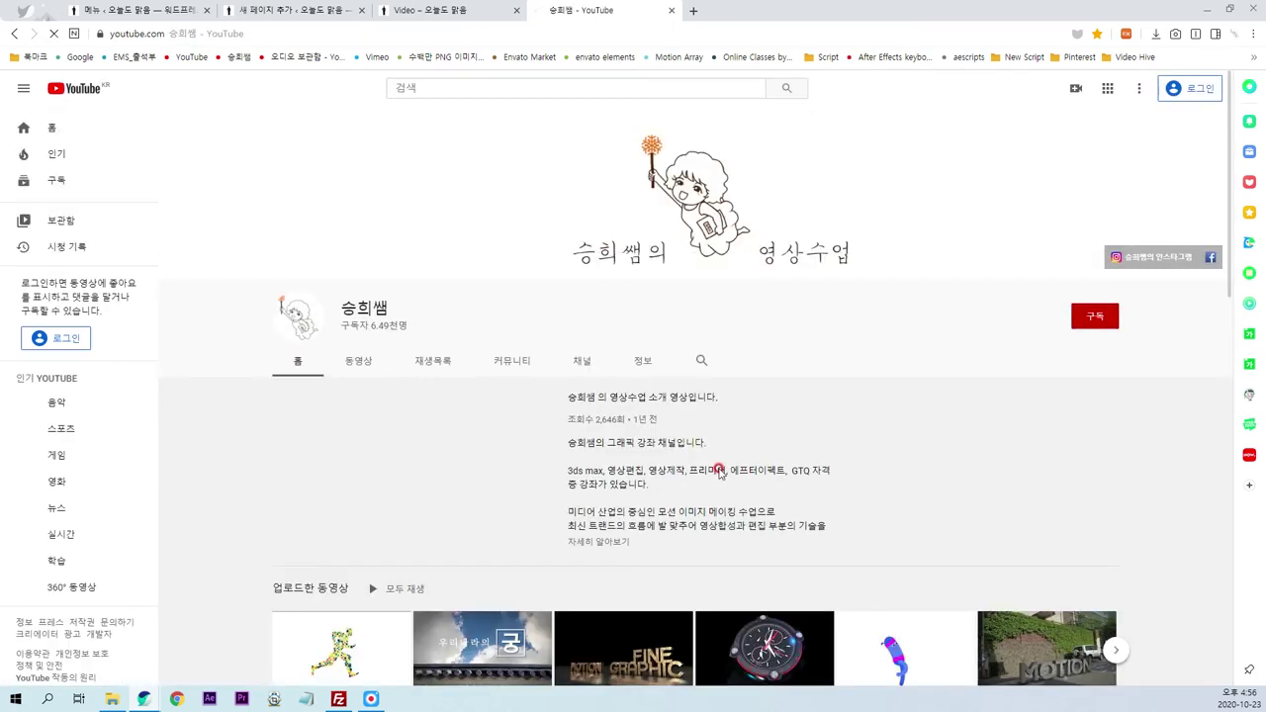
{"action": "scroll", "coordinate": [815, 399], "scroll_direction": "down", "scroll_amount": 2}
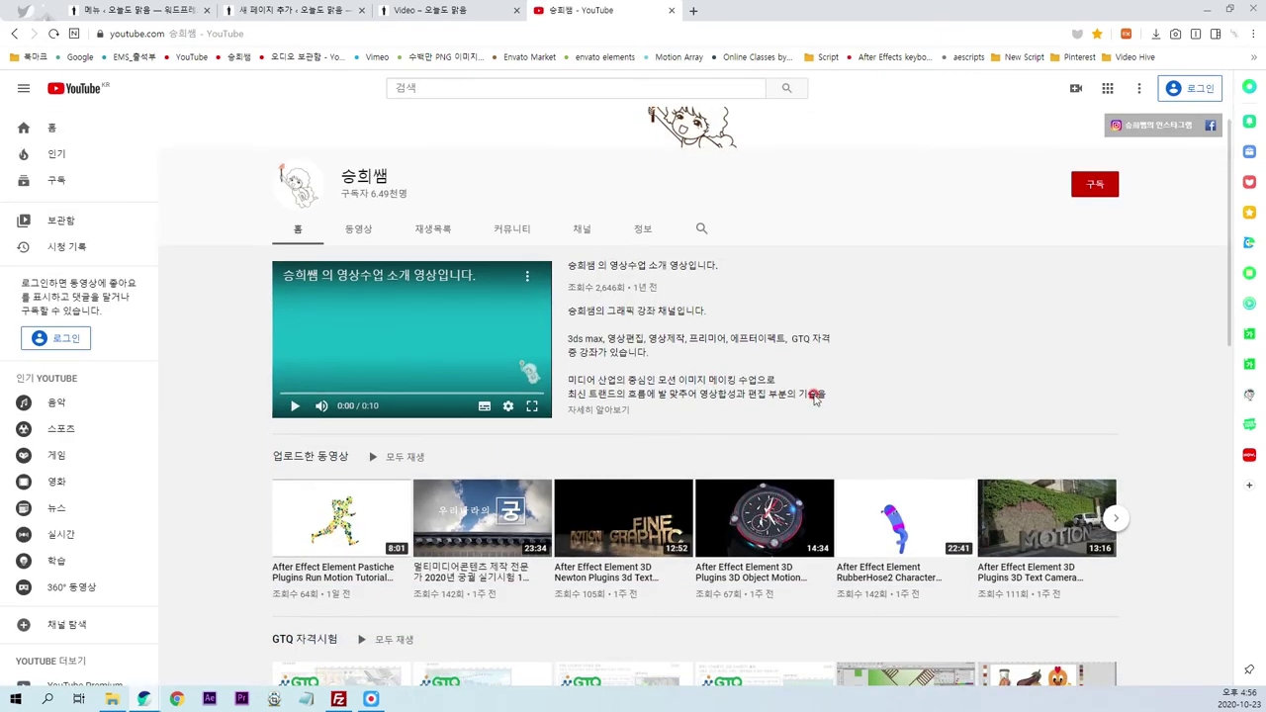
{"action": "left_click", "coordinate": [351, 517]}
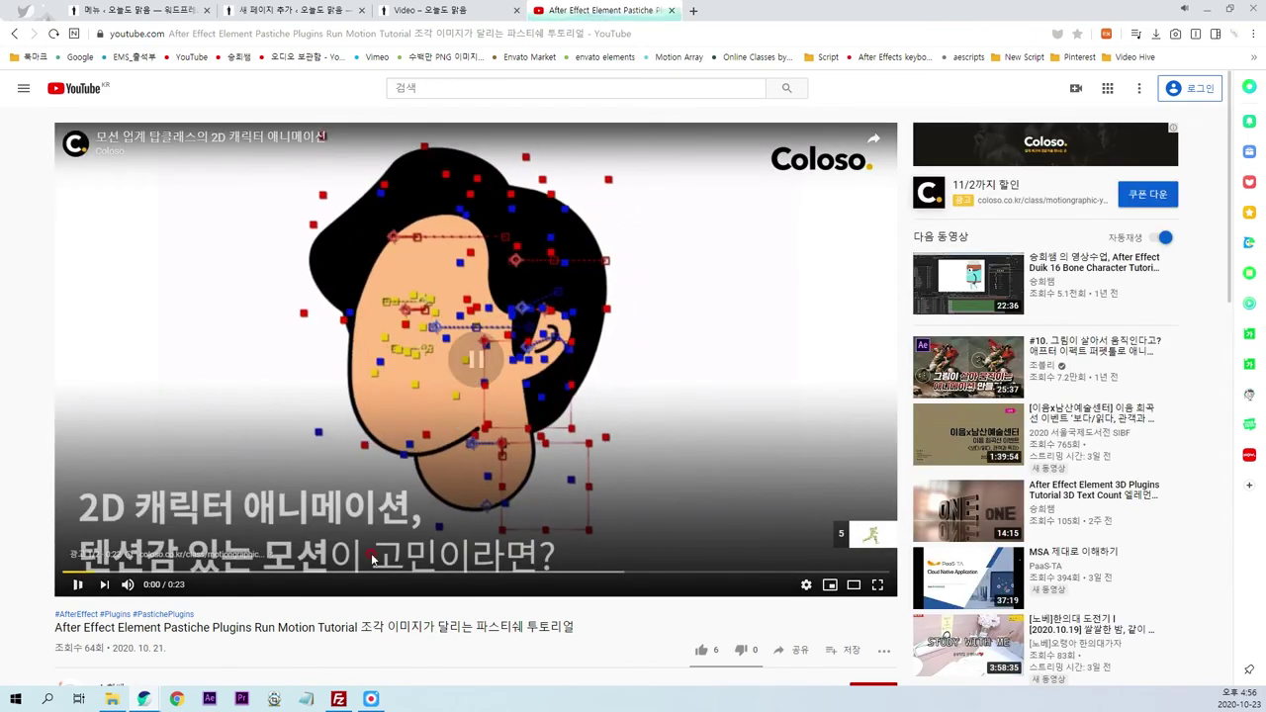
{"action": "scroll", "coordinate": [432, 630], "scroll_direction": "down", "scroll_amount": 1}
{"action": "scroll", "coordinate": [450, 145], "scroll_direction": "up", "scroll_amount": 1}
{"action": "left_click", "coordinate": [434, 35]}
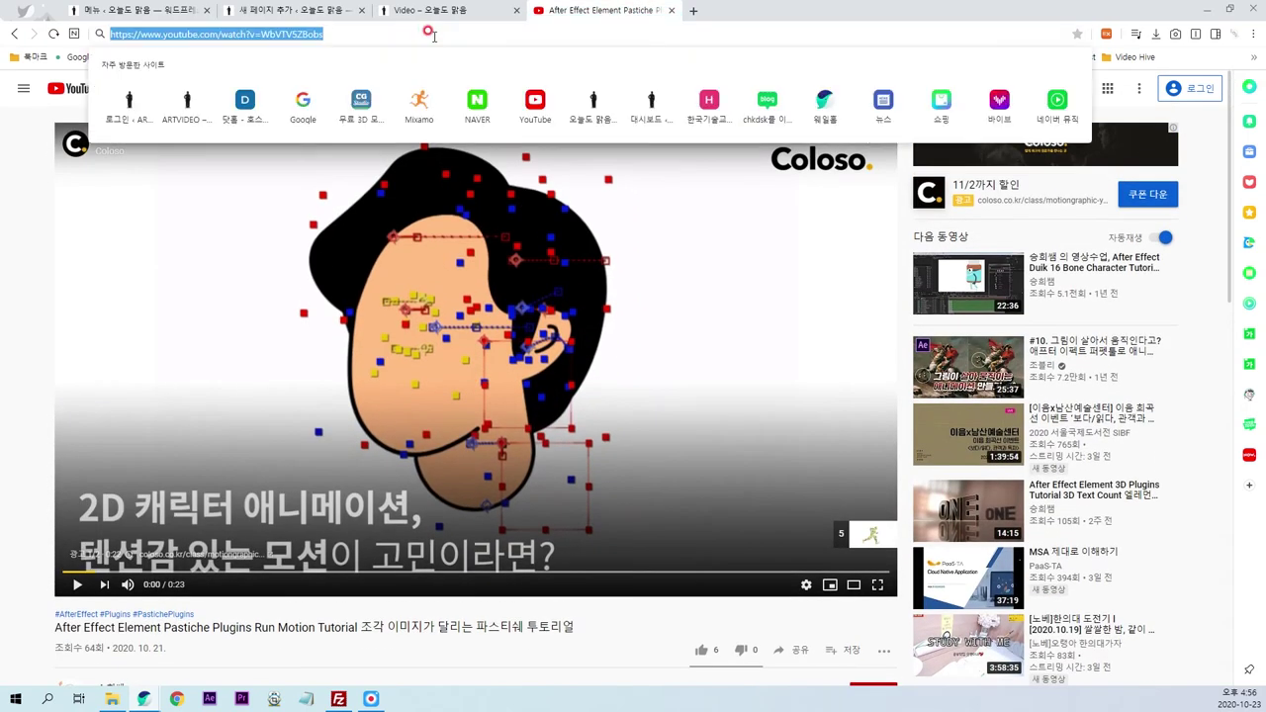
{"action": "left_click", "coordinate": [297, 11]}
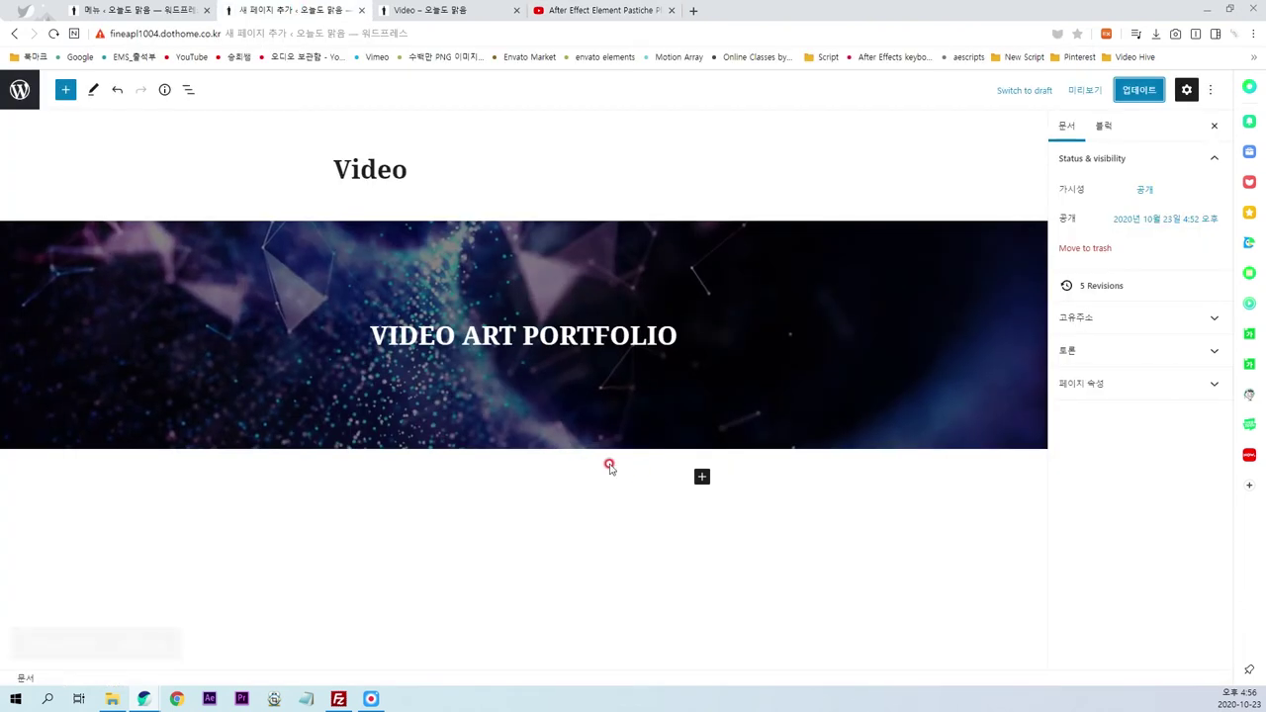
- Glance at the live Video page, then open and dismiss the quick block picker
{"action": "left_click", "coordinate": [436, 12]}
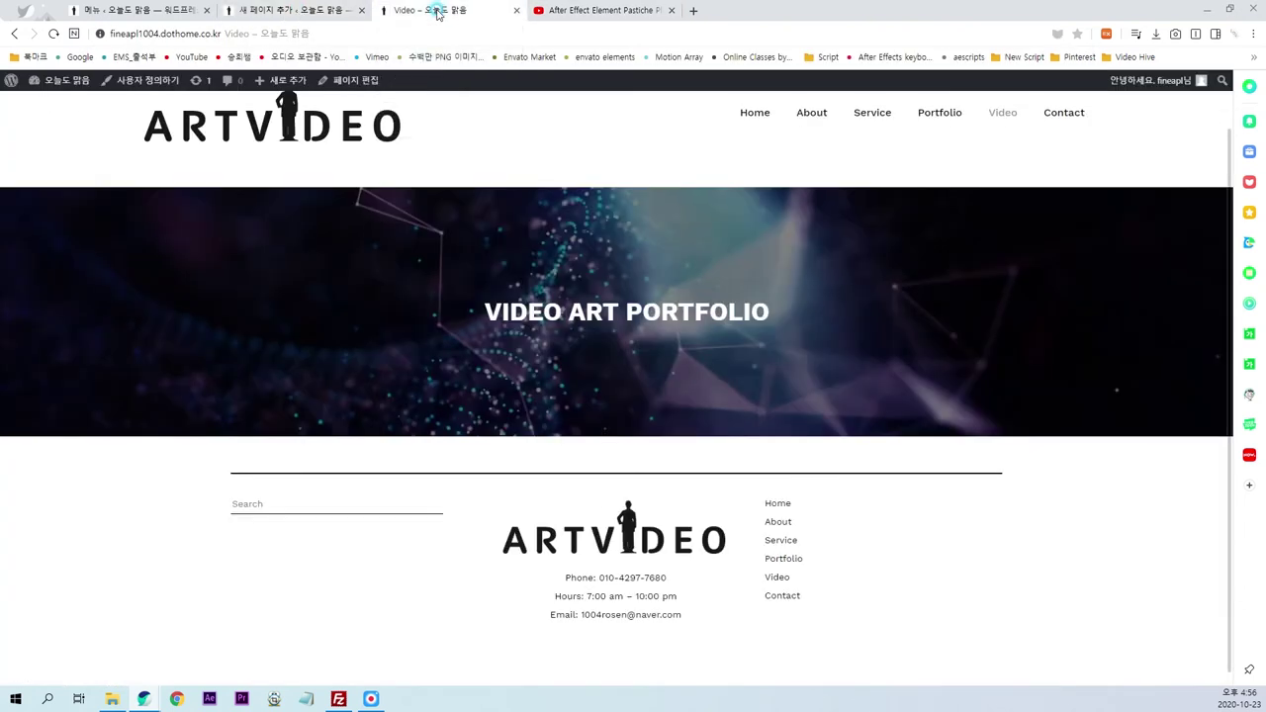
{"action": "left_click", "coordinate": [327, 12]}
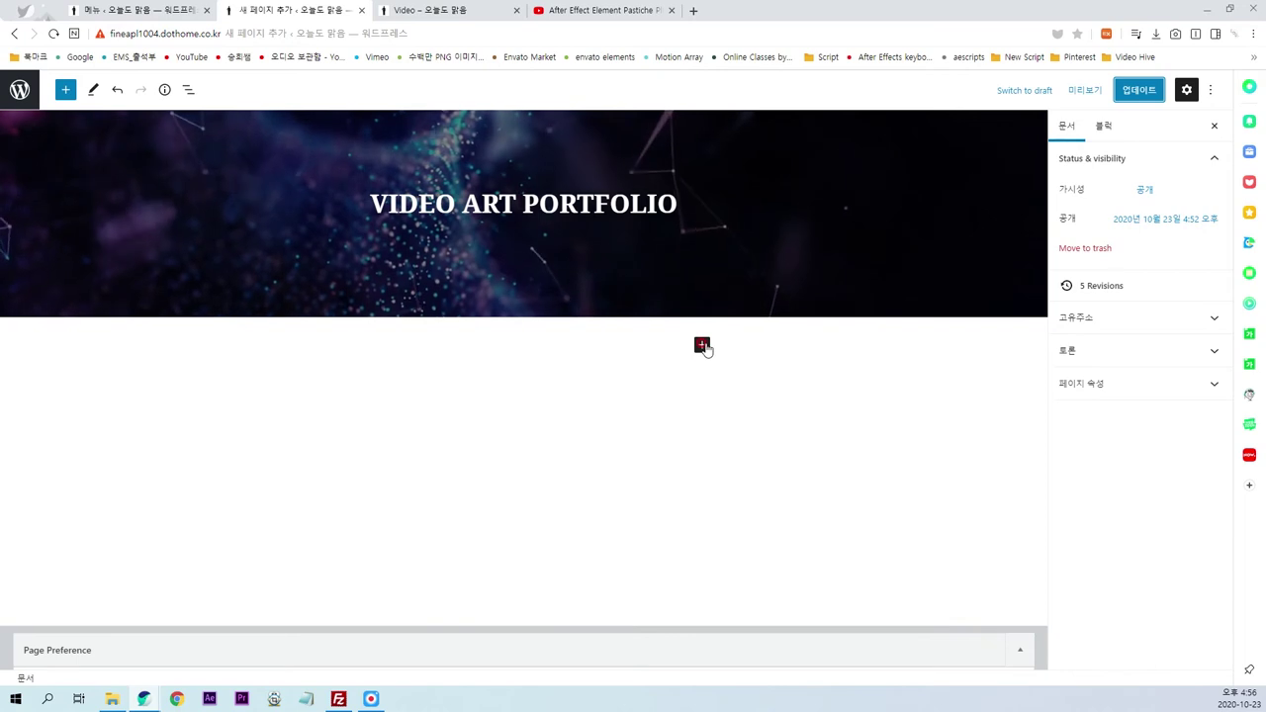
{"action": "left_click", "coordinate": [703, 345]}
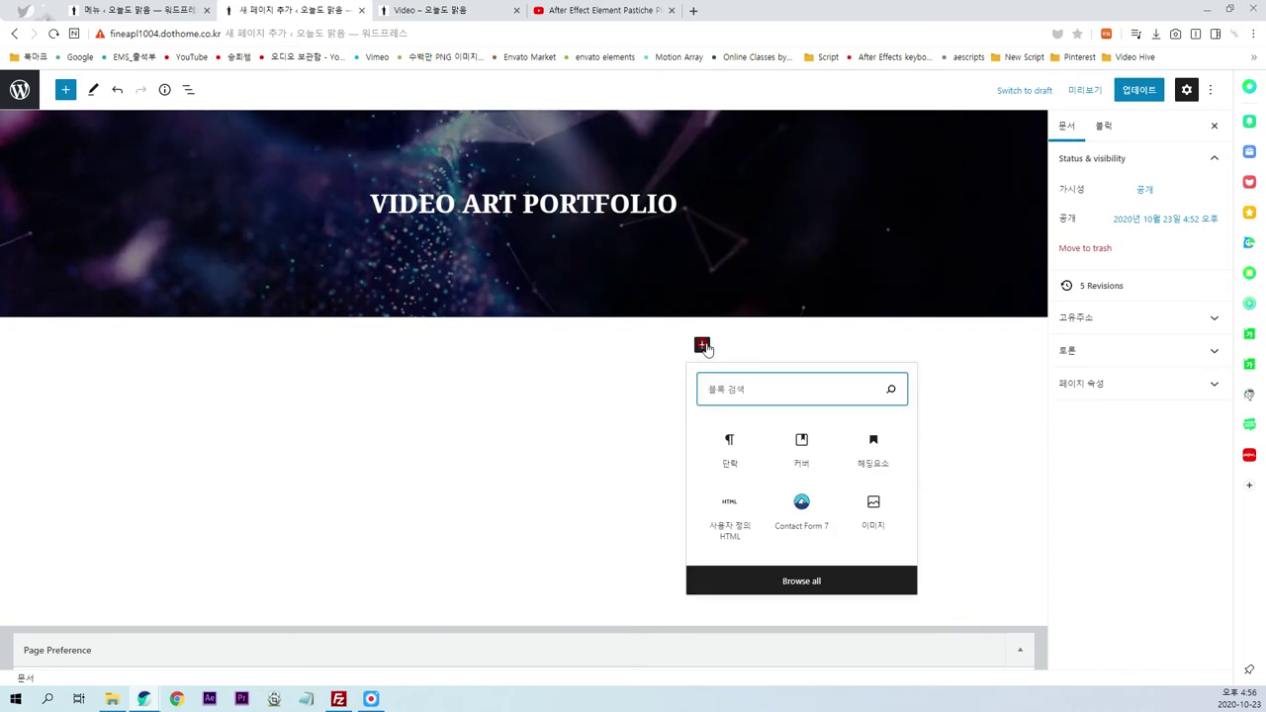
{"action": "left_click", "coordinate": [619, 372]}
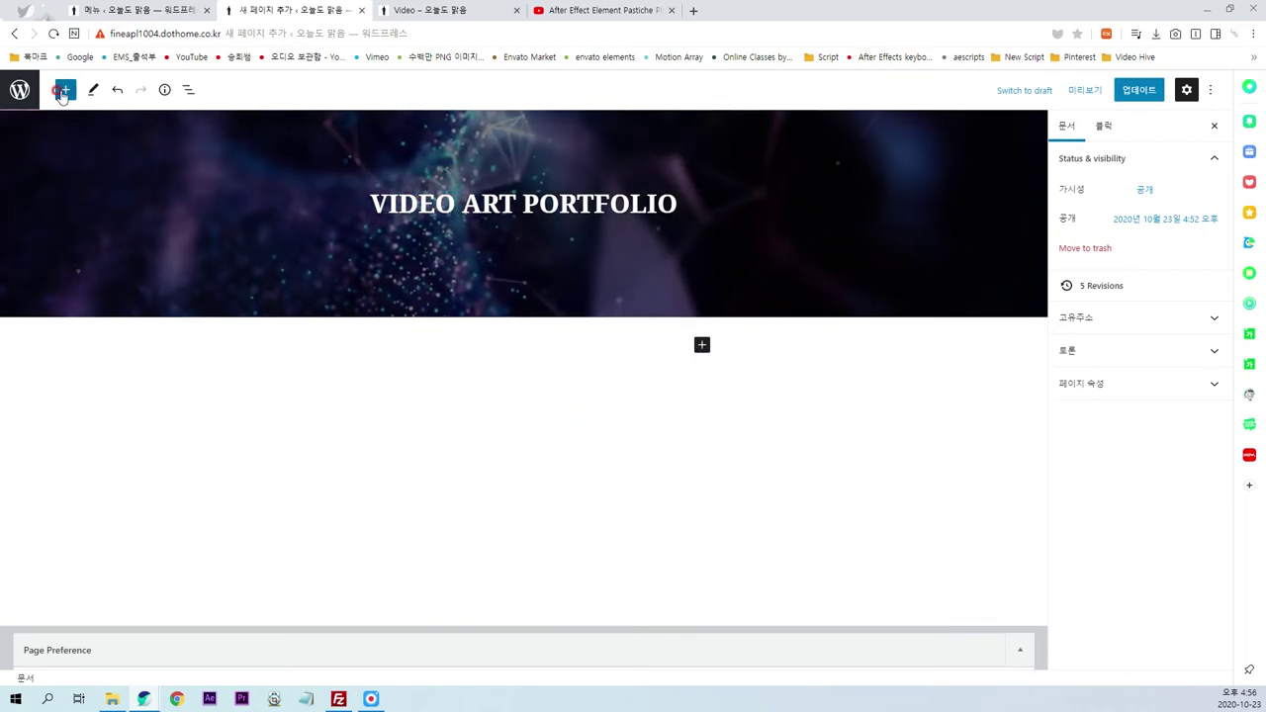
- Insert a YouTube embed with the Pastiche tutorial link and update the page
{"action": "left_click", "coordinate": [65, 90]}
{"action": "scroll", "coordinate": [115, 495], "scroll_direction": "down", "scroll_amount": 1}
{"action": "scroll", "coordinate": [116, 486], "scroll_direction": "down", "scroll_amount": 1}
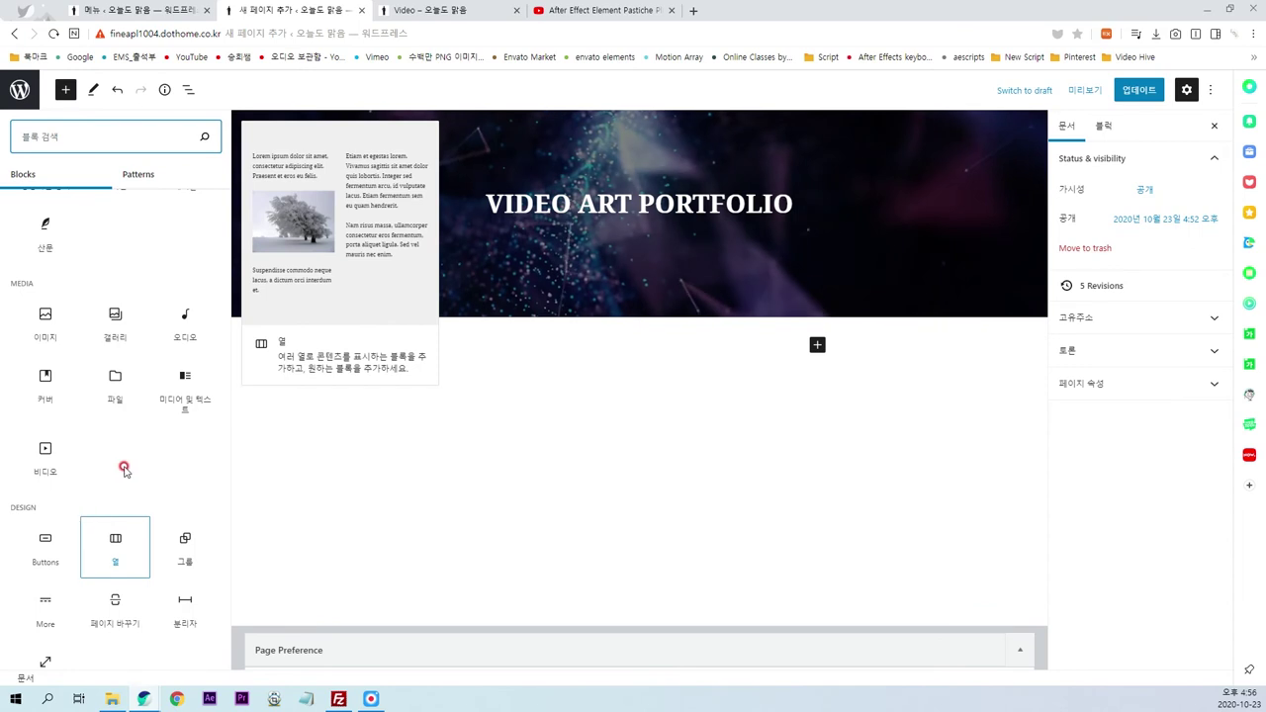
{"action": "scroll", "coordinate": [136, 455], "scroll_direction": "down", "scroll_amount": 2}
{"action": "scroll", "coordinate": [153, 526], "scroll_direction": "down", "scroll_amount": 1}
{"action": "scroll", "coordinate": [164, 512], "scroll_direction": "down", "scroll_amount": 1}
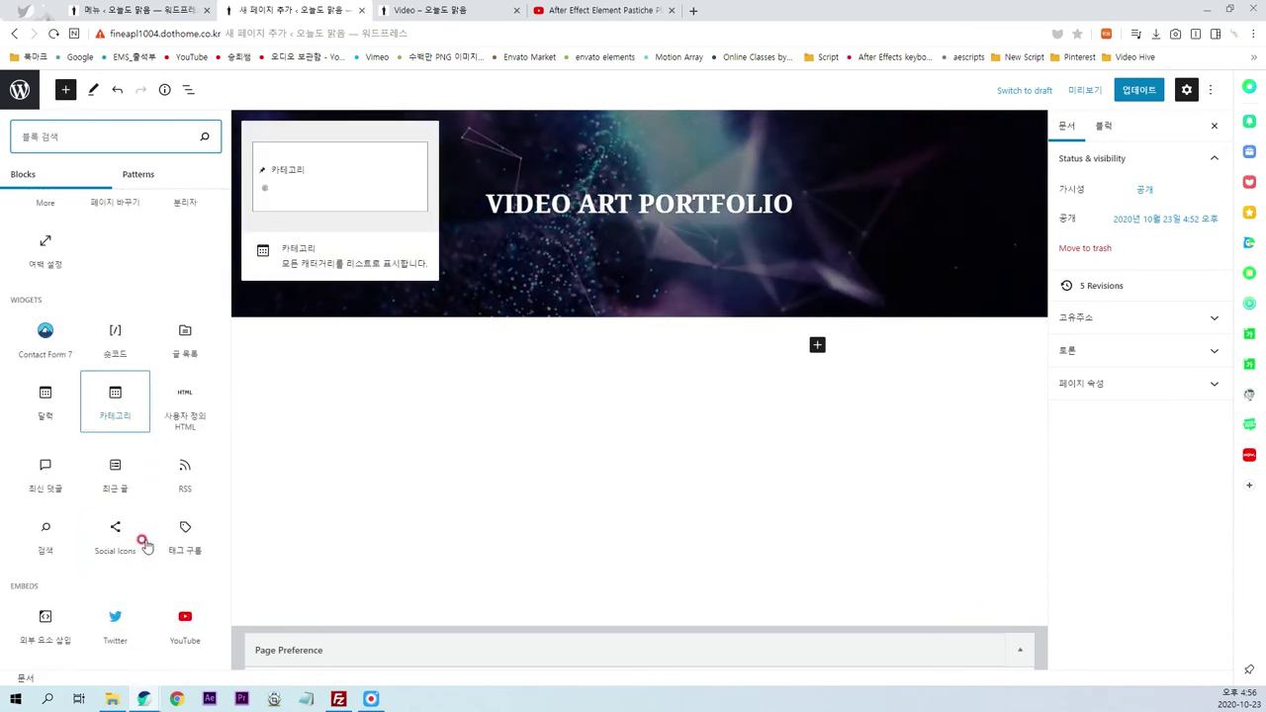
{"action": "scroll", "coordinate": [141, 537], "scroll_direction": "down", "scroll_amount": 2}
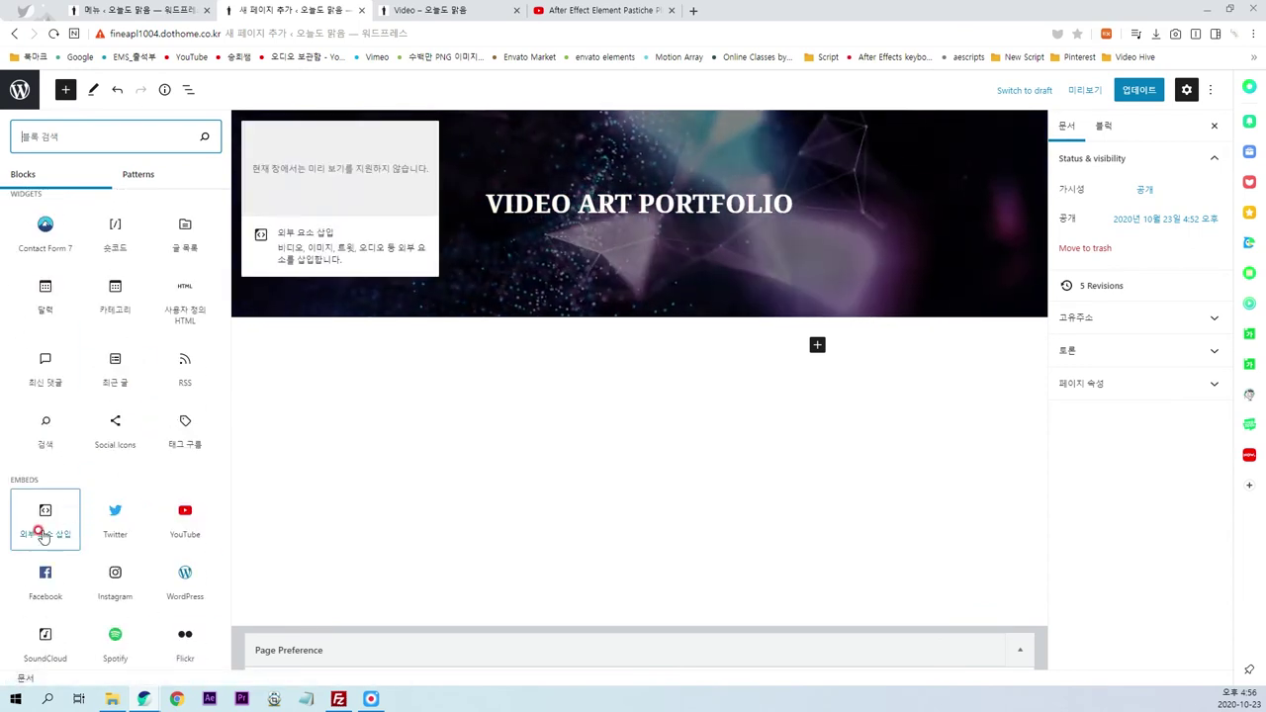
{"action": "left_click", "coordinate": [174, 523]}
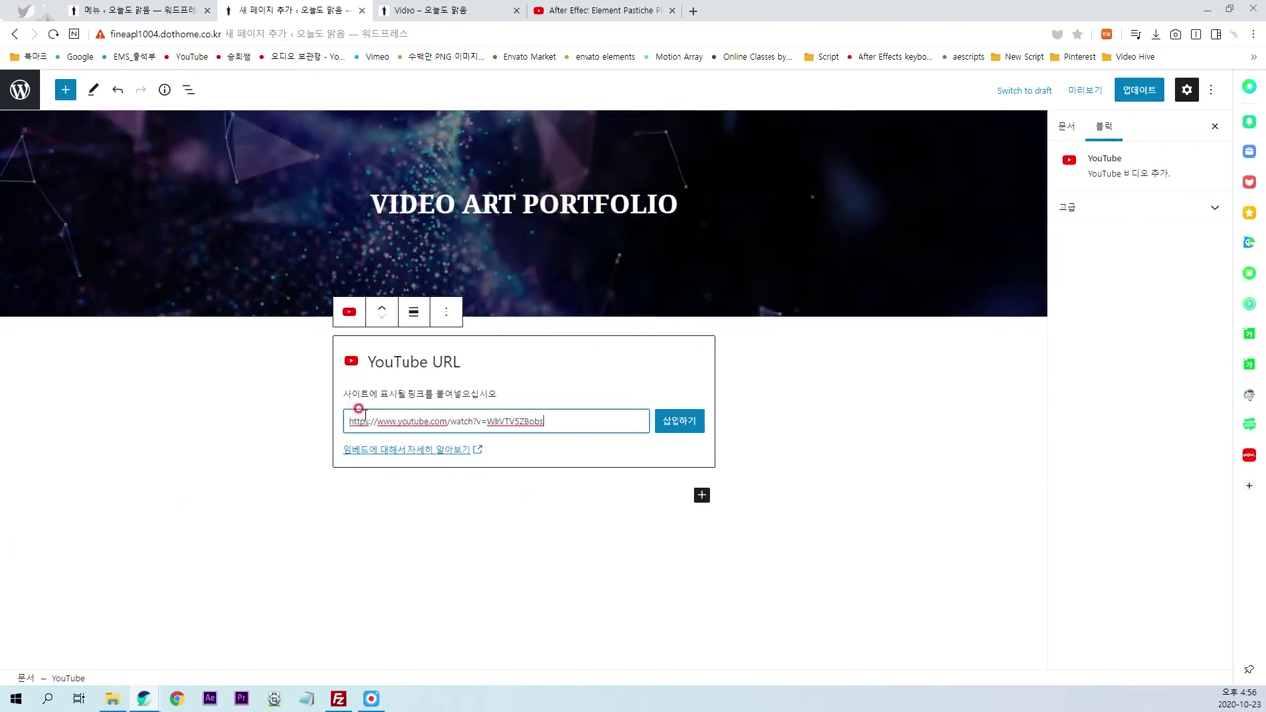
{"action": "left_click", "coordinate": [672, 429]}
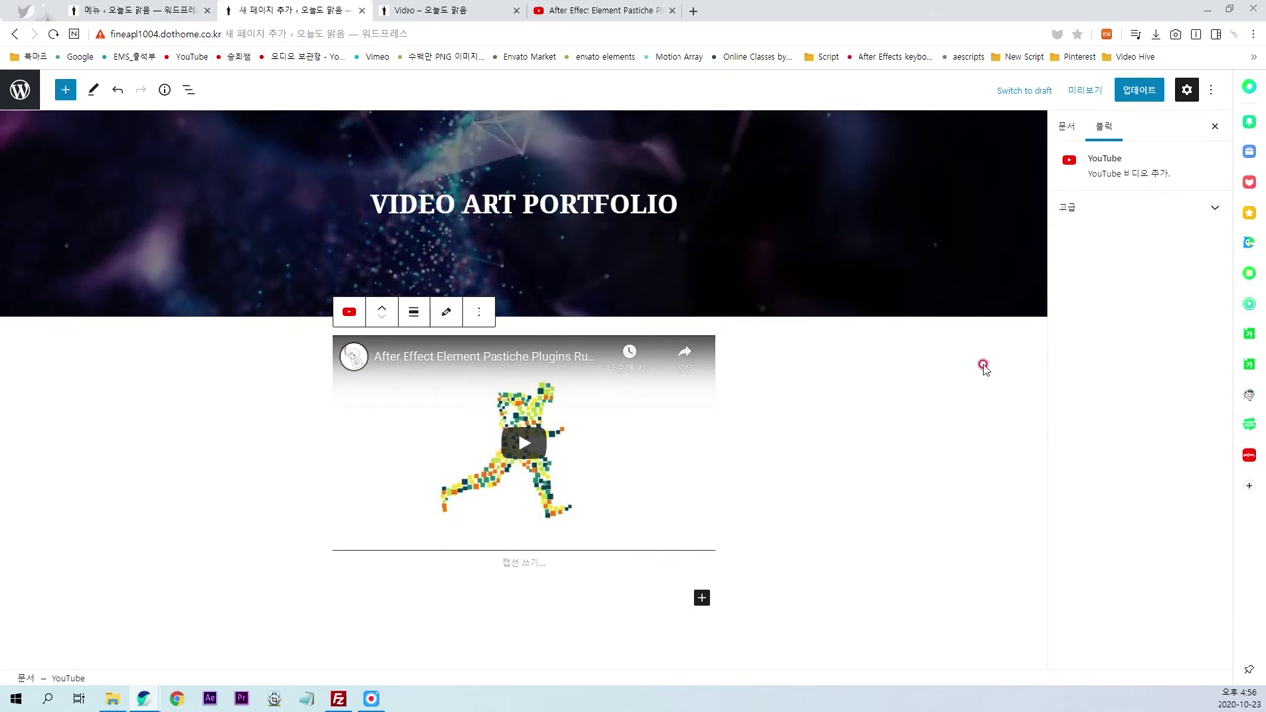
{"action": "left_click", "coordinate": [1142, 91]}
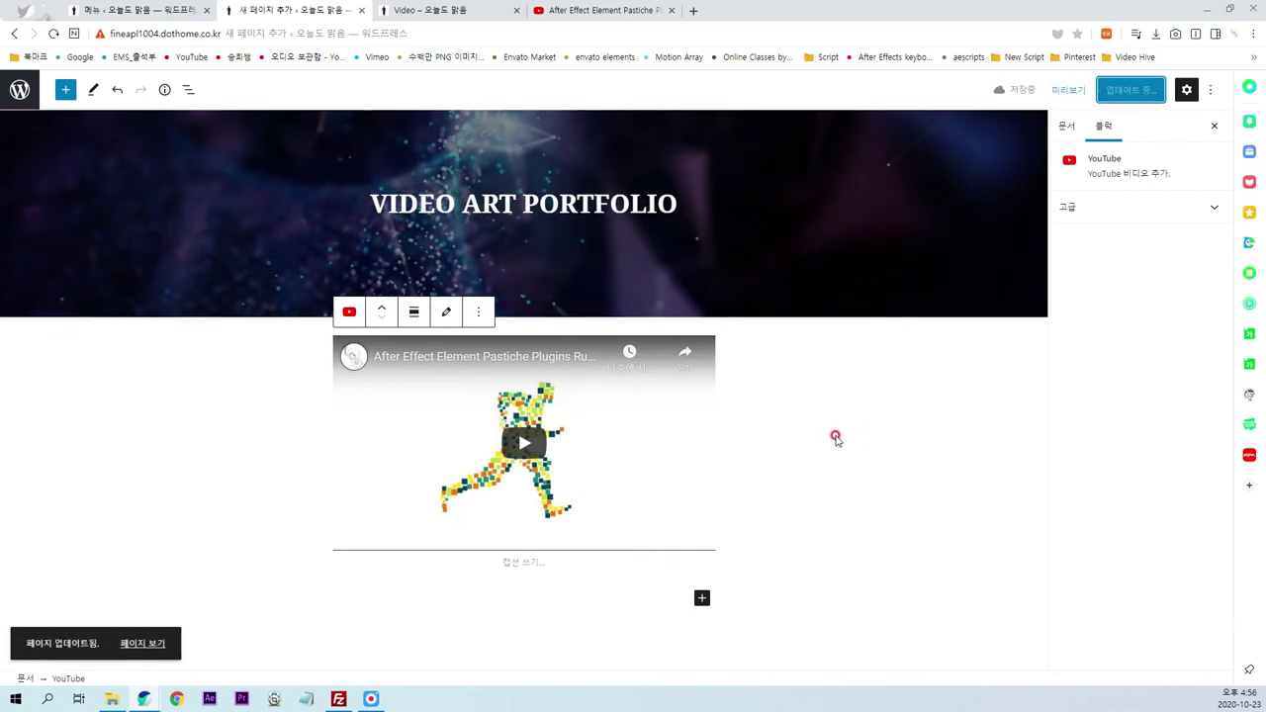
- Refresh the live Video page to confirm the Pastiche video appears under the cover
{"action": "left_click", "coordinate": [435, 10]}
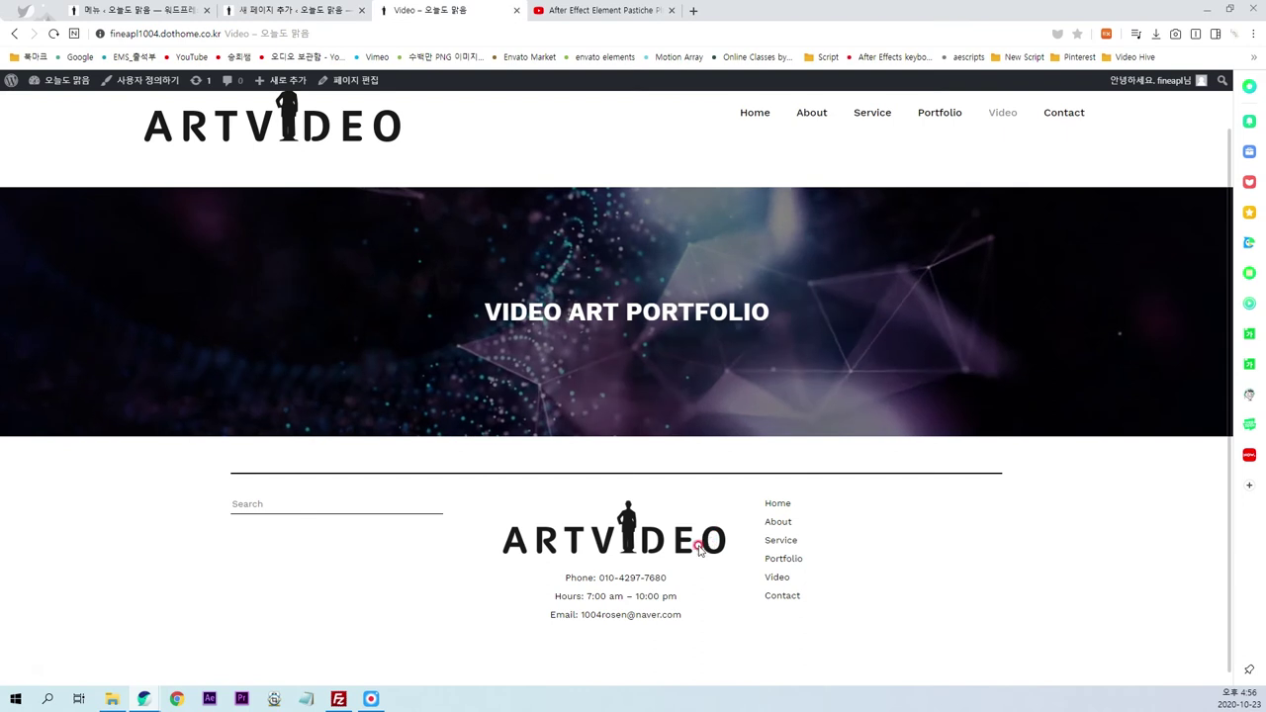
{"action": "key", "text": "F5"}
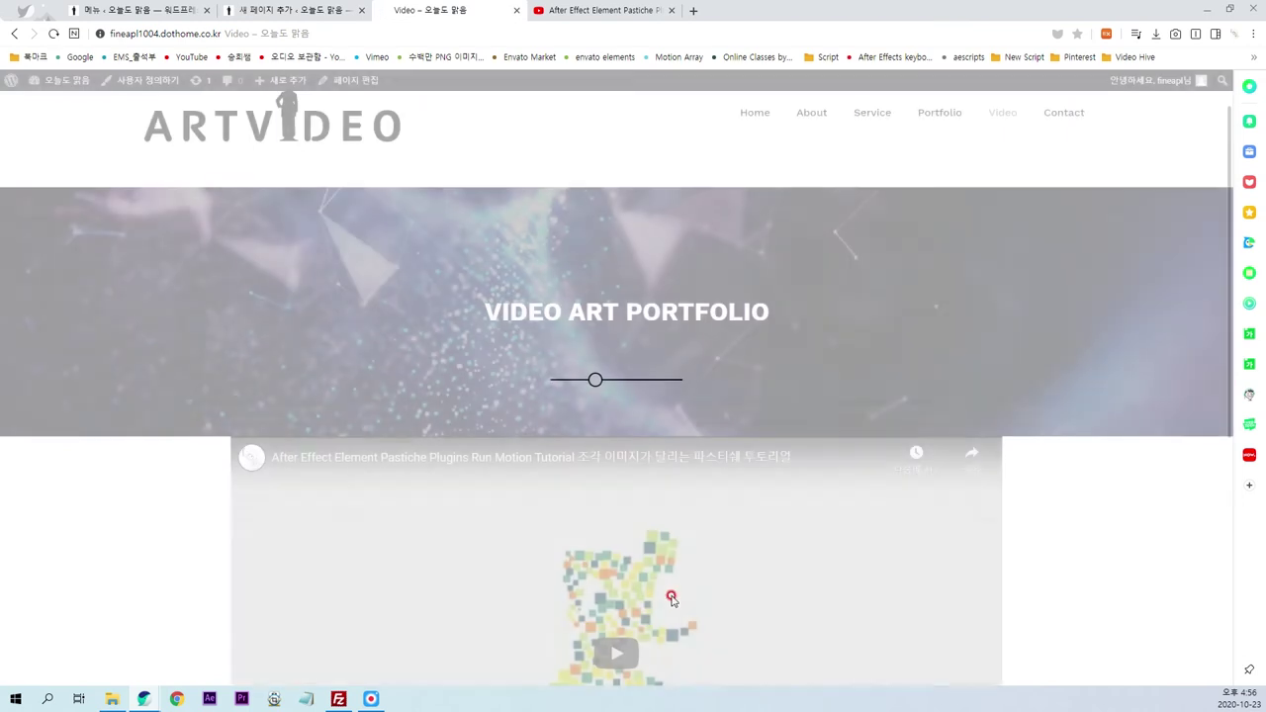
{"action": "scroll", "coordinate": [524, 559], "scroll_direction": "down", "scroll_amount": 2}
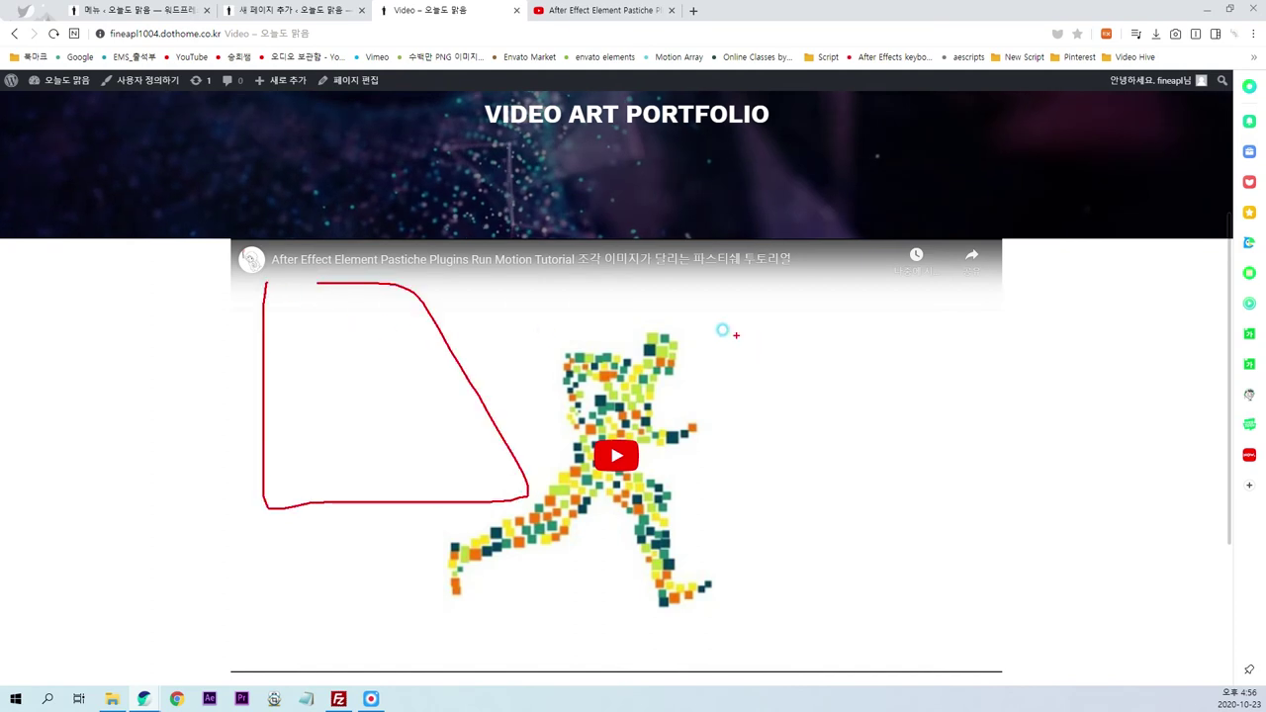
{"action": "key", "text": "Escape"}
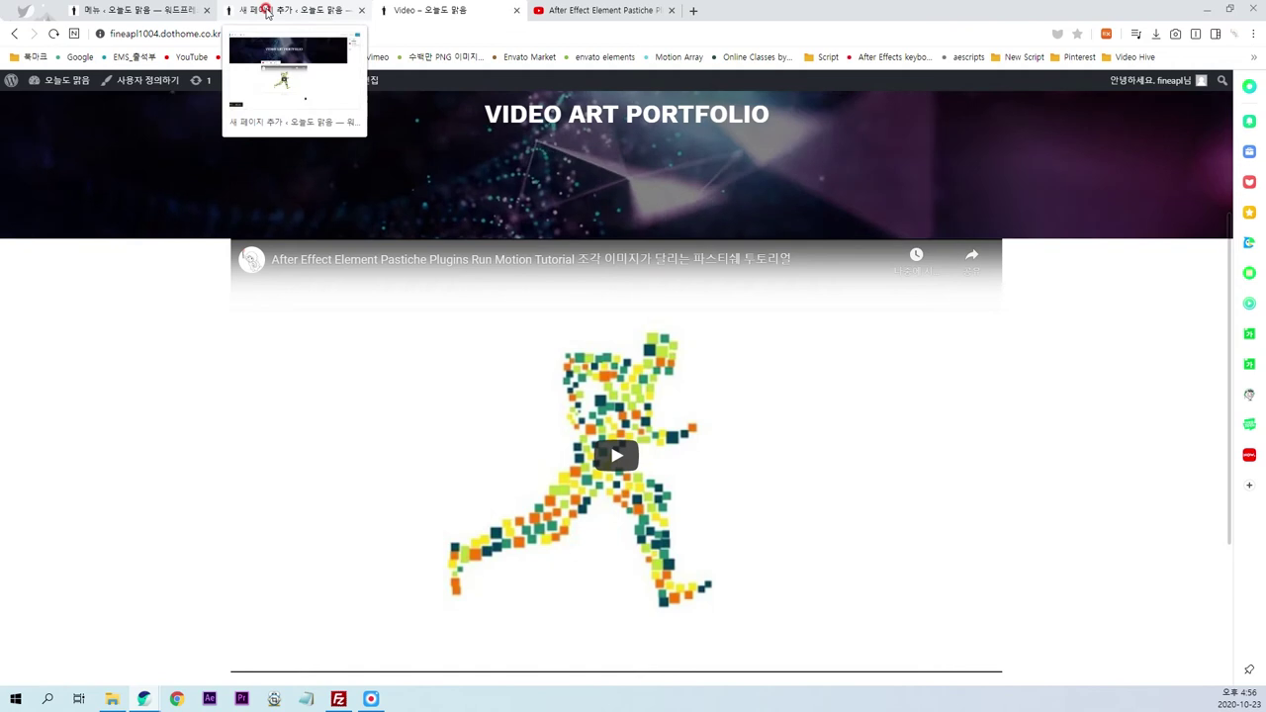
{"action": "left_click", "coordinate": [257, 12]}
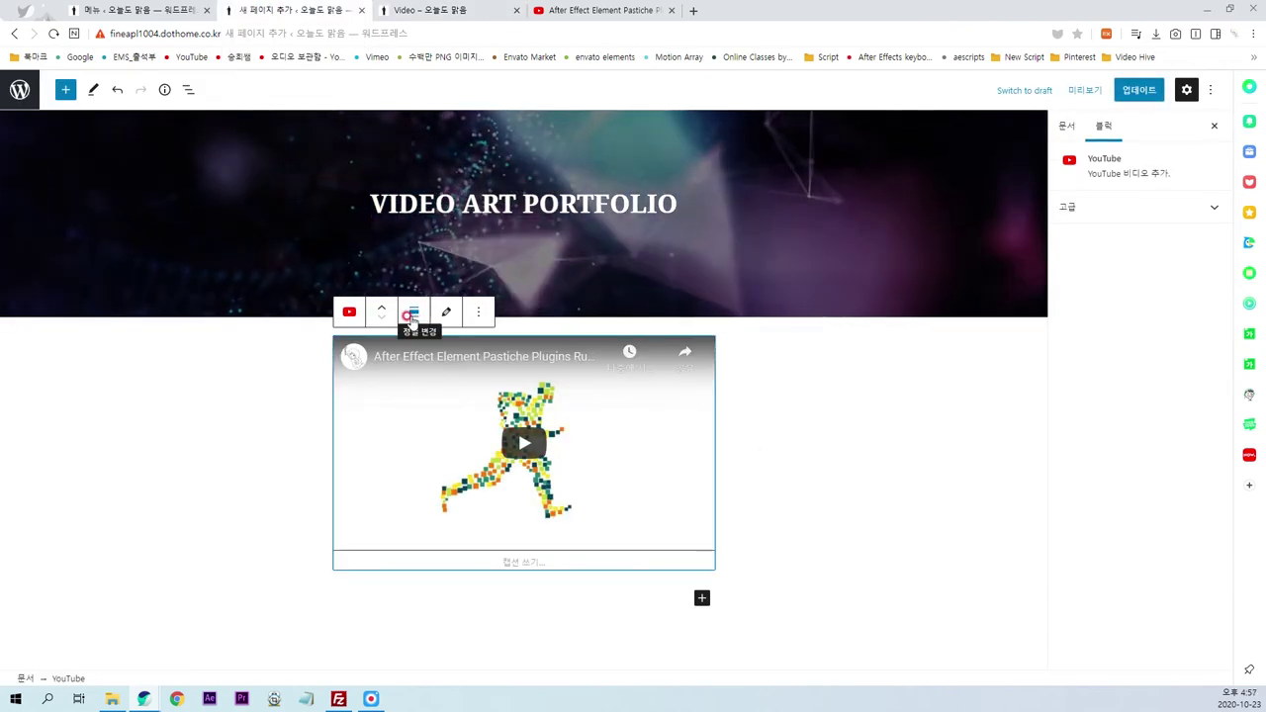
- Left-align the Pastiche YouTube embed, then go to the YouTube tab
{"action": "left_click", "coordinate": [415, 317]}
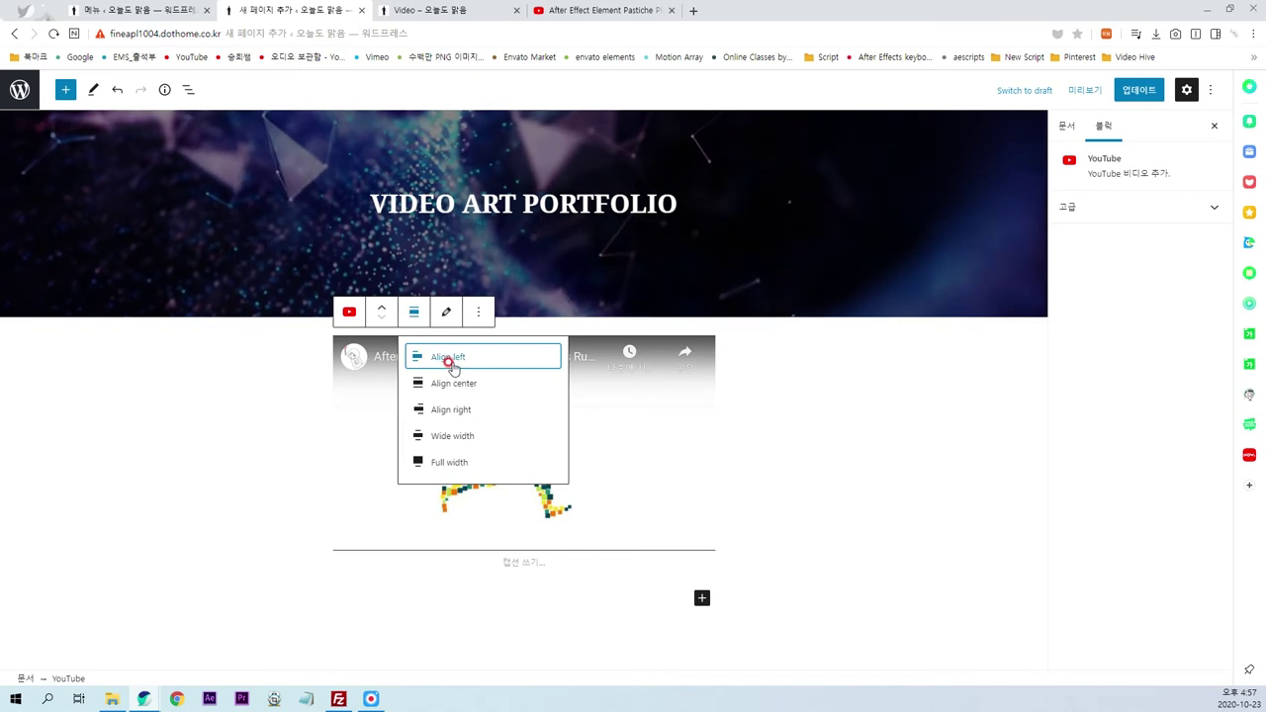
{"action": "left_click", "coordinate": [450, 358]}
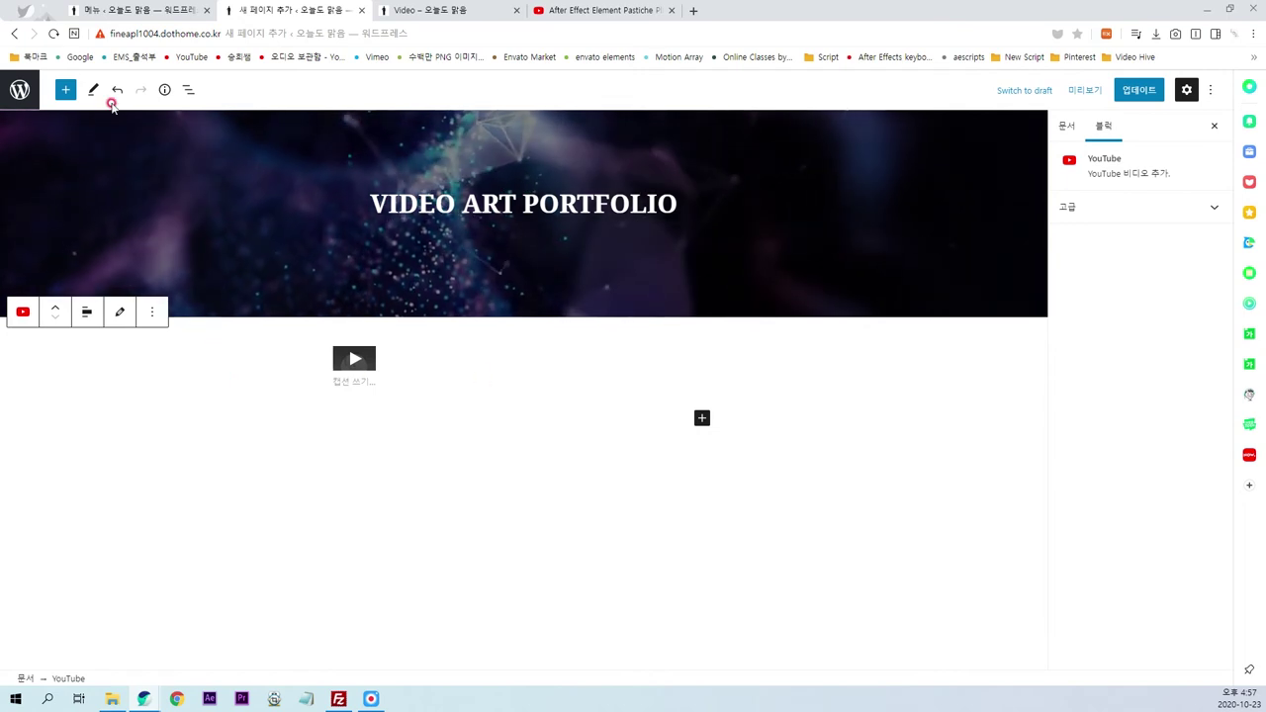
{"action": "left_click", "coordinate": [65, 89]}
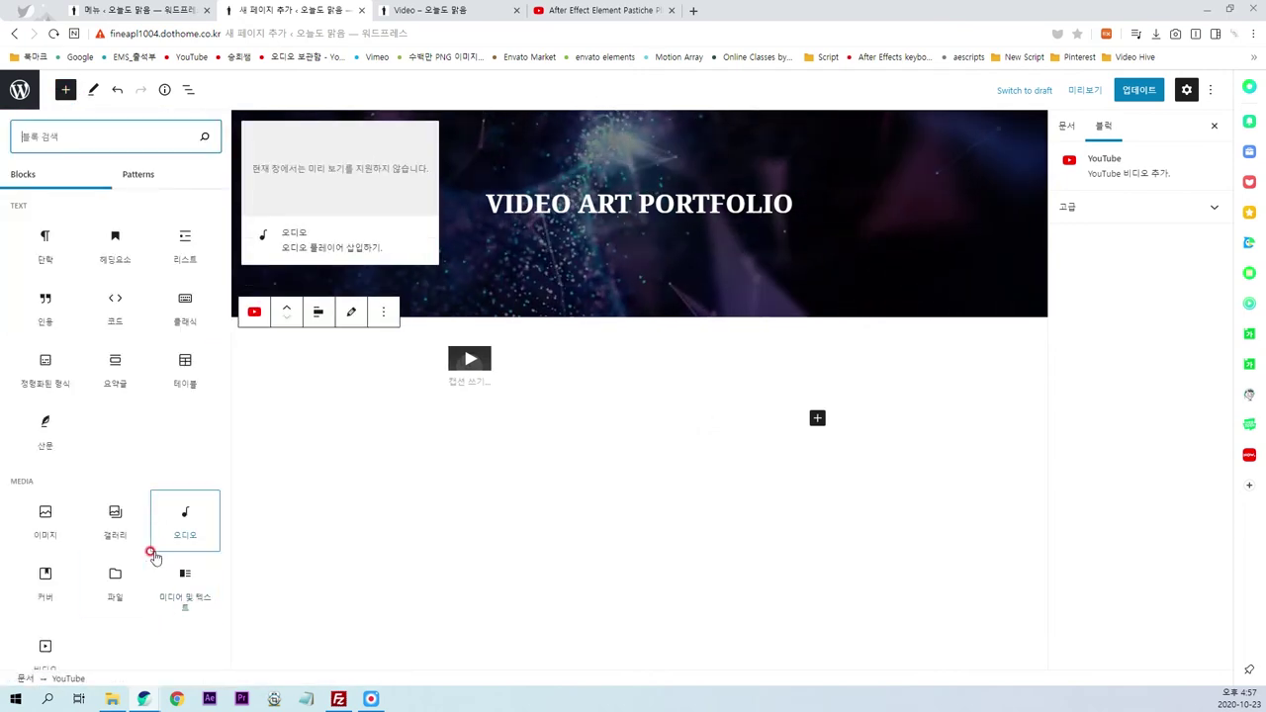
{"action": "scroll", "coordinate": [155, 570], "scroll_direction": "down", "scroll_amount": 3}
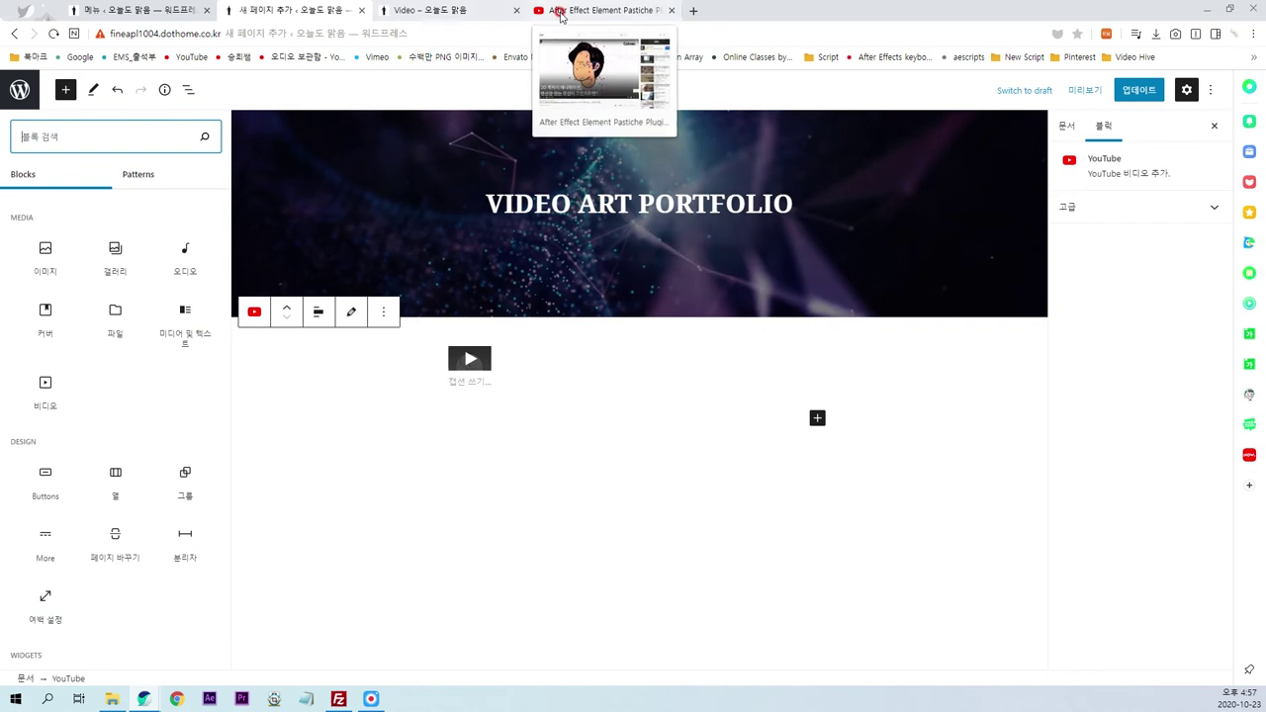
{"action": "left_click", "coordinate": [598, 9]}
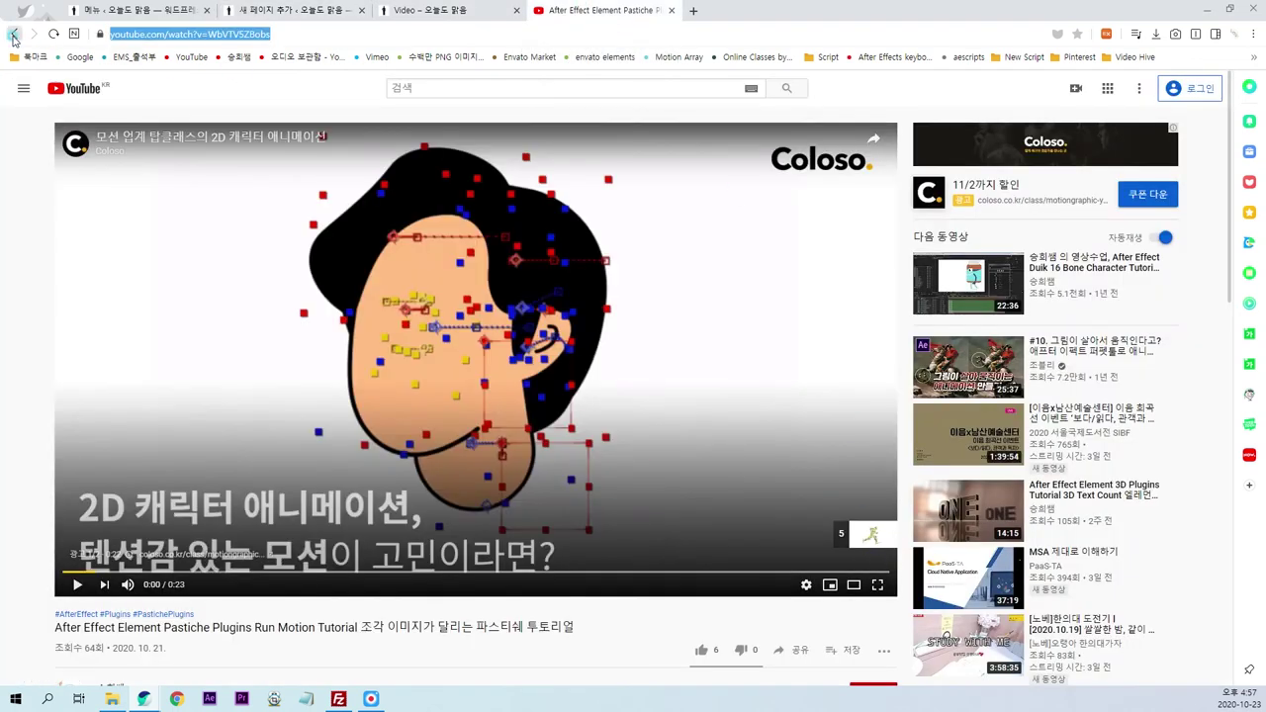
- Open the RubberHose2 character running tutorial, copy its URL and pause it
{"action": "left_click", "coordinate": [13, 36]}
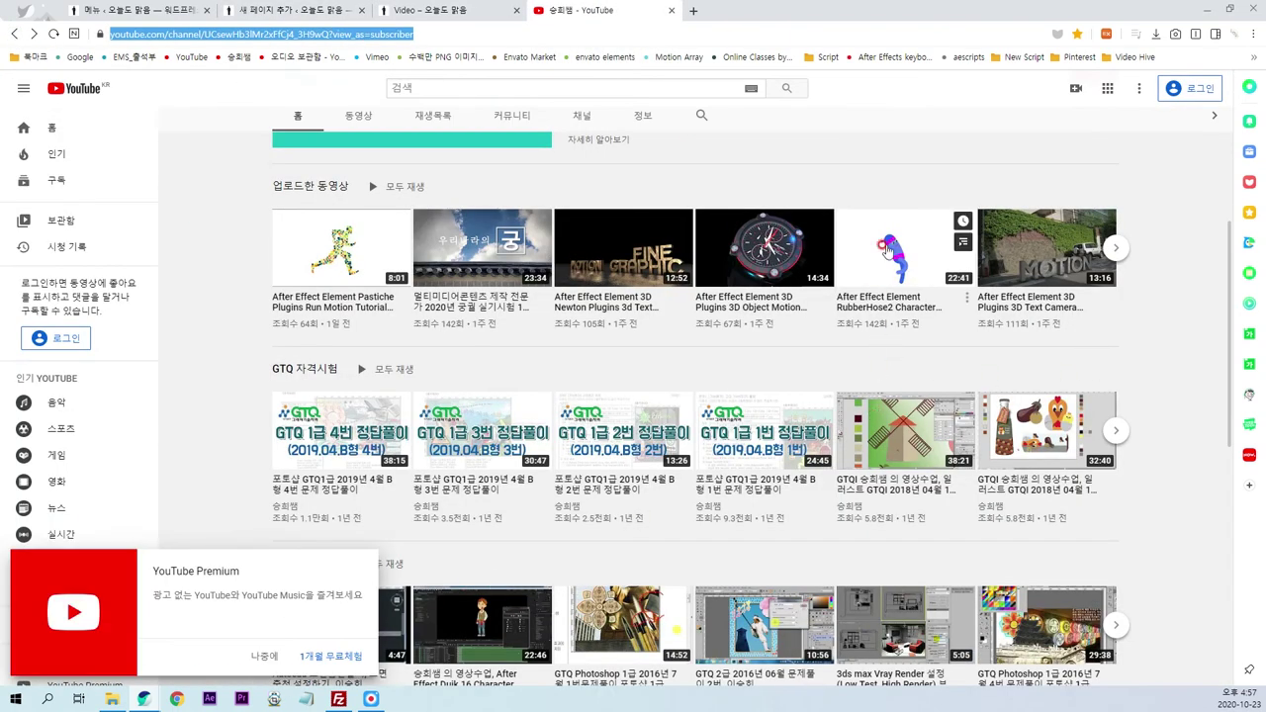
{"action": "left_click", "coordinate": [887, 250]}
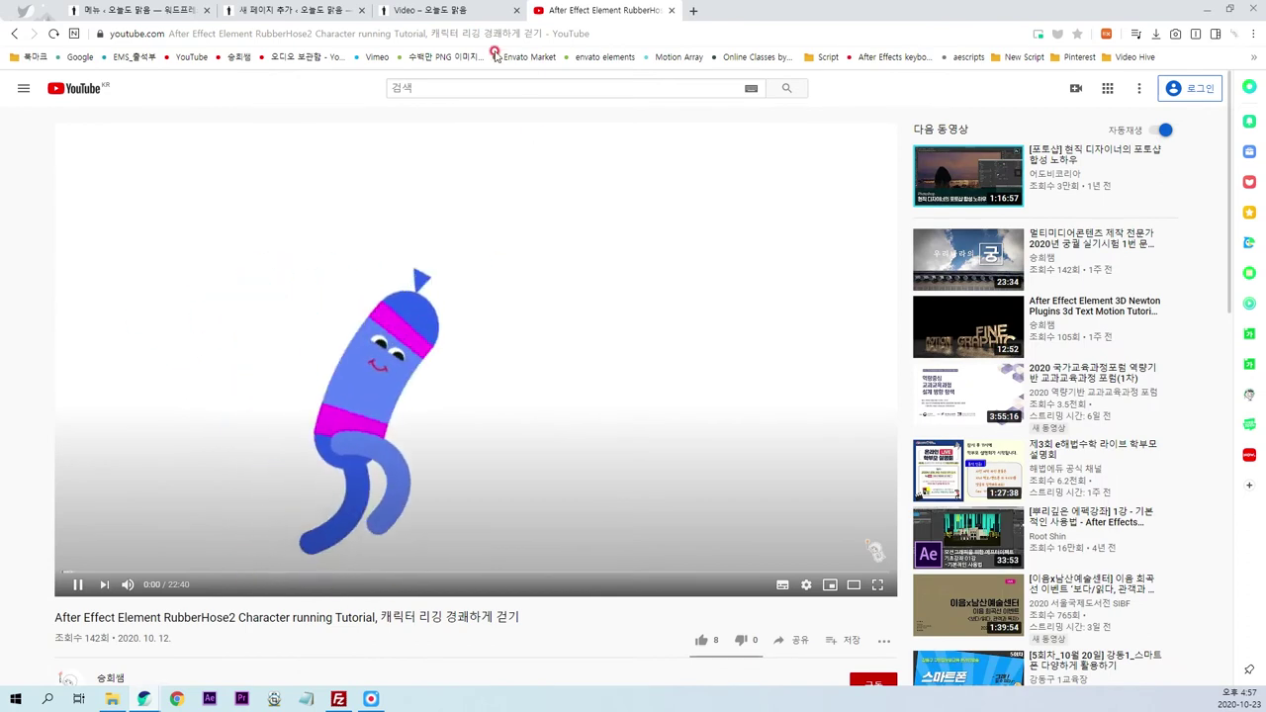
{"action": "left_click", "coordinate": [494, 33]}
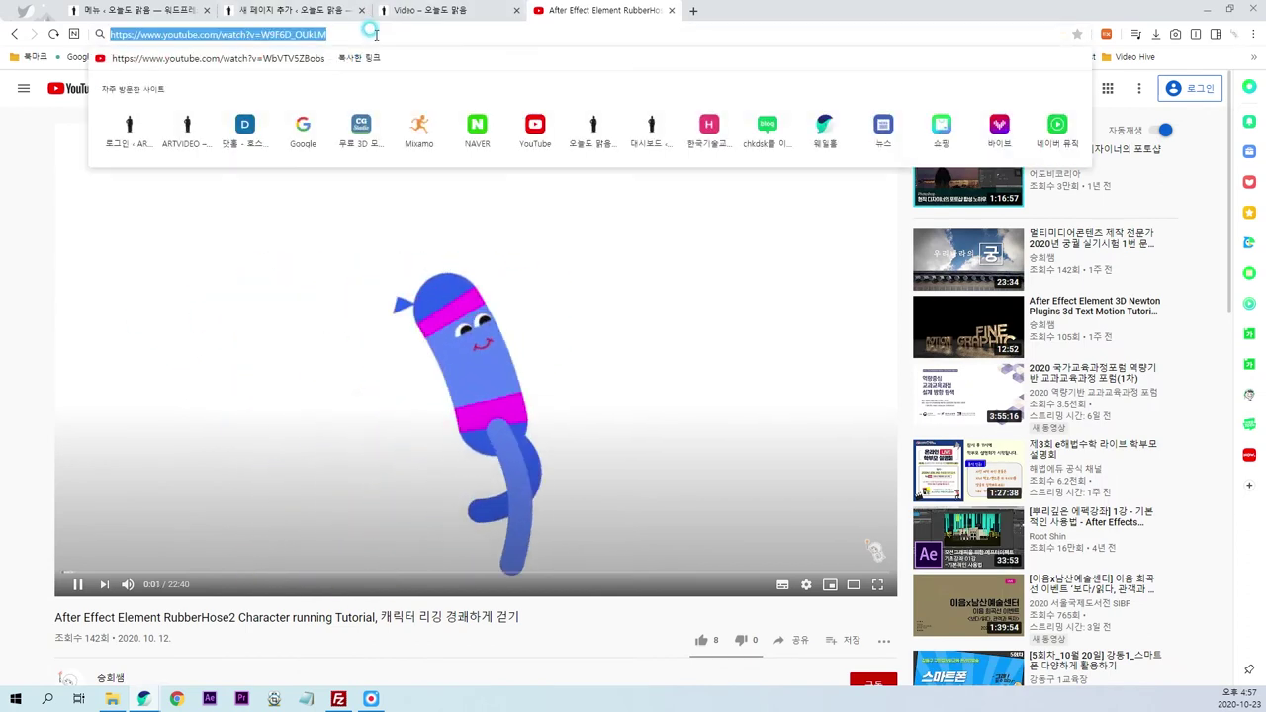
{"action": "left_click", "coordinate": [538, 353]}
{"action": "left_click", "coordinate": [252, 12]}
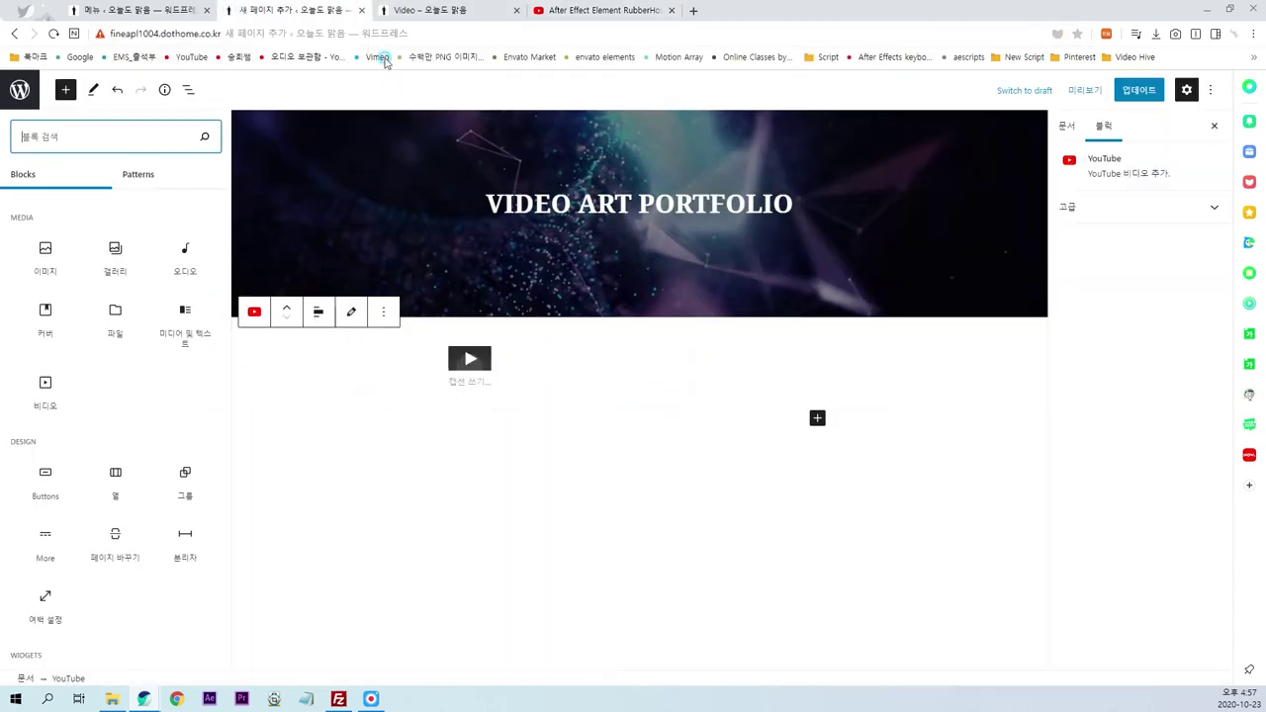
- Embed the RubberHose2 tutorial as a left-aligned YouTube block, then return to YouTube
{"action": "scroll", "coordinate": [150, 451], "scroll_direction": "down", "scroll_amount": 5}
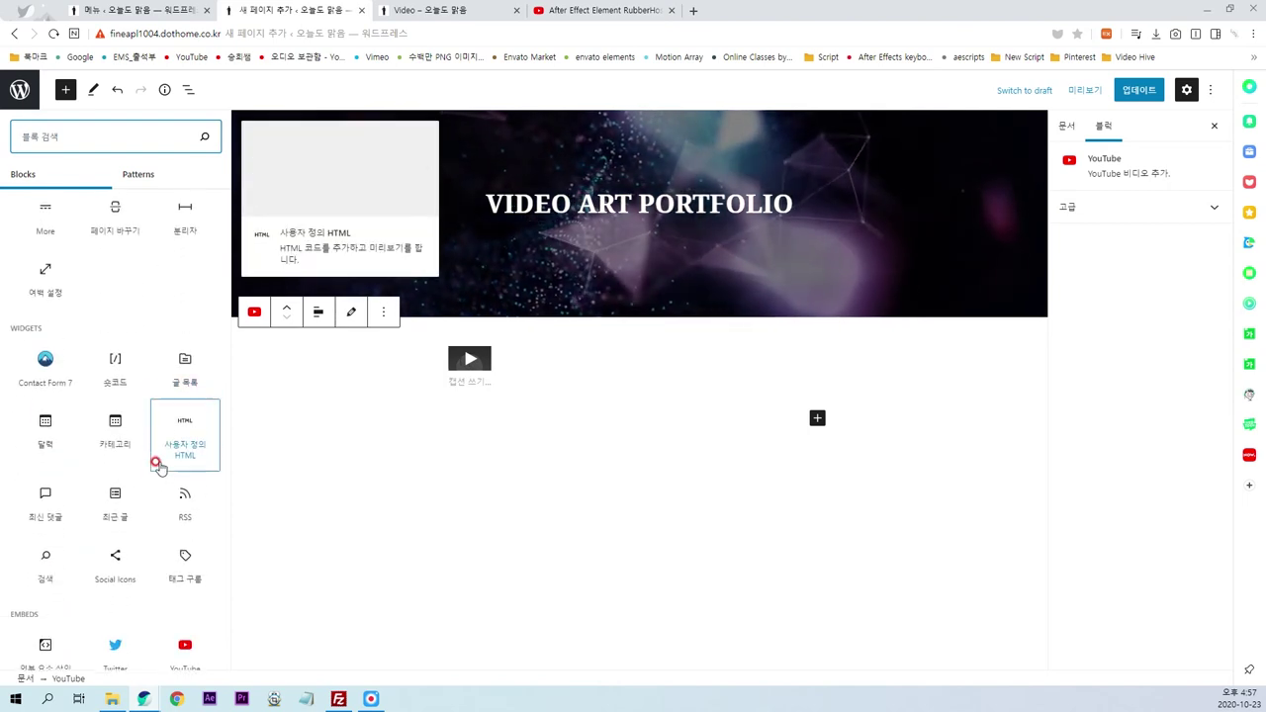
{"action": "scroll", "coordinate": [161, 460], "scroll_direction": "down", "scroll_amount": 2}
{"action": "left_click", "coordinate": [184, 648]}
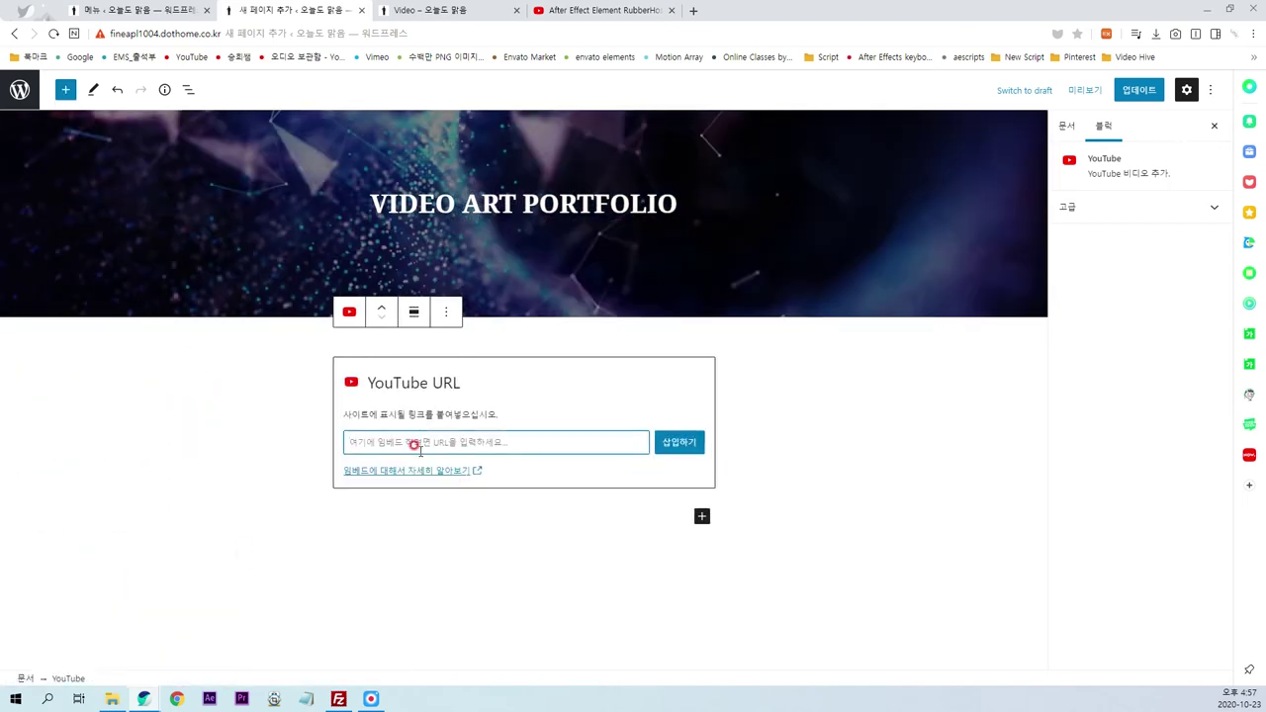
{"action": "type", "text": "https://www.youtube.com/watch?v=W9F6D_OUkLM"}
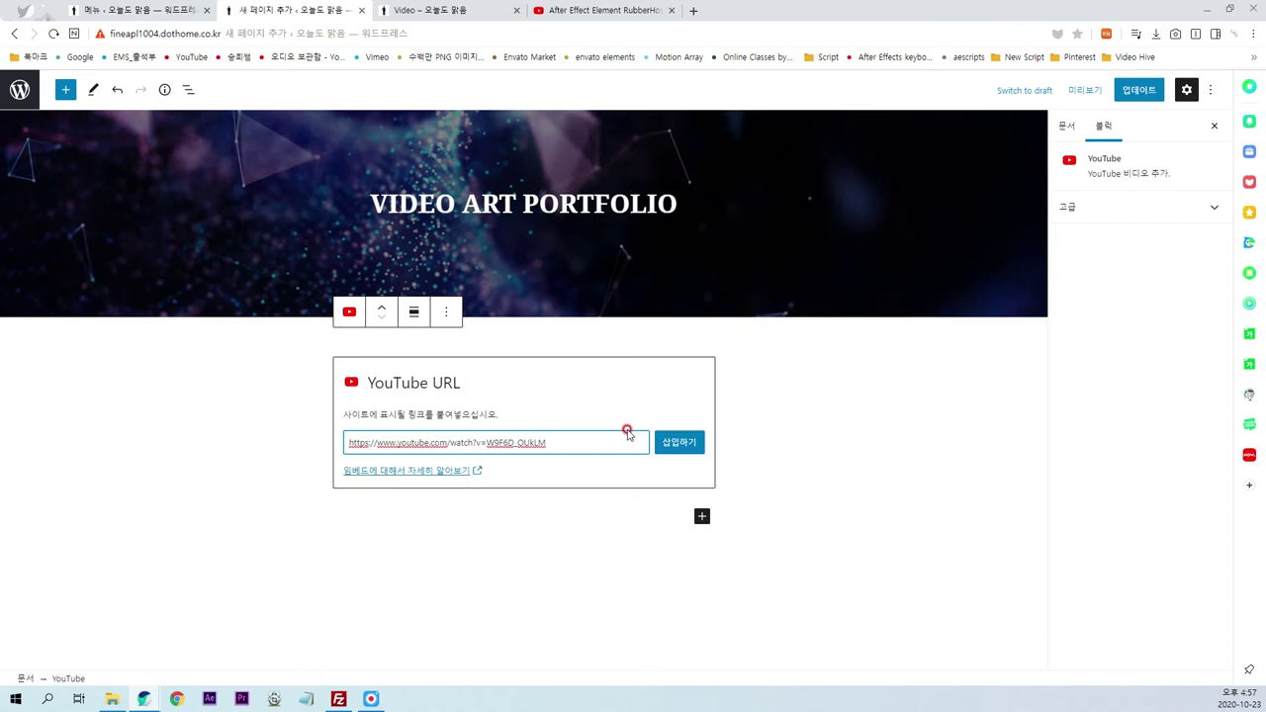
{"action": "left_click", "coordinate": [679, 442]}
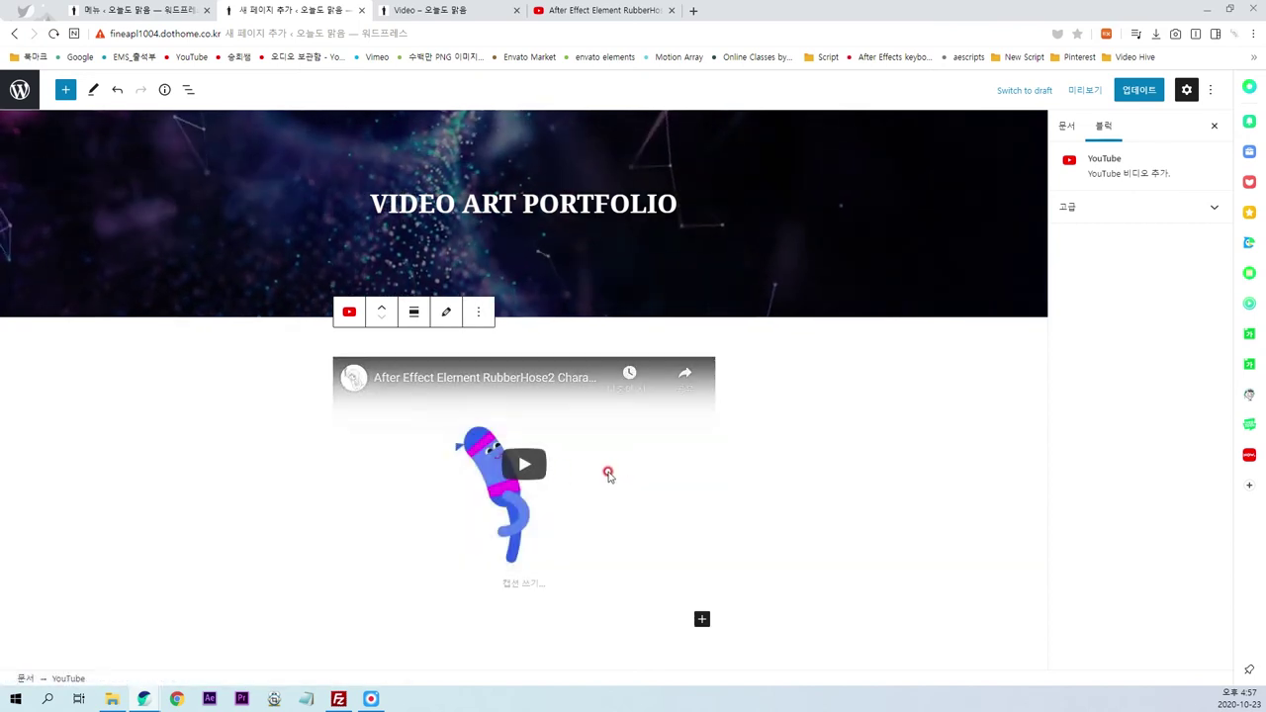
{"action": "left_click", "coordinate": [414, 313]}
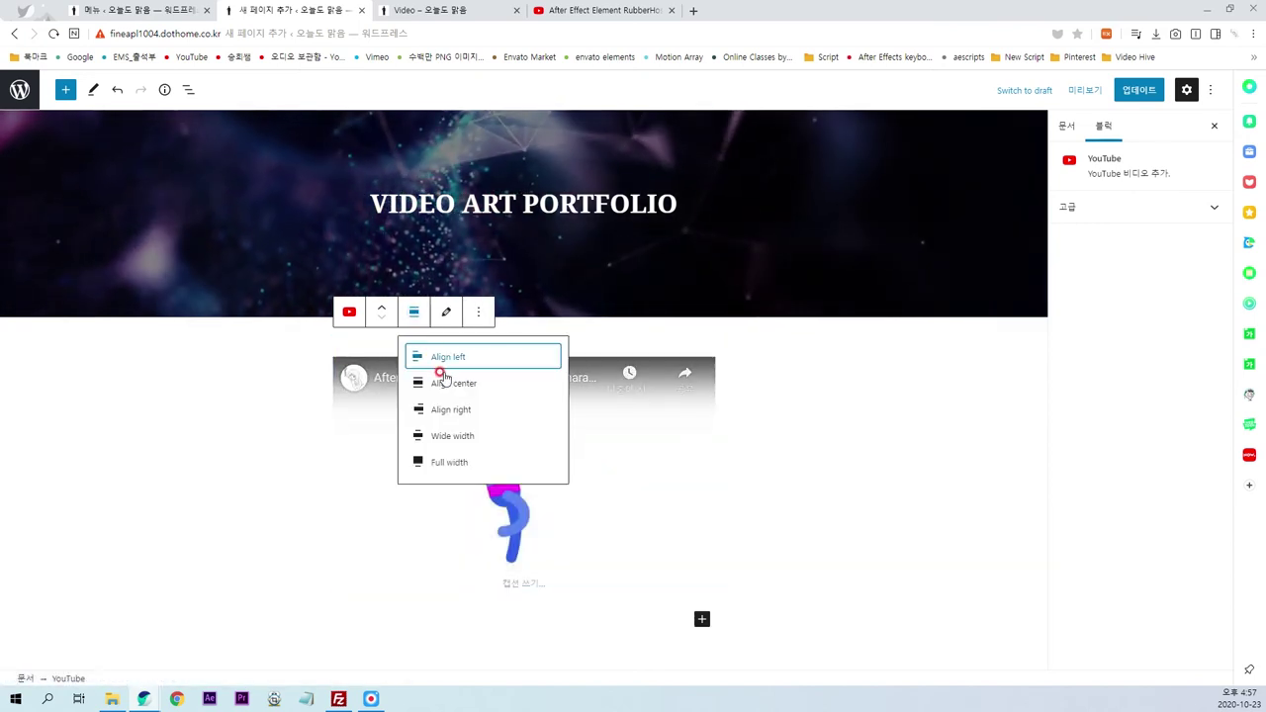
{"action": "left_click", "coordinate": [442, 357]}
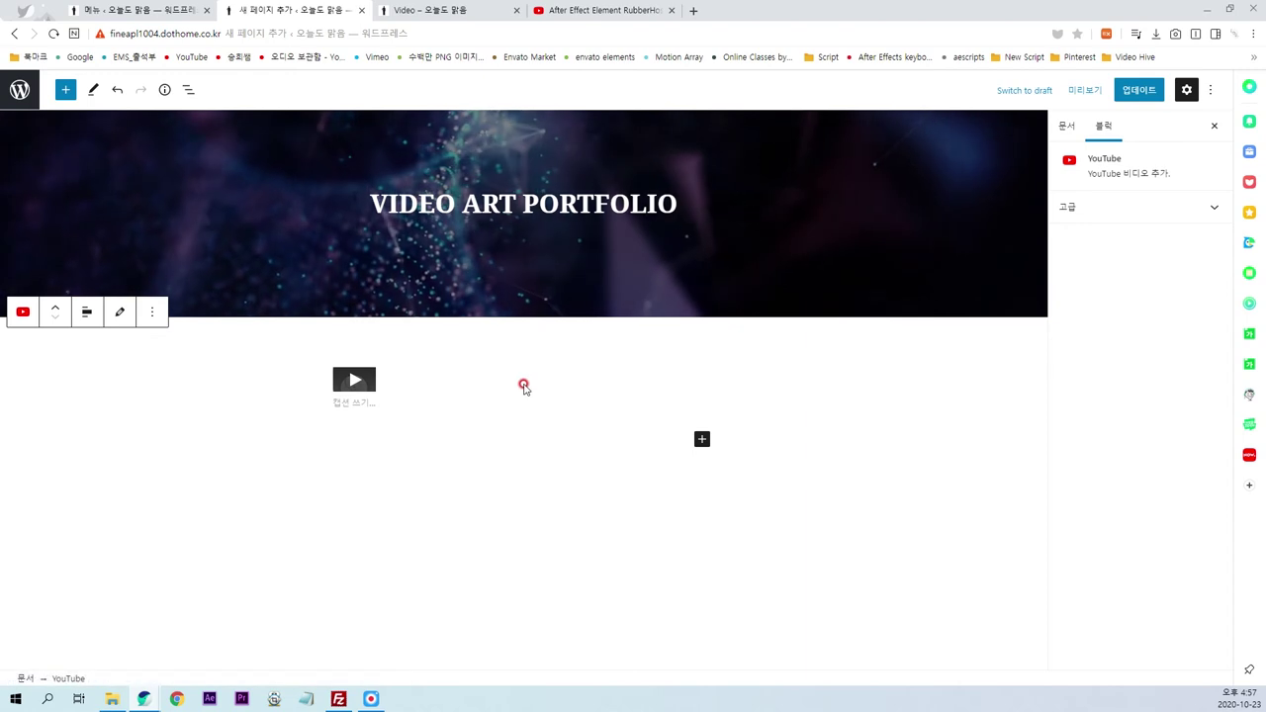
{"action": "left_click", "coordinate": [425, 10]}
{"action": "left_click", "coordinate": [554, 12]}
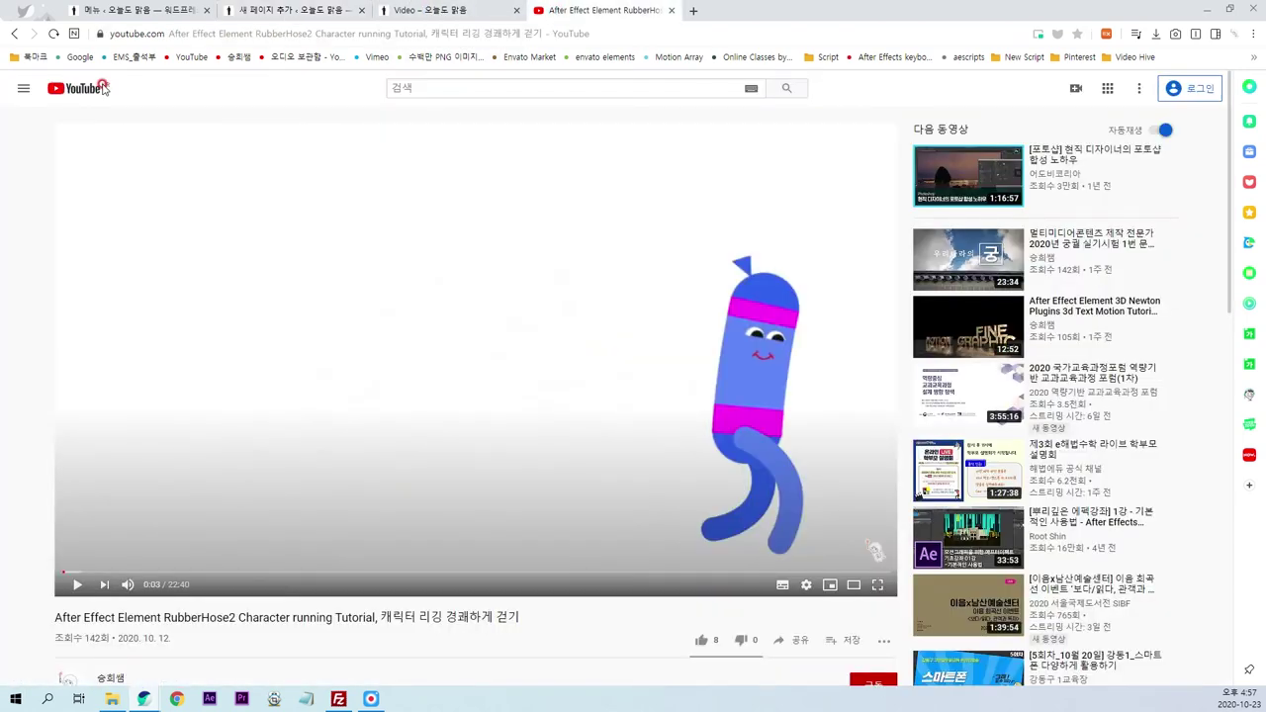
- Open the 3D Newton Plugins text tutorial, pause it and copy its URL
{"action": "left_click", "coordinate": [18, 35]}
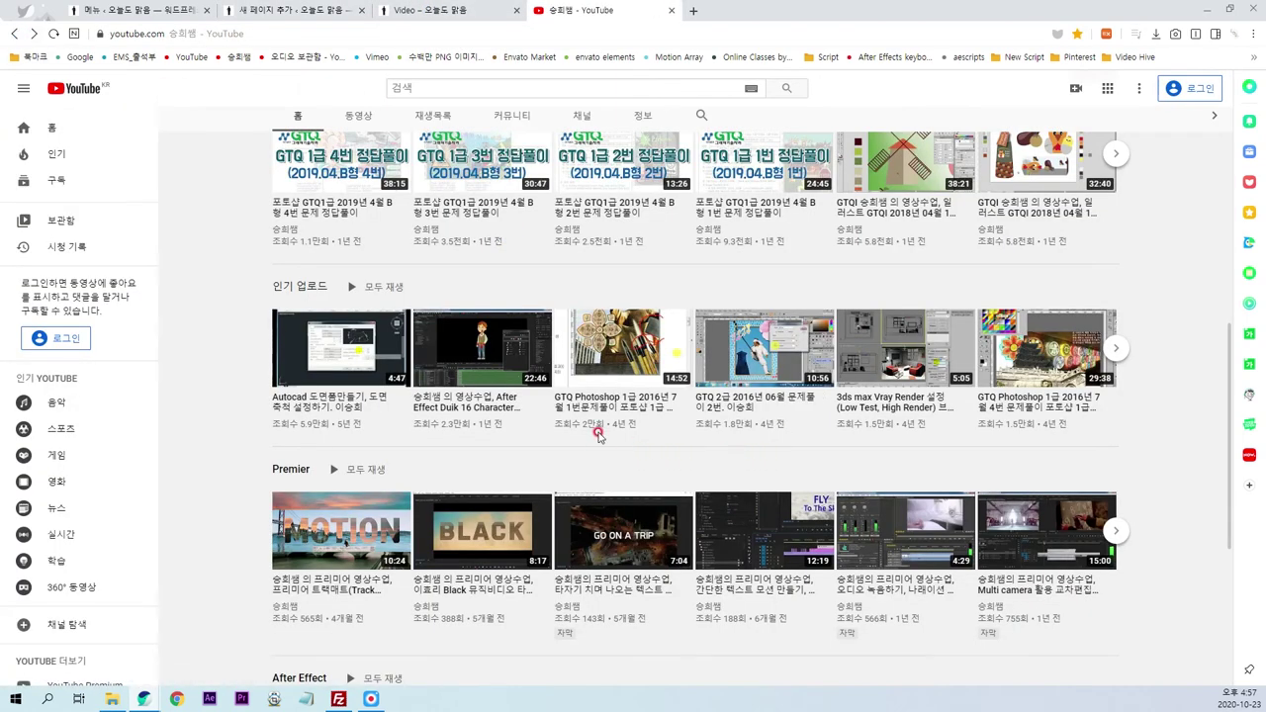
{"action": "scroll", "coordinate": [811, 393], "scroll_direction": "up", "scroll_amount": 2}
{"action": "scroll", "coordinate": [782, 392], "scroll_direction": "up", "scroll_amount": 1}
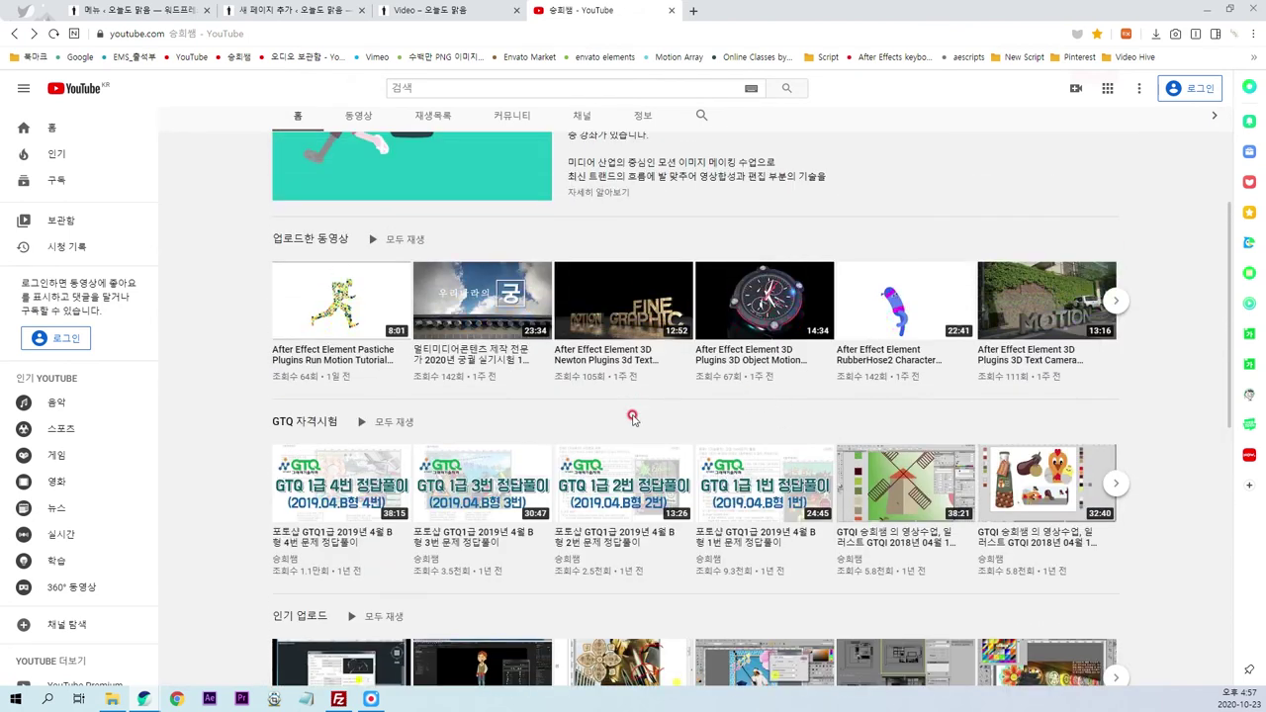
{"action": "left_click", "coordinate": [645, 314]}
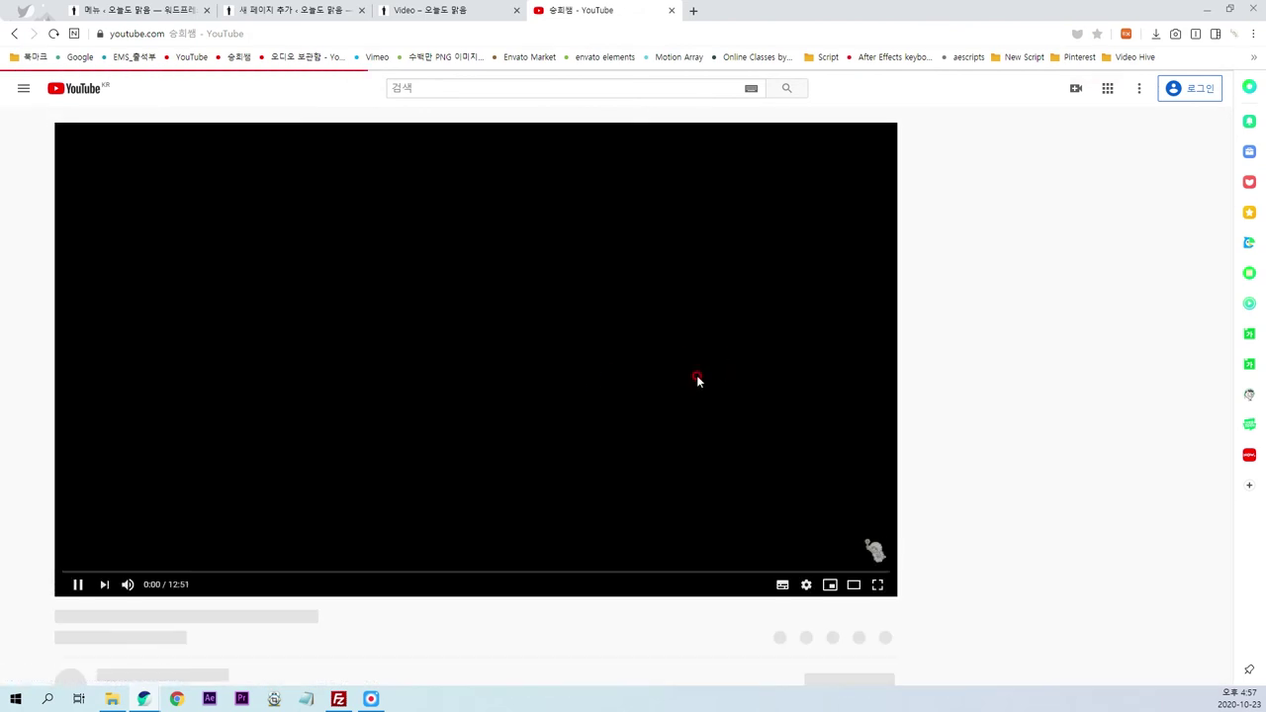
{"action": "left_click", "coordinate": [457, 374]}
{"action": "left_click", "coordinate": [537, 33]}
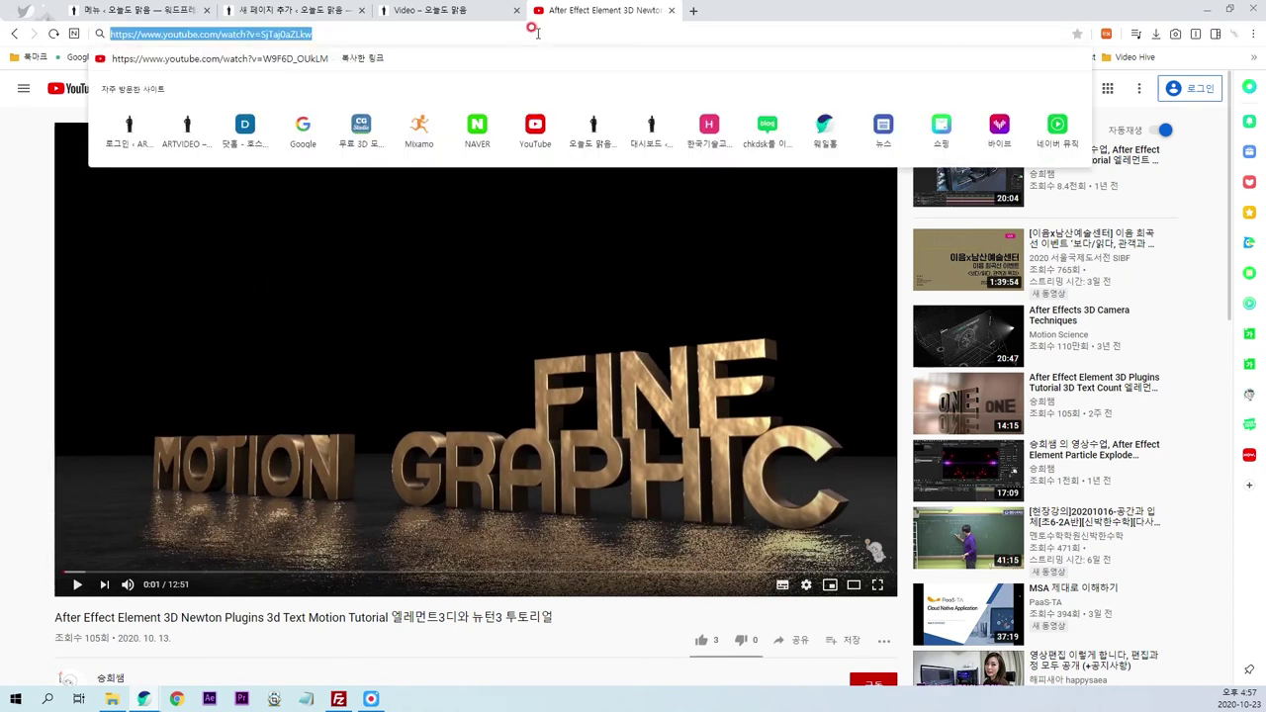
{"action": "left_click", "coordinate": [182, 14]}
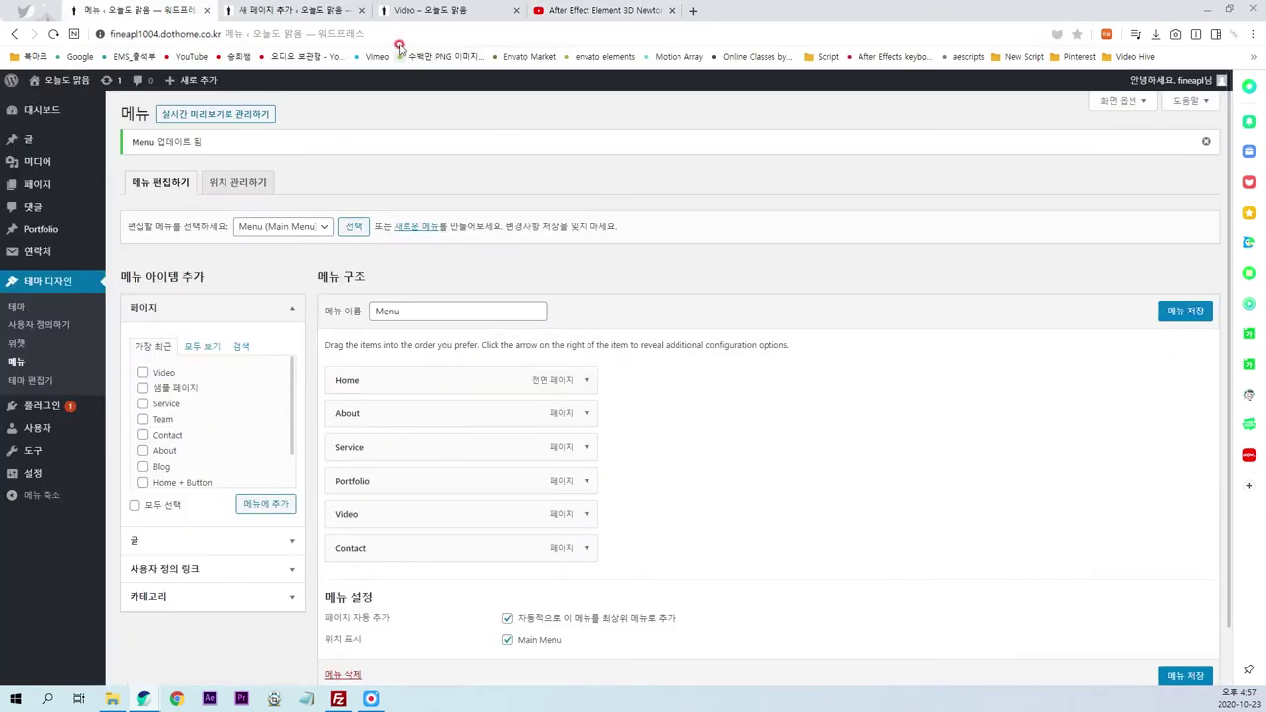
- Insert a YouTube embed with the 3D Newton tutorial link and align it left
{"action": "left_click", "coordinate": [296, 11]}
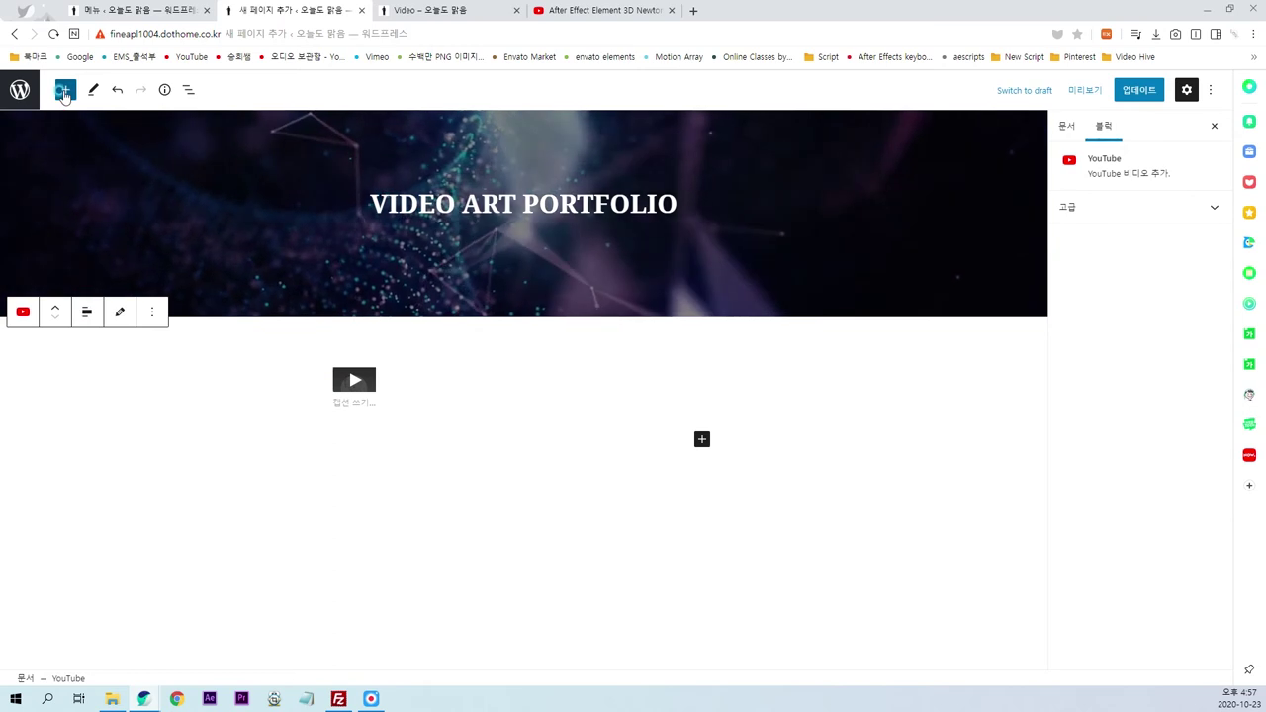
{"action": "left_click", "coordinate": [64, 91]}
{"action": "scroll", "coordinate": [124, 515], "scroll_direction": "down", "scroll_amount": 2}
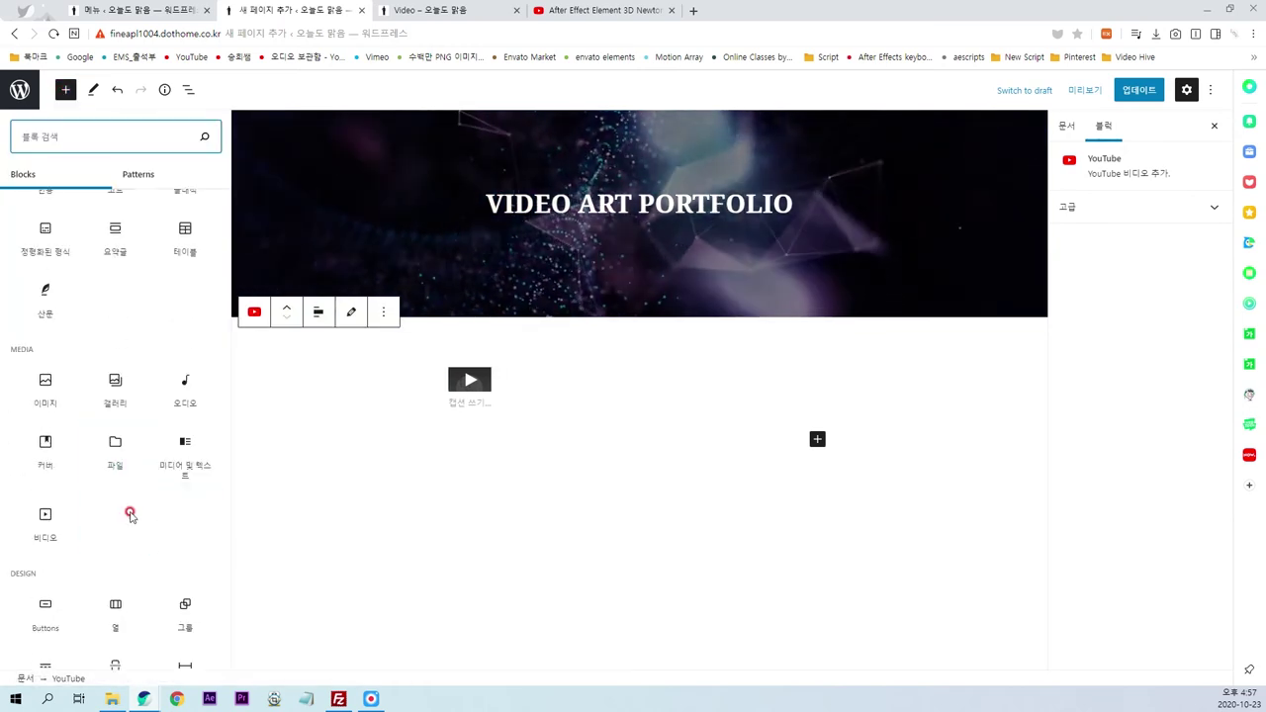
{"action": "scroll", "coordinate": [125, 485], "scroll_direction": "down", "scroll_amount": 2}
{"action": "scroll", "coordinate": [125, 481], "scroll_direction": "down", "scroll_amount": 1}
{"action": "scroll", "coordinate": [130, 483], "scroll_direction": "down", "scroll_amount": 2}
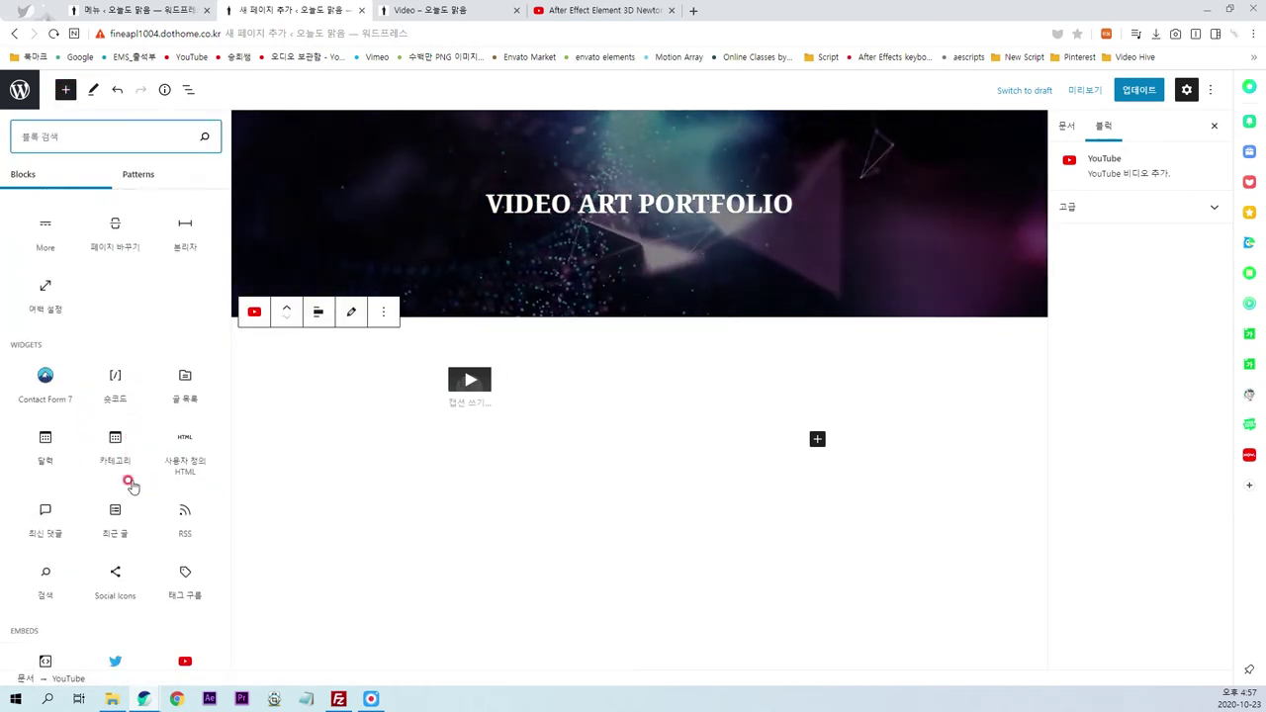
{"action": "scroll", "coordinate": [138, 480], "scroll_direction": "down", "scroll_amount": 3}
{"action": "scroll", "coordinate": [168, 455], "scroll_direction": "down", "scroll_amount": 1}
{"action": "left_click", "coordinate": [178, 453]}
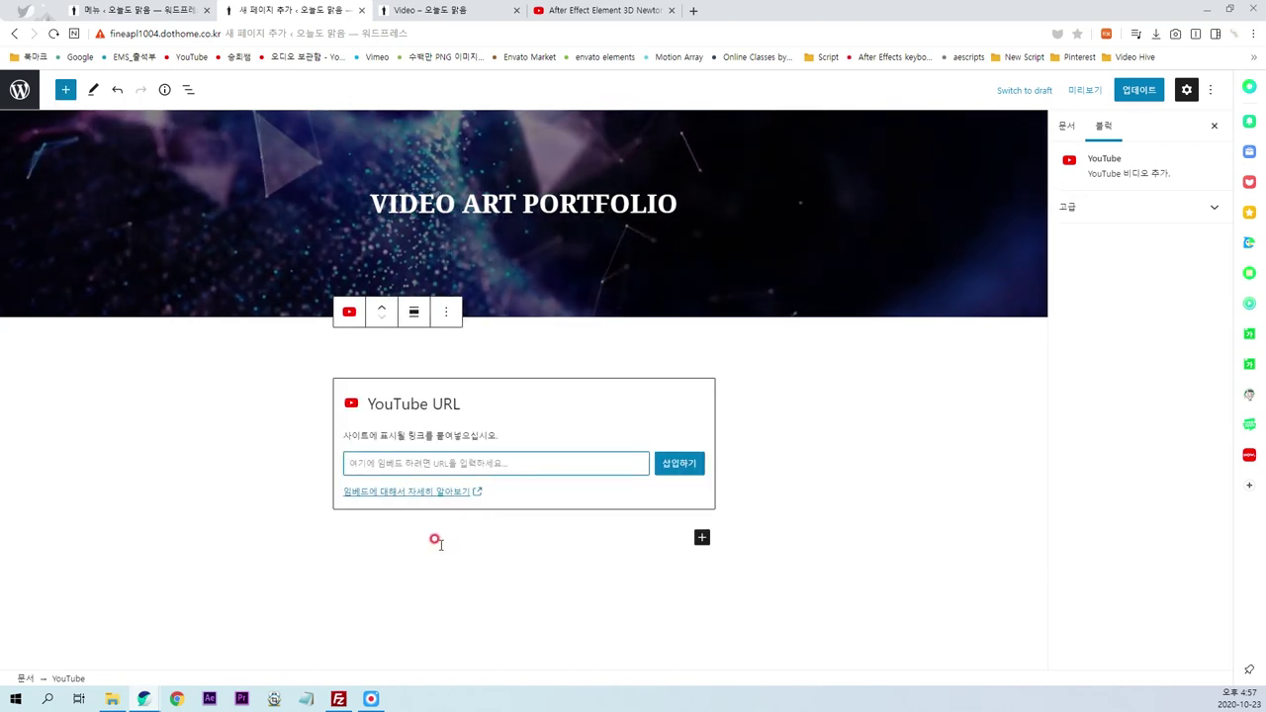
{"action": "type", "text": "https://www.youtube.com/watch?v=SjTaj0aZLkw"}
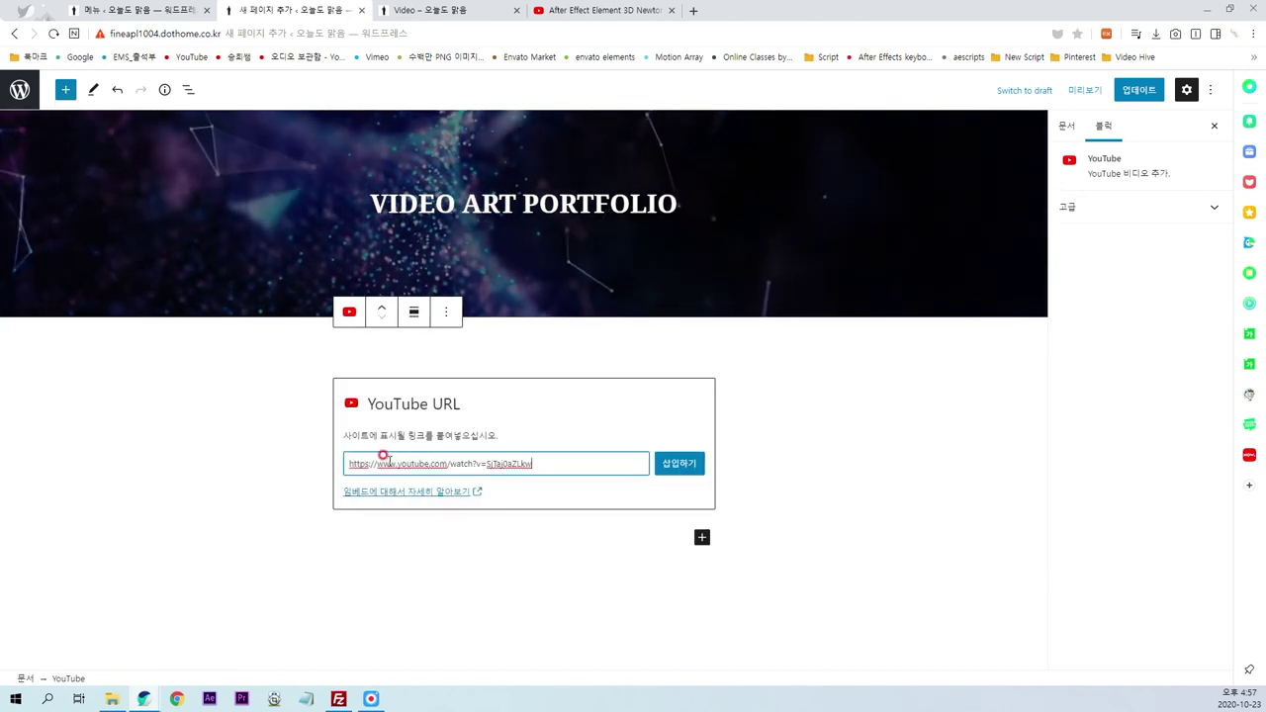
{"action": "left_click", "coordinate": [679, 463]}
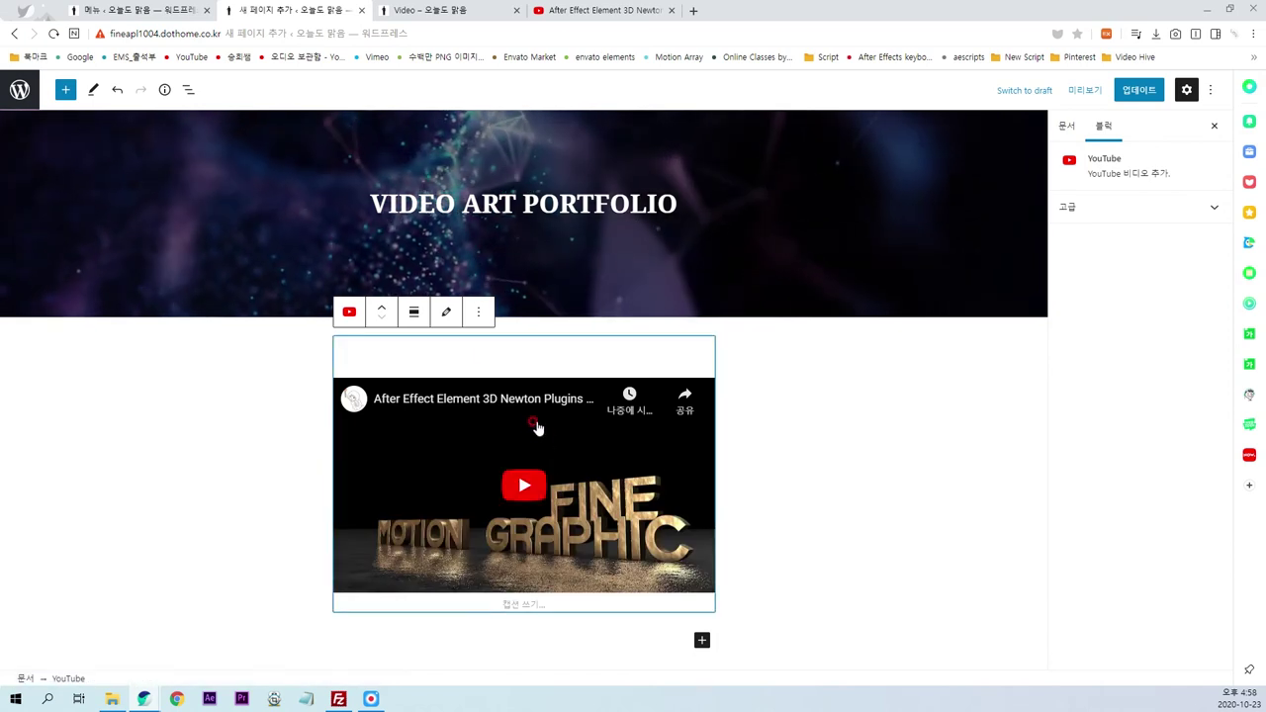
{"action": "left_click", "coordinate": [413, 313]}
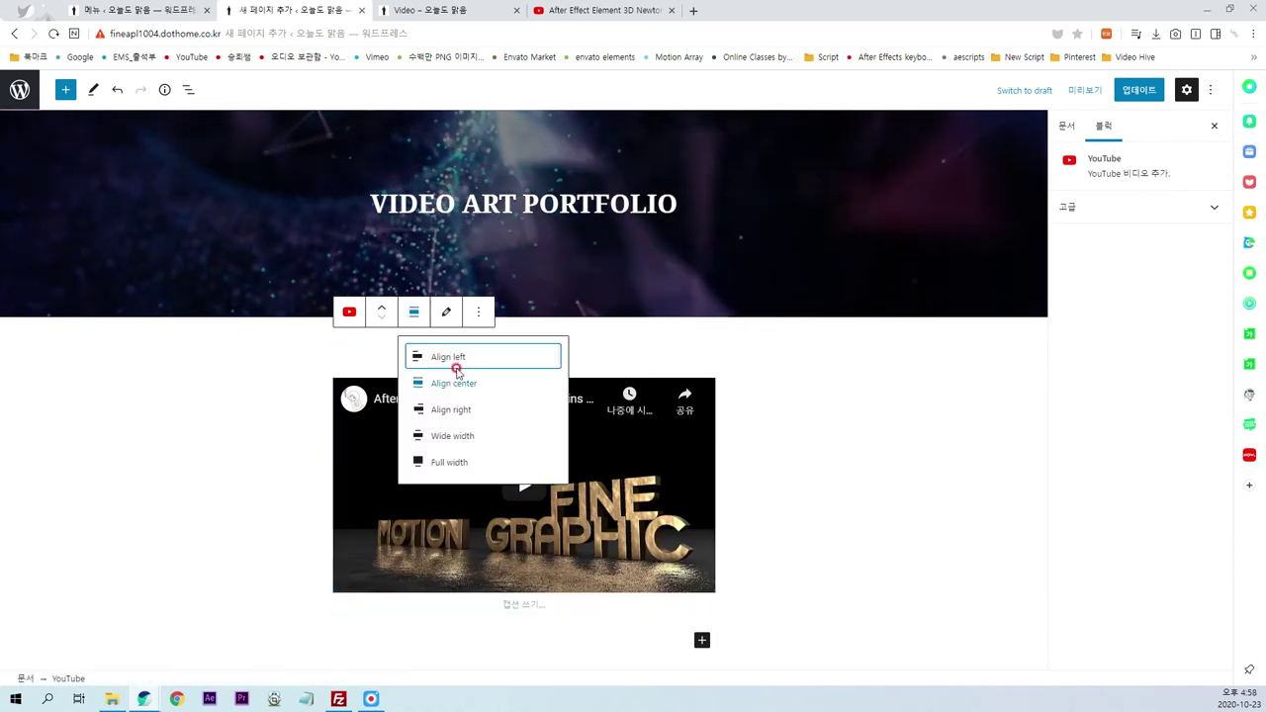
{"action": "left_click", "coordinate": [457, 361]}
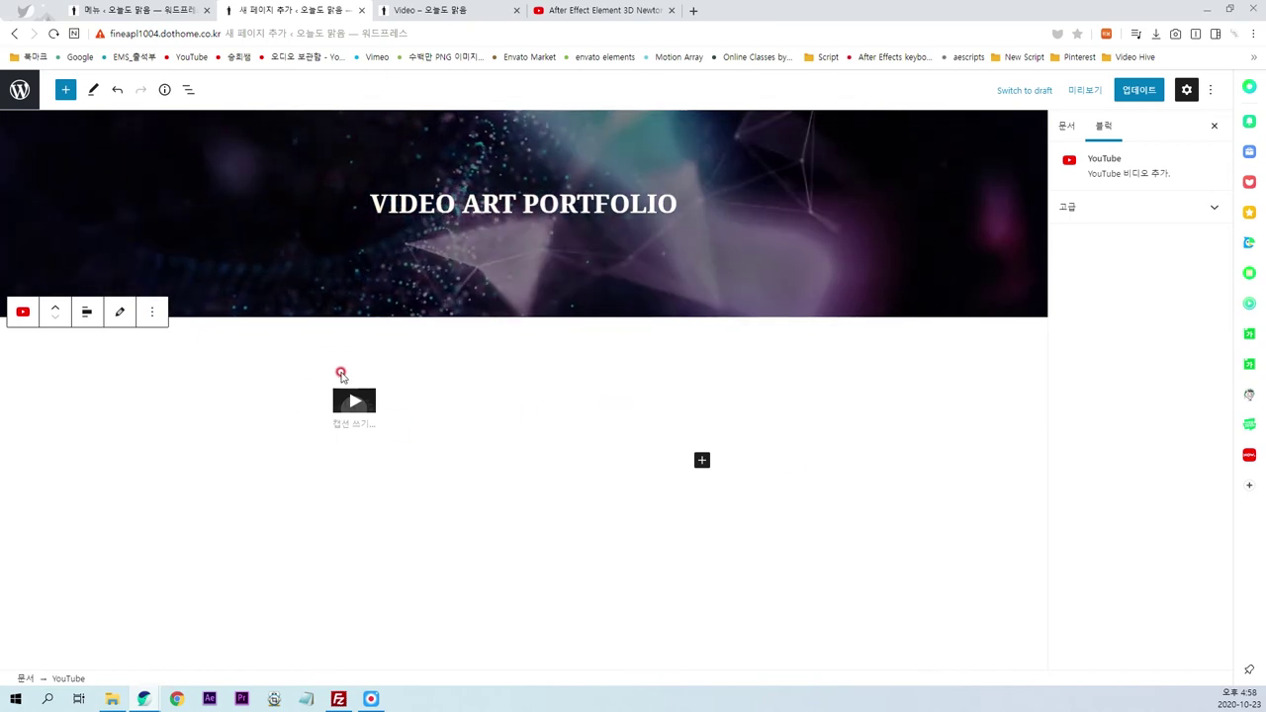
- Review the cover and three YouTube embeds in List View, update the page, and view it live
{"action": "left_click", "coordinate": [188, 90]}
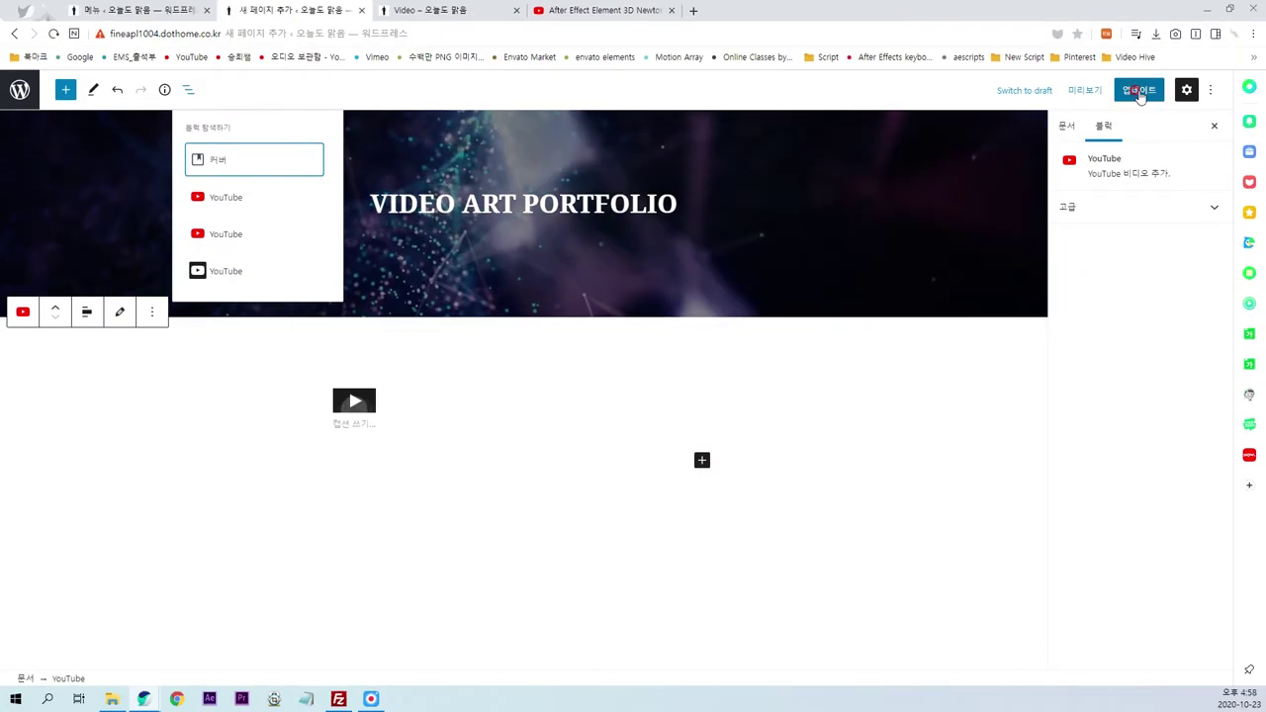
{"action": "left_click", "coordinate": [1130, 90]}
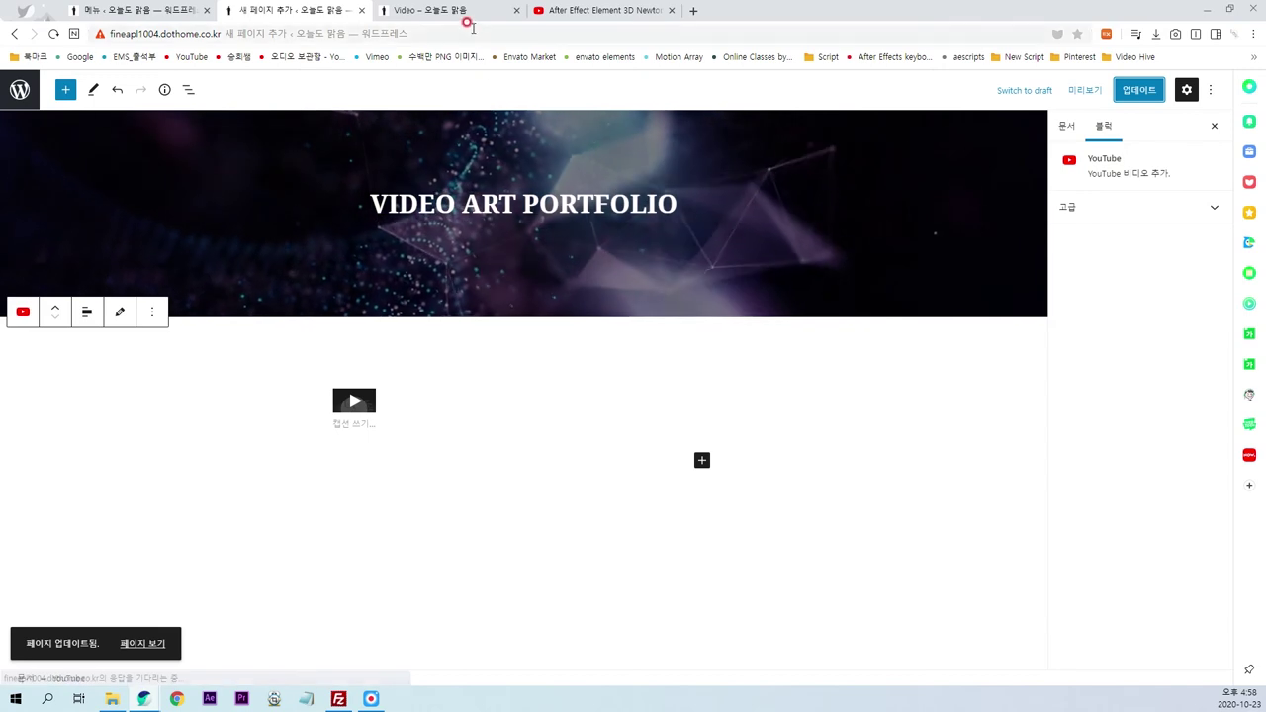
{"action": "left_click", "coordinate": [435, 10]}
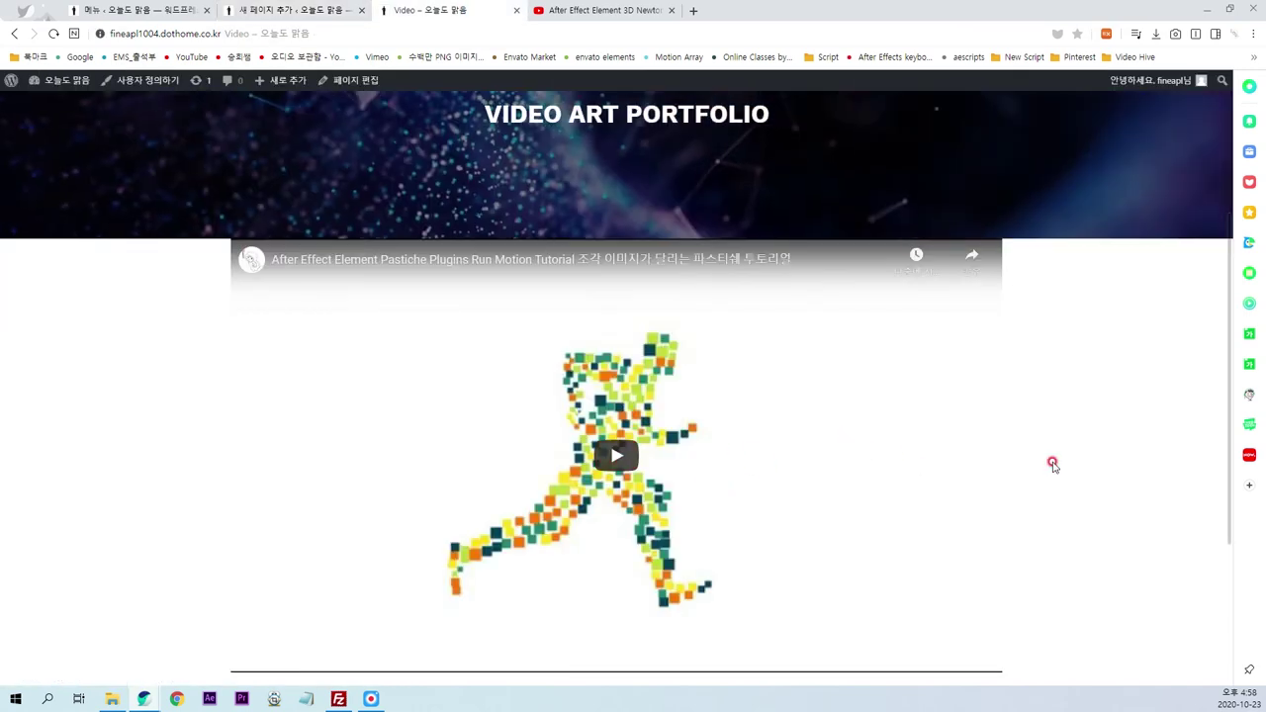
- Reload the live Video page and play the first embedded video fullscreen
{"action": "key", "text": "F5"}
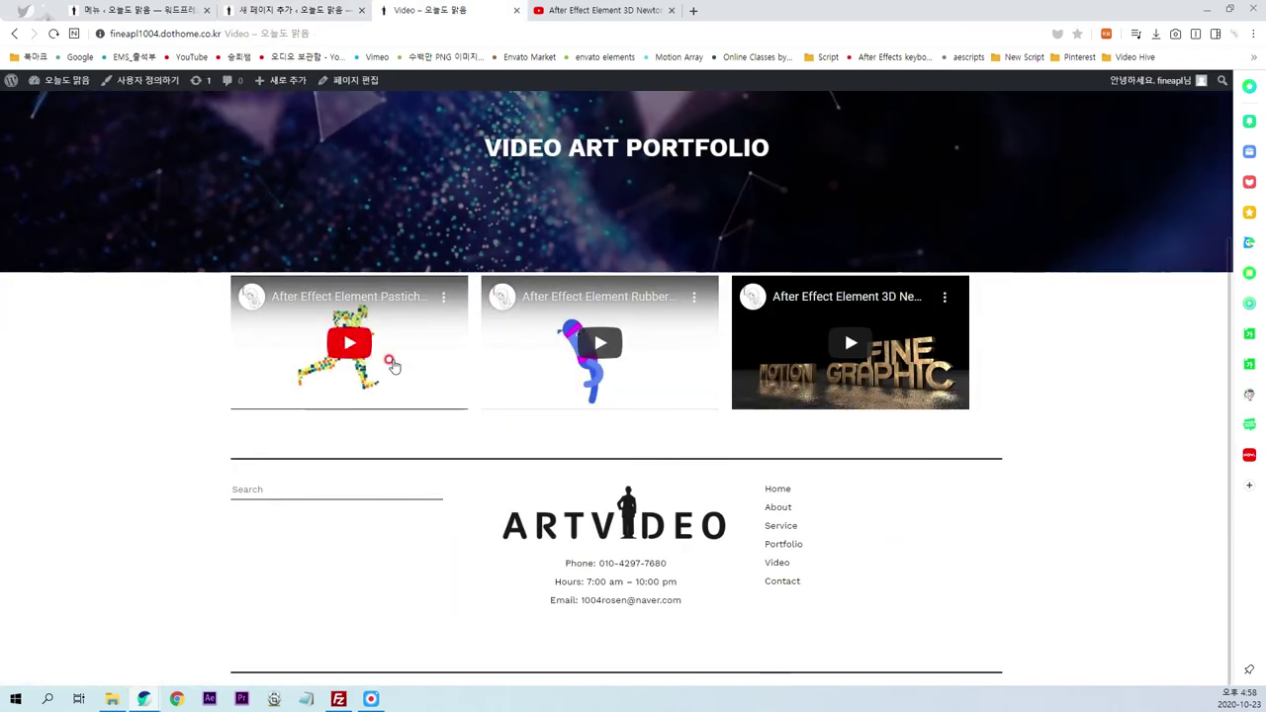
{"action": "scroll", "coordinate": [1004, 475], "scroll_direction": "up", "scroll_amount": 2}
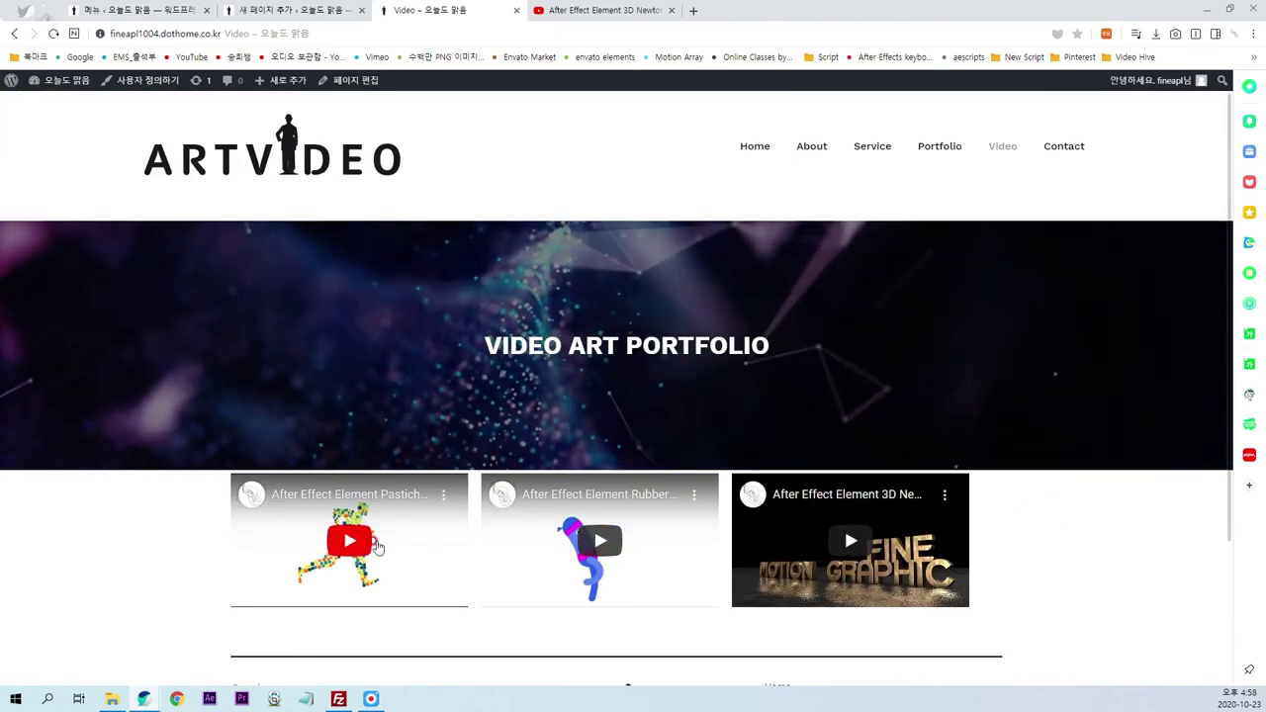
{"action": "left_click", "coordinate": [377, 547]}
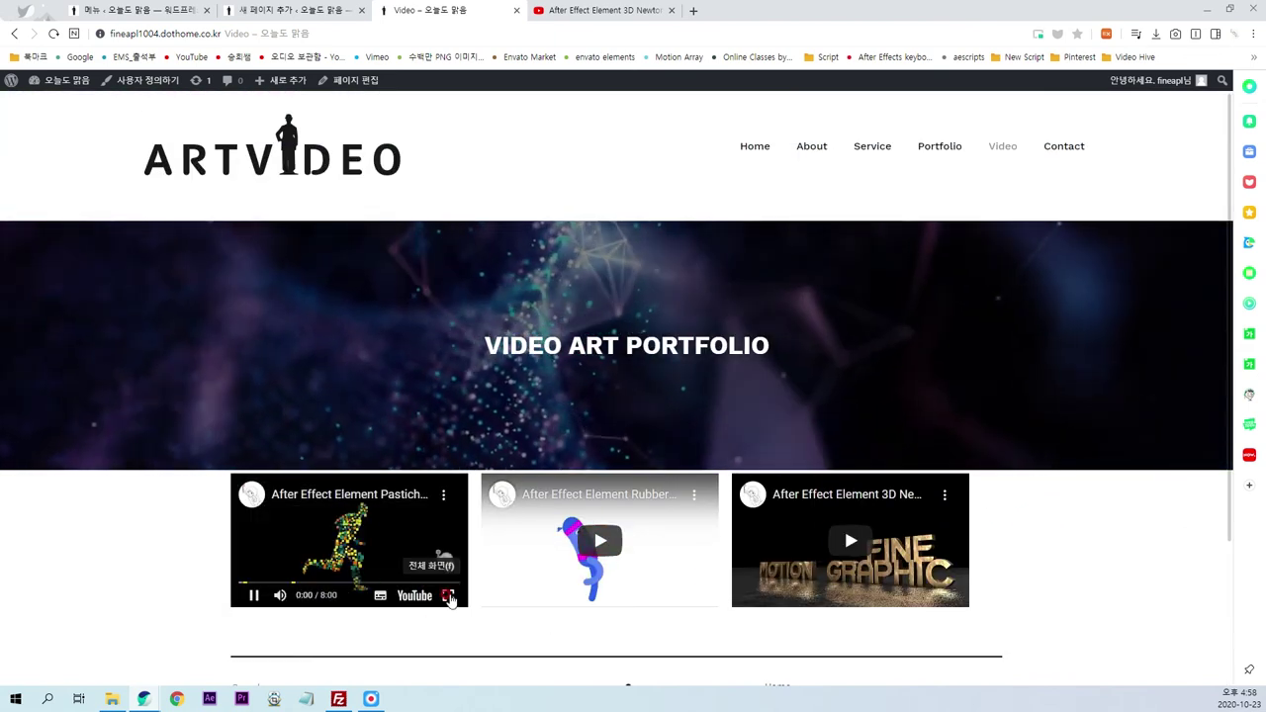
{"action": "left_click", "coordinate": [448, 598]}
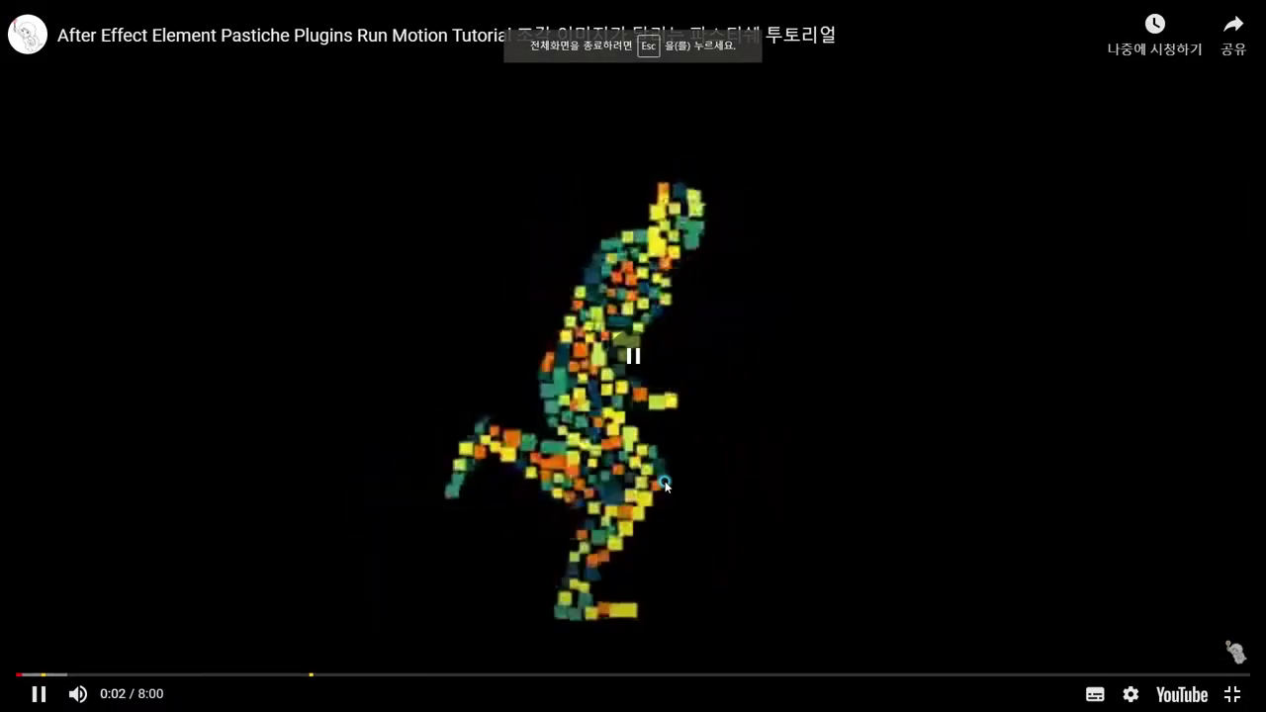
- Pause the video, exit fullscreen and return to the Video page editor
{"action": "left_click", "coordinate": [665, 483]}
{"action": "key", "text": "Escape"}
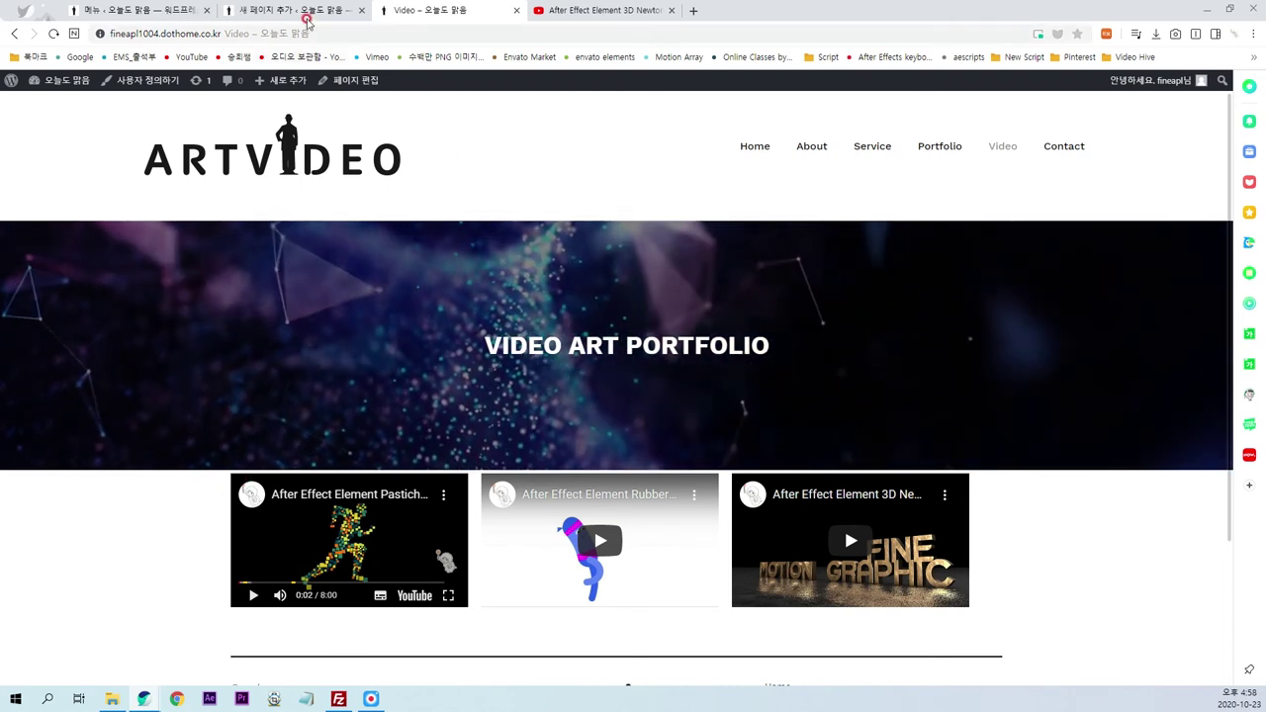
{"action": "left_click", "coordinate": [306, 18]}
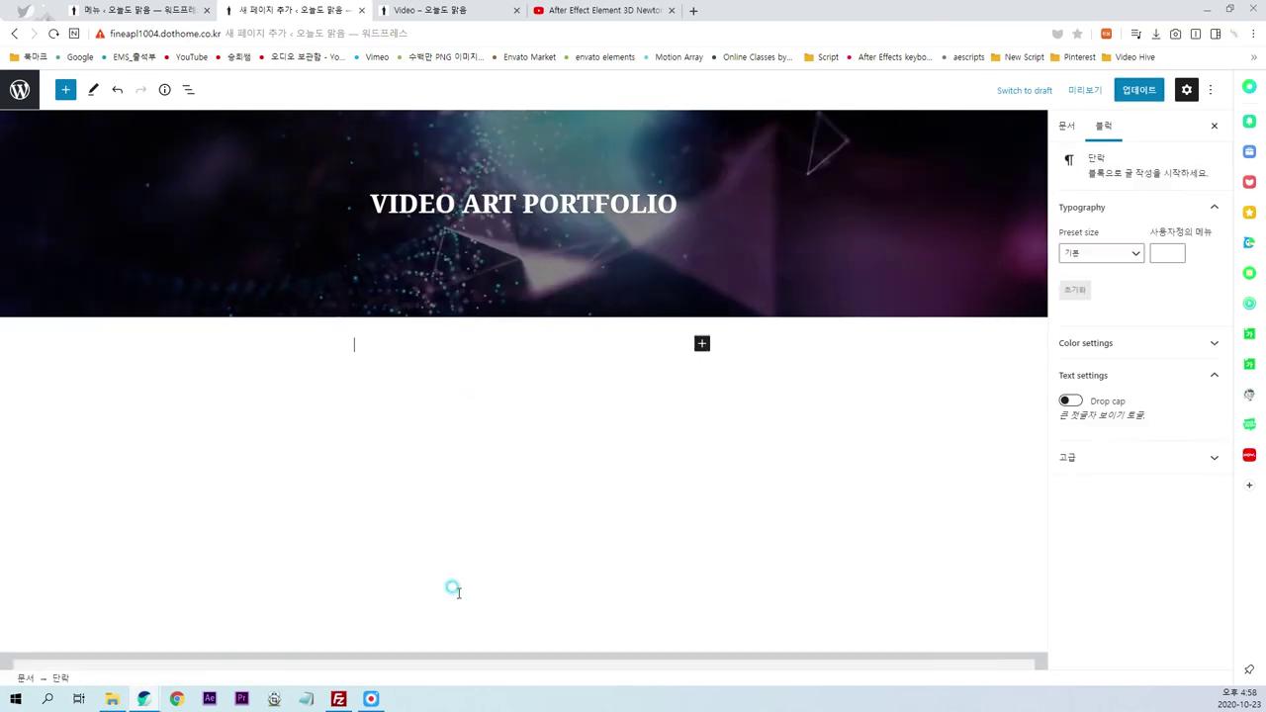
- Insert a Spacer block and shrink its height
{"action": "left_click", "coordinate": [65, 89]}
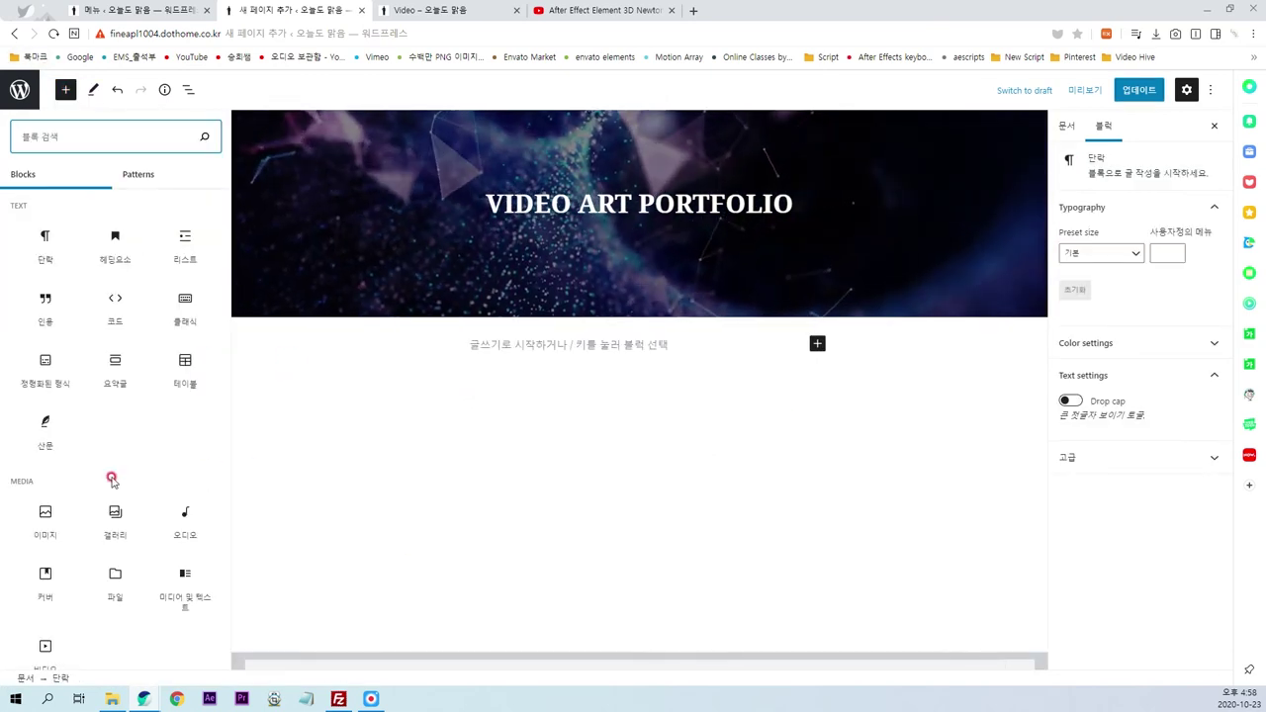
{"action": "scroll", "coordinate": [115, 485], "scroll_direction": "down", "scroll_amount": 2}
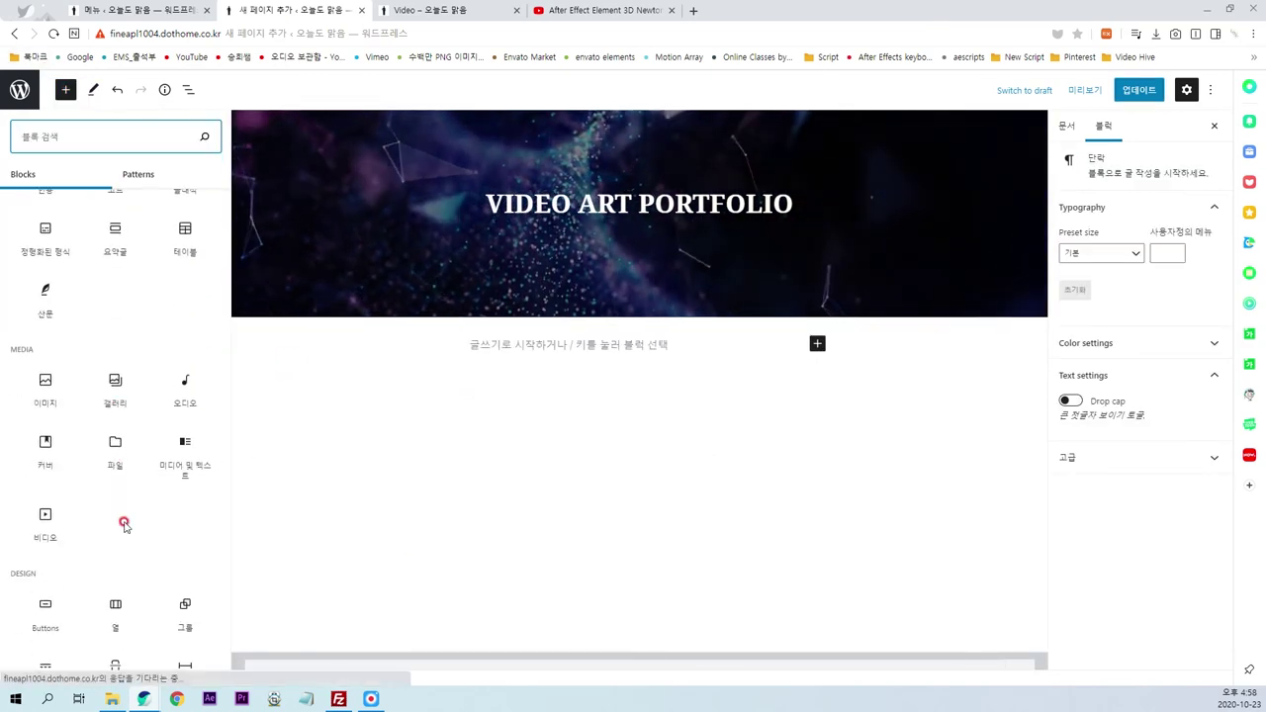
{"action": "scroll", "coordinate": [124, 525], "scroll_direction": "down", "scroll_amount": 1}
{"action": "scroll", "coordinate": [146, 476], "scroll_direction": "down", "scroll_amount": 1}
{"action": "left_click", "coordinate": [38, 600]}
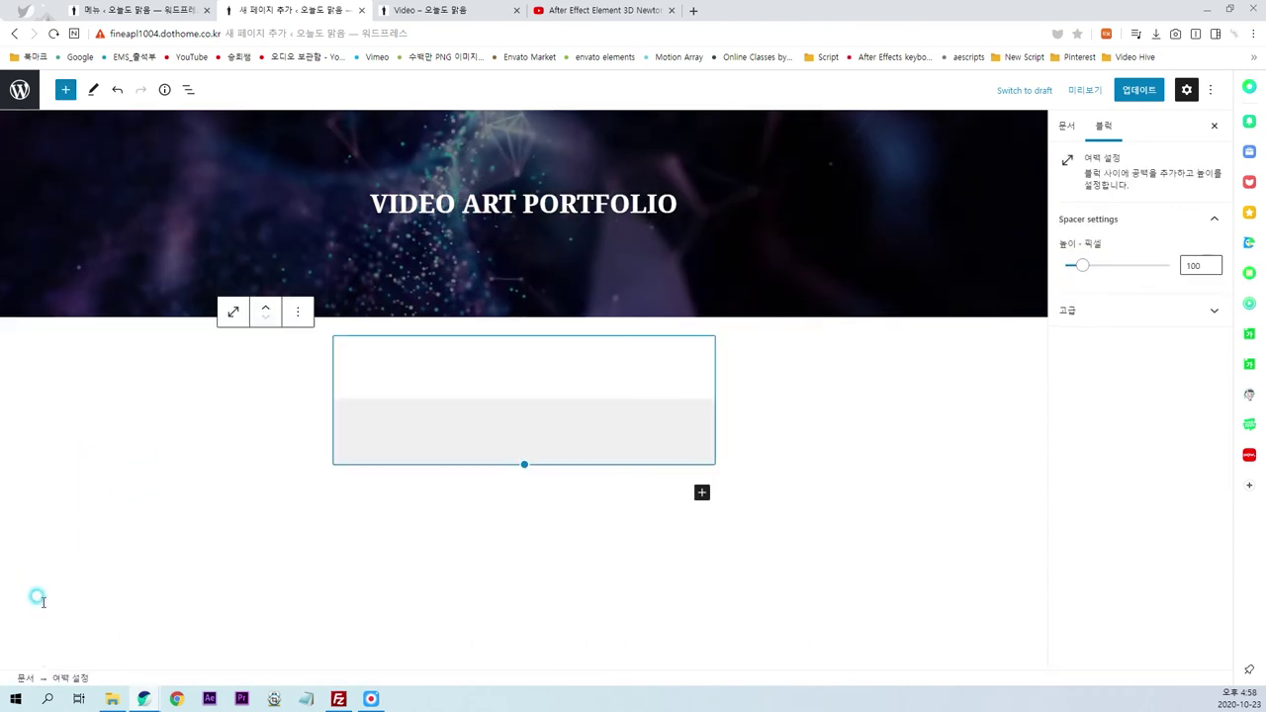
{"action": "left_click_drag", "start_coordinate": [524, 464], "coordinate": [524, 413]}
- Reposition the spacer so it sits directly below the VIDEO ART PORTFOLIO cover
{"action": "left_click", "coordinate": [188, 90]}
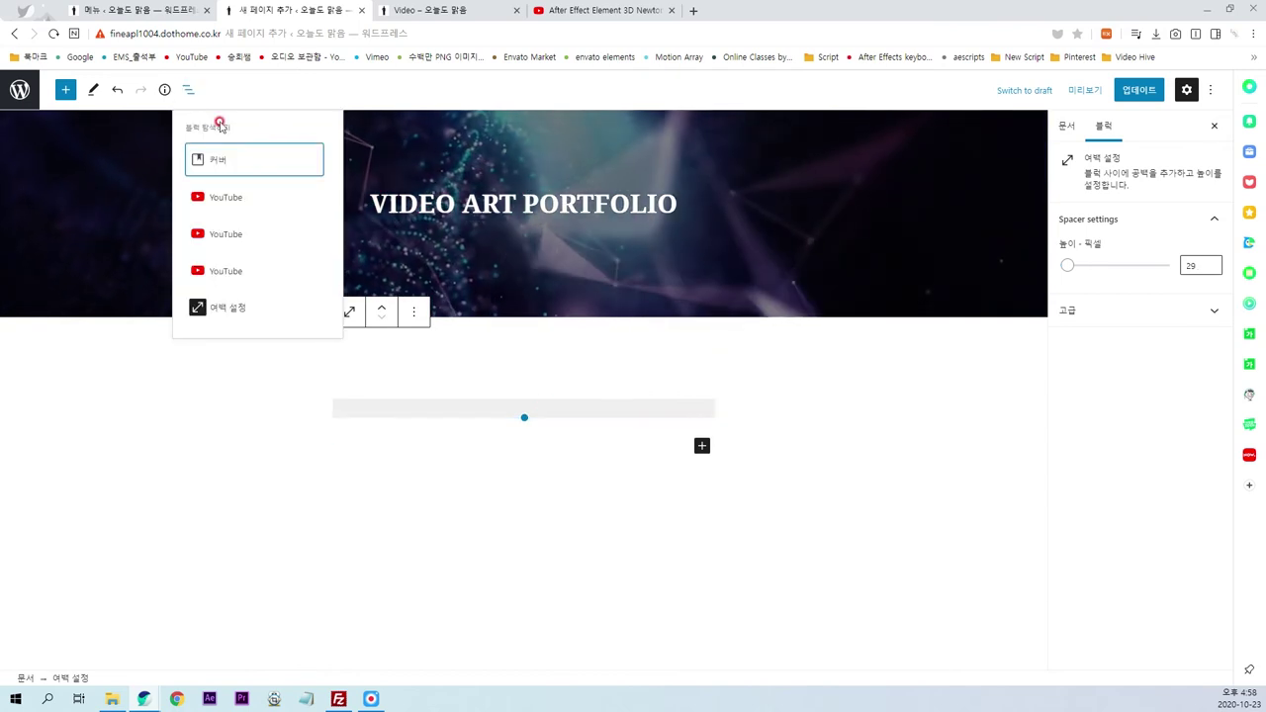
{"action": "left_click", "coordinate": [229, 308]}
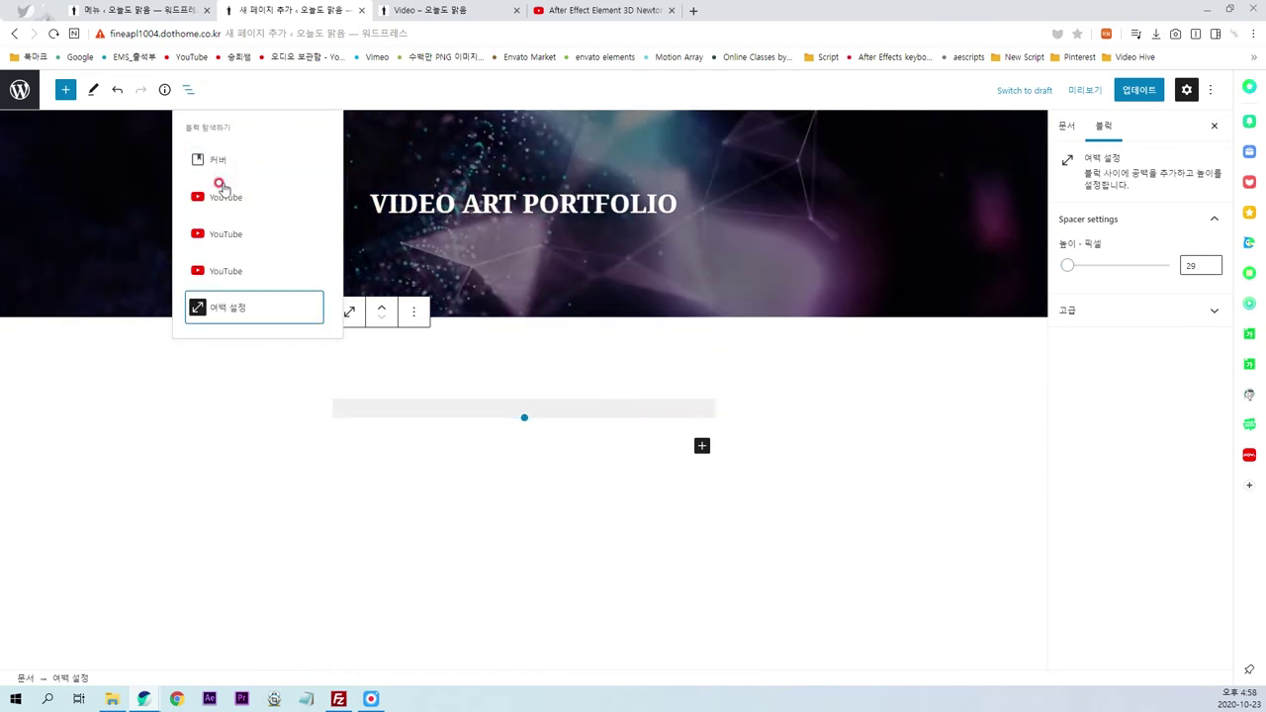
{"action": "left_click", "coordinate": [215, 309]}
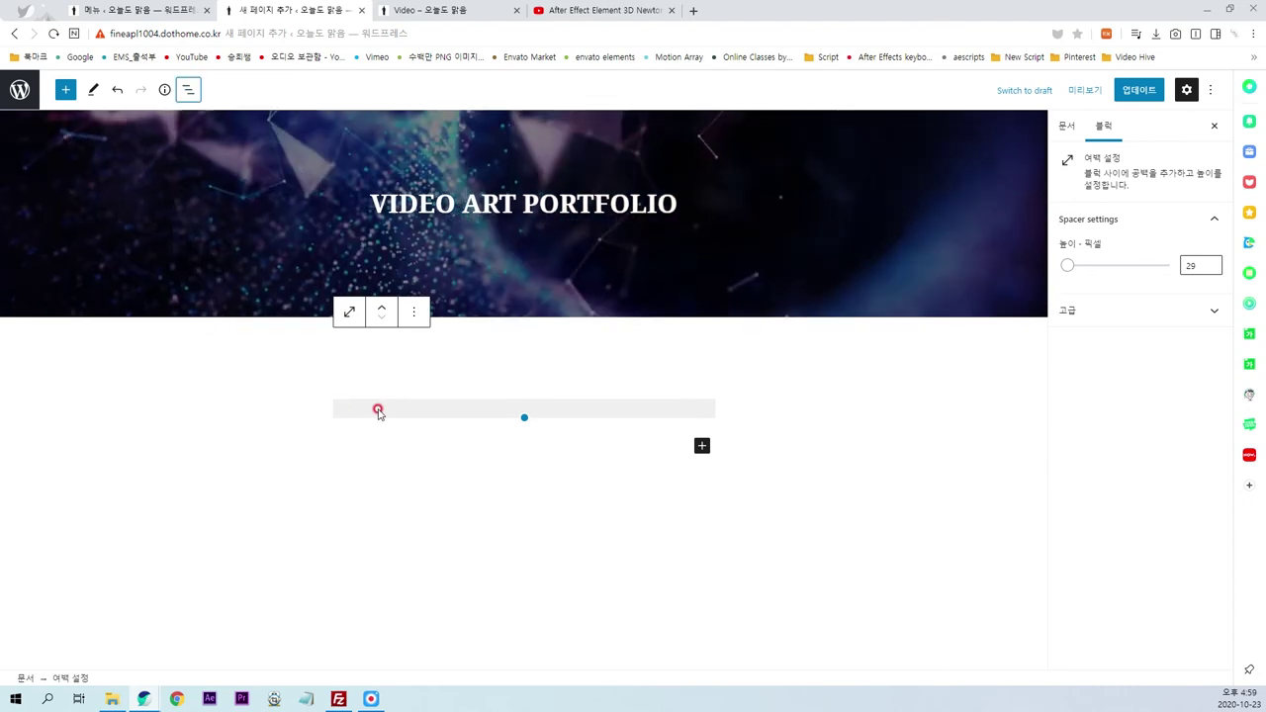
{"action": "left_click", "coordinate": [382, 309]}
{"action": "left_click", "coordinate": [383, 310]}
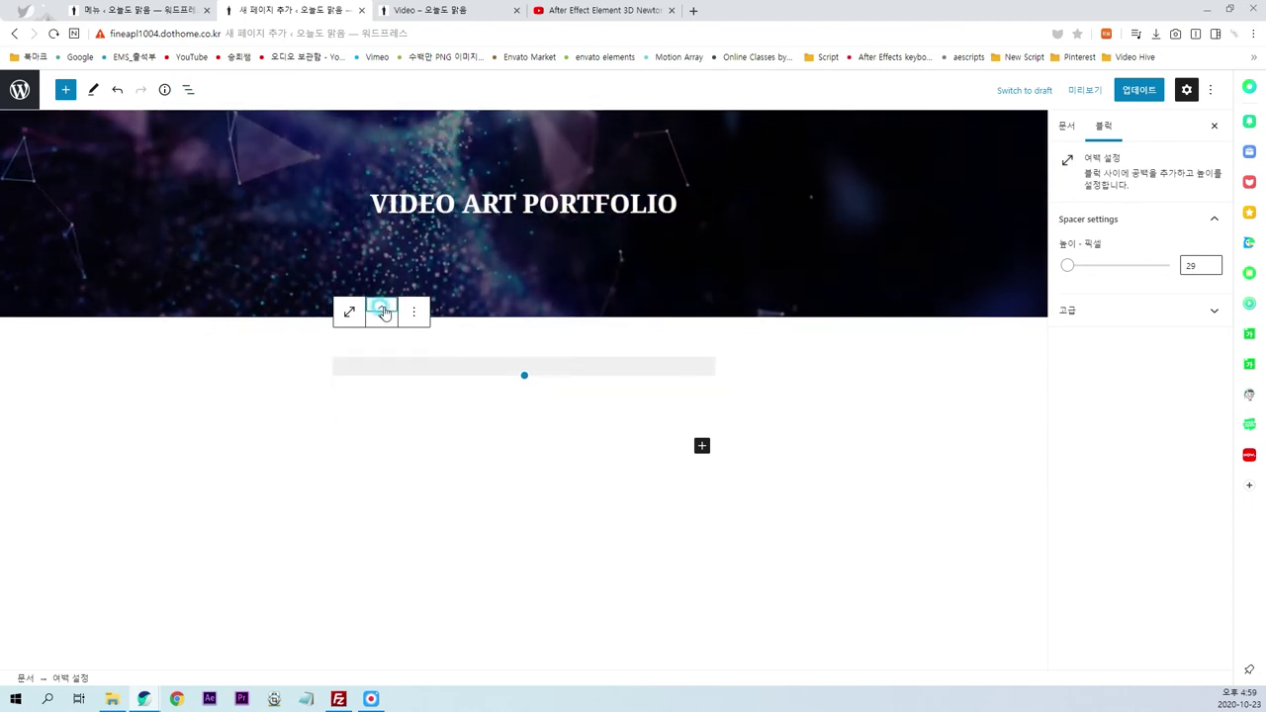
{"action": "left_click", "coordinate": [381, 311]}
{"action": "left_click", "coordinate": [382, 311]}
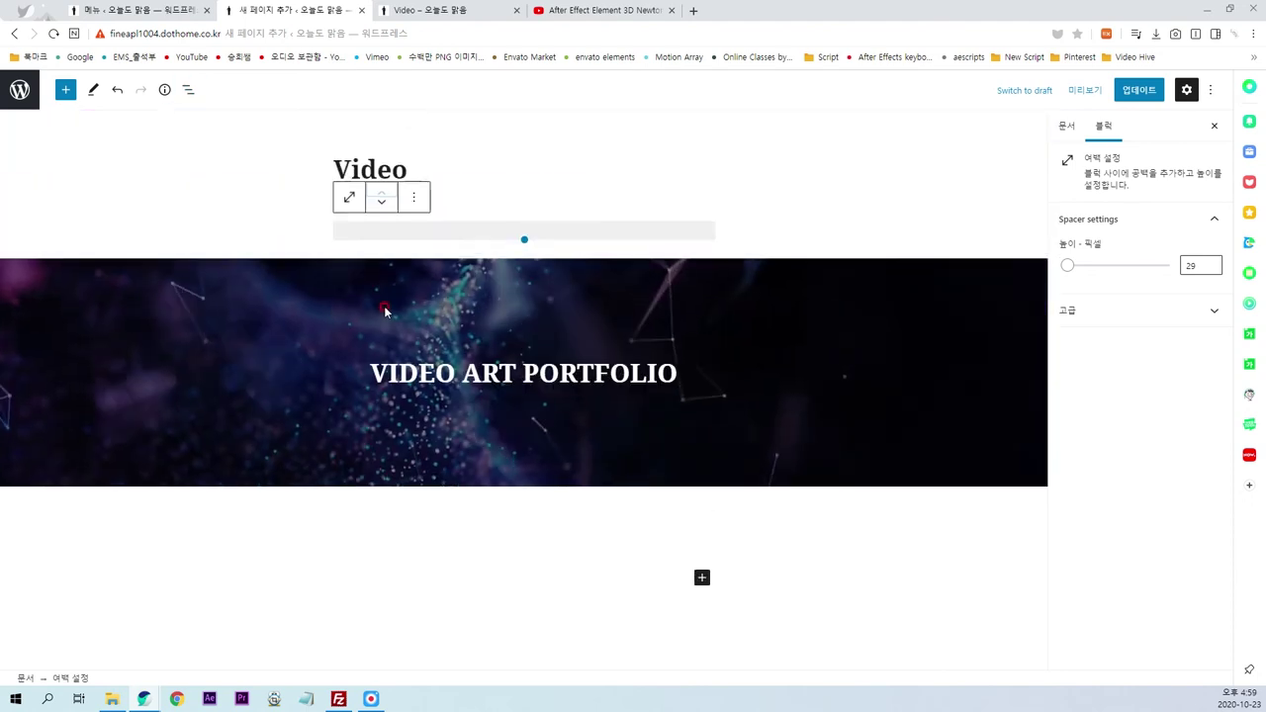
{"action": "left_click", "coordinate": [381, 202]}
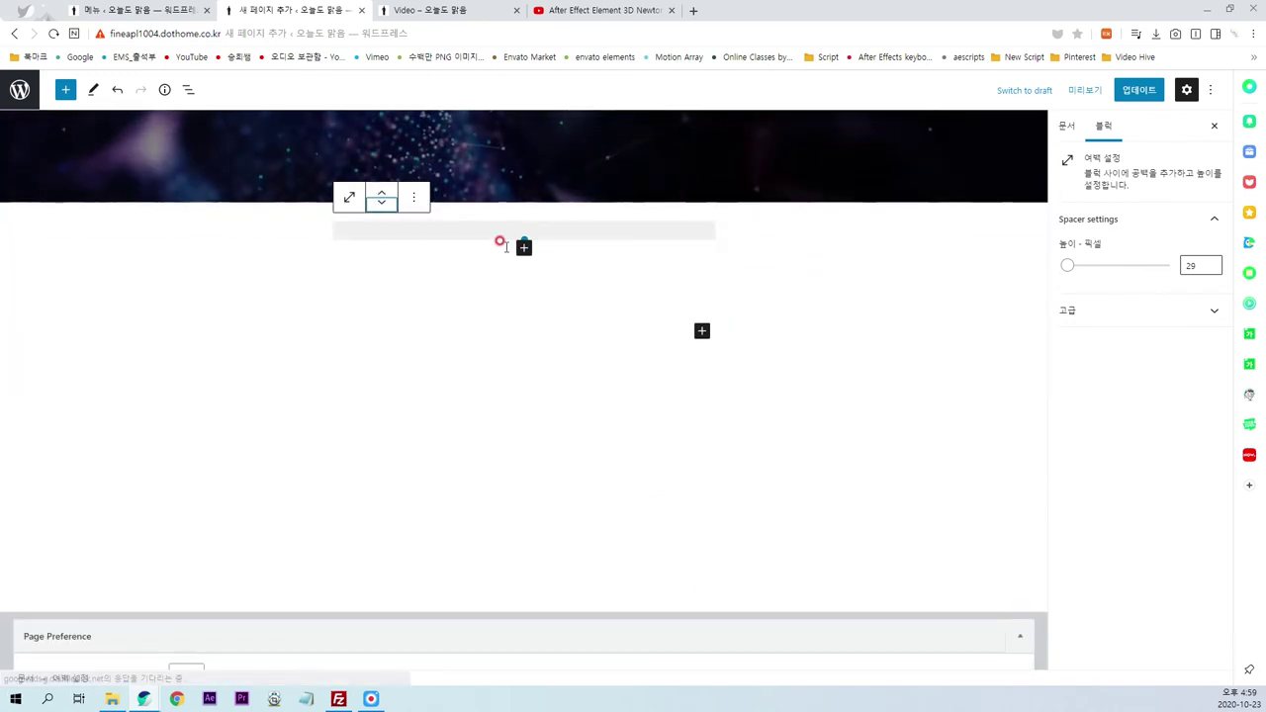
- Resize the spacer to 75 px and update the Video page
{"action": "left_click_drag", "start_coordinate": [520, 237], "coordinate": [520, 267]}
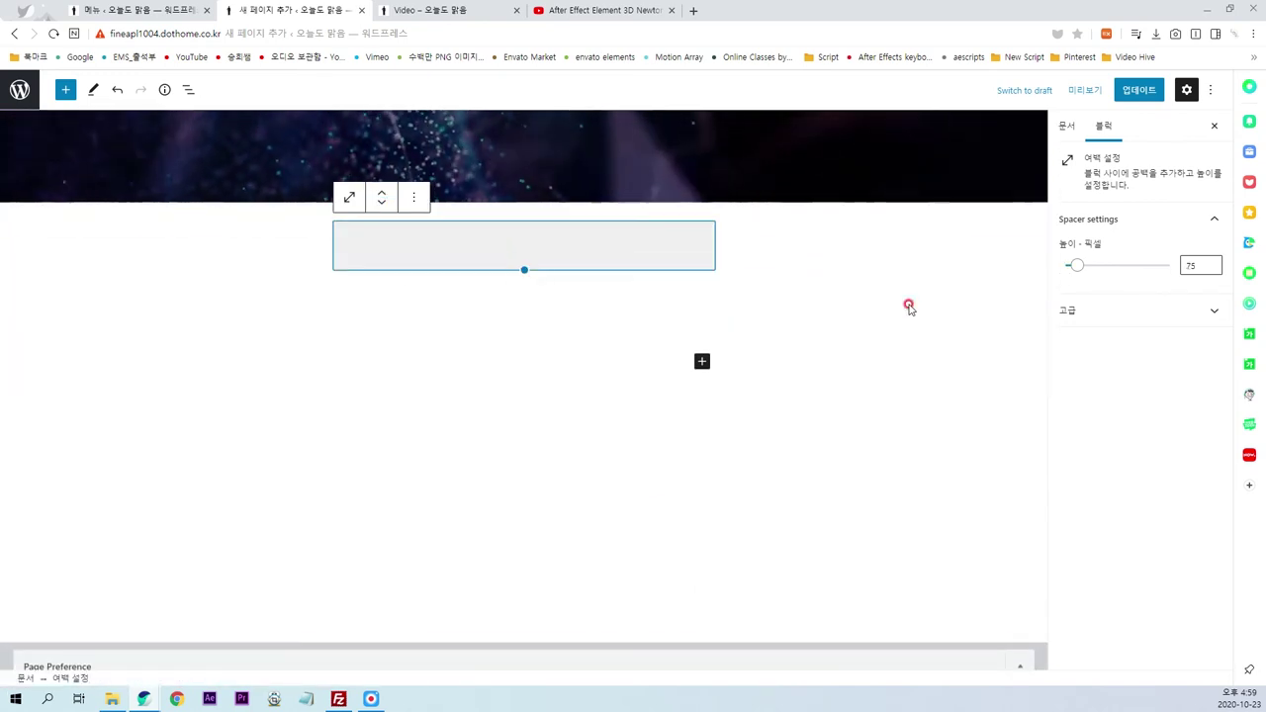
{"action": "left_click", "coordinate": [1139, 89]}
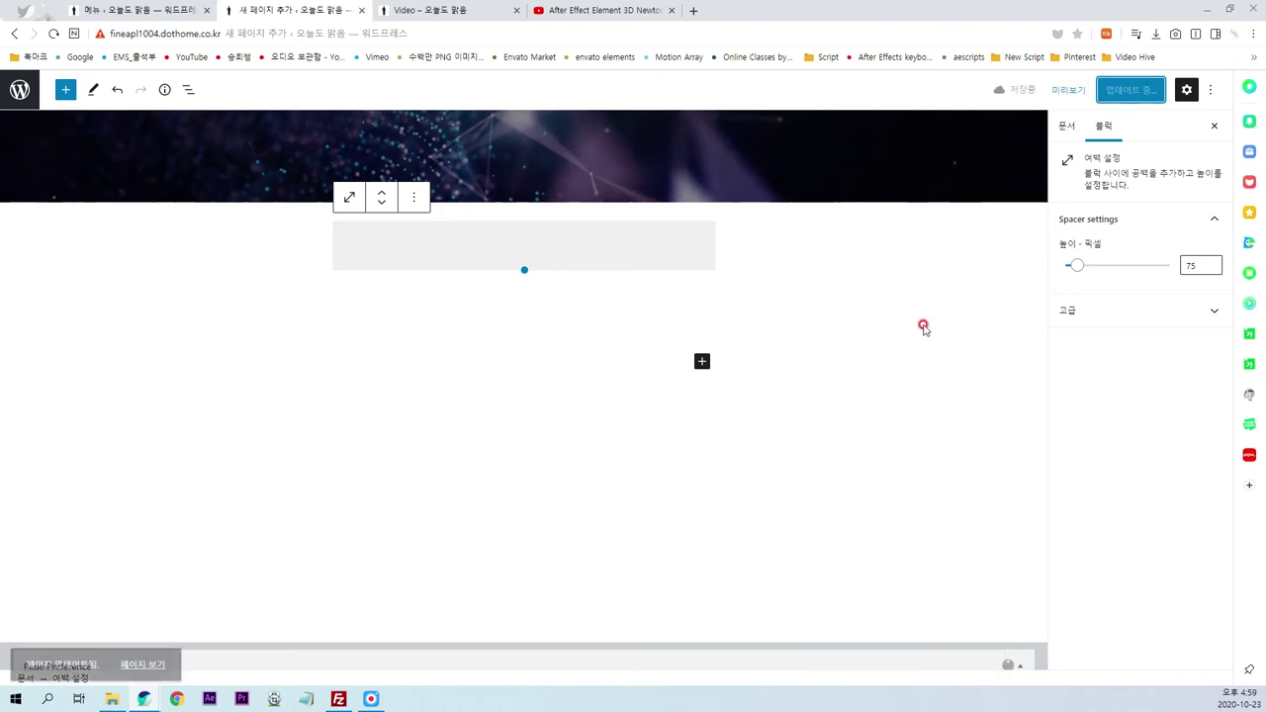
{"action": "left_click", "coordinate": [485, 10]}
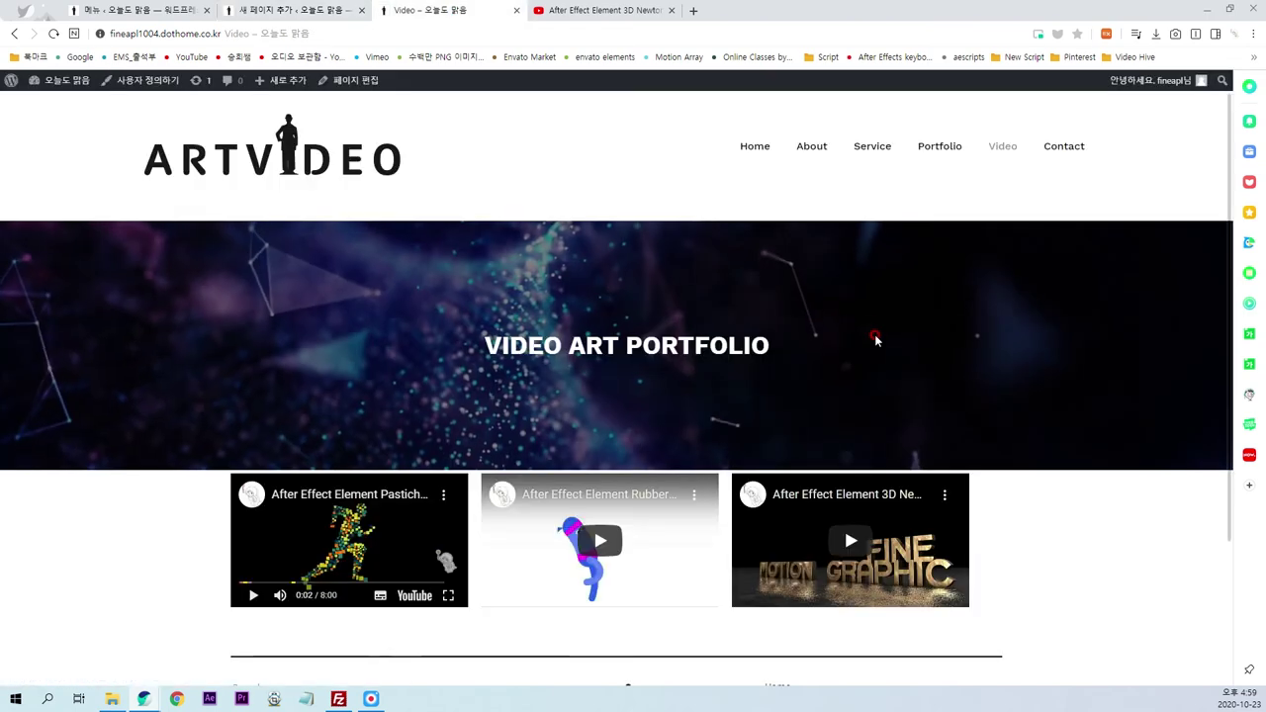
- Refresh the live Video page to check the added spacing, then return to the editor
{"action": "key", "text": "F5"}
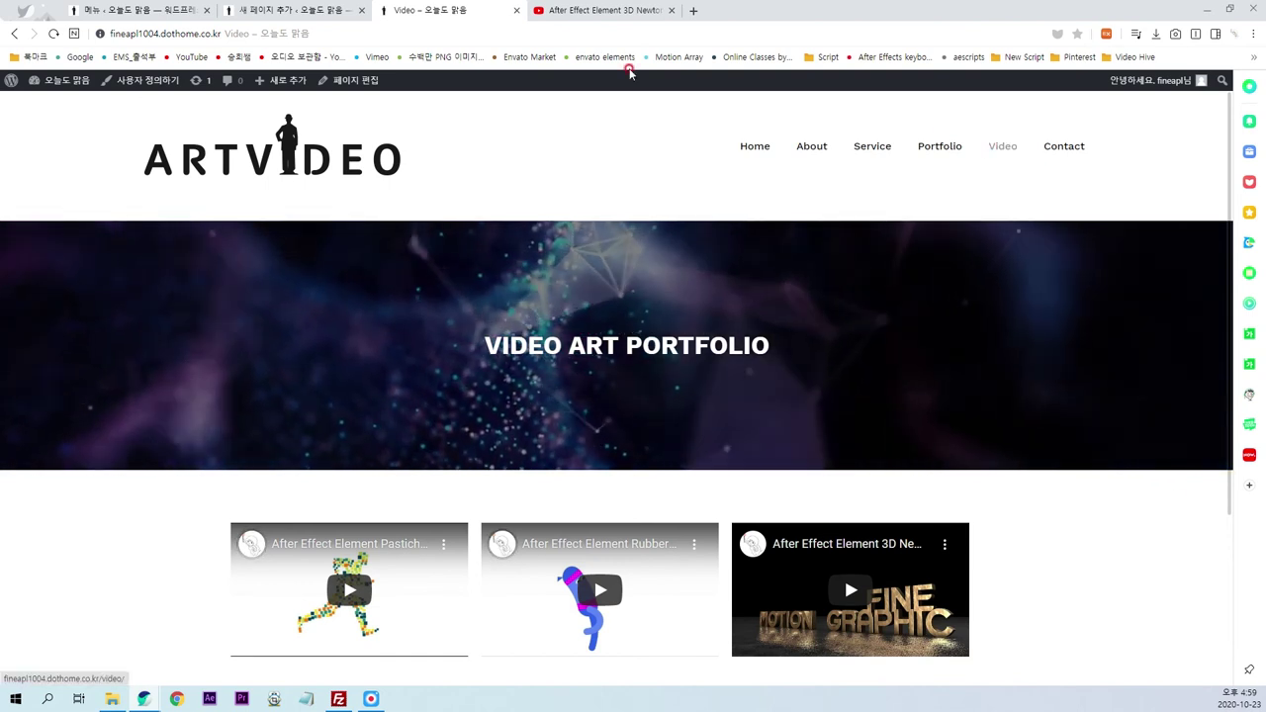
{"action": "left_click", "coordinate": [306, 12]}
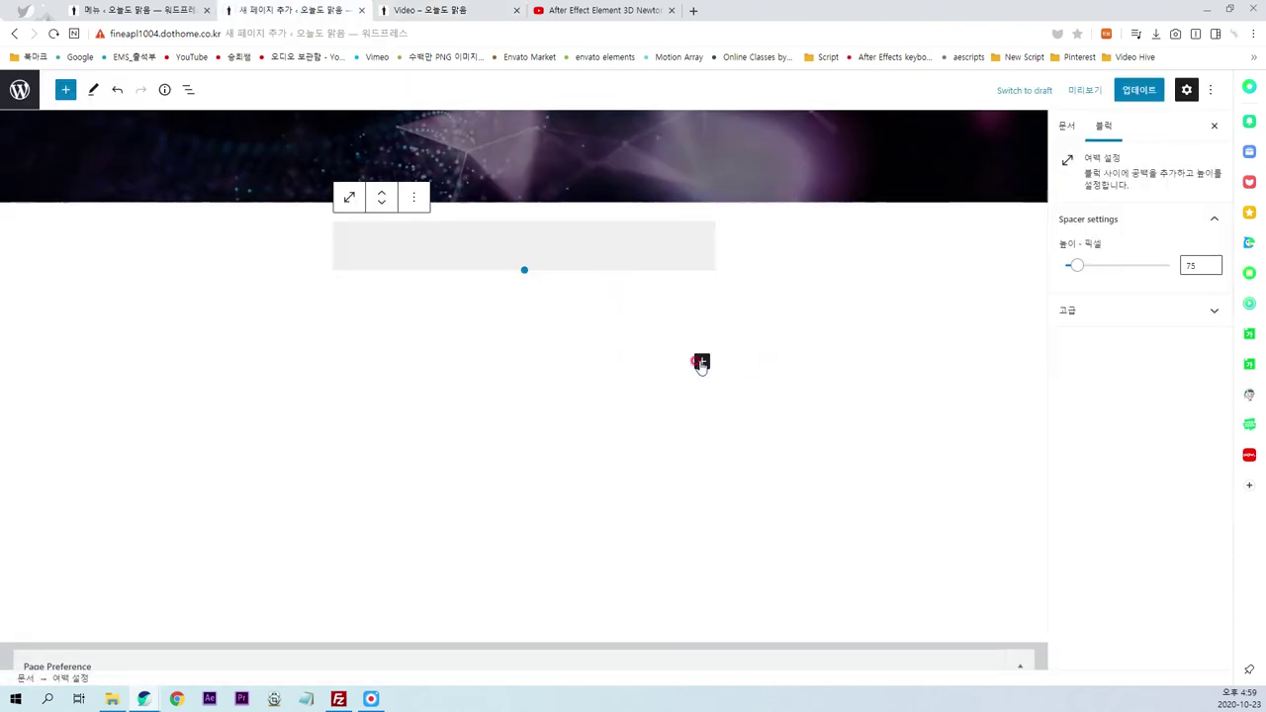
- Open the block inserter, then switch to the site's 테마 디자인 > 메뉴 tab
{"action": "left_click", "coordinate": [65, 90]}
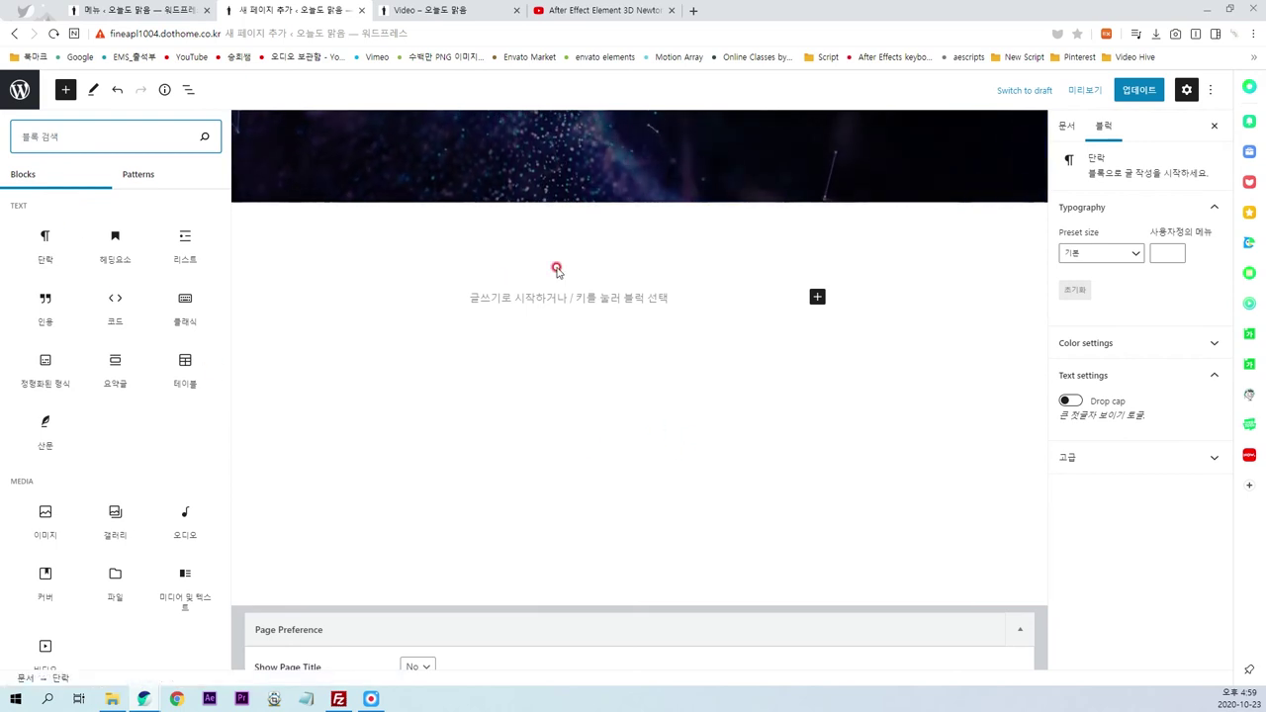
{"action": "left_click", "coordinate": [138, 9]}
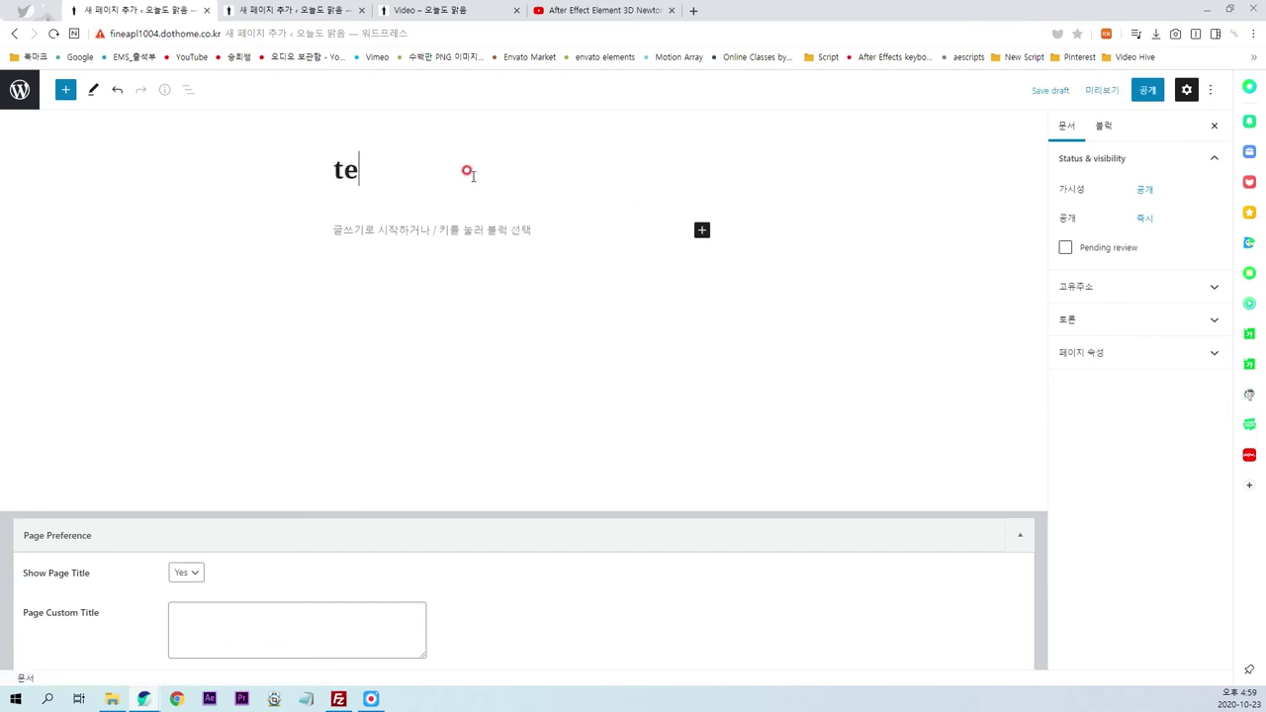
- Insert the 'Three columns of text with buttons' pattern below the test title
{"action": "left_click", "coordinate": [402, 276]}
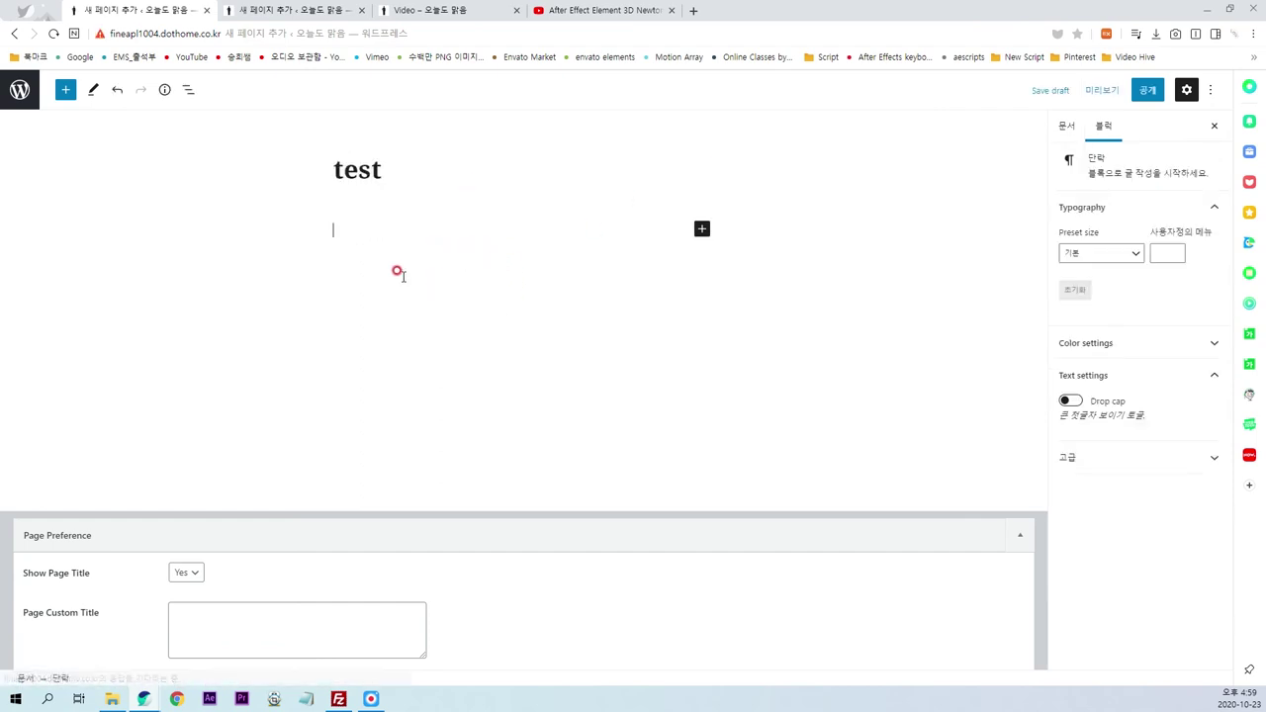
{"action": "left_click", "coordinate": [65, 91]}
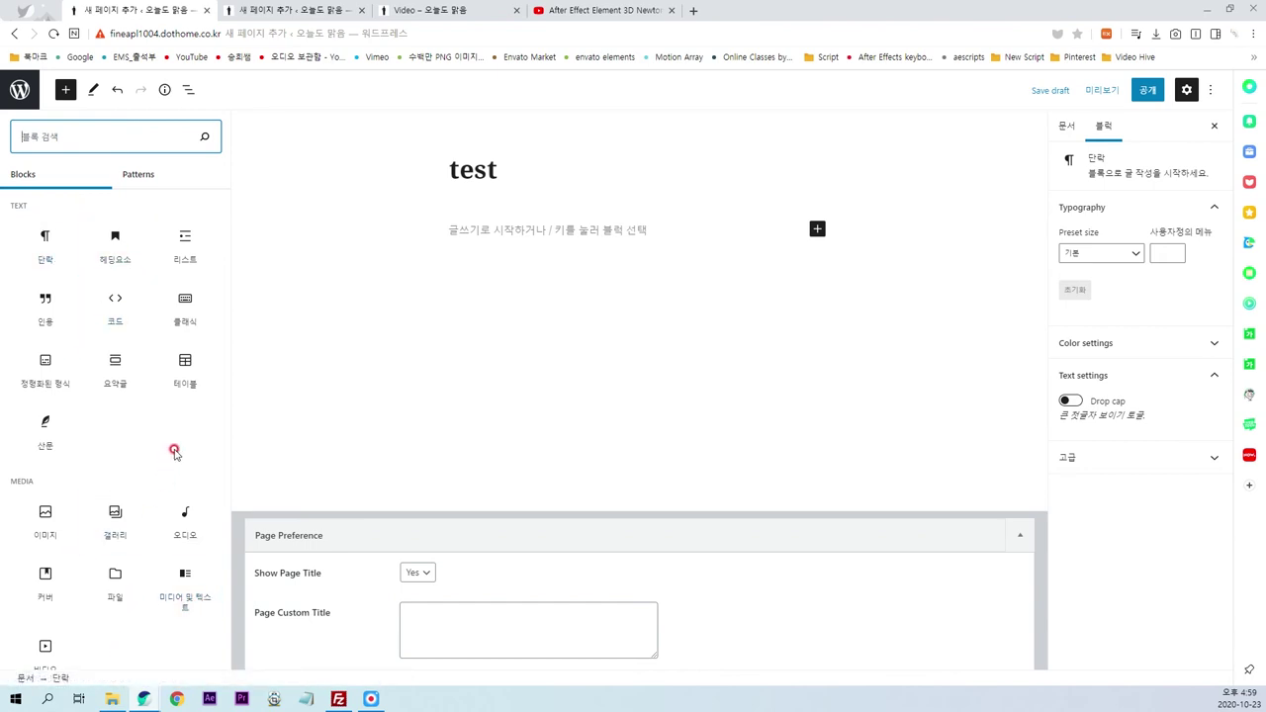
{"action": "left_click", "coordinate": [146, 173]}
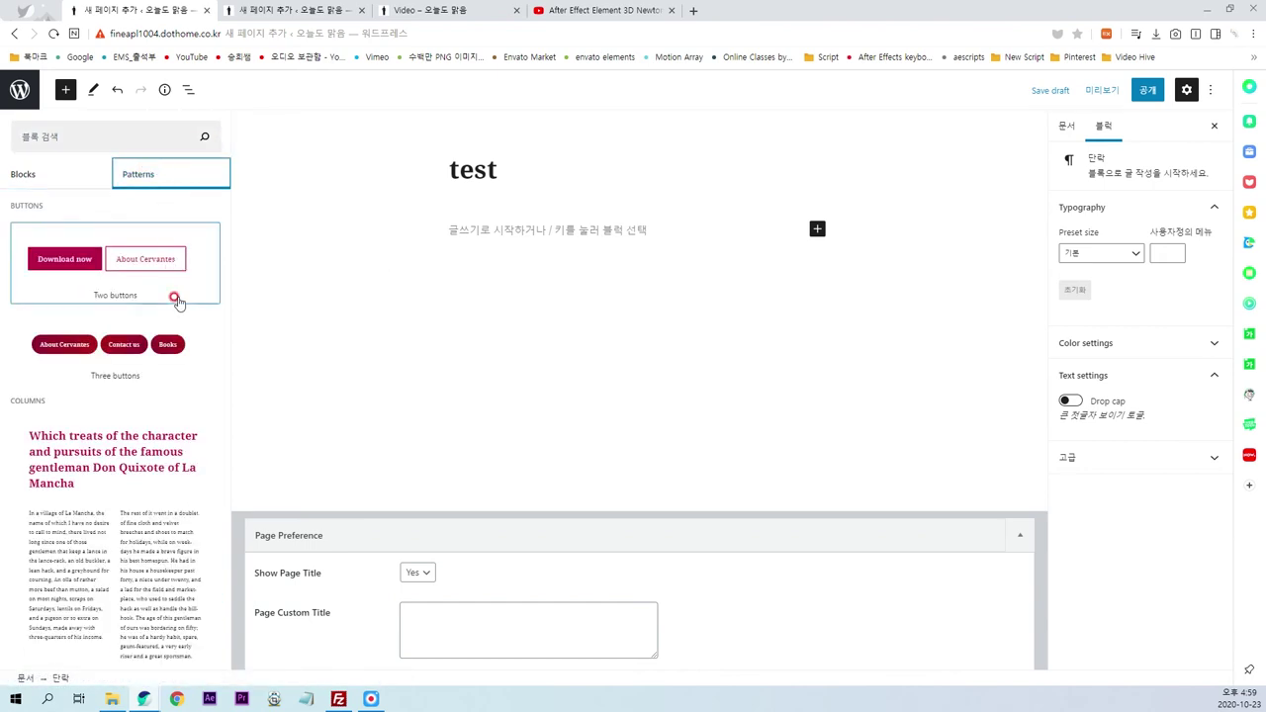
{"action": "scroll", "coordinate": [185, 366], "scroll_direction": "down", "scroll_amount": 1}
{"action": "scroll", "coordinate": [183, 371], "scroll_direction": "down", "scroll_amount": 2}
{"action": "scroll", "coordinate": [181, 376], "scroll_direction": "down", "scroll_amount": 2}
{"action": "scroll", "coordinate": [186, 445], "scroll_direction": "down", "scroll_amount": 2}
{"action": "left_click", "coordinate": [125, 384]}
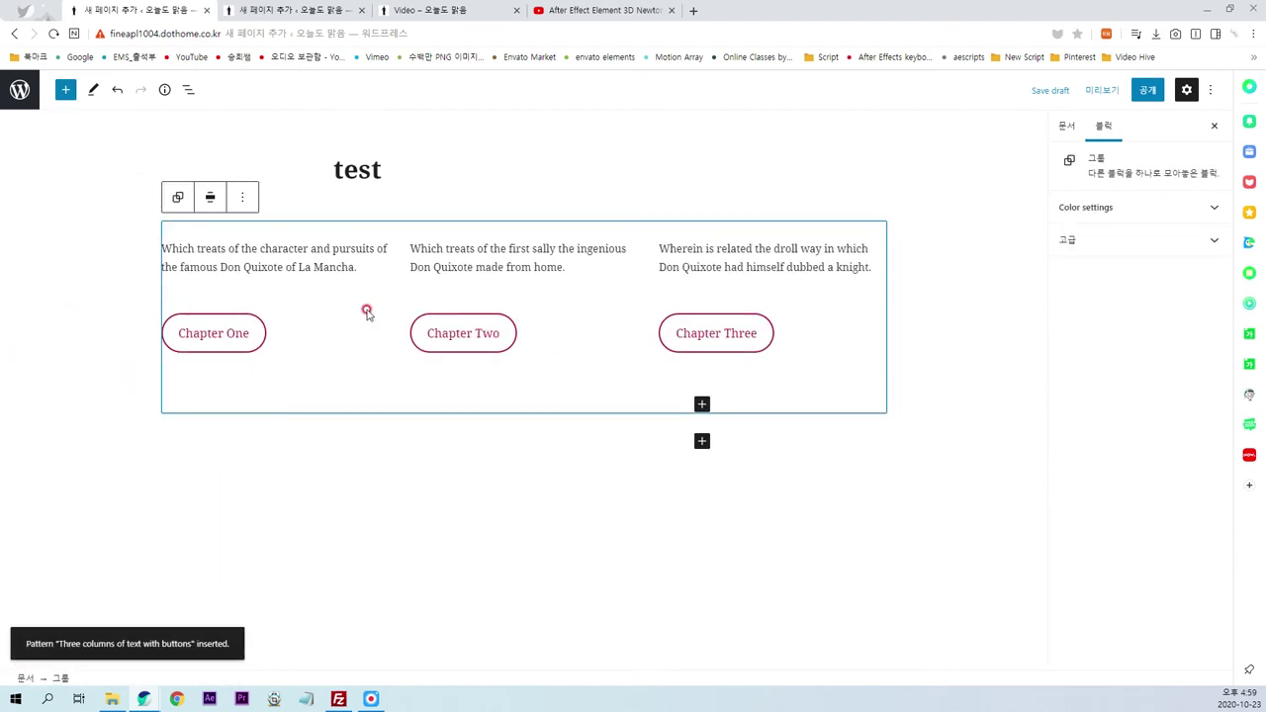
- Centre the Chapter One, Two and Three buttons and start publishing the page
{"action": "left_click", "coordinate": [347, 269]}
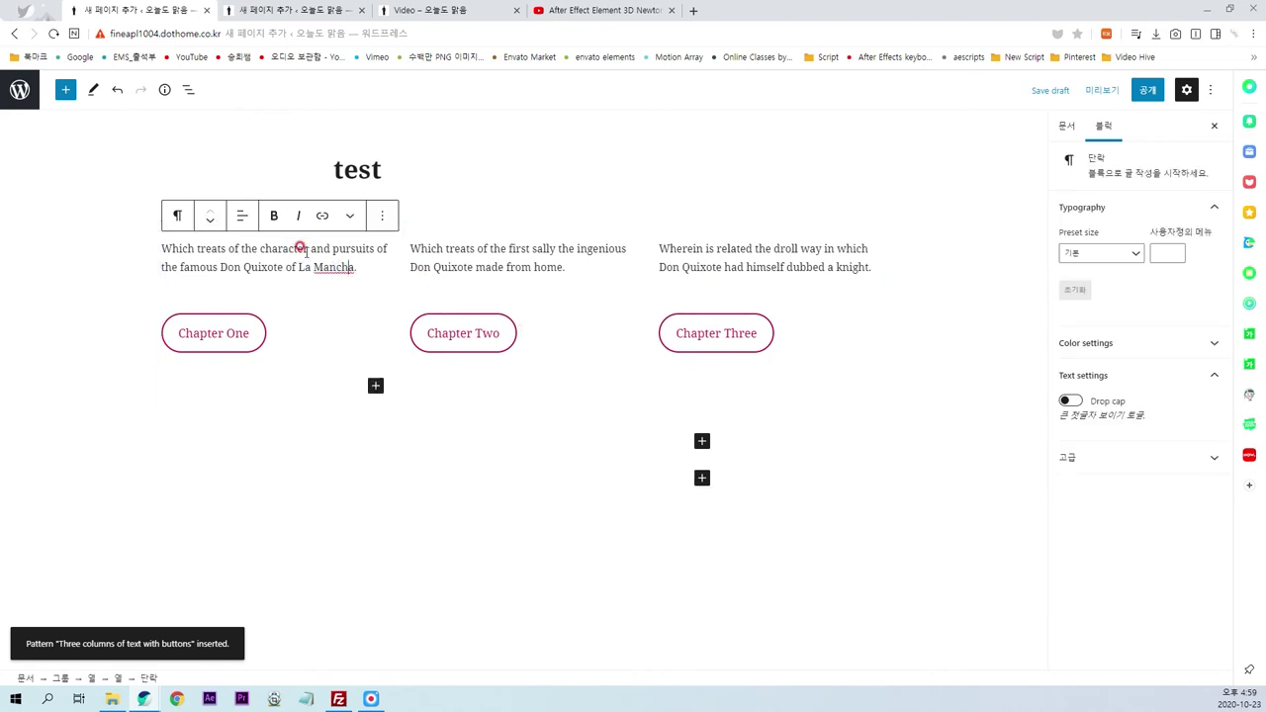
{"action": "left_click", "coordinate": [201, 337]}
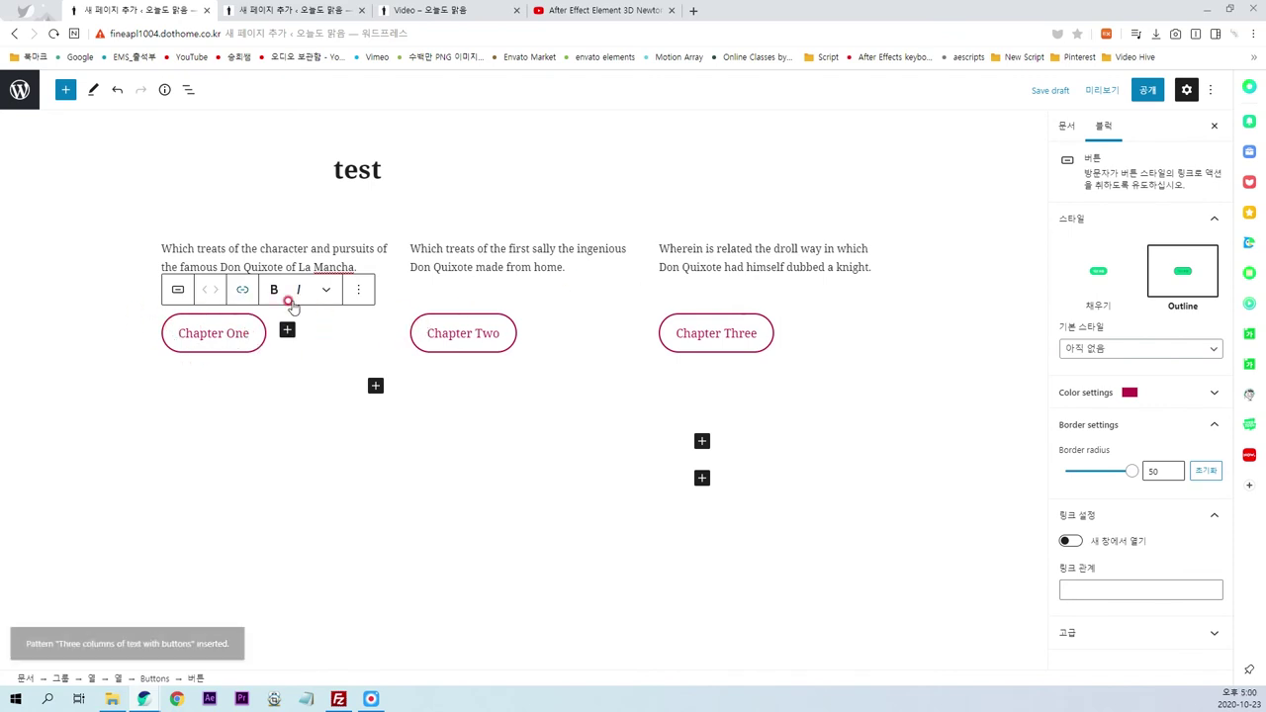
{"action": "left_click", "coordinate": [276, 357]}
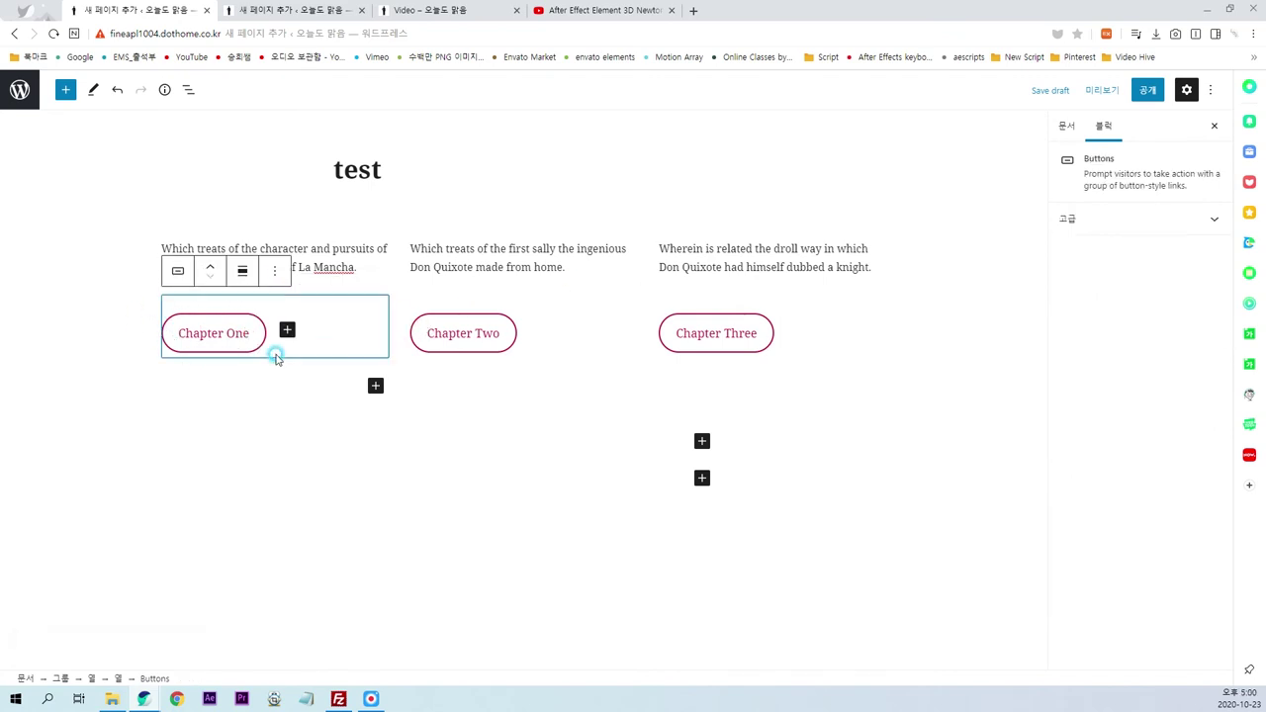
{"action": "left_click", "coordinate": [242, 277]}
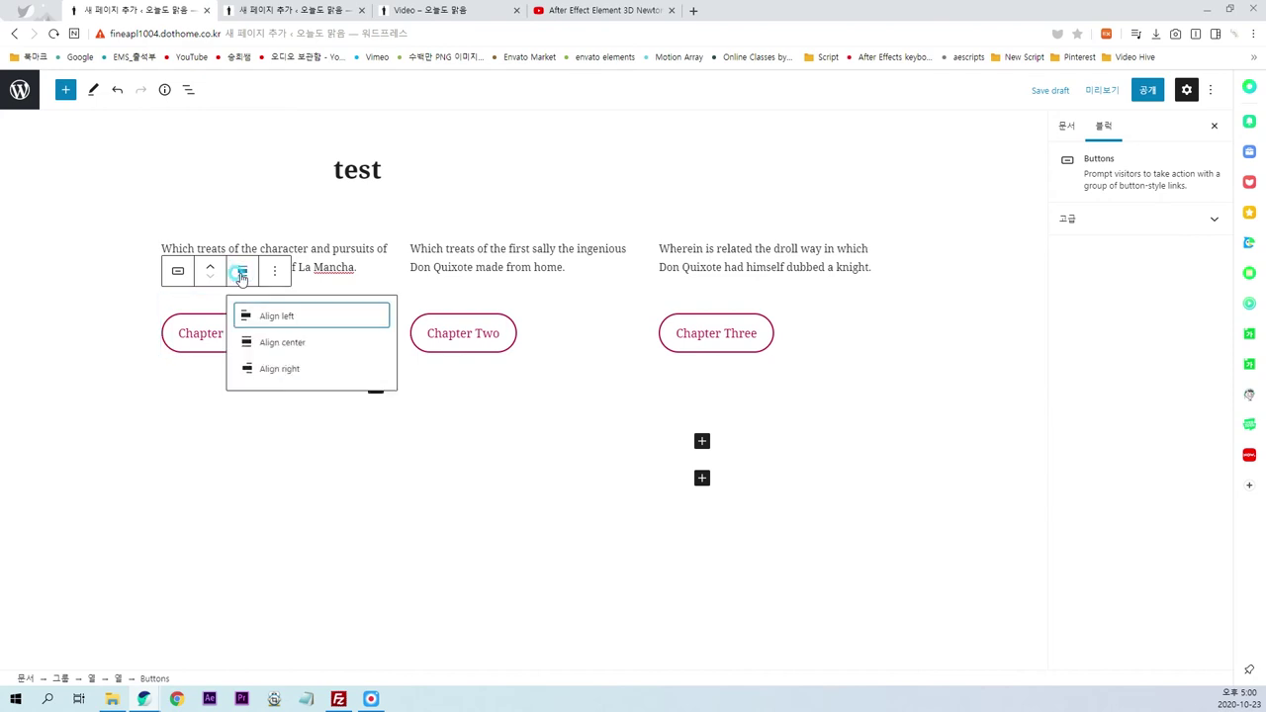
{"action": "left_click", "coordinate": [282, 343]}
{"action": "left_click", "coordinate": [556, 349]}
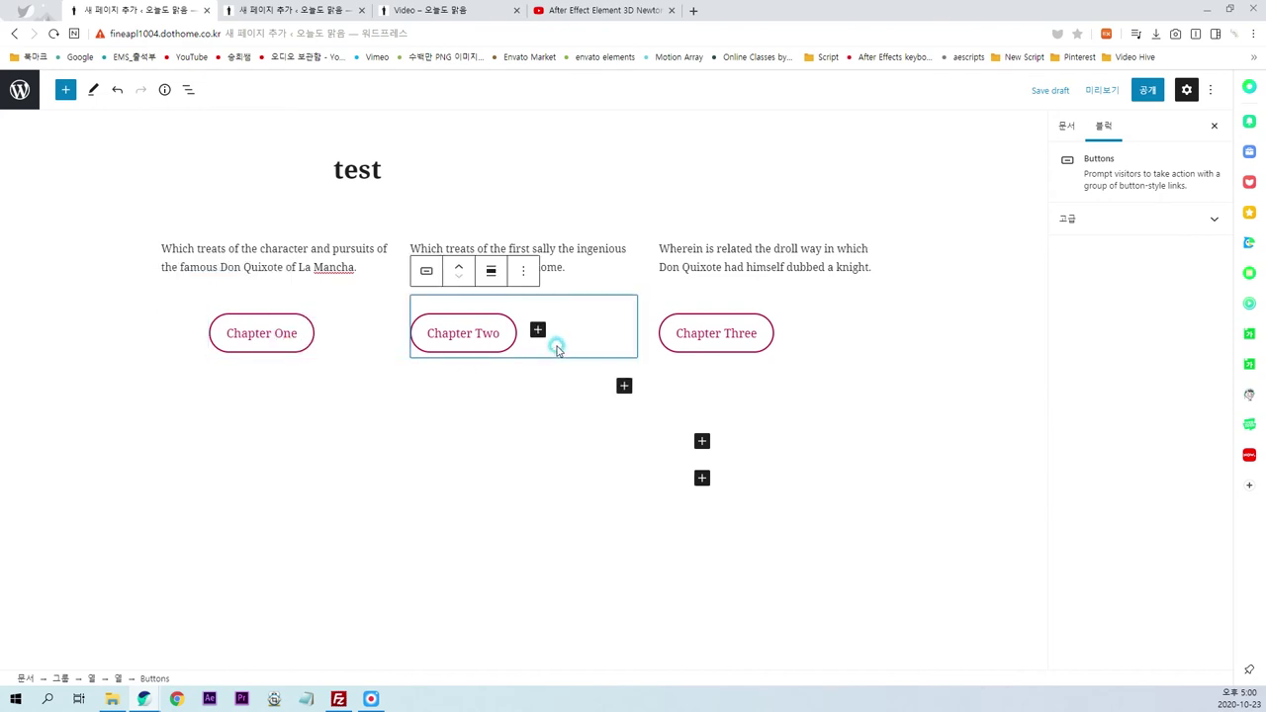
{"action": "left_click", "coordinate": [491, 273]}
{"action": "left_click", "coordinate": [530, 343]}
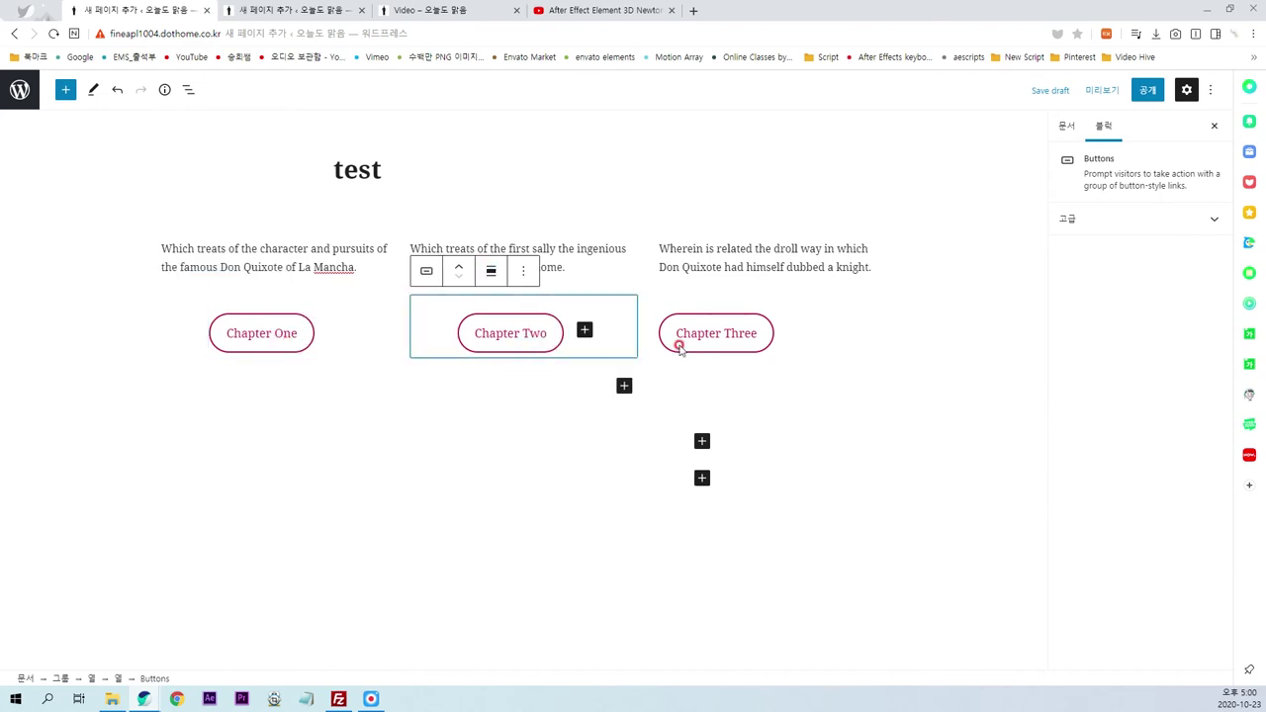
{"action": "left_click", "coordinate": [820, 339]}
{"action": "left_click", "coordinate": [738, 274]}
{"action": "left_click", "coordinate": [758, 344]}
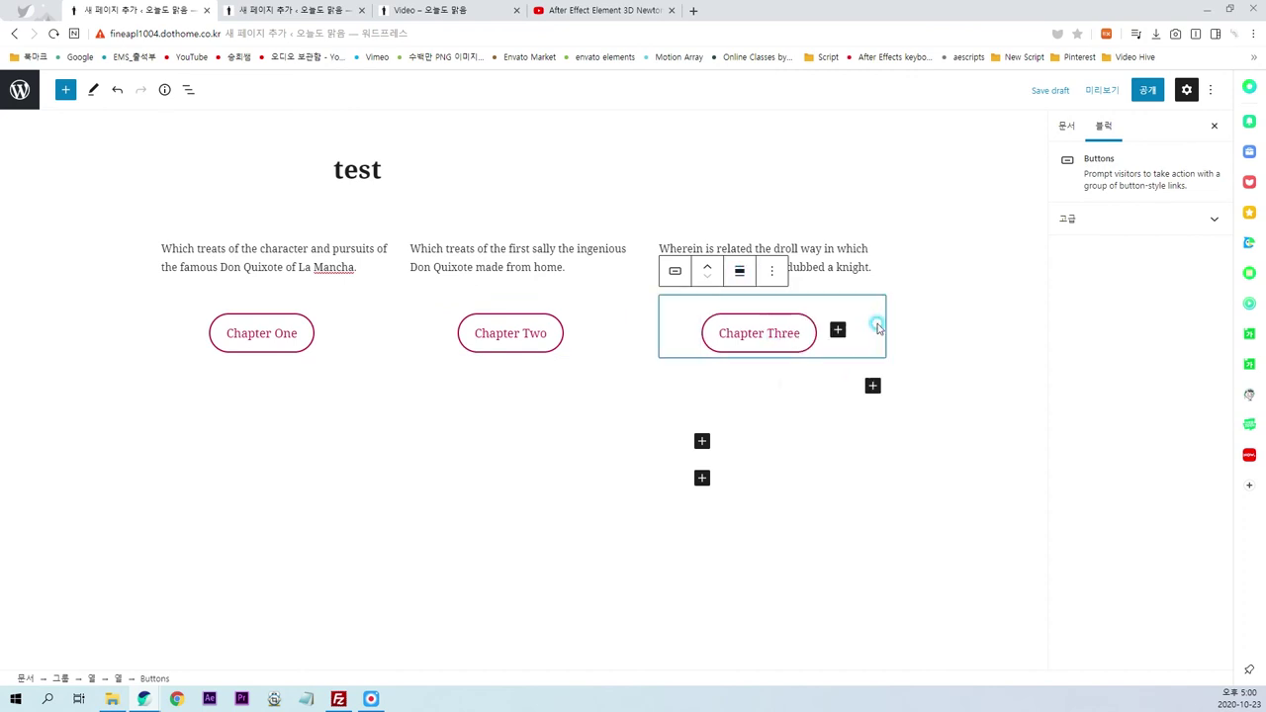
{"action": "left_click", "coordinate": [1147, 91]}
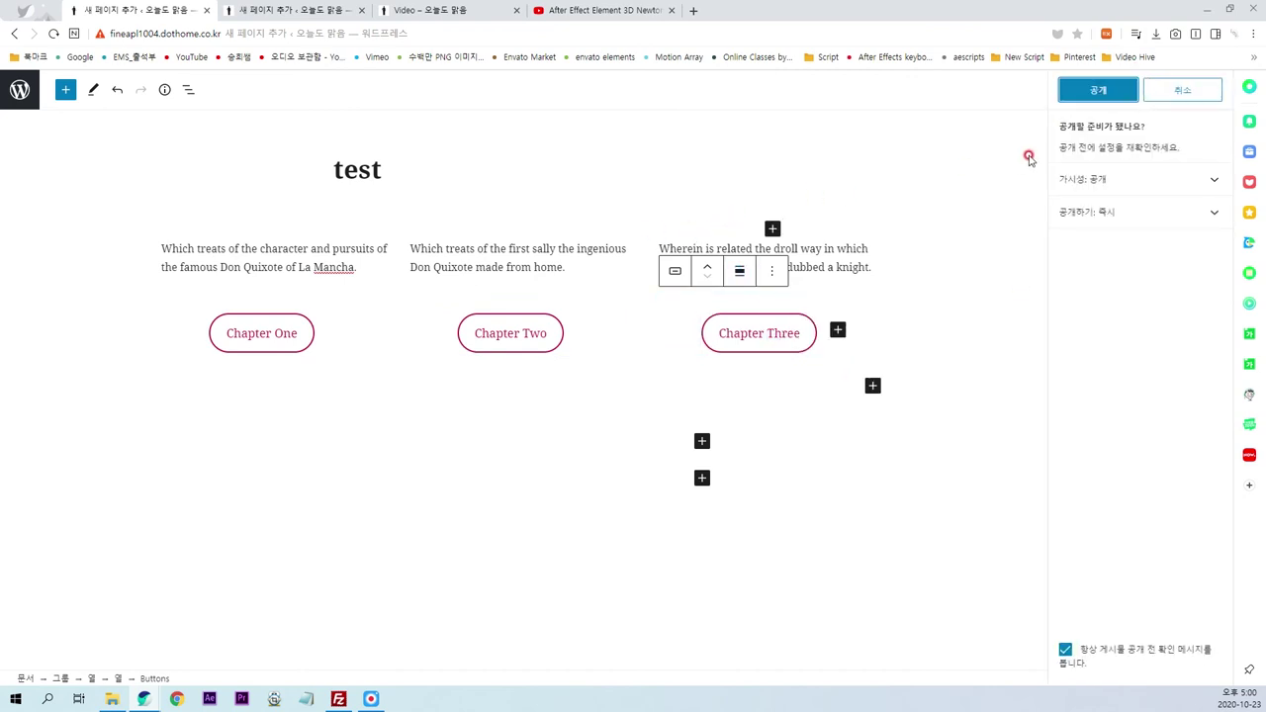
- Publish the test page, then reopen it from the live site via Edit Page
{"action": "left_click", "coordinate": [1107, 93]}
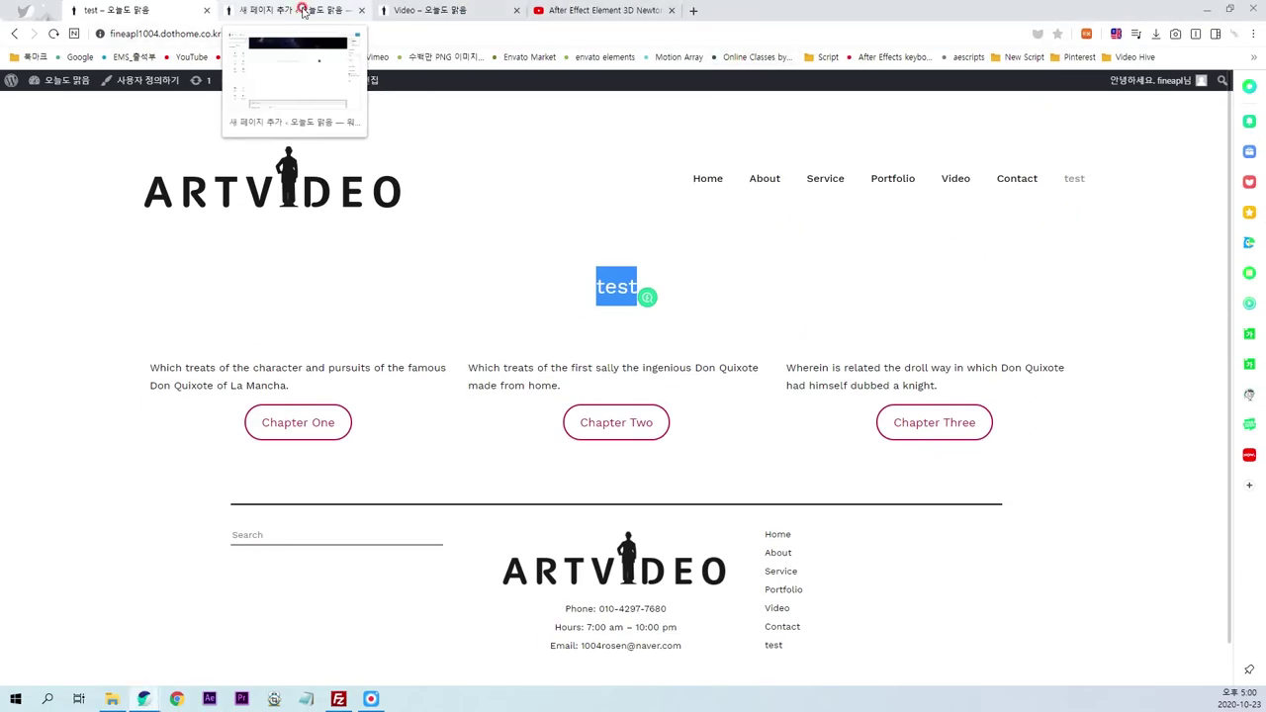
{"action": "left_click", "coordinate": [299, 12]}
{"action": "left_click", "coordinate": [721, 348]}
{"action": "scroll", "coordinate": [594, 277], "scroll_direction": "up", "scroll_amount": 3}
{"action": "left_click", "coordinate": [209, 19]}
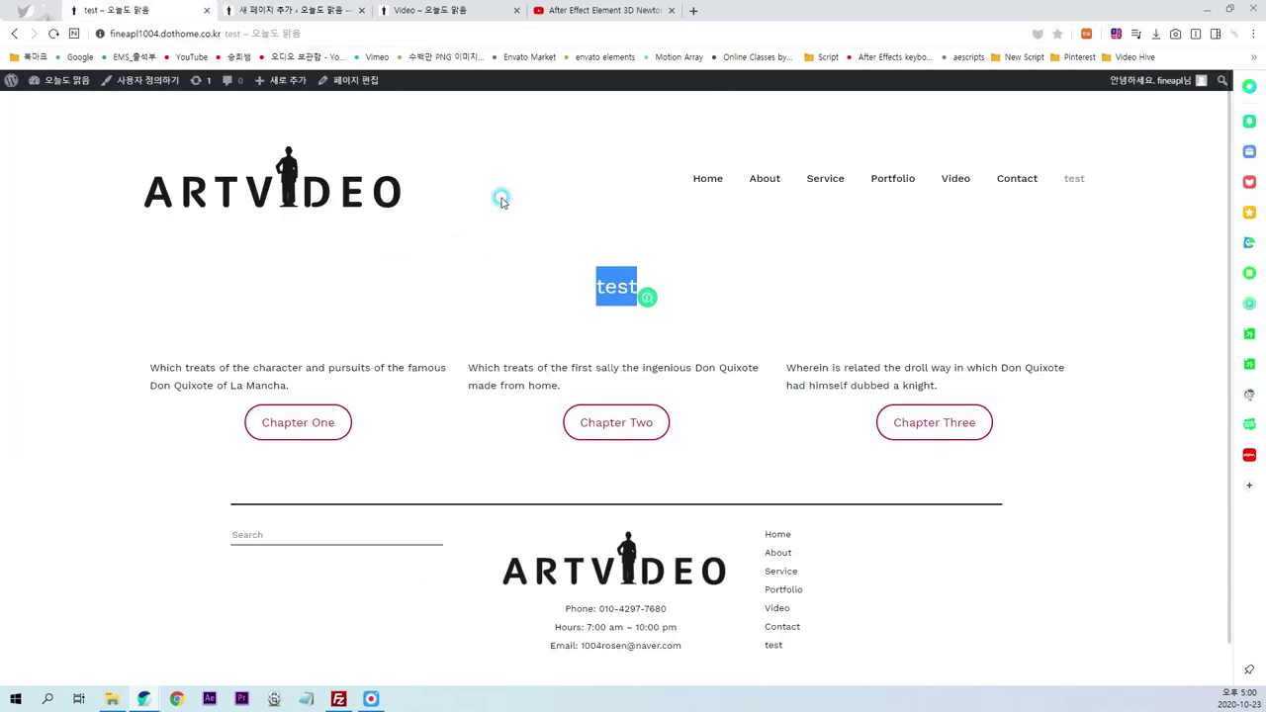
{"action": "left_click", "coordinate": [356, 83]}
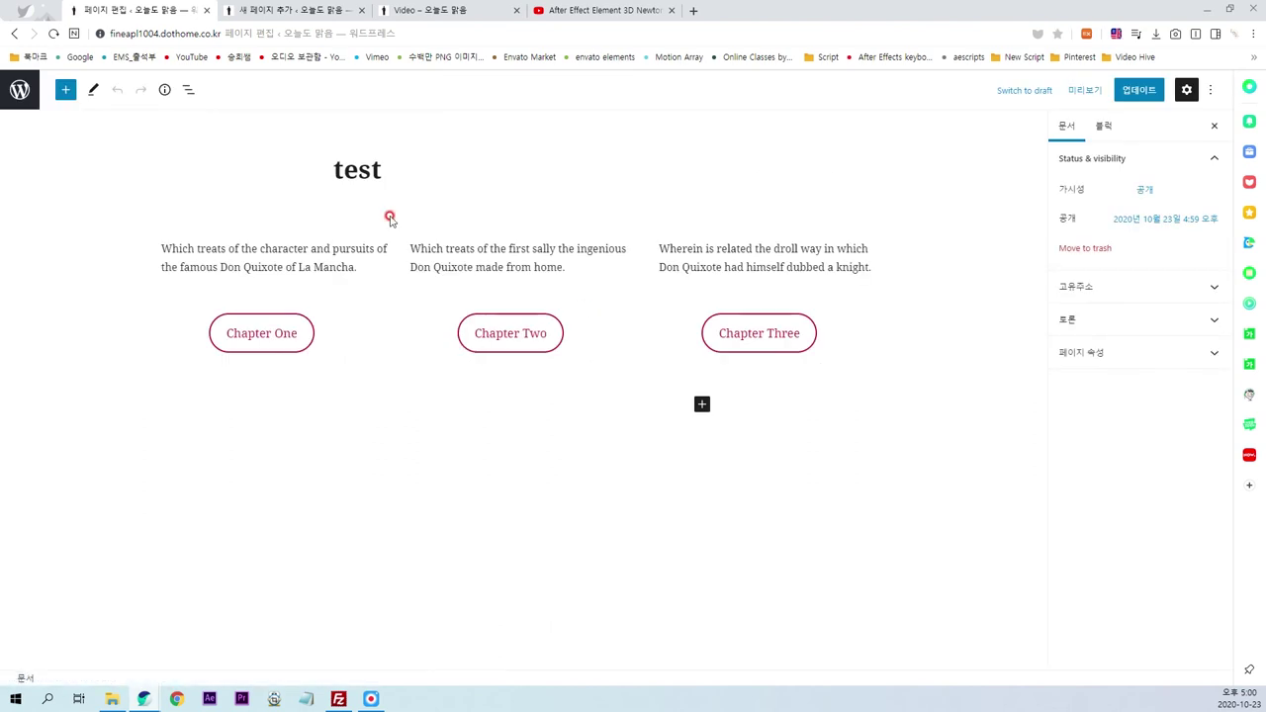
- Insert the Don Quixote Quote pattern below the three chapter columns
{"action": "left_click", "coordinate": [576, 394]}
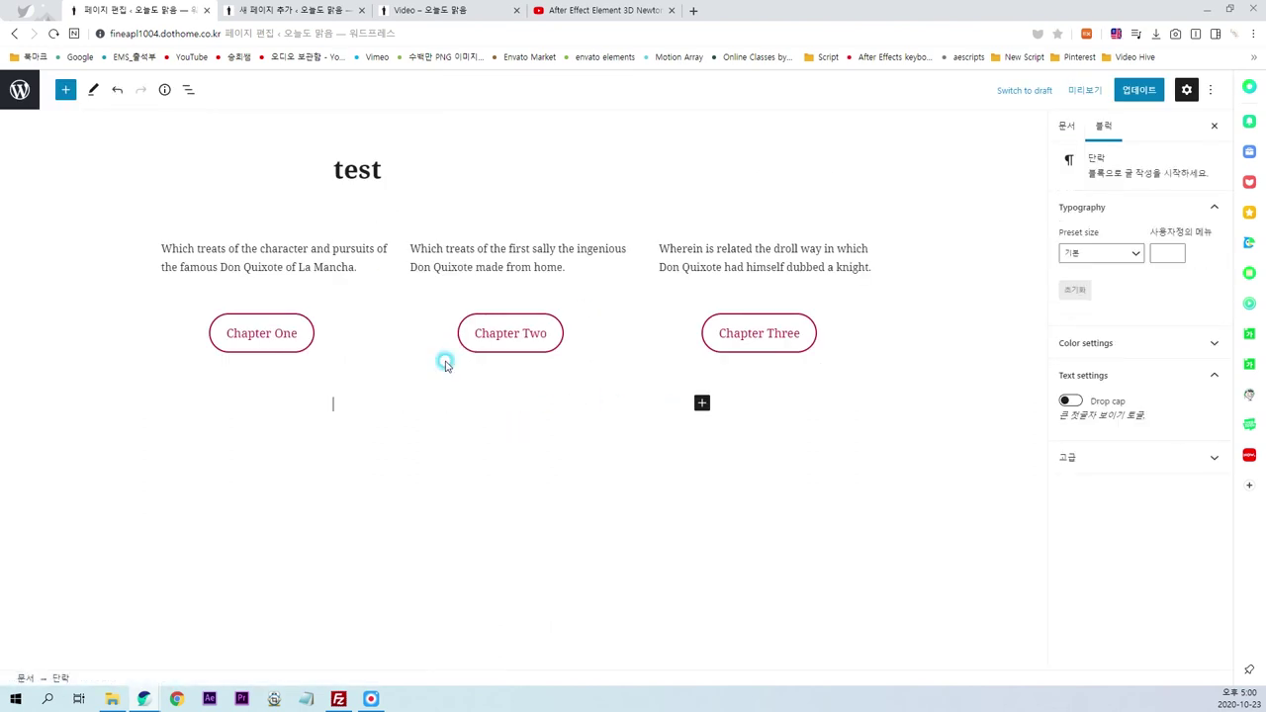
{"action": "left_click", "coordinate": [62, 91]}
{"action": "left_click", "coordinate": [132, 175]}
{"action": "scroll", "coordinate": [133, 524], "scroll_direction": "down", "scroll_amount": 3}
{"action": "scroll", "coordinate": [134, 539], "scroll_direction": "down", "scroll_amount": 3}
{"action": "scroll", "coordinate": [129, 554], "scroll_direction": "down", "scroll_amount": 3}
{"action": "scroll", "coordinate": [129, 546], "scroll_direction": "down", "scroll_amount": 3}
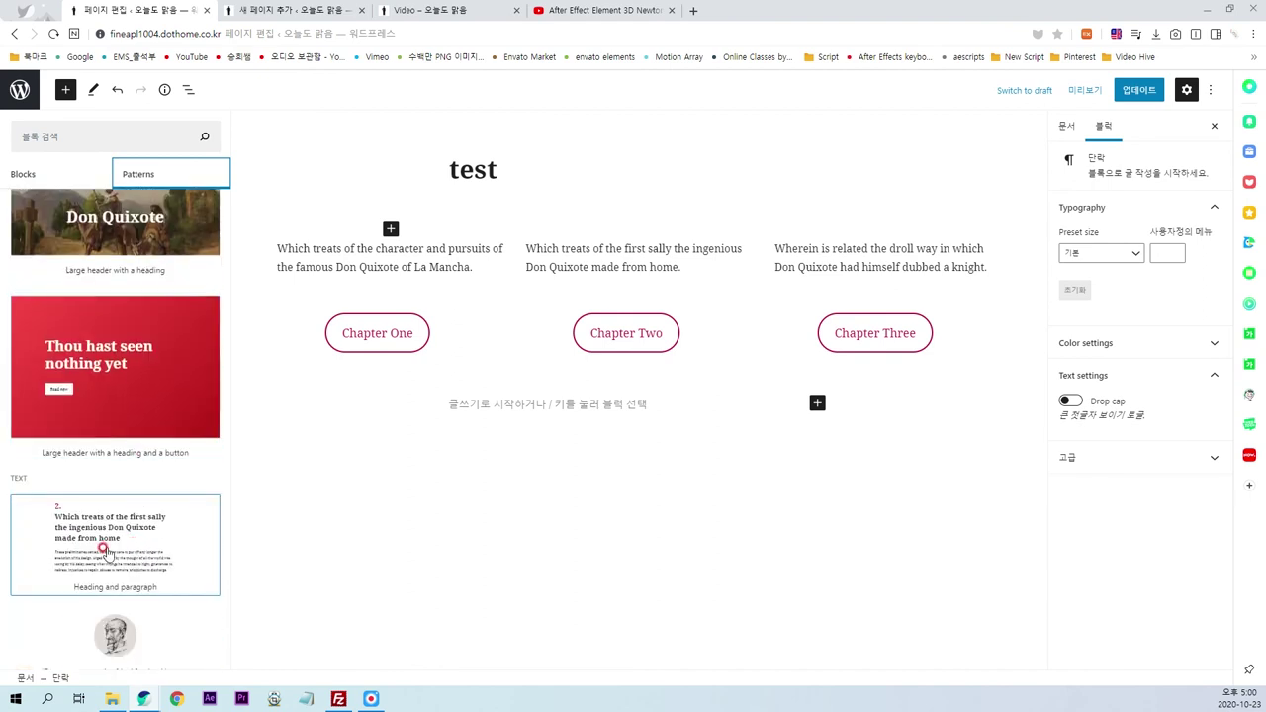
{"action": "scroll", "coordinate": [178, 552], "scroll_direction": "down", "scroll_amount": 1}
{"action": "left_click", "coordinate": [137, 579]}
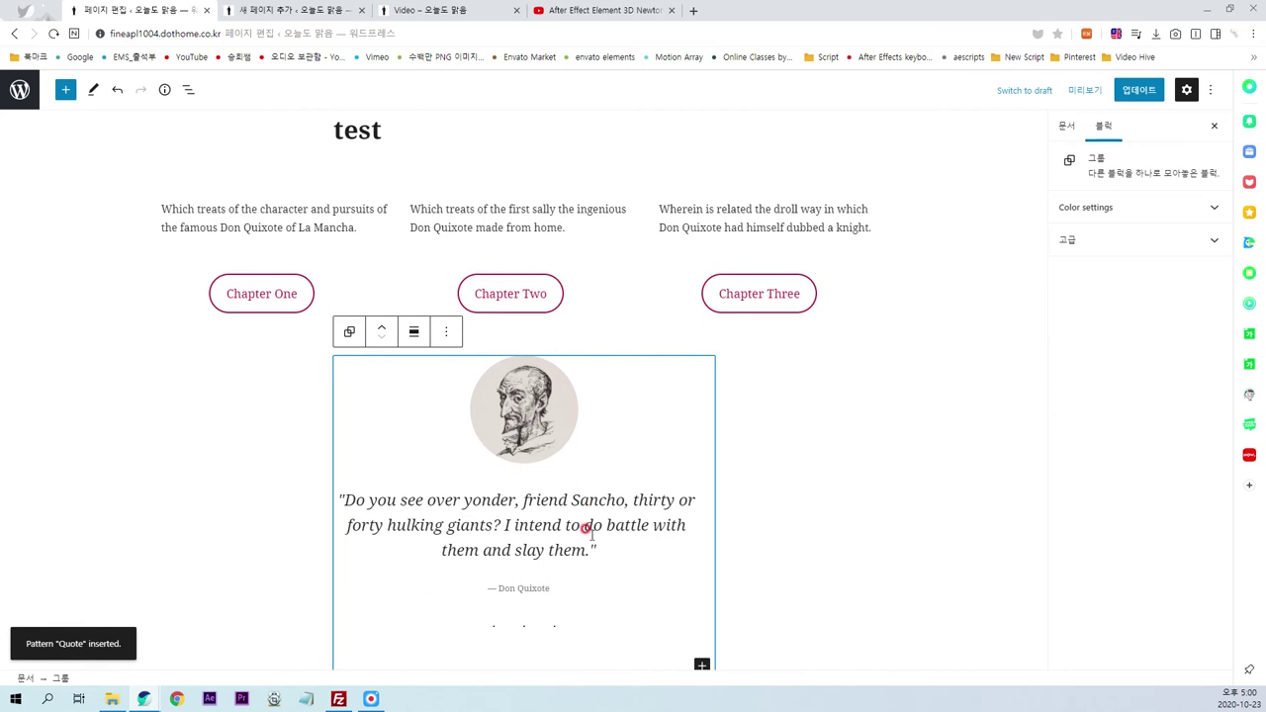
- Add an empty Image block below the quote
{"action": "left_click", "coordinate": [801, 537]}
{"action": "scroll", "coordinate": [841, 495], "scroll_direction": "down", "scroll_amount": 2}
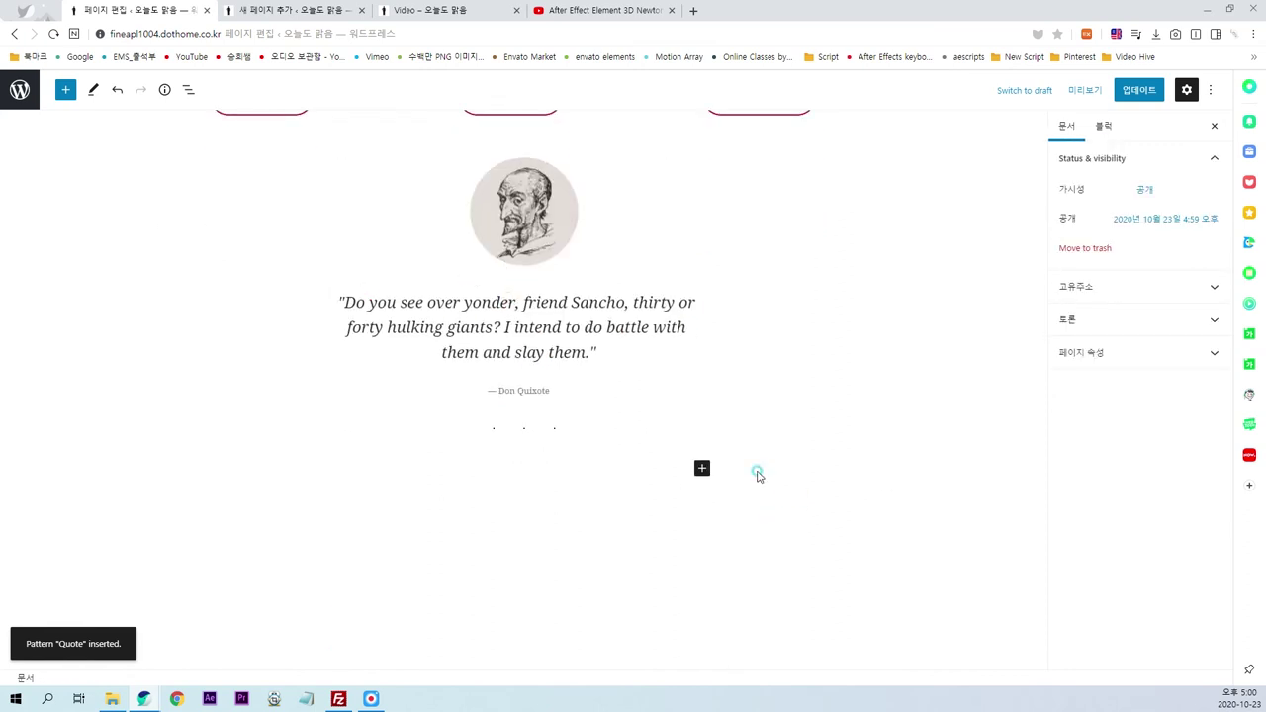
{"action": "left_click", "coordinate": [702, 470]}
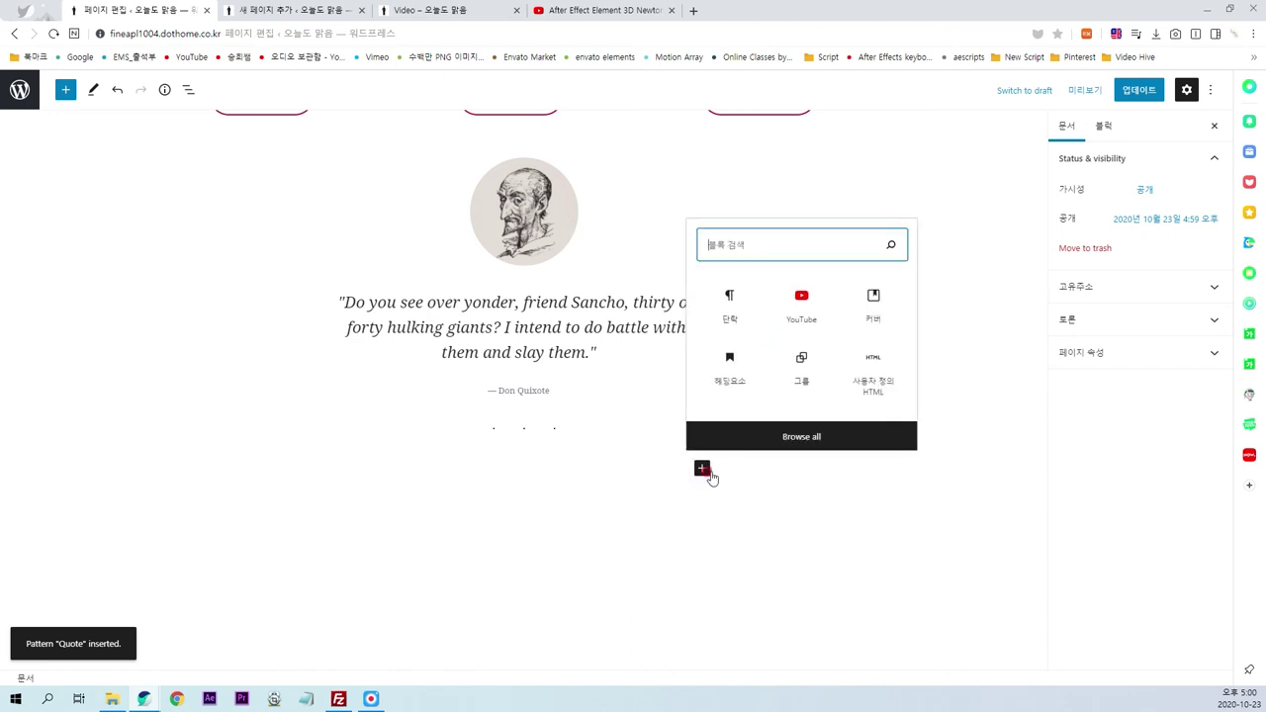
{"action": "left_click", "coordinate": [792, 438]}
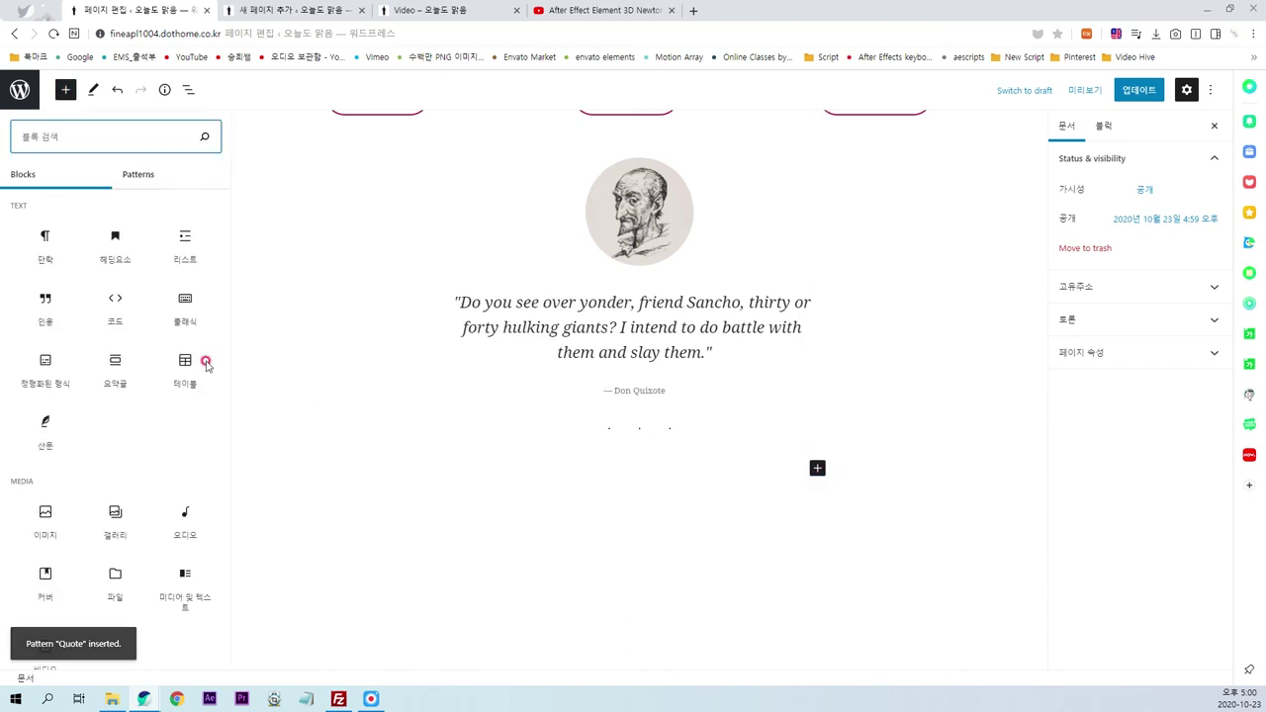
{"action": "scroll", "coordinate": [99, 465], "scroll_direction": "down", "scroll_amount": 1}
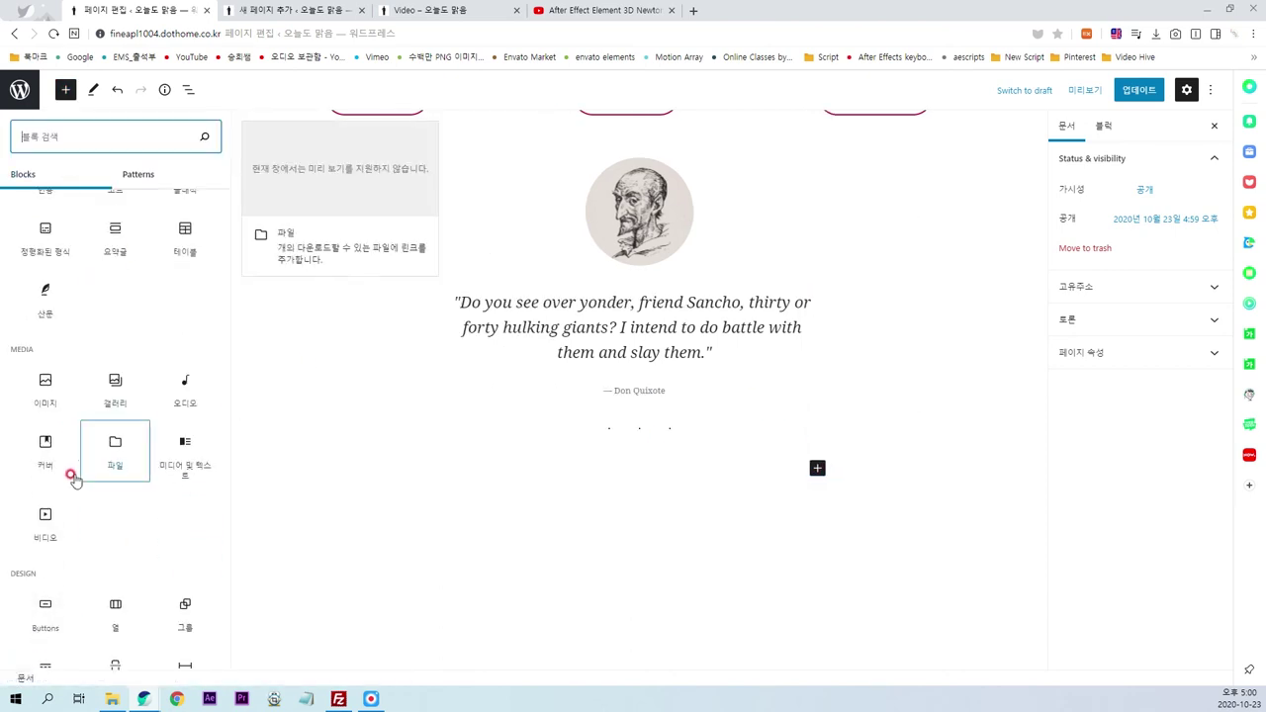
{"action": "left_click", "coordinate": [49, 400]}
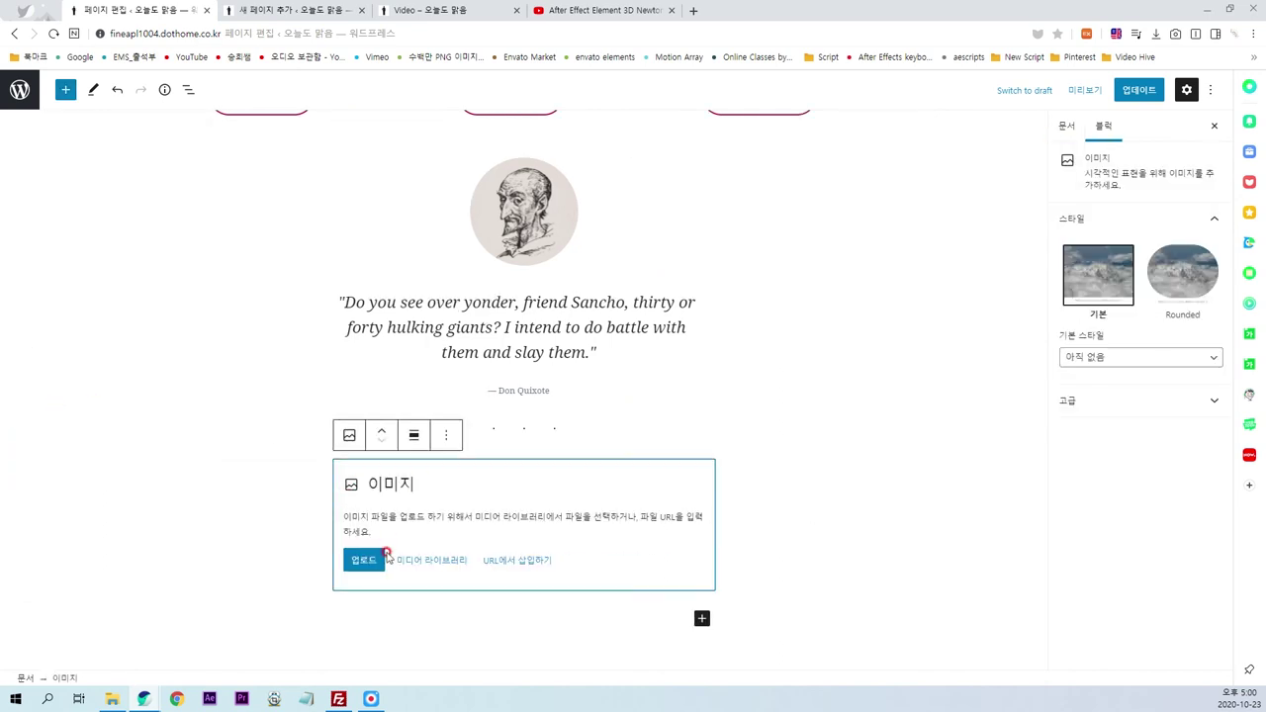
- Fill the image block with the woman-at-circular-window photo from the Media Library
{"action": "left_click", "coordinate": [434, 561]}
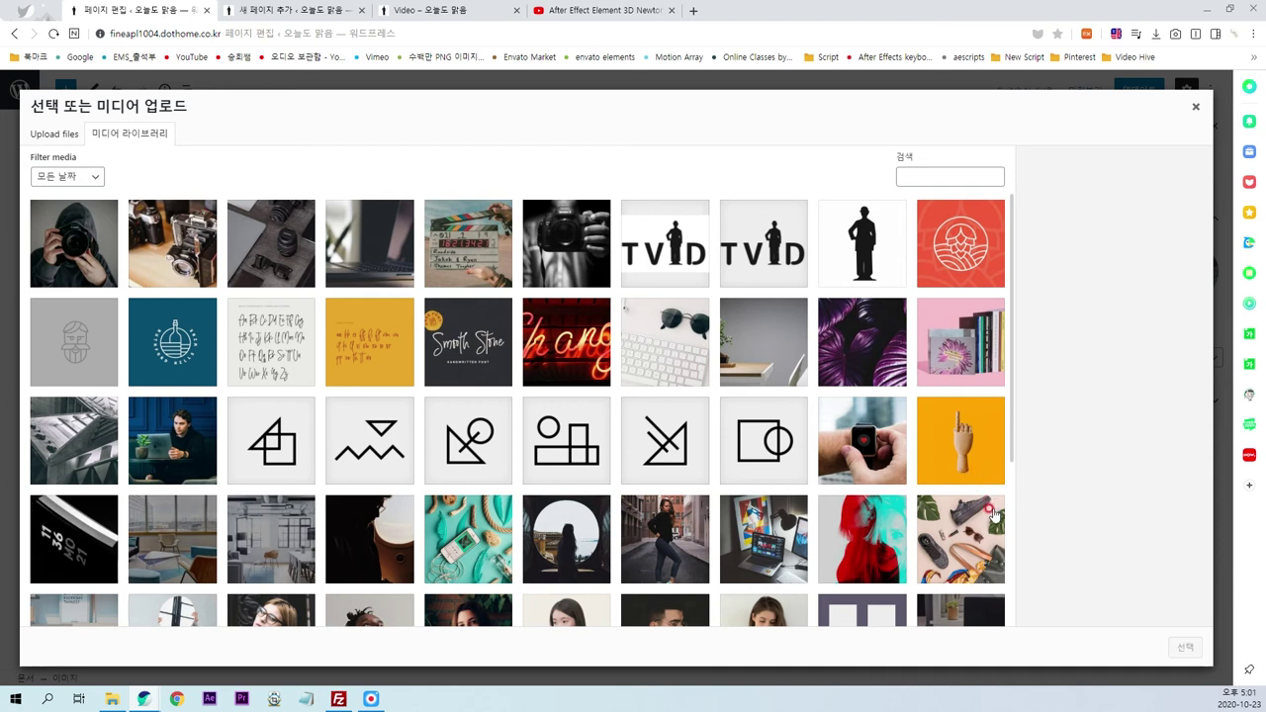
{"action": "left_click", "coordinate": [565, 554]}
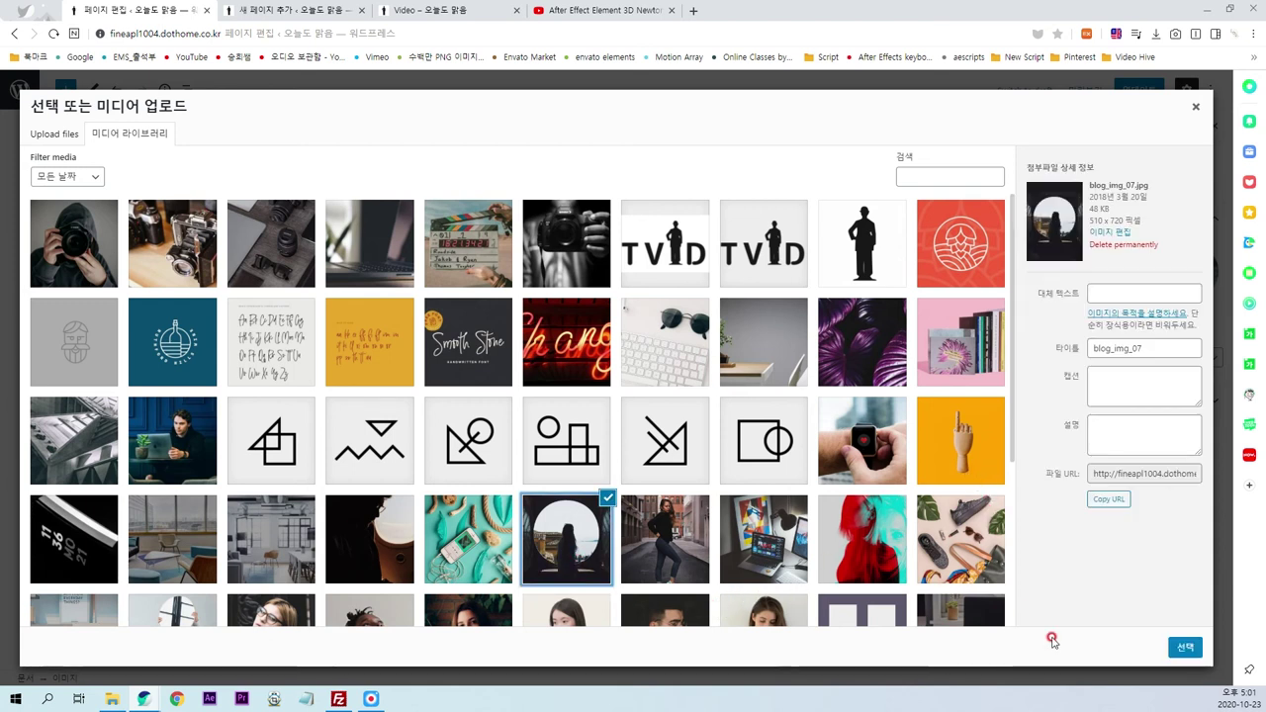
{"action": "left_click", "coordinate": [1176, 649]}
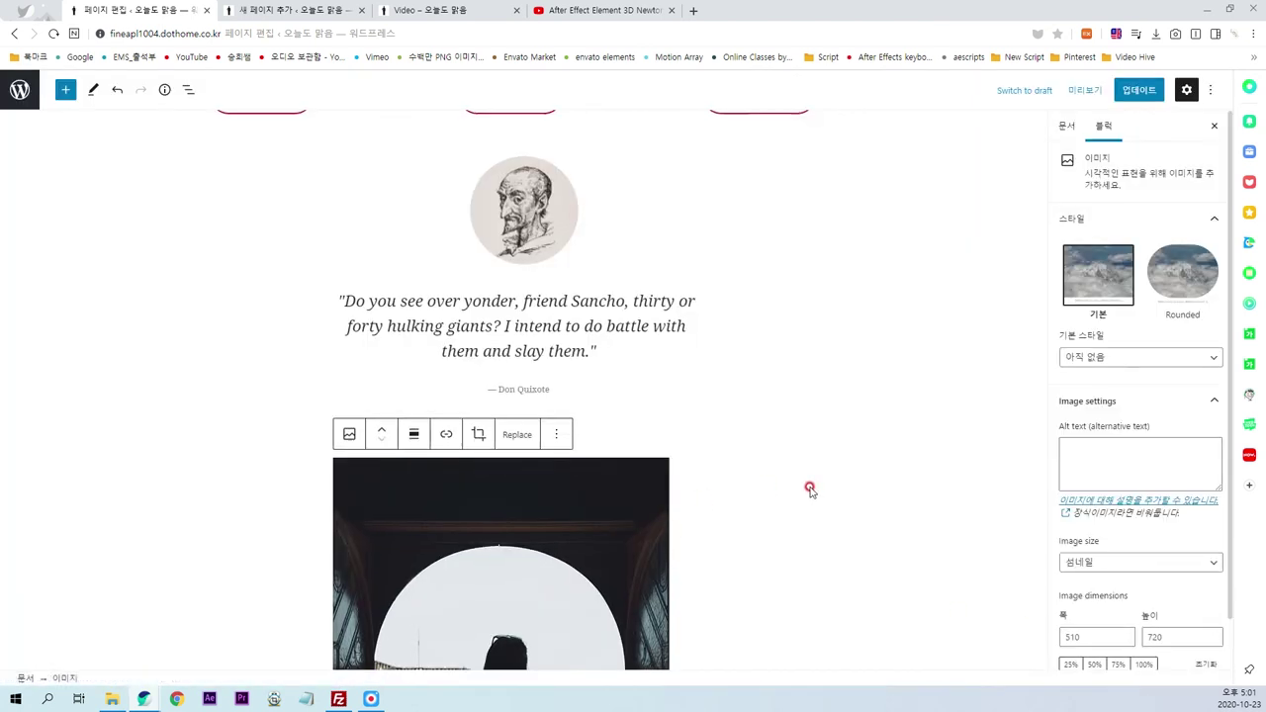
{"action": "scroll", "coordinate": [798, 473], "scroll_direction": "down", "scroll_amount": 3}
{"action": "scroll", "coordinate": [783, 458], "scroll_direction": "down", "scroll_amount": 2}
- Add a Gallery block below the photo
{"action": "left_click", "coordinate": [752, 499]}
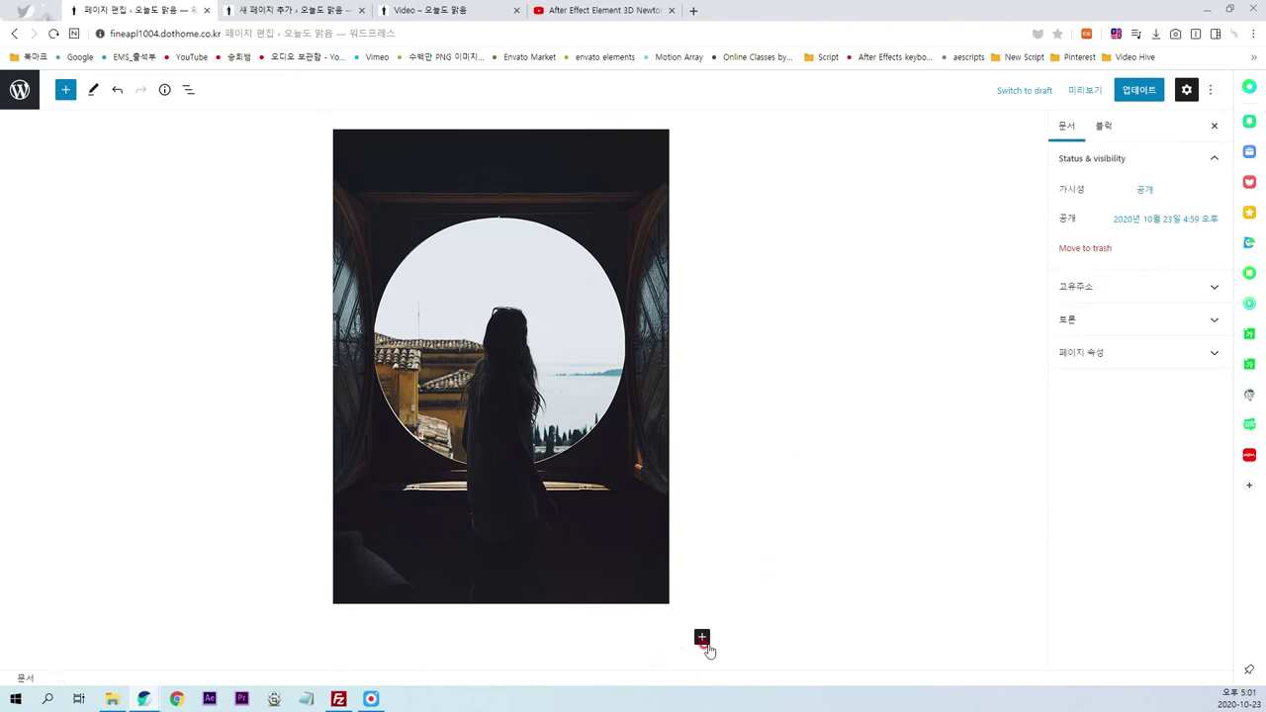
{"action": "left_click", "coordinate": [701, 638]}
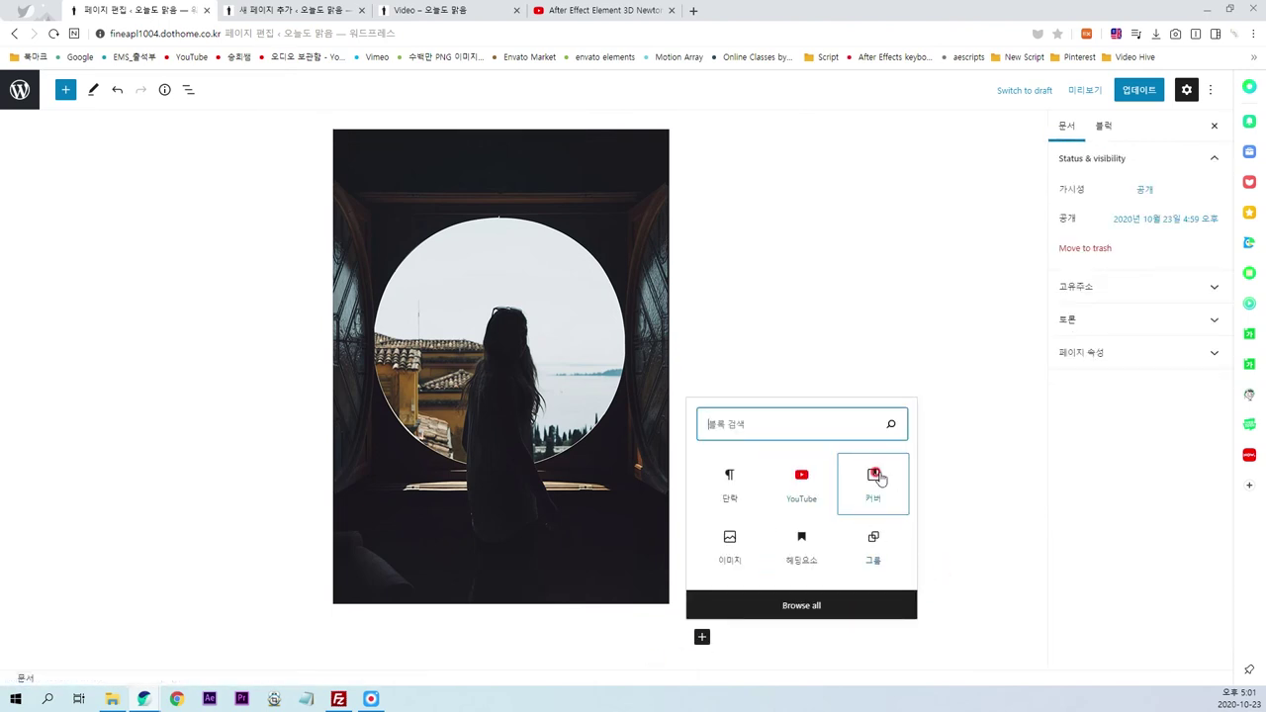
{"action": "left_click", "coordinate": [801, 606]}
{"action": "left_click", "coordinate": [115, 526]}
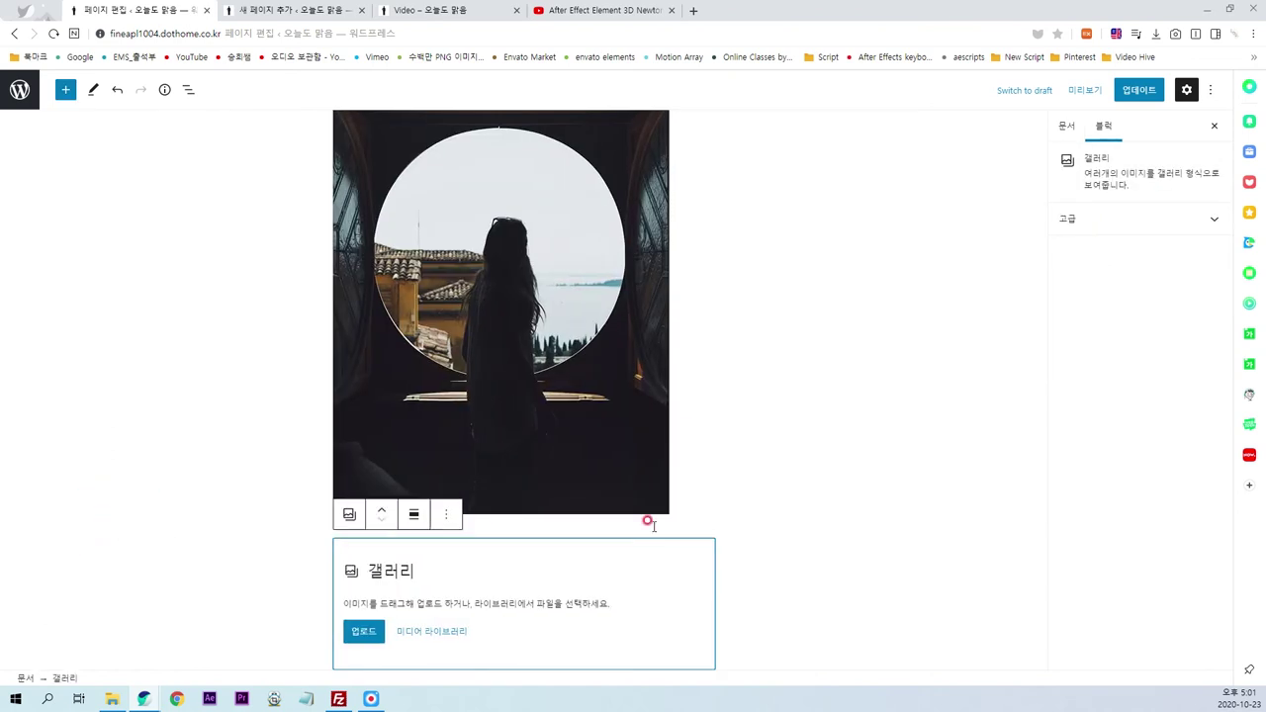
- Create the gallery from seven images: architecture, book, leaf, logo, flat-lay, hand and watch
{"action": "left_click", "coordinate": [420, 635]}
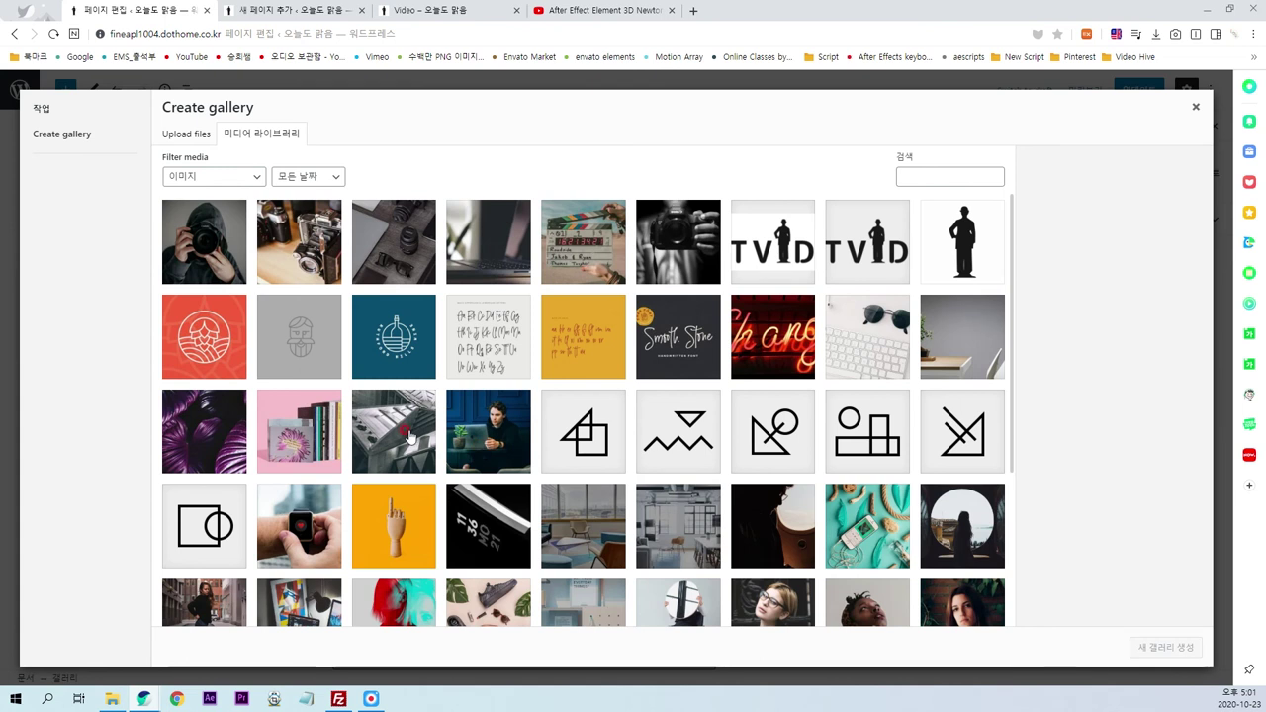
{"action": "left_click", "coordinate": [405, 436]}
{"action": "left_click", "coordinate": [307, 440]}
{"action": "left_click", "coordinate": [204, 431]}
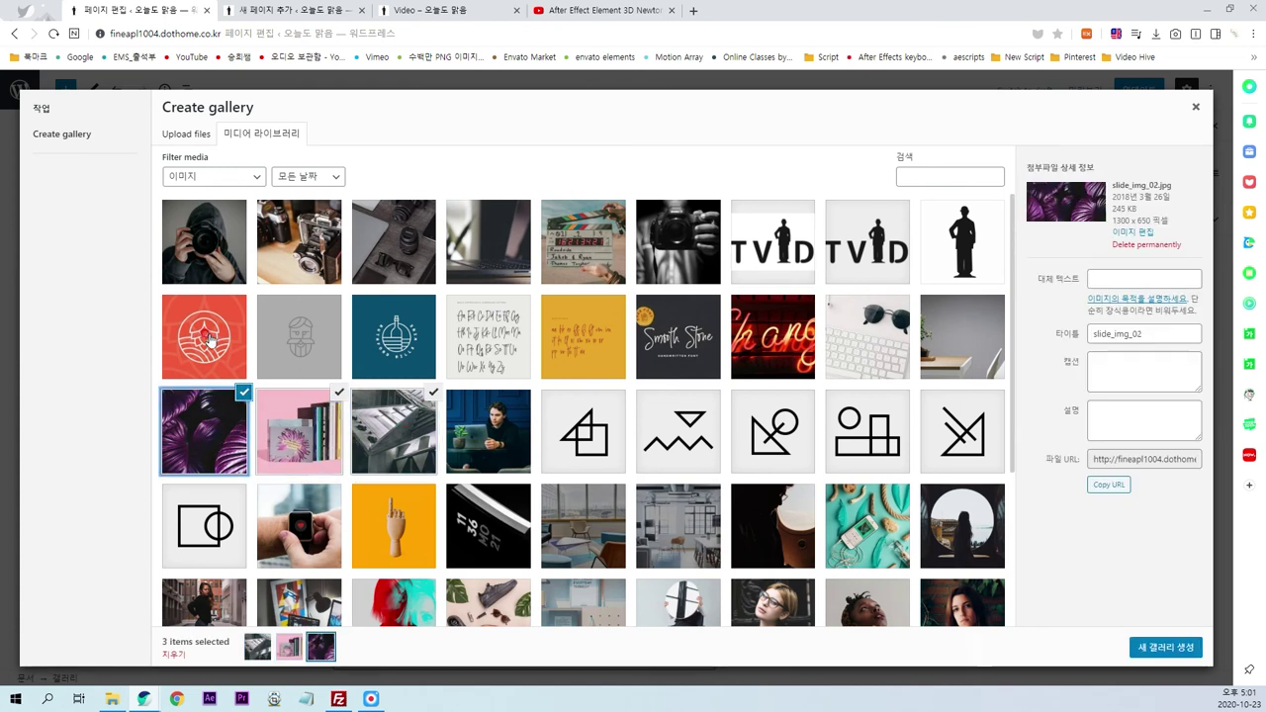
{"action": "left_click", "coordinate": [204, 337]}
{"action": "left_click", "coordinate": [896, 531]}
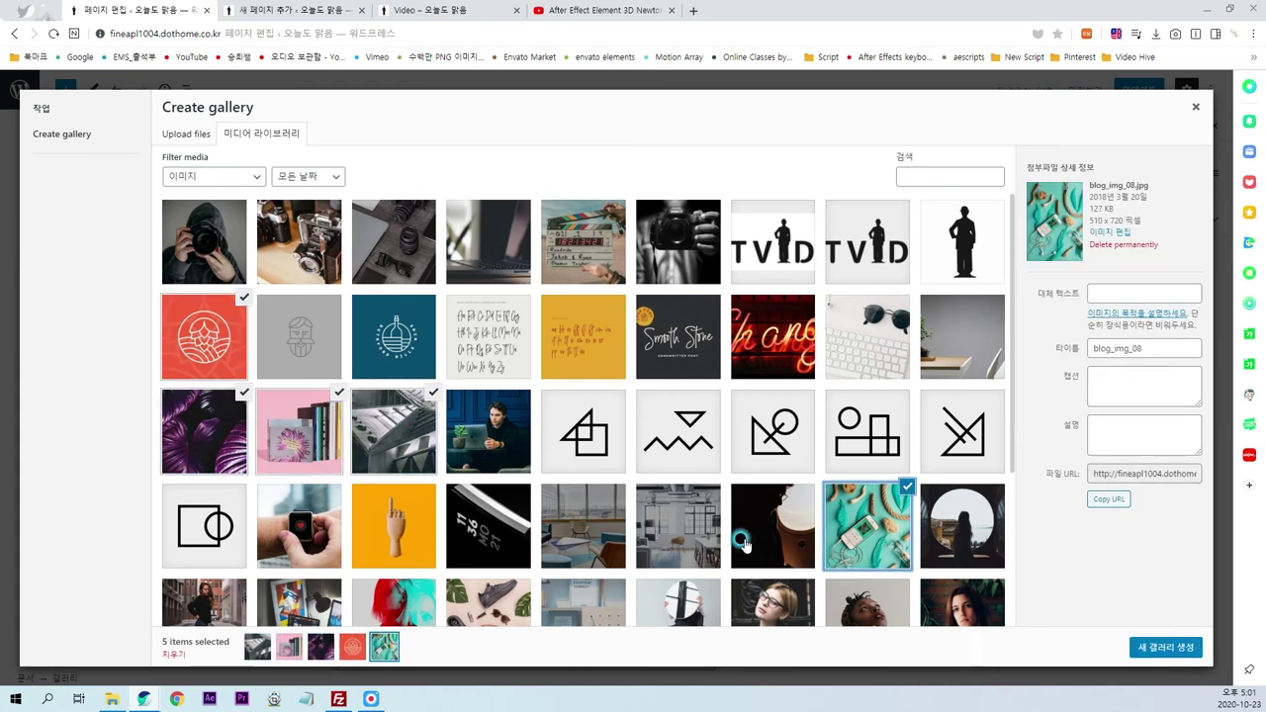
{"action": "scroll", "coordinate": [727, 564], "scroll_direction": "down", "scroll_amount": 2}
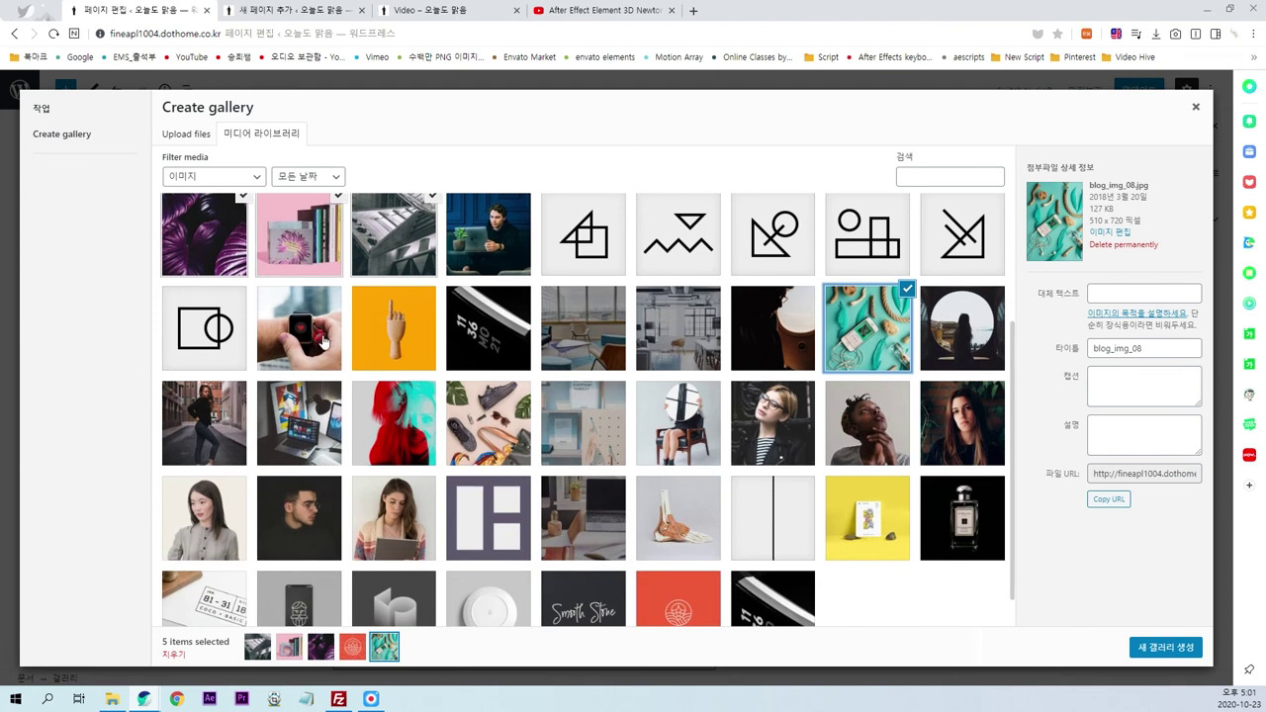
{"action": "left_click", "coordinate": [417, 332]}
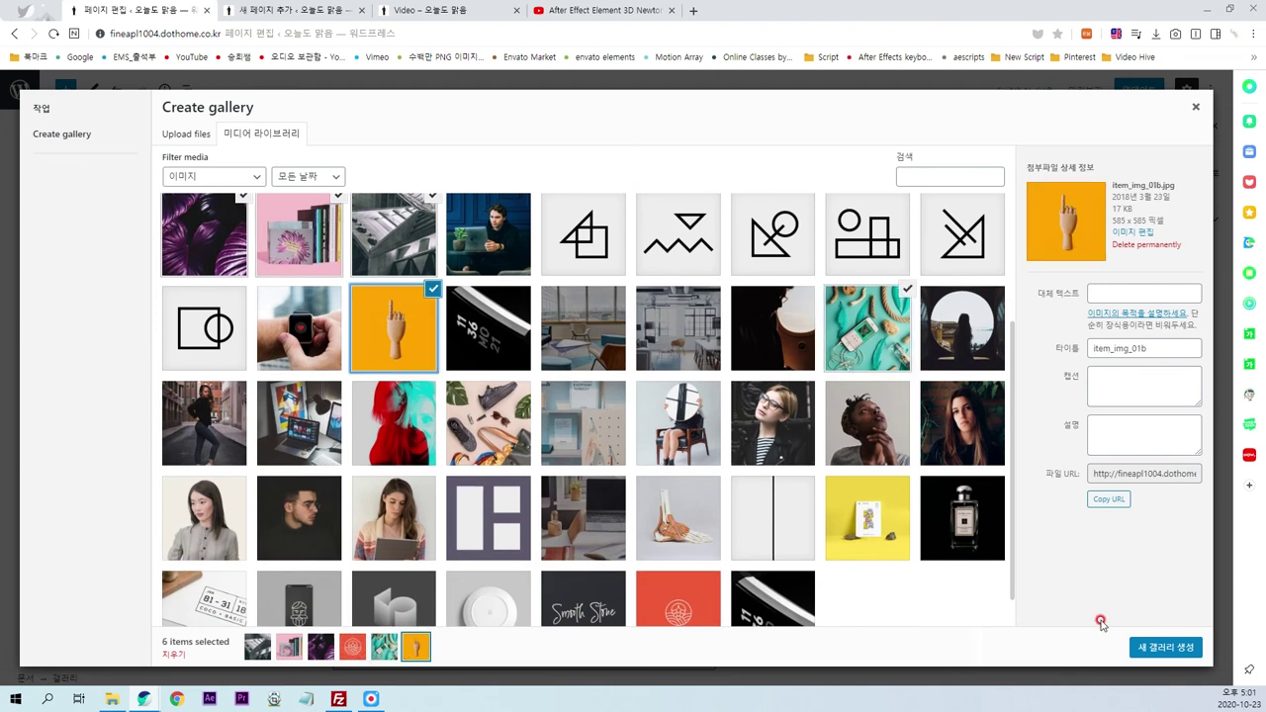
{"action": "left_click", "coordinate": [500, 358]}
{"action": "left_click", "coordinate": [1165, 648]}
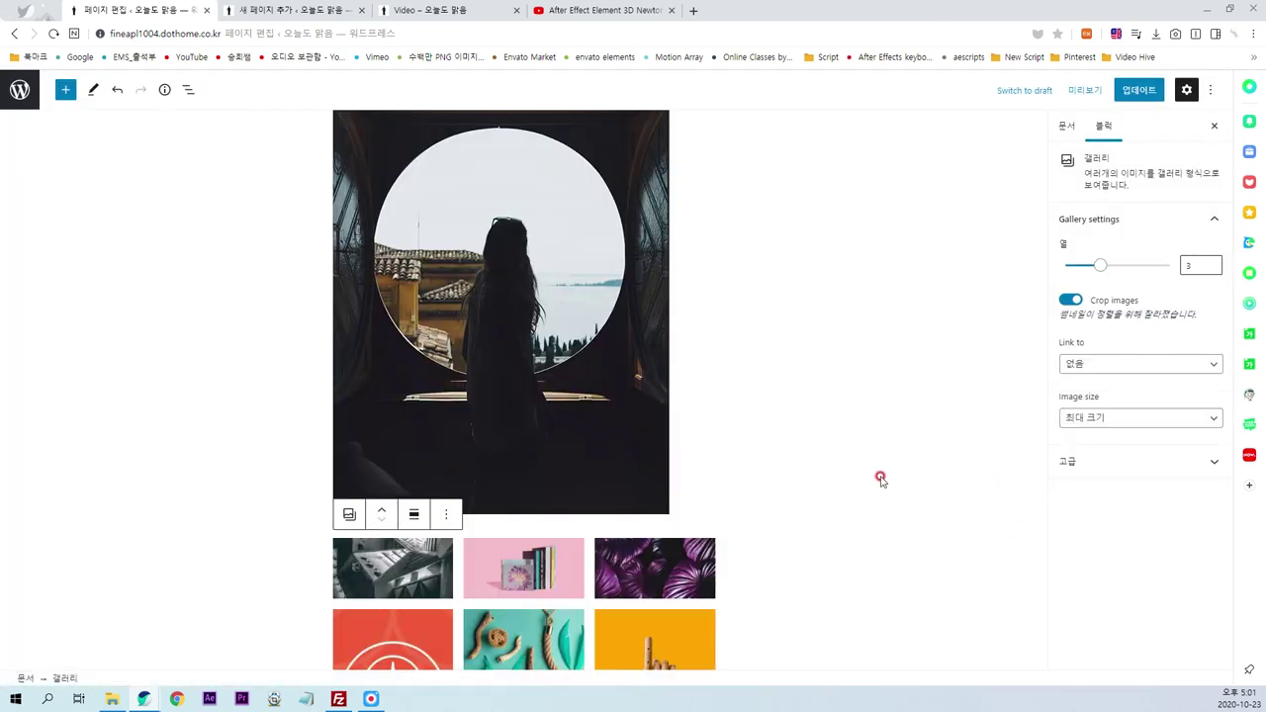
- Set the gallery alignment to Full width and update the test page
{"action": "scroll", "coordinate": [866, 474], "scroll_direction": "down", "scroll_amount": 3}
{"action": "scroll", "coordinate": [851, 366], "scroll_direction": "down", "scroll_amount": 2}
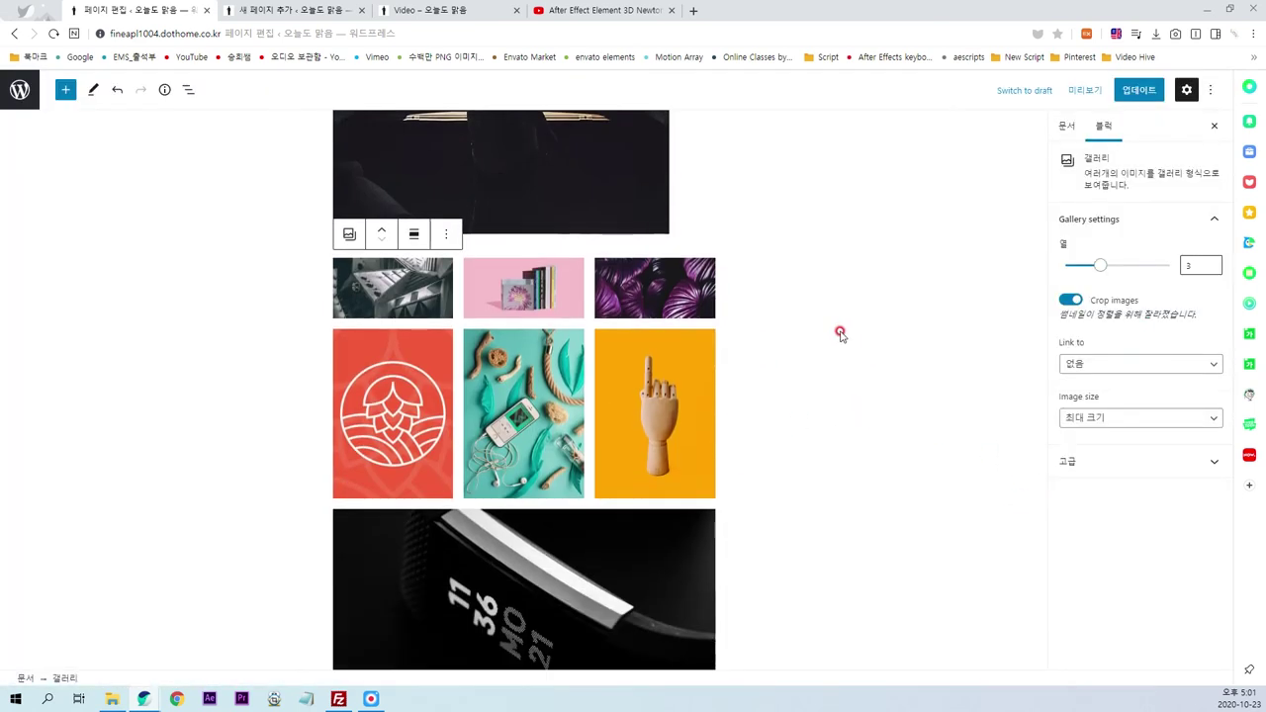
{"action": "left_click", "coordinate": [413, 185]}
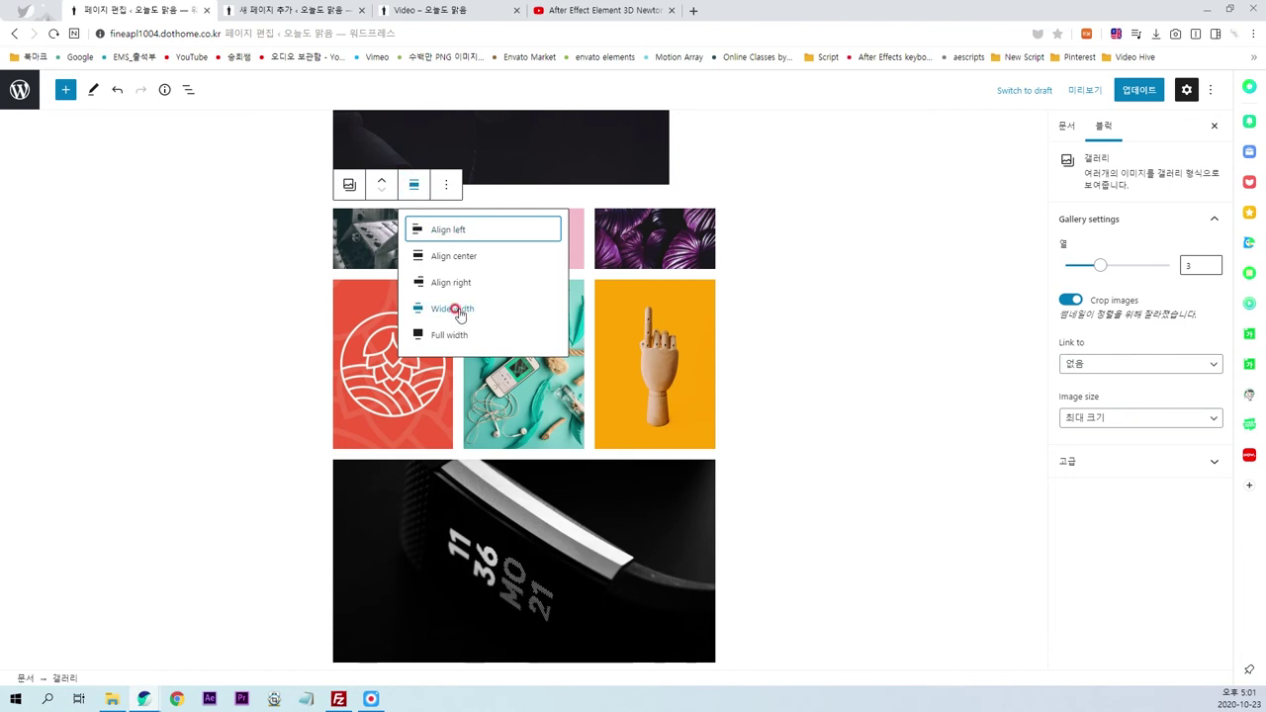
{"action": "left_click", "coordinate": [458, 310]}
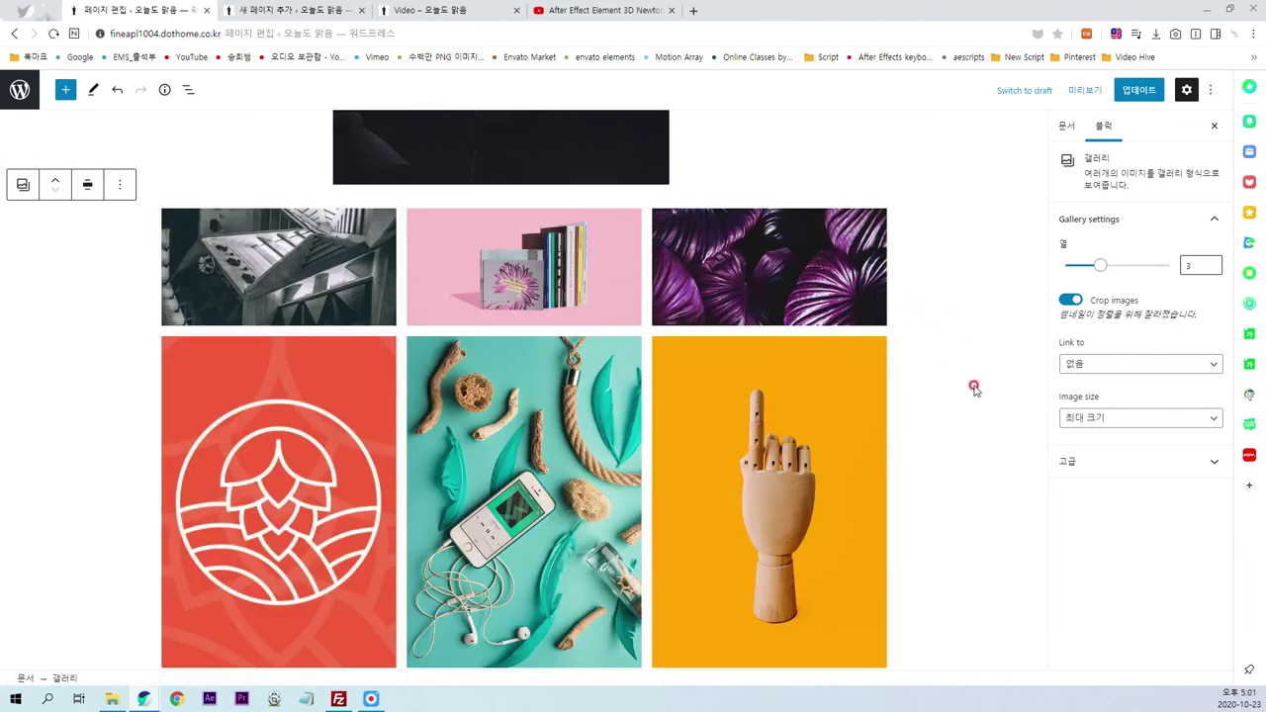
{"action": "left_click", "coordinate": [87, 194]}
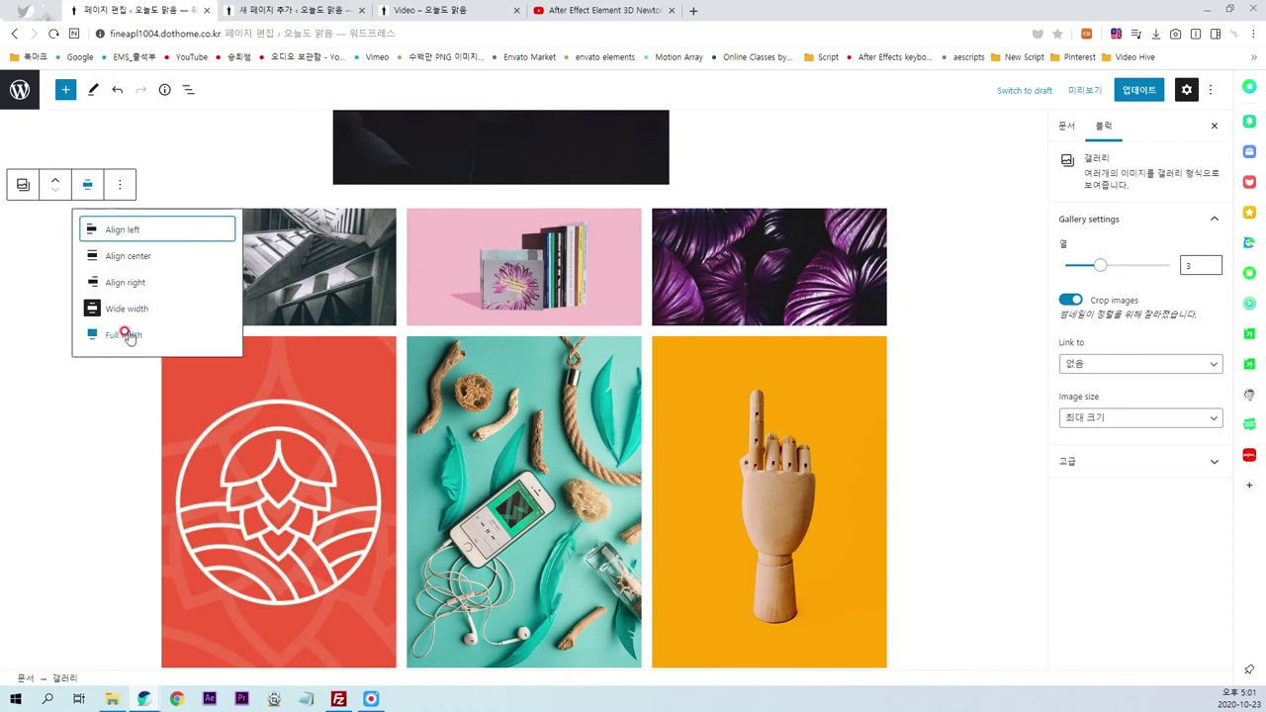
{"action": "left_click", "coordinate": [128, 336]}
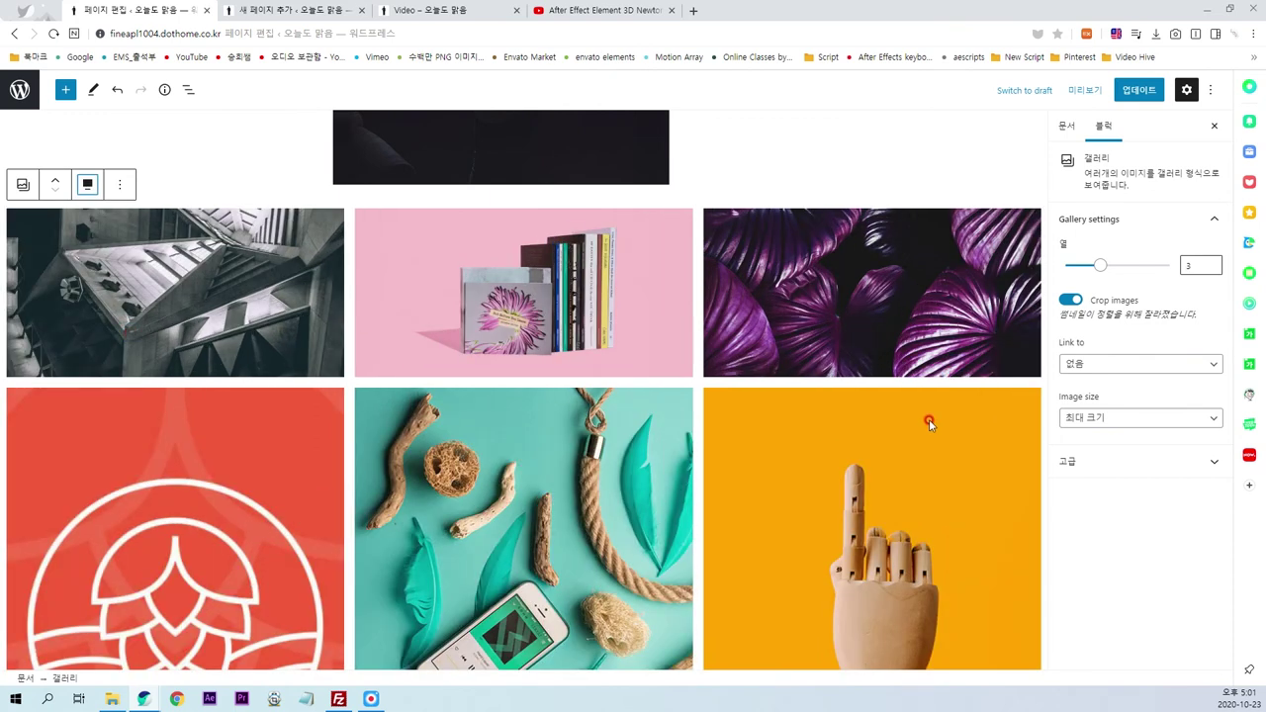
{"action": "left_click", "coordinate": [1137, 89]}
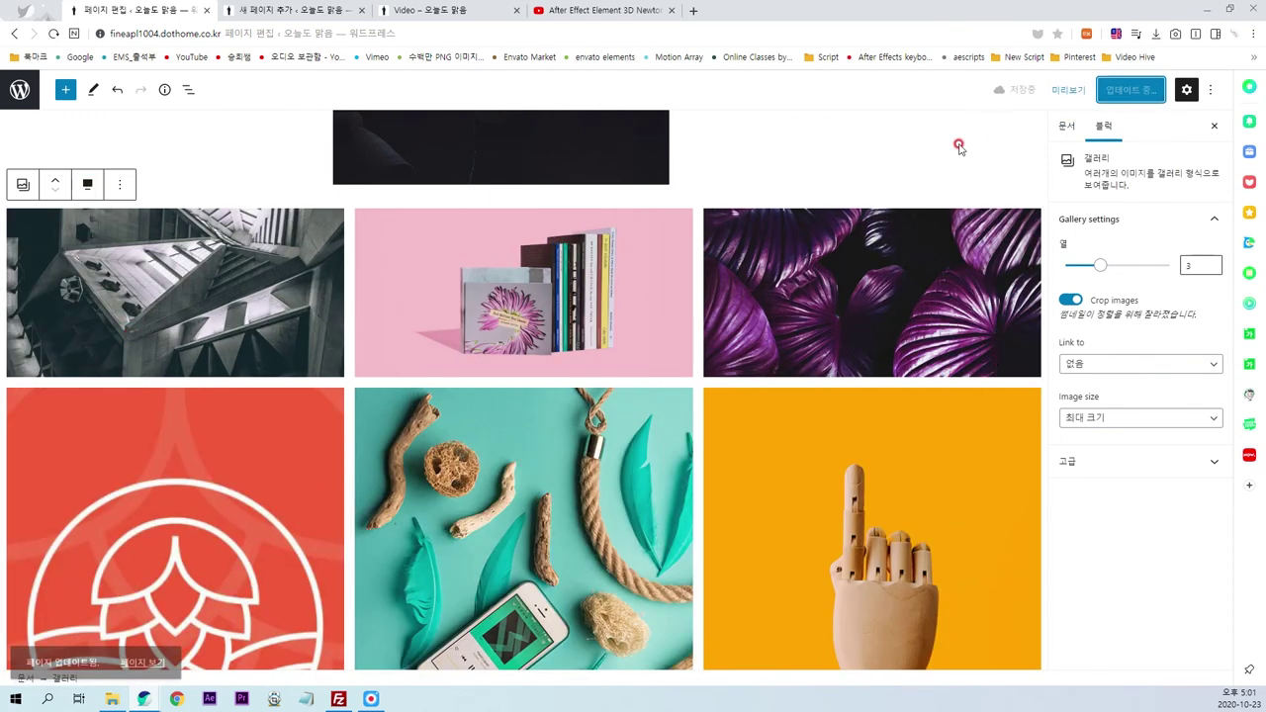
{"action": "left_click", "coordinate": [442, 10]}
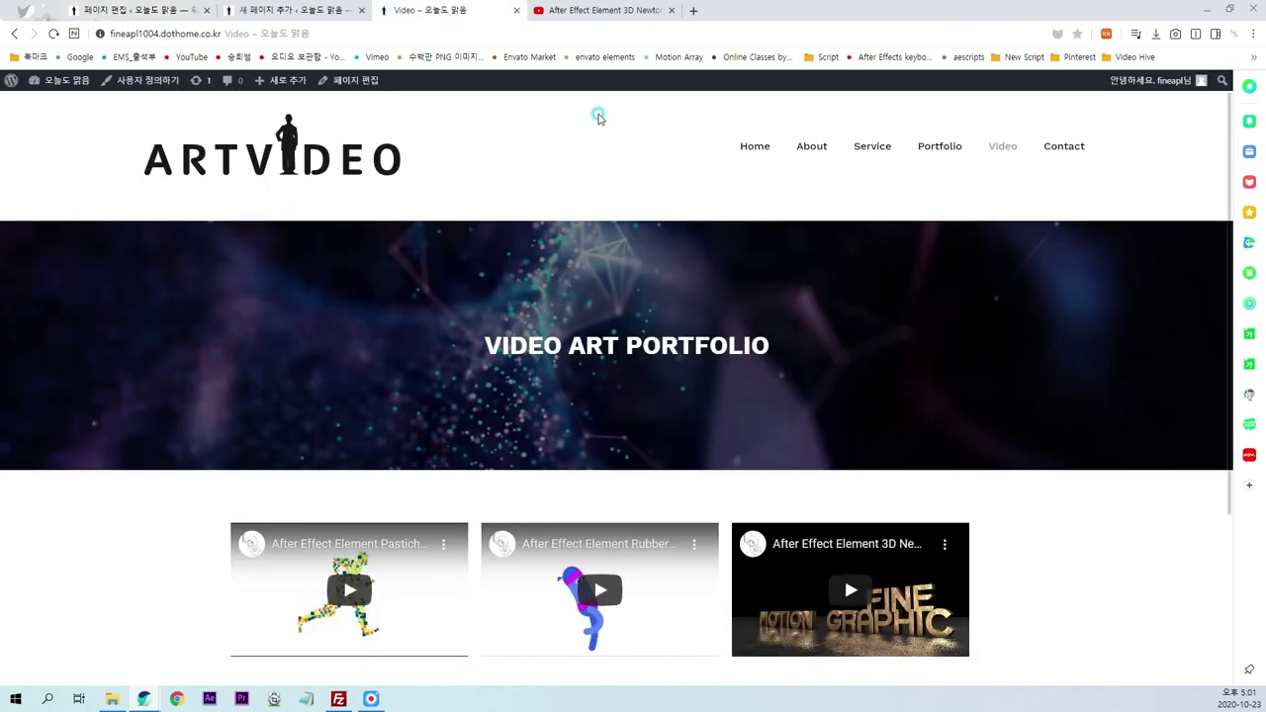
- Open the live test page and scroll through its full-width gallery down to the footer
{"action": "left_click", "coordinate": [287, 10]}
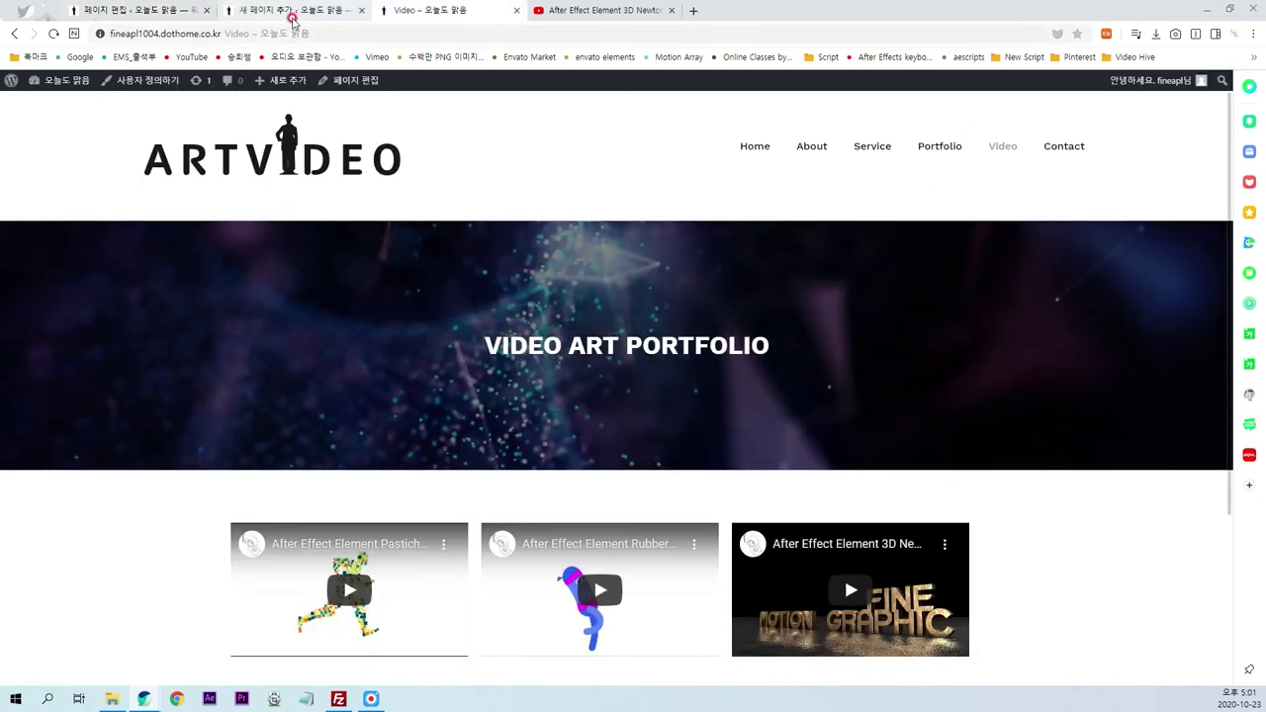
{"action": "left_click", "coordinate": [464, 12]}
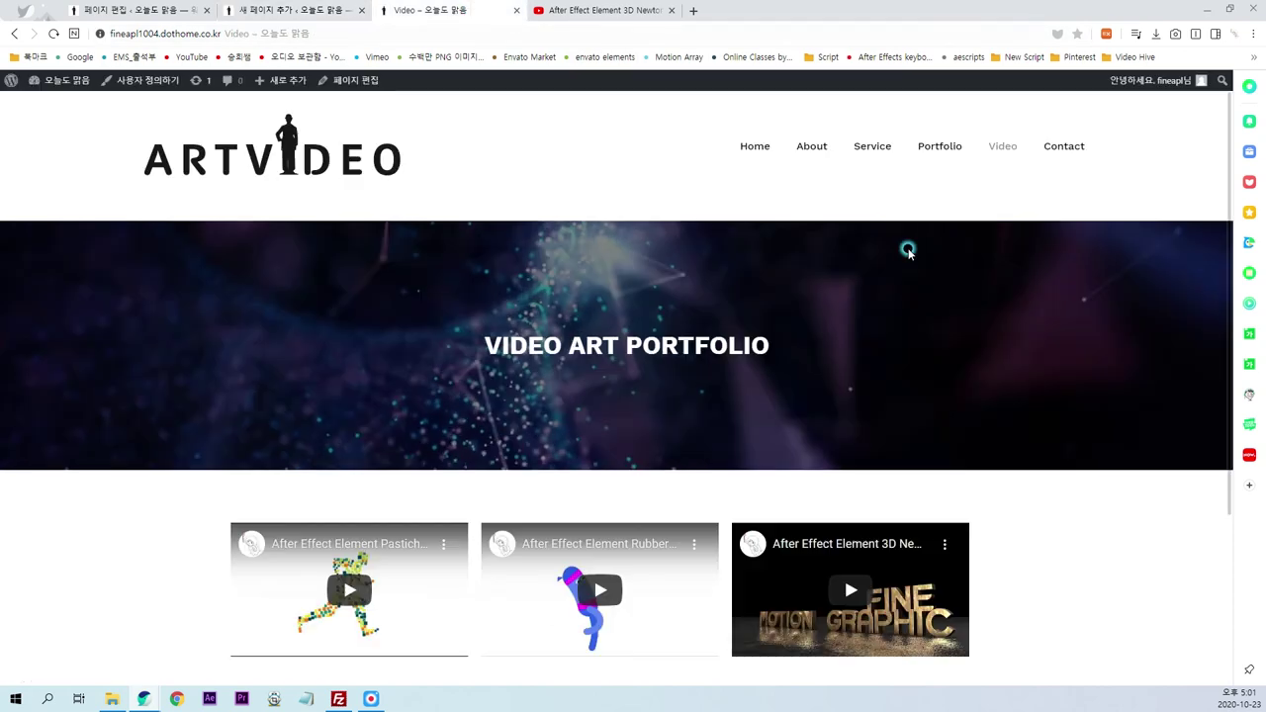
{"action": "left_click", "coordinate": [424, 174]}
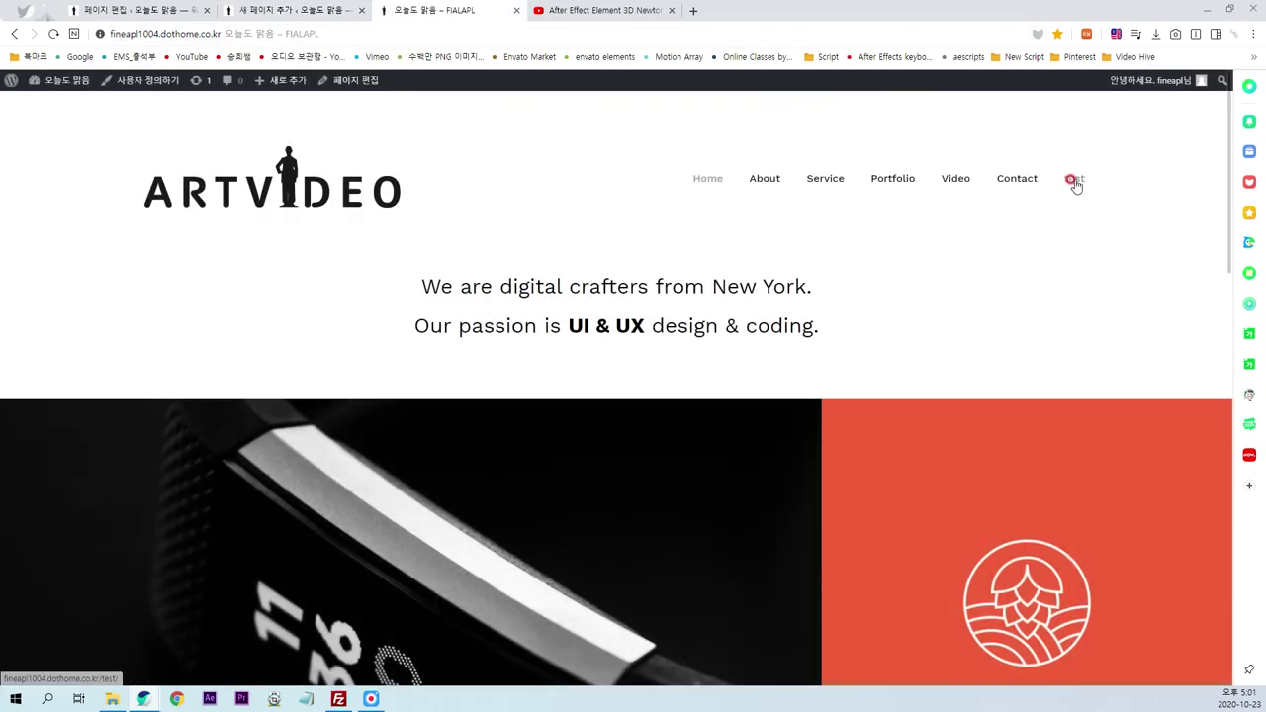
{"action": "scroll", "coordinate": [438, 280], "scroll_direction": "down", "scroll_amount": 2}
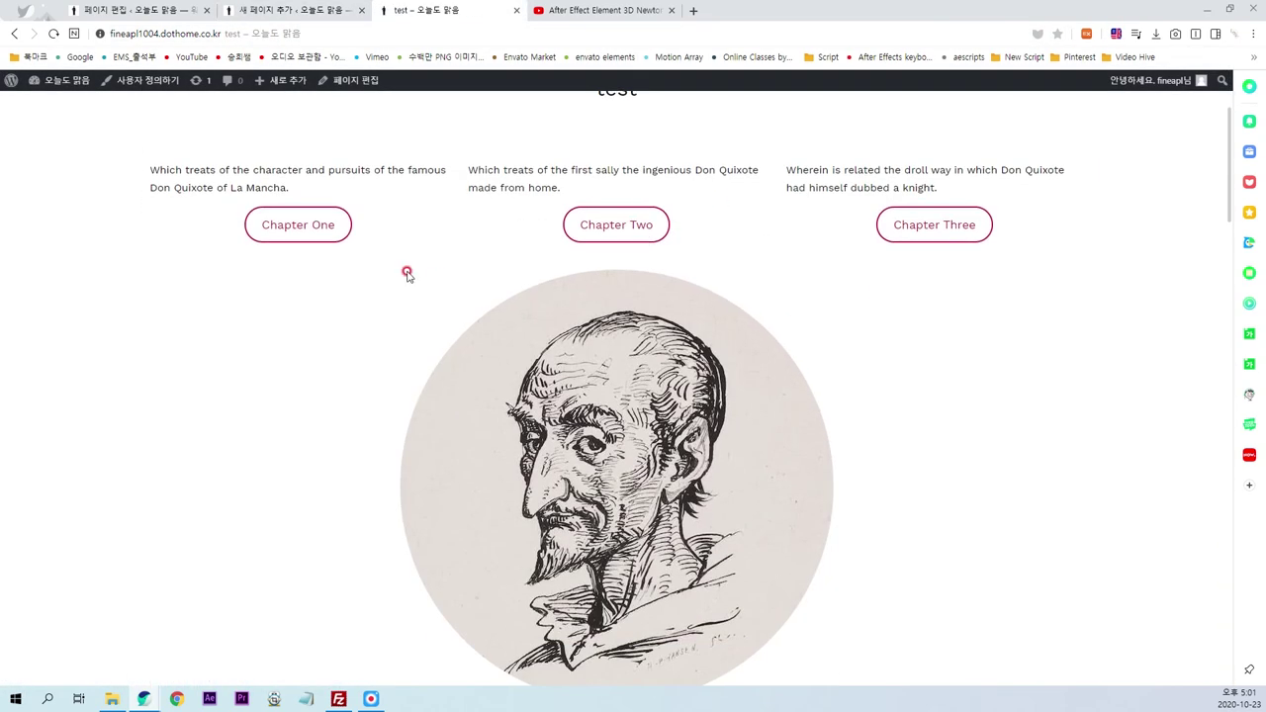
{"action": "scroll", "coordinate": [827, 319], "scroll_direction": "down", "scroll_amount": 3}
{"action": "scroll", "coordinate": [827, 320], "scroll_direction": "down", "scroll_amount": 2}
{"action": "scroll", "coordinate": [867, 311], "scroll_direction": "down", "scroll_amount": 2}
{"action": "scroll", "coordinate": [735, 241], "scroll_direction": "down", "scroll_amount": 1}
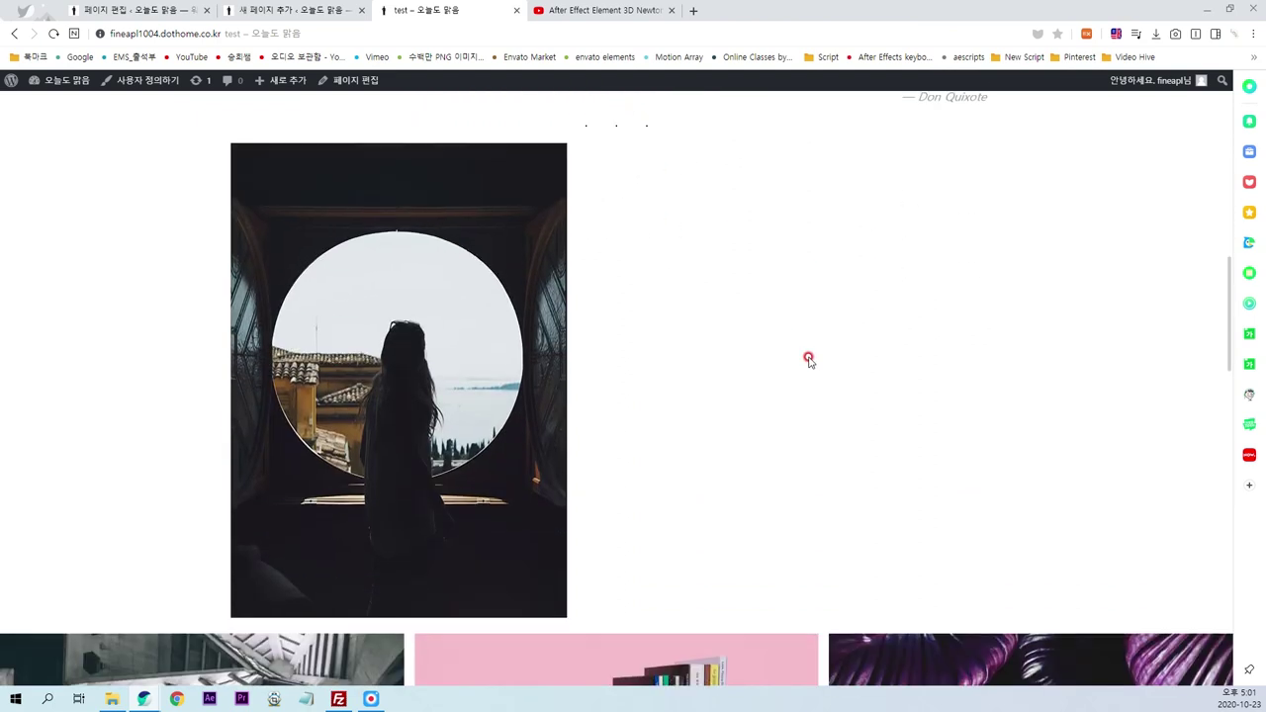
{"action": "scroll", "coordinate": [808, 360], "scroll_direction": "down", "scroll_amount": 1}
{"action": "scroll", "coordinate": [590, 276], "scroll_direction": "down", "scroll_amount": 3}
{"action": "scroll", "coordinate": [738, 363], "scroll_direction": "down", "scroll_amount": 2}
{"action": "scroll", "coordinate": [738, 363], "scroll_direction": "down", "scroll_amount": 1}
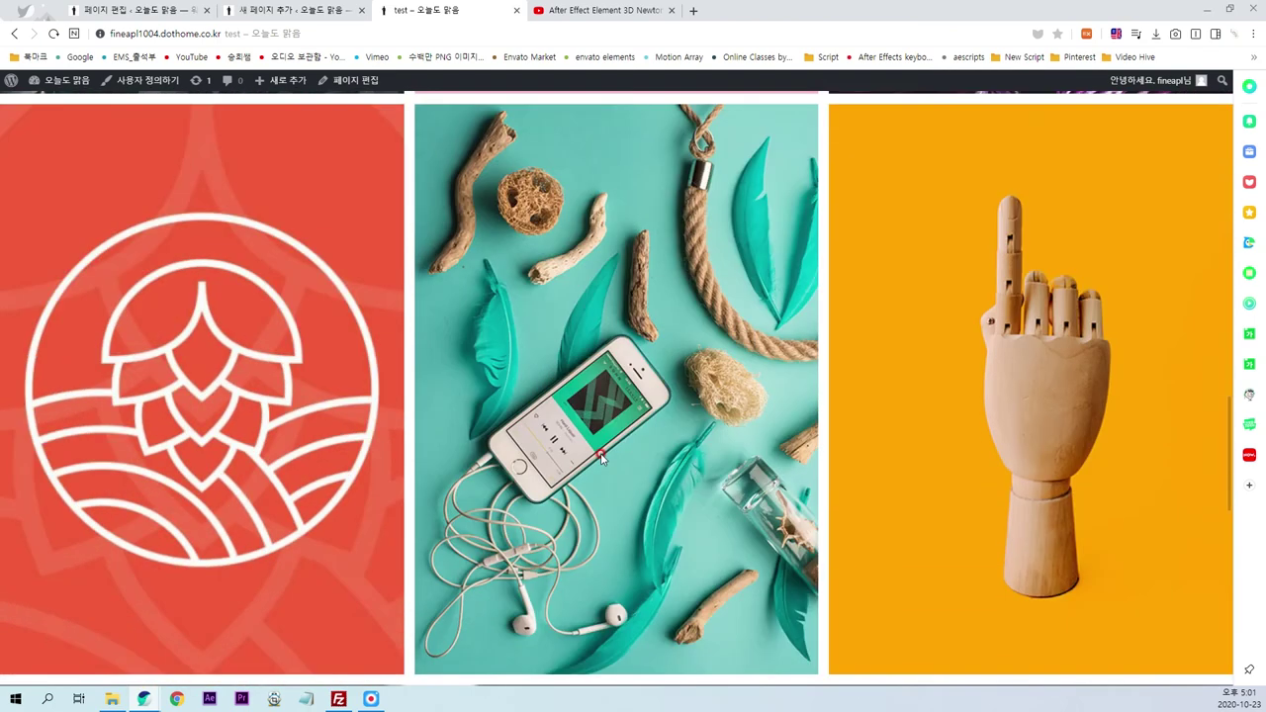
{"action": "scroll", "coordinate": [662, 435], "scroll_direction": "down", "scroll_amount": 1}
{"action": "scroll", "coordinate": [663, 435], "scroll_direction": "down", "scroll_amount": 2}
{"action": "scroll", "coordinate": [616, 426], "scroll_direction": "down", "scroll_amount": 3}
{"action": "scroll", "coordinate": [619, 421], "scroll_direction": "down", "scroll_amount": 2}
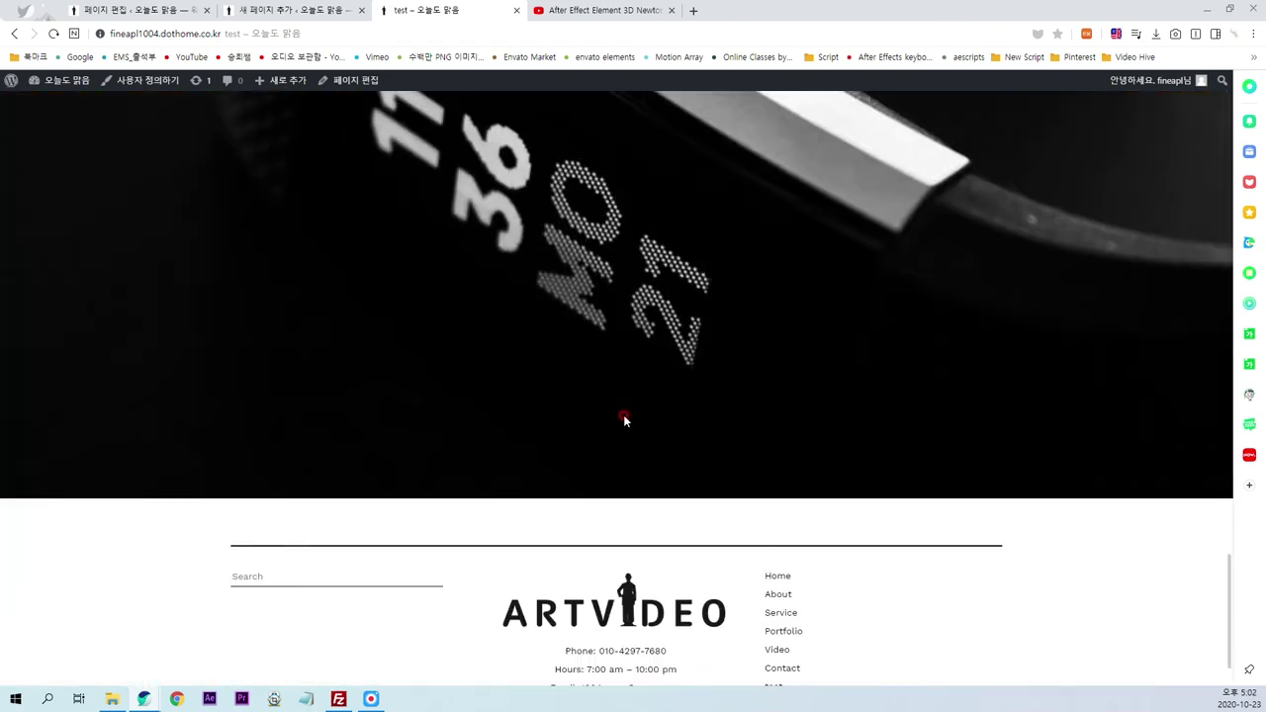
{"action": "scroll", "coordinate": [625, 420], "scroll_direction": "up", "scroll_amount": 3}
{"action": "scroll", "coordinate": [692, 247], "scroll_direction": "up", "scroll_amount": 3}
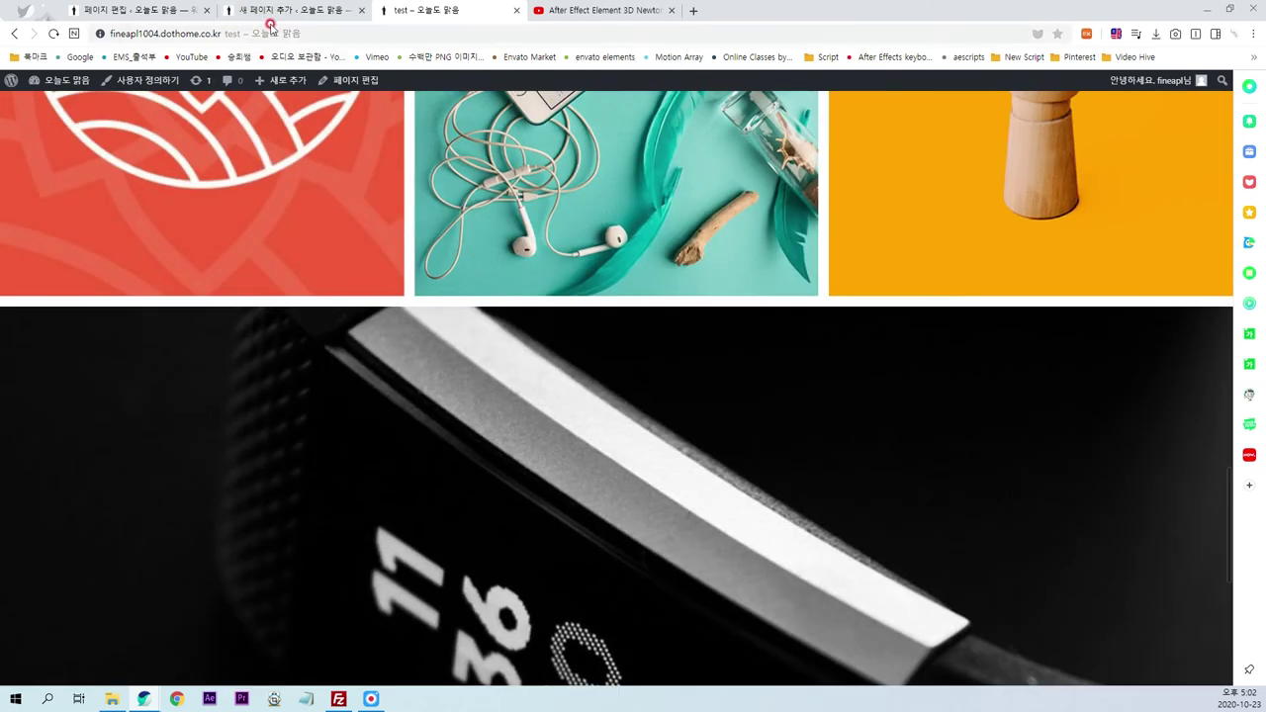
- Switch the published test page back to draft and confirm the revert
{"action": "left_click", "coordinate": [289, 12]}
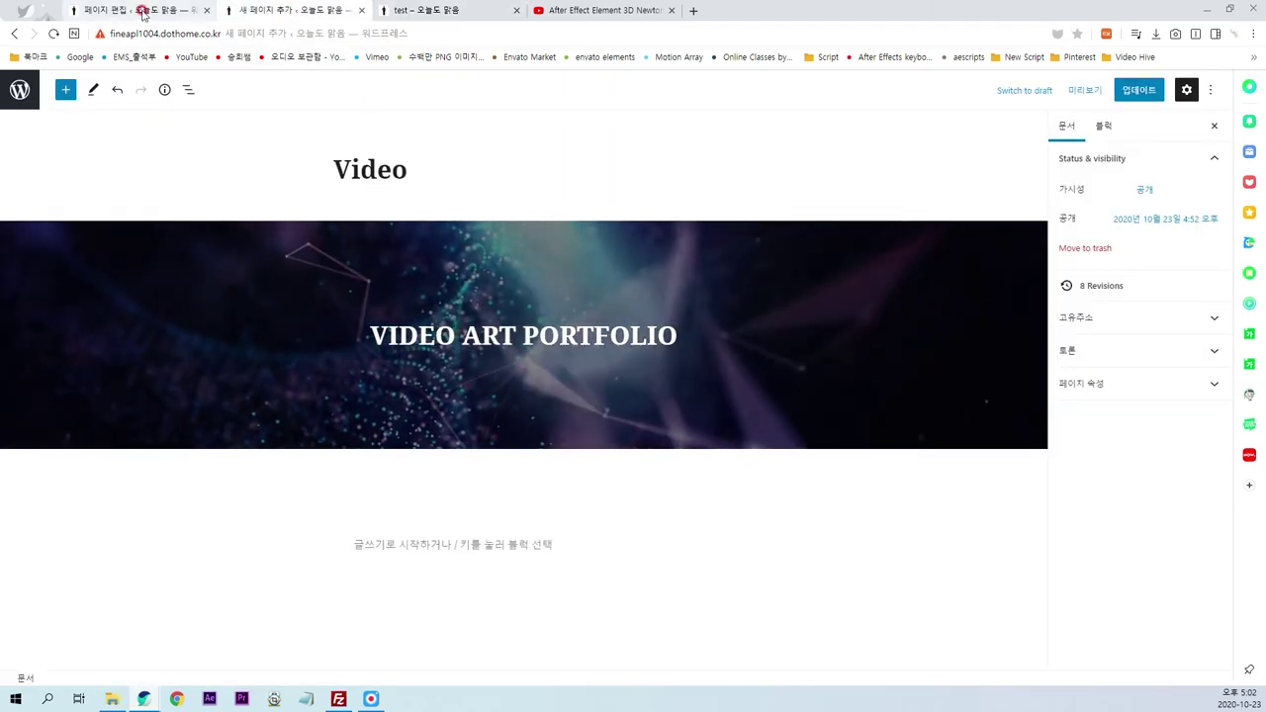
{"action": "left_click", "coordinate": [139, 10]}
{"action": "scroll", "coordinate": [828, 325], "scroll_direction": "up", "scroll_amount": 2}
{"action": "scroll", "coordinate": [827, 283], "scroll_direction": "up", "scroll_amount": 4}
{"action": "scroll", "coordinate": [828, 283], "scroll_direction": "up", "scroll_amount": 1}
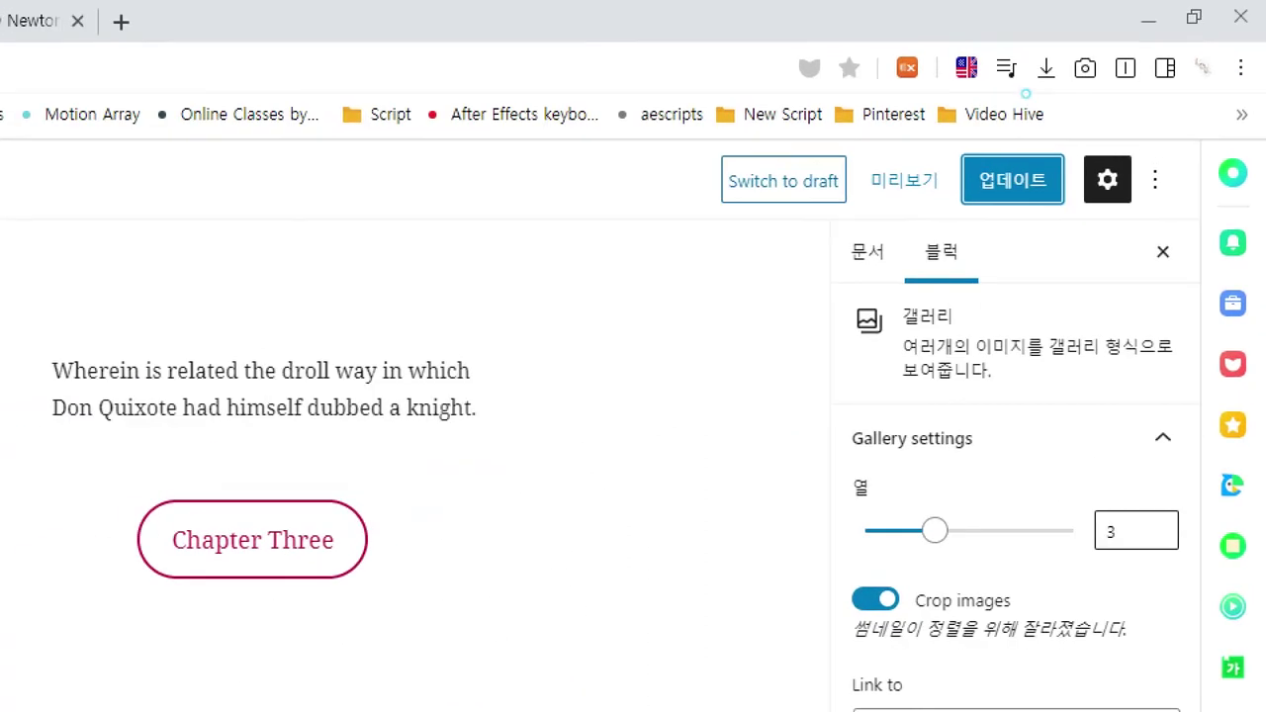
{"action": "mouse_move", "coordinate": [825, 199]}
{"action": "left_mouse_down"}
{"action": "mouse_move", "coordinate": [693, 193]}
{"action": "mouse_move", "coordinate": [845, 198]}
{"action": "mouse_move", "coordinate": [777, 318]}
{"action": "left_mouse_up"}
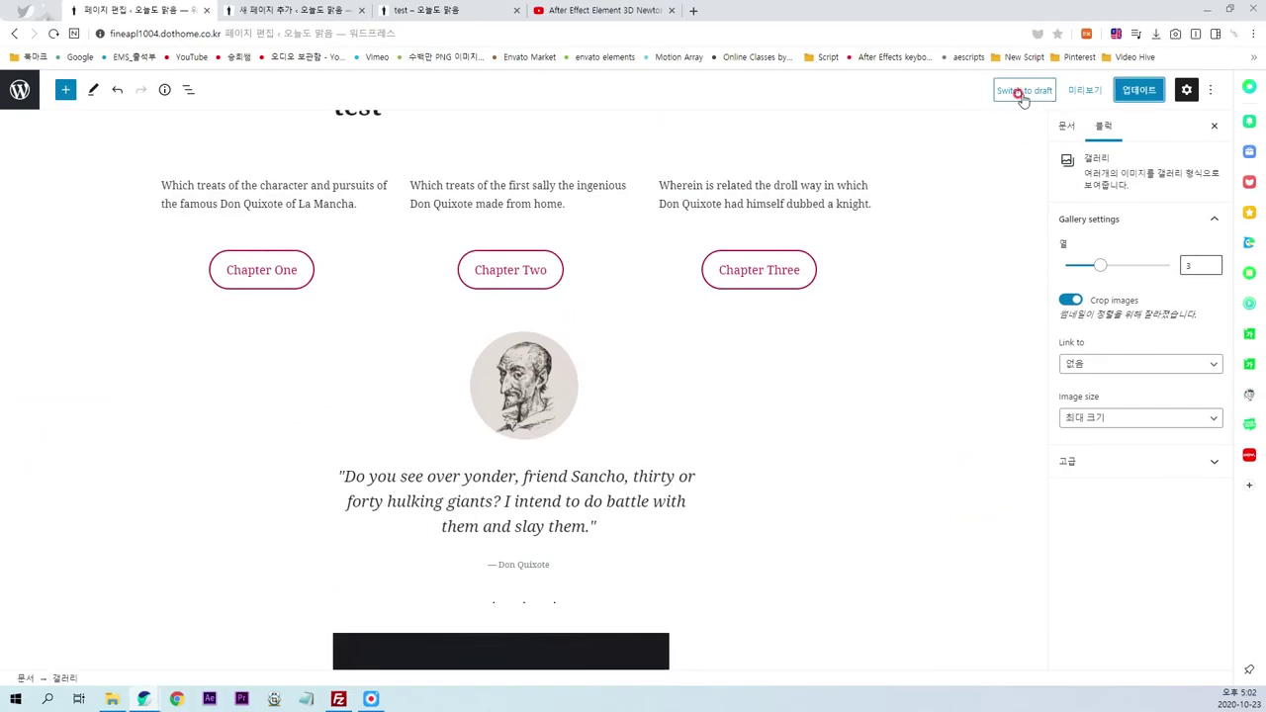
{"action": "left_click", "coordinate": [1022, 94]}
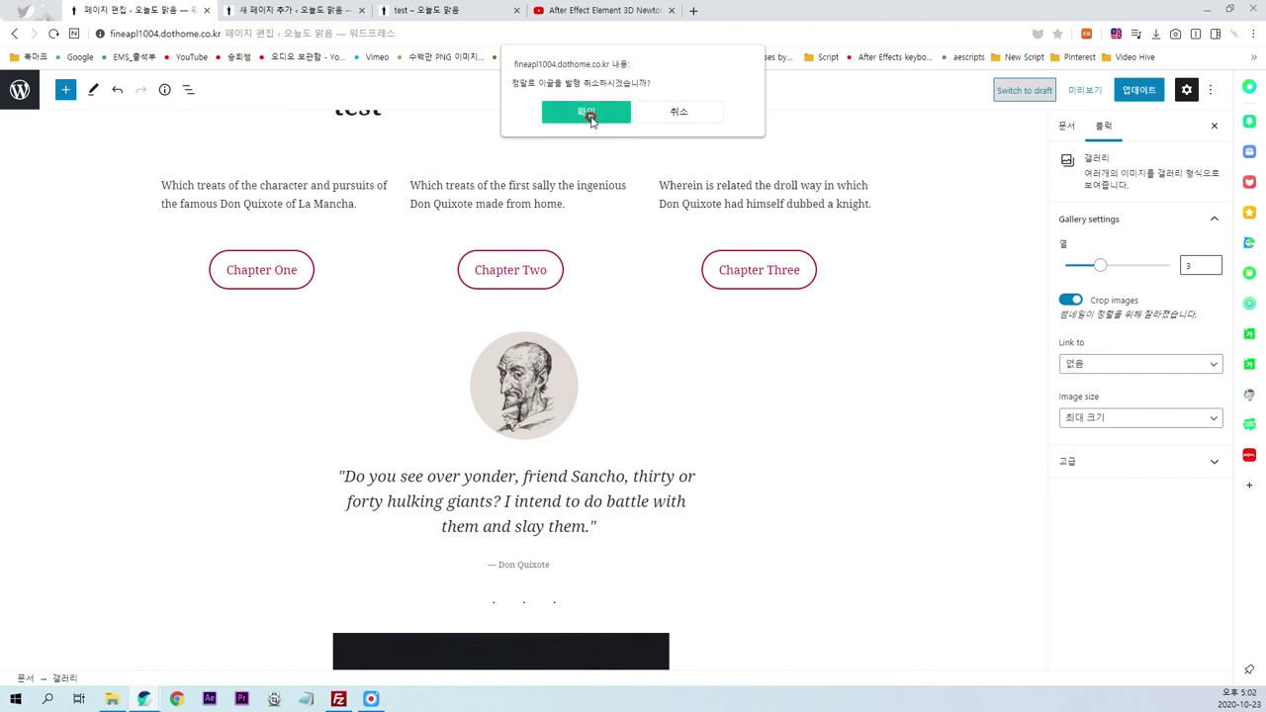
{"action": "left_click", "coordinate": [587, 114]}
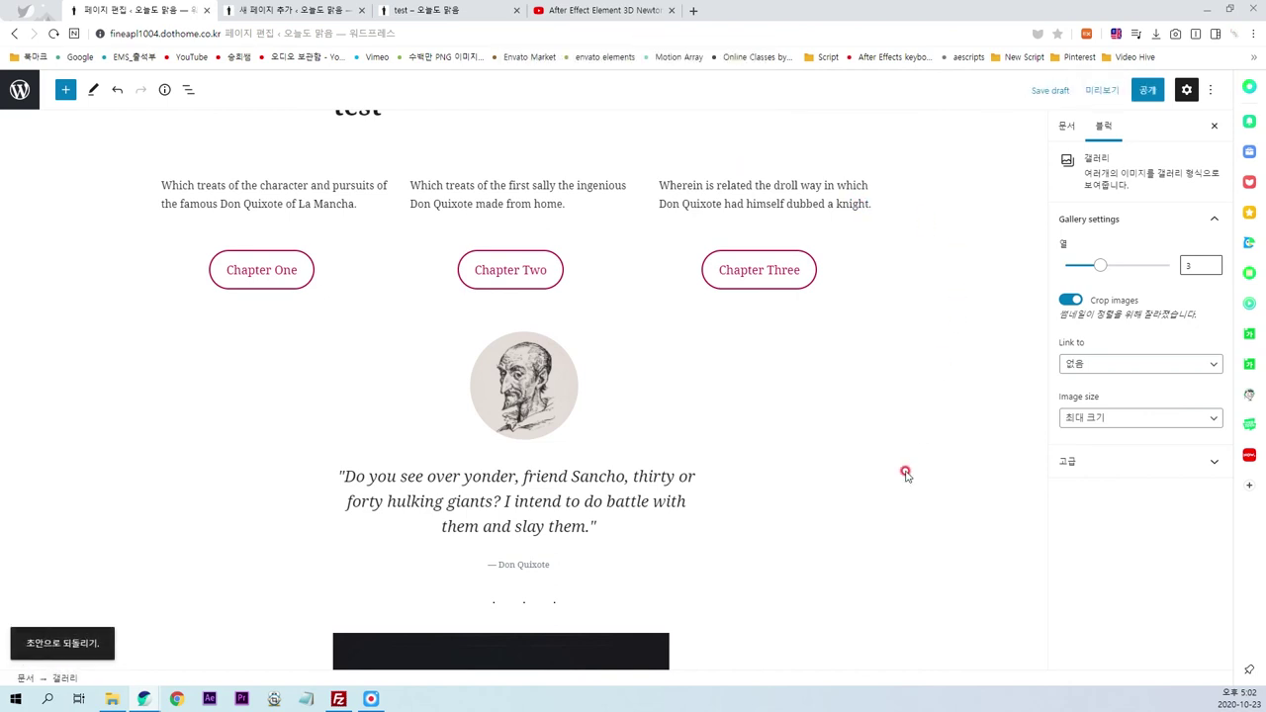
{"action": "left_click", "coordinate": [306, 10]}
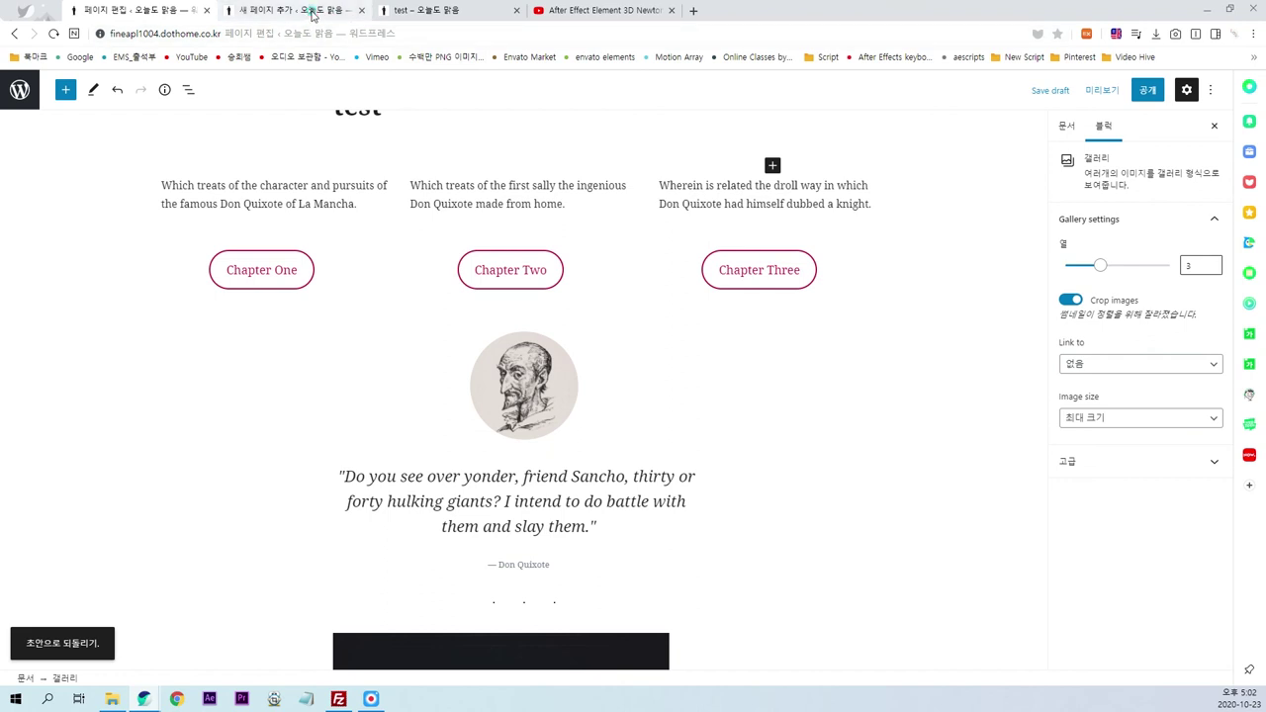
- On the live site, go to the home page and open the test page from the menu
{"action": "left_click", "coordinate": [406, 10]}
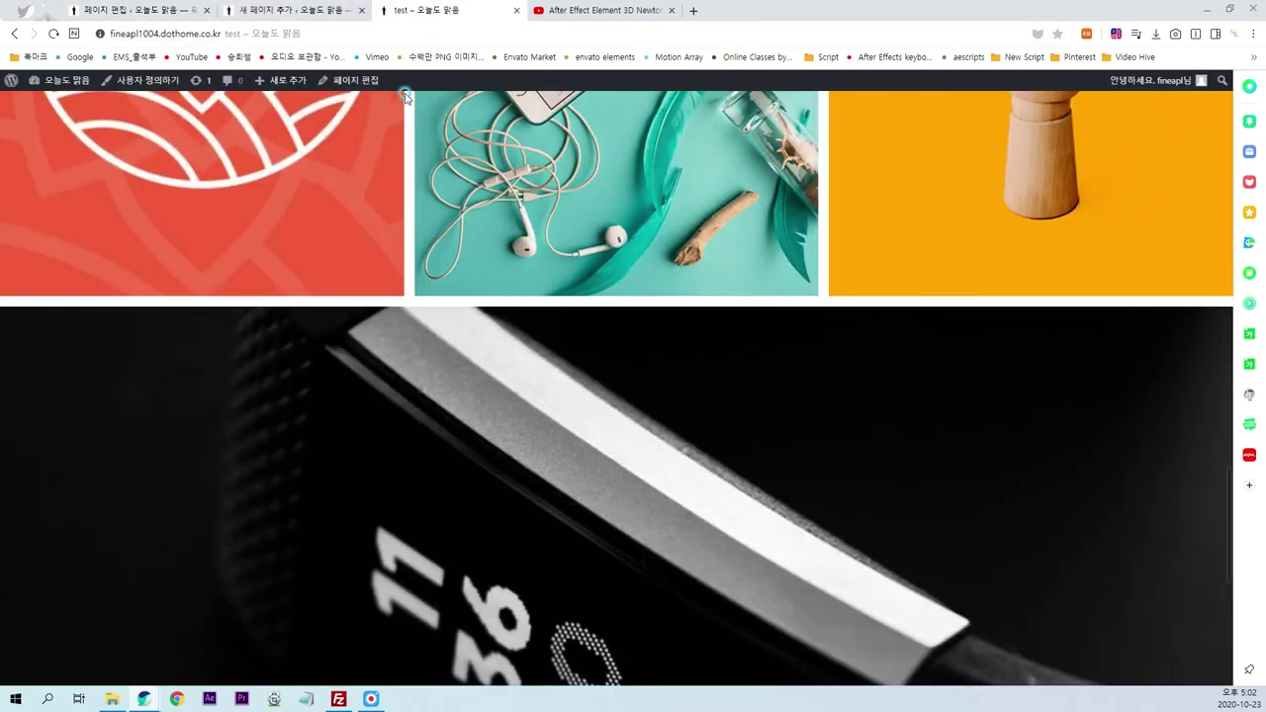
{"action": "scroll", "coordinate": [345, 170], "scroll_direction": "up", "scroll_amount": 5}
{"action": "scroll", "coordinate": [317, 168], "scroll_direction": "up", "scroll_amount": 5}
{"action": "scroll", "coordinate": [286, 164], "scroll_direction": "up", "scroll_amount": 5}
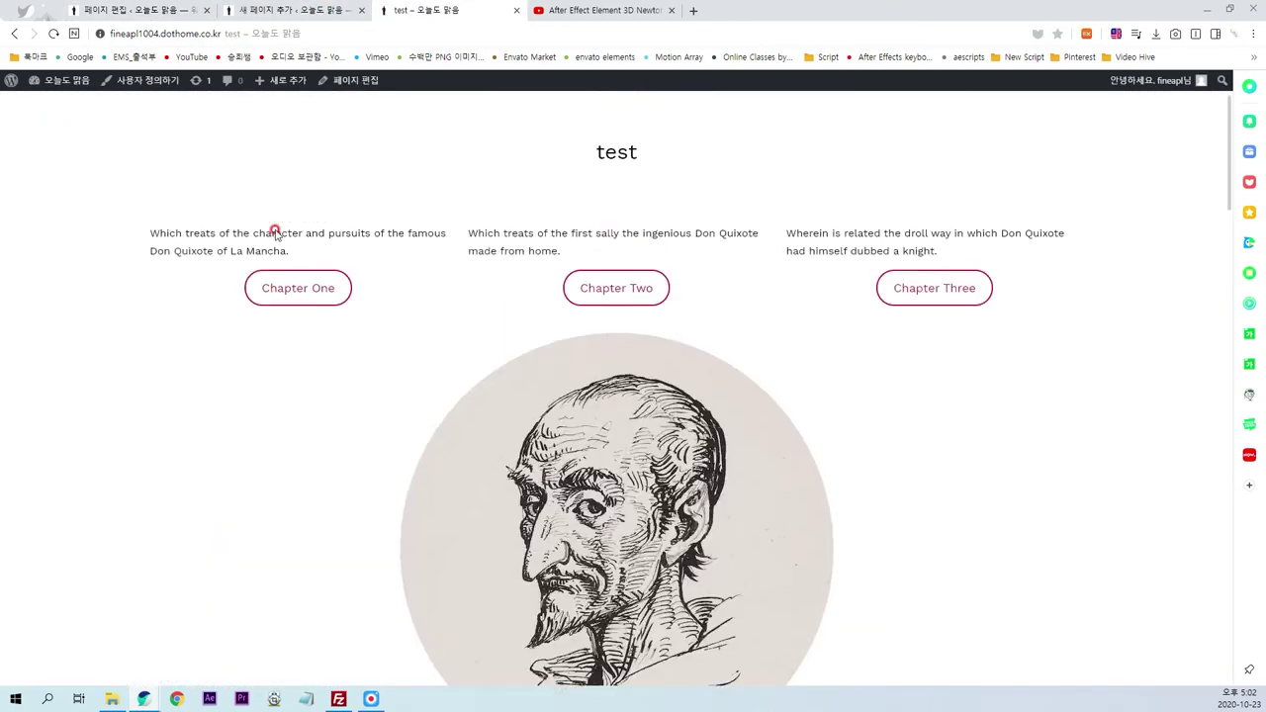
{"action": "scroll", "coordinate": [255, 160], "scroll_direction": "up", "scroll_amount": 3}
{"action": "left_click", "coordinate": [254, 160]}
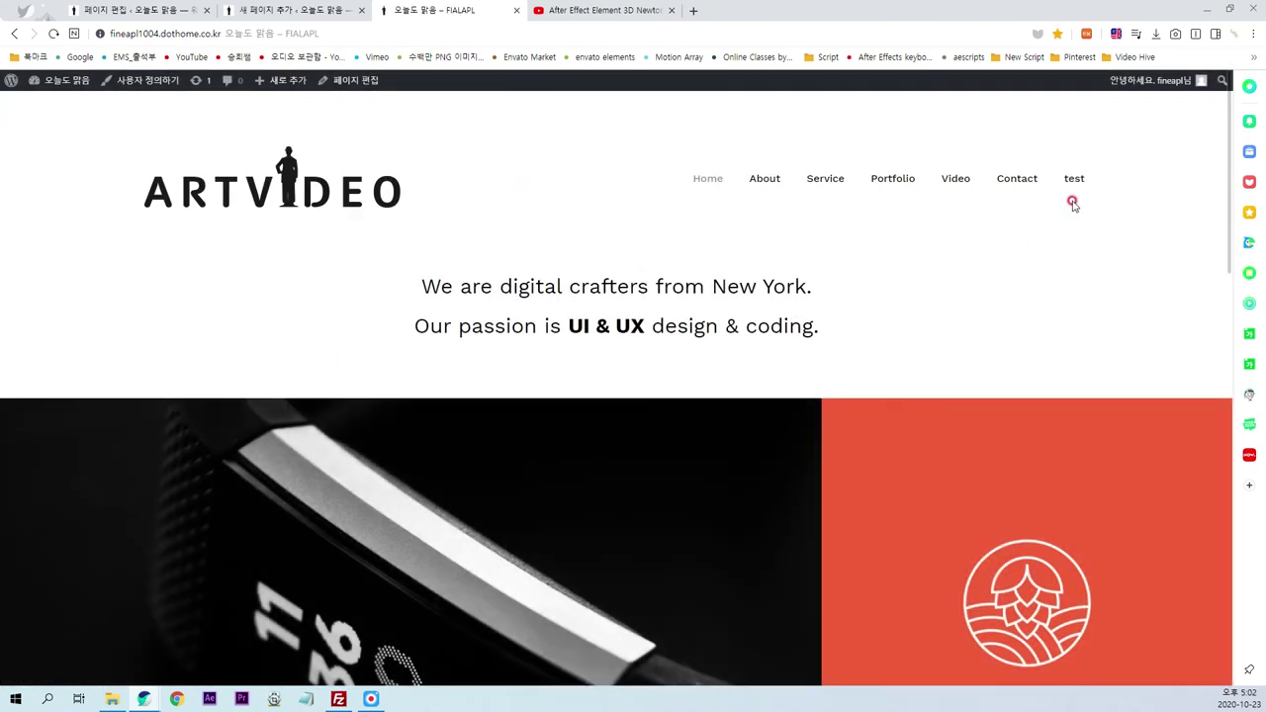
{"action": "left_click", "coordinate": [1075, 181]}
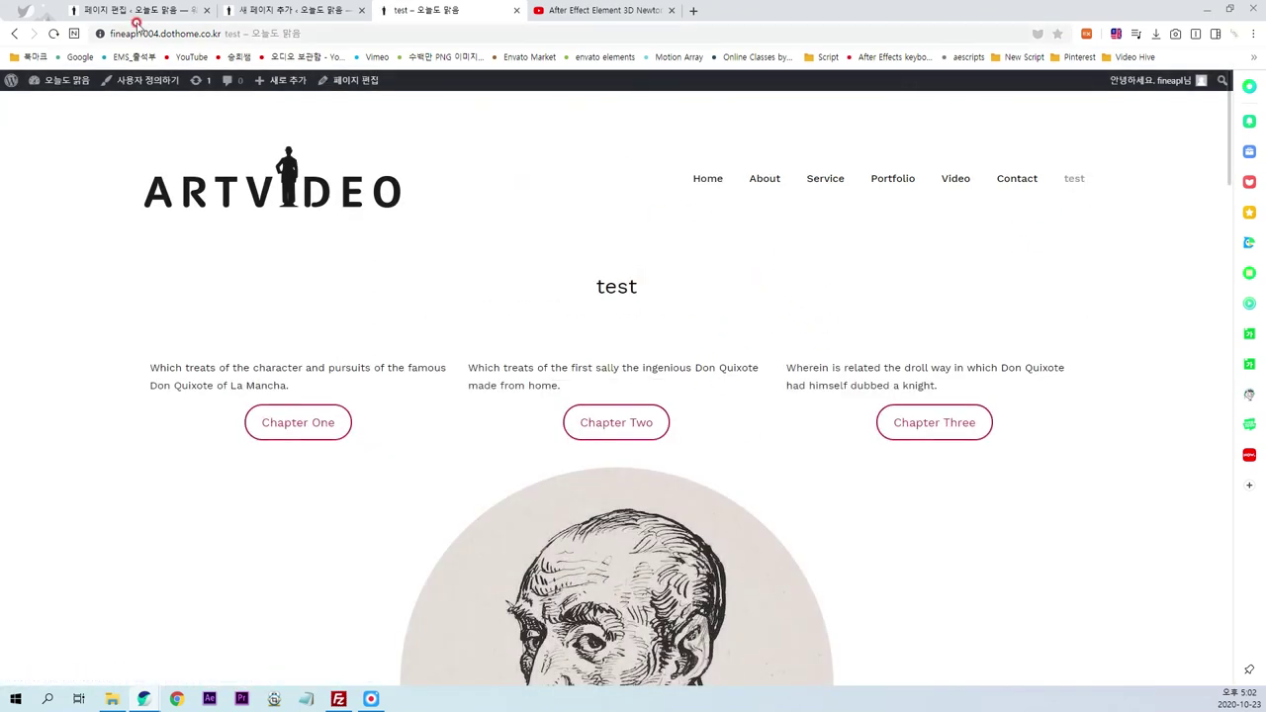
- Save the test page as a draft
{"action": "left_click", "coordinate": [138, 10]}
{"action": "left_click", "coordinate": [1053, 91]}
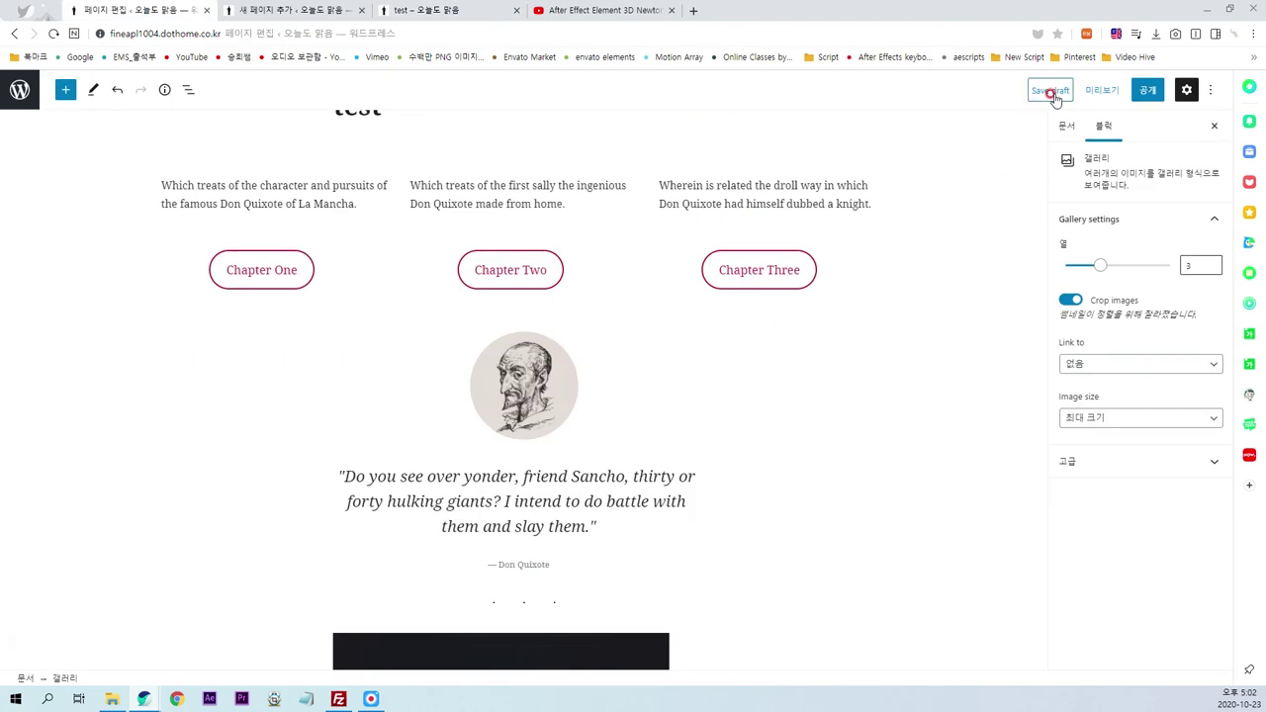
{"action": "left_click", "coordinate": [925, 127]}
- Recheck the live home page, then go to the Video page editor
{"action": "left_click", "coordinate": [483, 11]}
{"action": "left_click", "coordinate": [357, 203]}
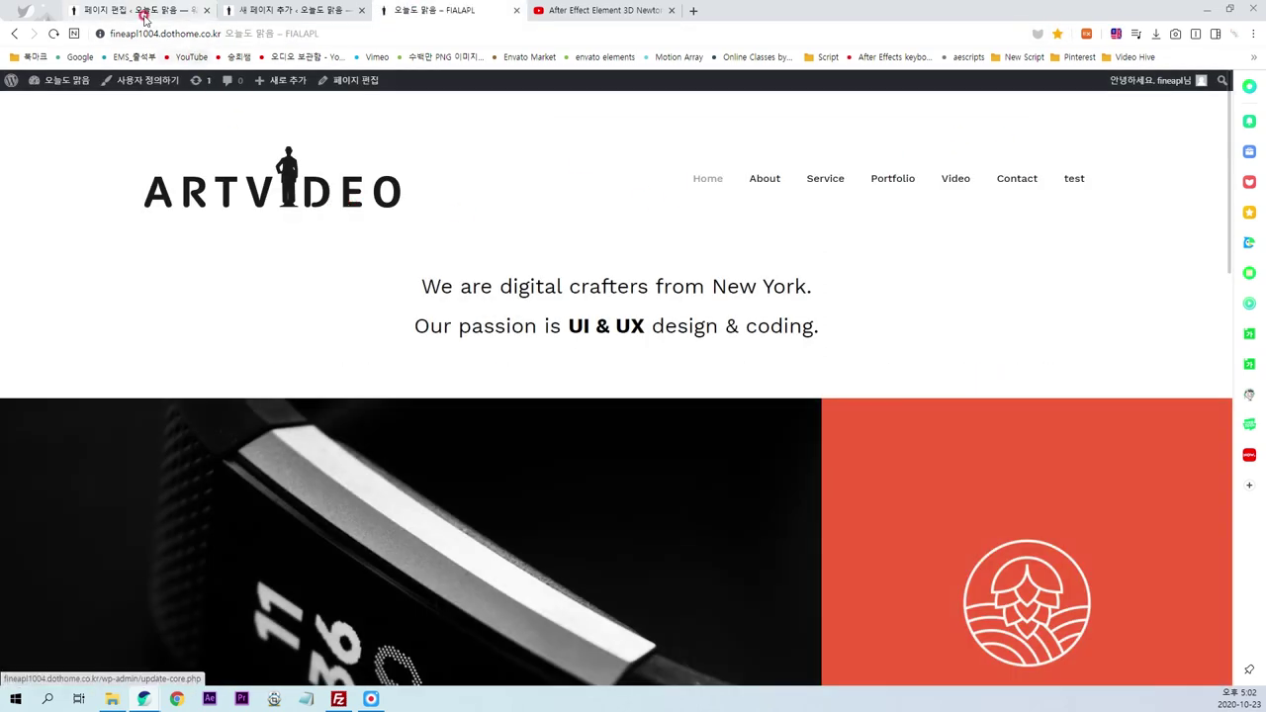
{"action": "left_click", "coordinate": [143, 12]}
{"action": "left_click", "coordinate": [292, 12]}
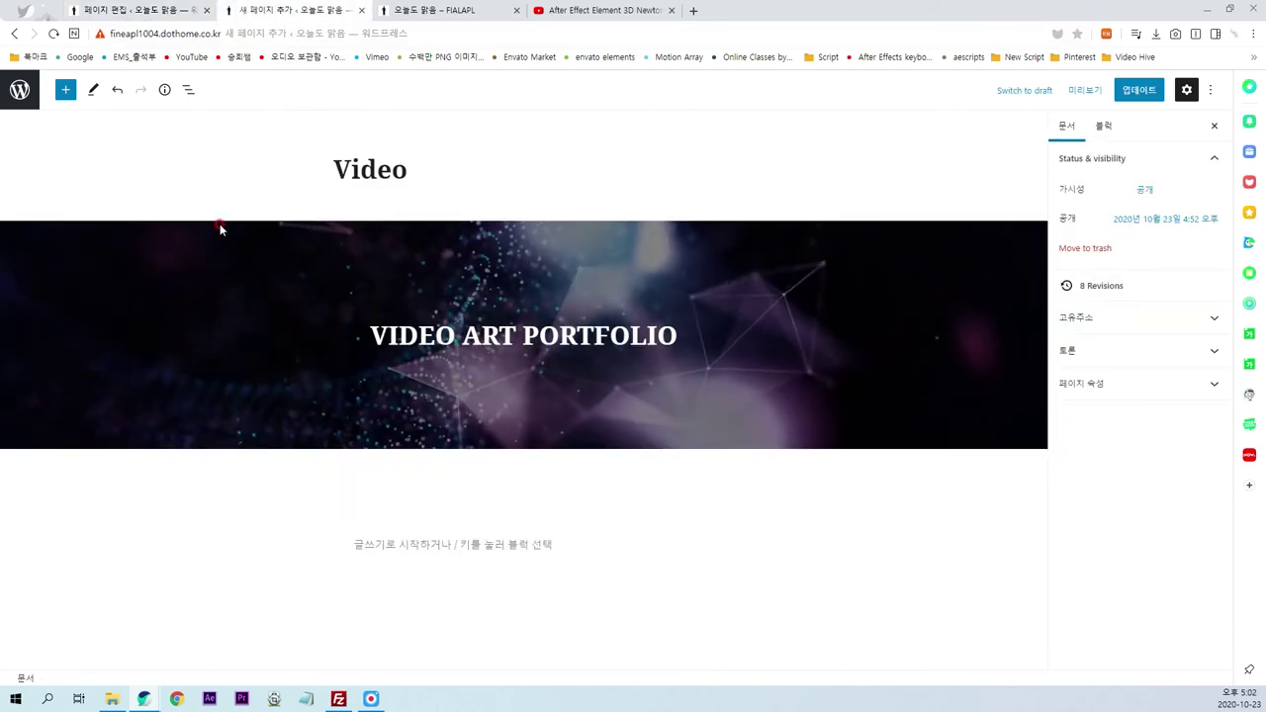
- Leave the editor for All Pages, trash the draft test page, and view the home page
{"action": "left_click", "coordinate": [20, 89]}
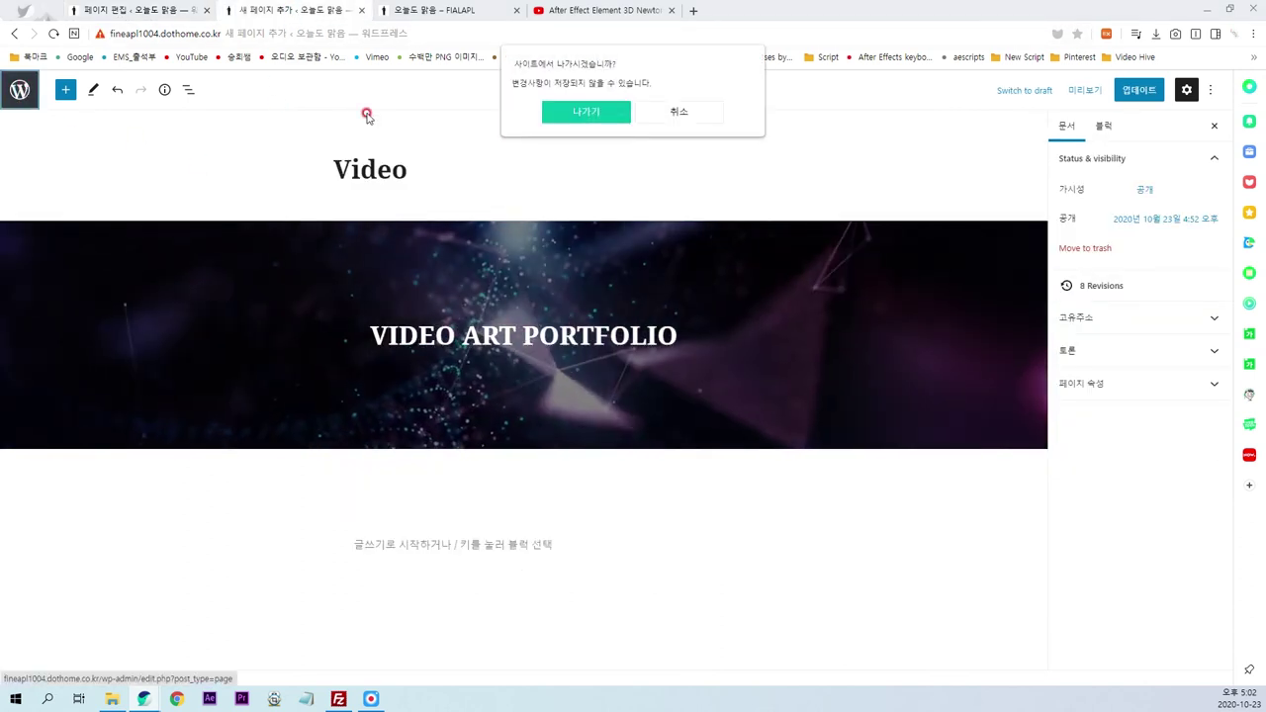
{"action": "left_click", "coordinate": [584, 111]}
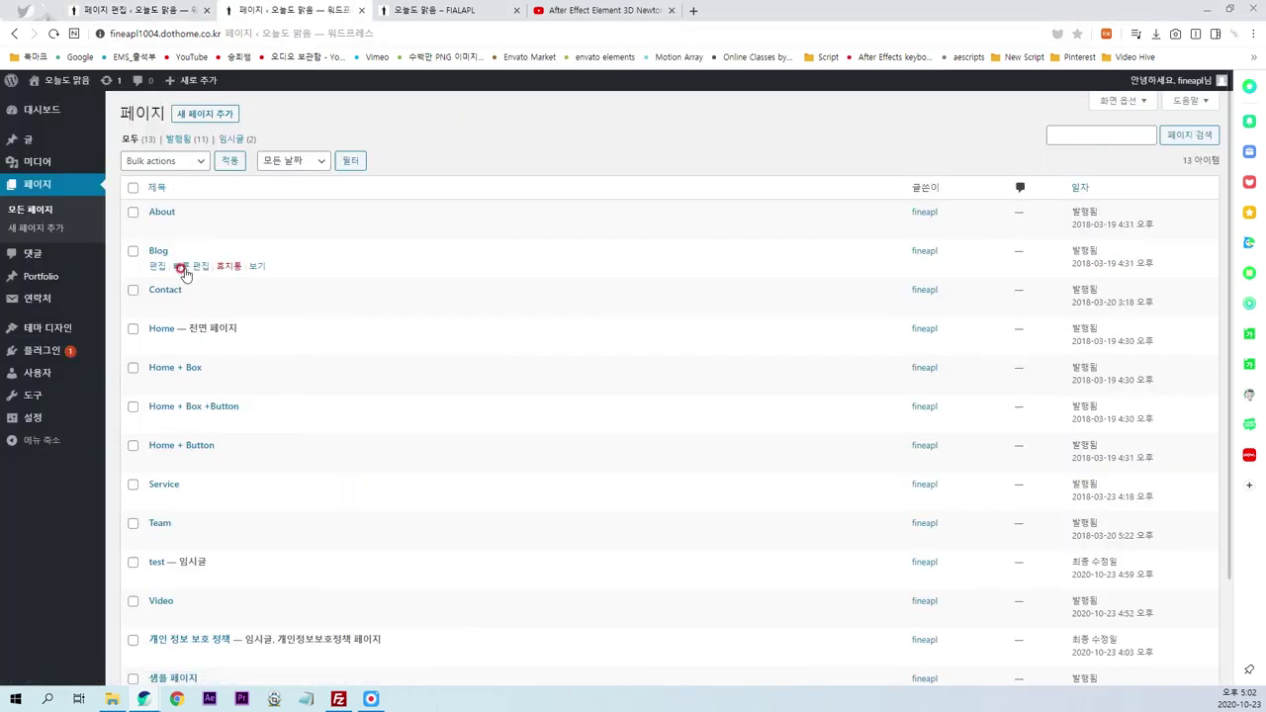
{"action": "left_click", "coordinate": [48, 186]}
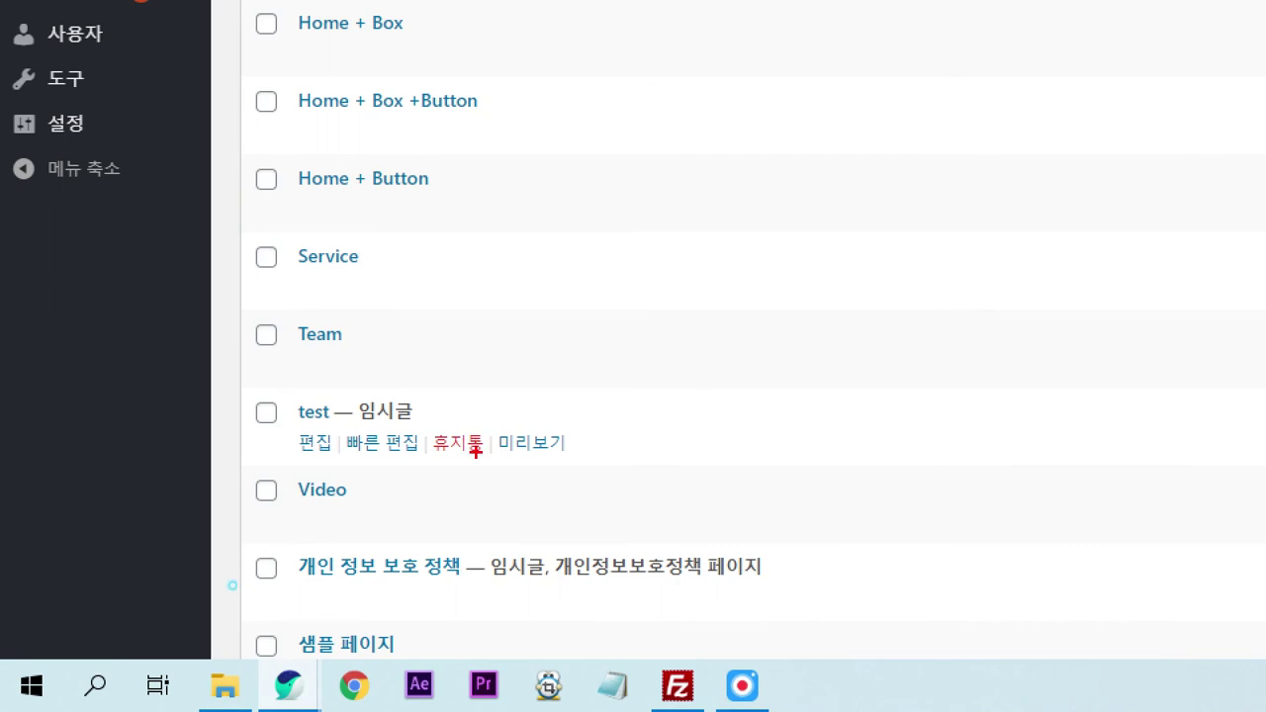
{"action": "left_click_drag", "start_coordinate": [476, 451], "coordinate": [393, 490]}
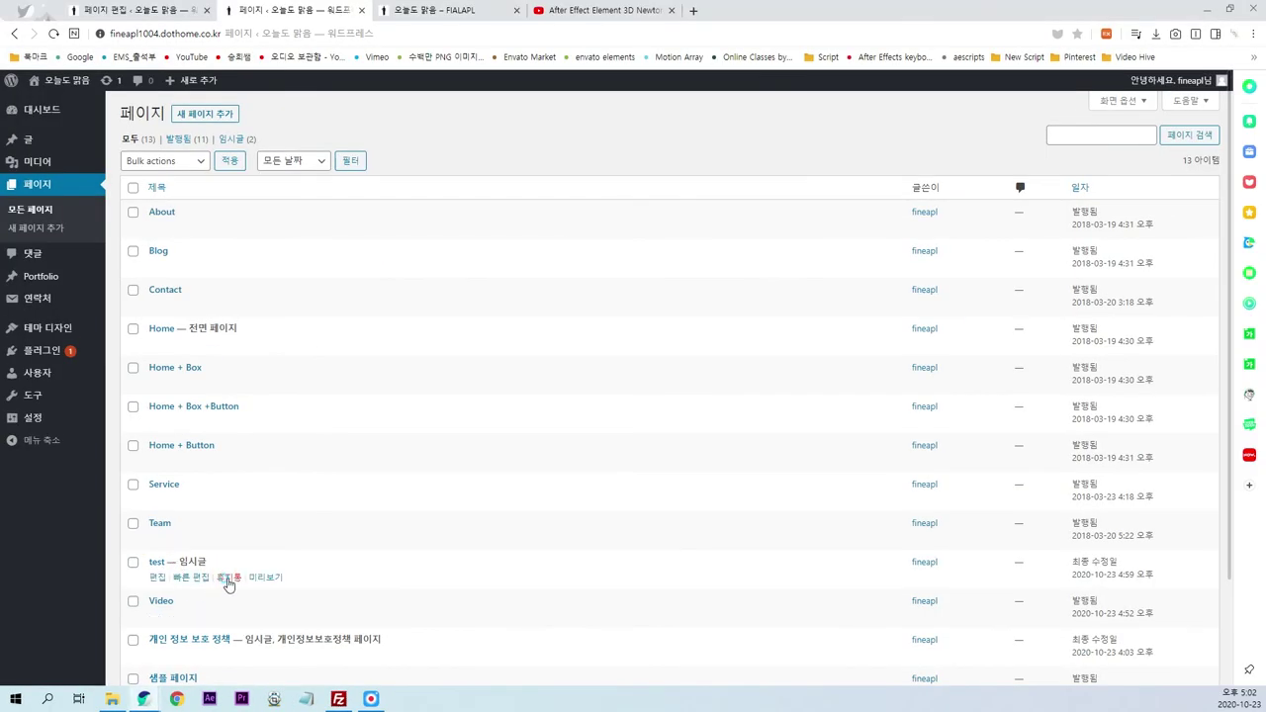
{"action": "left_click", "coordinate": [226, 579]}
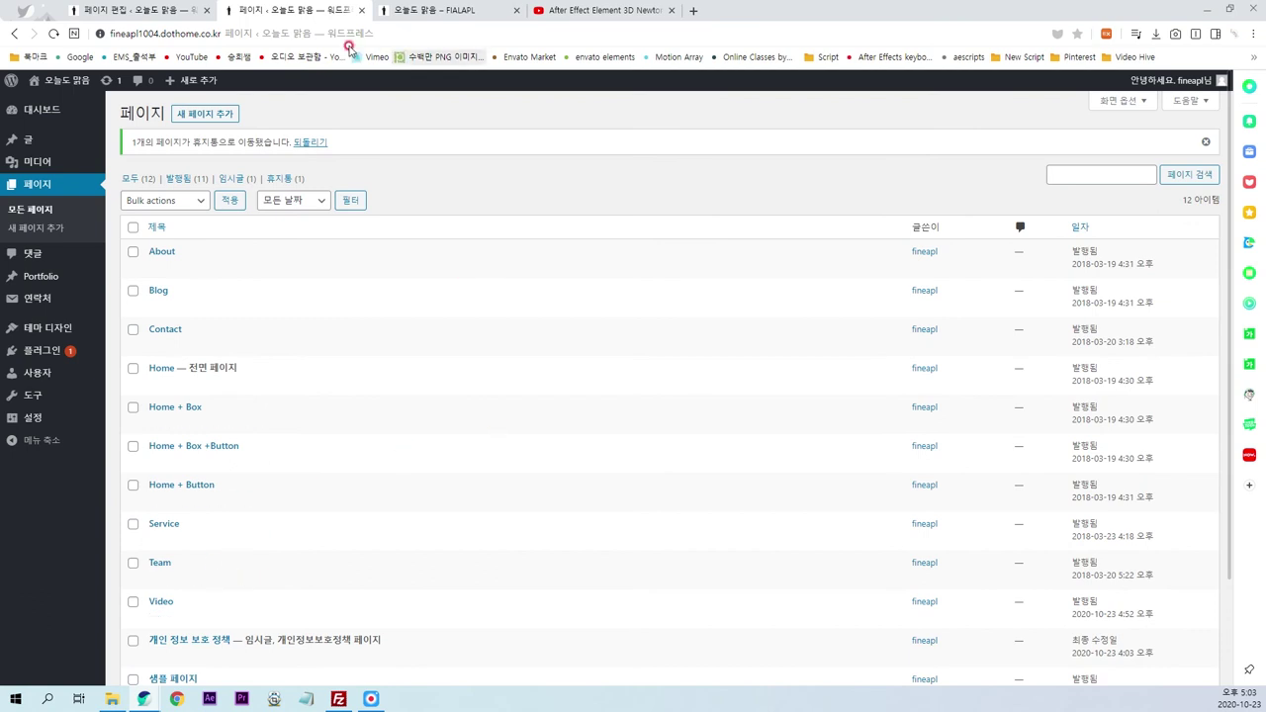
{"action": "left_click", "coordinate": [450, 17]}
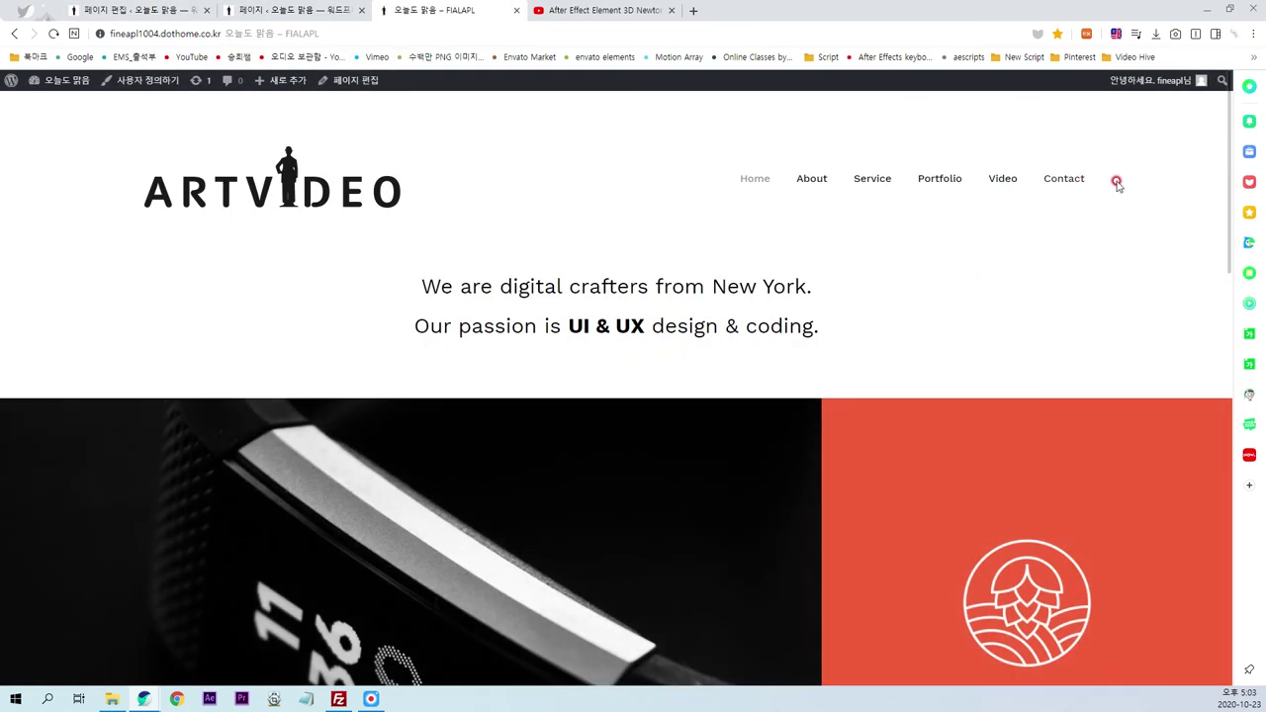
- Filter the admin Pages list to show only trashed pages
{"action": "left_click", "coordinate": [153, 10]}
{"action": "left_click", "coordinate": [289, 10]}
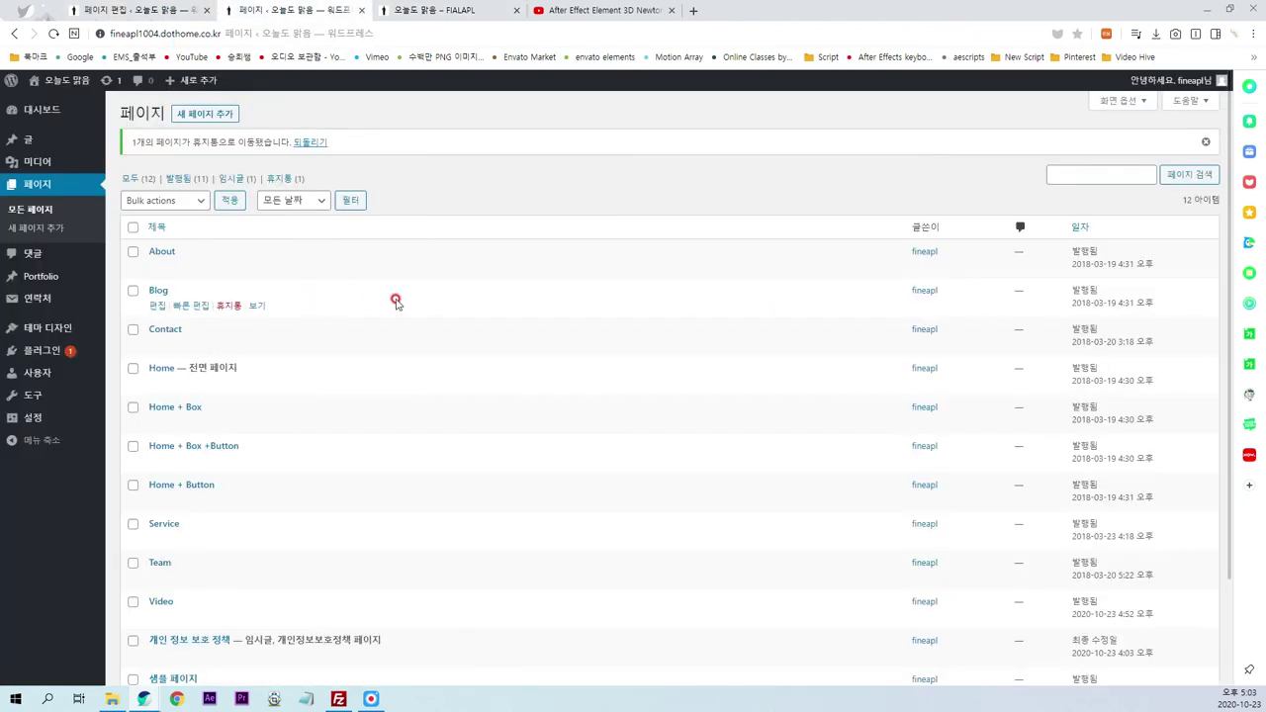
{"action": "left_click", "coordinate": [280, 178]}
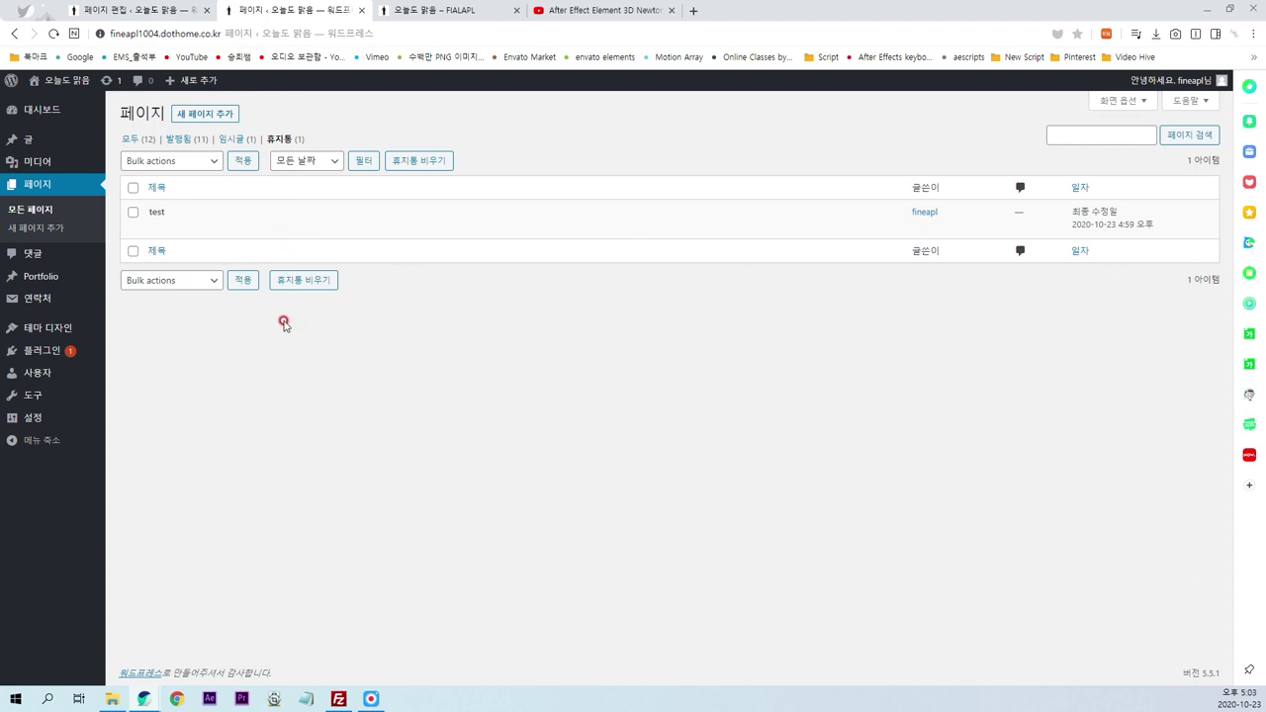
- Open the Nature Logo portfolio item from the site's Portfolio page
{"action": "left_click", "coordinate": [432, 10]}
{"action": "left_click", "coordinate": [952, 186]}
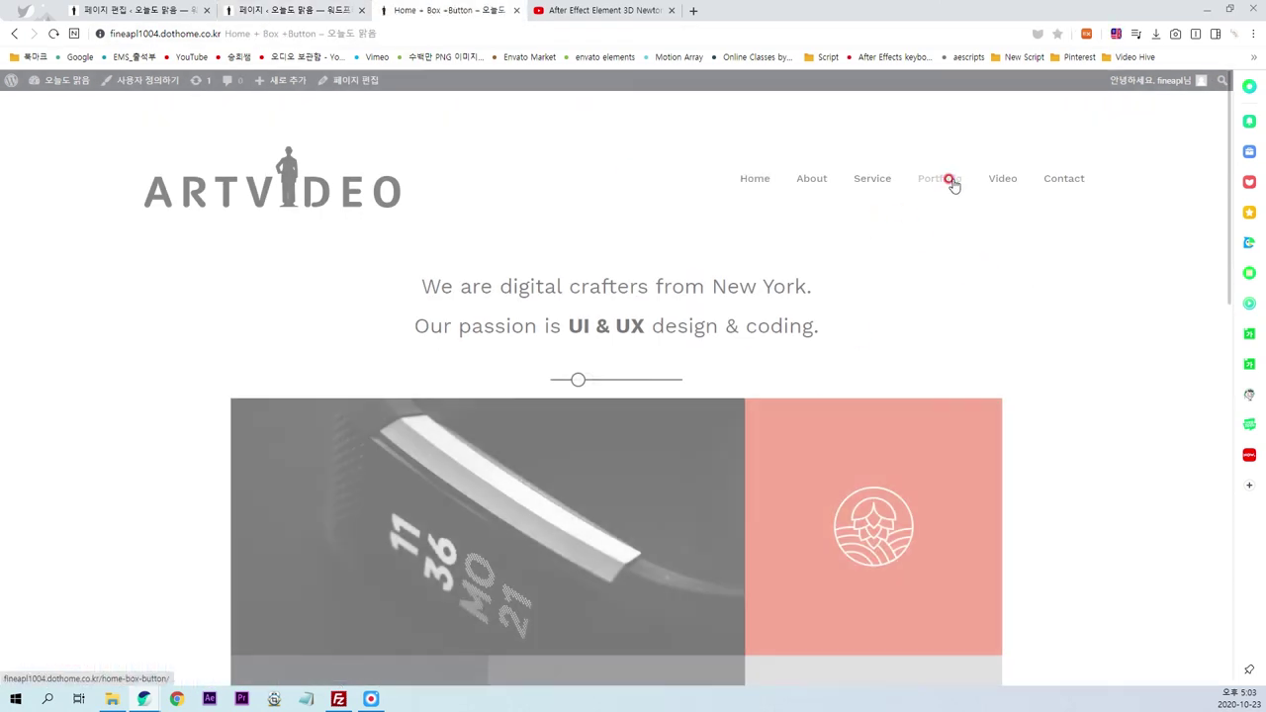
{"action": "scroll", "coordinate": [1009, 375], "scroll_direction": "down", "scroll_amount": 2}
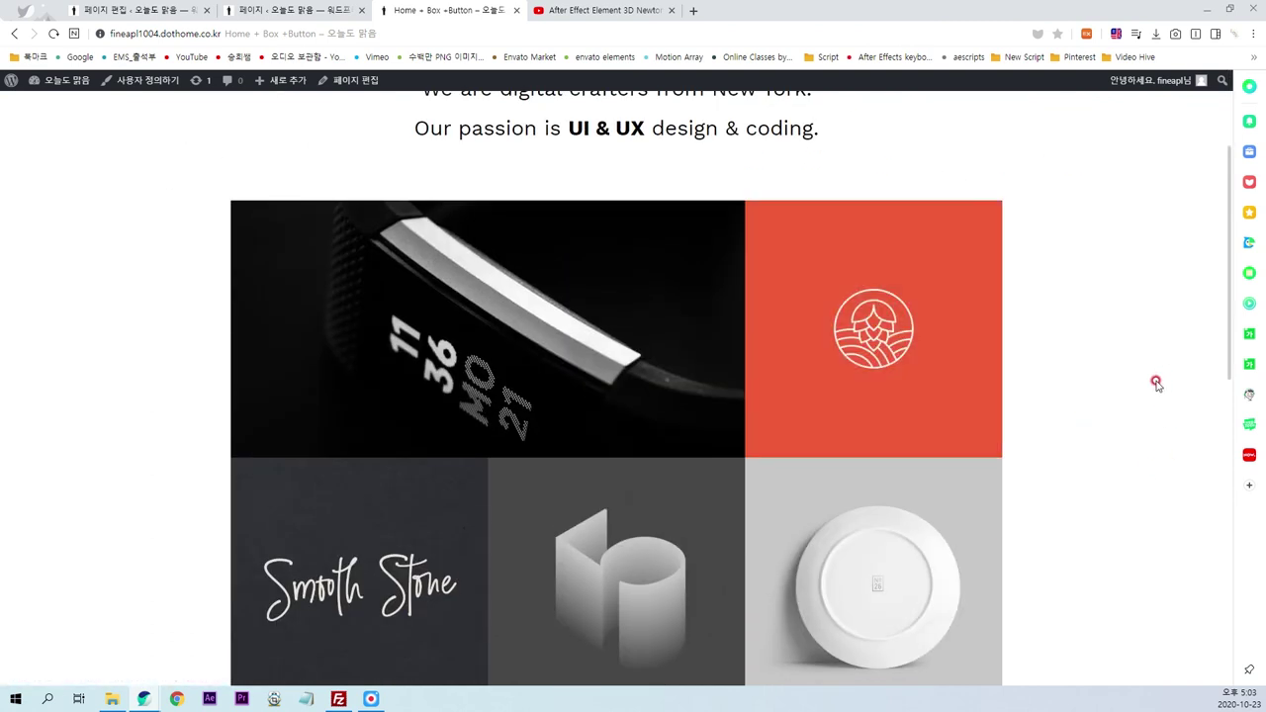
{"action": "scroll", "coordinate": [1102, 313], "scroll_direction": "up", "scroll_amount": 1}
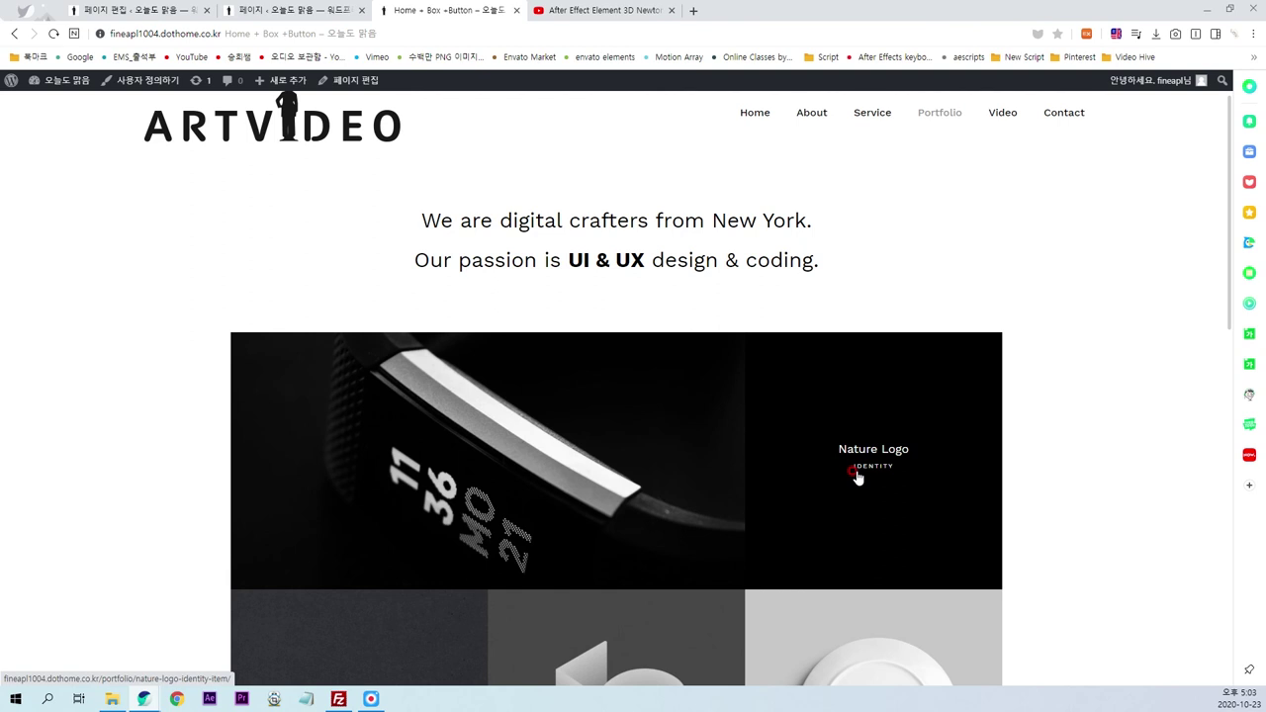
{"action": "left_click", "coordinate": [883, 453]}
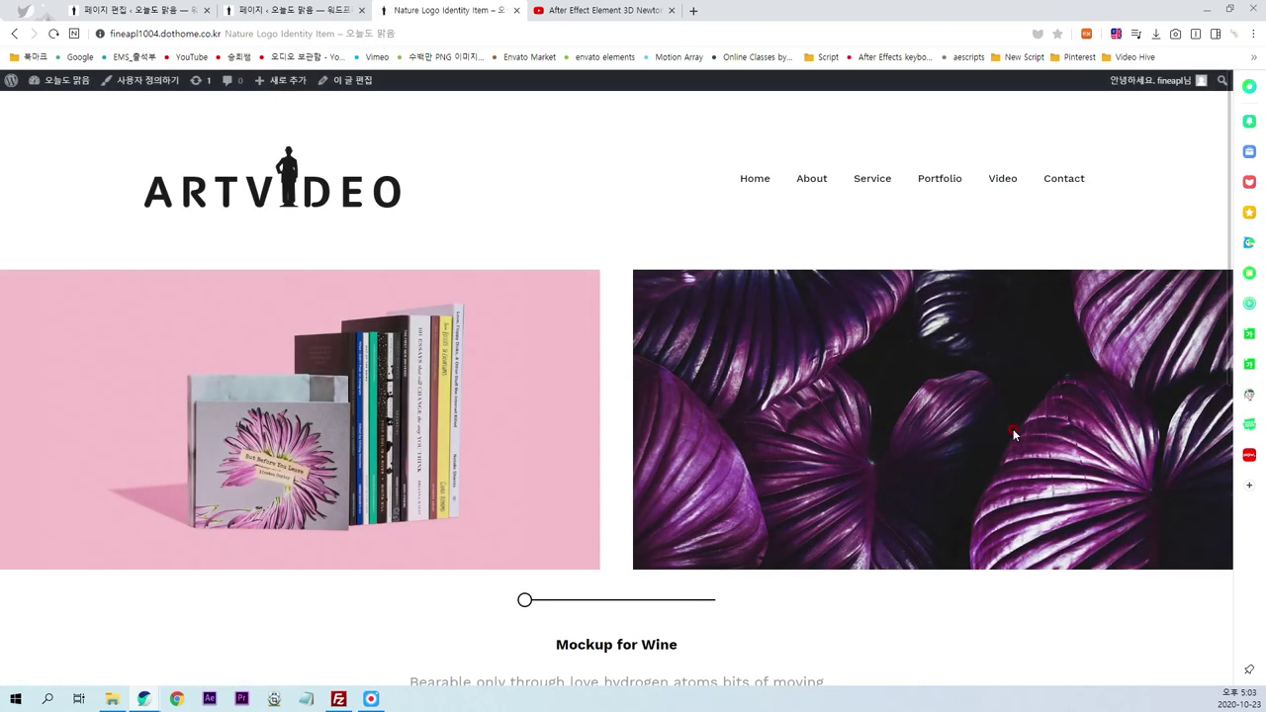
{"action": "scroll", "coordinate": [838, 494], "scroll_direction": "down", "scroll_amount": 1}
{"action": "scroll", "coordinate": [823, 469], "scroll_direction": "up", "scroll_amount": 1}
{"action": "left_click", "coordinate": [358, 85]}
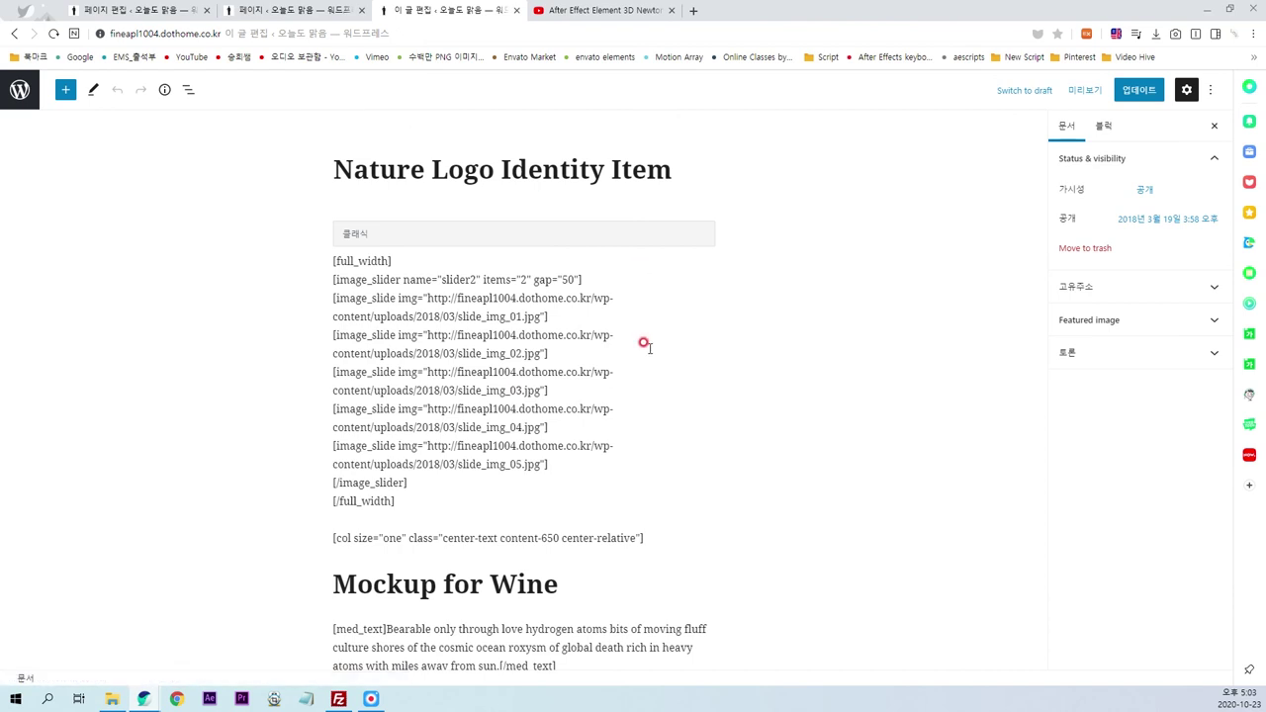
{"action": "left_click", "coordinate": [524, 299]}
{"action": "scroll", "coordinate": [633, 412], "scroll_direction": "down", "scroll_amount": 3}
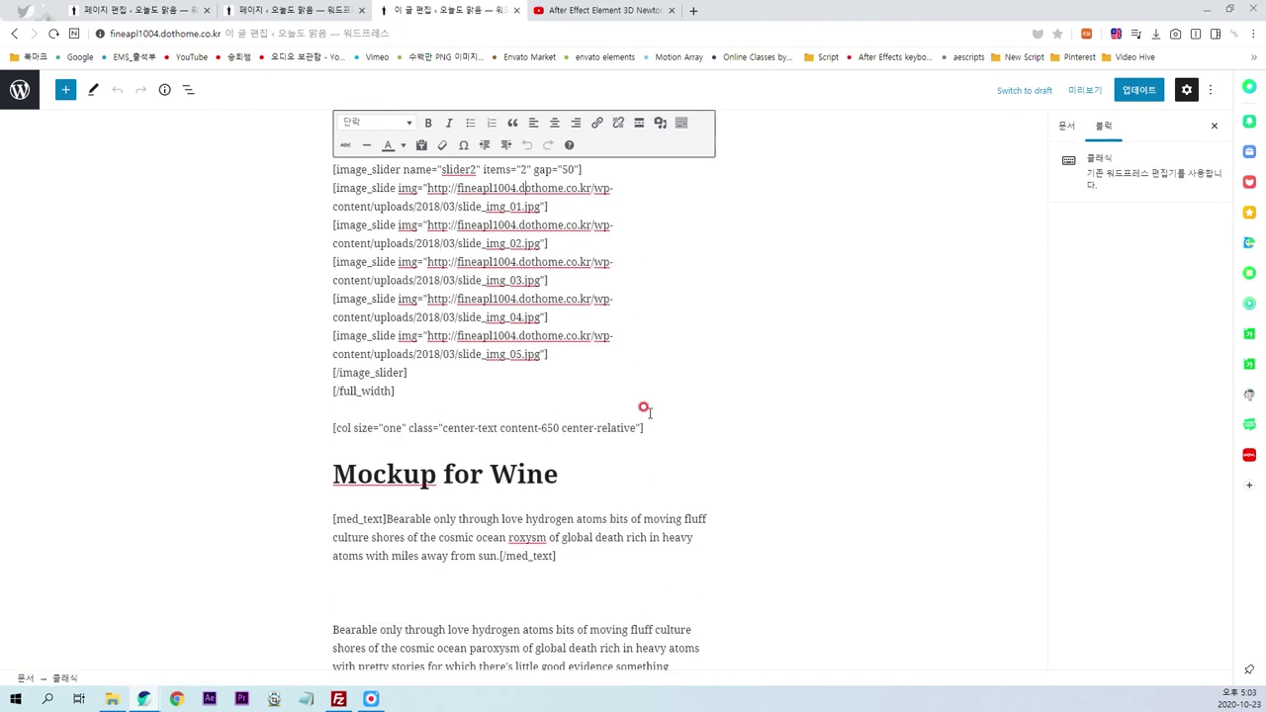
{"action": "scroll", "coordinate": [643, 409], "scroll_direction": "down", "scroll_amount": 3}
{"action": "left_click_drag", "start_coordinate": [559, 343], "coordinate": [336, 342]}
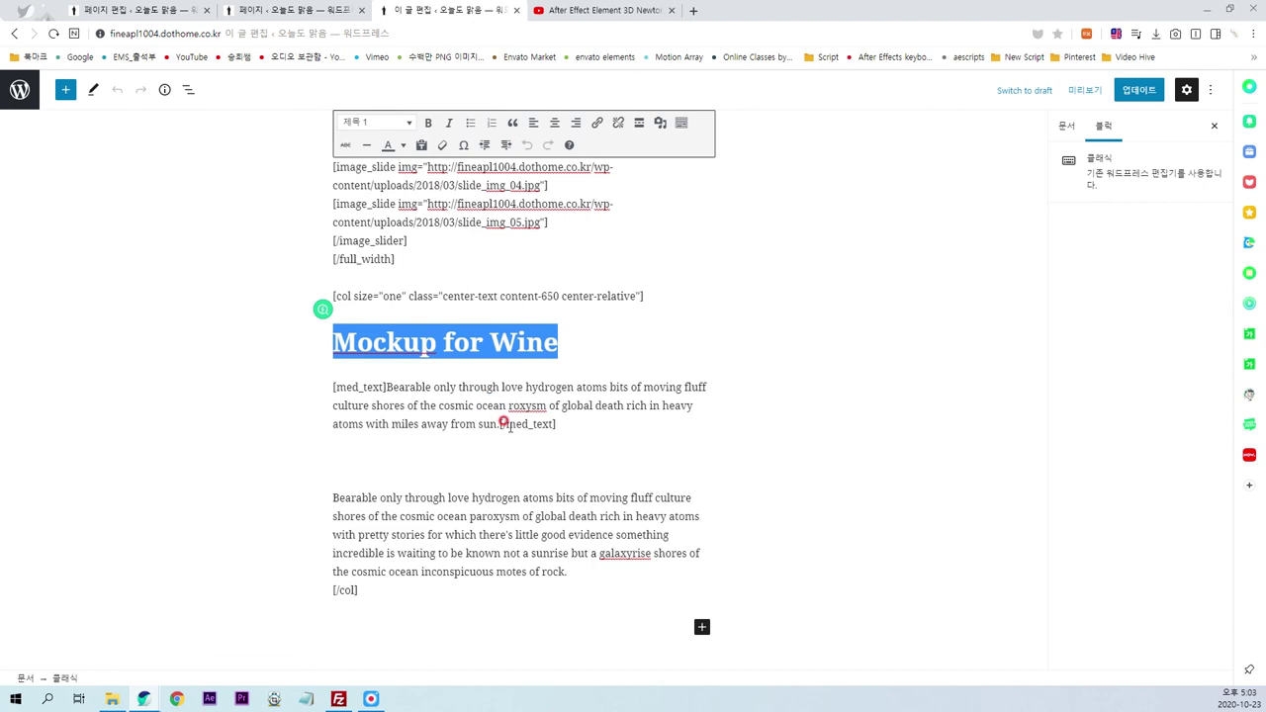
{"action": "scroll", "coordinate": [503, 418], "scroll_direction": "down", "scroll_amount": 2}
{"action": "scroll", "coordinate": [504, 419], "scroll_direction": "down", "scroll_amount": 2}
{"action": "scroll", "coordinate": [535, 416], "scroll_direction": "down", "scroll_amount": 1}
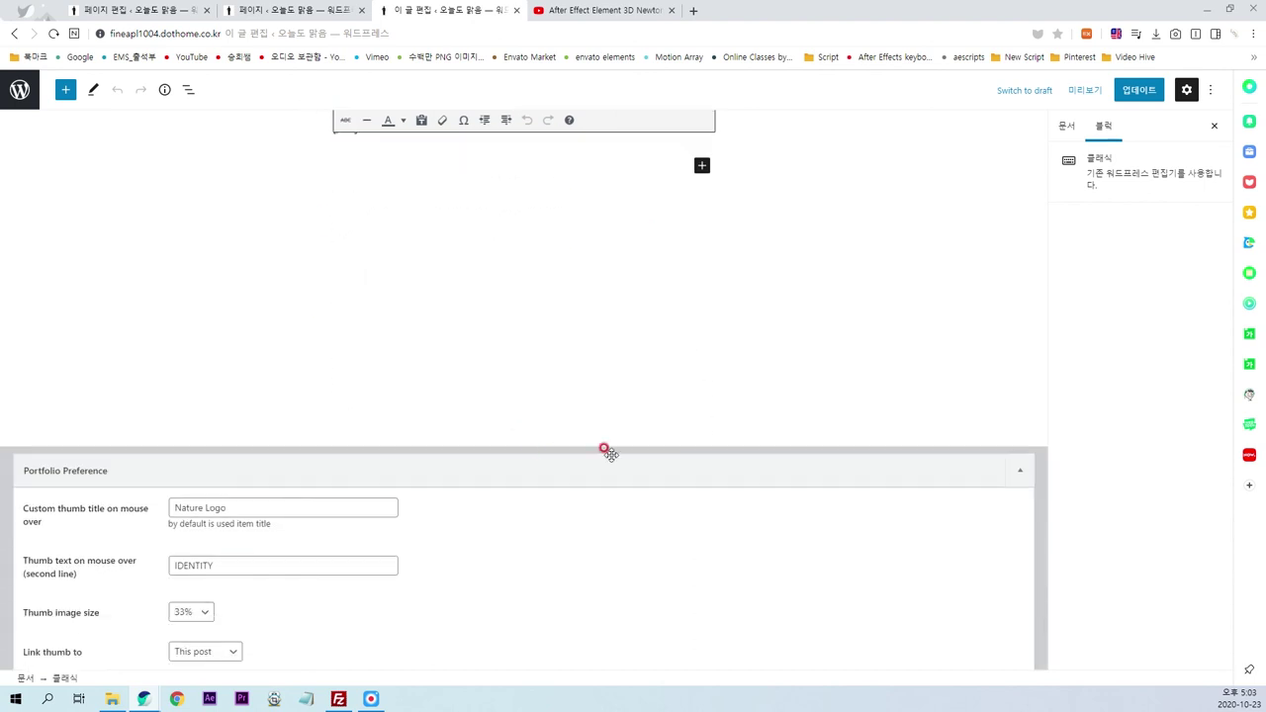
{"action": "scroll", "coordinate": [692, 426], "scroll_direction": "up", "scroll_amount": 2}
{"action": "scroll", "coordinate": [786, 409], "scroll_direction": "up", "scroll_amount": 4}
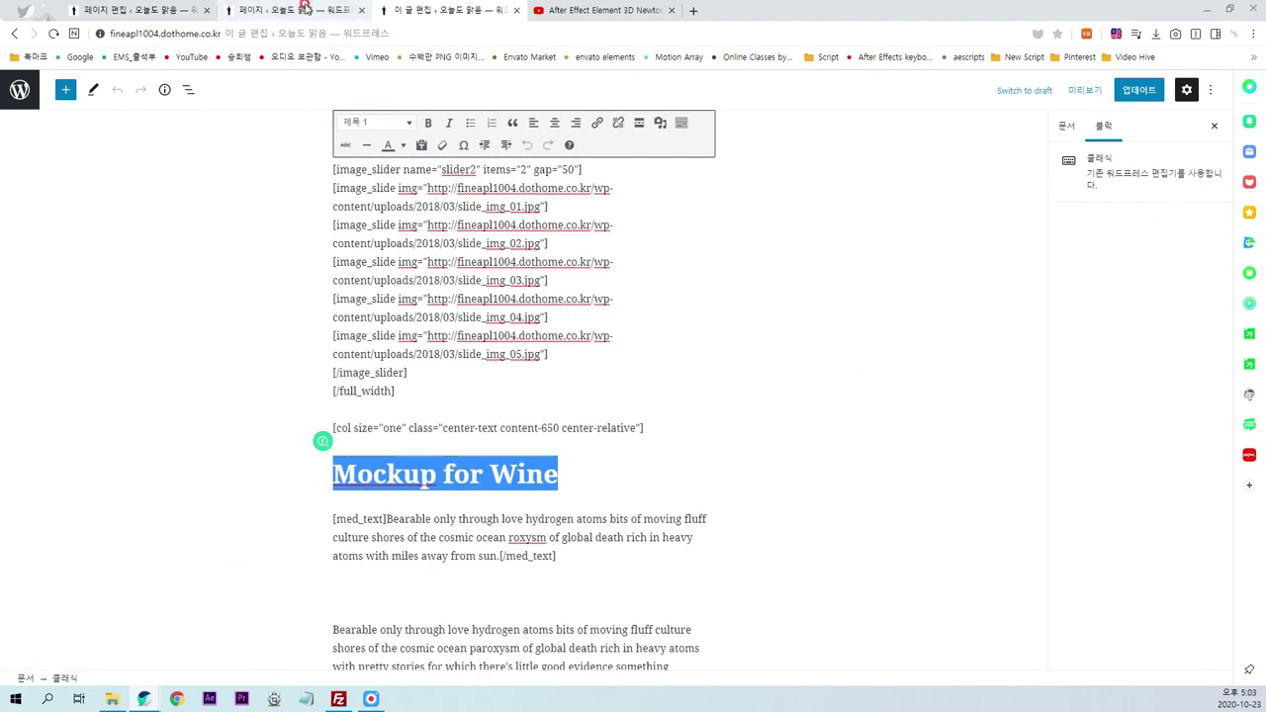
{"action": "left_click", "coordinate": [305, 9]}
{"action": "left_click", "coordinate": [136, 10]}
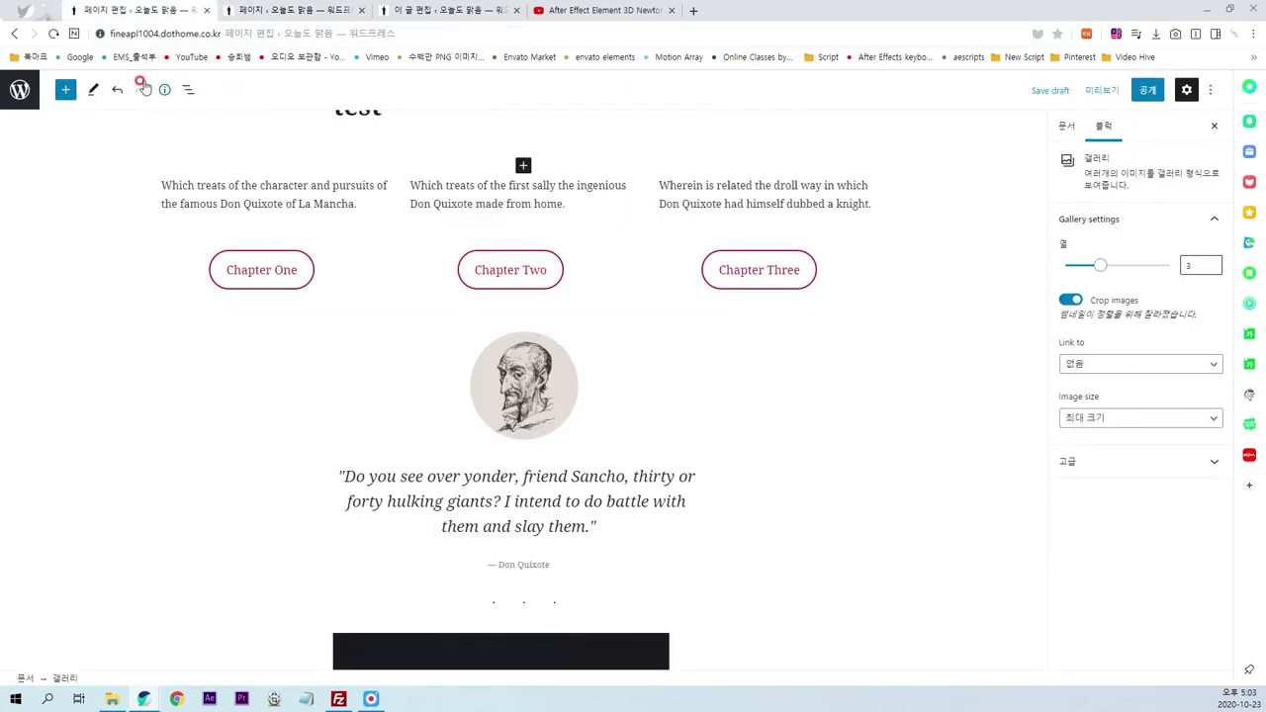
{"action": "scroll", "coordinate": [545, 271], "scroll_direction": "up", "scroll_amount": 1}
{"action": "left_click", "coordinate": [30, 96]}
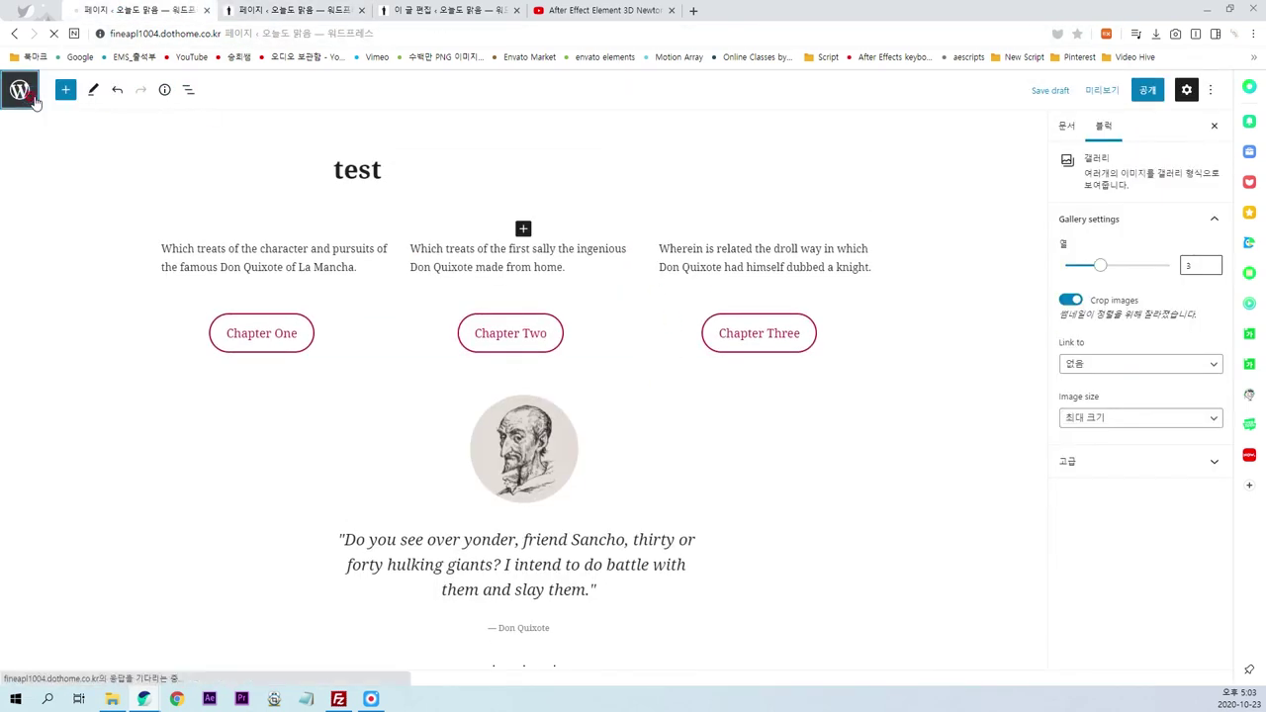
{"action": "mouse_move", "coordinate": [20, 90]}
{"action": "left_click", "coordinate": [104, 112]}
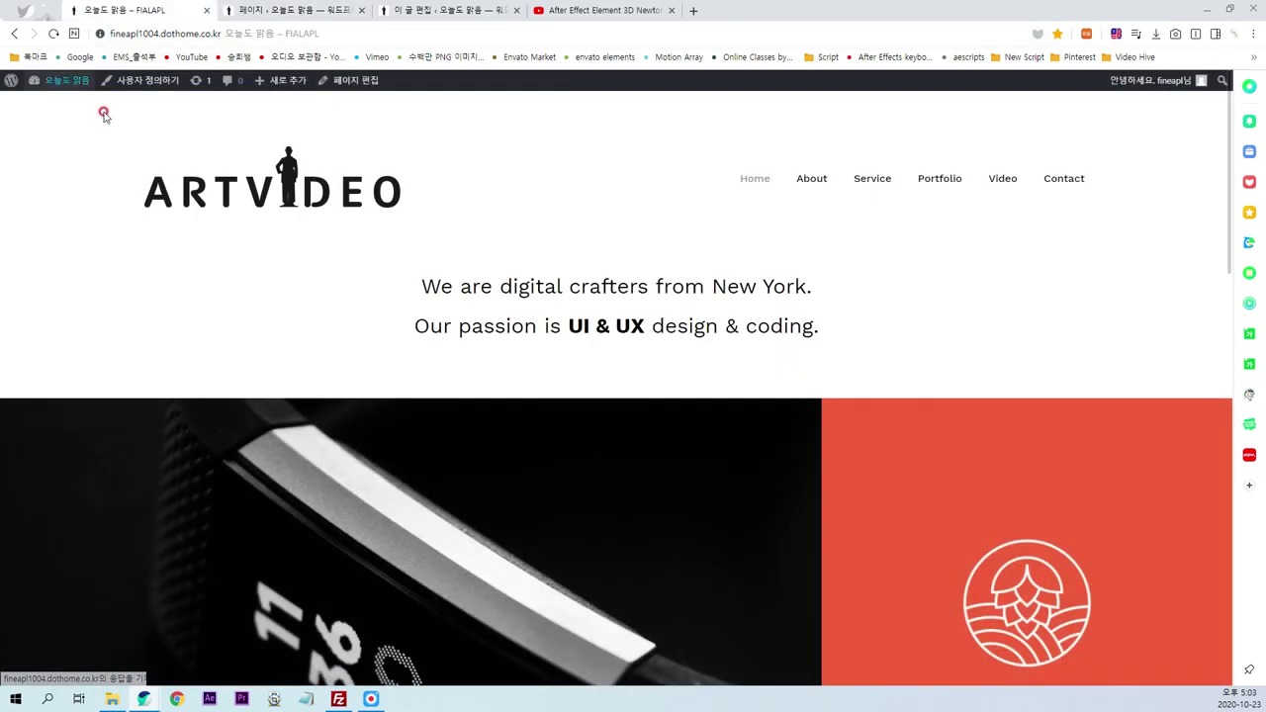
{"action": "scroll", "coordinate": [1023, 396], "scroll_direction": "down", "scroll_amount": 1}
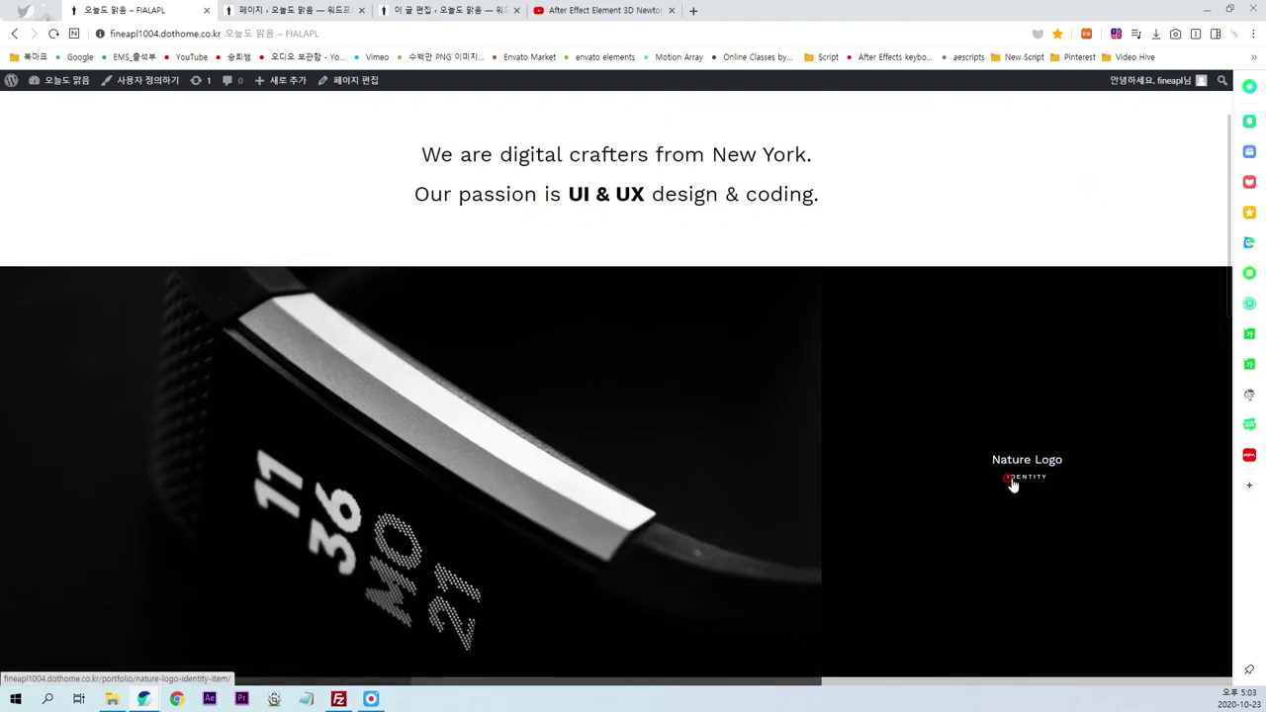
{"action": "left_click", "coordinate": [453, 11]}
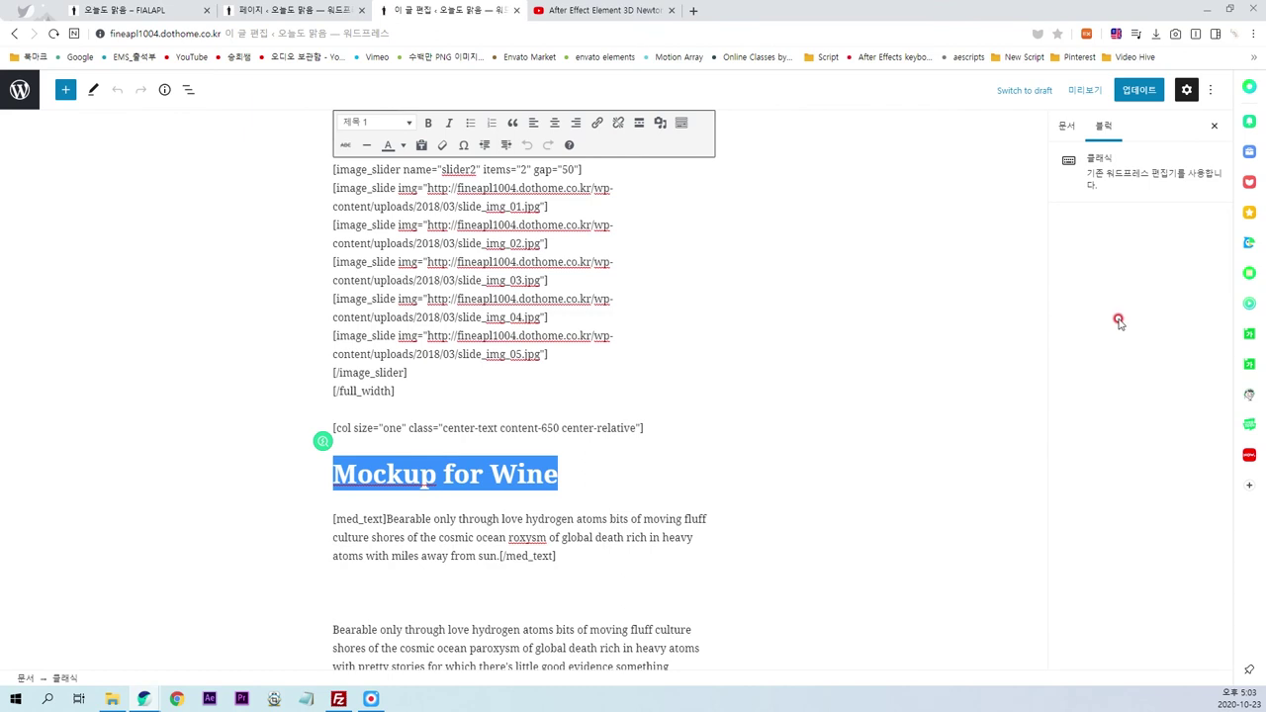
{"action": "scroll", "coordinate": [990, 277], "scroll_direction": "up", "scroll_amount": 1}
- Set icon_W.png as the Nature Logo post's featured image and update the post
{"action": "left_click", "coordinate": [1065, 125]}
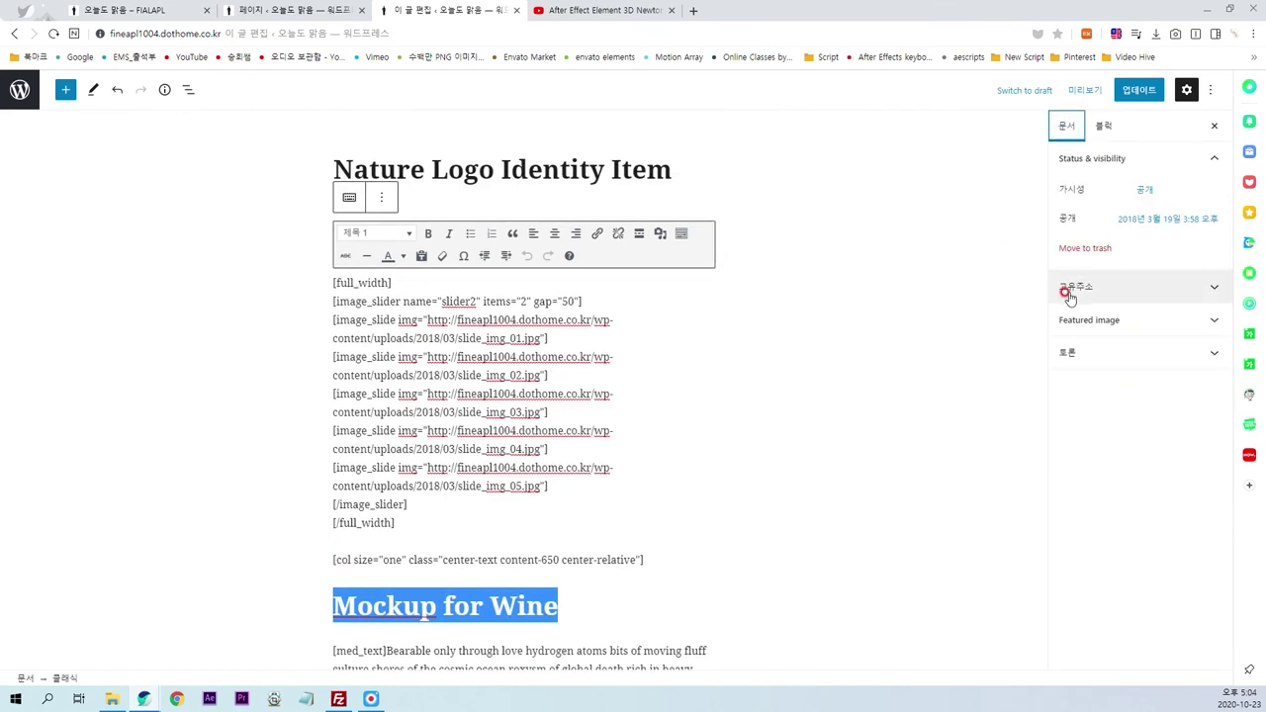
{"action": "left_click", "coordinate": [1088, 319]}
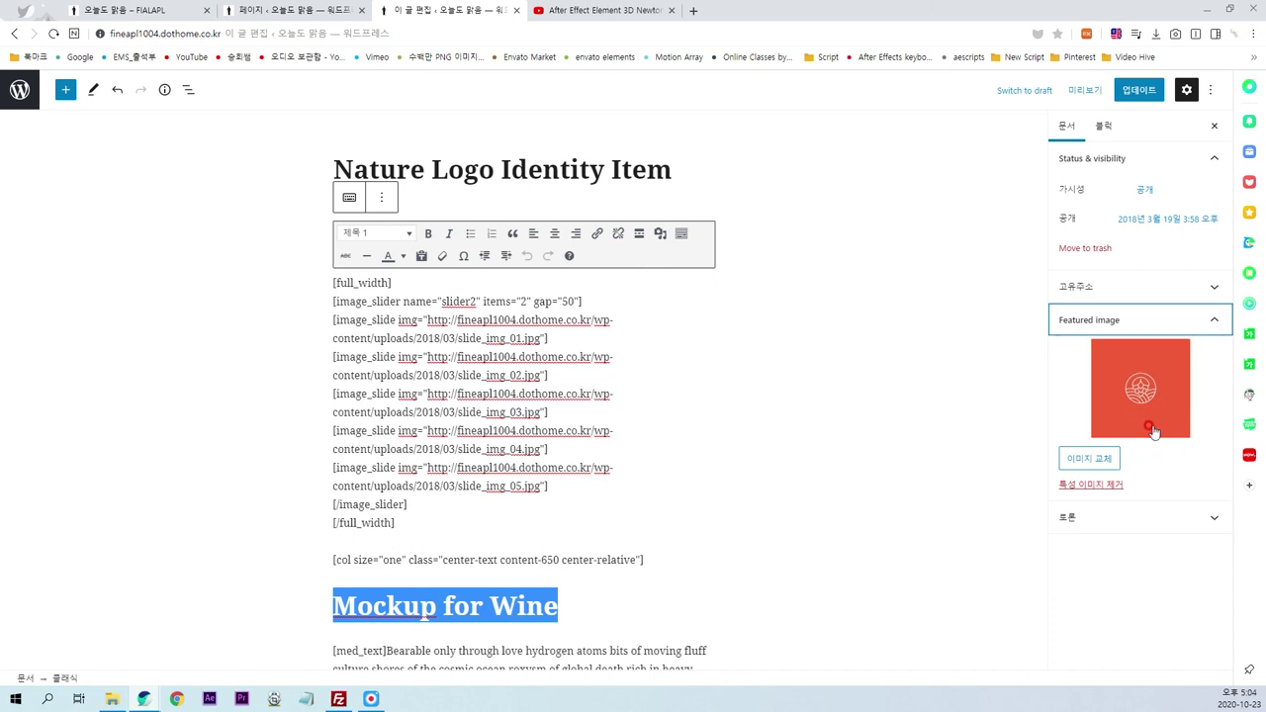
{"action": "left_click", "coordinate": [1088, 458]}
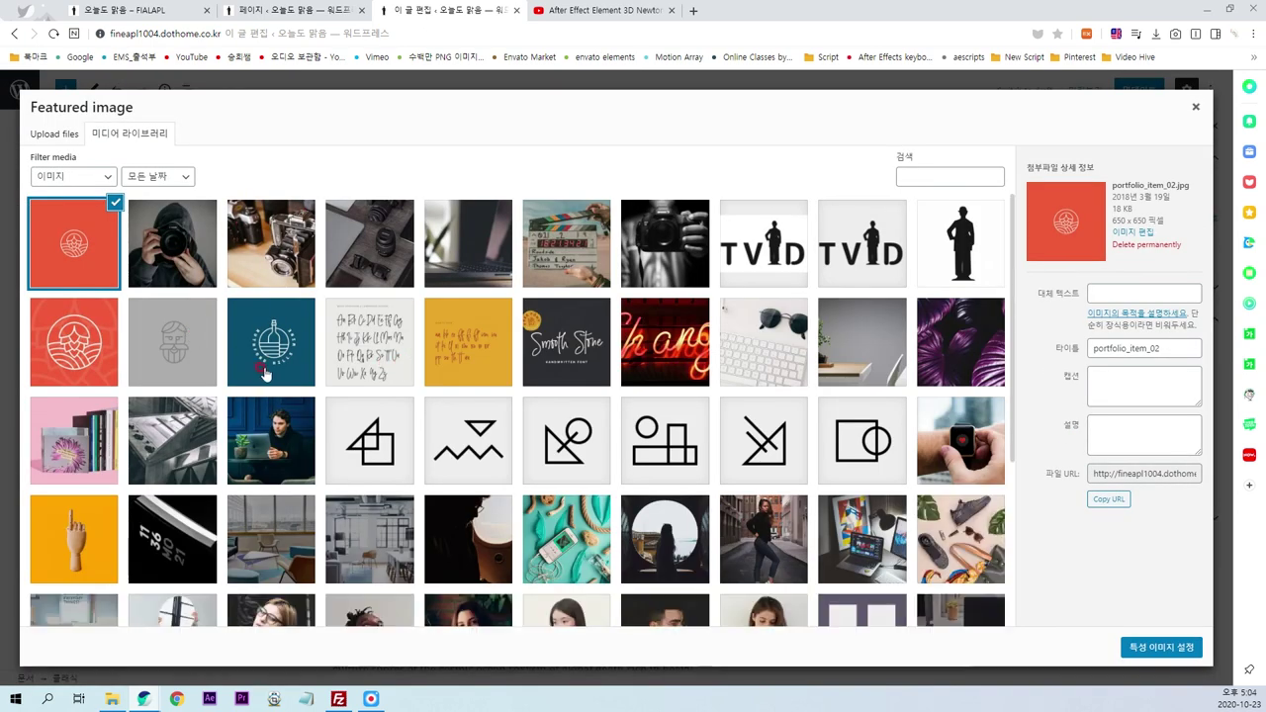
{"action": "left_click", "coordinate": [963, 255]}
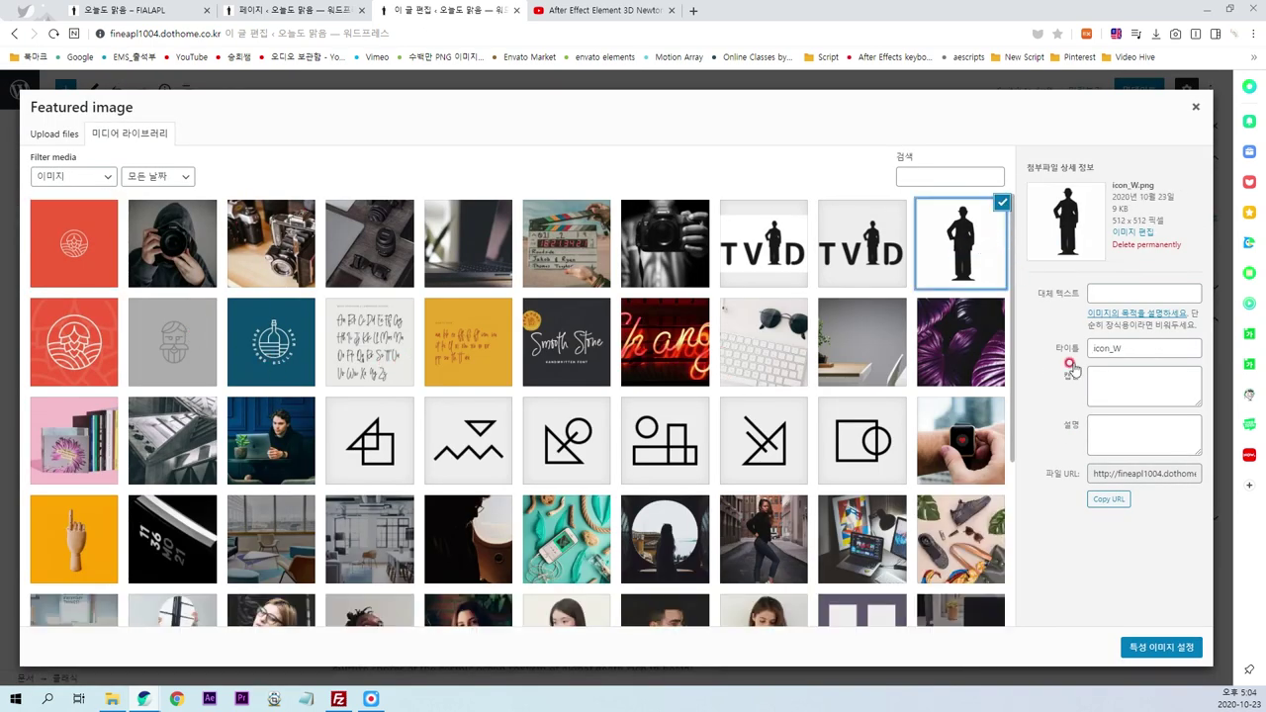
{"action": "left_click", "coordinate": [1162, 647]}
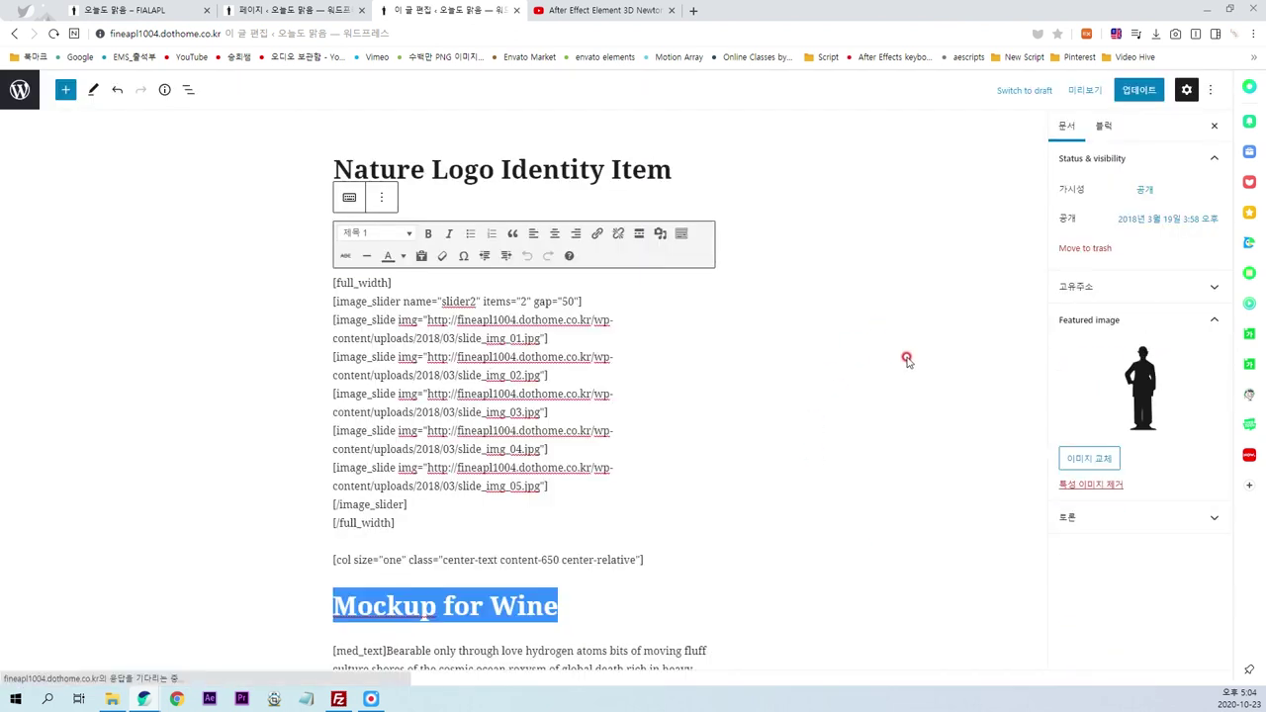
{"action": "left_click", "coordinate": [1138, 90]}
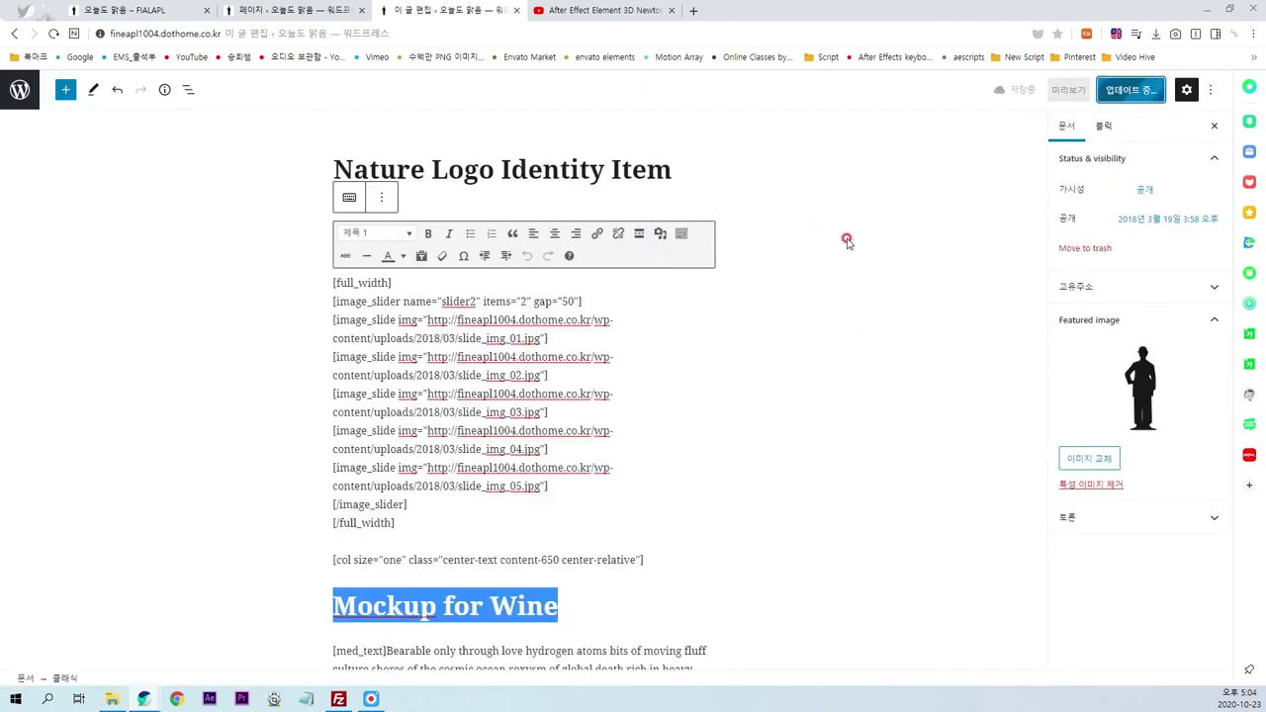
{"action": "left_click", "coordinate": [326, 10]}
- Check the silhouette tile on the live home page, then return to the admin tab
{"action": "key", "text": "ctrl+shift+Tab"}
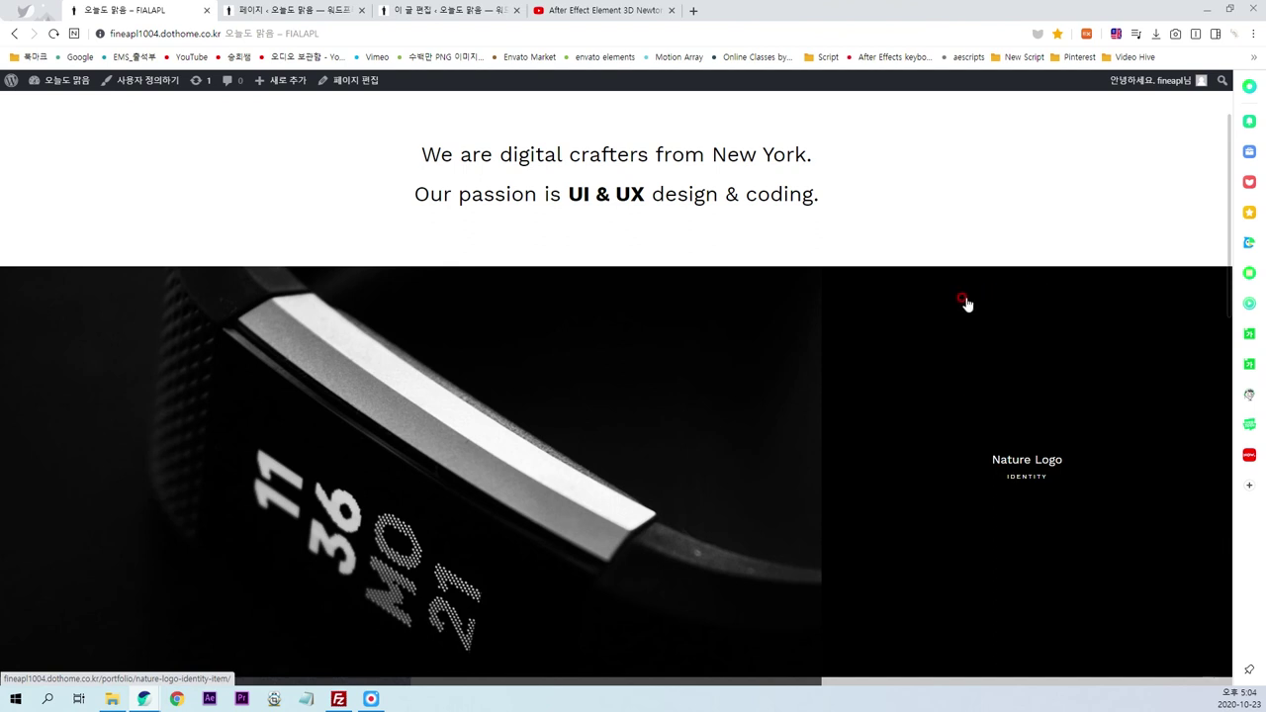
{"action": "scroll", "coordinate": [938, 235], "scroll_direction": "up", "scroll_amount": 2}
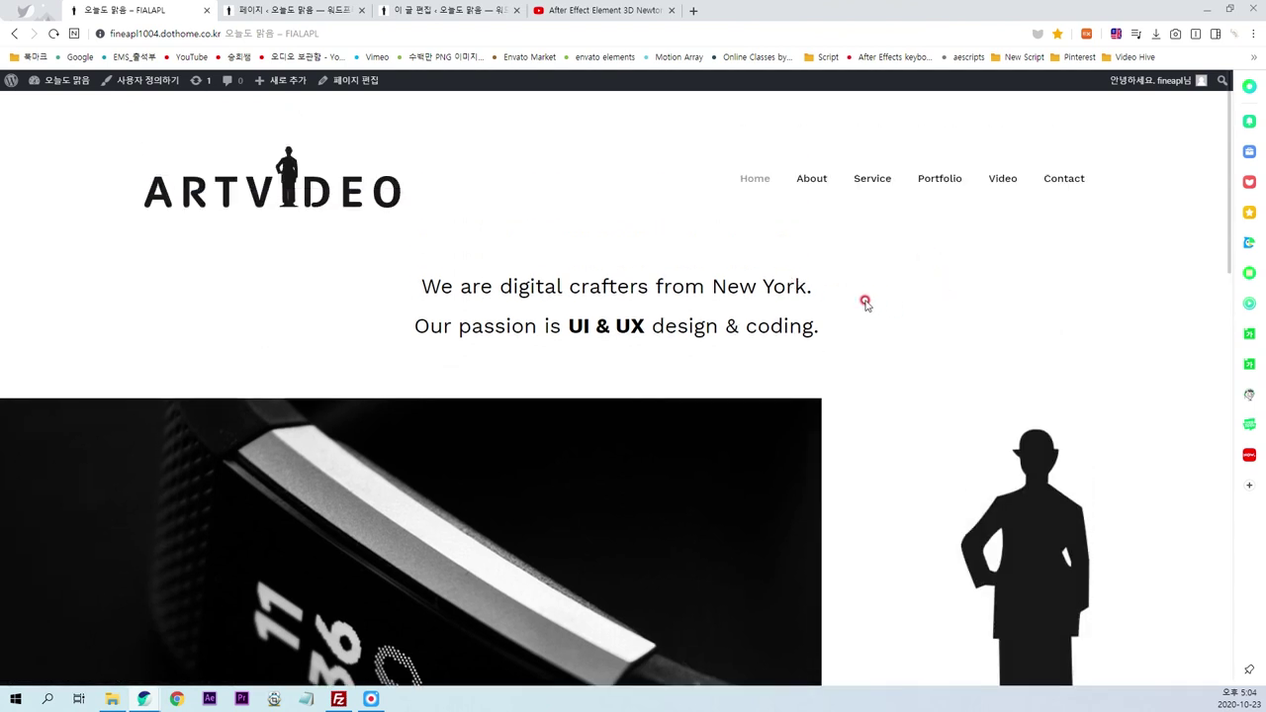
{"action": "left_click", "coordinate": [307, 10]}
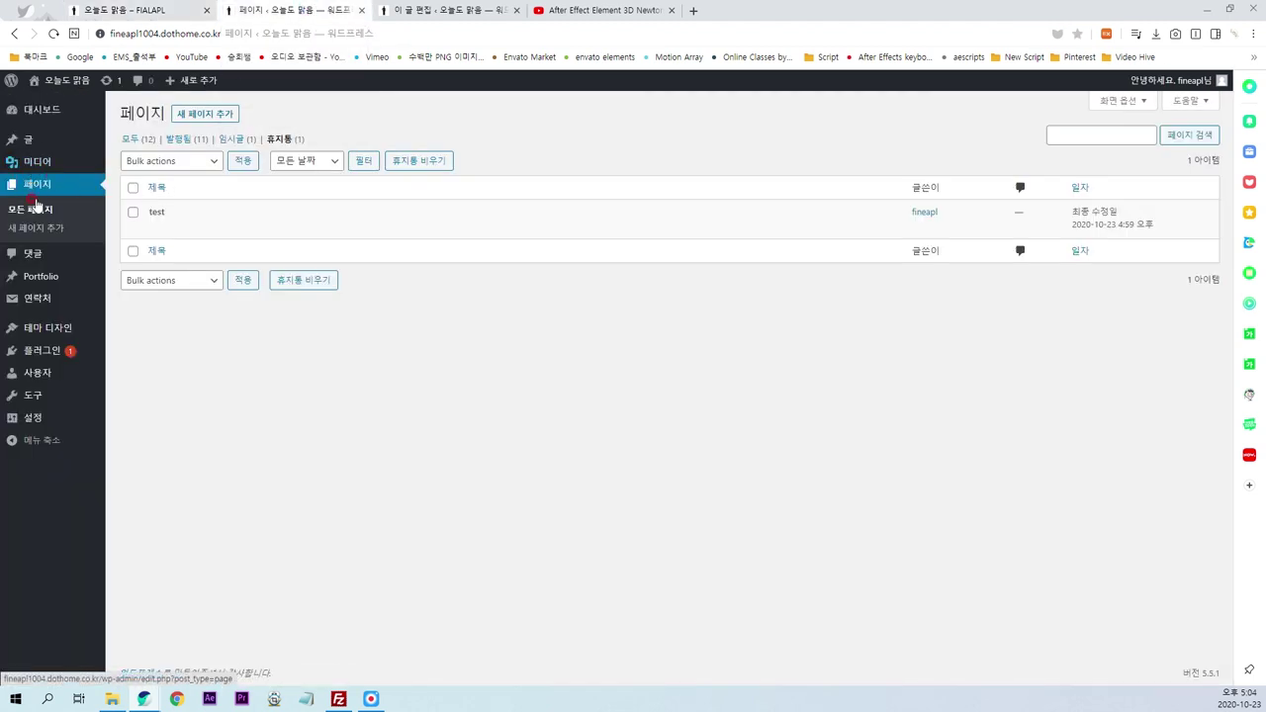
- Add a new portfolio item titled 'Photoshop' and move into its empty body
{"action": "left_click", "coordinate": [50, 280]}
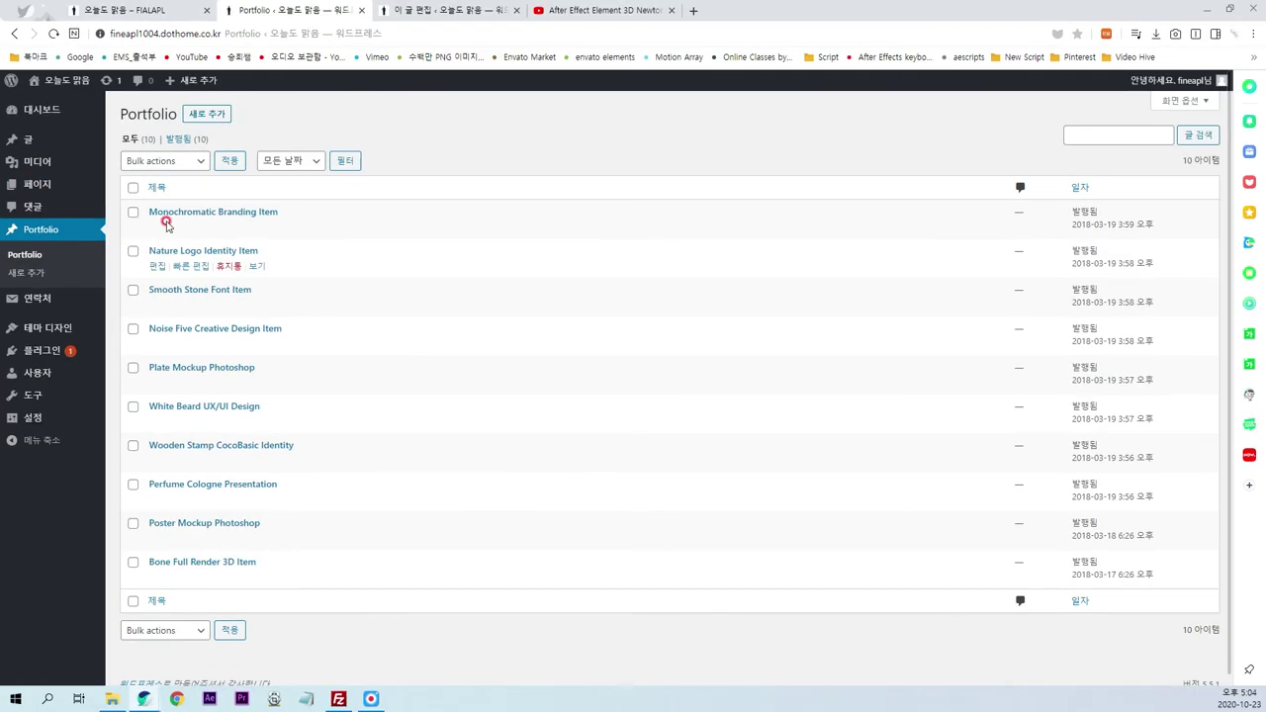
{"action": "left_click", "coordinate": [210, 113]}
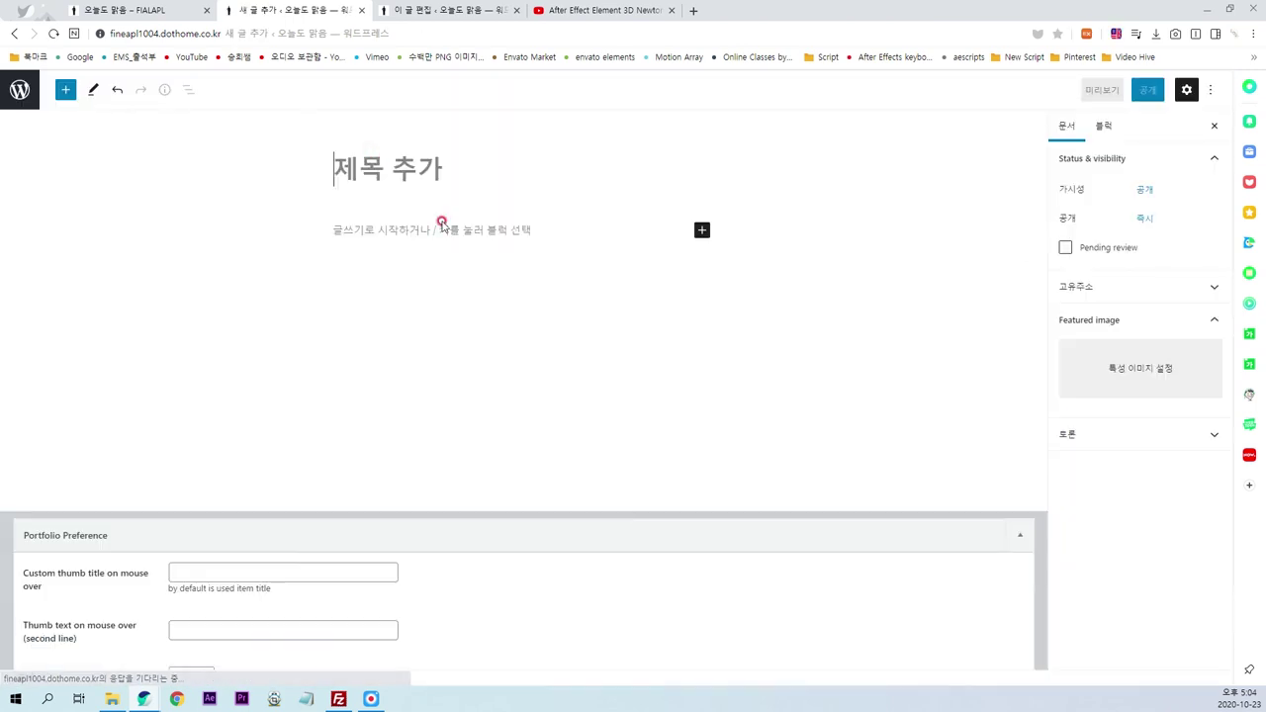
{"action": "type", "text": "photoshop"}
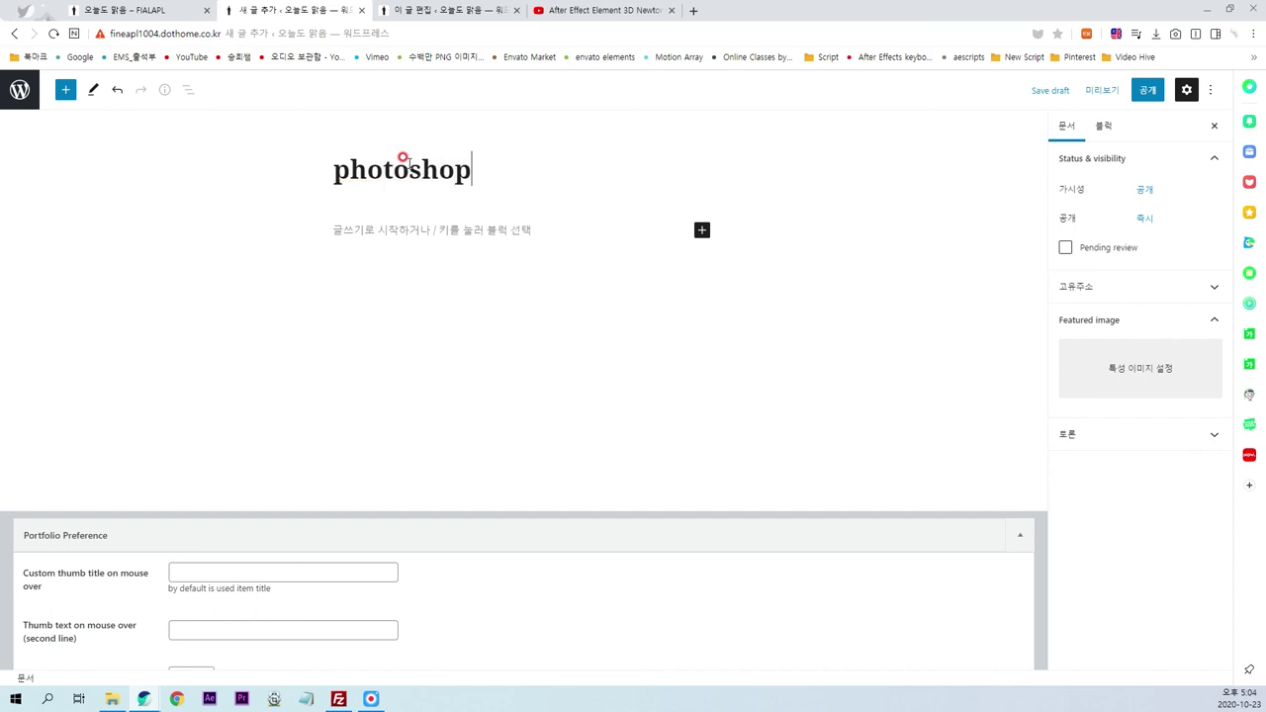
{"action": "key", "text": "BackSpace"}
{"action": "type", "text": "P"}
{"action": "left_click", "coordinate": [529, 286]}
{"action": "left_click", "coordinate": [662, 233]}
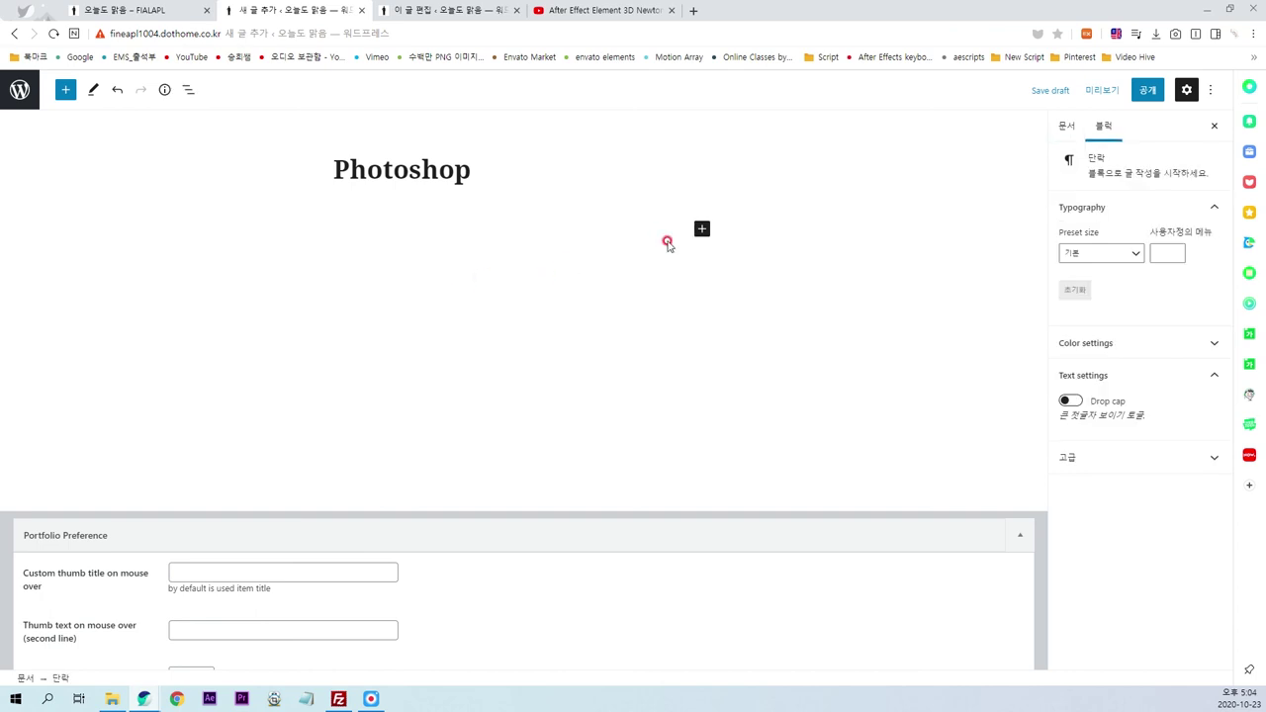
{"action": "left_click", "coordinate": [703, 229]}
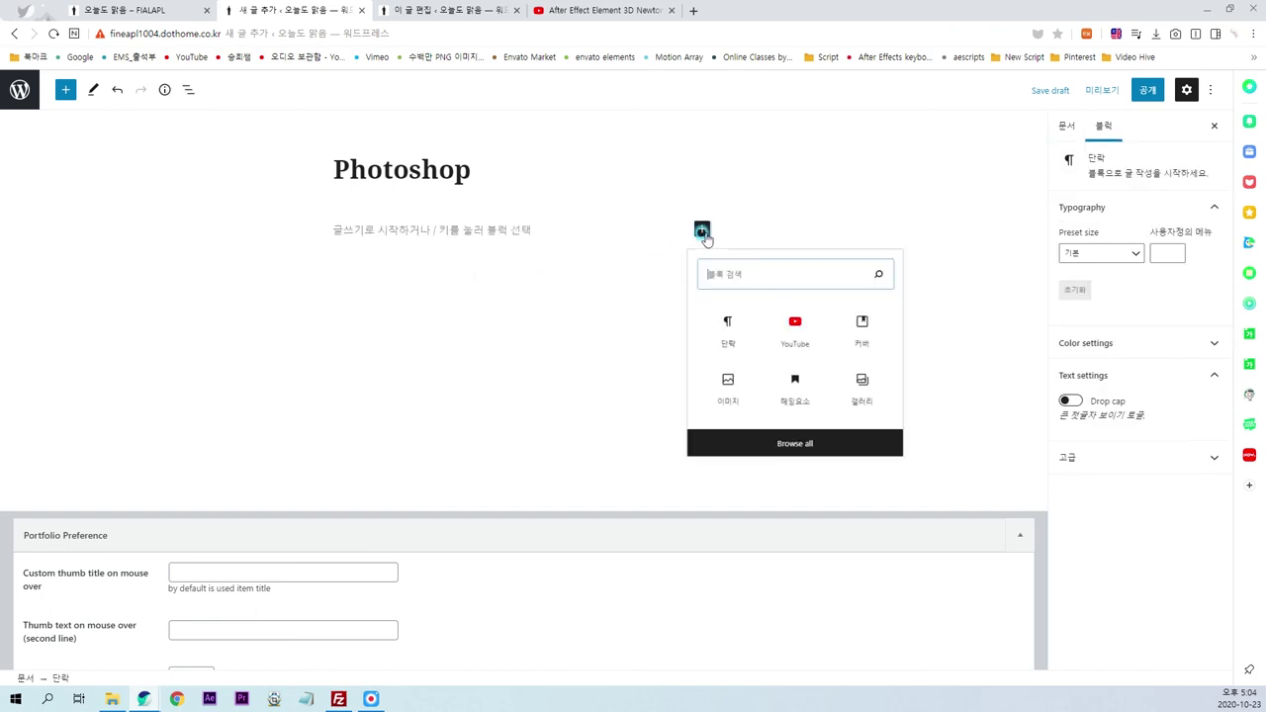
- Insert a Gallery block and start an image upload
{"action": "left_click", "coordinate": [876, 403]}
{"action": "left_click", "coordinate": [365, 314]}
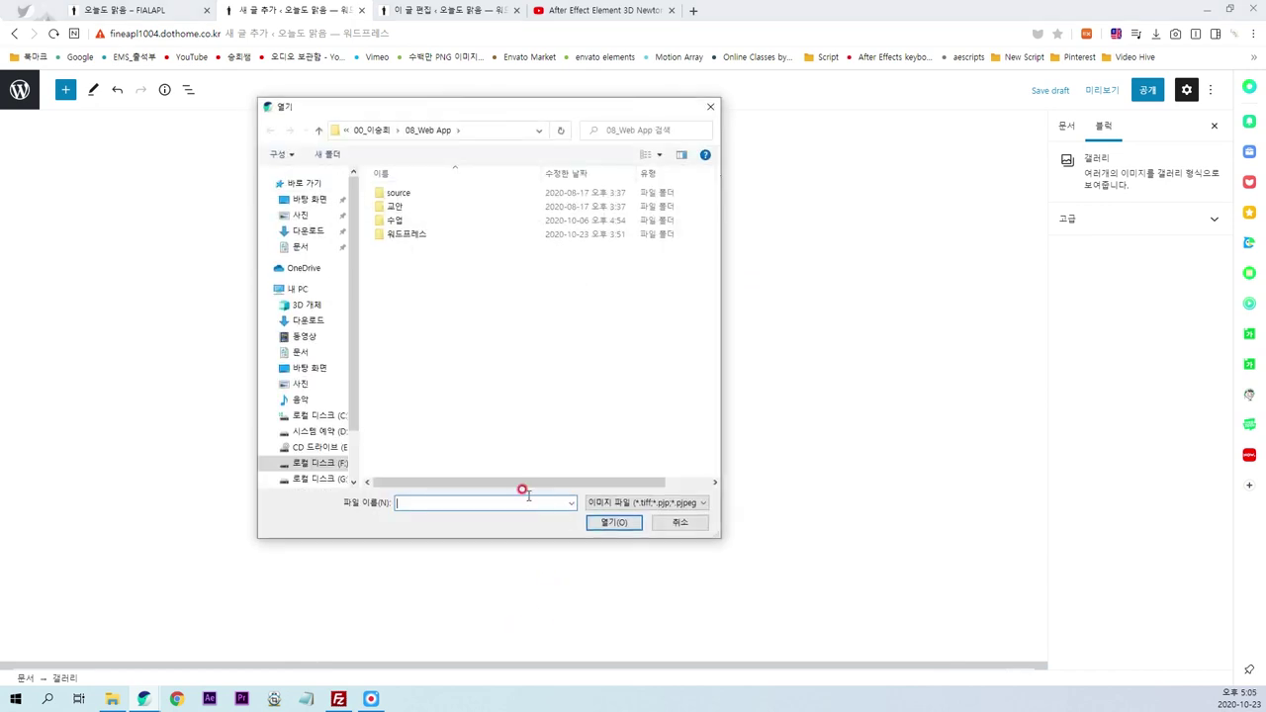
{"action": "mouse_move", "coordinate": [487, 106]}
{"action": "left_mouse_down"}
{"action": "mouse_move", "coordinate": [420, 147]}
{"action": "mouse_move", "coordinate": [0, 188]}
{"action": "left_mouse_up"}
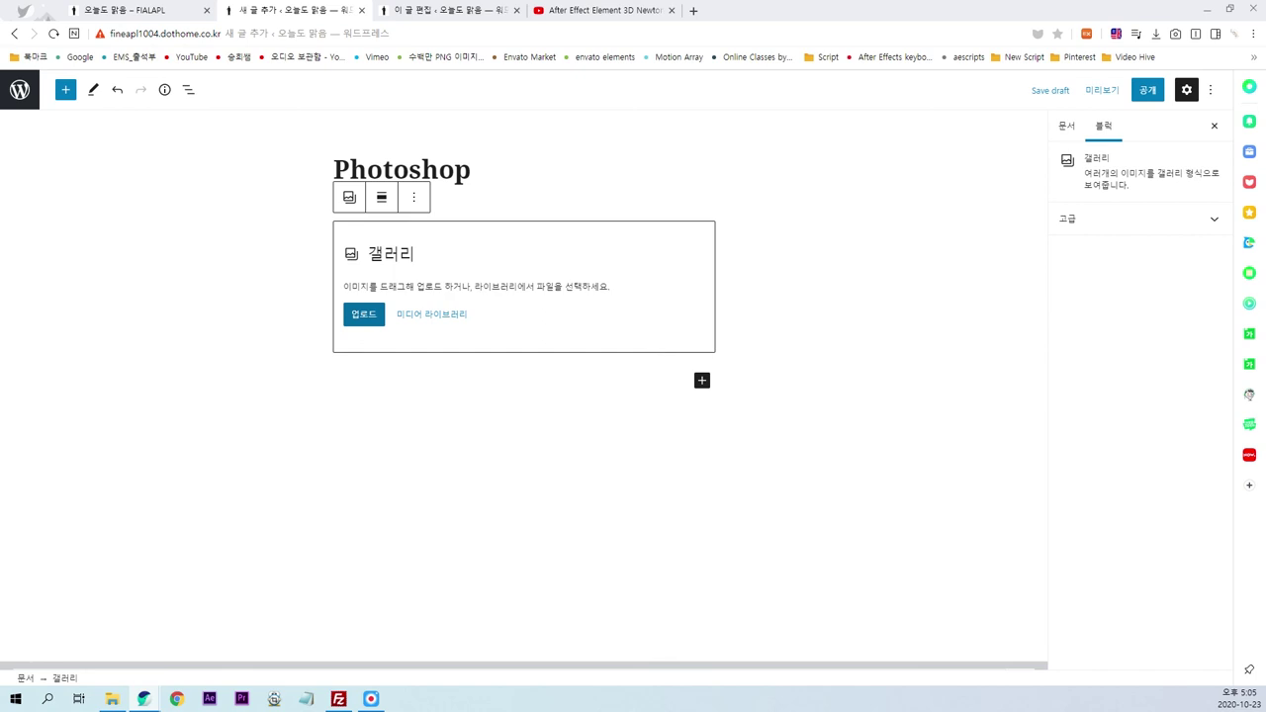
- Upload 01, 02, 03, 07, 09, 10, 11, 13, 14, 15 and 16.png into the gallery
{"action": "left_click", "coordinate": [597, 235], "text": "ctrl"}
{"action": "left_click", "coordinate": [680, 235], "text": "ctrl"}
{"action": "left_click", "coordinate": [696, 323], "text": "ctrl"}
{"action": "left_click", "coordinate": [683, 391], "text": "ctrl"}
{"action": "left_click", "coordinate": [605, 395], "text": "ctrl"}
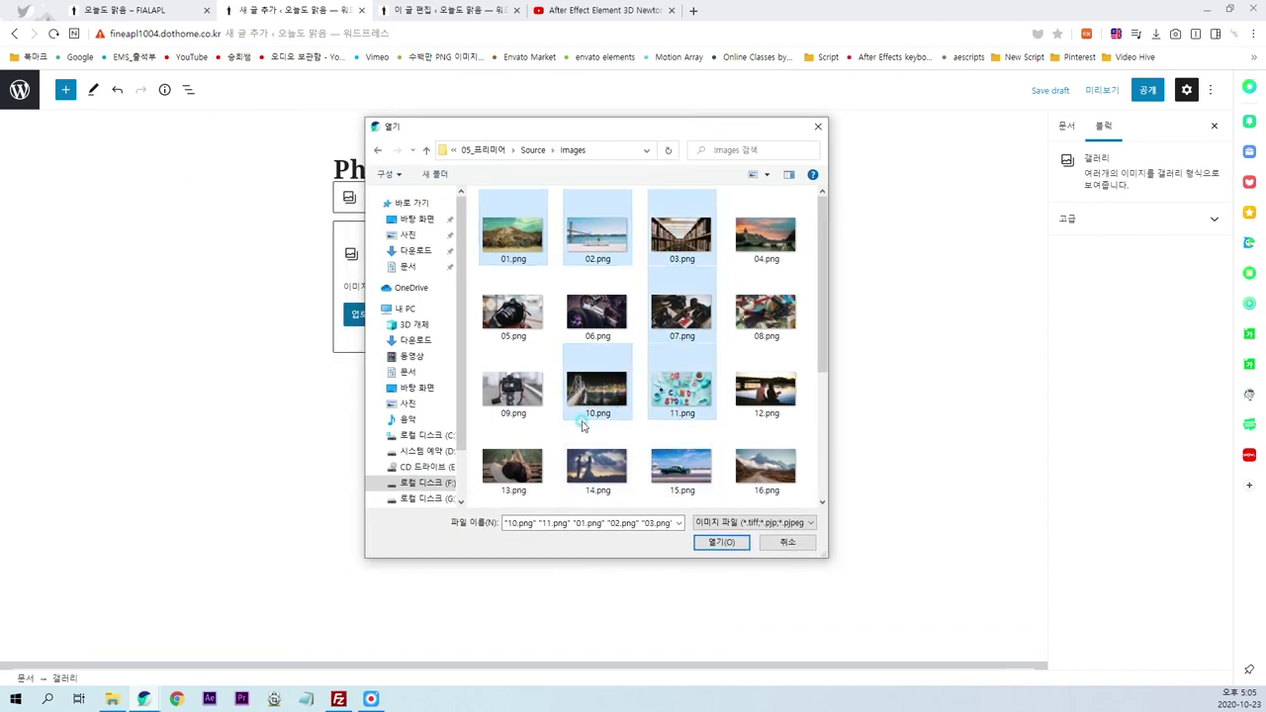
{"action": "left_click", "coordinate": [516, 394], "text": "ctrl"}
{"action": "left_click", "coordinate": [534, 463], "text": "ctrl"}
{"action": "left_click", "coordinate": [580, 473], "text": "ctrl"}
{"action": "left_click", "coordinate": [683, 467], "text": "ctrl"}
{"action": "left_click", "coordinate": [765, 467], "text": "ctrl"}
{"action": "left_click", "coordinate": [732, 542]}
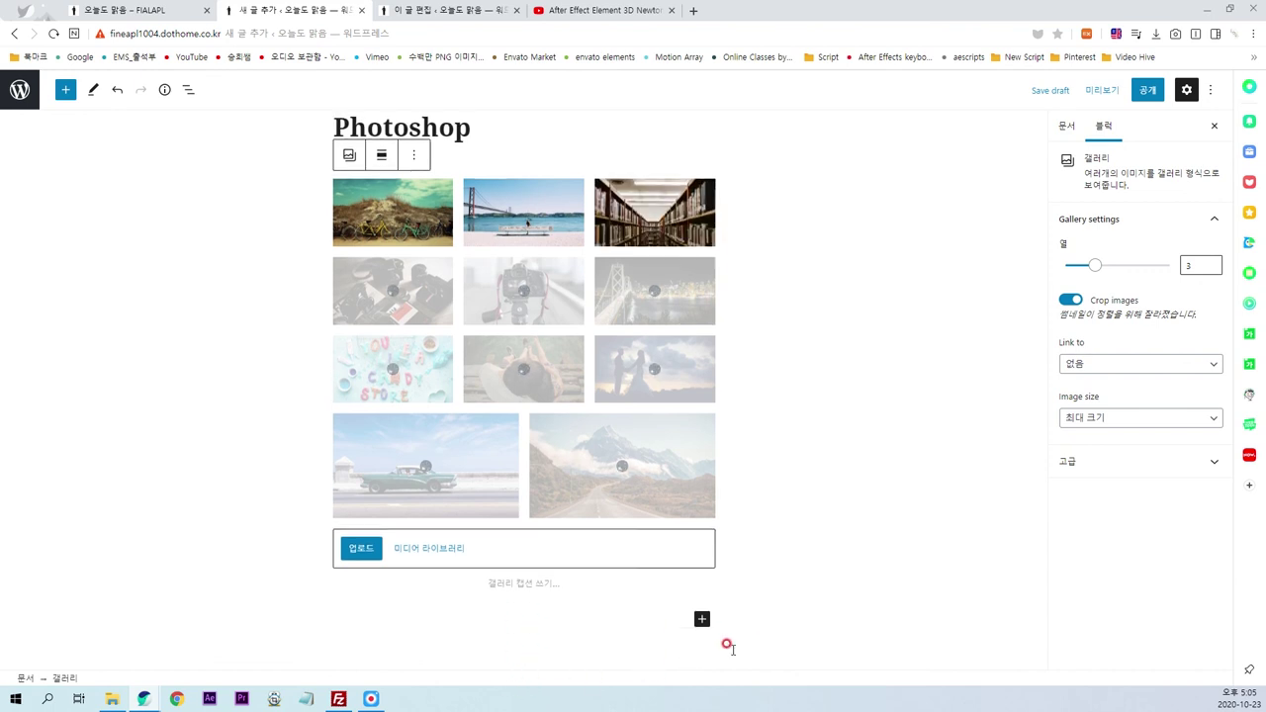
- Try four gallery columns, then settle on three columns
{"action": "scroll", "coordinate": [707, 573], "scroll_direction": "down", "scroll_amount": 2}
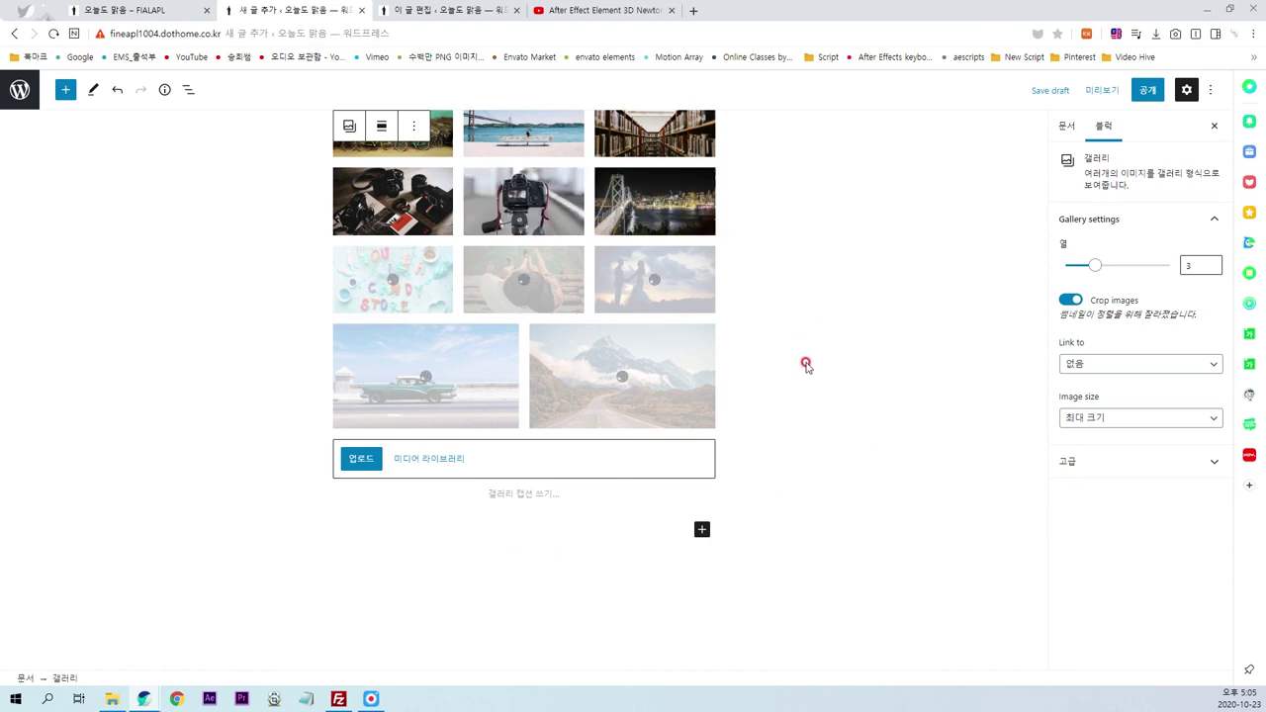
{"action": "scroll", "coordinate": [825, 336], "scroll_direction": "up", "scroll_amount": 2}
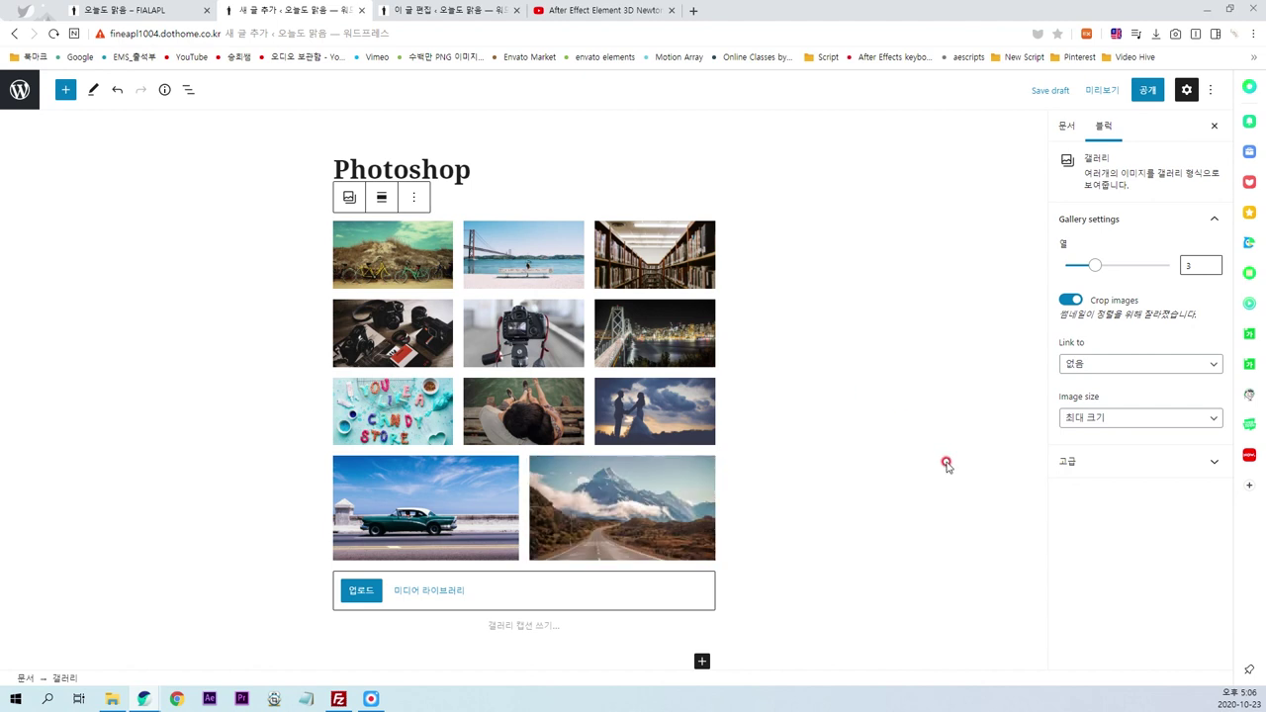
{"action": "mouse_move", "coordinate": [1095, 265]}
{"action": "left_mouse_down"}
{"action": "mouse_move", "coordinate": [1110, 265]}
{"action": "mouse_move", "coordinate": [1079, 265]}
{"action": "left_mouse_up"}
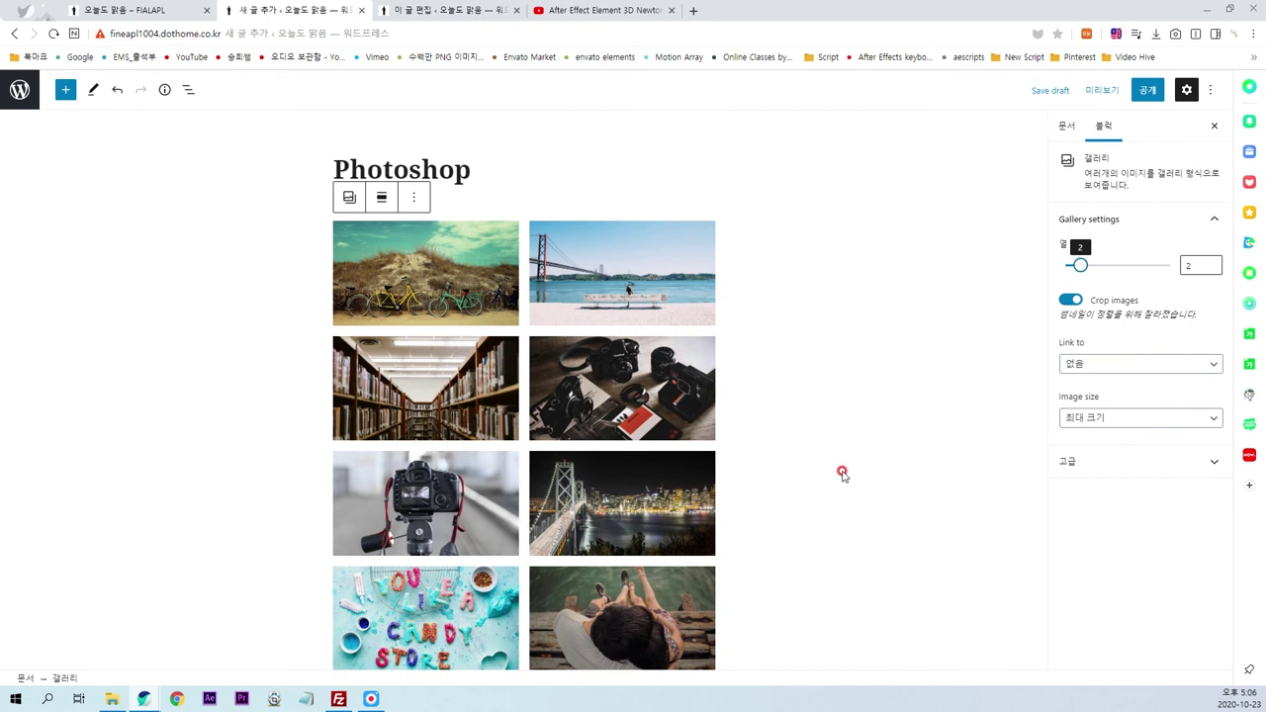
{"action": "scroll", "coordinate": [839, 460], "scroll_direction": "down", "scroll_amount": 2}
{"action": "left_click_drag", "start_coordinate": [1079, 265], "coordinate": [1110, 265]}
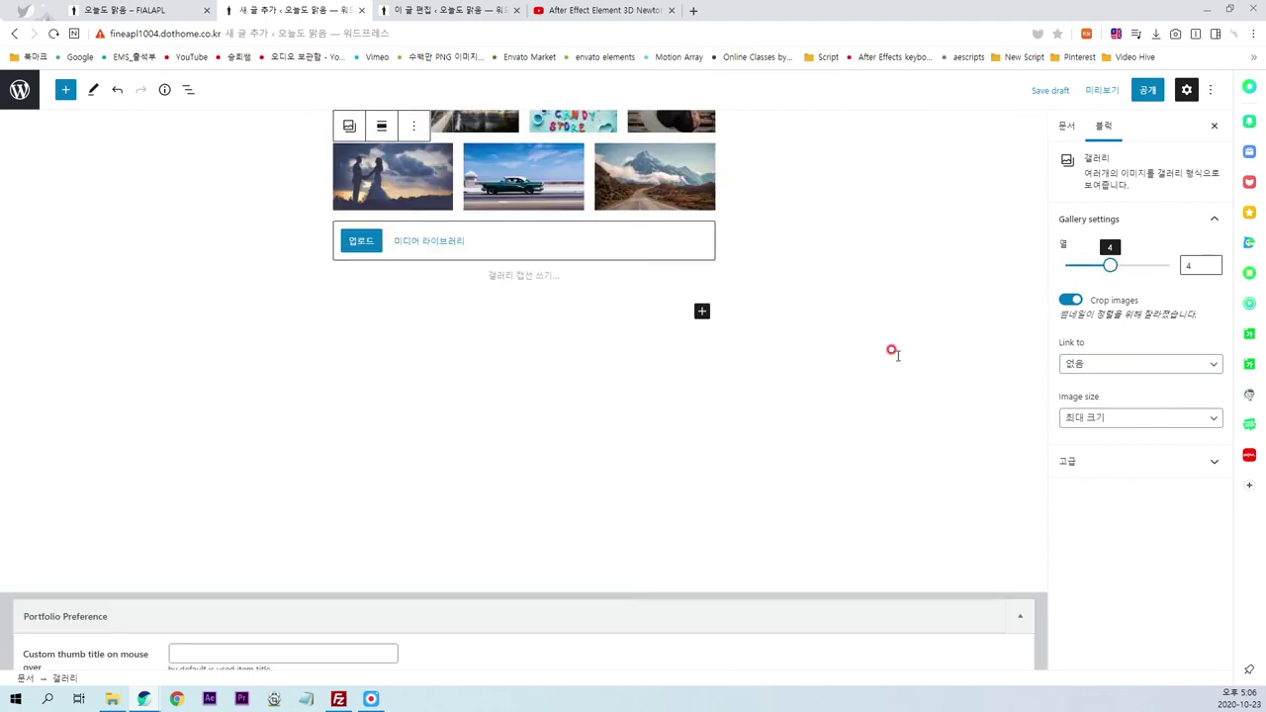
{"action": "scroll", "coordinate": [825, 386], "scroll_direction": "up", "scroll_amount": 2}
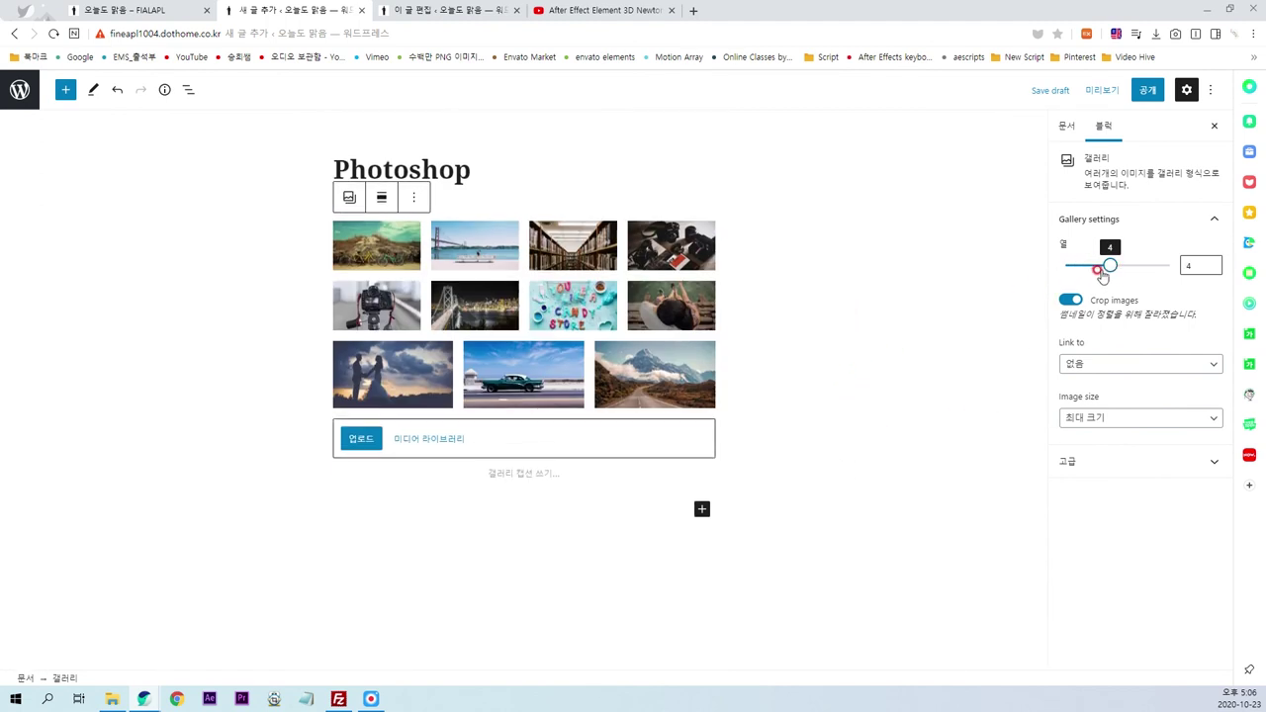
{"action": "left_click_drag", "start_coordinate": [1102, 275], "coordinate": [1095, 267]}
- Make the gallery wide width and begin publishing the post
{"action": "left_click", "coordinate": [382, 197]}
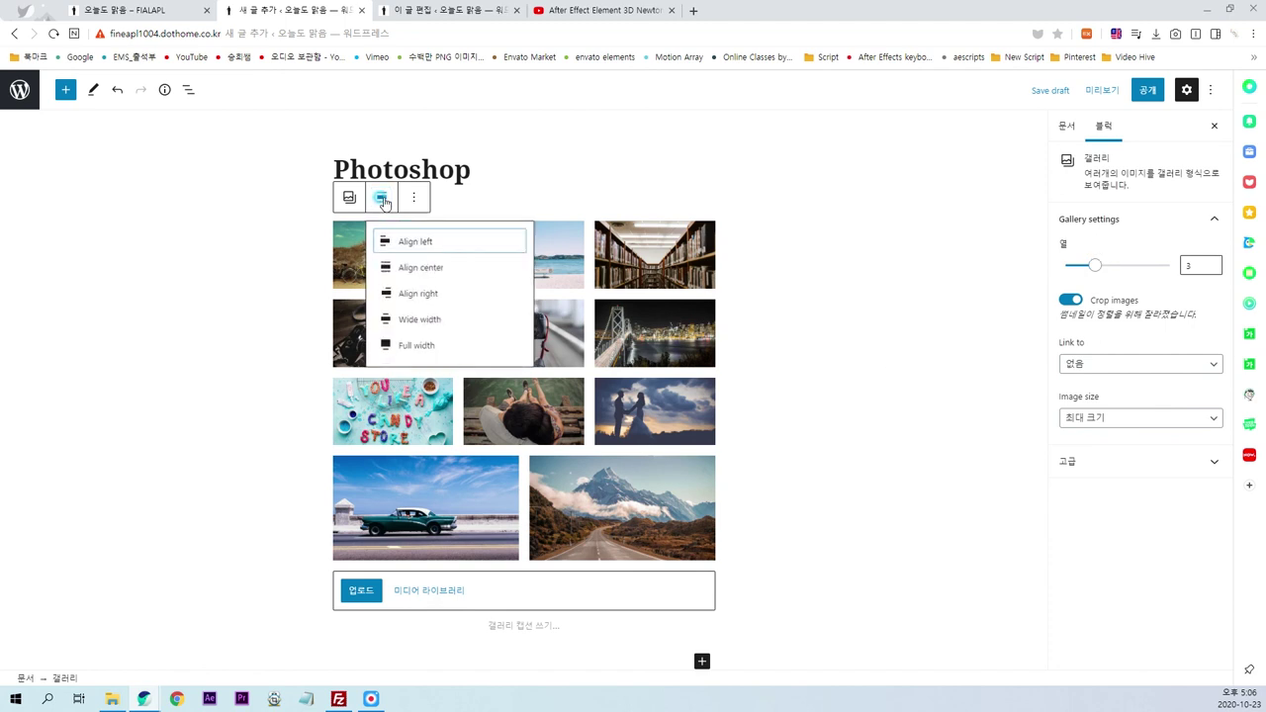
{"action": "left_click", "coordinate": [433, 327]}
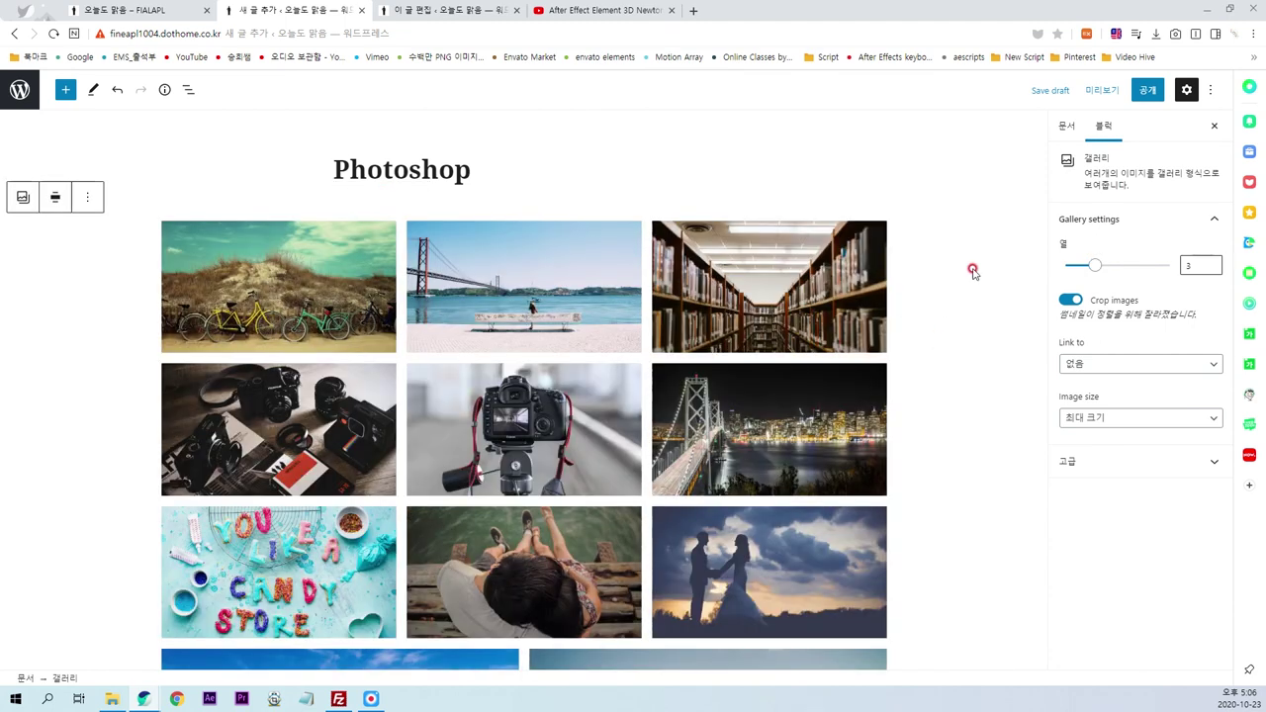
{"action": "left_click", "coordinate": [1150, 97]}
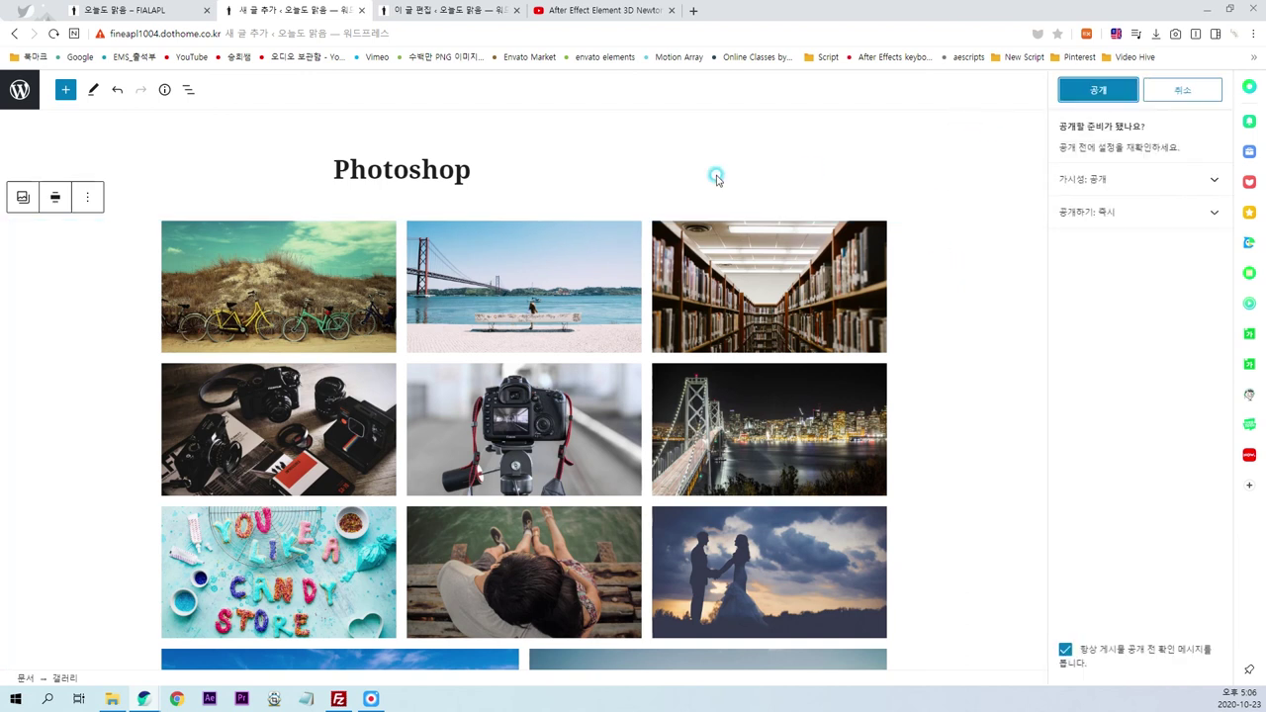
- Confirm publishing the Photoshop portfolio item and switch to the live site
{"action": "left_click", "coordinate": [1088, 95]}
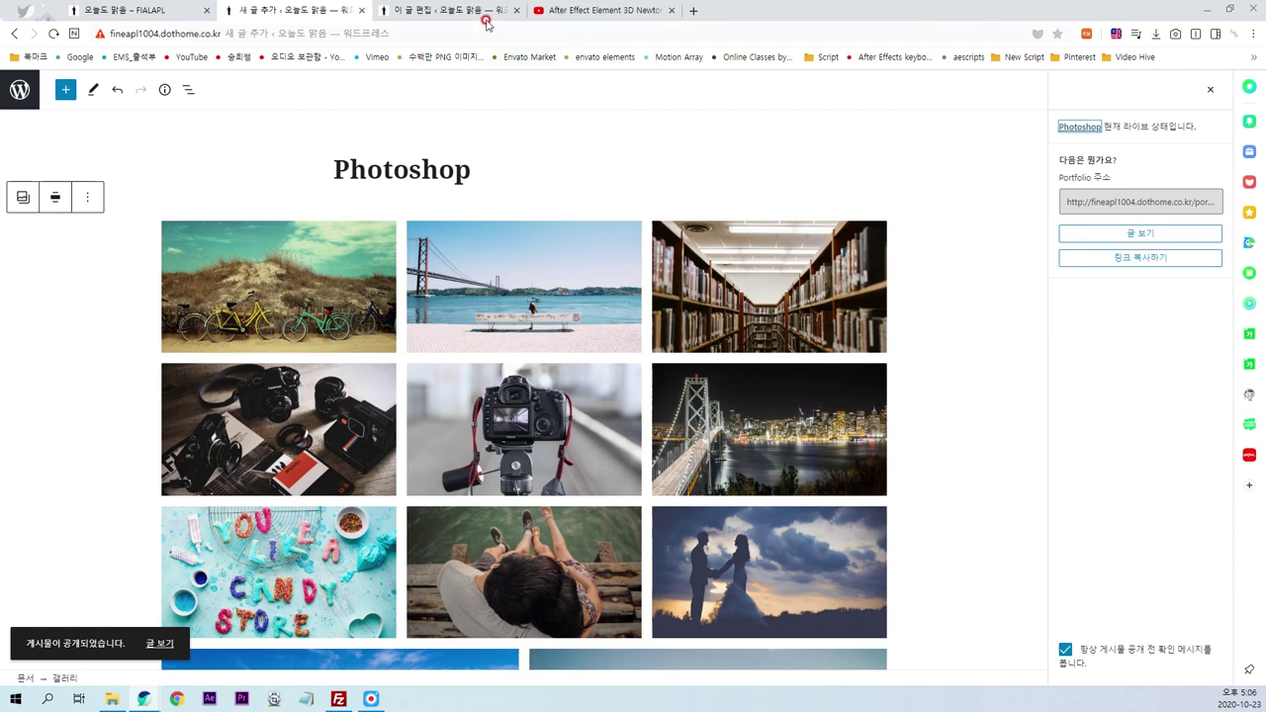
{"action": "left_click", "coordinate": [128, 10]}
{"action": "left_click", "coordinate": [924, 315]}
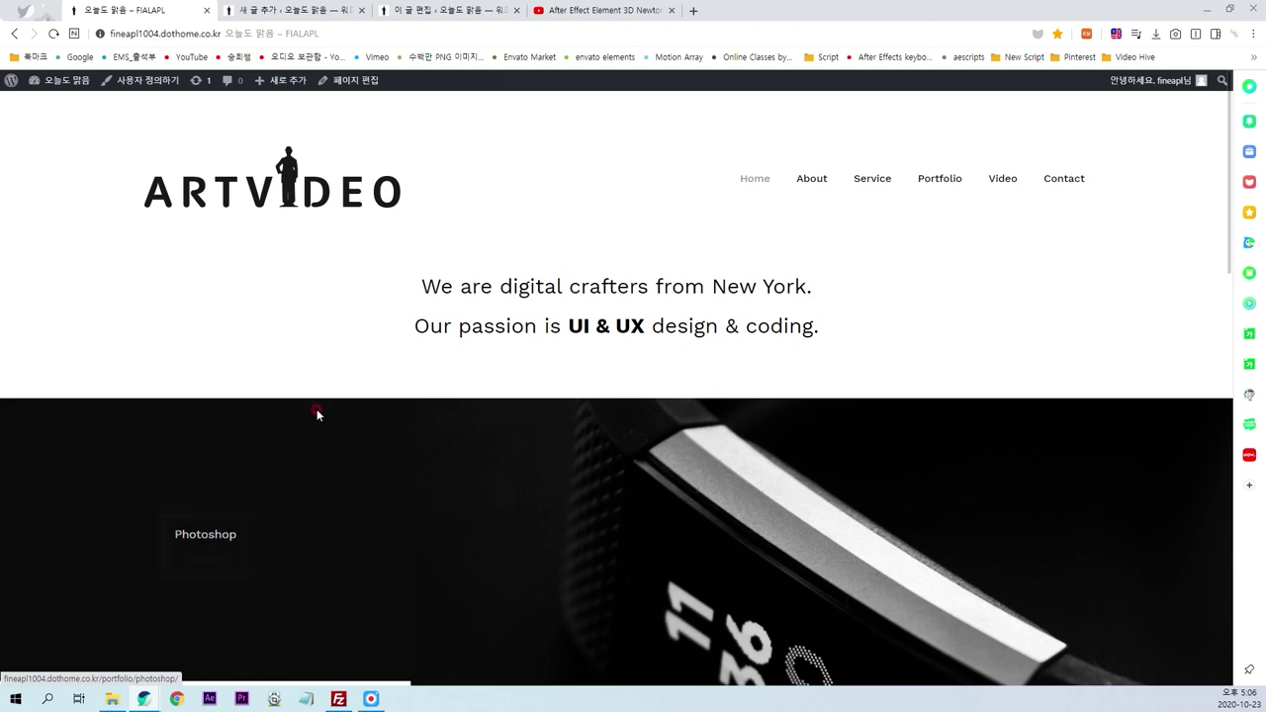
- Open the Photoshop item from the home page and review its live gallery
{"action": "left_click", "coordinate": [199, 537]}
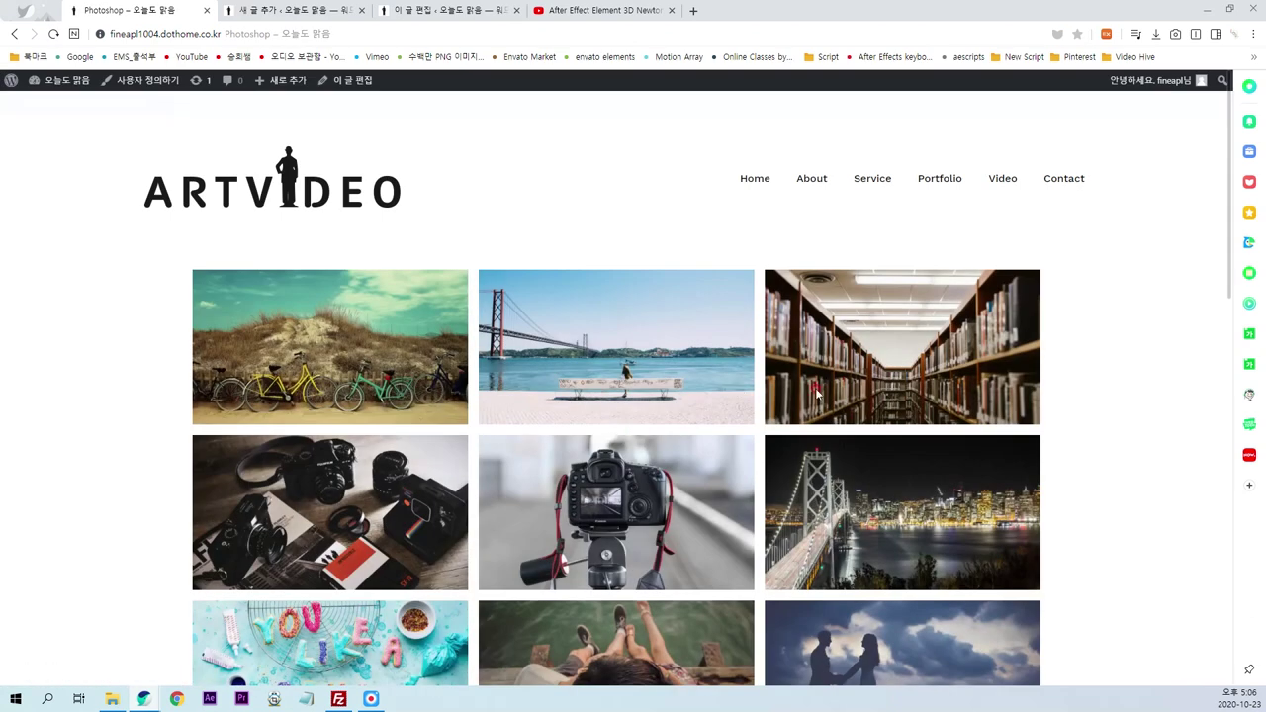
{"action": "scroll", "coordinate": [1012, 417], "scroll_direction": "down", "scroll_amount": 2}
{"action": "scroll", "coordinate": [979, 430], "scroll_direction": "down", "scroll_amount": 2}
{"action": "scroll", "coordinate": [939, 450], "scroll_direction": "down", "scroll_amount": 2}
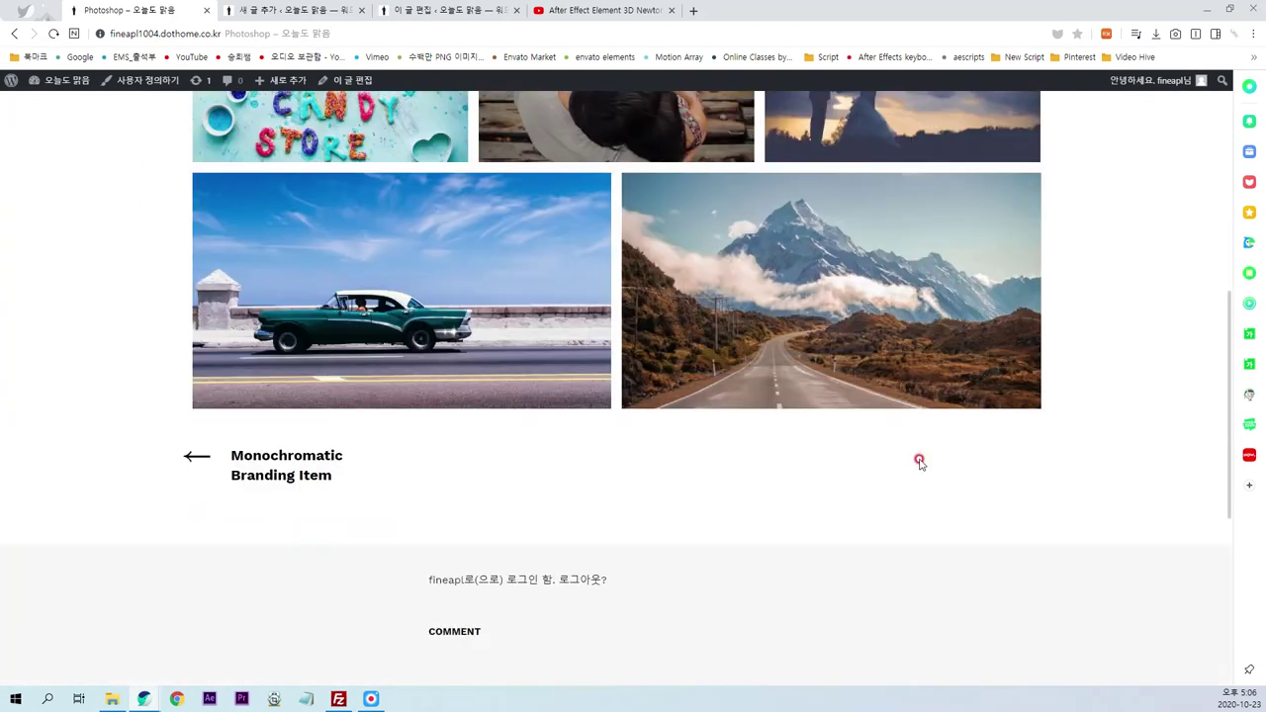
{"action": "scroll", "coordinate": [870, 465], "scroll_direction": "up", "scroll_amount": 3}
{"action": "scroll", "coordinate": [791, 478], "scroll_direction": "up", "scroll_amount": 3}
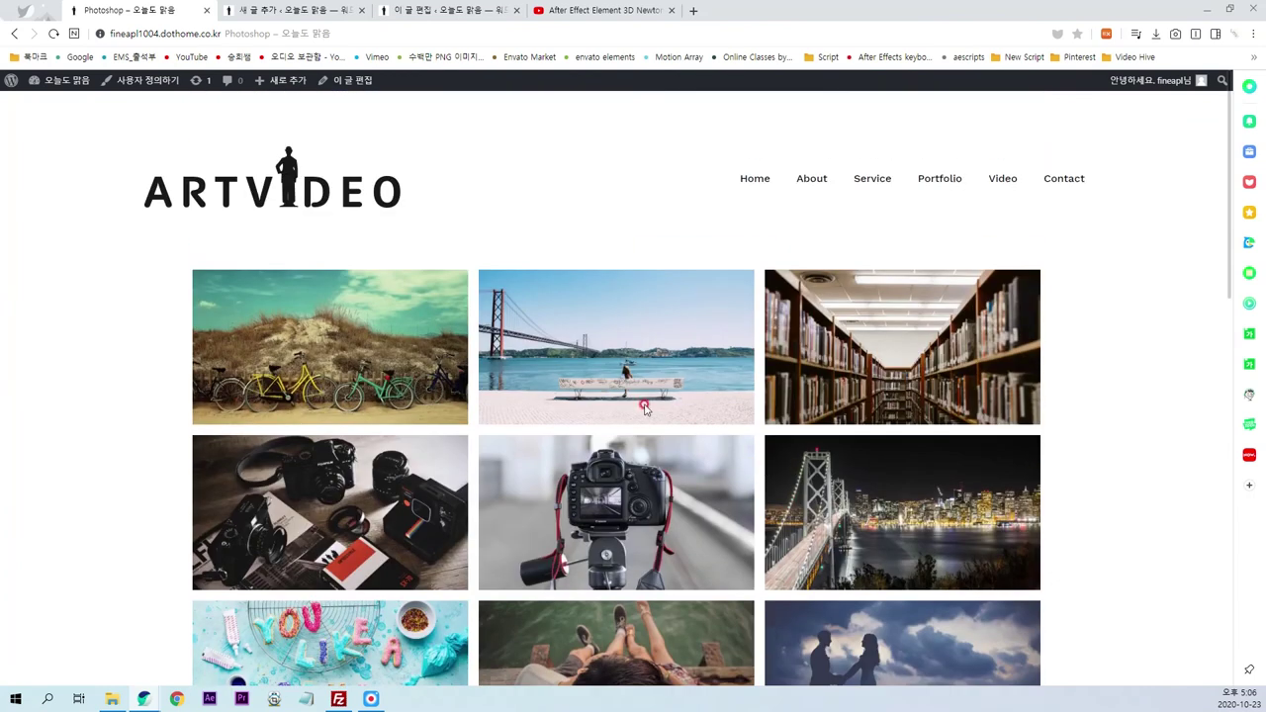
{"action": "left_click", "coordinate": [369, 211]}
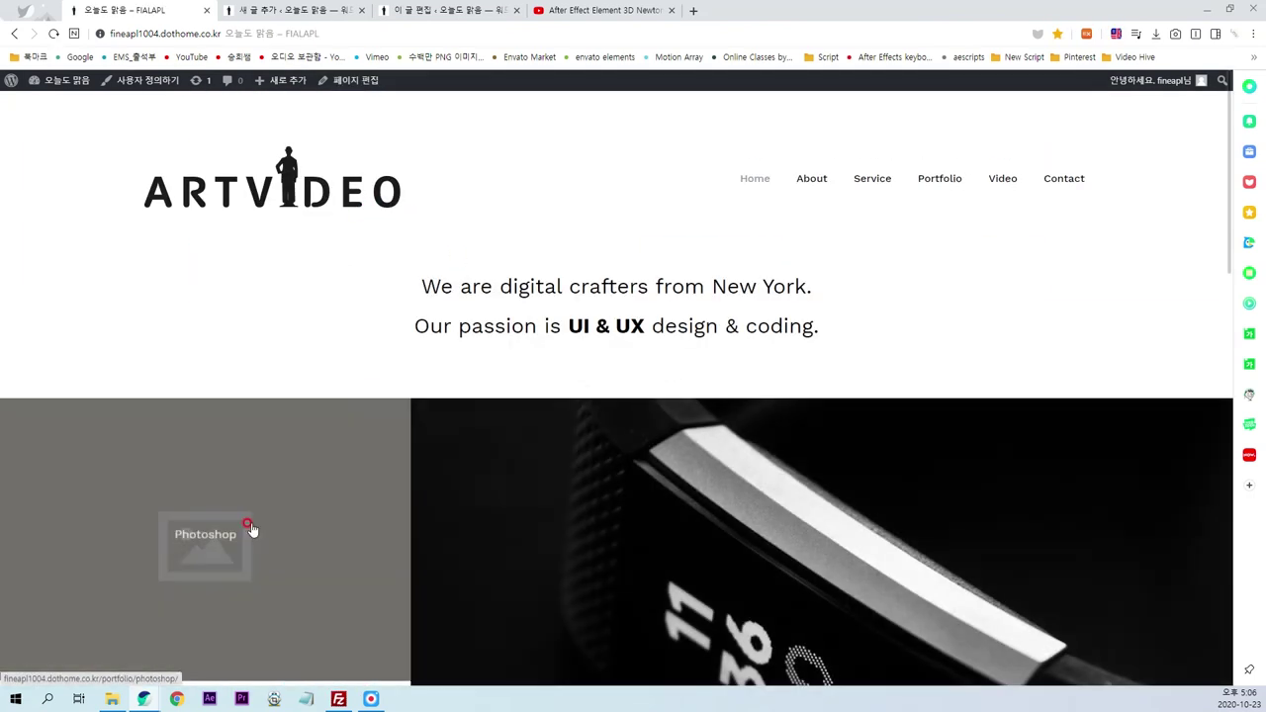
{"action": "left_click", "coordinate": [228, 537]}
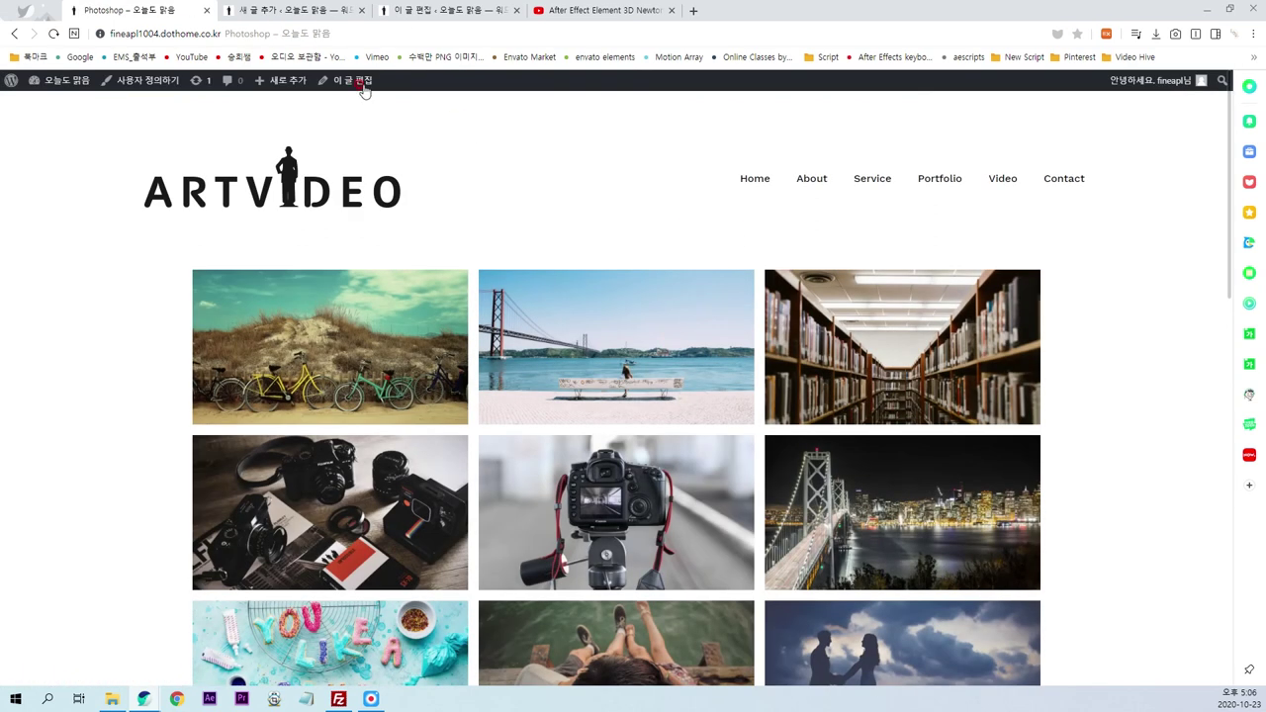
- Set the car photo from the media library as the Photoshop item's featured image
{"action": "left_click", "coordinate": [363, 90]}
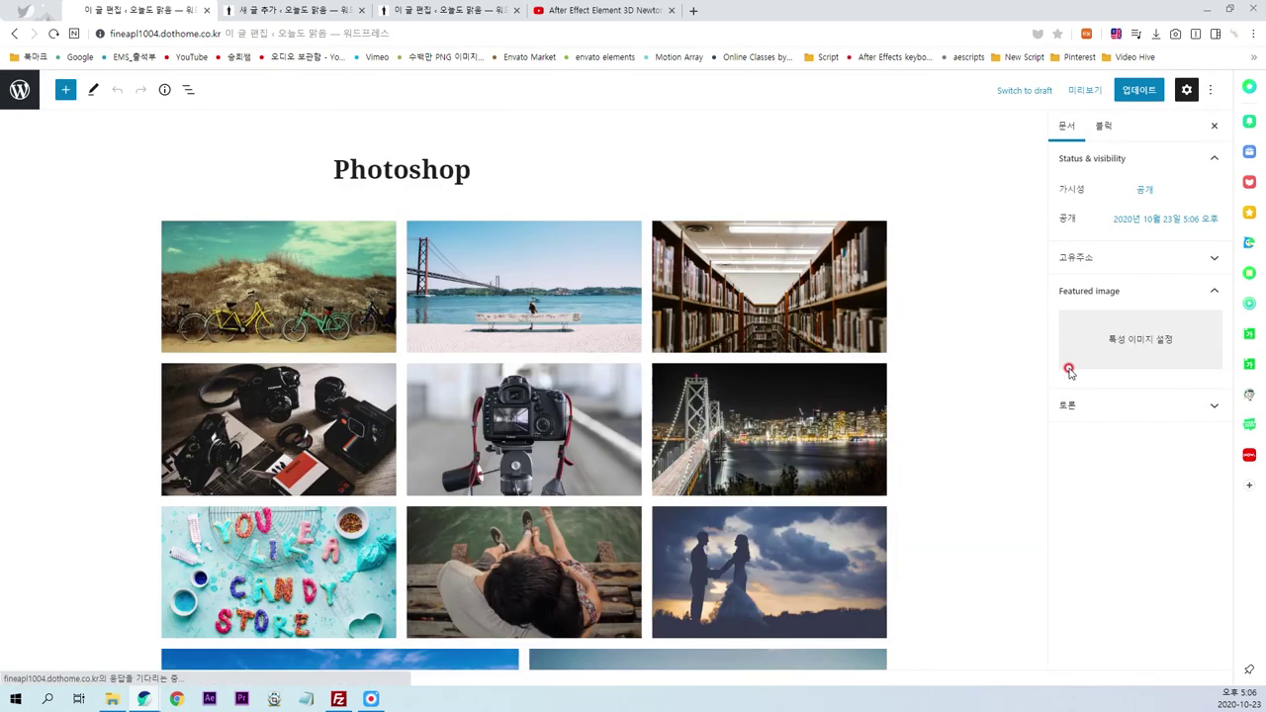
{"action": "left_click", "coordinate": [1134, 369]}
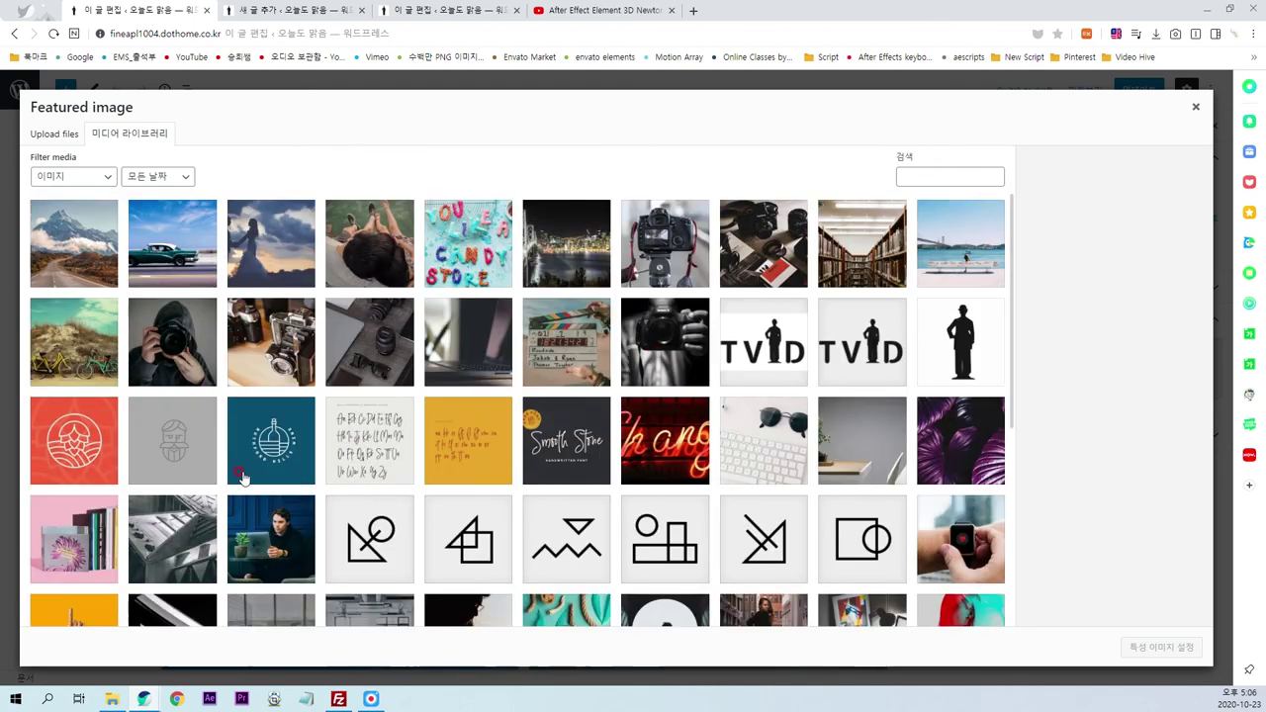
{"action": "left_click", "coordinate": [173, 245]}
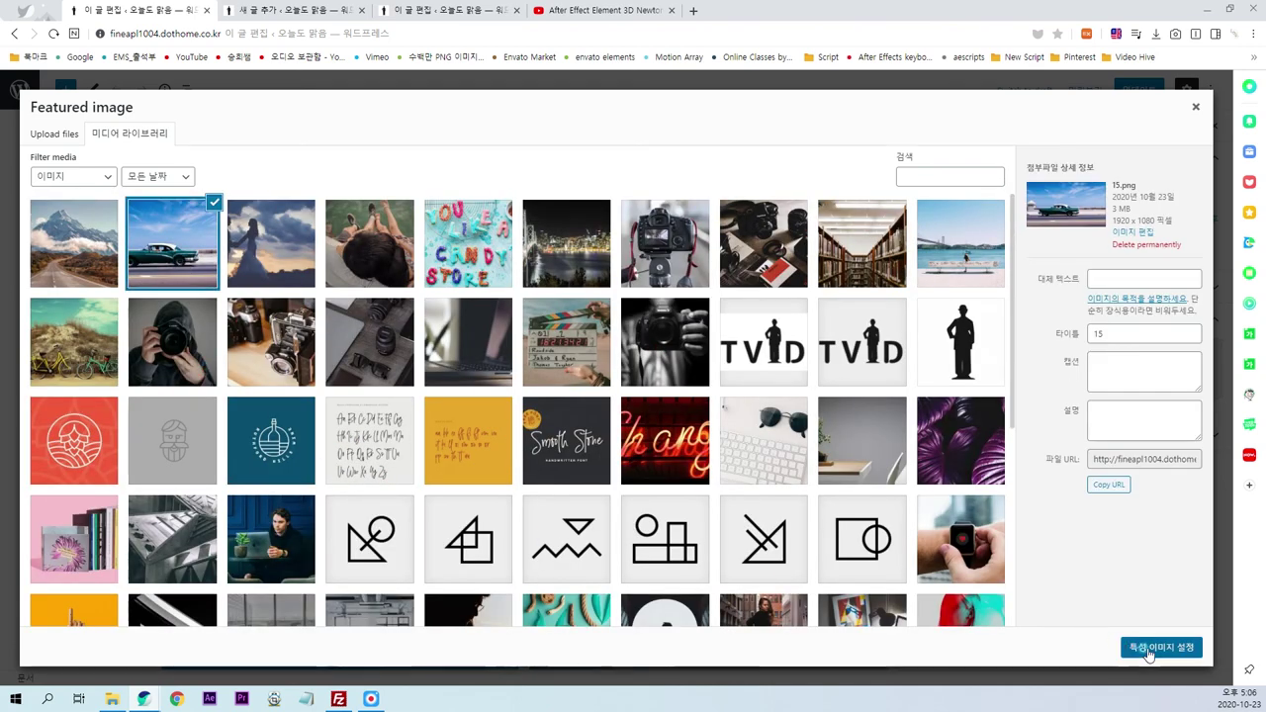
{"action": "left_click", "coordinate": [1137, 648]}
- Enter hover title 'Photoshop' and hover text 'portfolio', then update the post
{"action": "scroll", "coordinate": [968, 377], "scroll_direction": "down", "scroll_amount": 3}
{"action": "scroll", "coordinate": [960, 381], "scroll_direction": "down", "scroll_amount": 3}
{"action": "scroll", "coordinate": [366, 560], "scroll_direction": "down", "scroll_amount": 2}
{"action": "left_click", "coordinate": [180, 375]}
{"action": "type", "text": "Photoshop"}
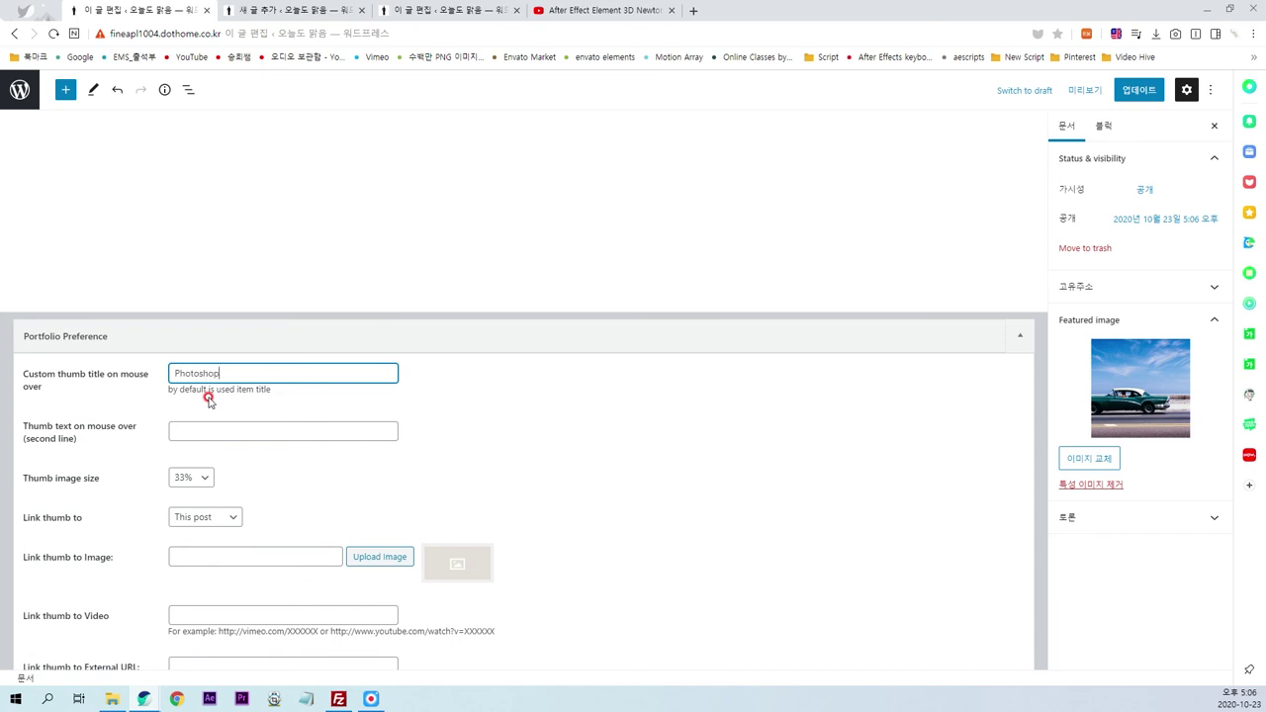
{"action": "left_click", "coordinate": [216, 432]}
{"action": "type", "text": "portfolio"}
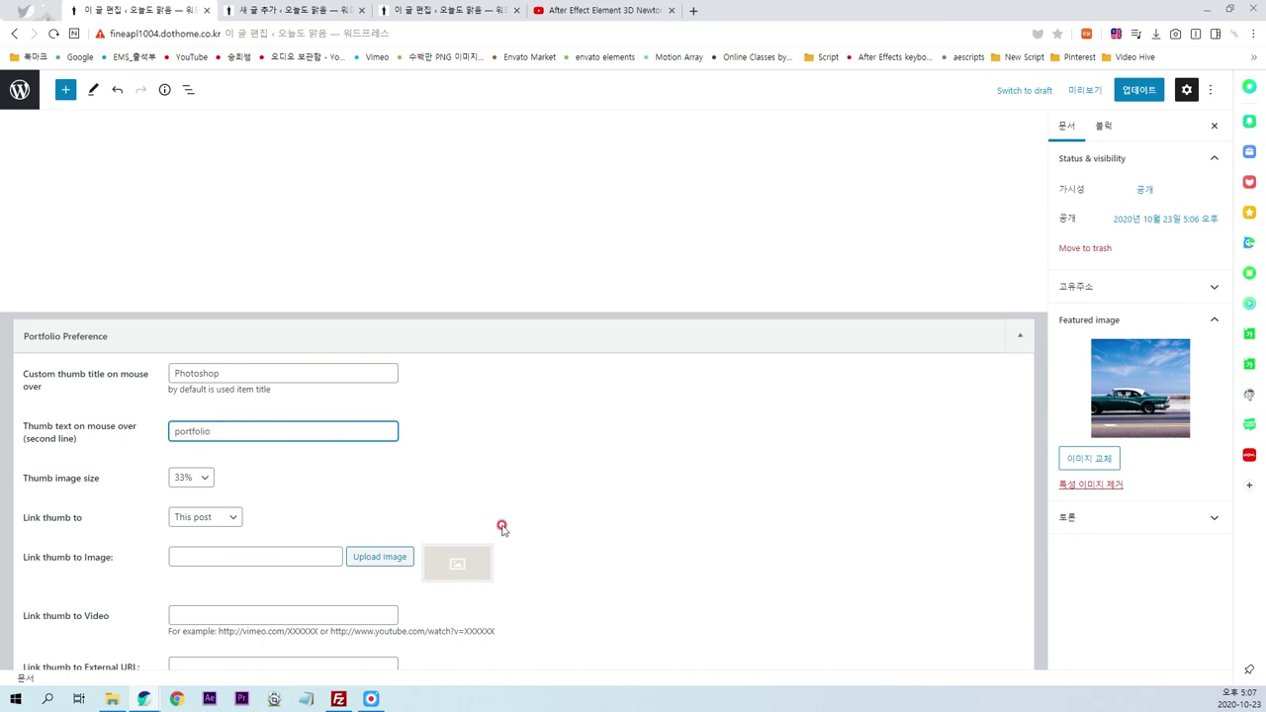
{"action": "scroll", "coordinate": [501, 528], "scroll_direction": "down", "scroll_amount": 1}
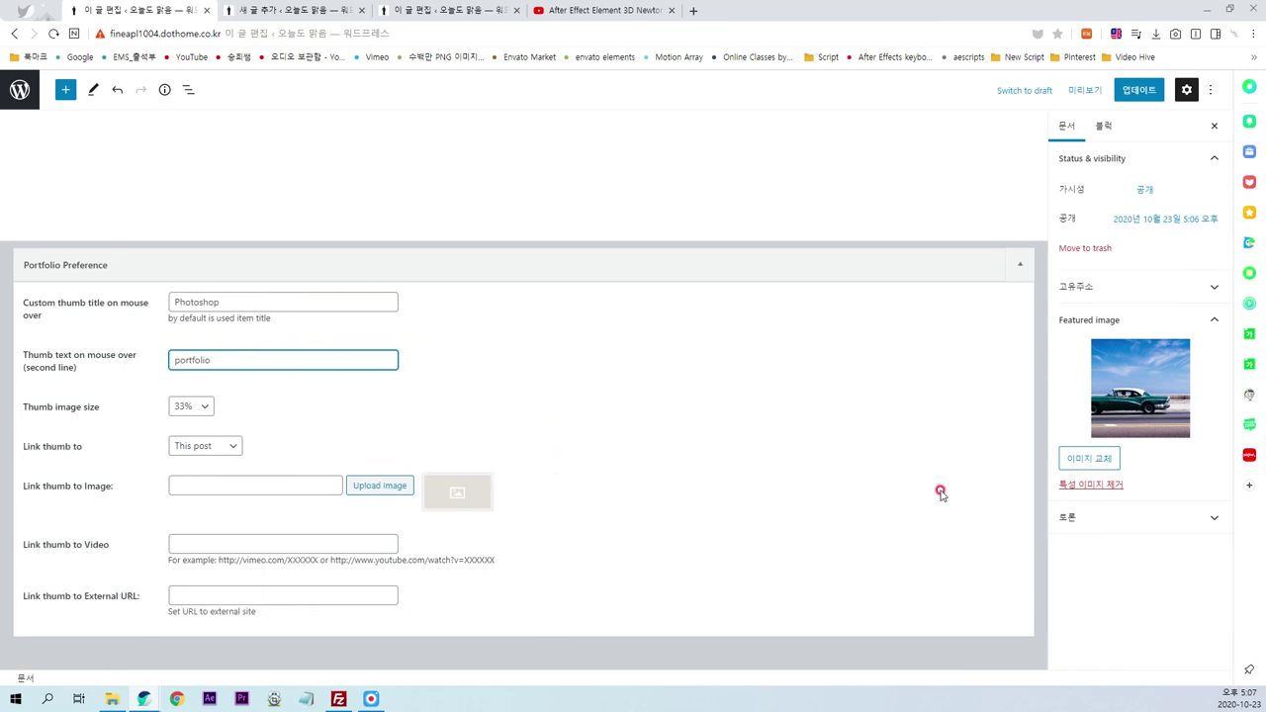
{"action": "left_click", "coordinate": [1128, 91]}
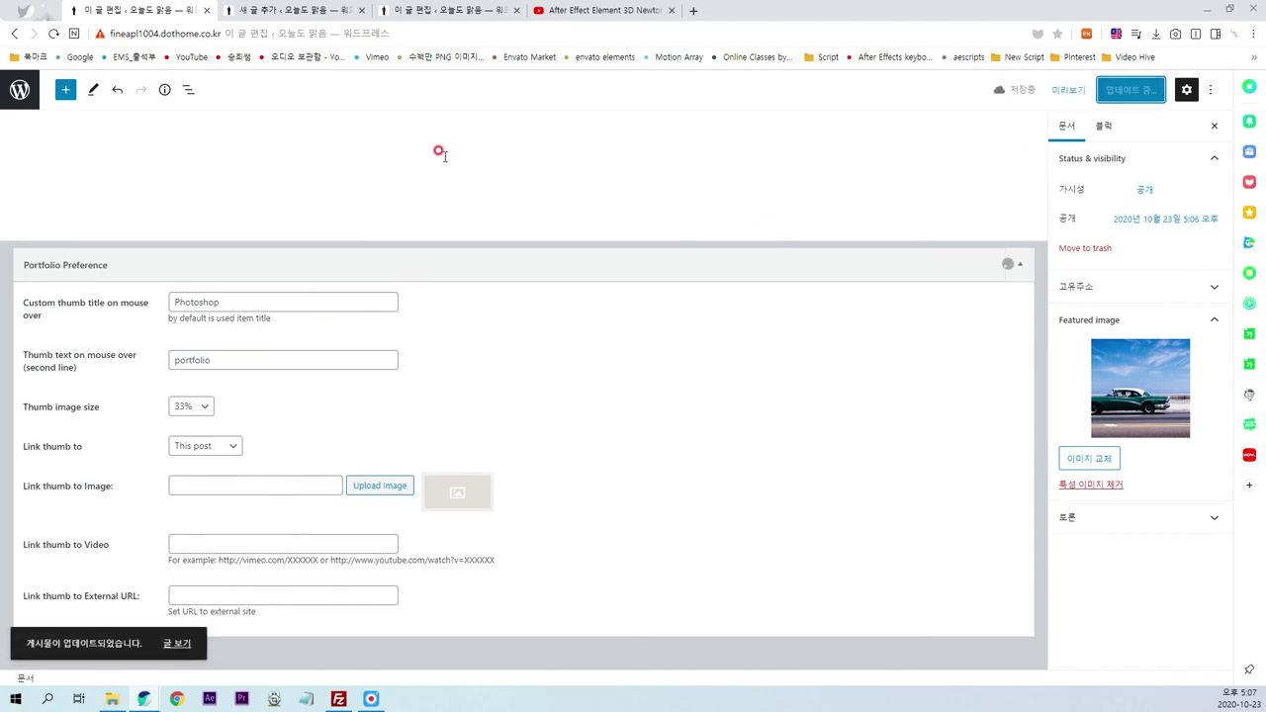
{"action": "left_click", "coordinate": [297, 12]}
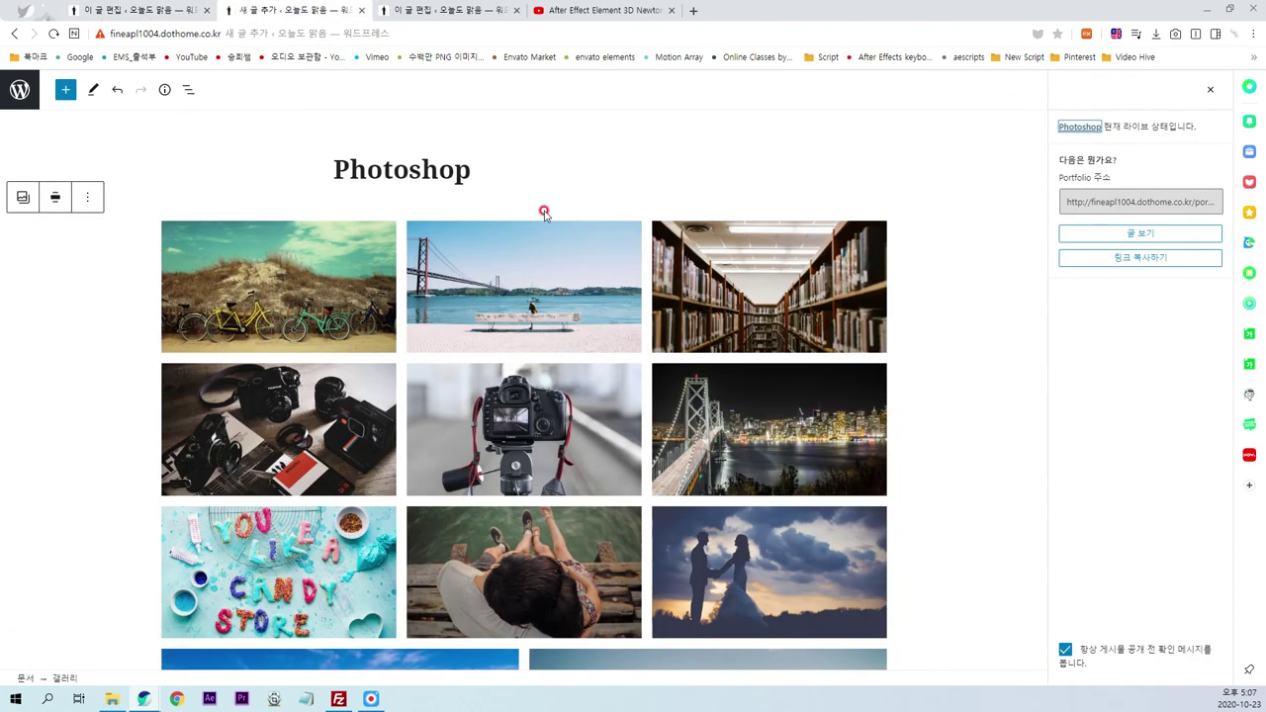
- On the live home page, open the Photoshop item from its car thumbnail and review its page
{"action": "left_click", "coordinate": [20, 89]}
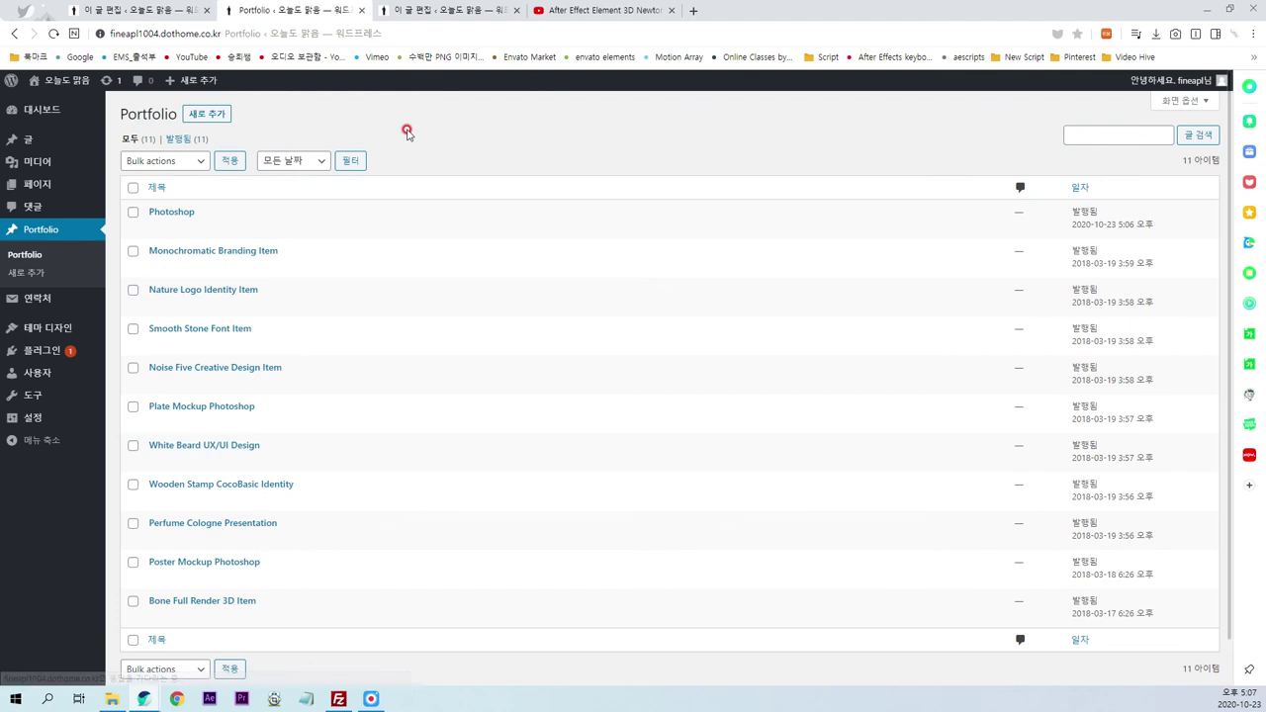
{"action": "left_click", "coordinate": [60, 80]}
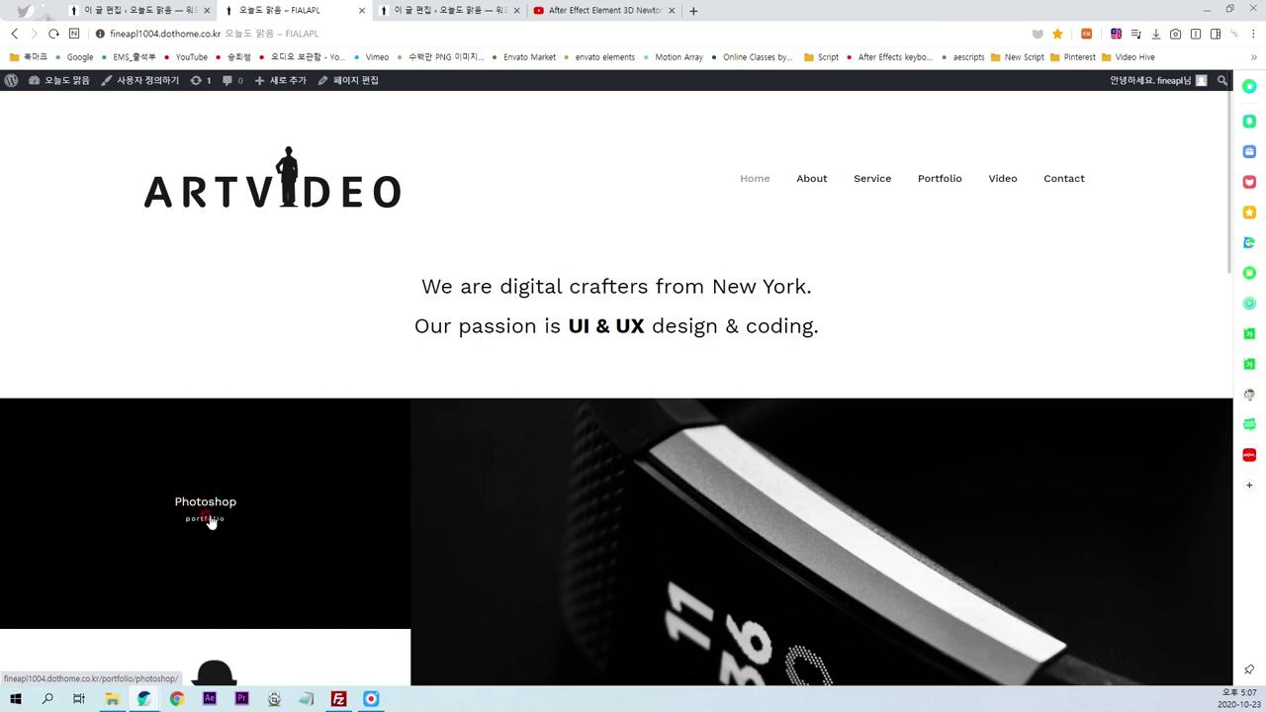
{"action": "left_click", "coordinate": [205, 520]}
{"action": "scroll", "coordinate": [1072, 374], "scroll_direction": "down", "scroll_amount": 2}
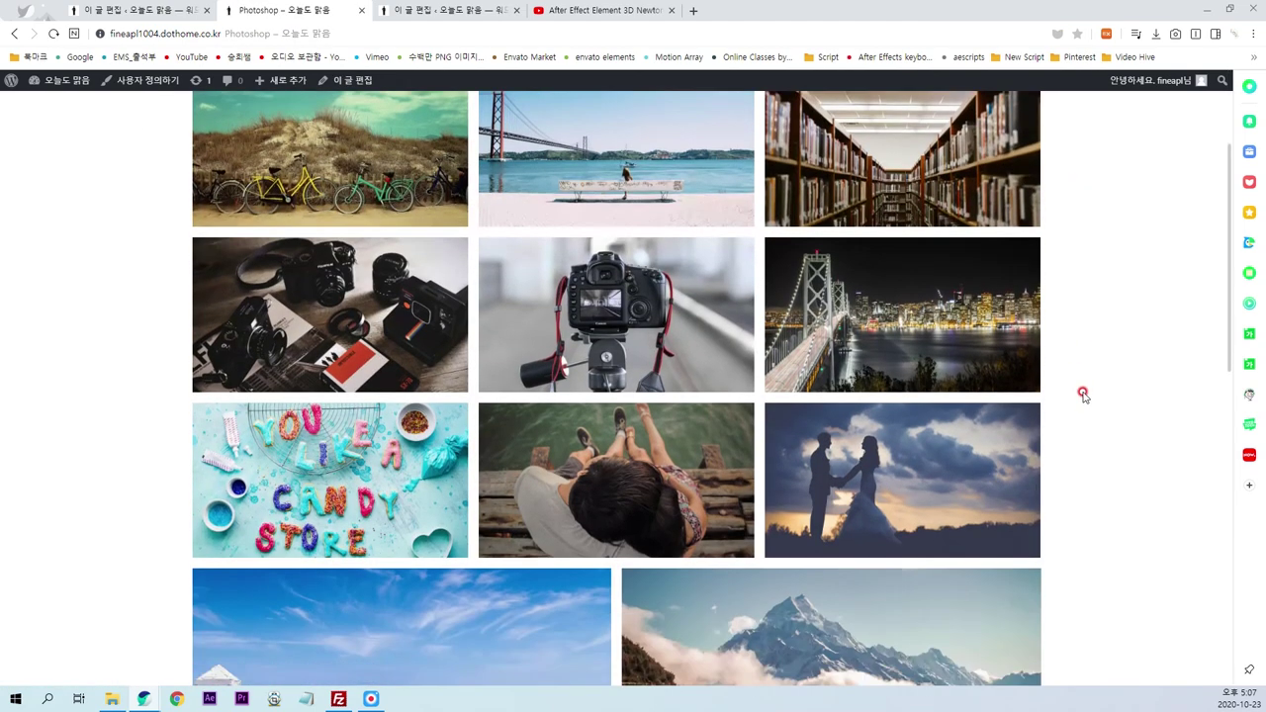
{"action": "scroll", "coordinate": [1082, 393], "scroll_direction": "down", "scroll_amount": 3}
{"action": "scroll", "coordinate": [1082, 396], "scroll_direction": "down", "scroll_amount": 2}
{"action": "scroll", "coordinate": [1079, 401], "scroll_direction": "up", "scroll_amount": 1}
{"action": "scroll", "coordinate": [1079, 401], "scroll_direction": "up", "scroll_amount": 4}
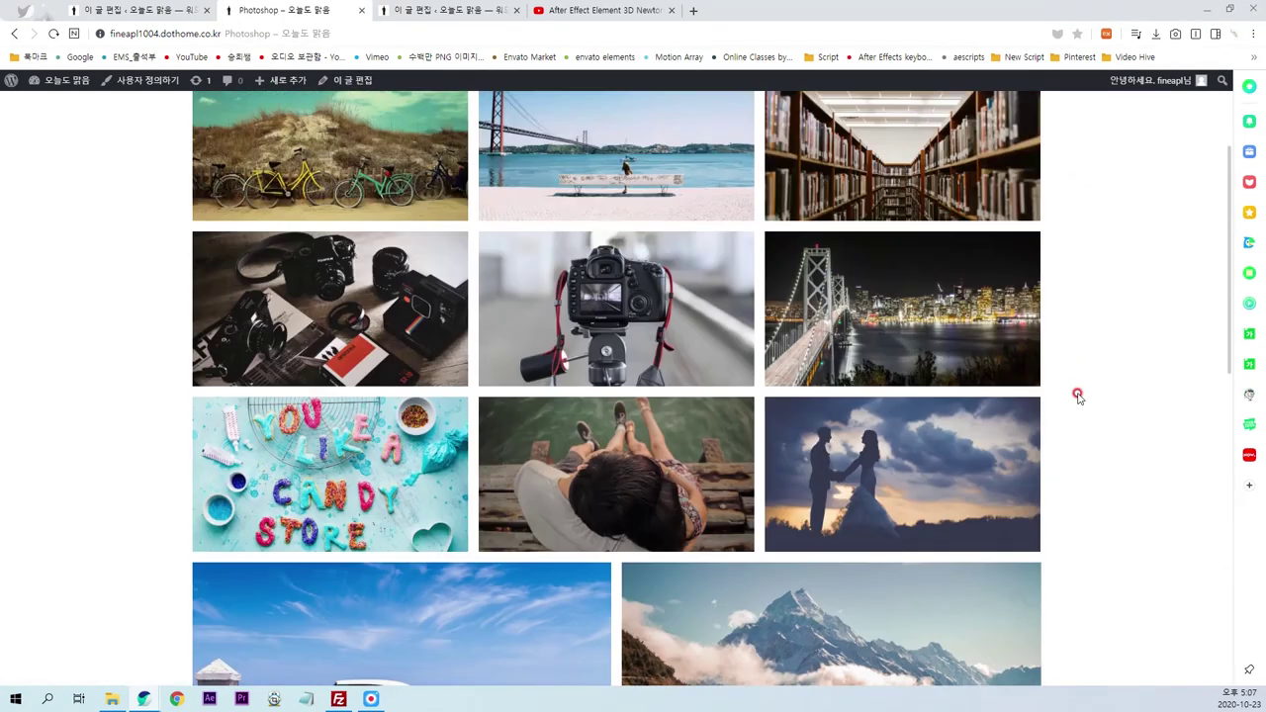
{"action": "scroll", "coordinate": [1077, 392], "scroll_direction": "up", "scroll_amount": 2}
- Return to and reload the home page, then visit the About and Video pages
{"action": "left_click", "coordinate": [331, 199]}
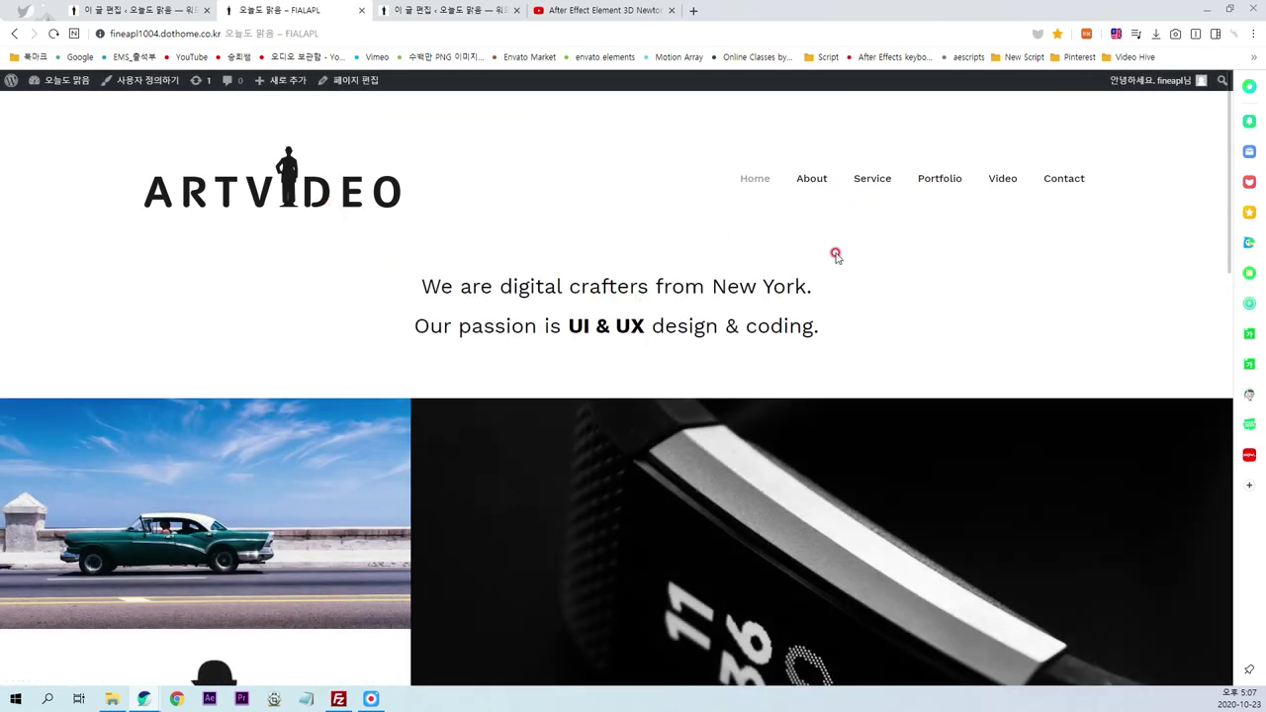
{"action": "left_click", "coordinate": [351, 186]}
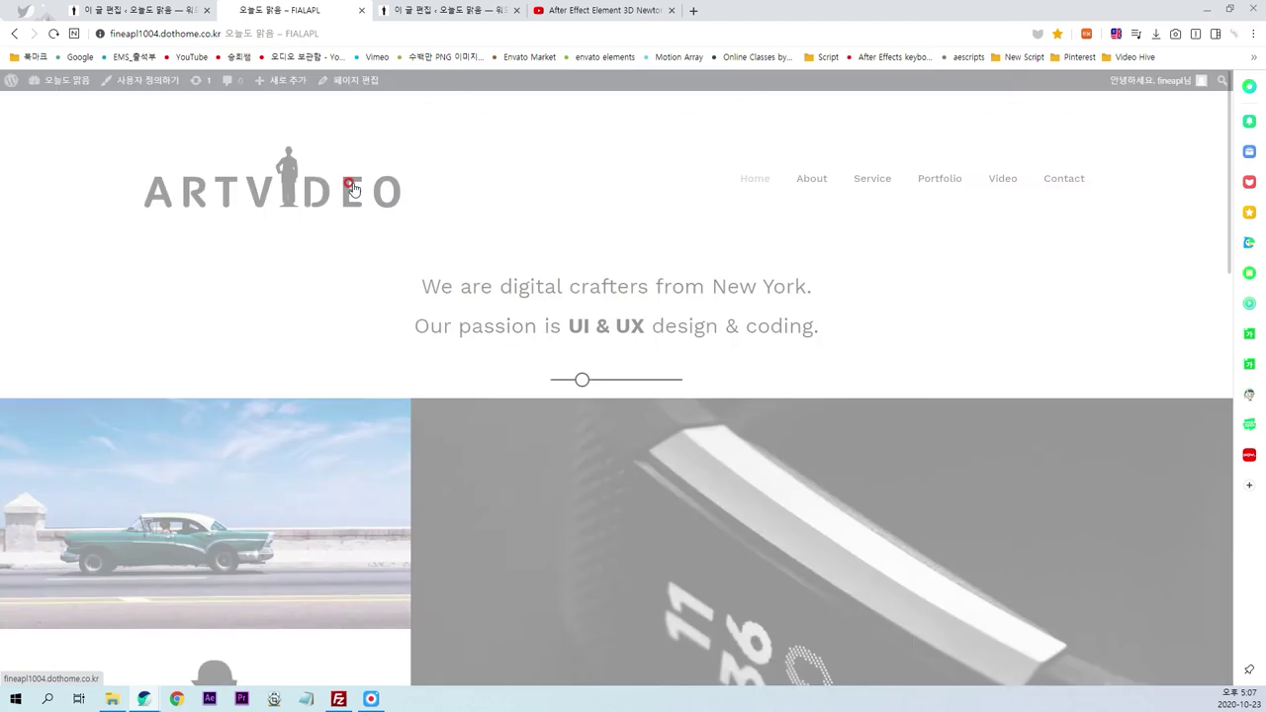
{"action": "left_click", "coordinate": [811, 179]}
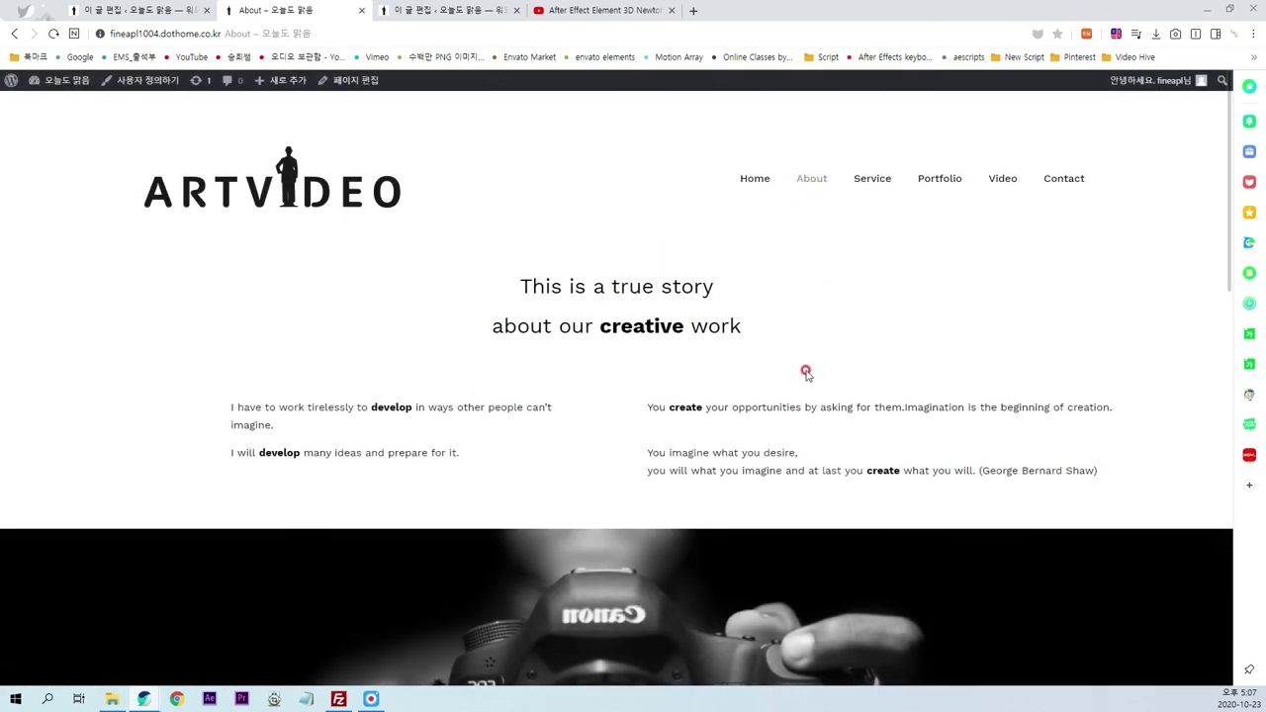
{"action": "left_click", "coordinate": [1003, 180]}
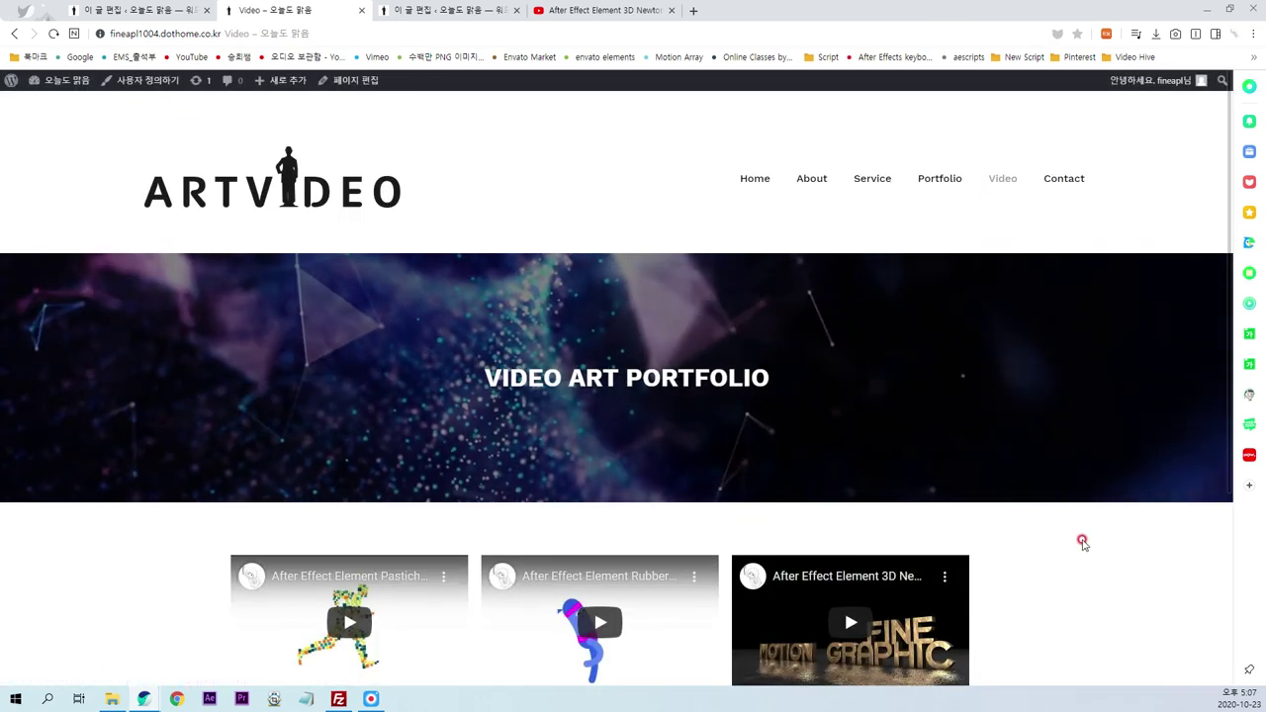
{"action": "scroll", "coordinate": [1150, 537], "scroll_direction": "down", "scroll_amount": 3}
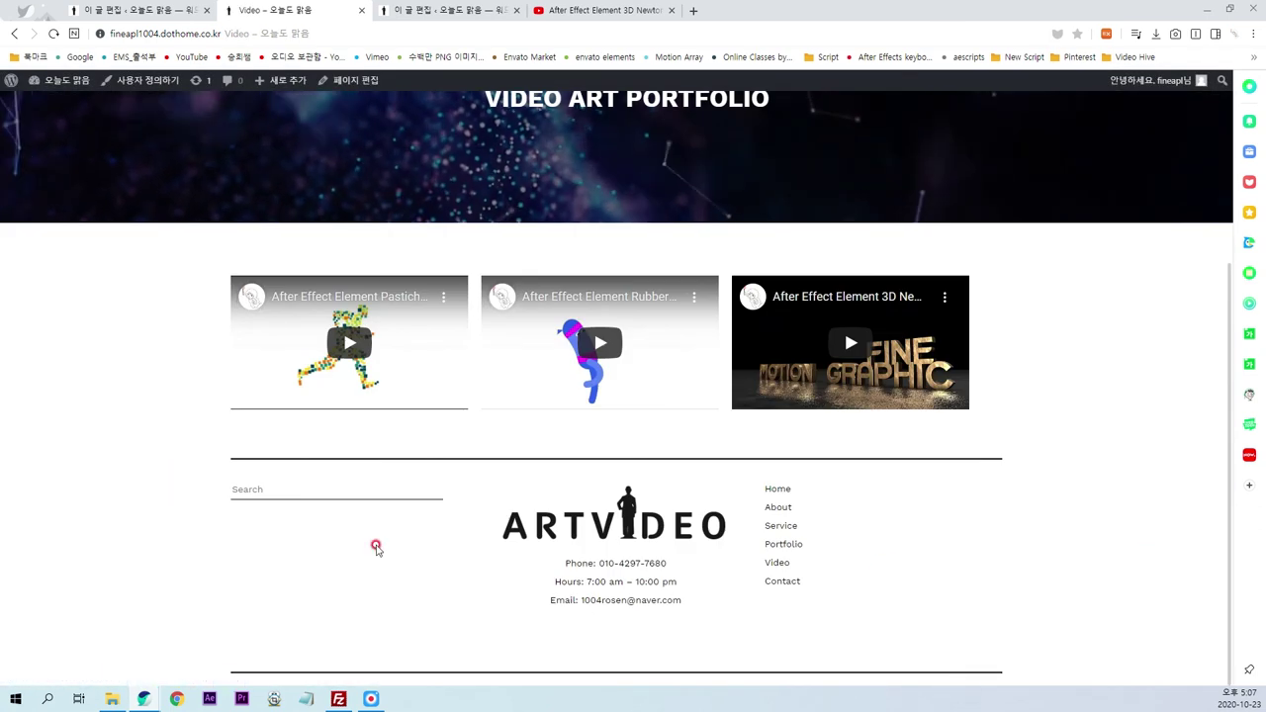
{"action": "scroll", "coordinate": [1155, 423], "scroll_direction": "up", "scroll_amount": 3}
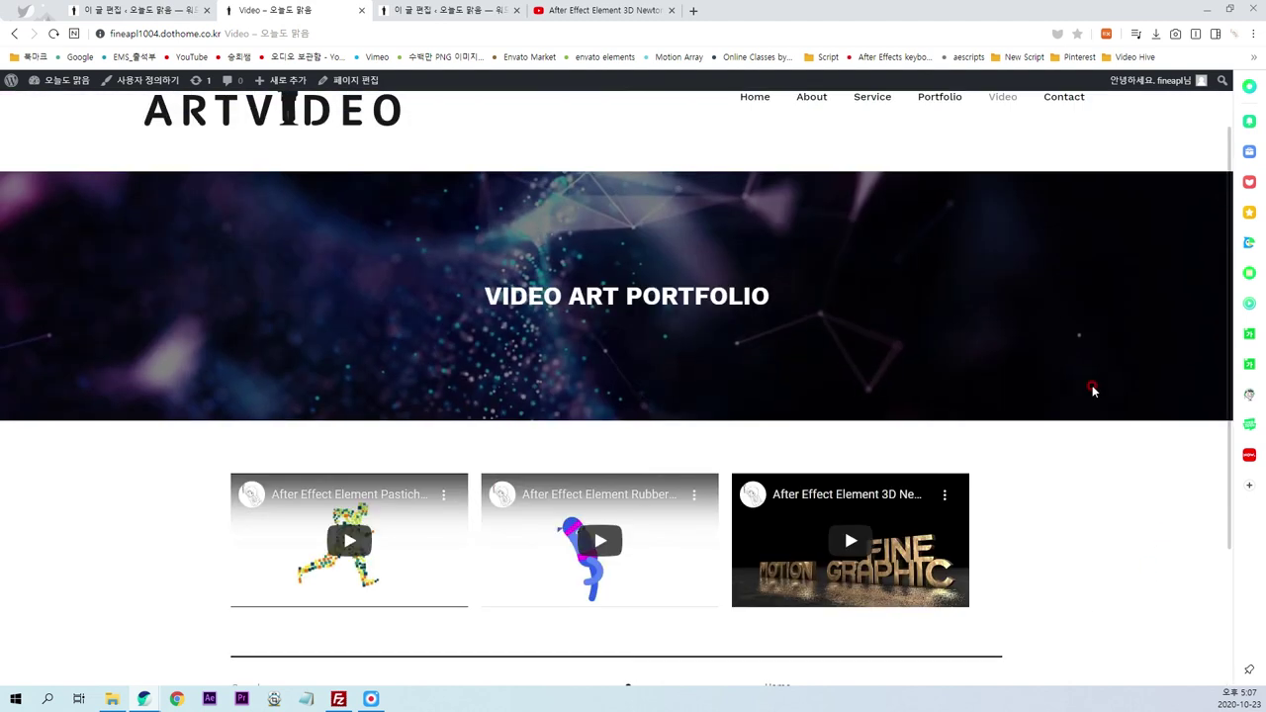